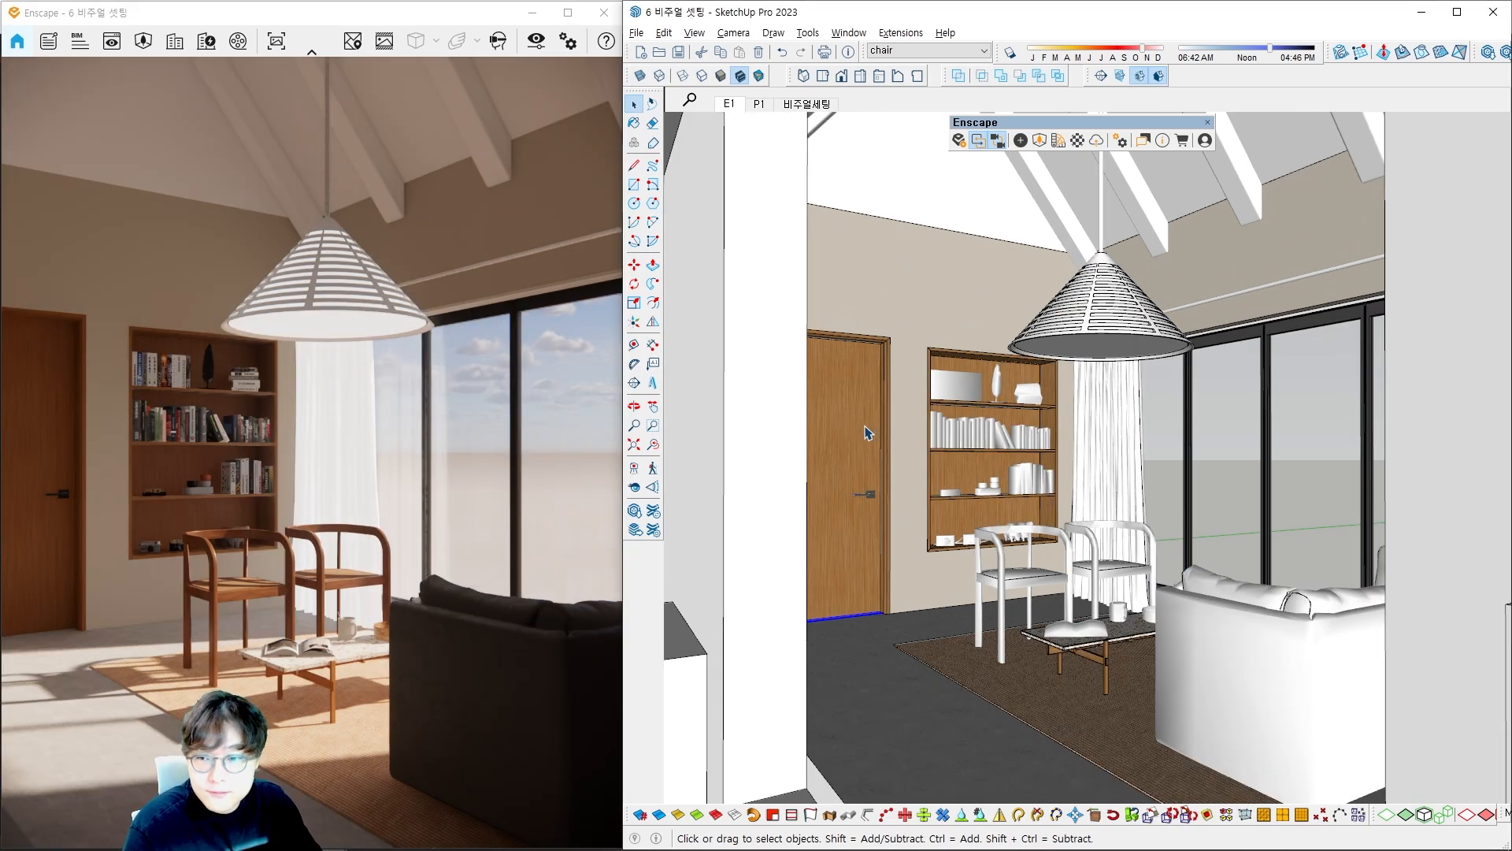
Step: Switch to the Enscape render window, maximize it and bring the camera closer to the living room
click(508, 446)
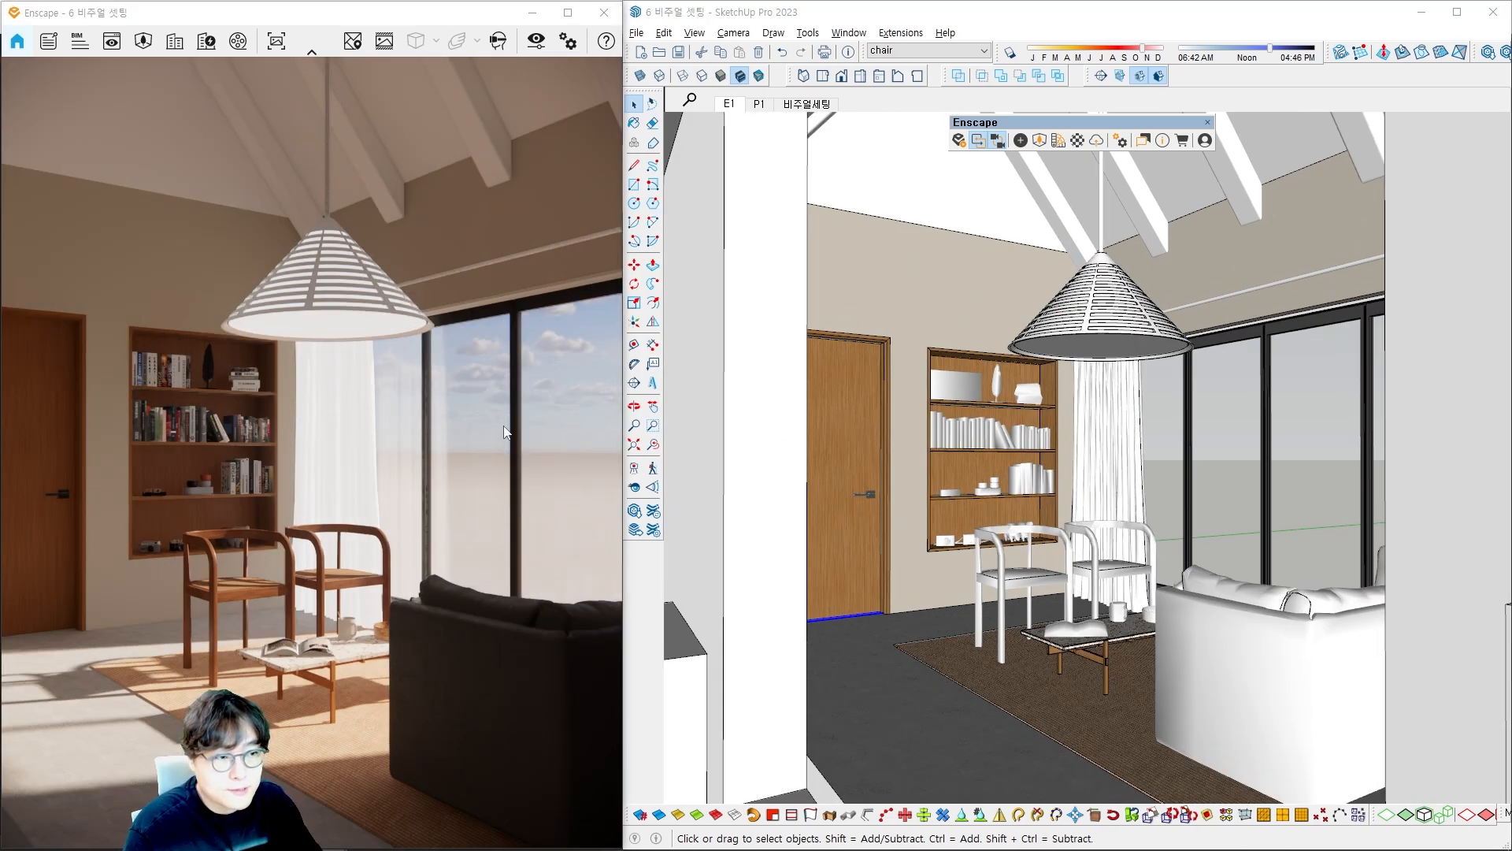
double_click(351, 14)
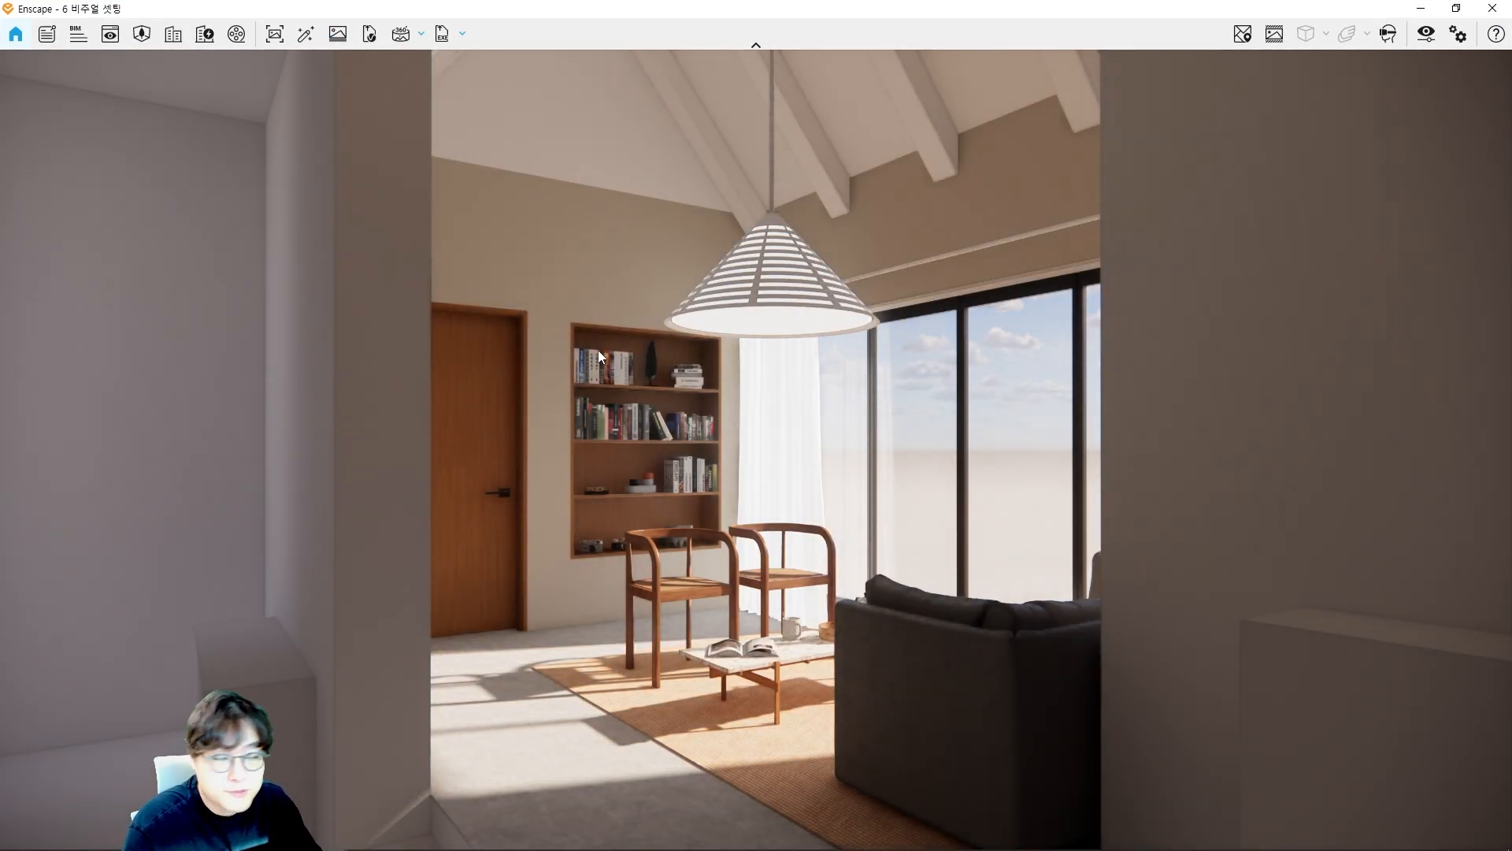
drag(783, 443, 821, 512)
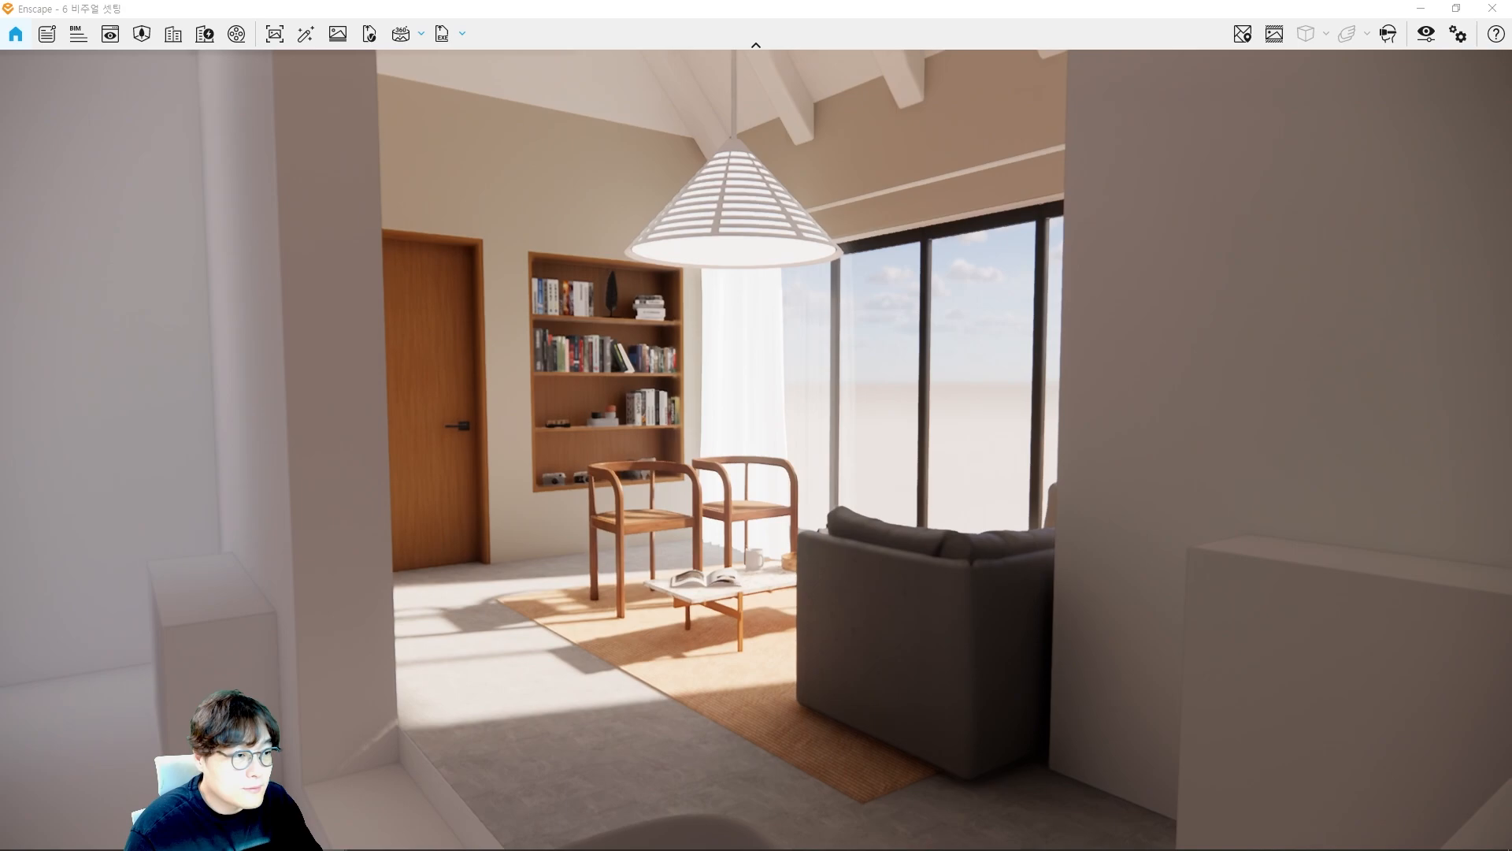
key(d)
key(w)
key(w)
key(a)
key(w)
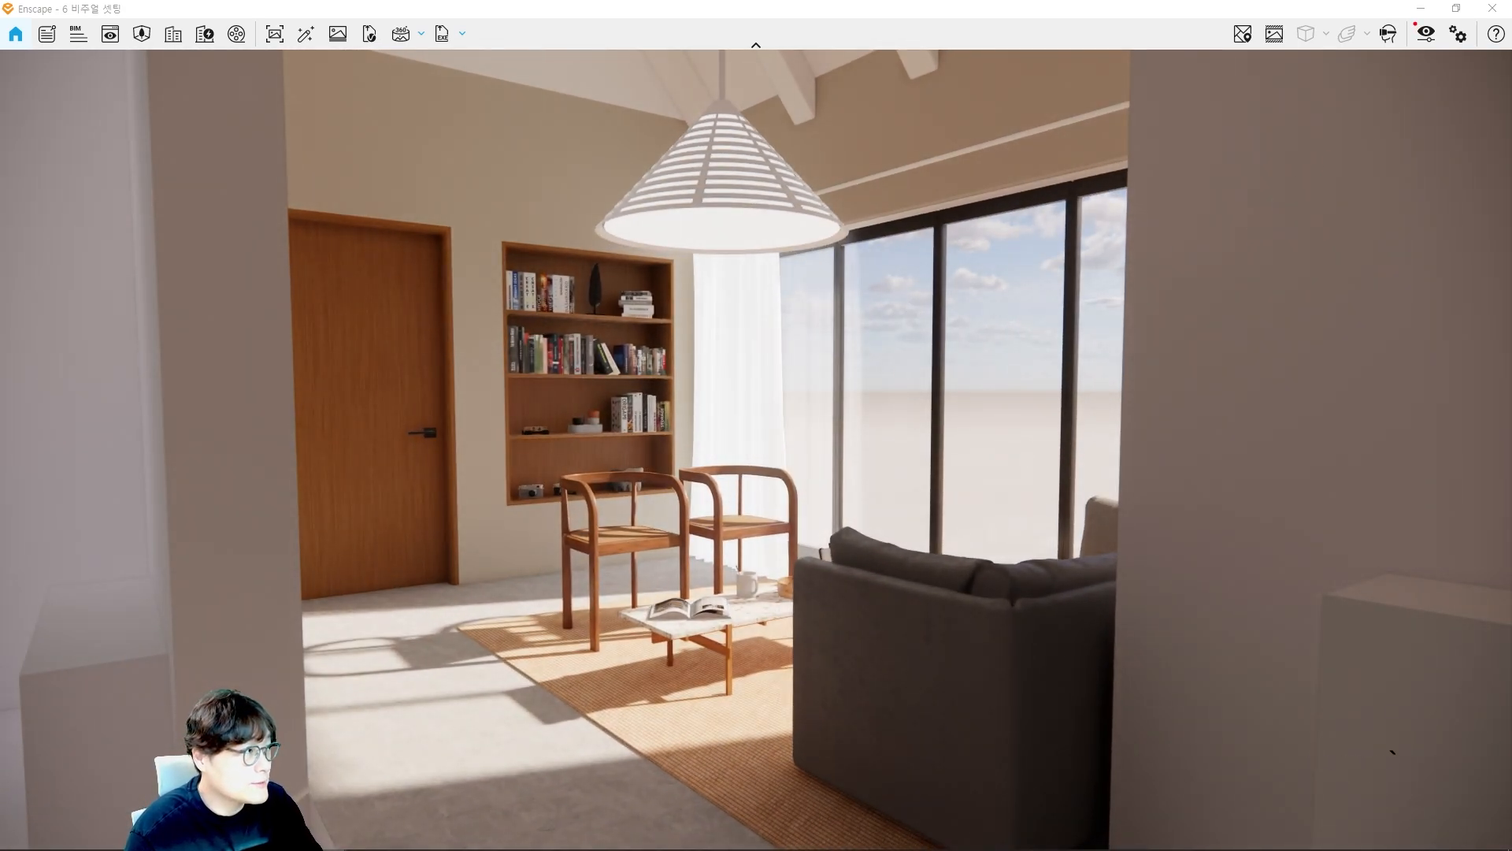
mouse_move(1407, 17)
ctrl+mouse_down()
mouse_move(1418, 48)
mouse_move(1442, 56)
mouse_move(1417, 11)
mouse_move(1422, 62)
ctrl+mouse_up()
mouse_move(1040, 287)
ctrl+mouse_down()
mouse_move(654, 169)
mouse_move(606, 589)
mouse_move(573, 568)
ctrl+mouse_up()
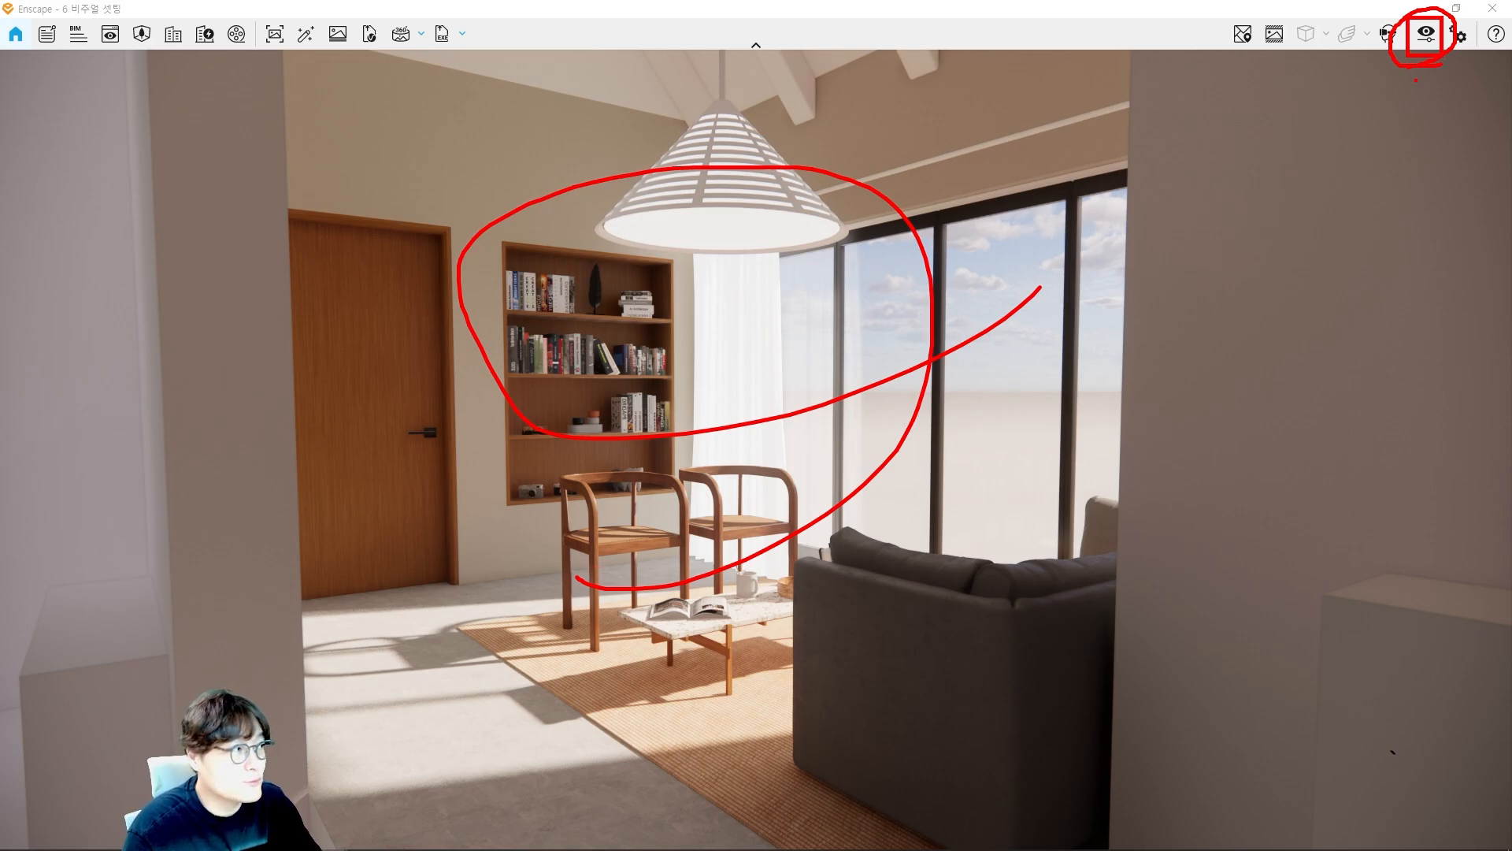
mouse_move(1410, 14)
ctrl+mouse_down()
mouse_move(1441, 54)
mouse_move(1462, 10)
mouse_move(1437, 2)
ctrl+mouse_up()
key(Escape)
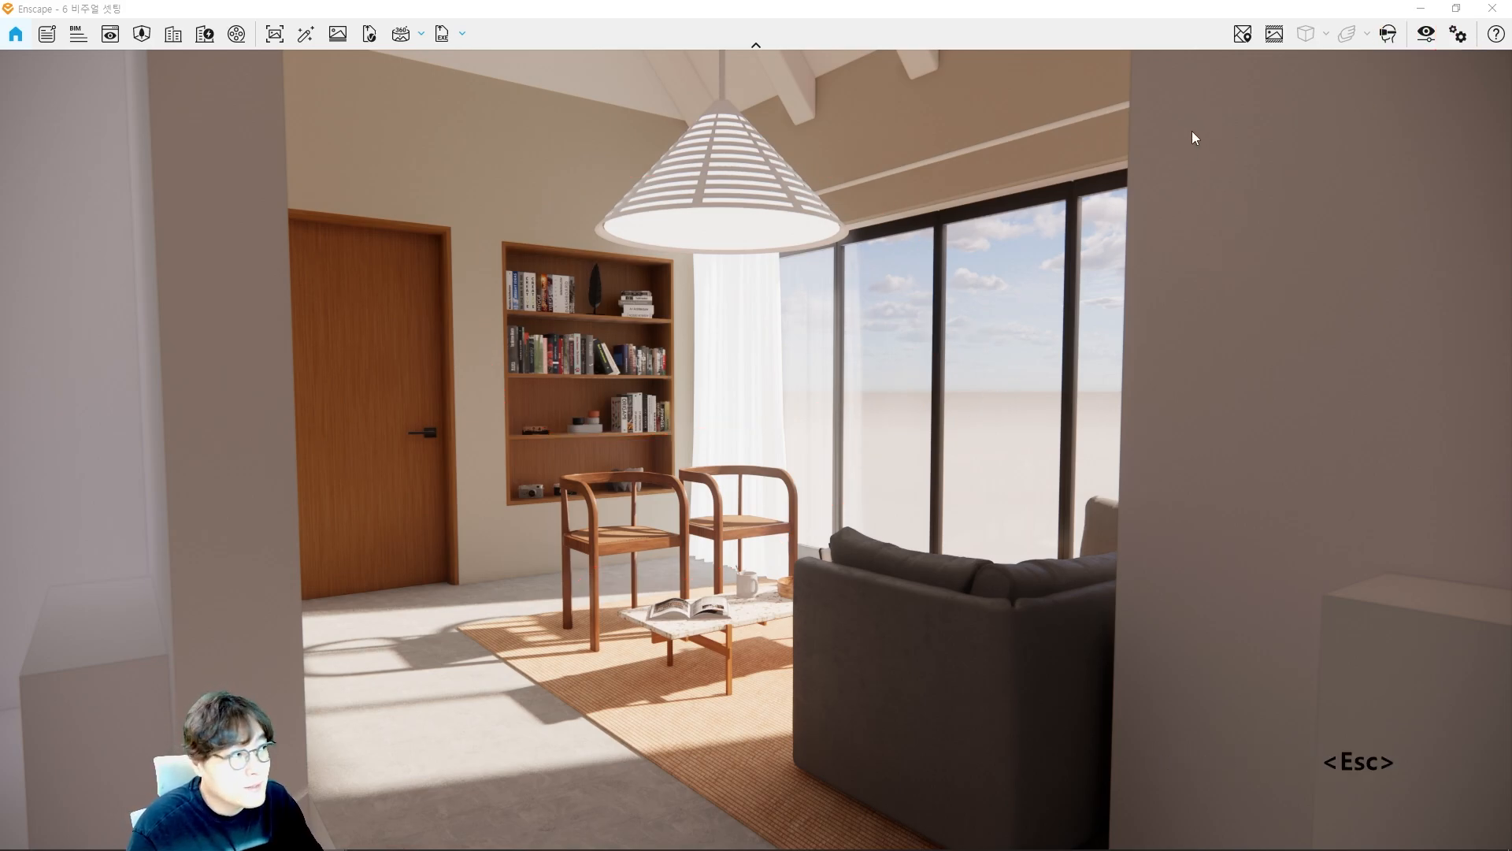
Step: Open the Visual Settings and move their window aside so the chairs and bookshelf are visible in the render
click(1426, 33)
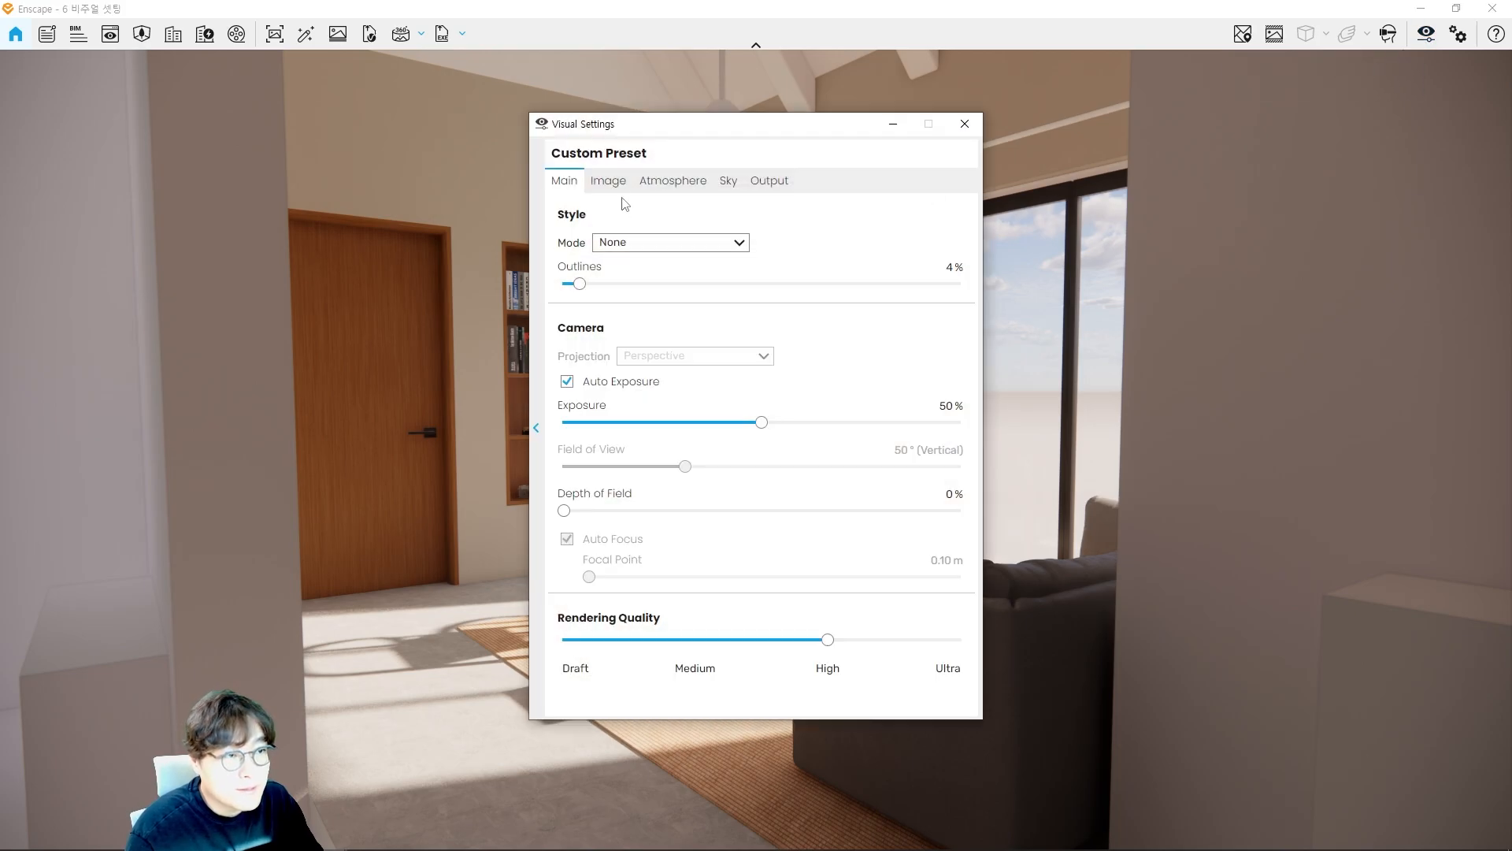
drag(642, 134, 588, 133)
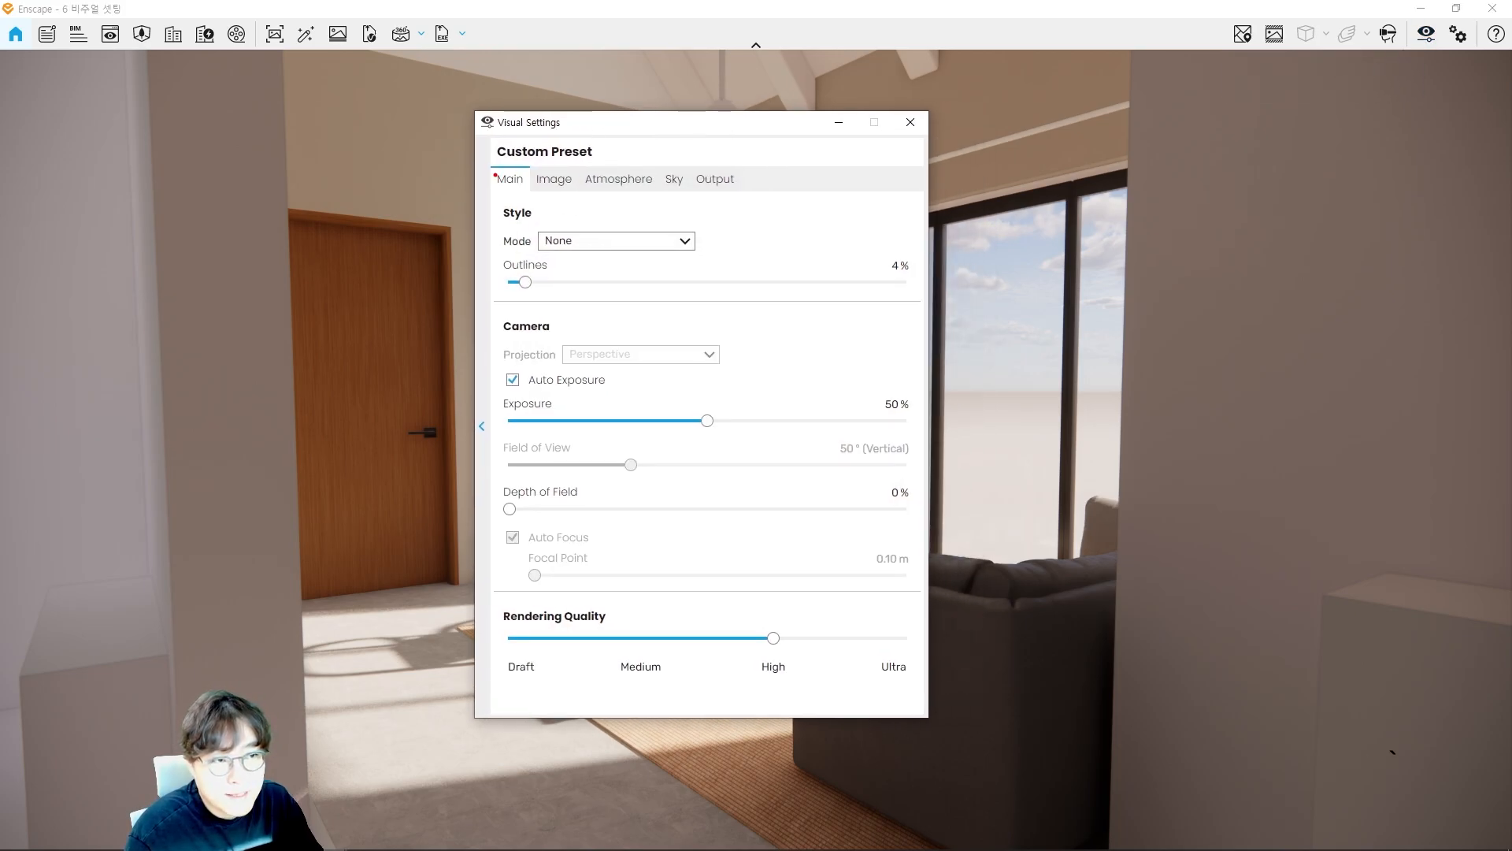
mouse_move(490, 167)
ctrl+mouse_down()
mouse_move(530, 191)
mouse_move(742, 187)
ctrl+mouse_up()
mouse_move(467, 187)
mouse_down()
mouse_move(523, 191)
mouse_move(473, 193)
mouse_move(435, 552)
mouse_move(404, 598)
mouse_move(465, 540)
mouse_up()
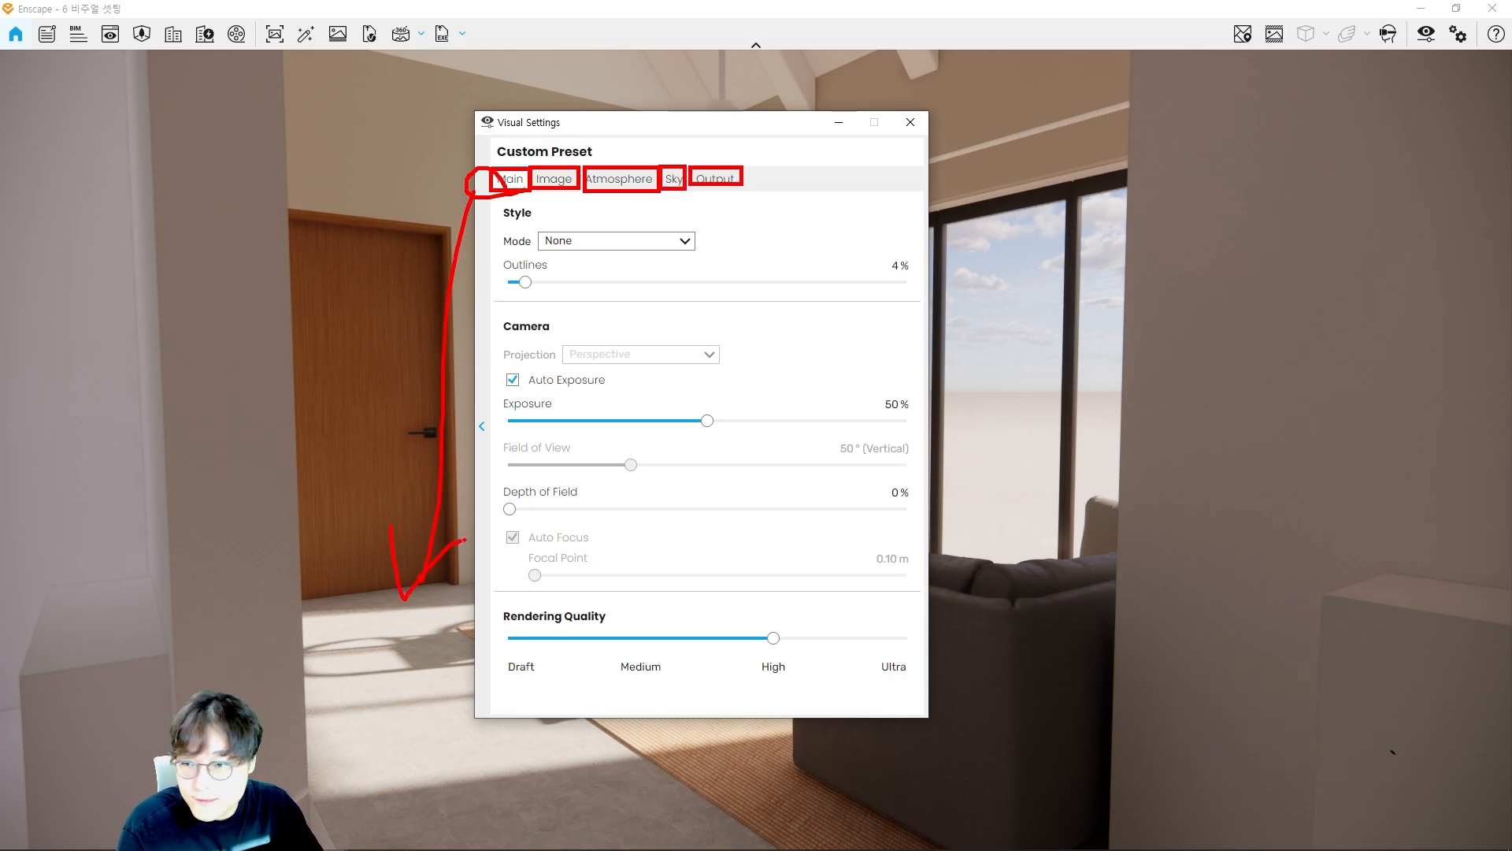
key(Escape)
drag(660, 132, 235, 140)
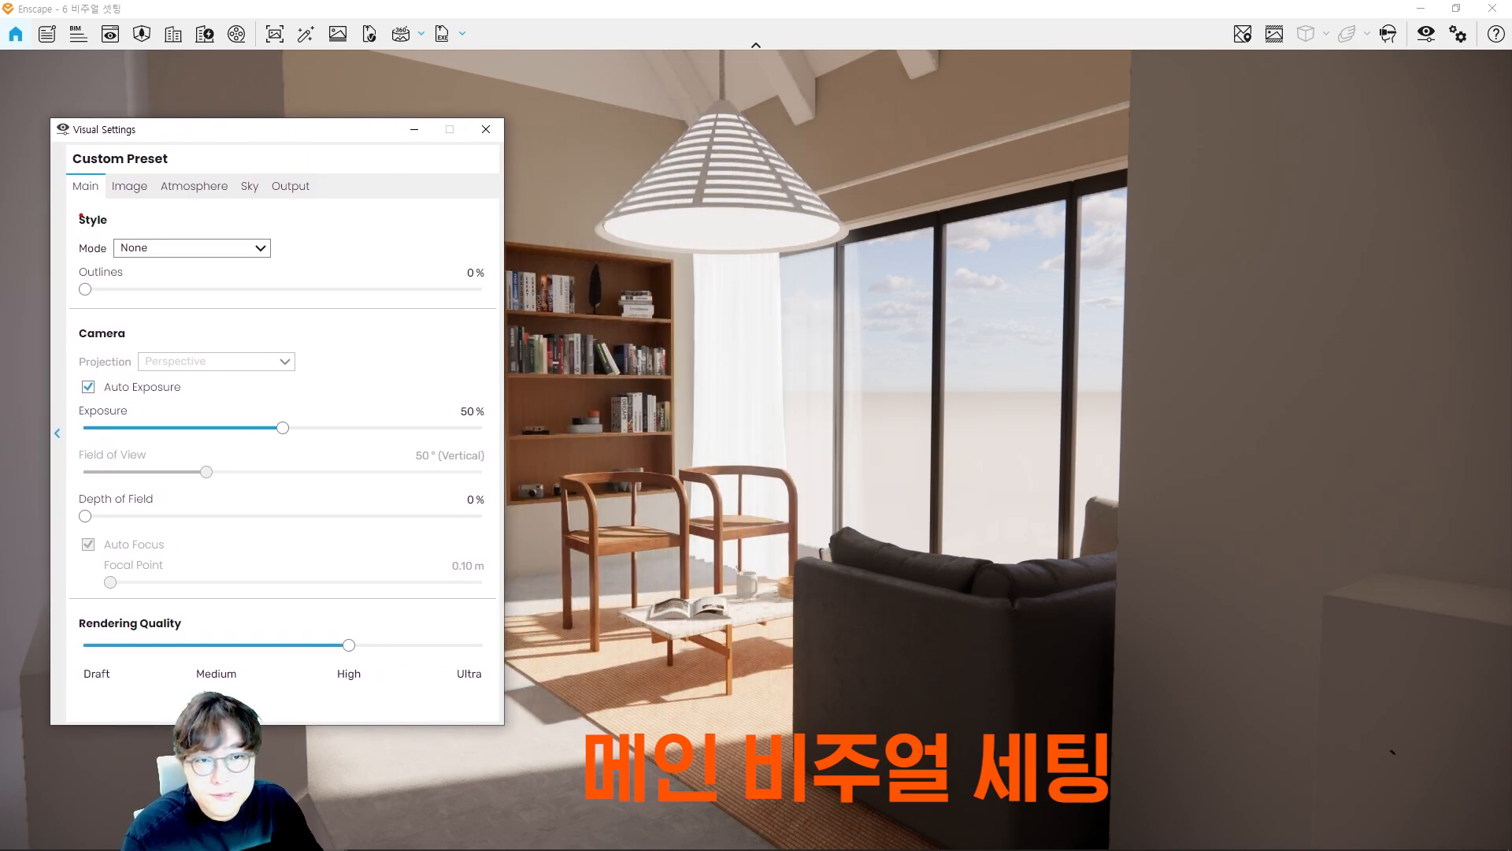
ctrl+drag(65, 205, 290, 265)
key(Escape)
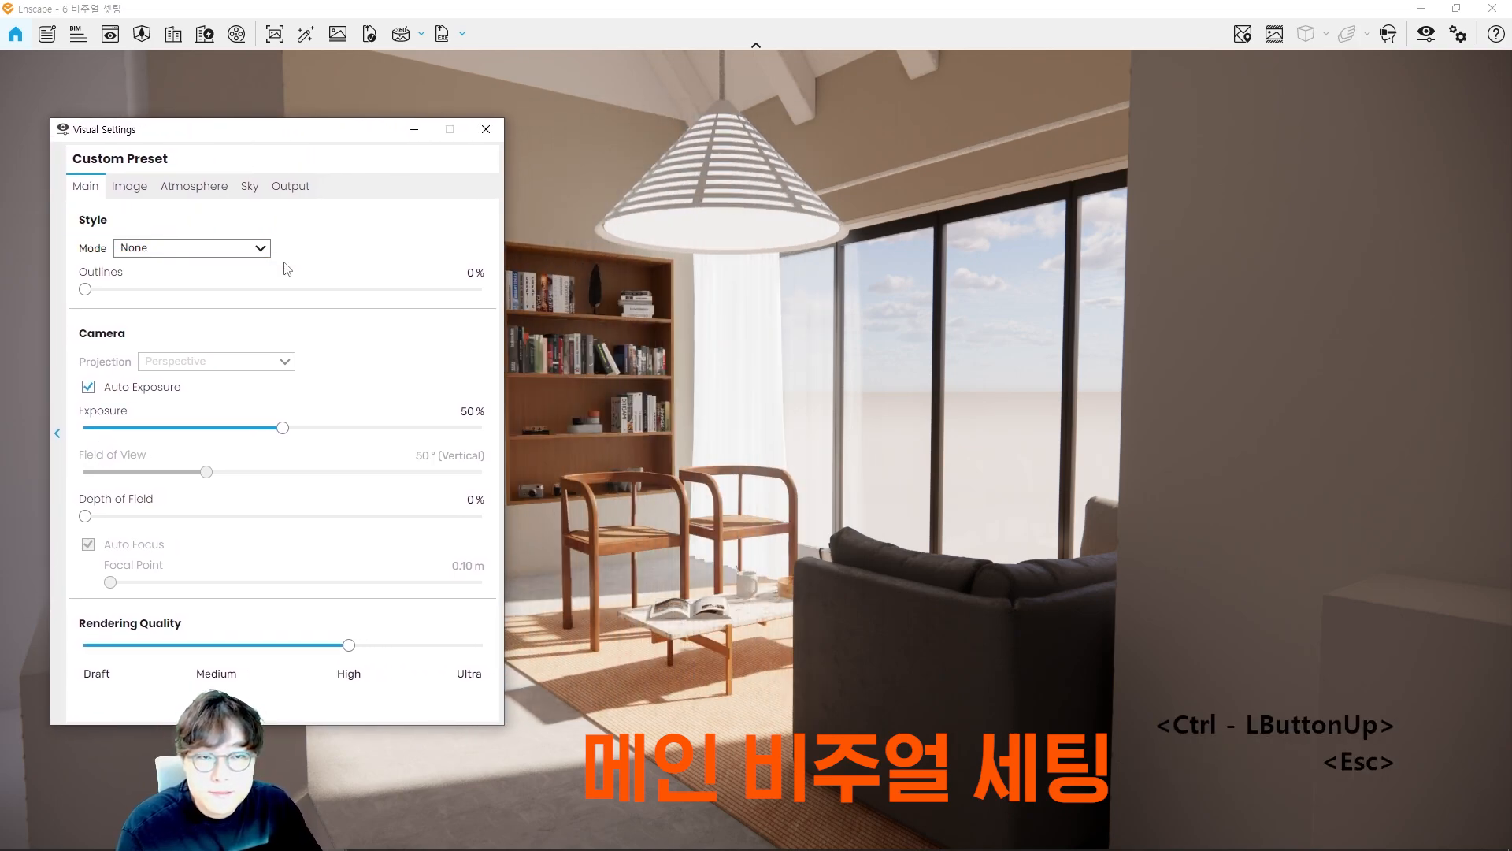
Step: Set the render style mode to White
click(161, 250)
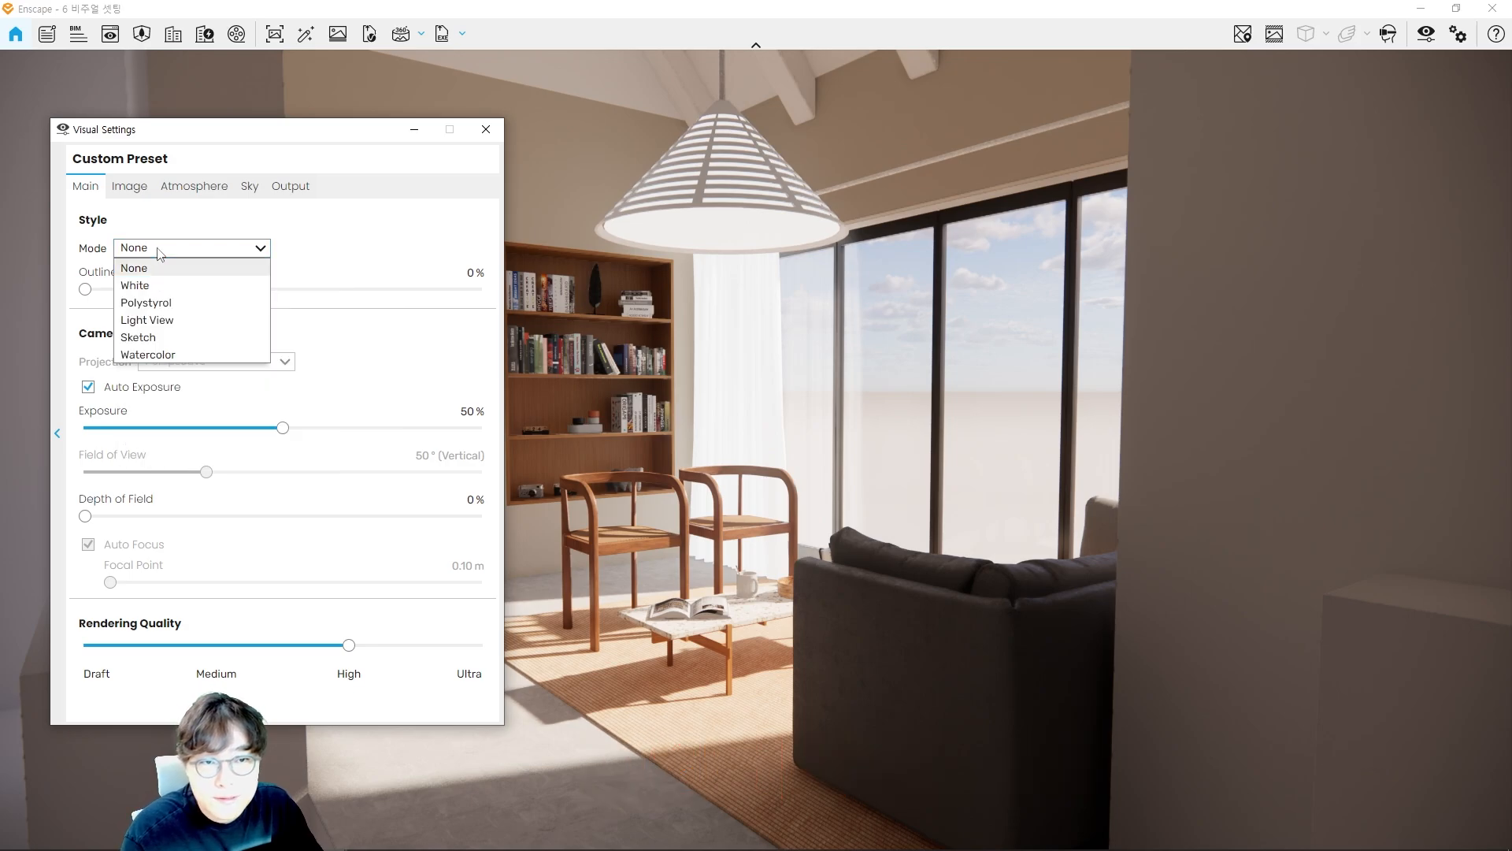
click(166, 268)
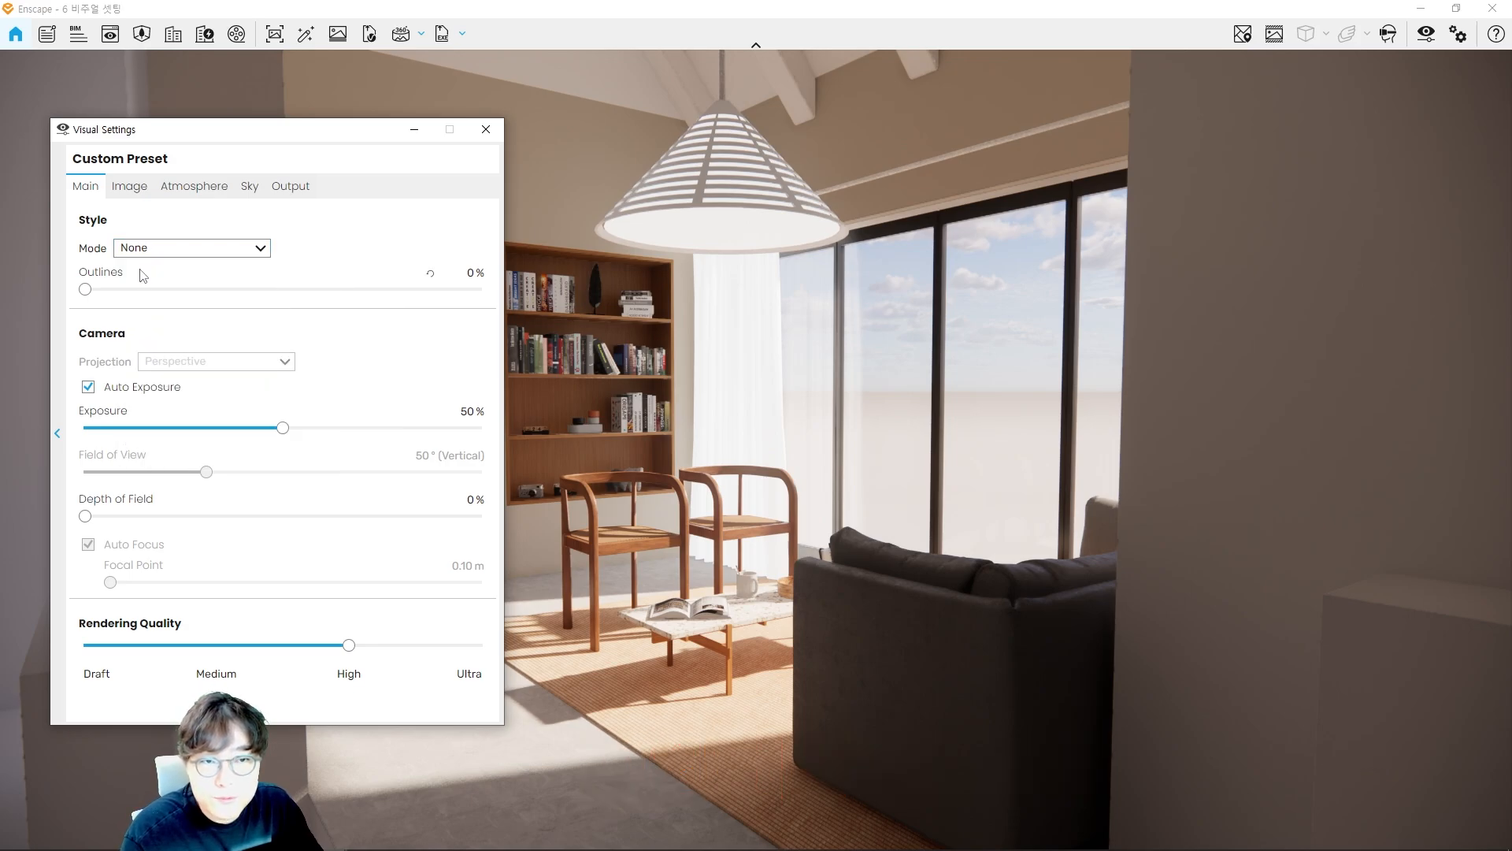
click(197, 248)
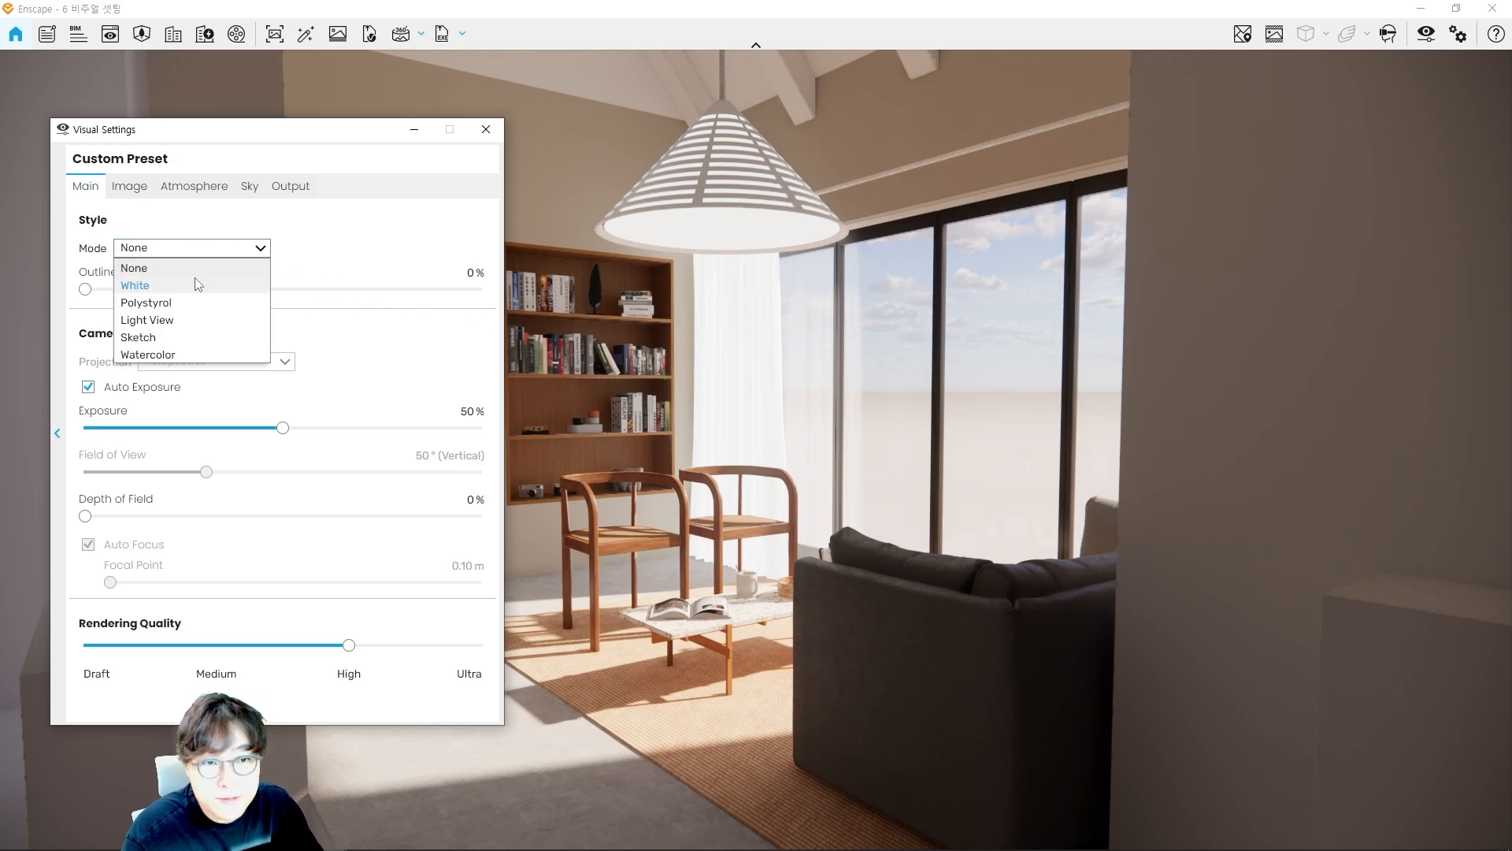
click(182, 286)
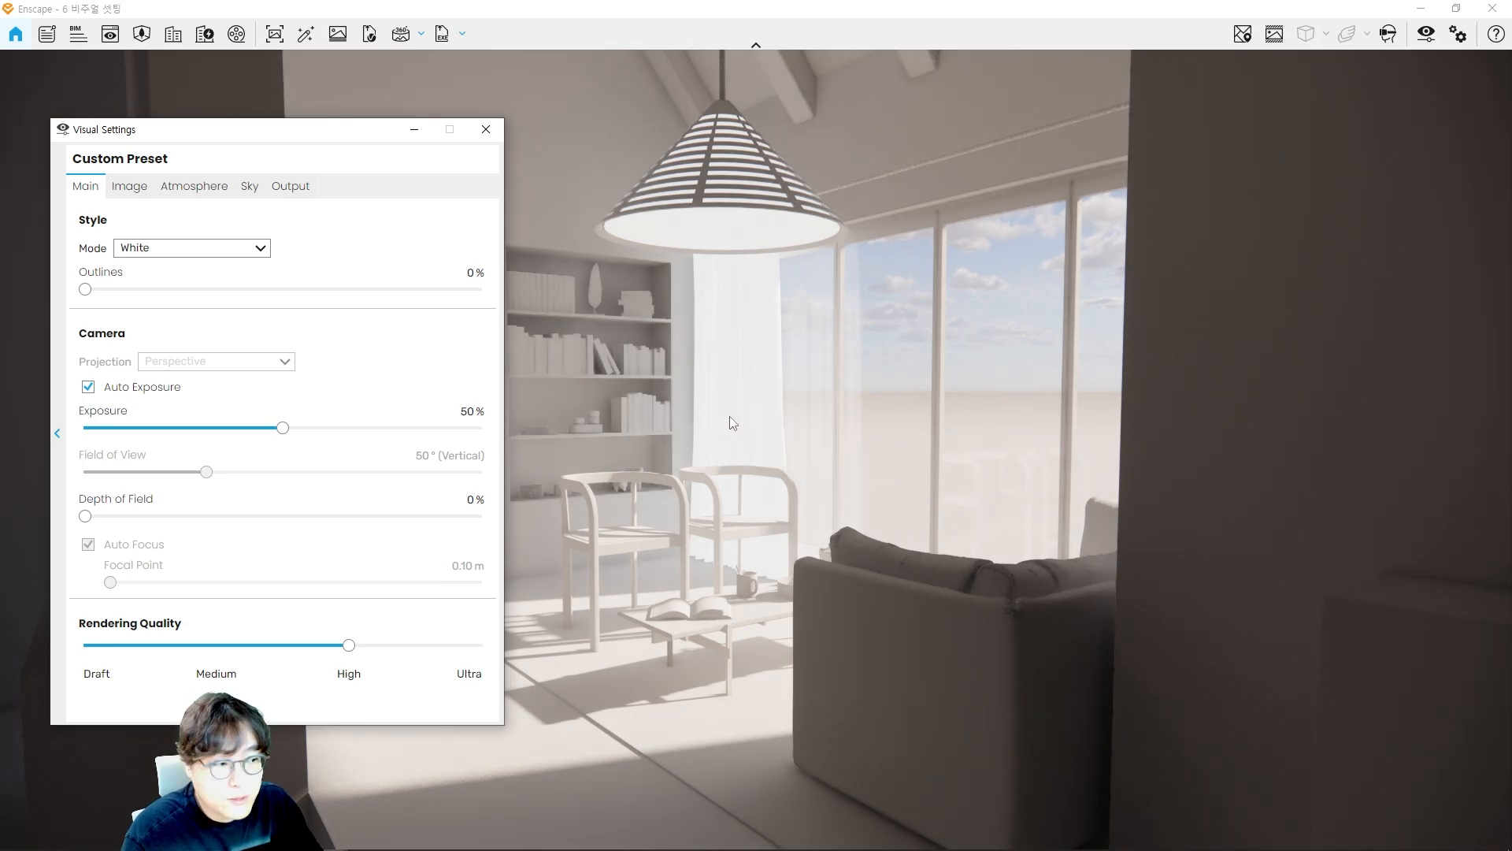
Step: Try the Polystyrol style mode on the render, followed by Light View
click(209, 247)
click(159, 305)
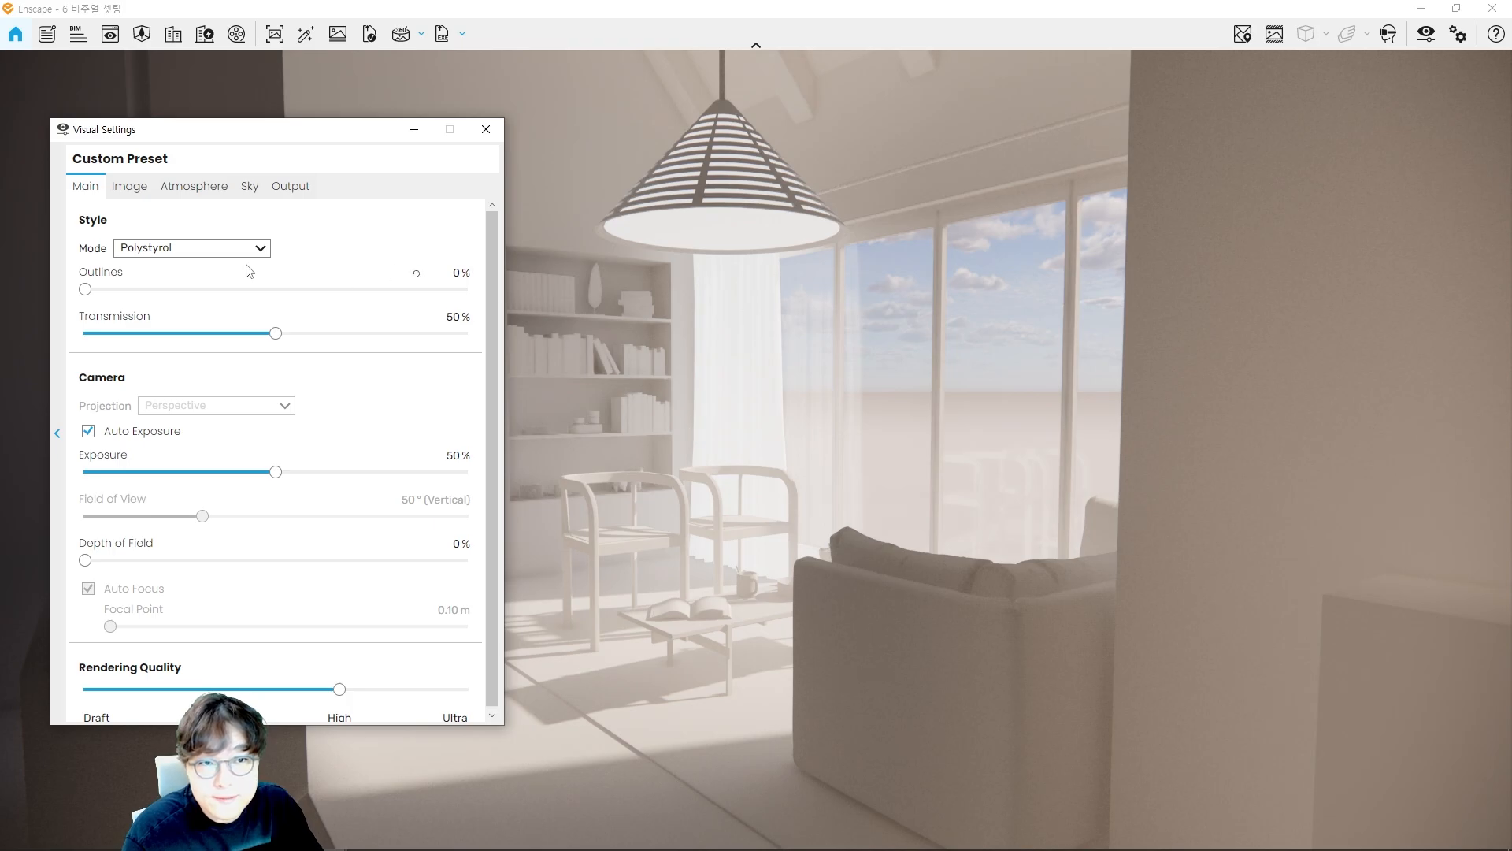
click(230, 252)
click(189, 319)
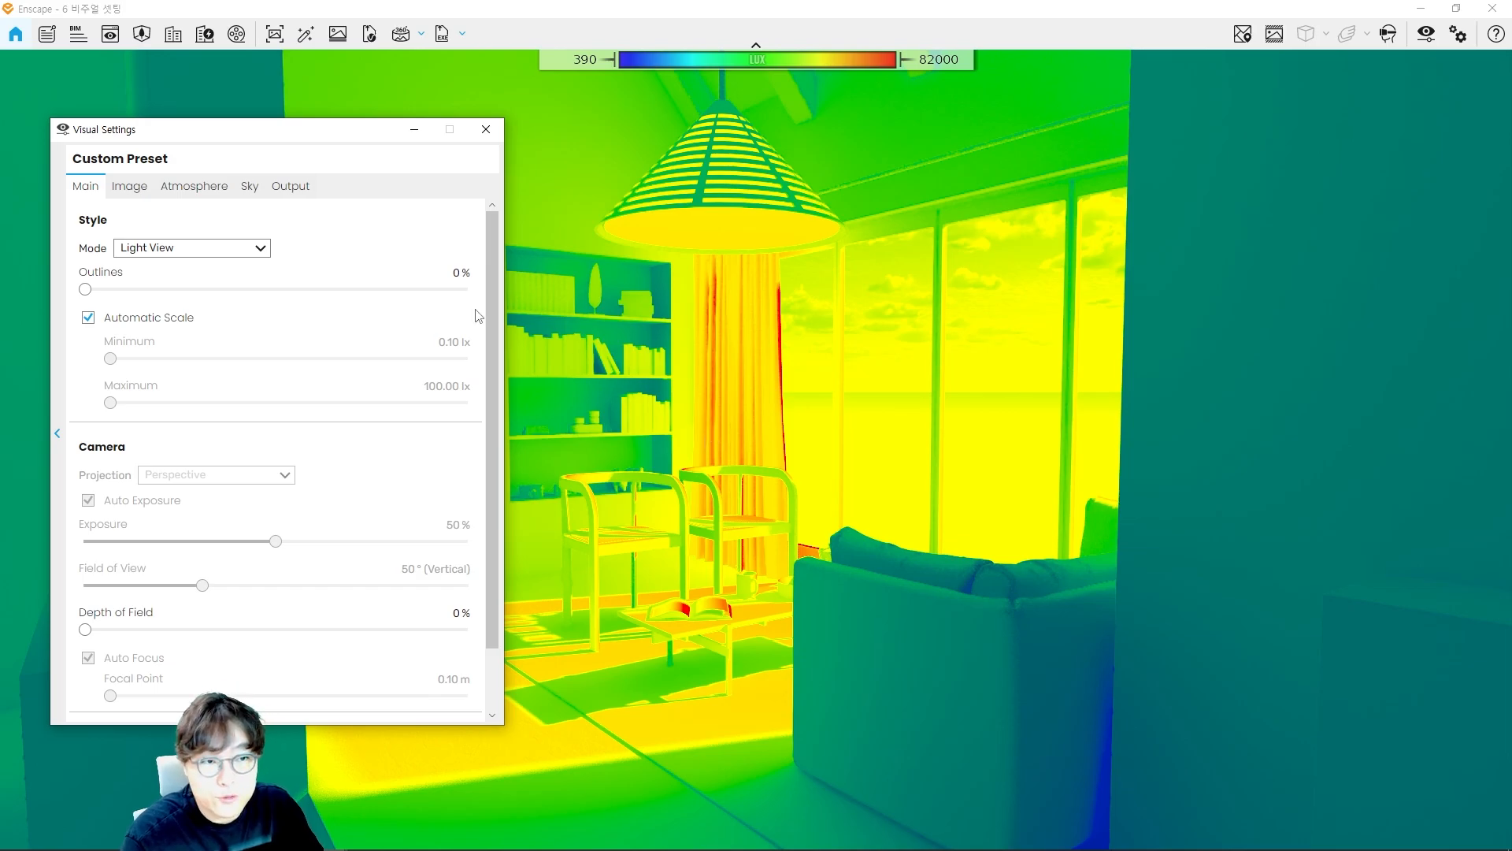
Step: Switch the style mode to Sketch and inspect the line drawing of the chairs and coffee table up close
click(236, 247)
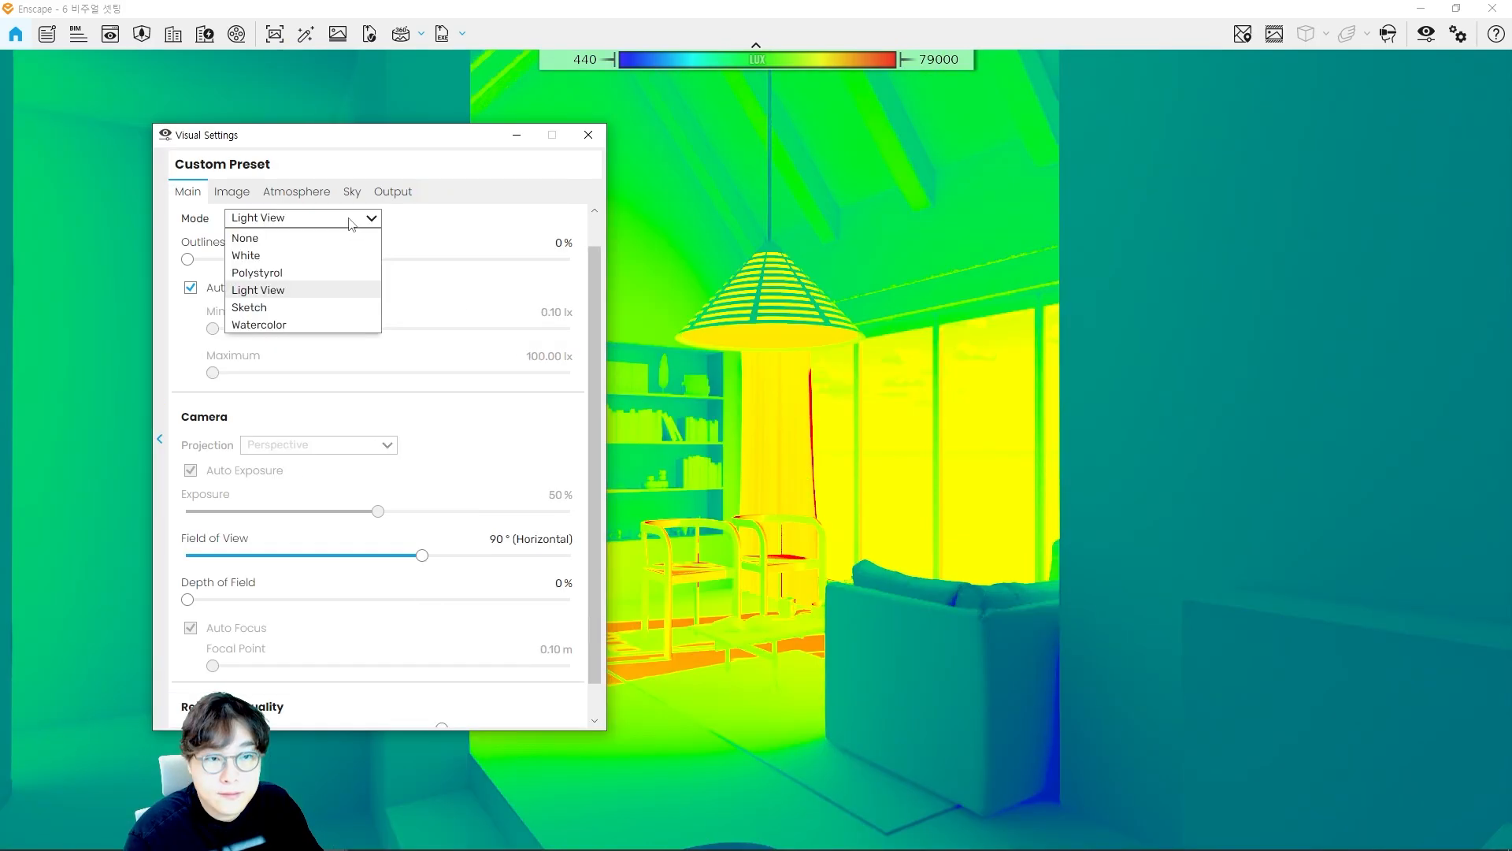
click(283, 309)
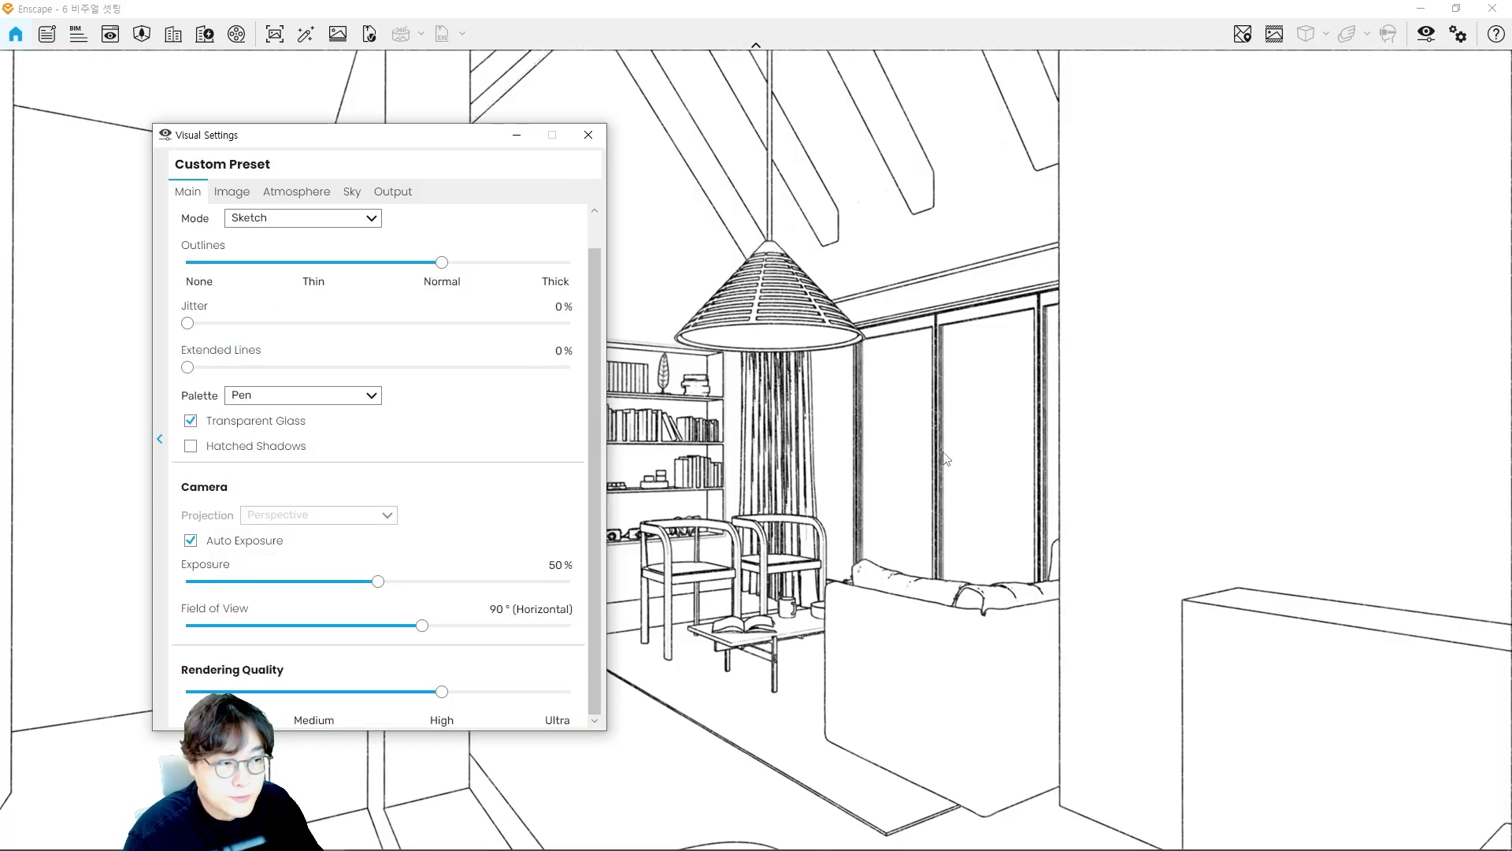
key(w)
key(w)
key(w)
key(e)
key(w)
key(w)
key(w)
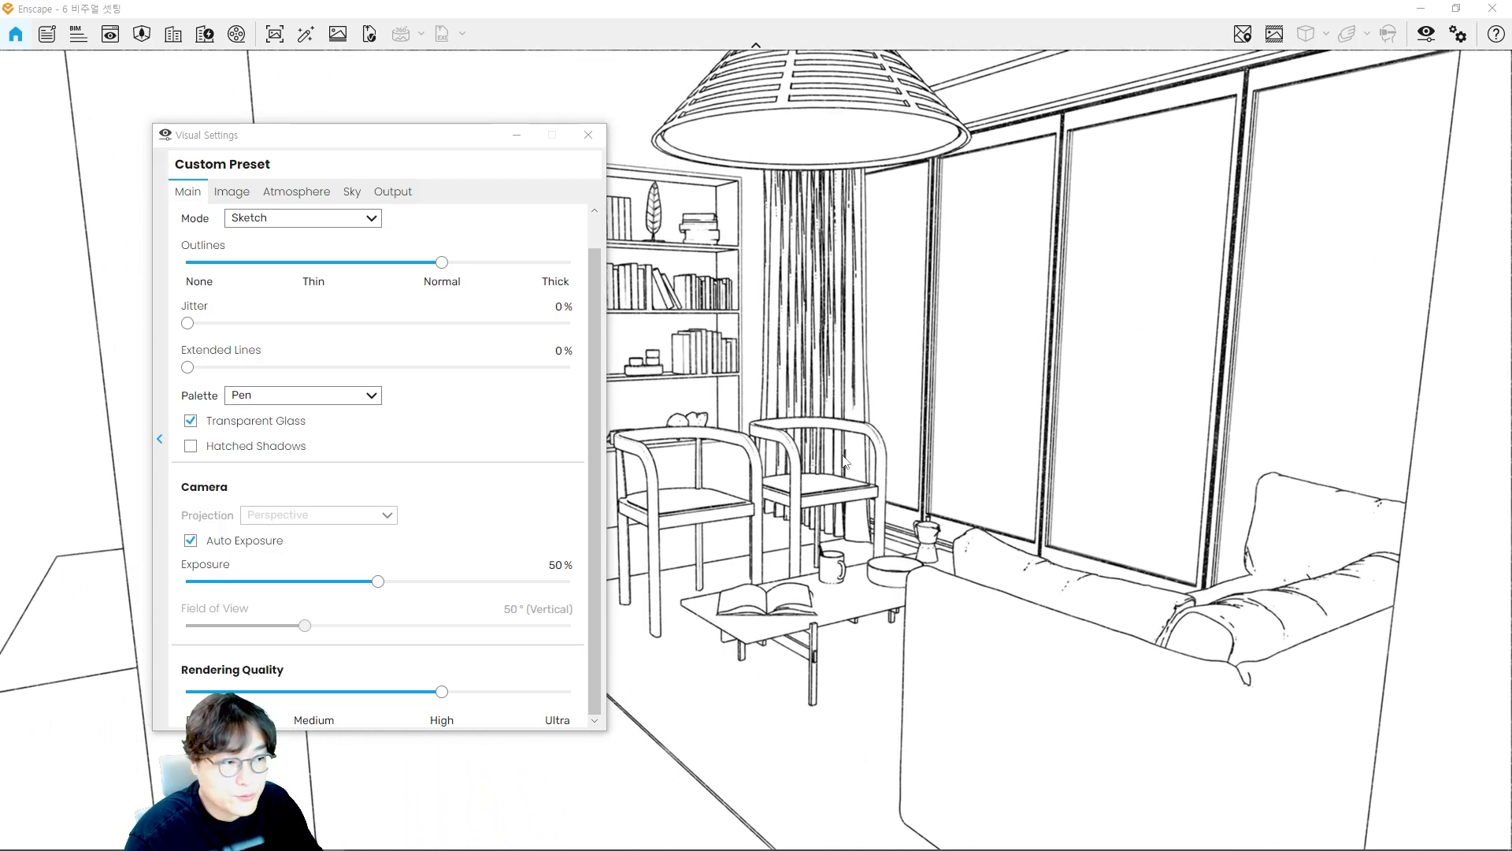
key(w)
key(s)
key(e)
key(w)
key(s)
key(q)
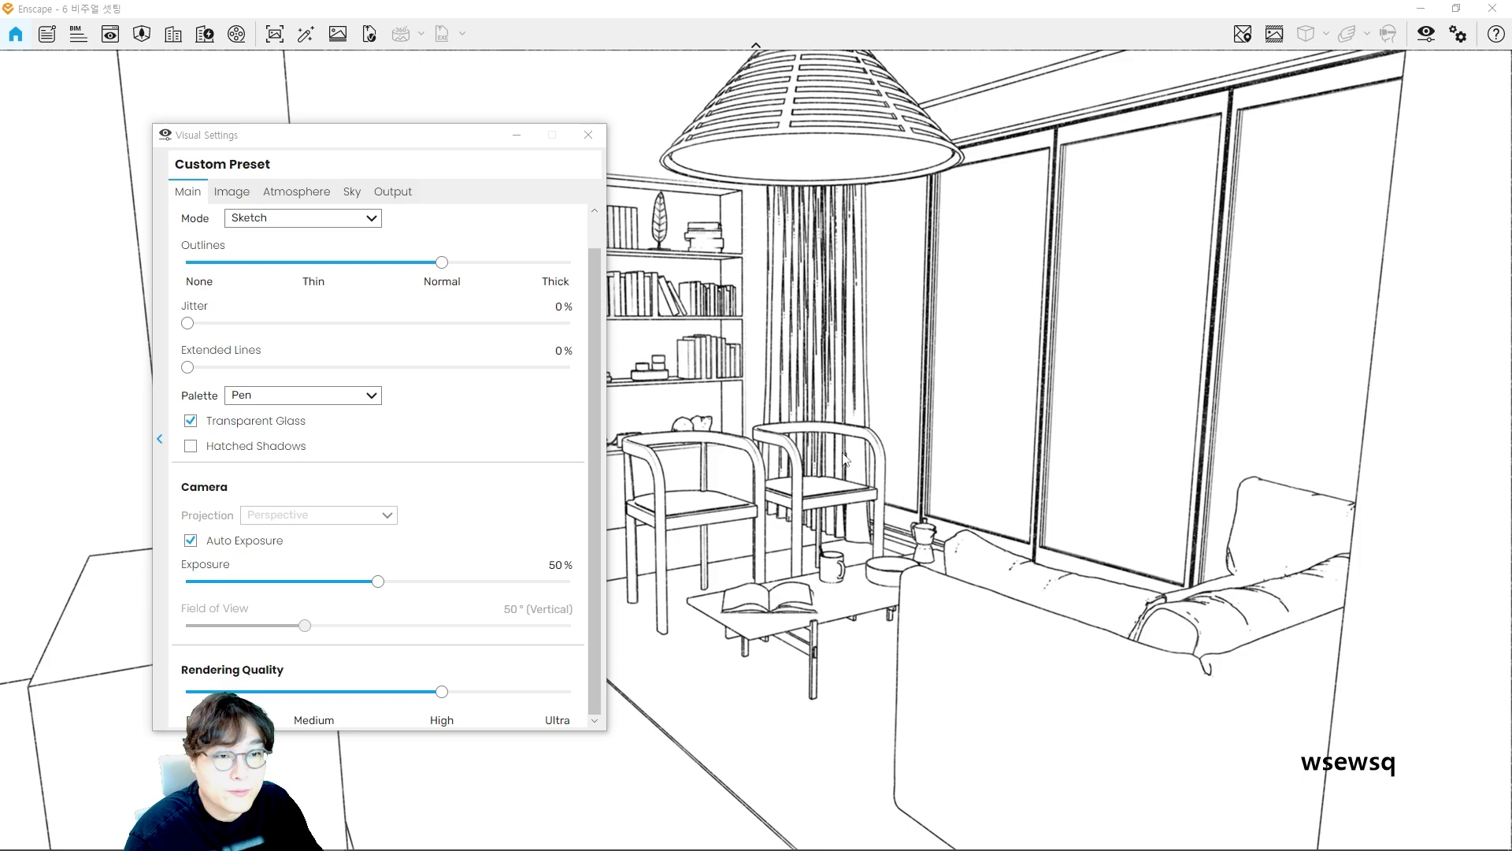
Step: Change the style mode to Watercolor and view the room from a slightly different angle
click(295, 218)
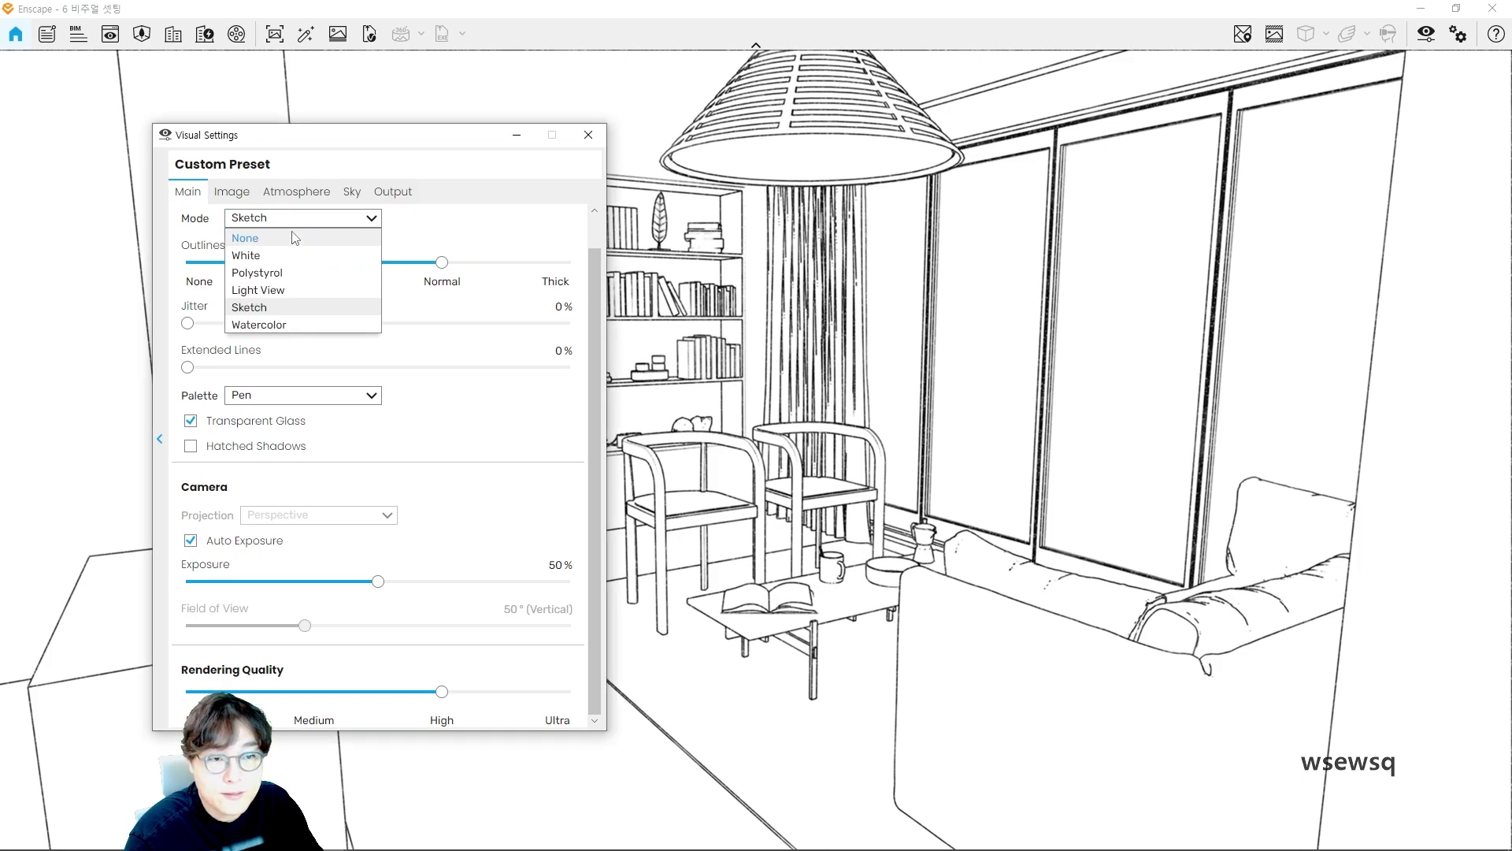
click(284, 324)
drag(935, 407, 768, 407)
key(w)
key(w)
key(s)
key(d)
key(w)
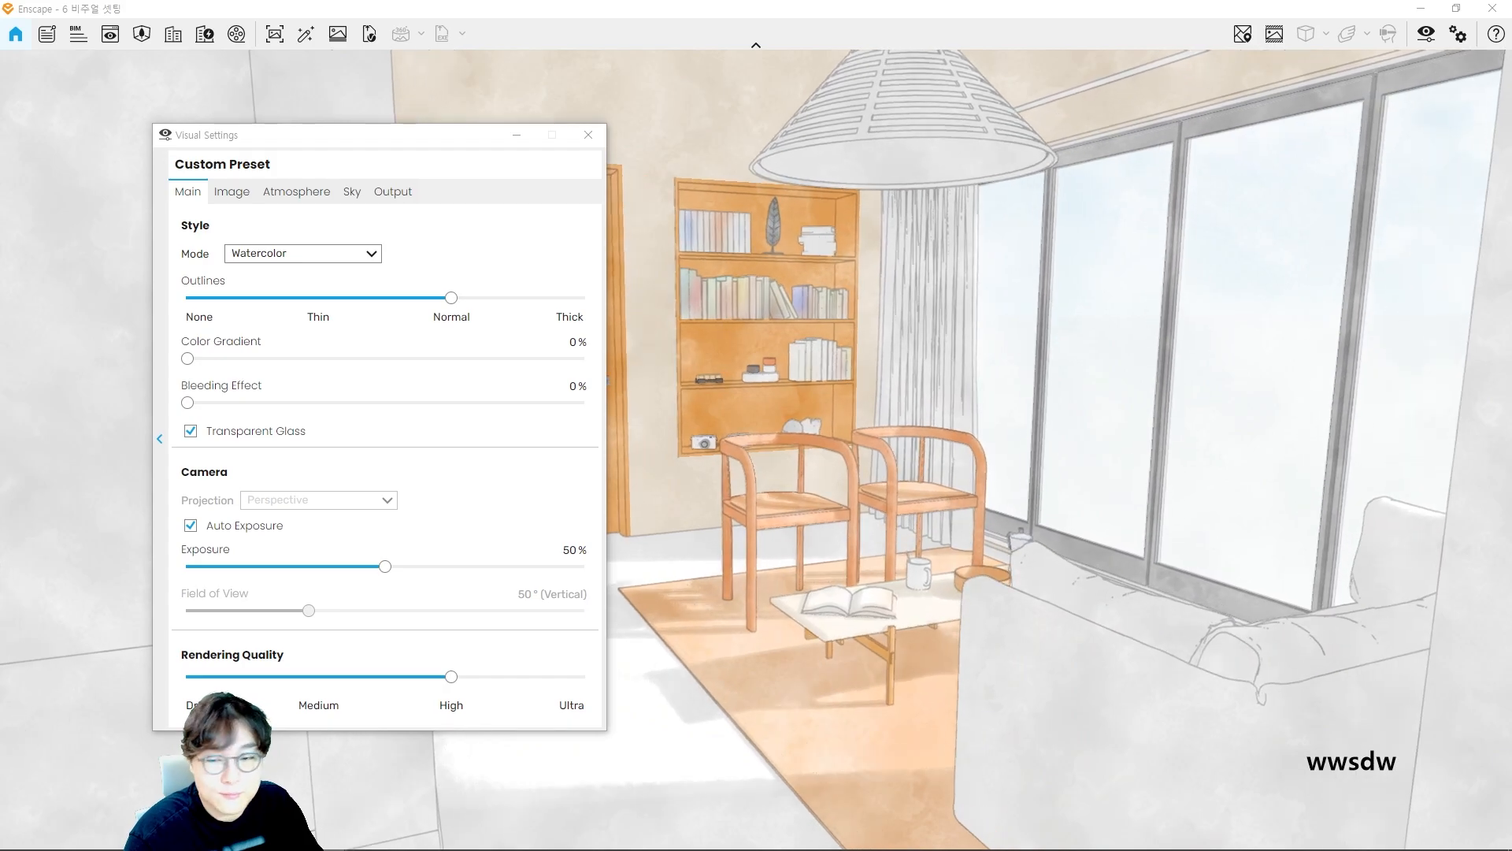
Step: Set the style mode back to None and reframe the living room
click(345, 255)
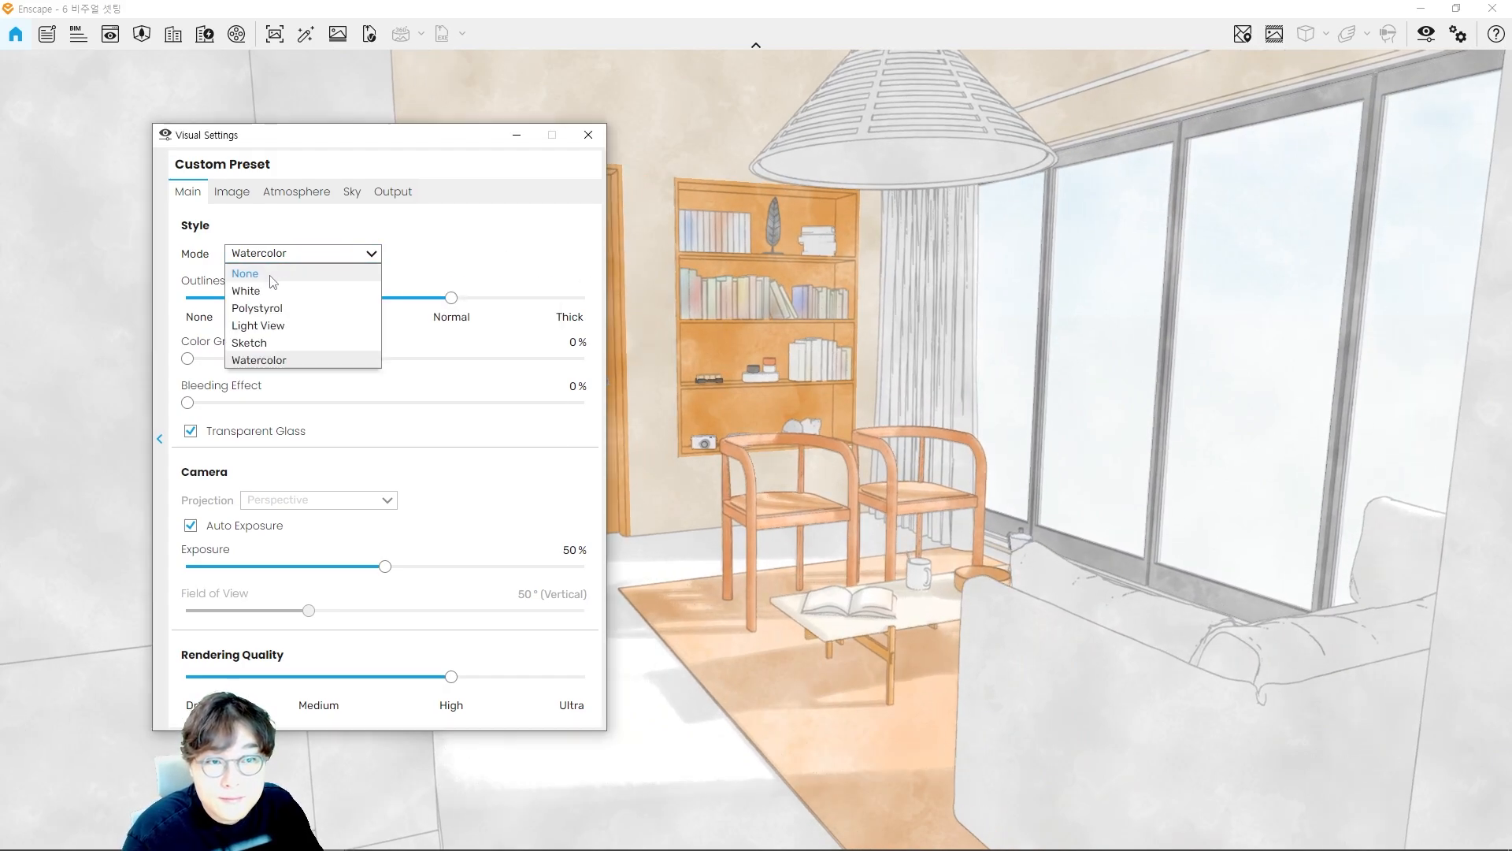
click(245, 273)
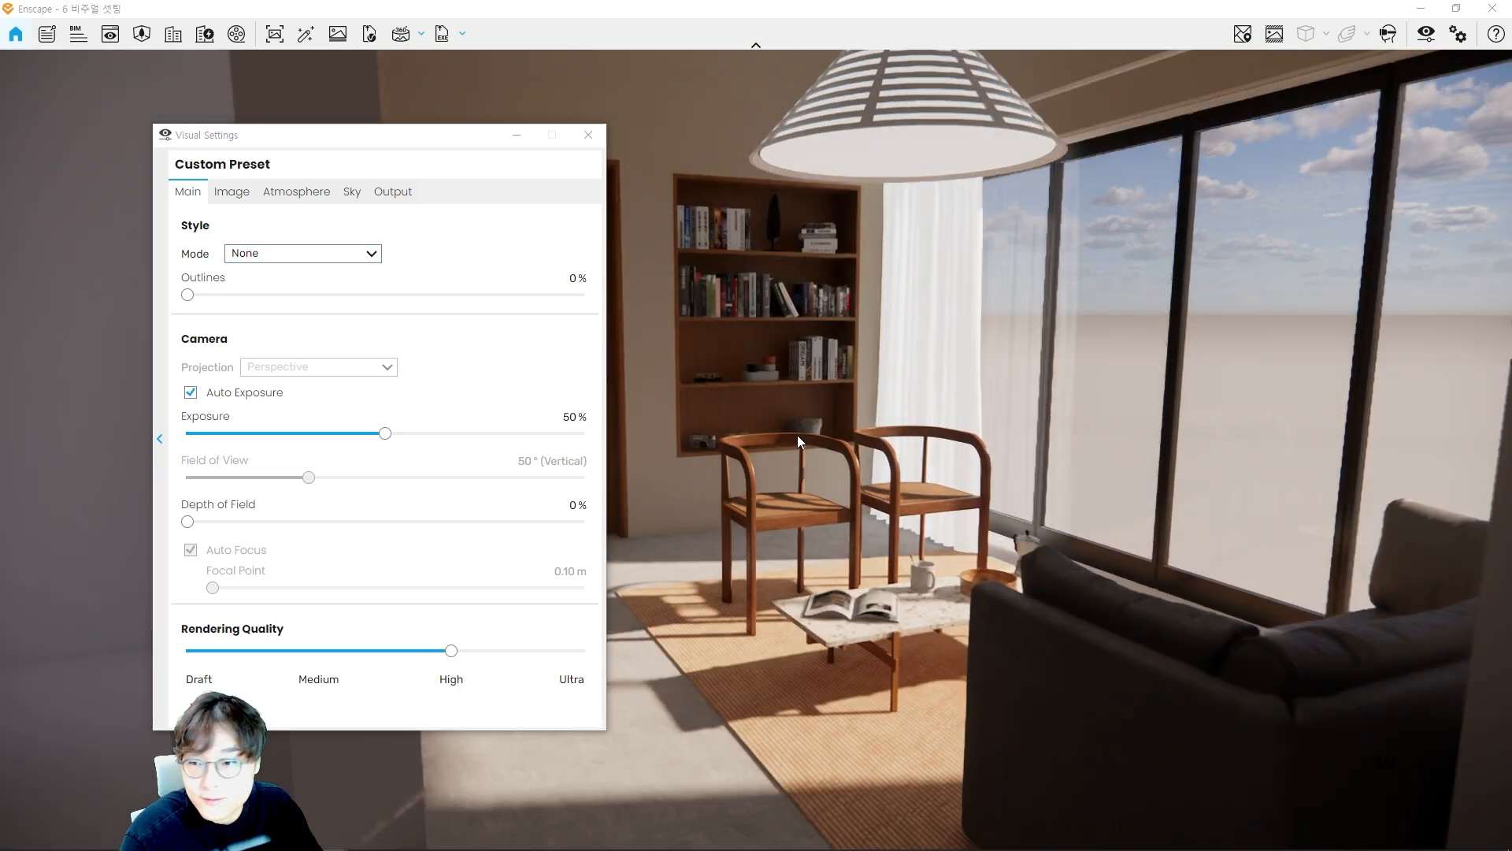
key(q)
key(s)
drag(798, 437, 810, 435)
key(q)
key(a)
key(e)
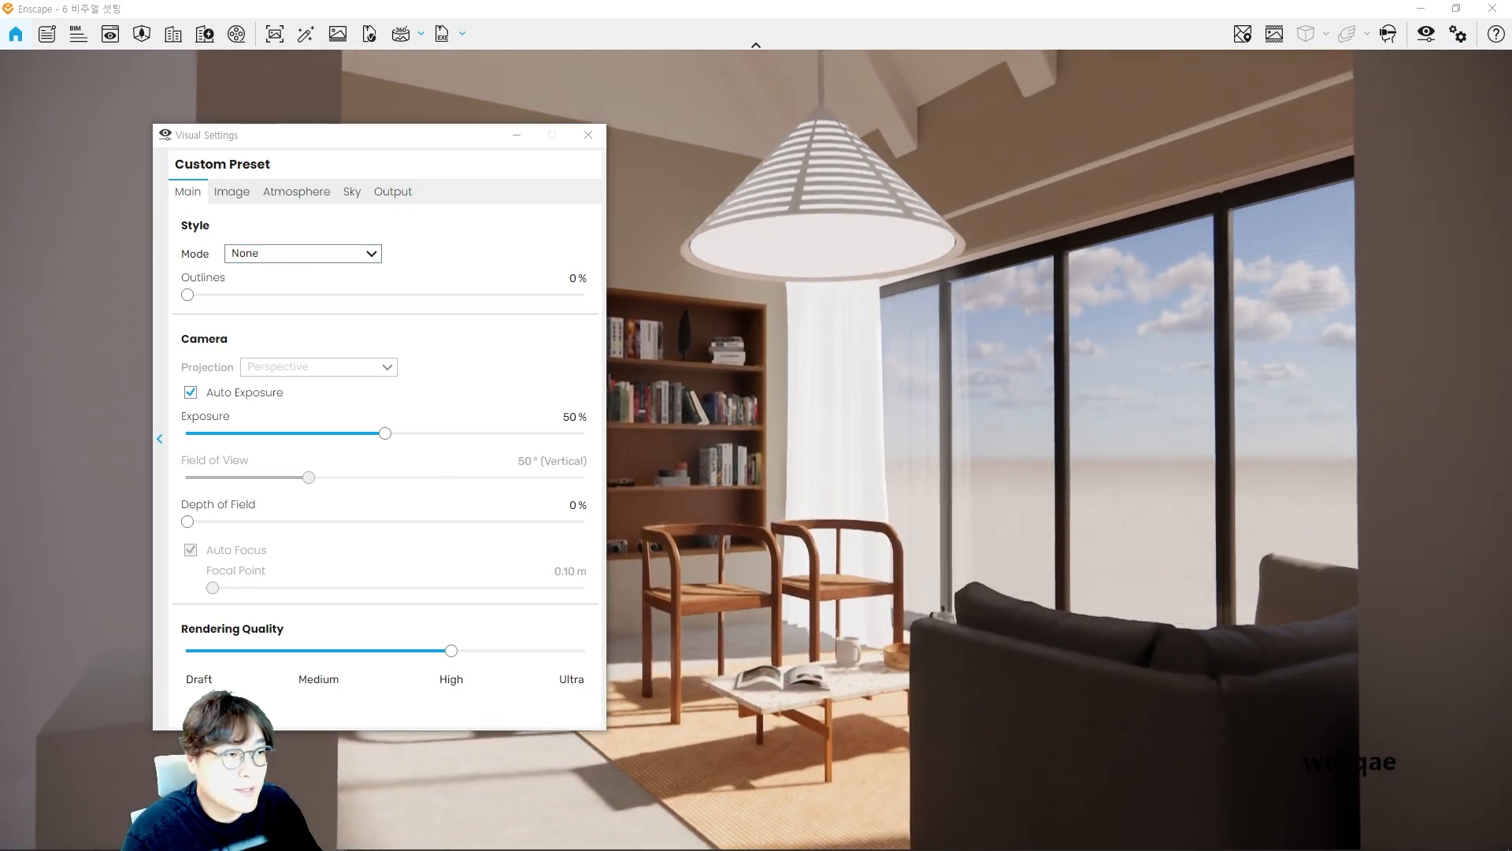
click(345, 255)
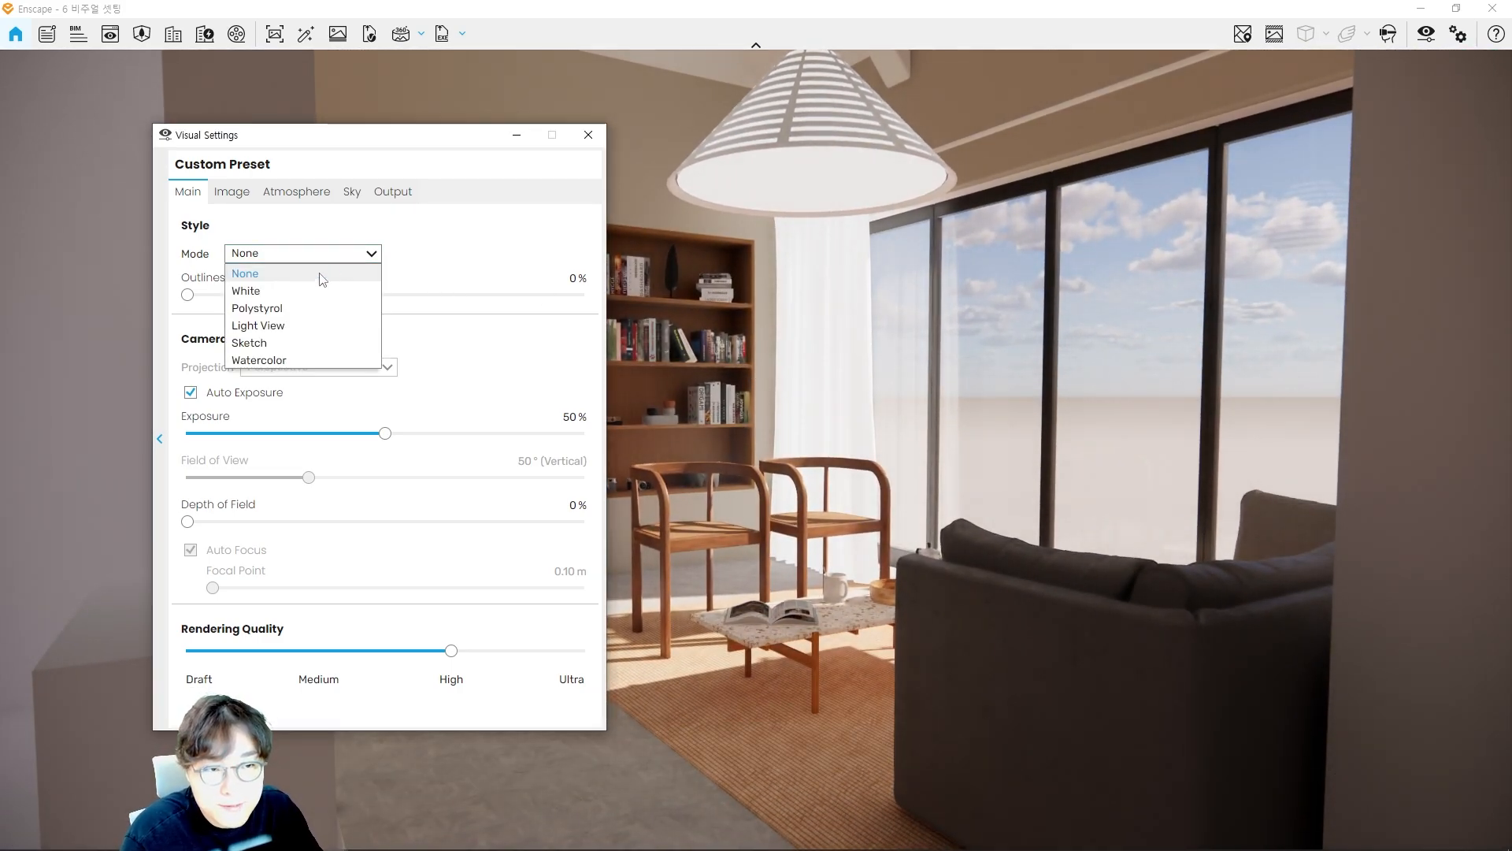
click(277, 274)
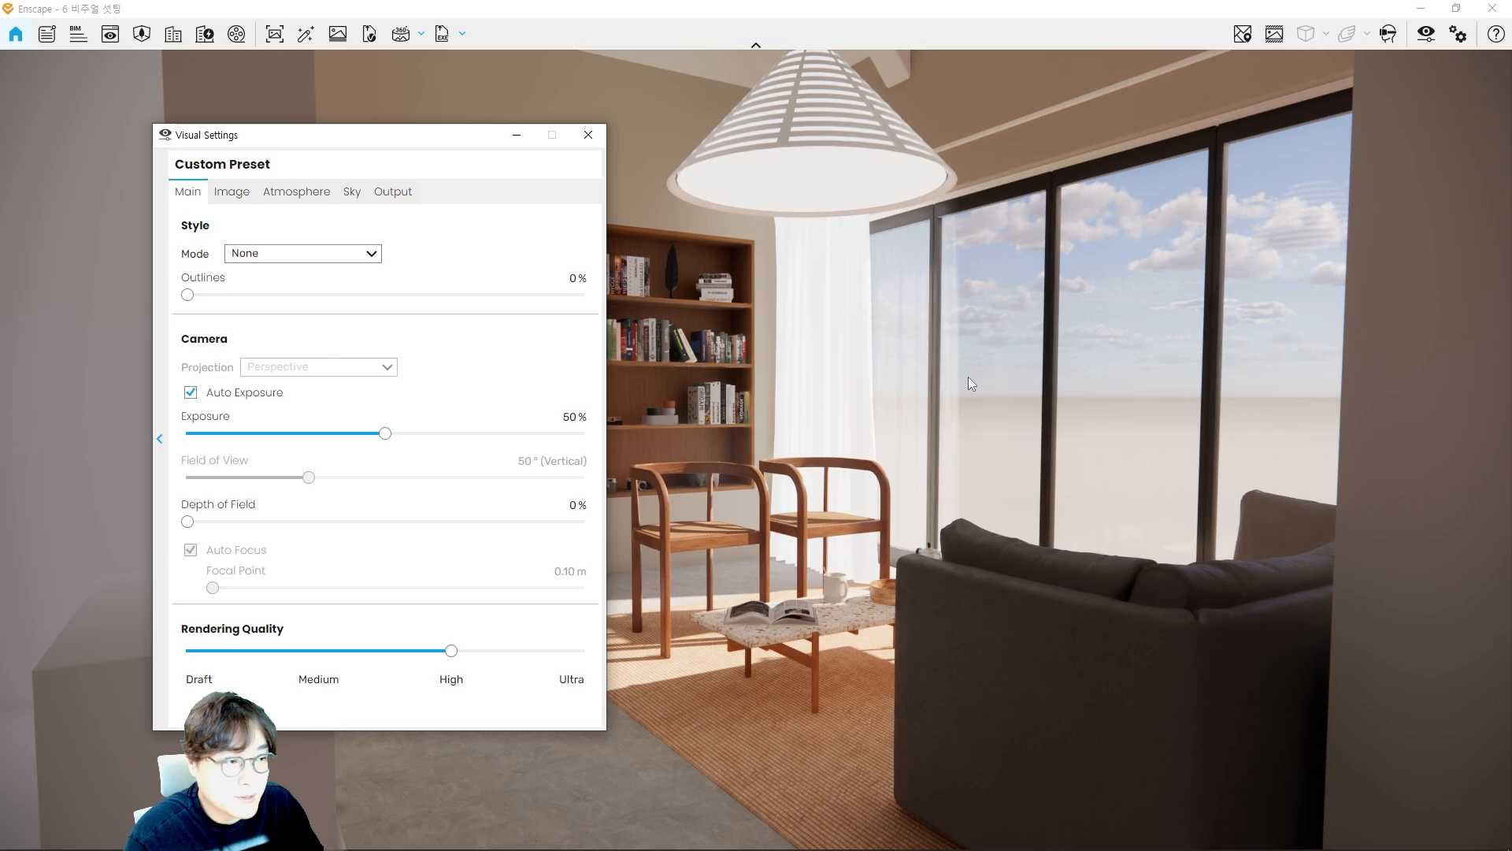
Step: Examine the edges of the wooden armchairs up close in the render
drag(967, 376, 1001, 385)
scroll(906, 453, up, 3)
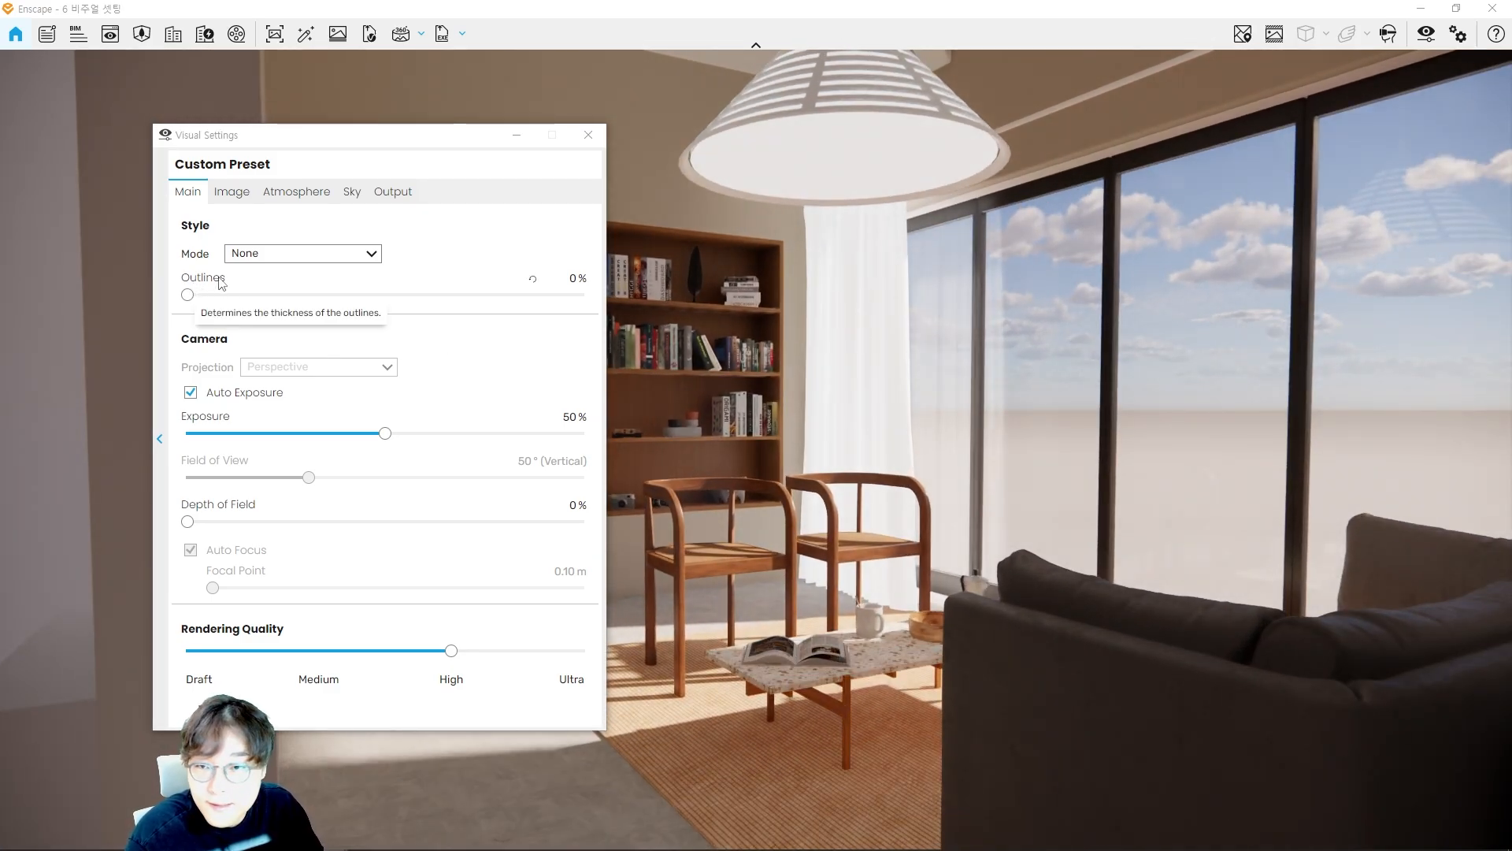
drag(934, 409, 944, 399)
key(w)
key(w)
key(w)
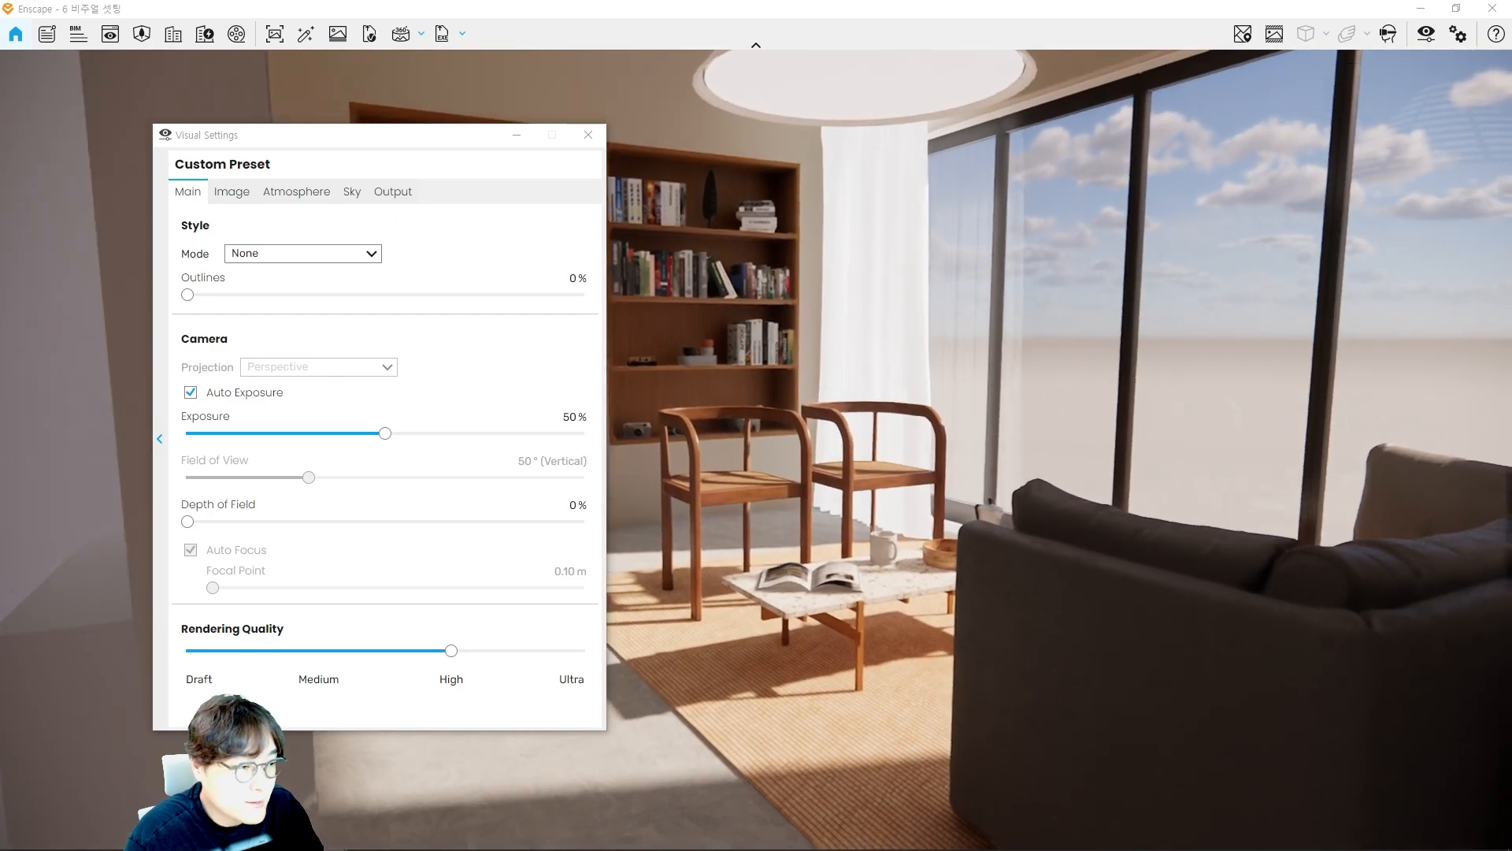
key(w)
key(w)
key(w)
key(w)
key(w)
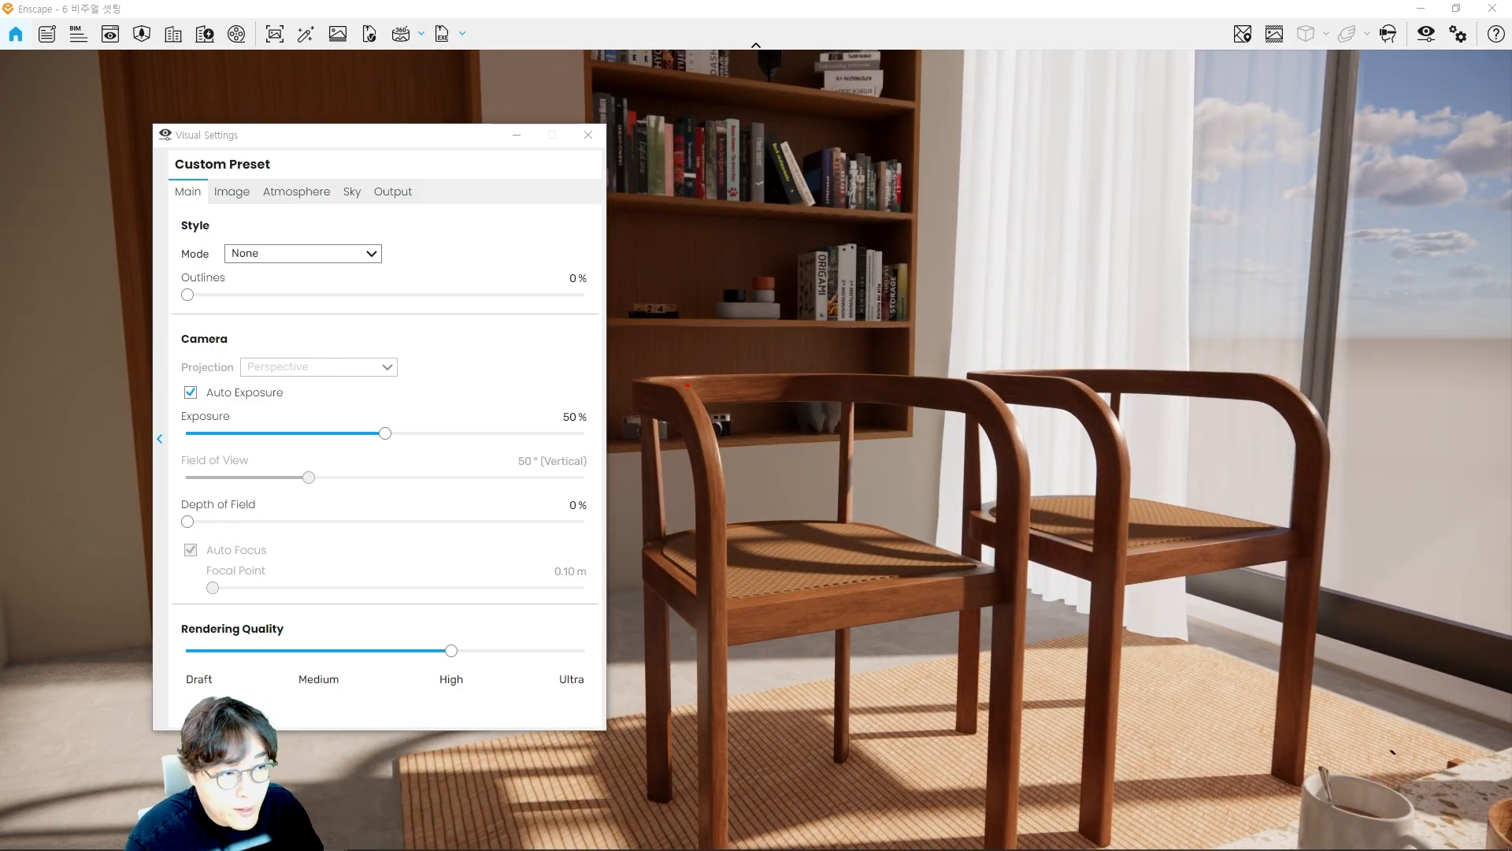
drag(686, 385, 727, 474)
mouse_move(690, 416)
mouse_down()
mouse_move(706, 463)
mouse_move(693, 457)
mouse_move(699, 543)
mouse_up()
drag(726, 474, 738, 583)
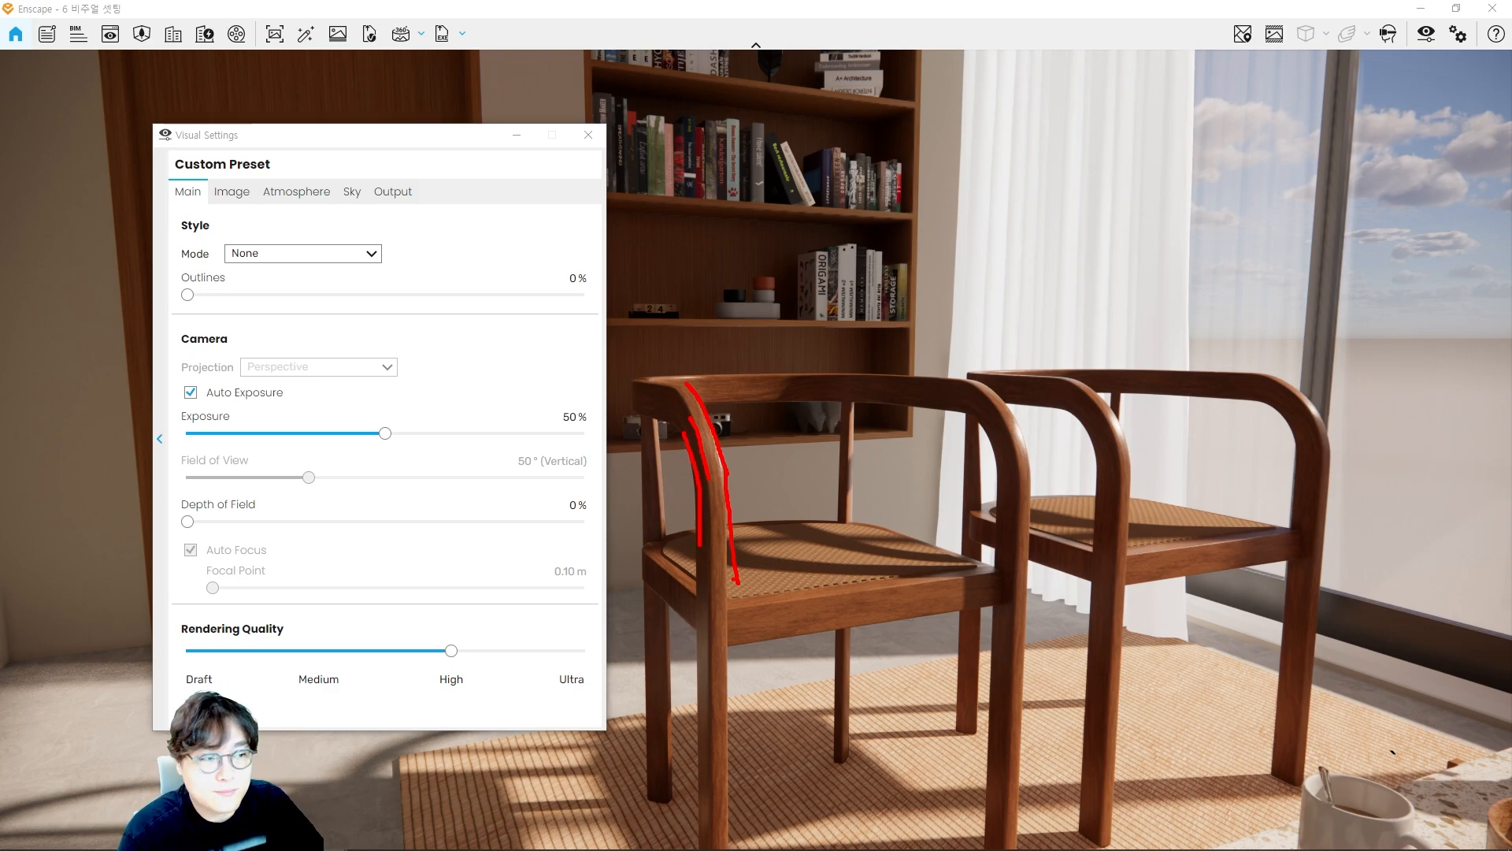
key(Escape)
Step: Frame both chairs together with the coffee table and set the style's Outlines to 4%
key(s)
key(s)
key(s)
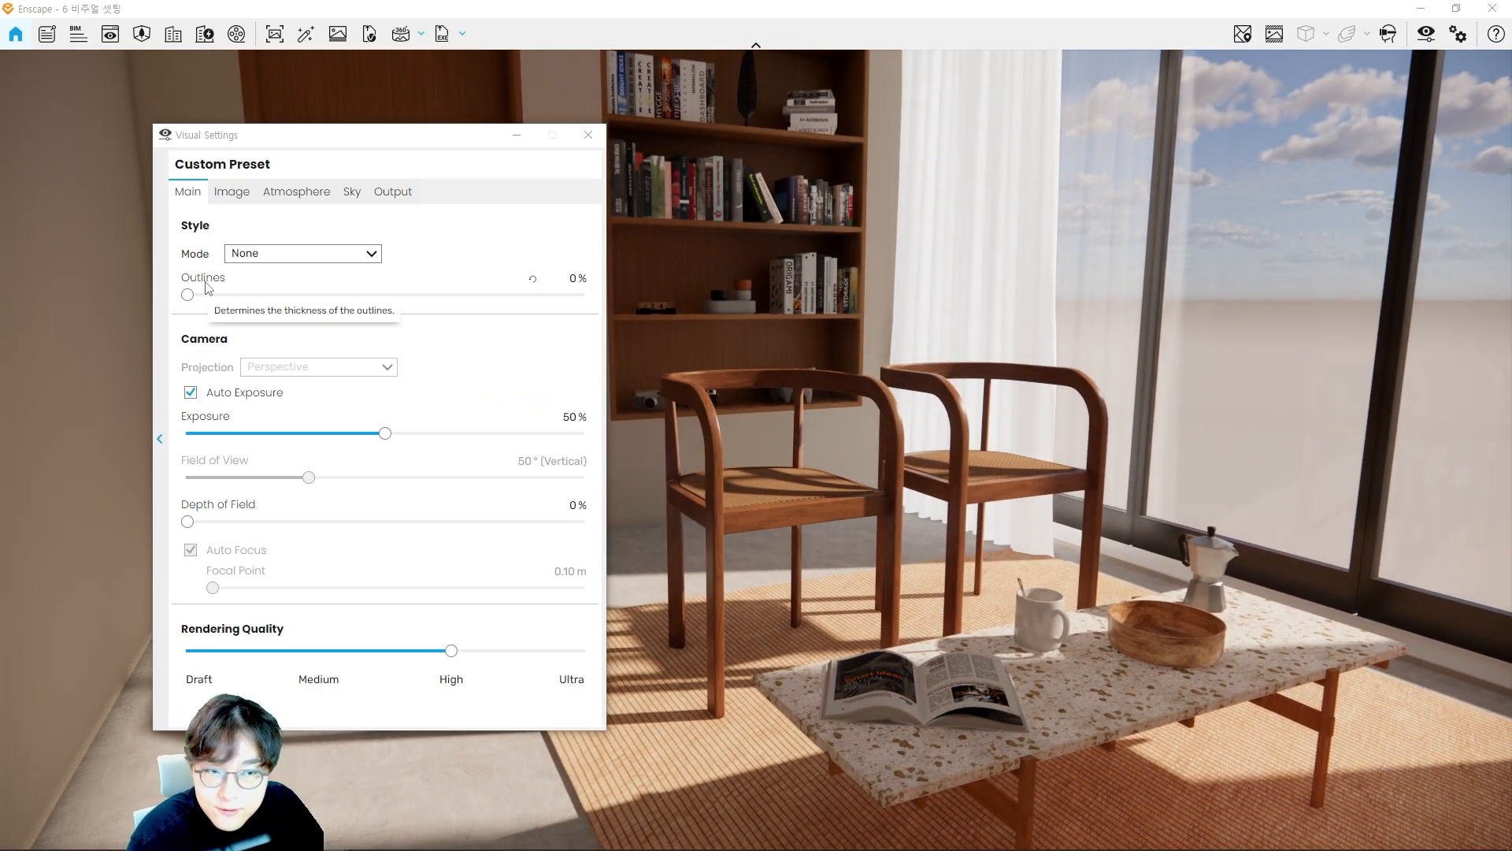
click(581, 280)
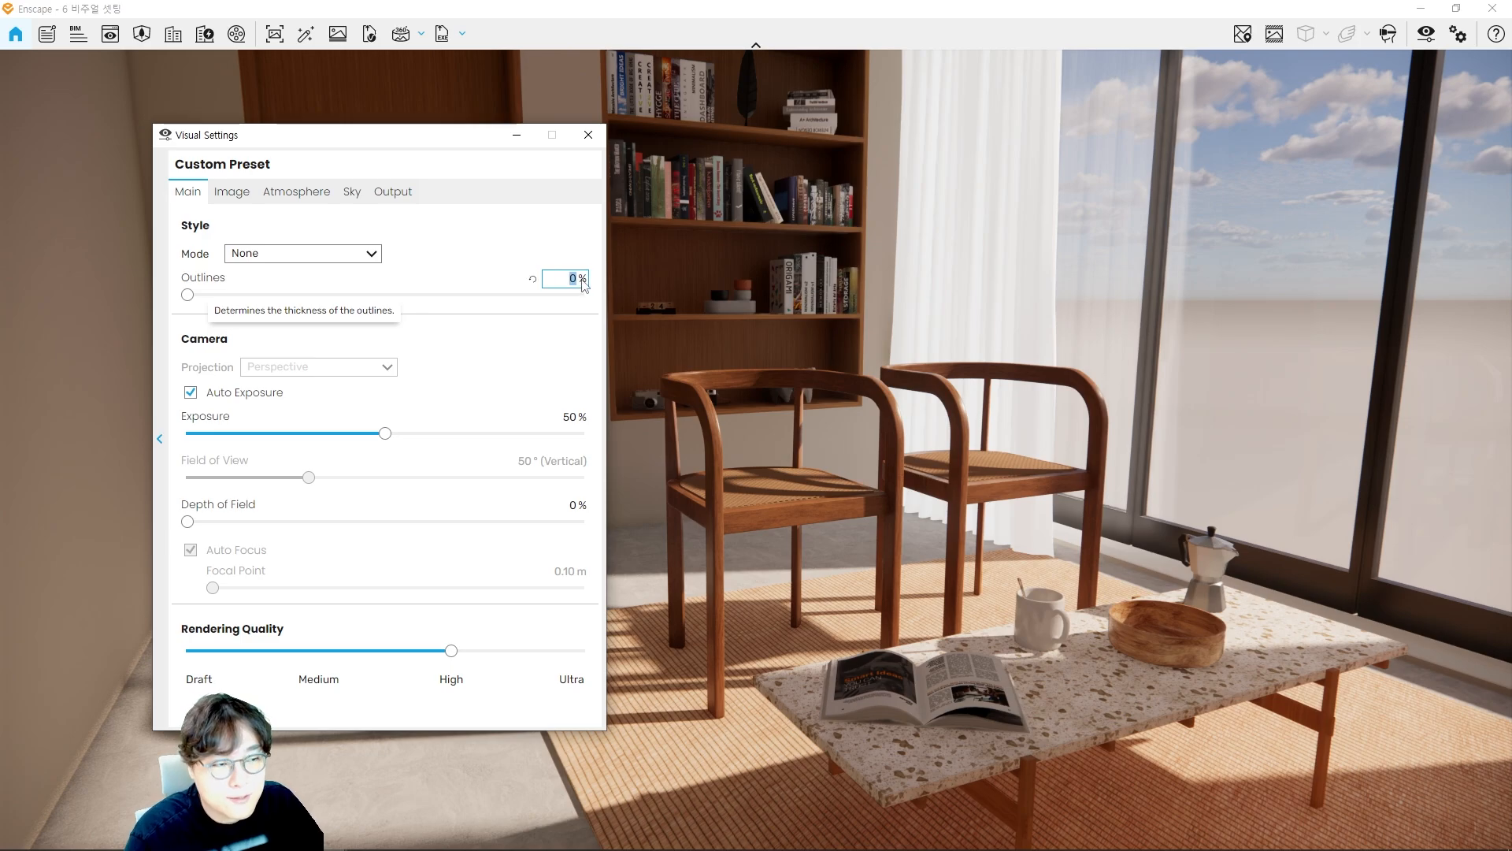
text(4)
key(Return)
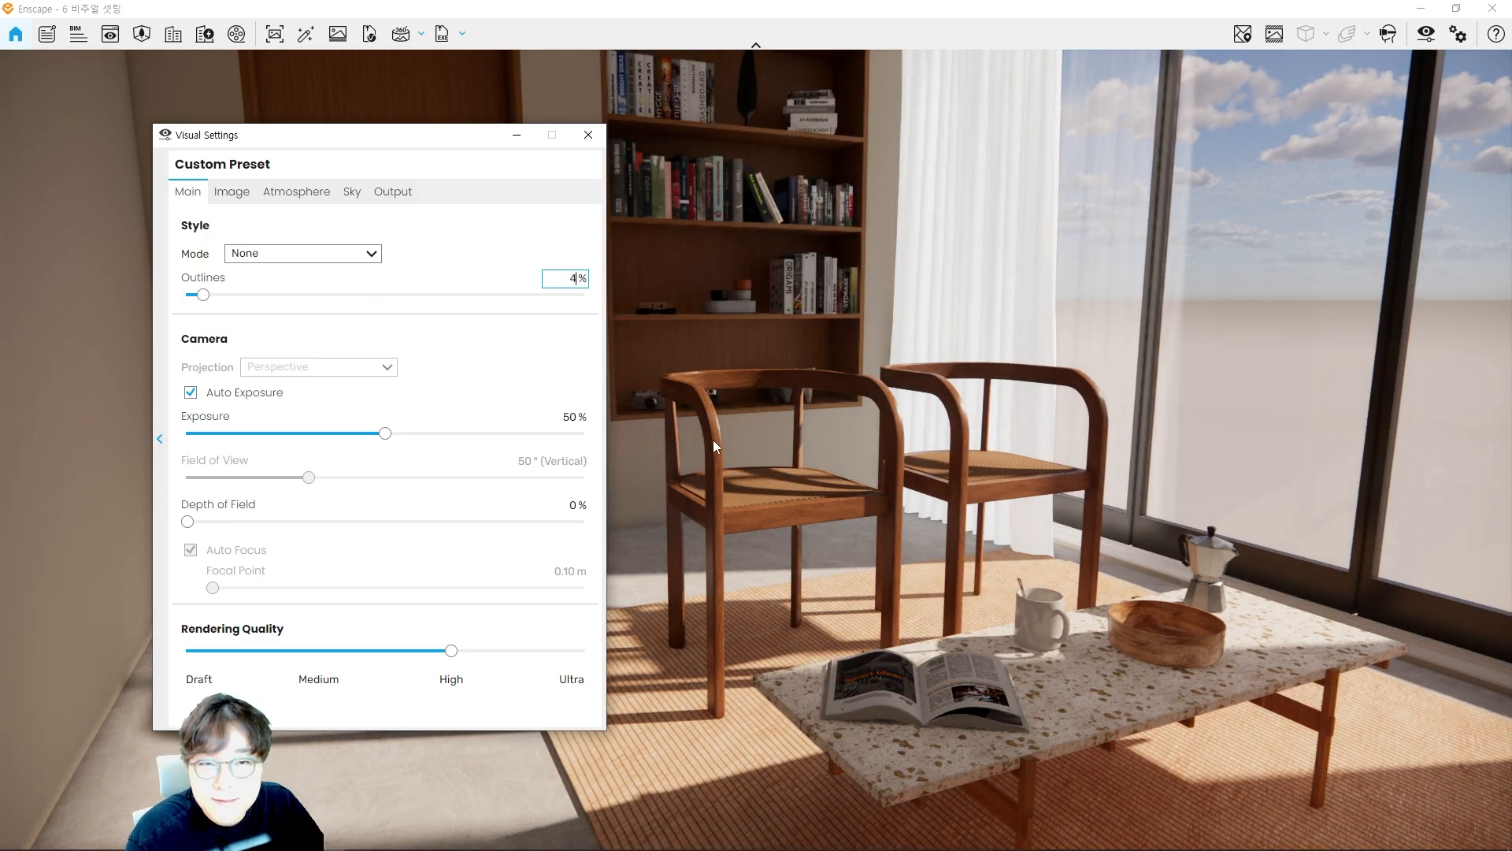
Step: Examine the 4% outlines on the armchairs, coffee table and bookshelf from several distances and heights in the living room
key(e)
key(w)
key(s)
key(s)
key(s)
key(s)
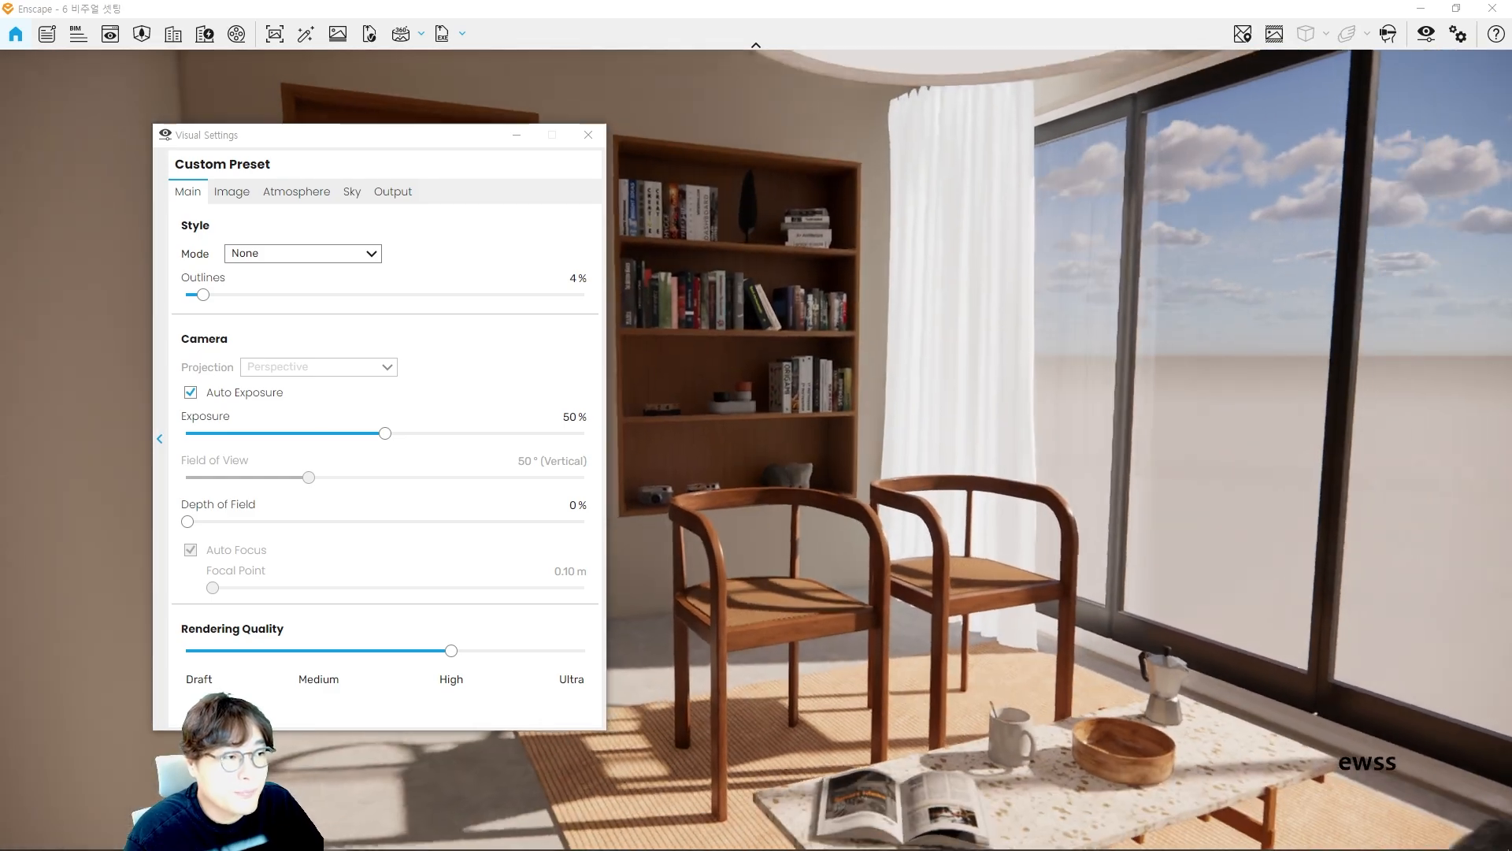
key(q)
key(q)
key(s)
key(w)
key(w)
key(w)
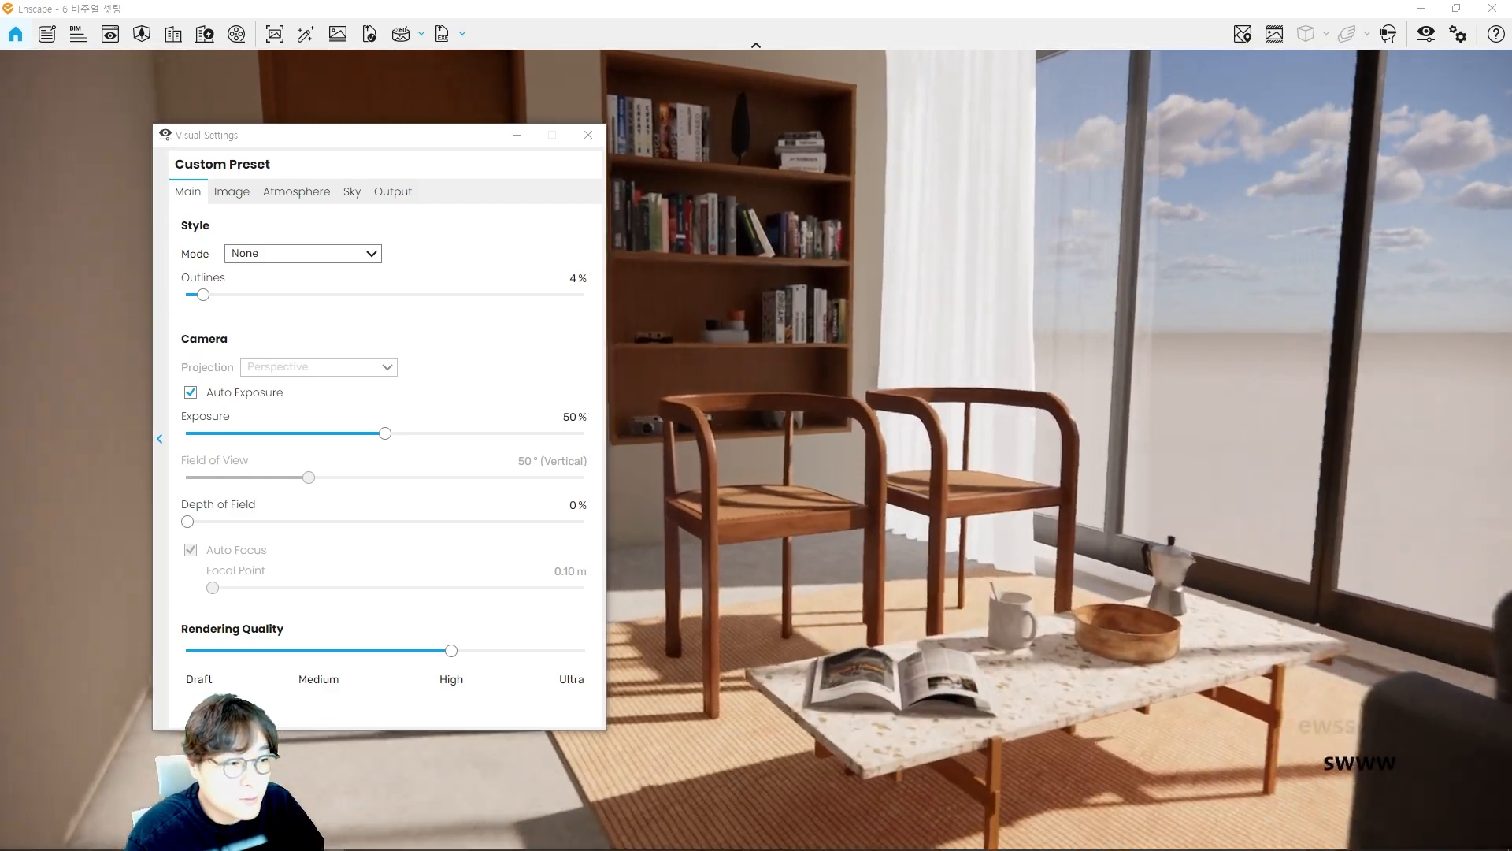
key(s)
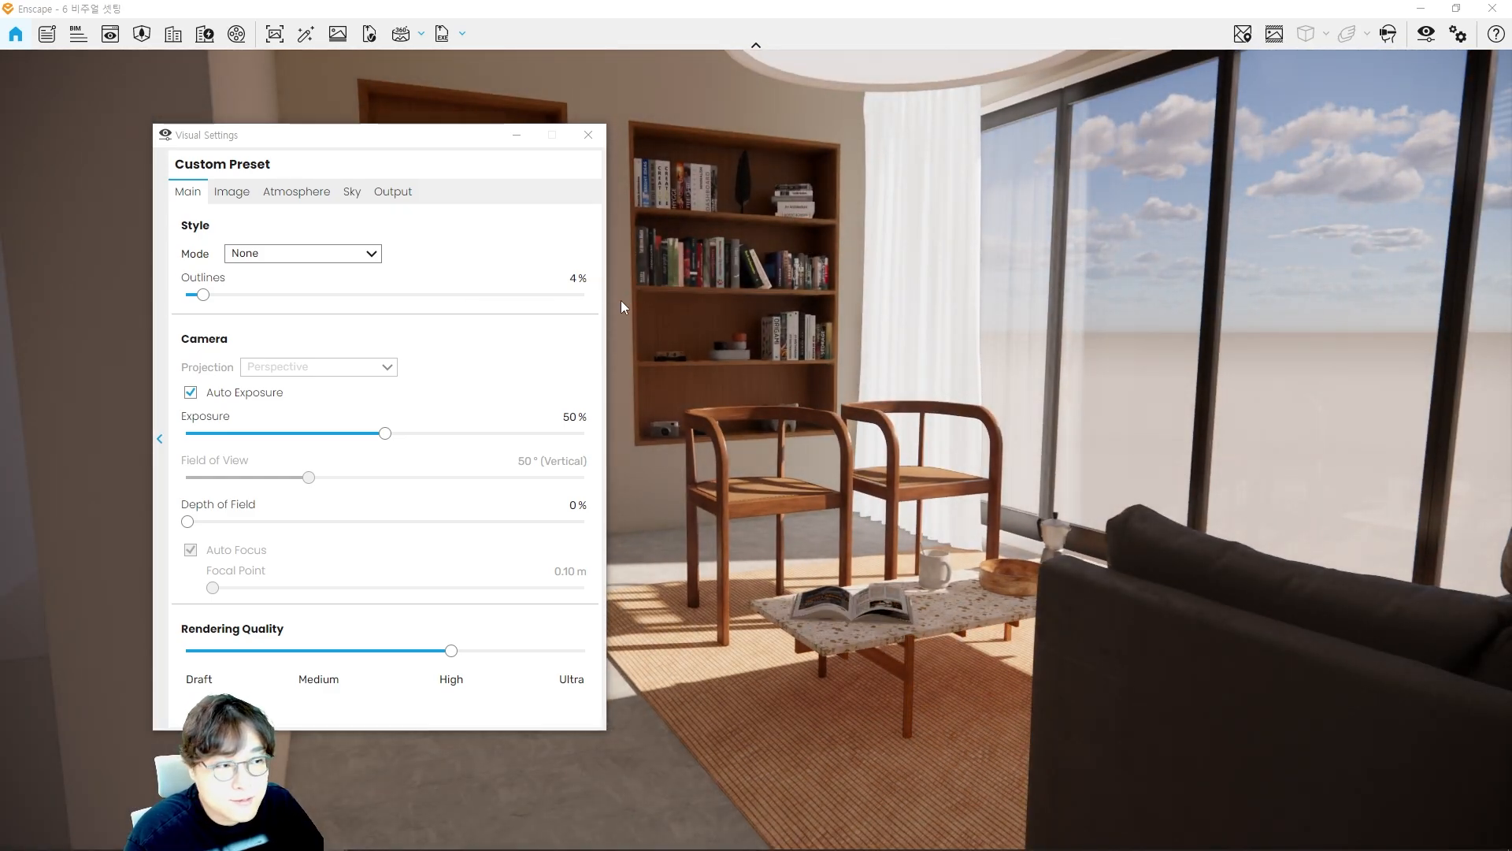
Step: Try stronger outlines of 47% and 73% in the render while viewing the chairs and sofa
drag(203, 296, 374, 297)
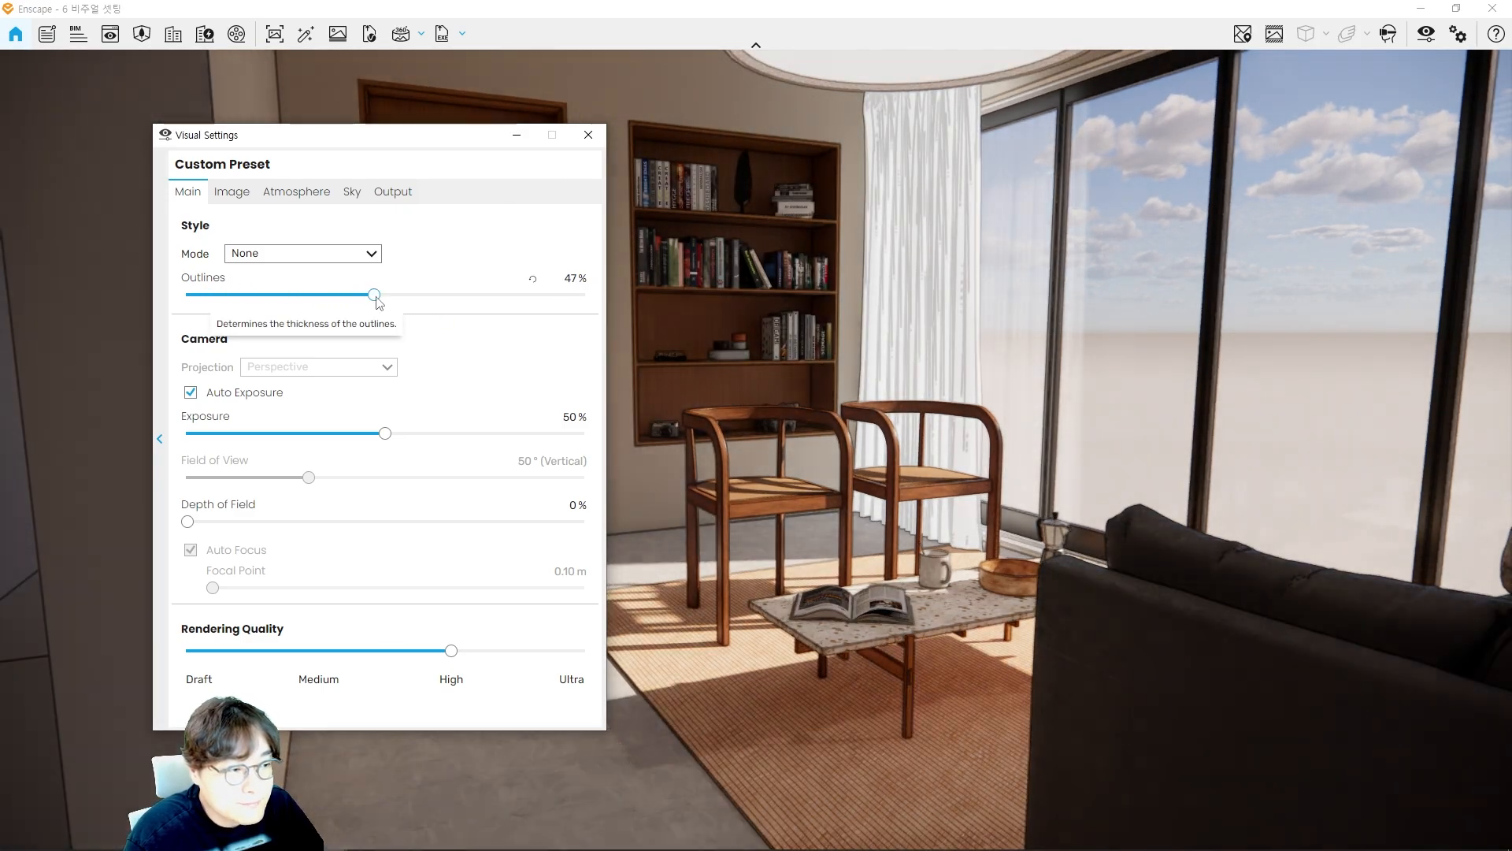
click(717, 425)
key(d)
key(a)
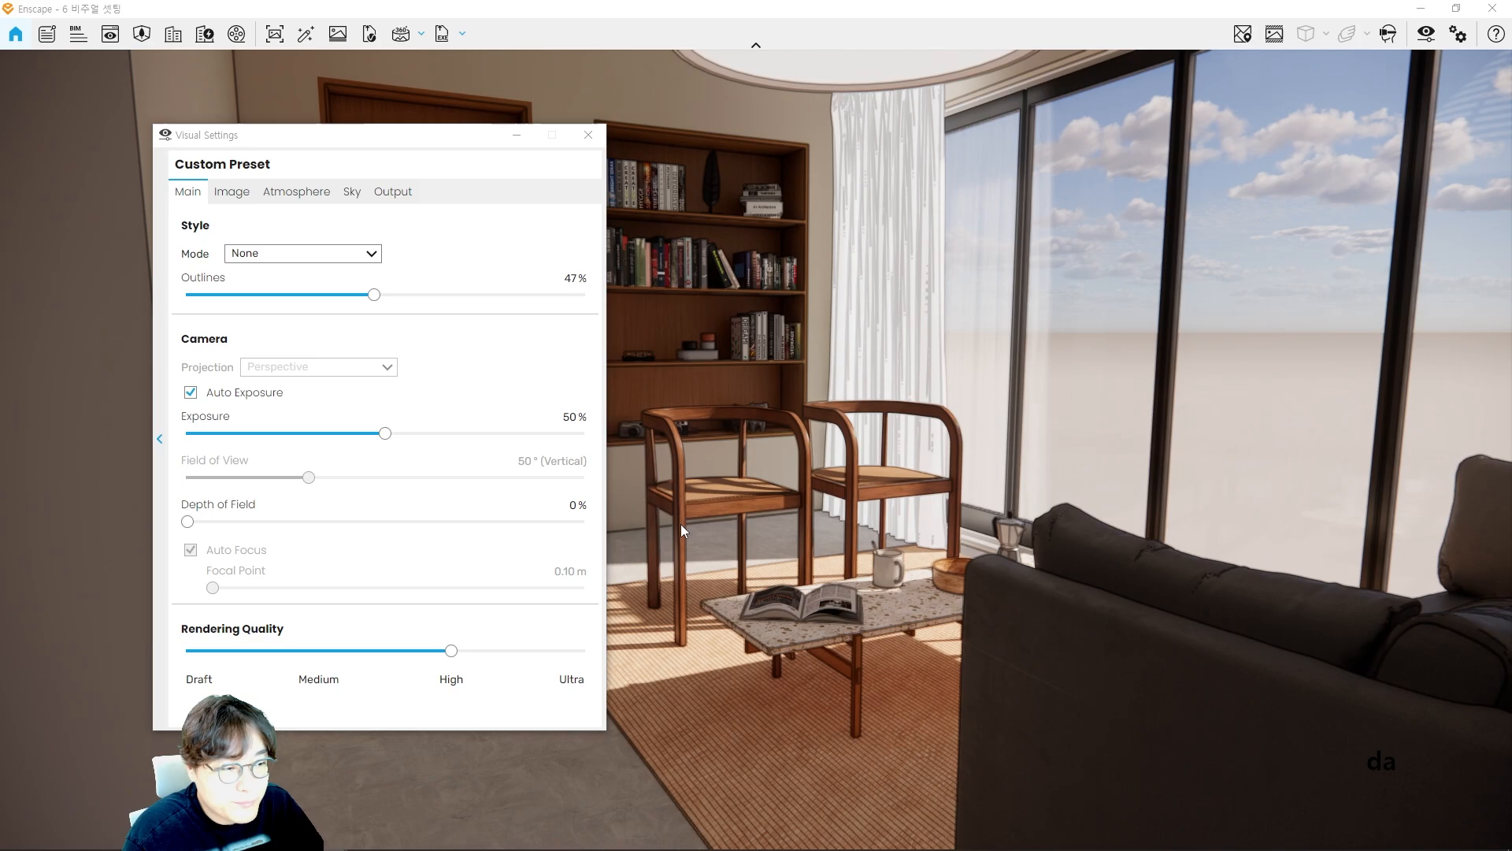
key(s)
key(a)
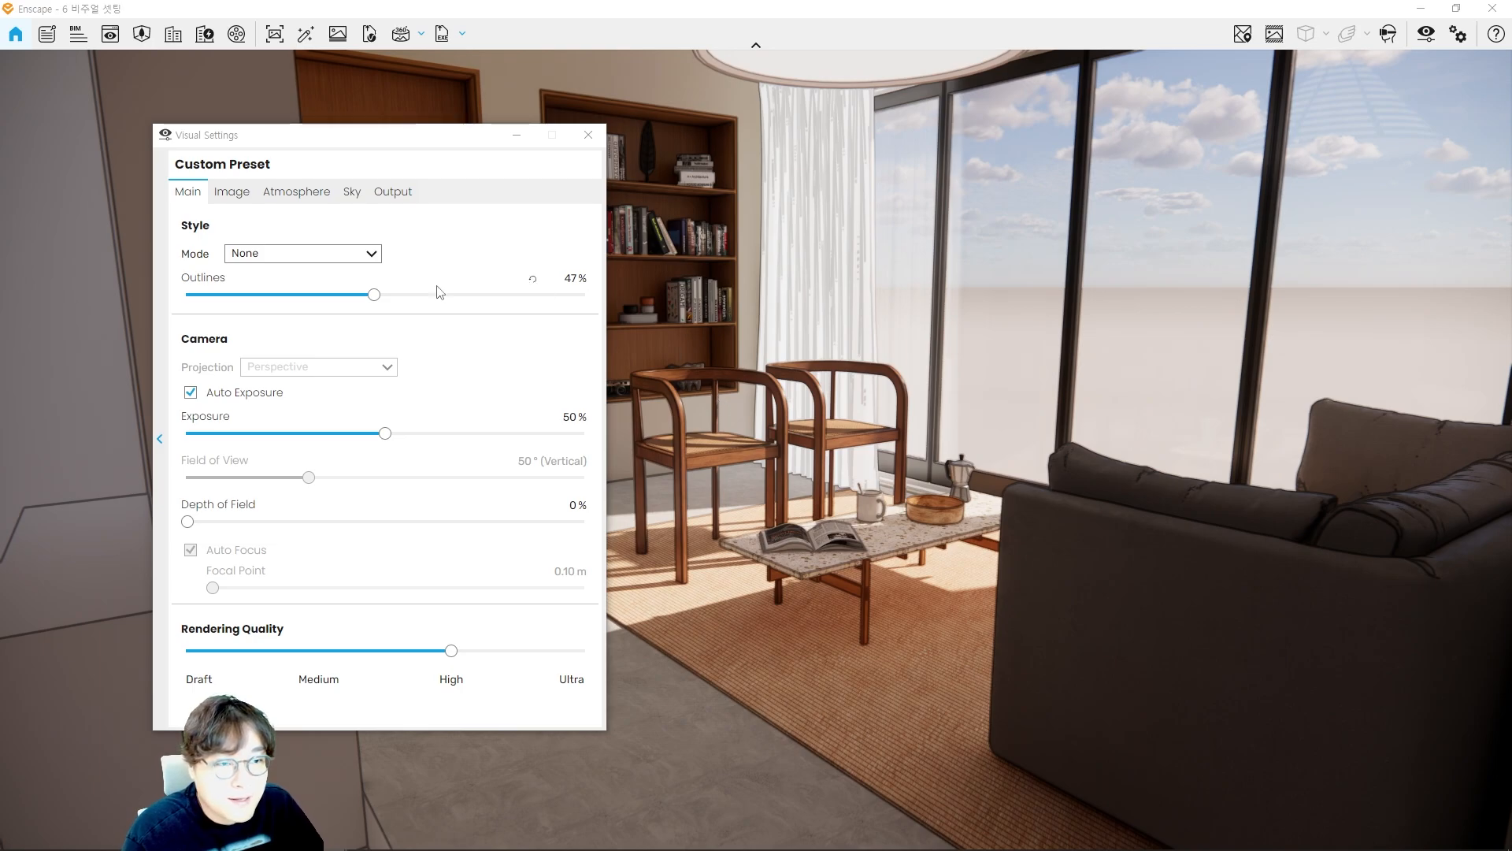
drag(374, 295, 461, 295)
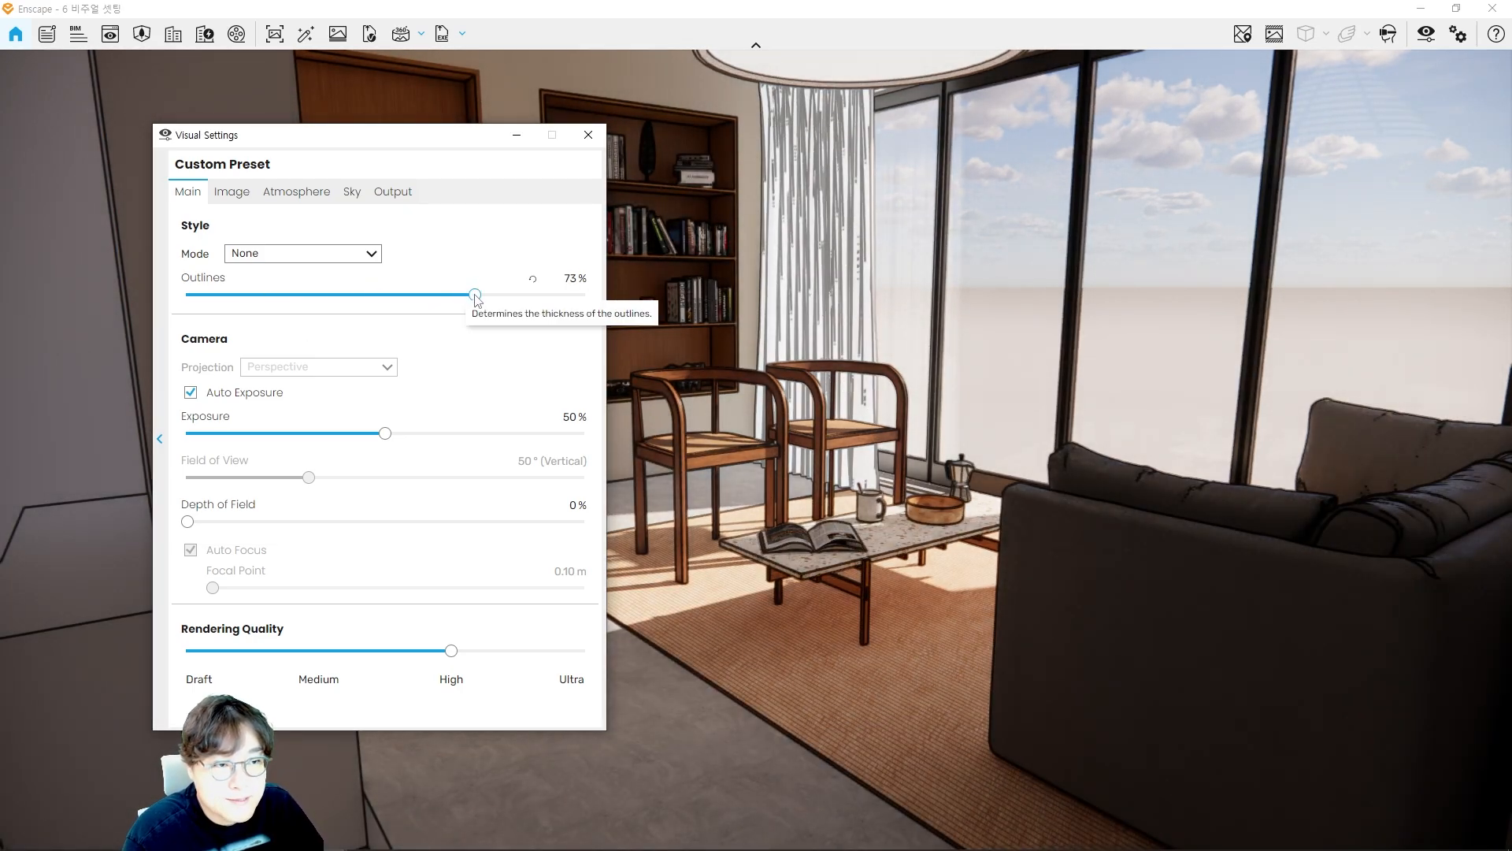
Step: Set the style's Outlines back to 4% and reframe the living room around the pendant lamp, chairs and sofa
double_click(554, 278)
text(4)
key(Return)
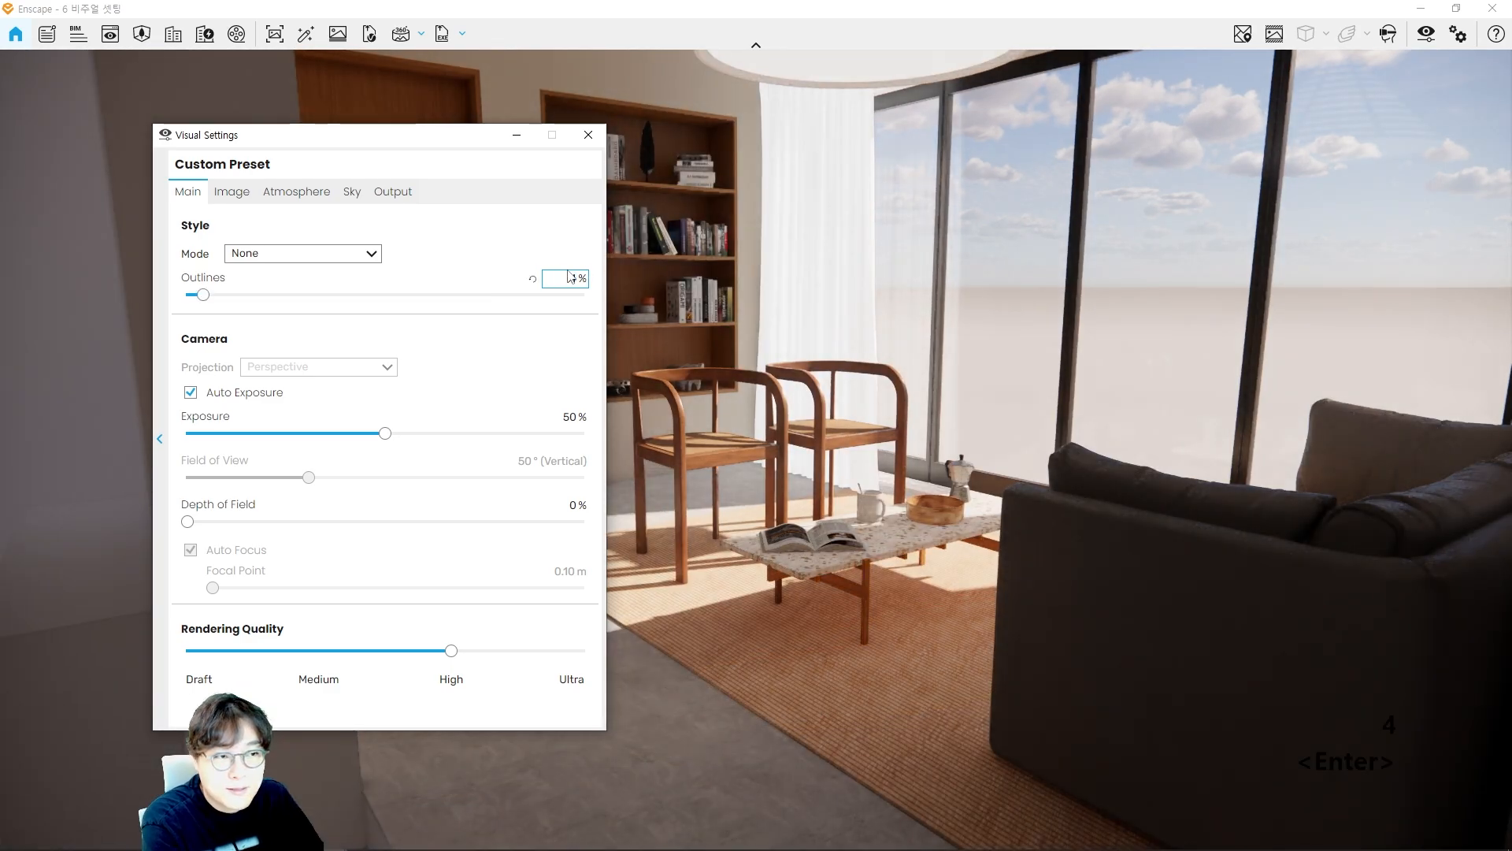
click(853, 327)
key(s)
key(e)
key(d)
key(w)
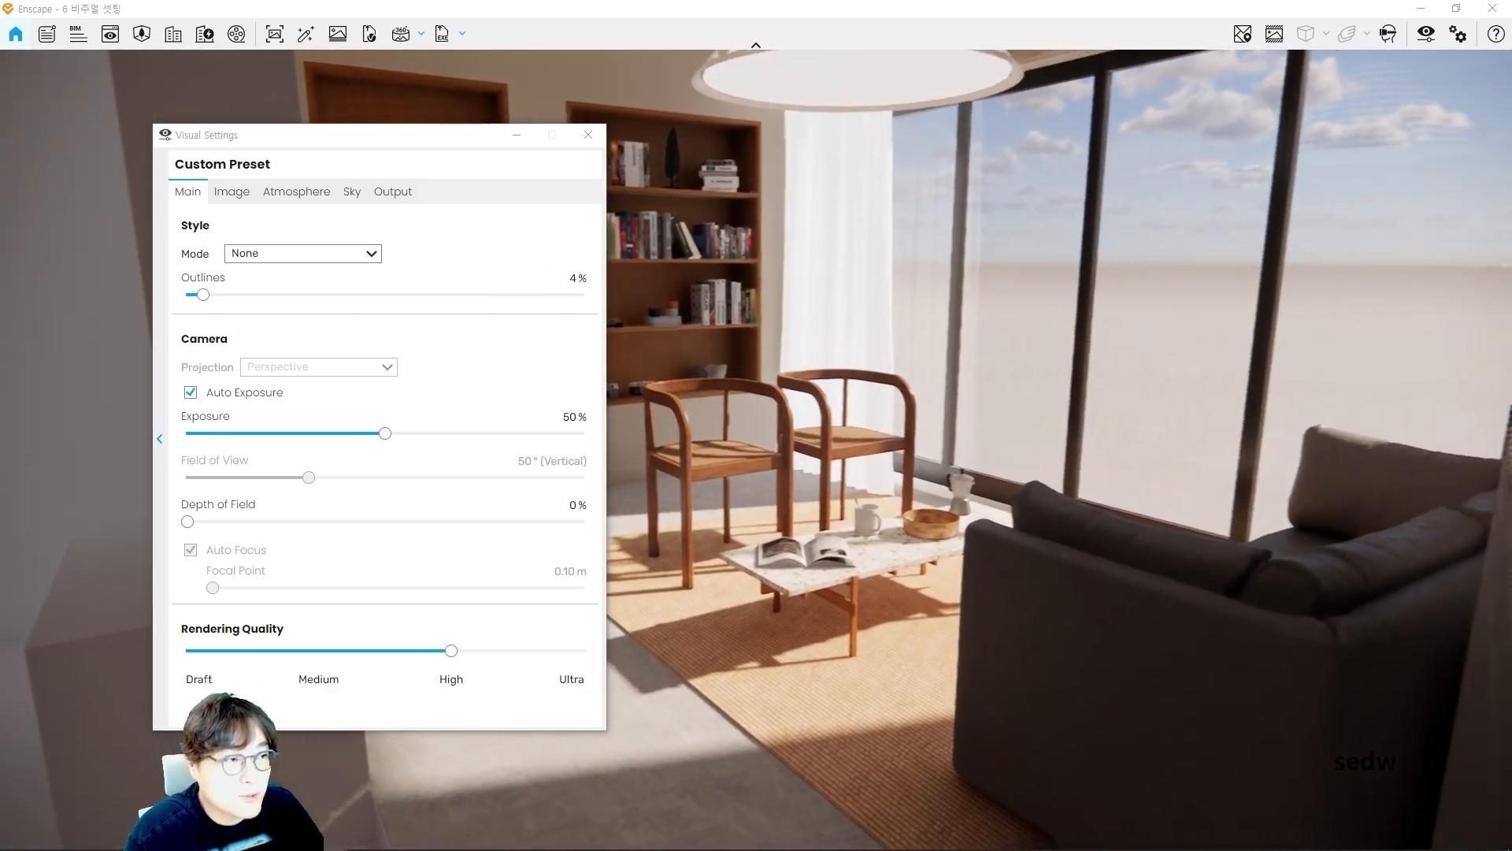
drag(853, 326, 843, 329)
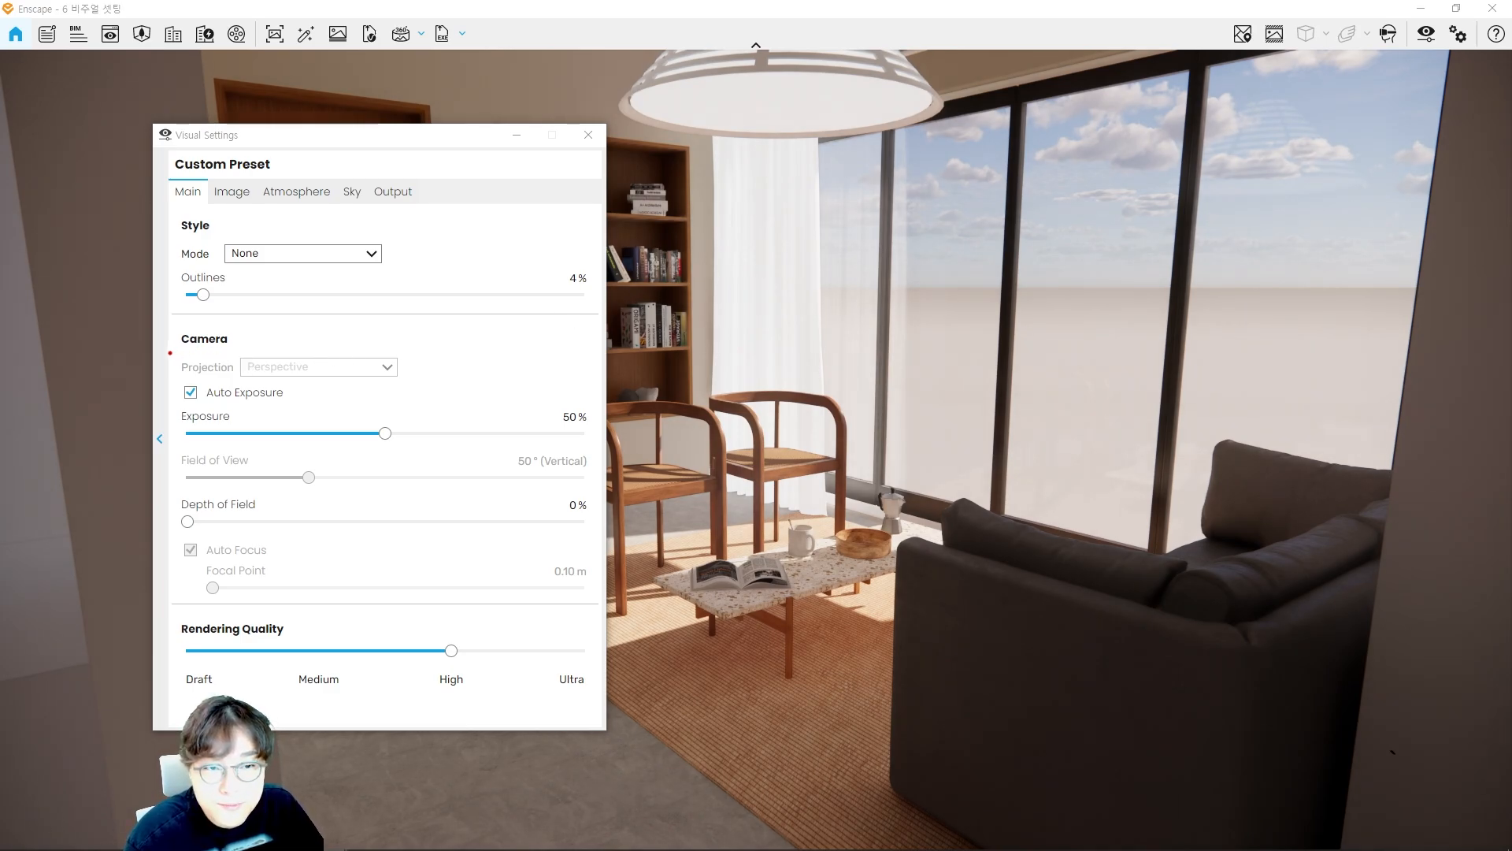
ctrl+drag(167, 352, 431, 383)
mouse_move(323, 344)
ctrl+mouse_down()
mouse_move(345, 355)
mouse_move(366, 325)
ctrl+mouse_up()
ctrl+drag(171, 378, 311, 370)
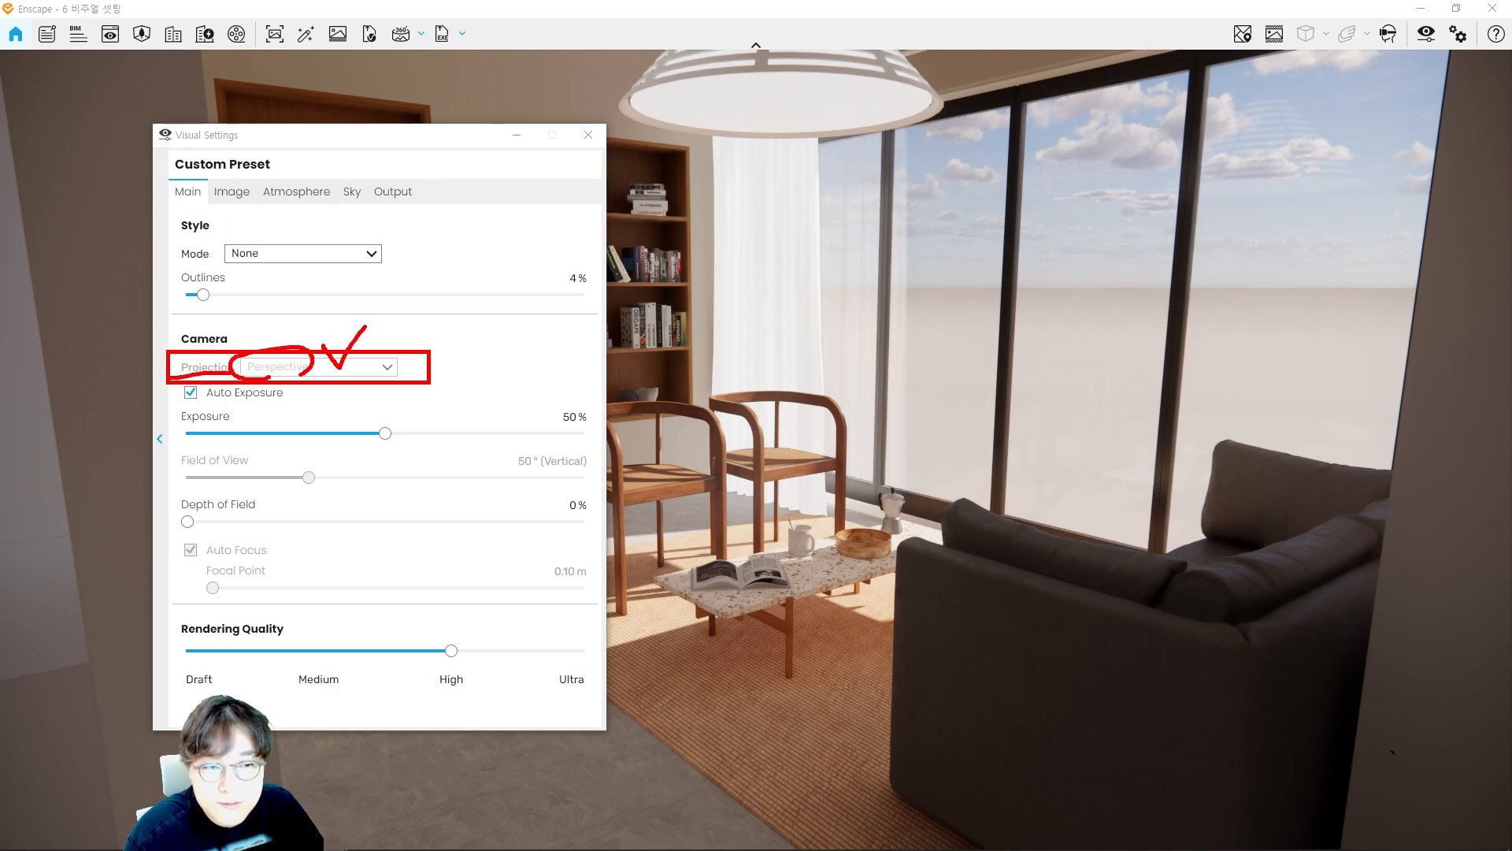
key(Escape)
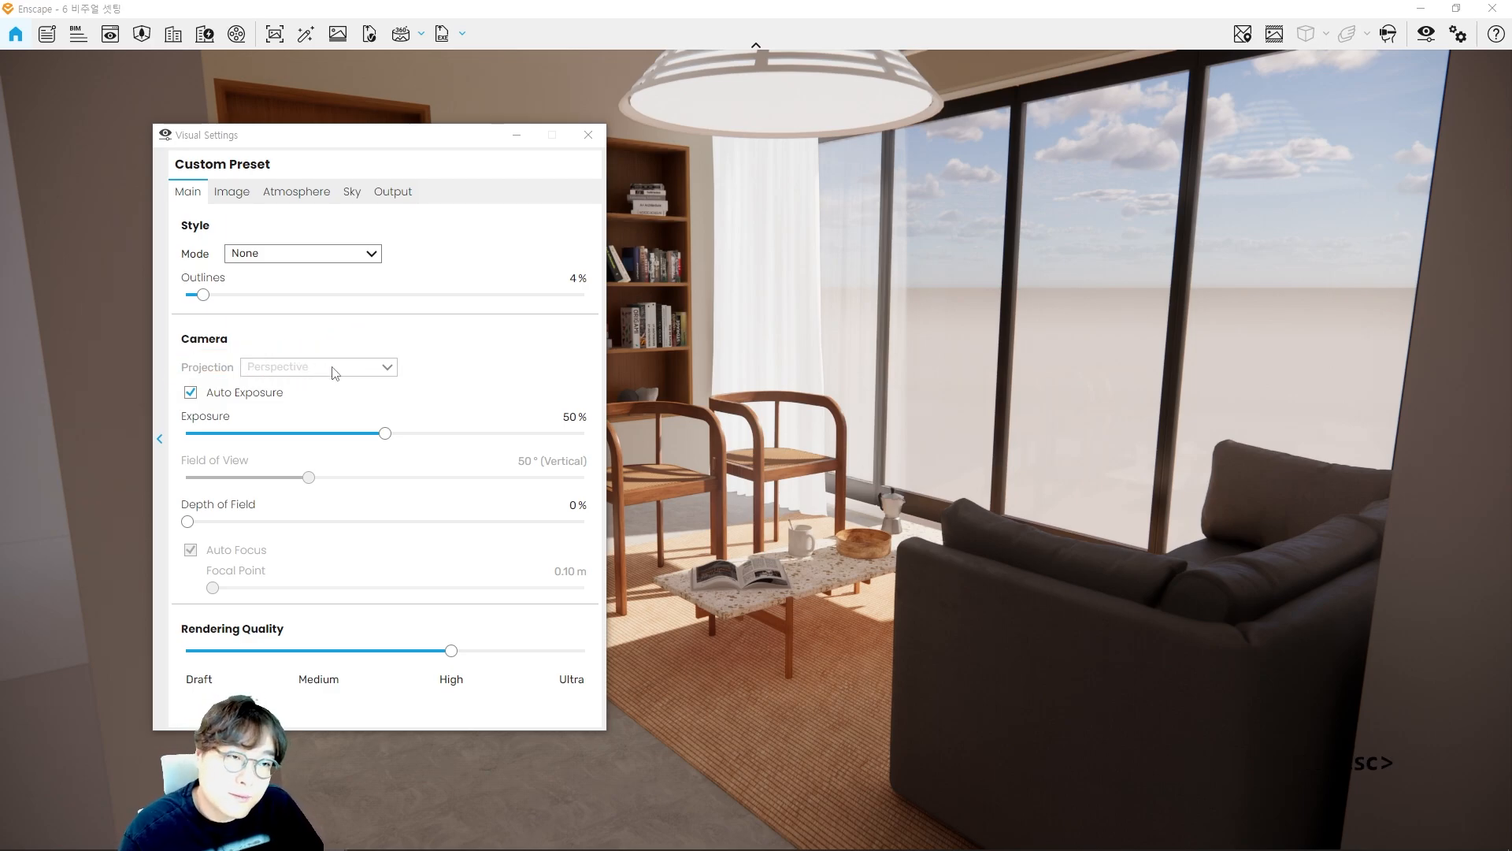
Step: Close the Visual Settings and resize the Enscape window so it sits side by side with the SketchUp window
click(587, 135)
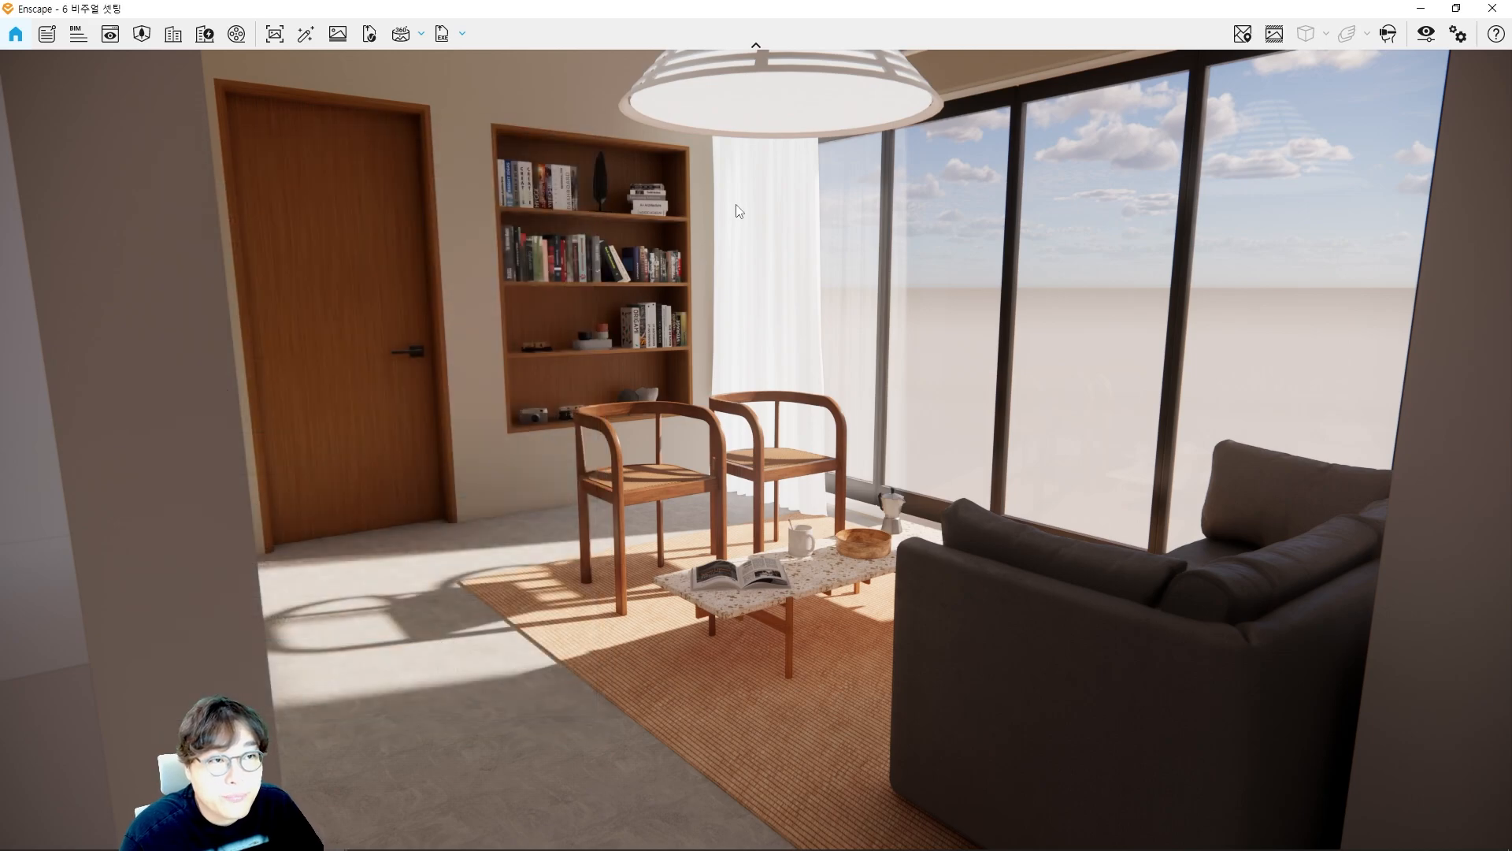
double_click(752, 16)
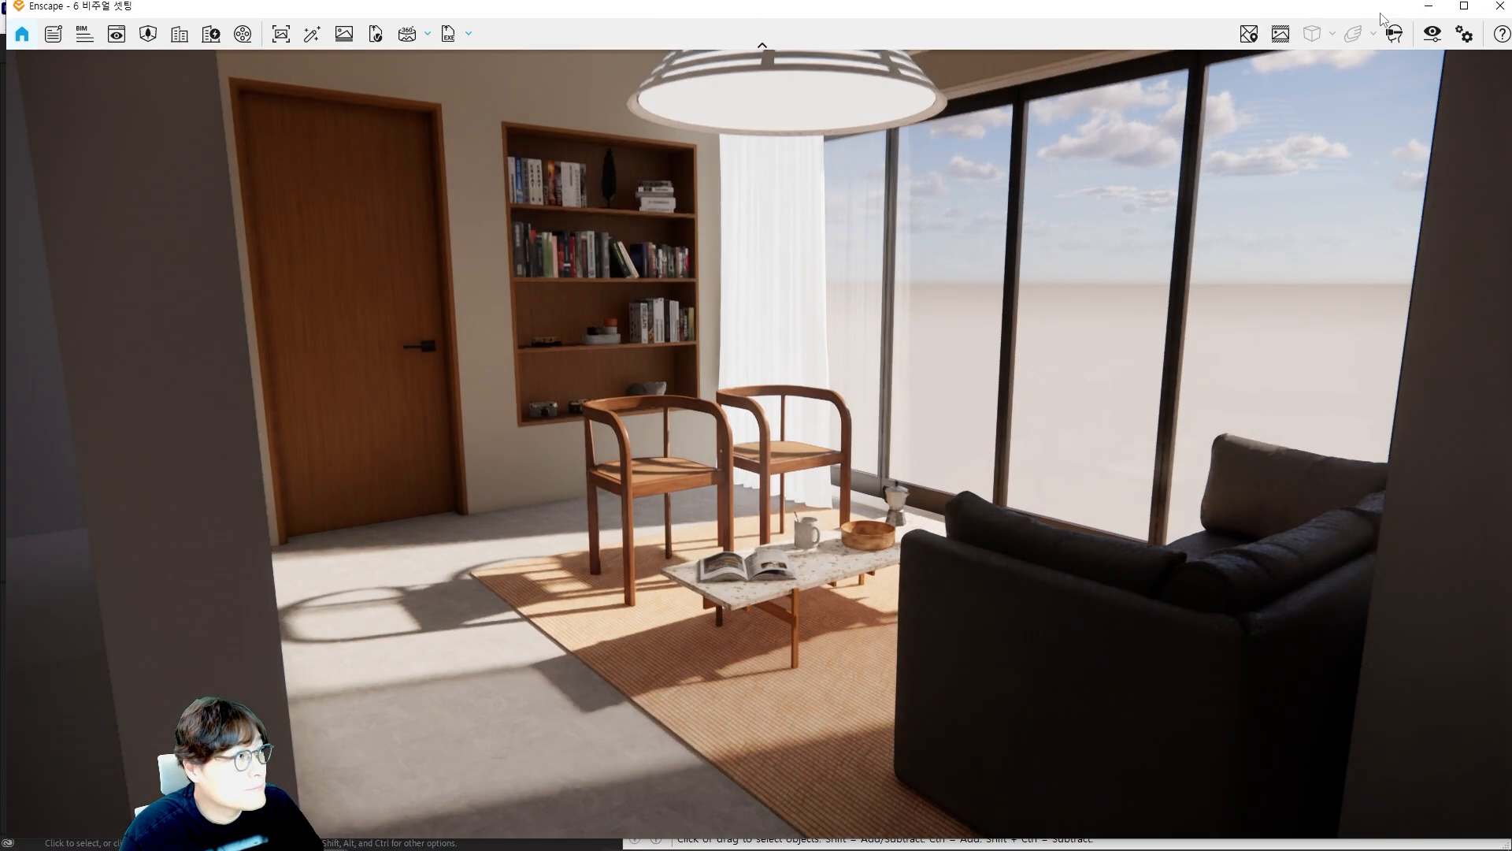
drag(1382, 7, 1372, 16)
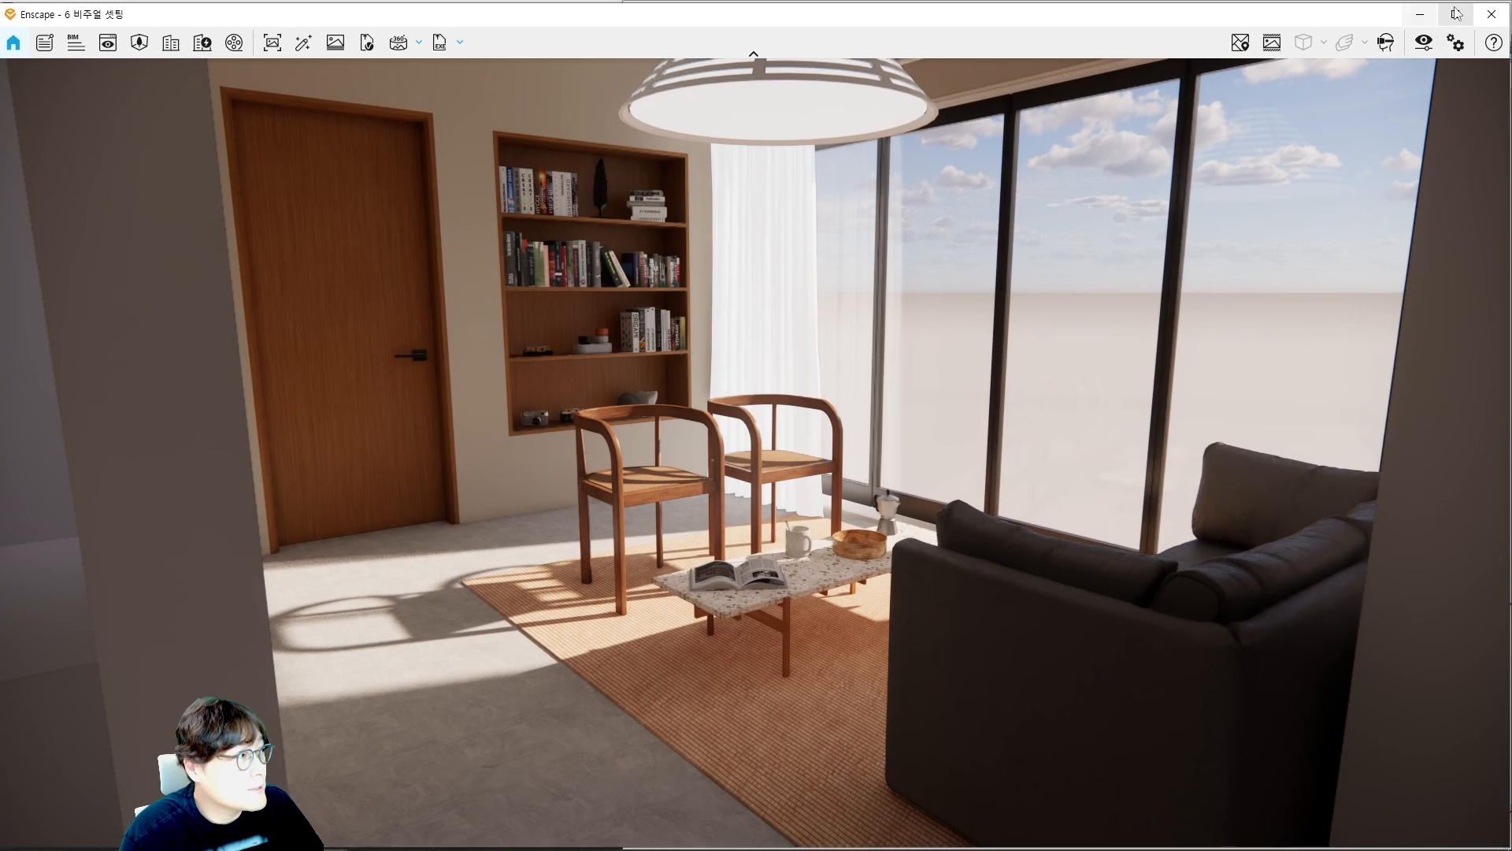
click(1502, 11)
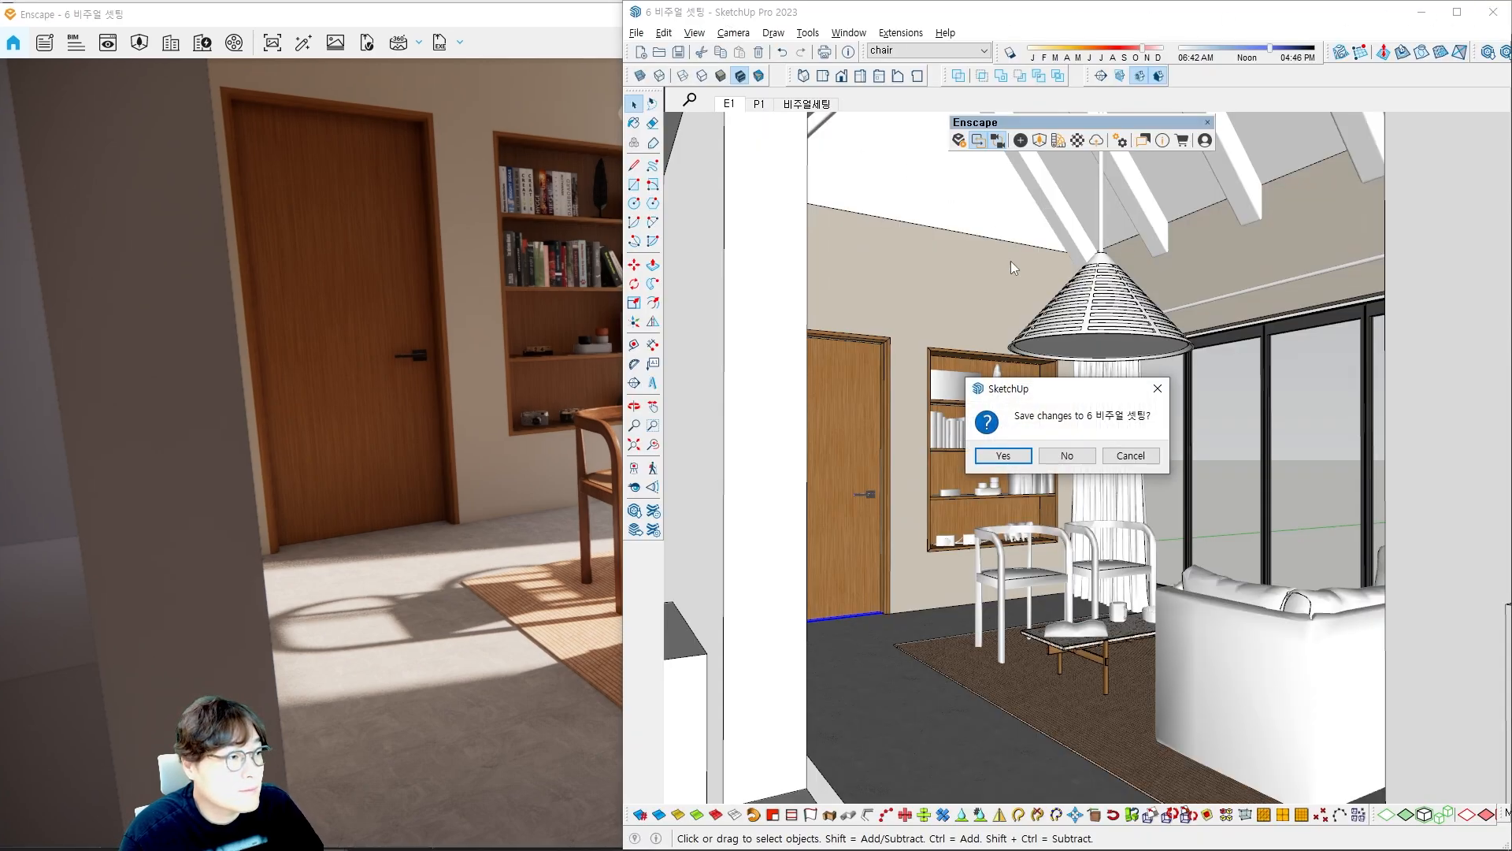
click(1130, 456)
click(543, 19)
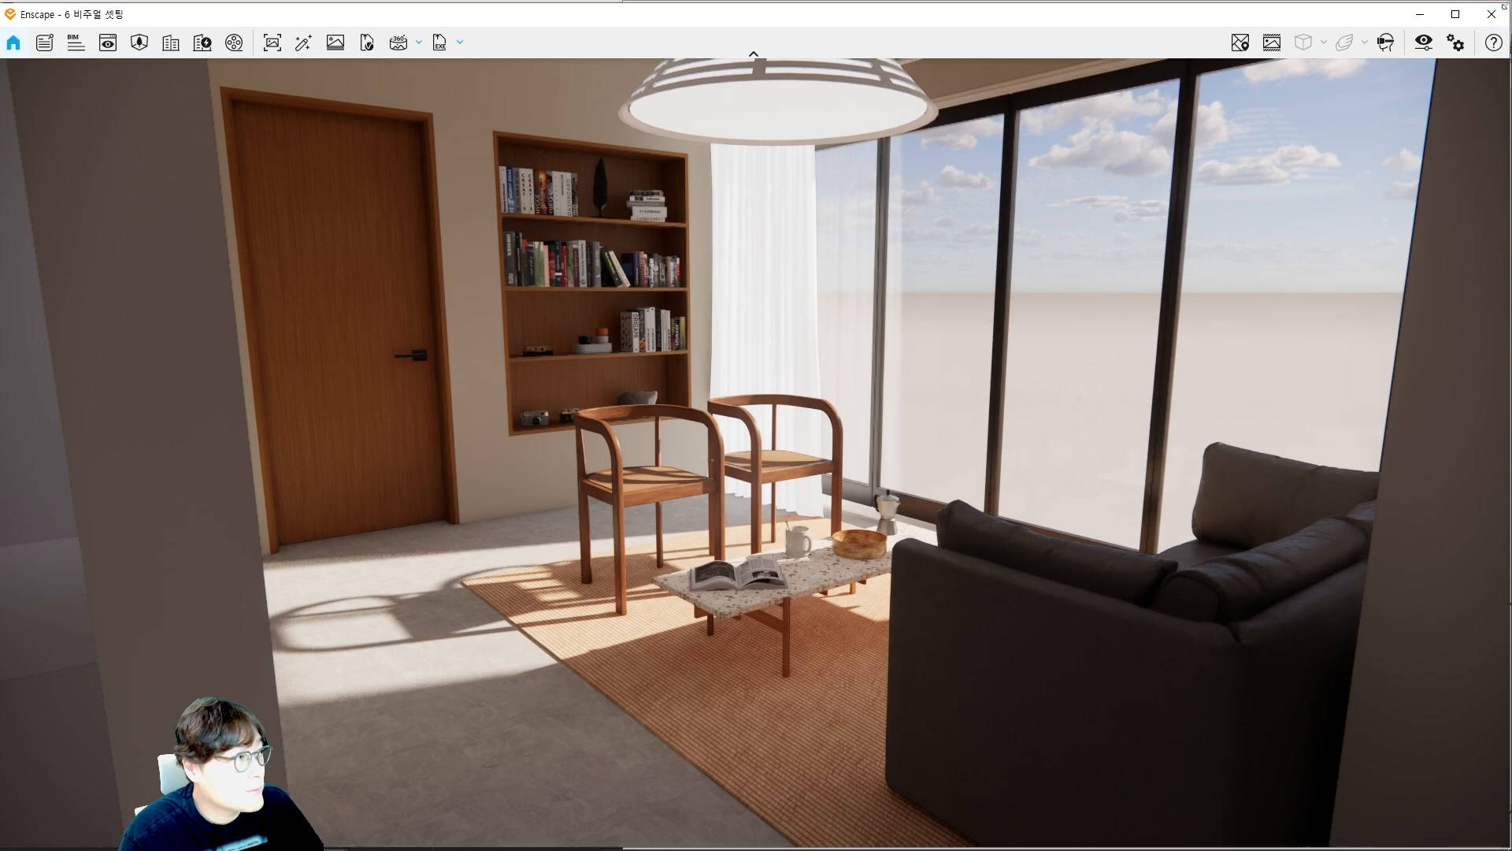
mouse_move(1505, 4)
mouse_down()
mouse_move(957, 25)
mouse_move(623, 4)
mouse_up()
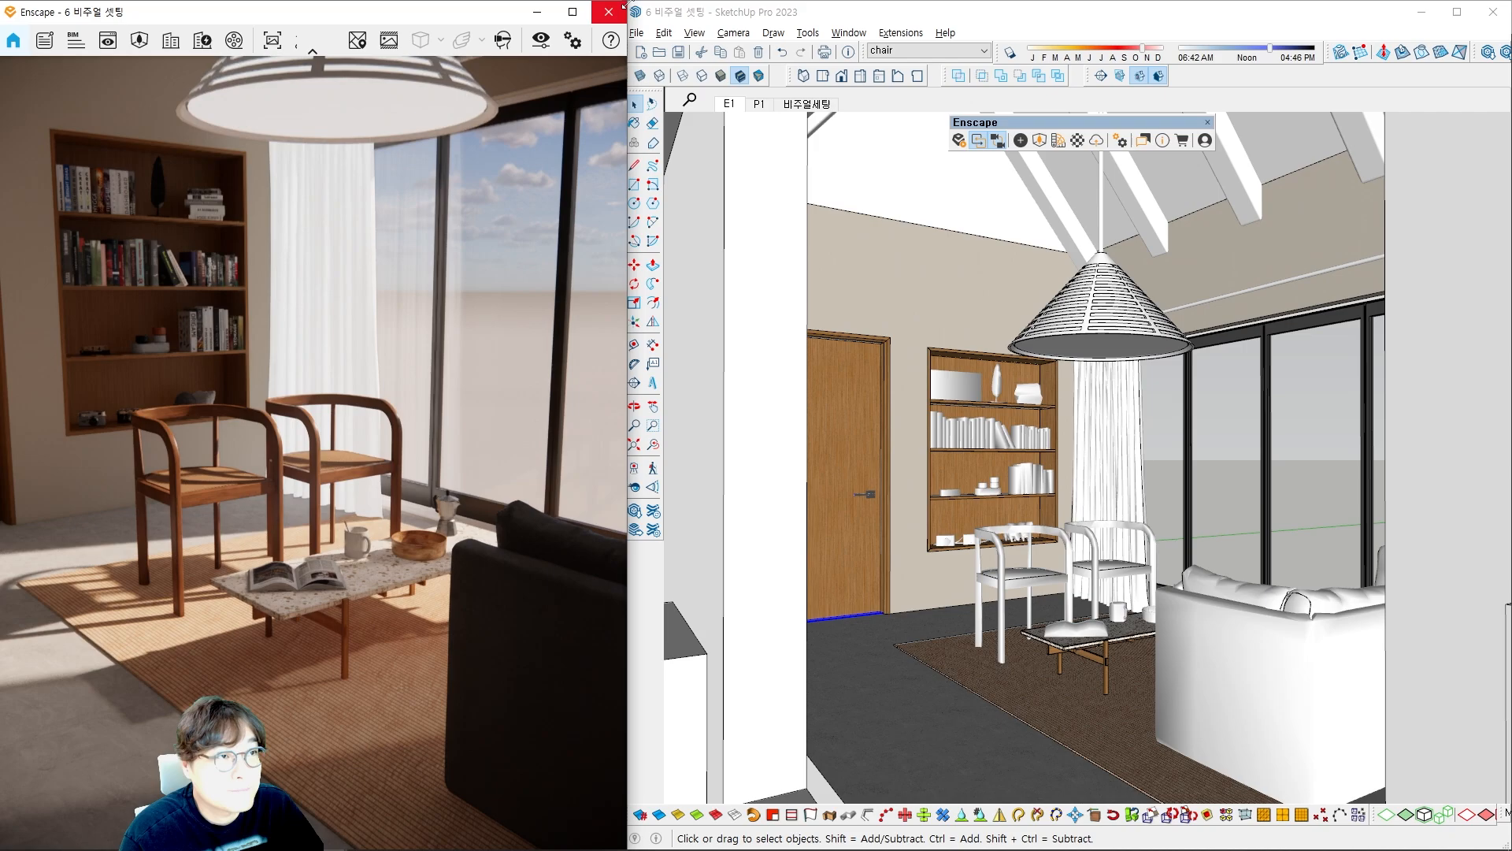
click(701, 8)
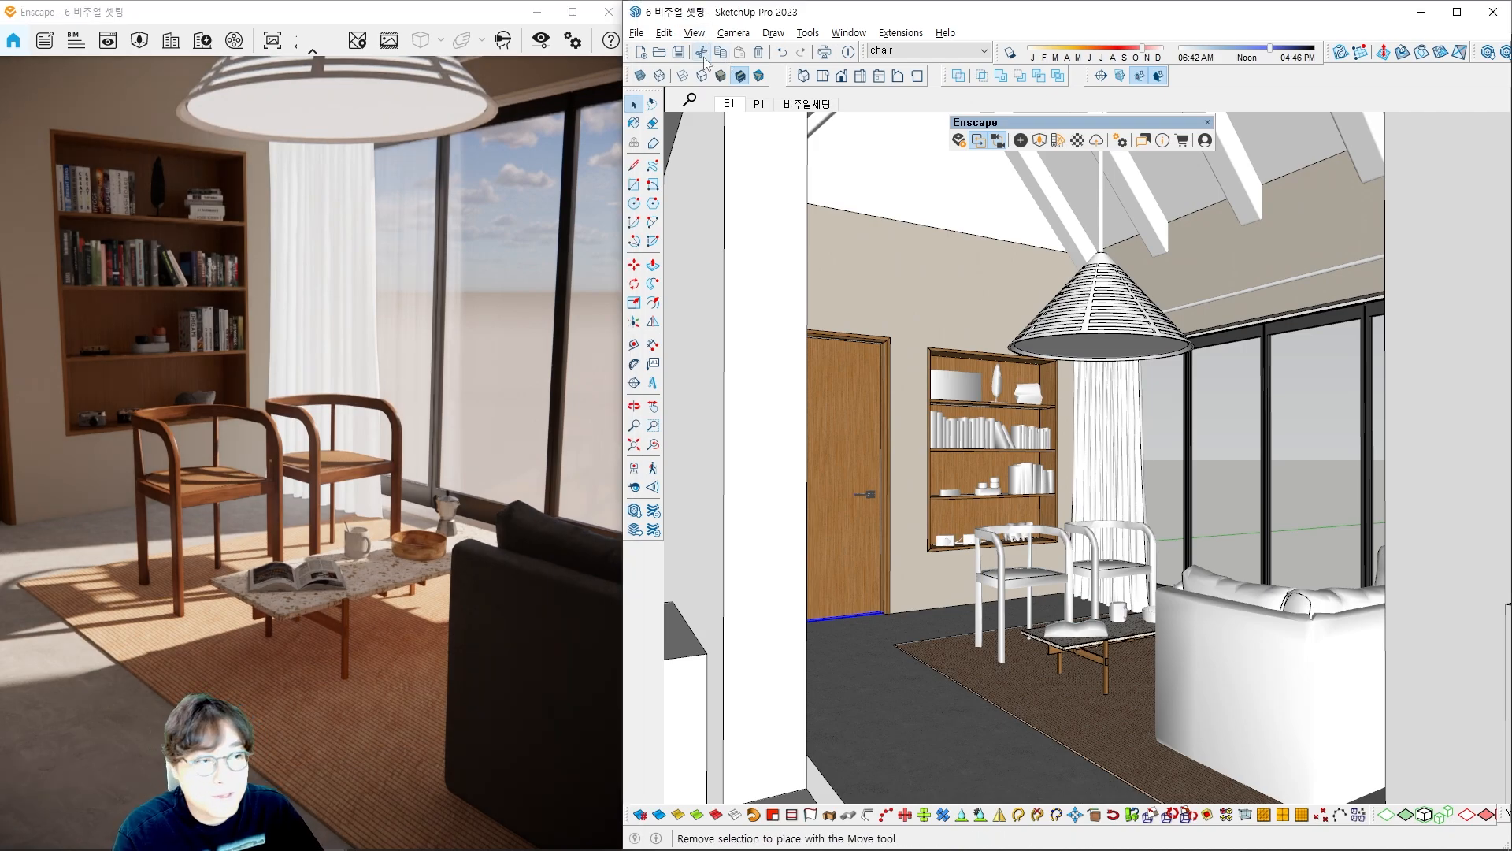
Step: Reopen the Visual Settings to check whether the camera's Projection option can be edited, and close them again
click(997, 141)
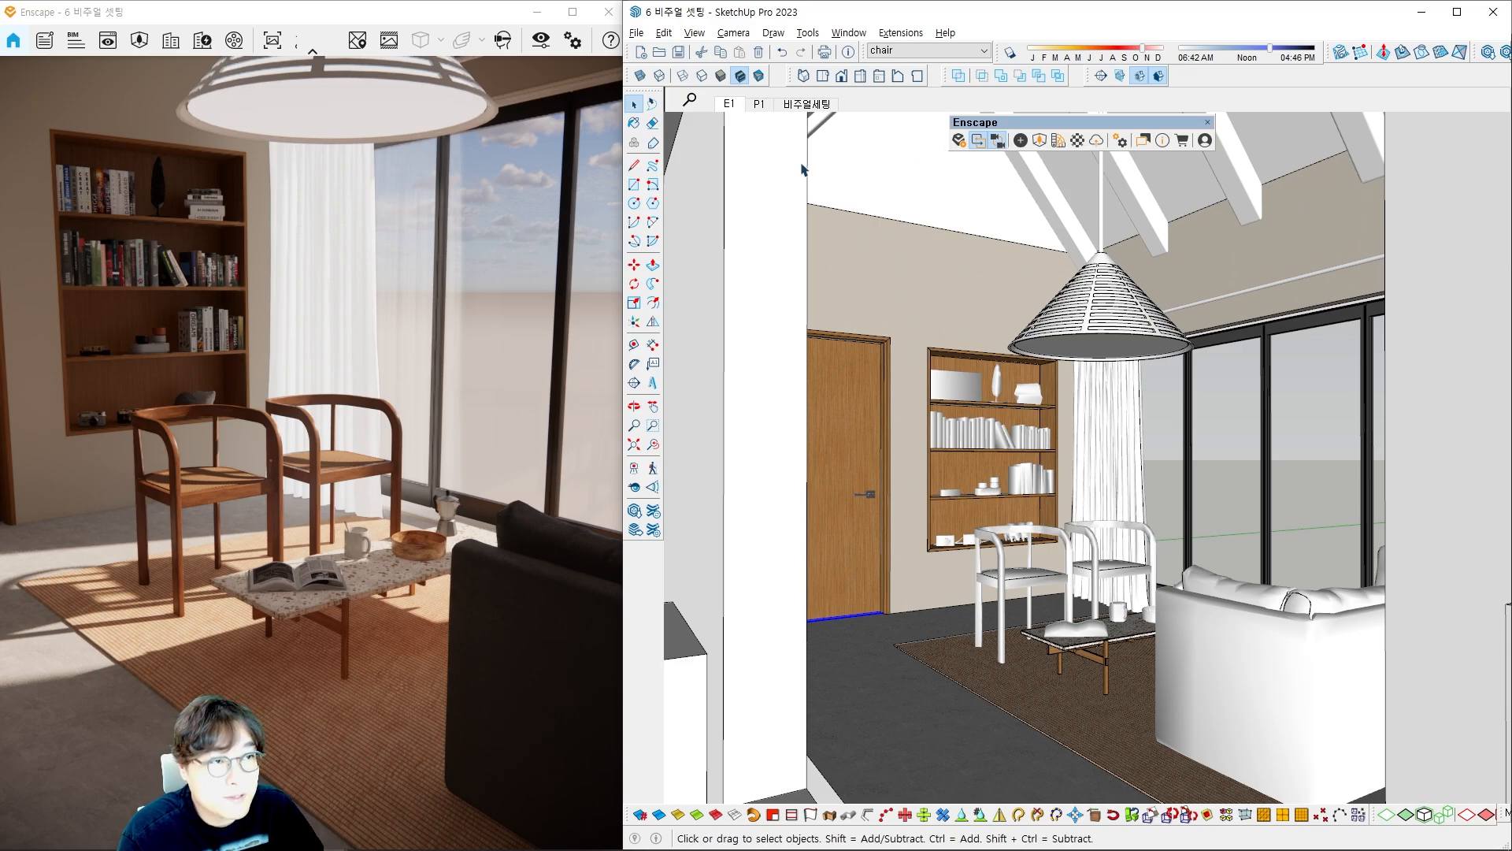
click(541, 39)
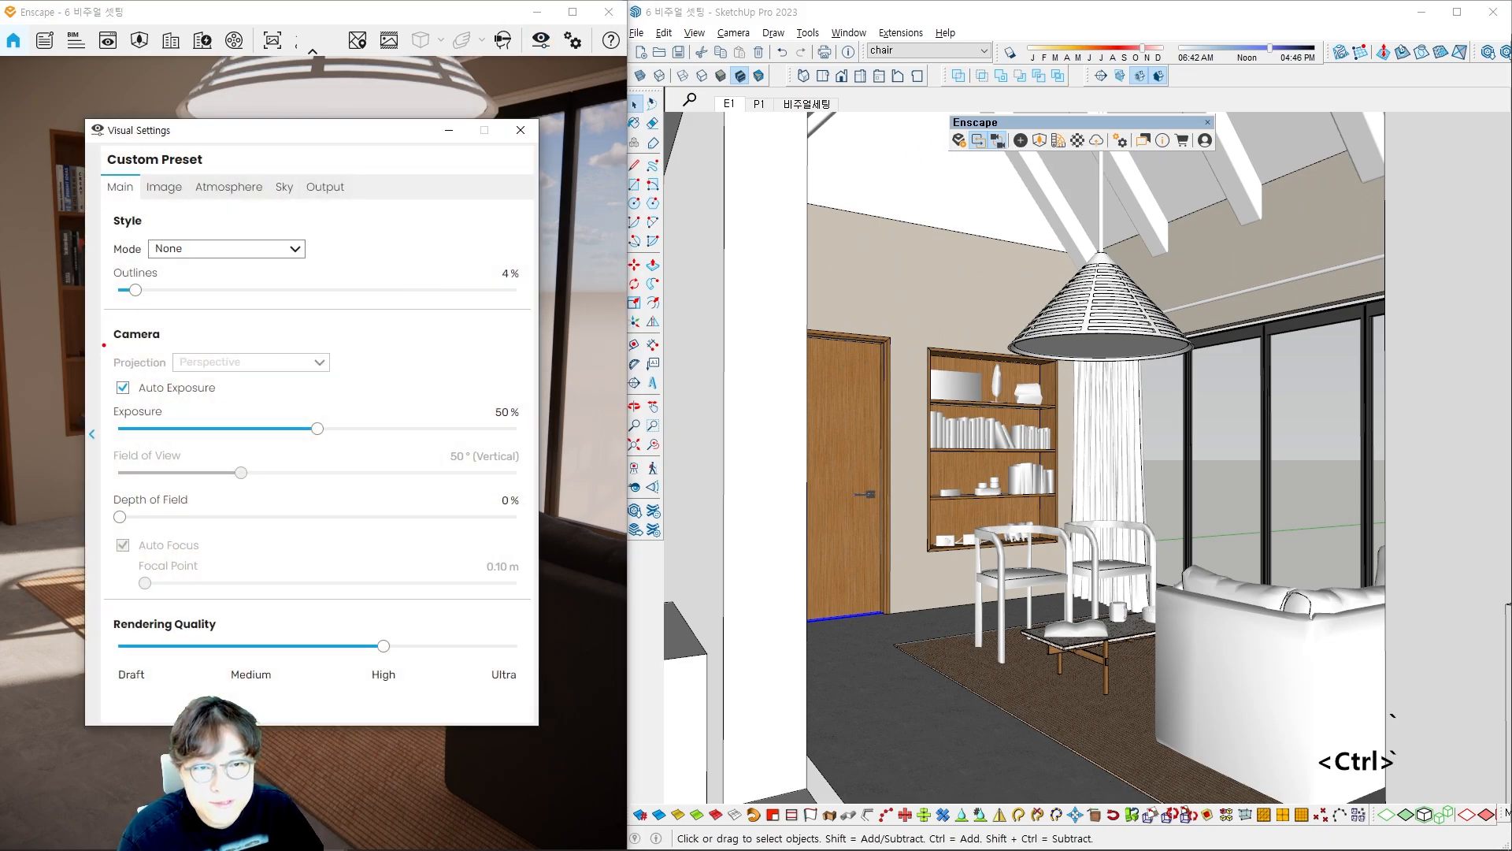
ctrl+drag(101, 343, 395, 367)
drag(302, 375, 277, 364)
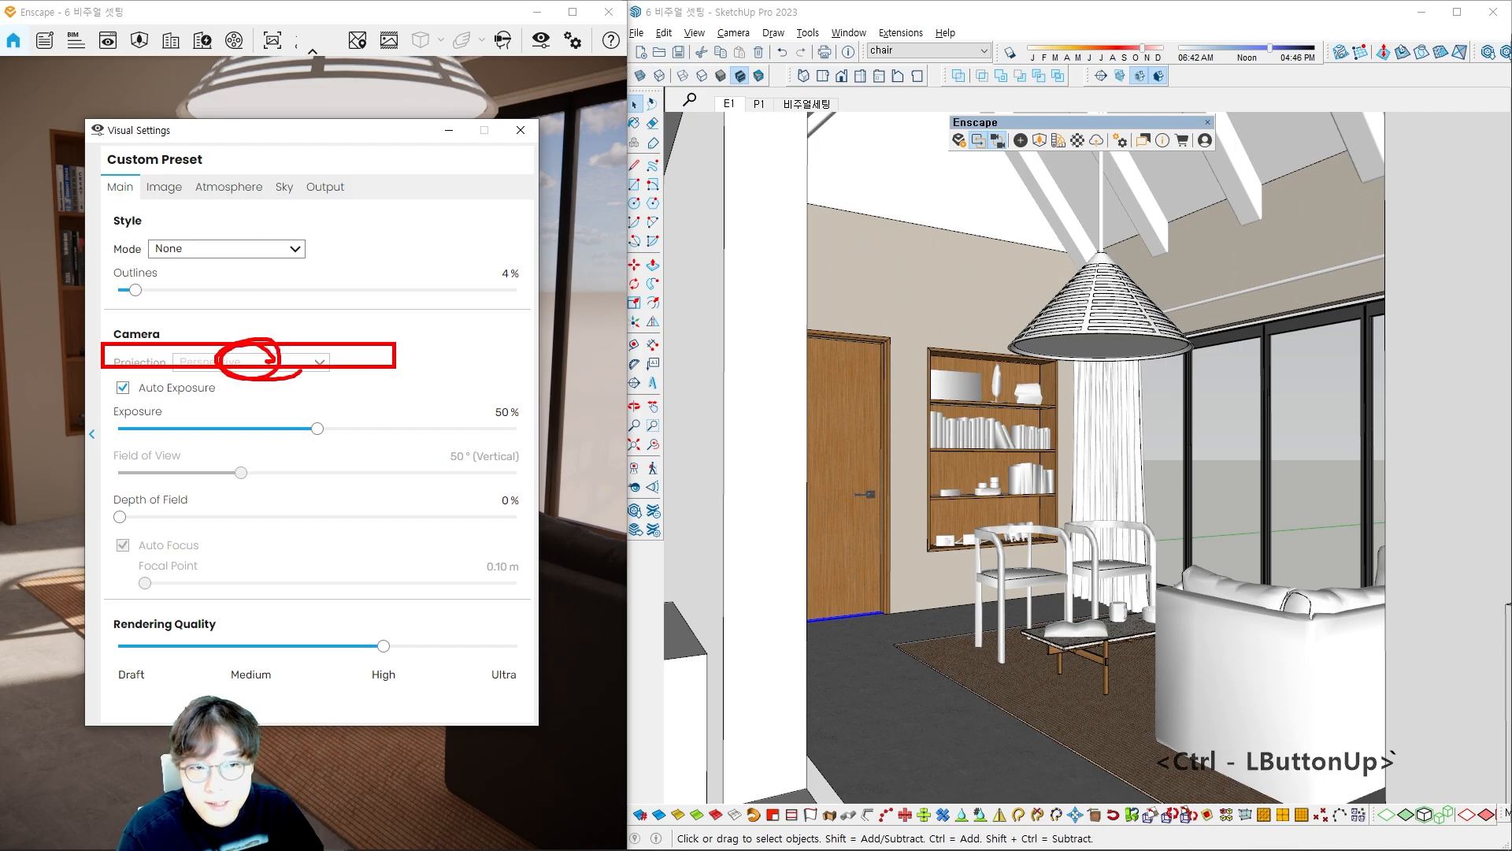
key(Escape)
click(520, 130)
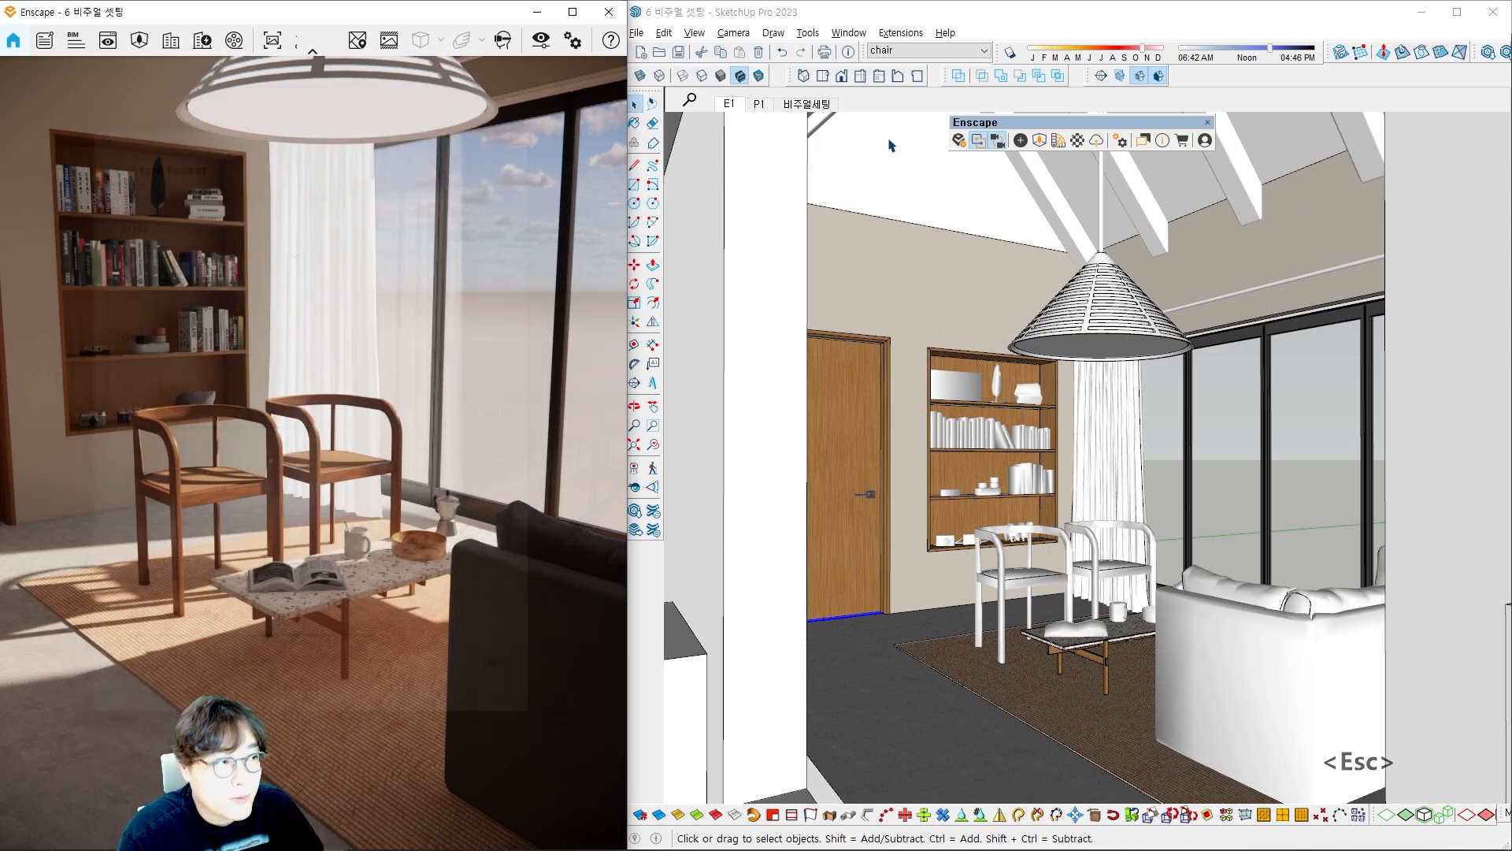
Step: Turn off view synchronization between SketchUp and Enscape and move the render camera independently in the living room
click(1001, 140)
click(328, 493)
key(w)
key(w)
key(w)
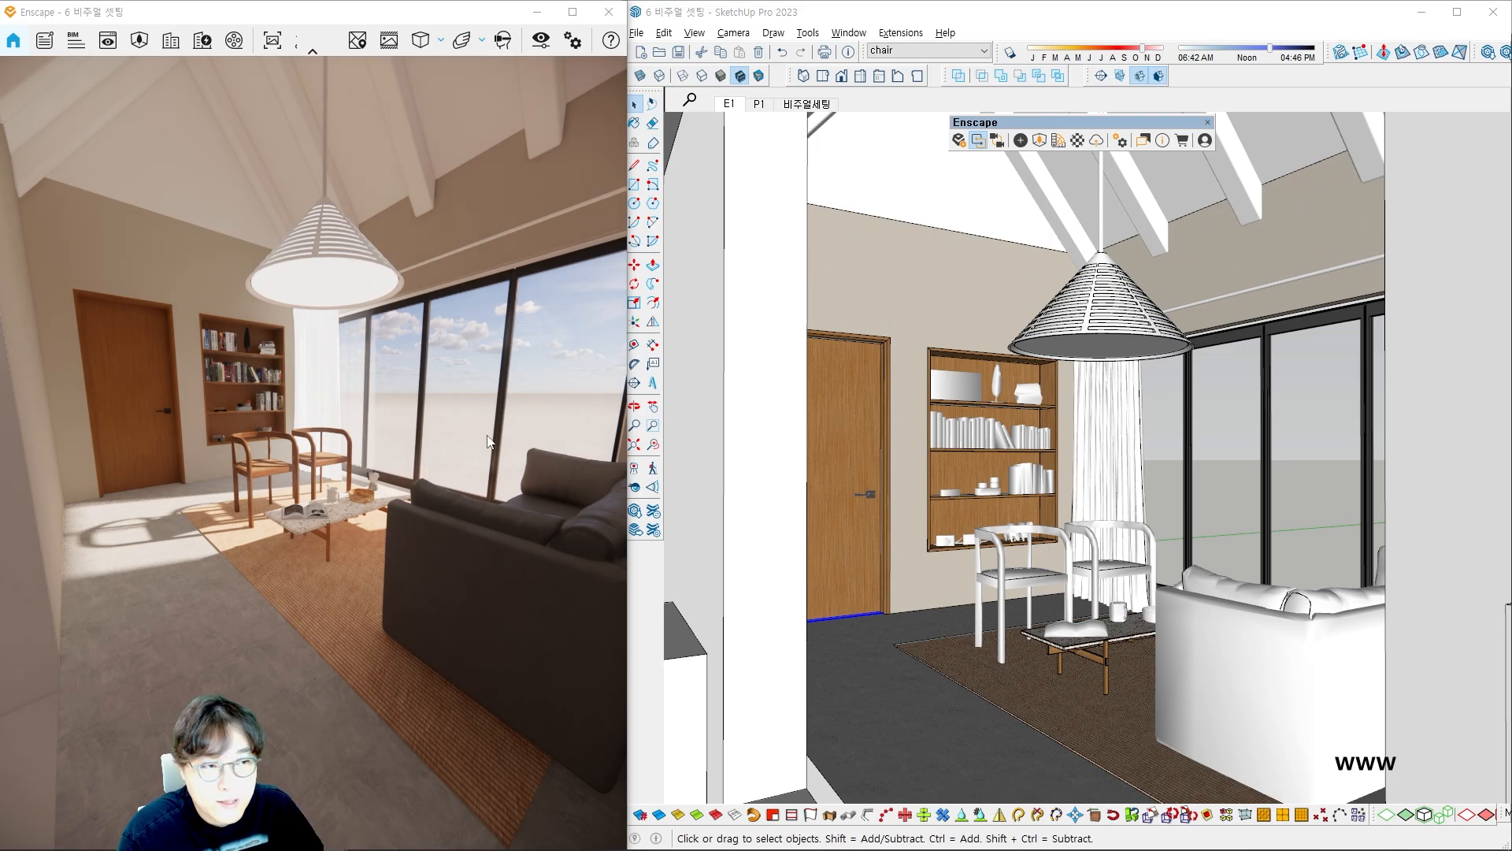
Step: Try the Two-Point projection in the camera's Visual Settings and return it to Perspective
click(541, 40)
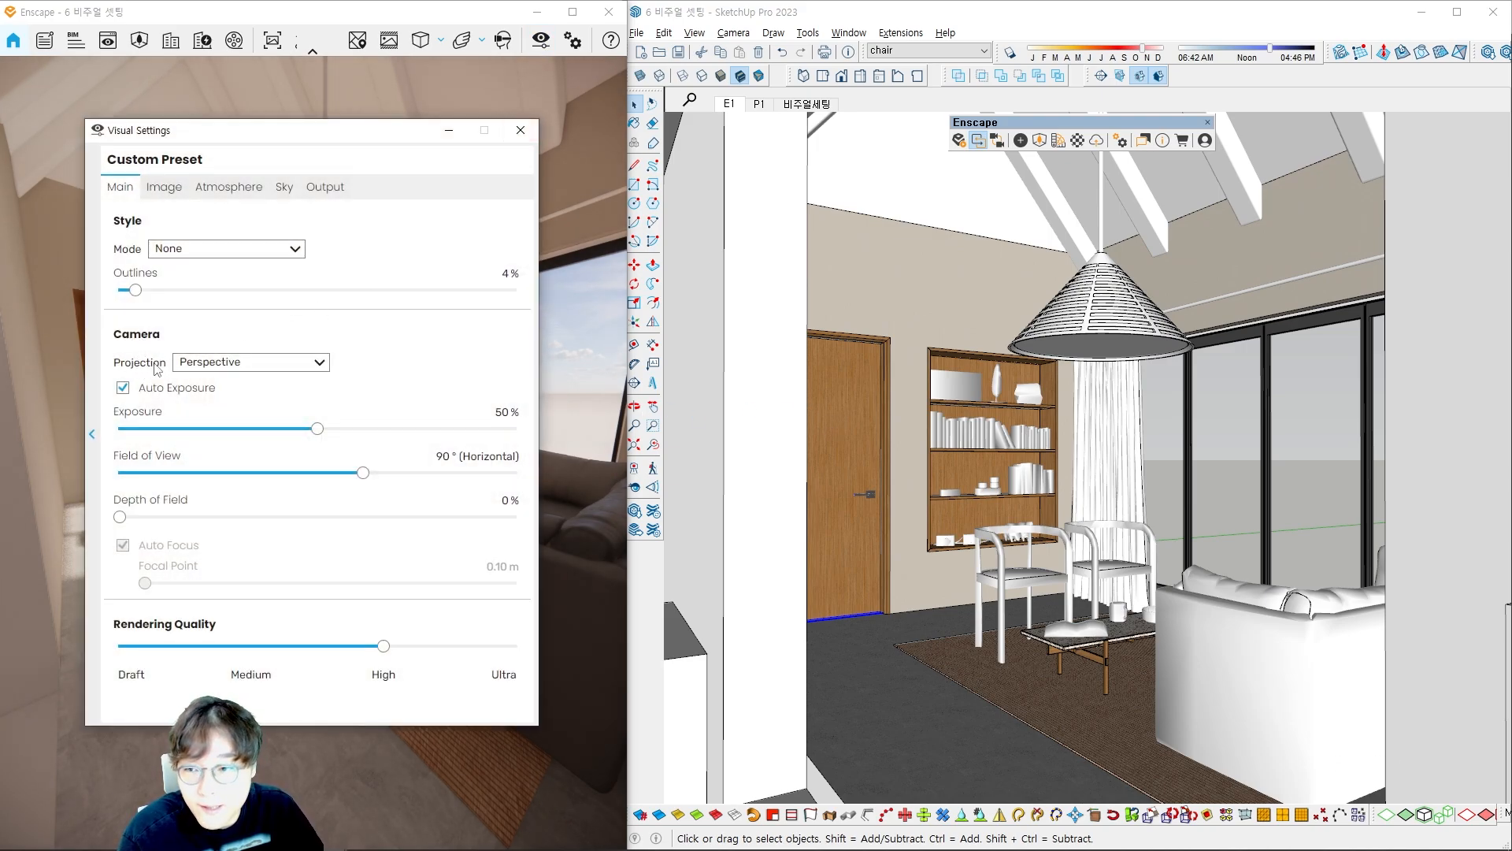
click(207, 364)
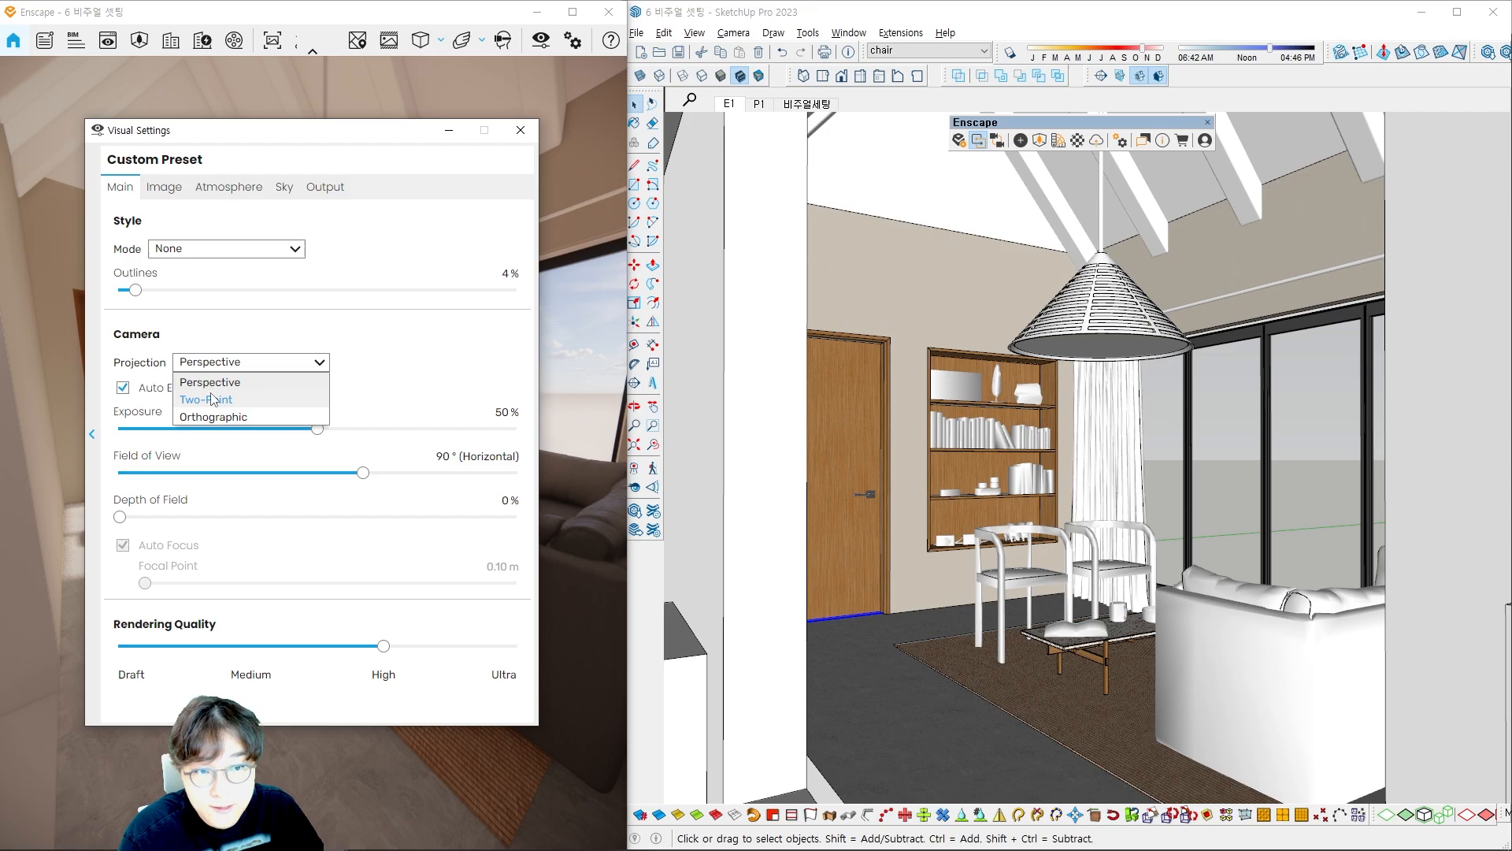
click(214, 400)
click(262, 362)
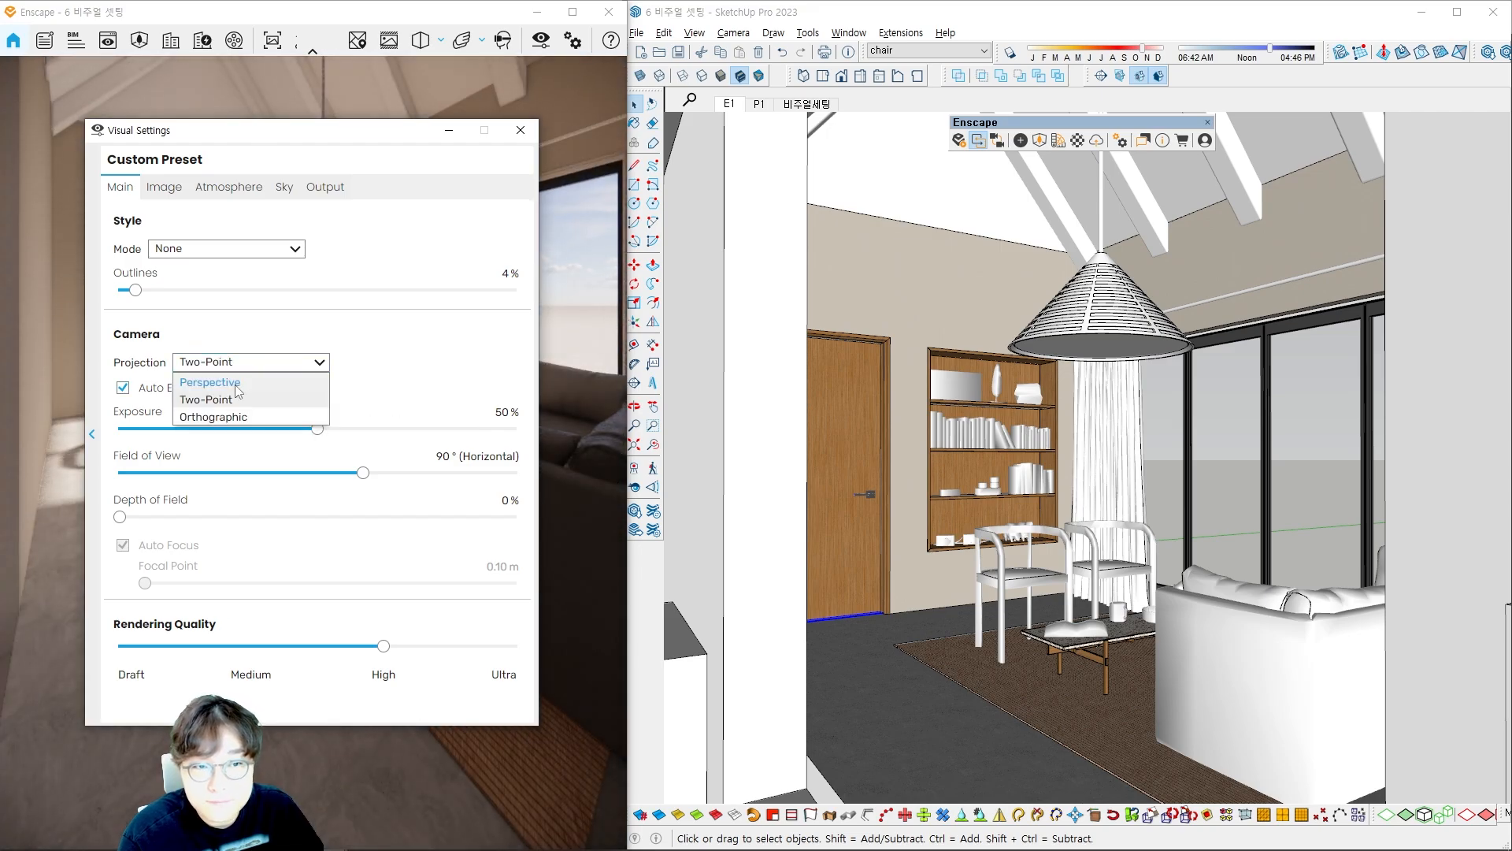
click(236, 384)
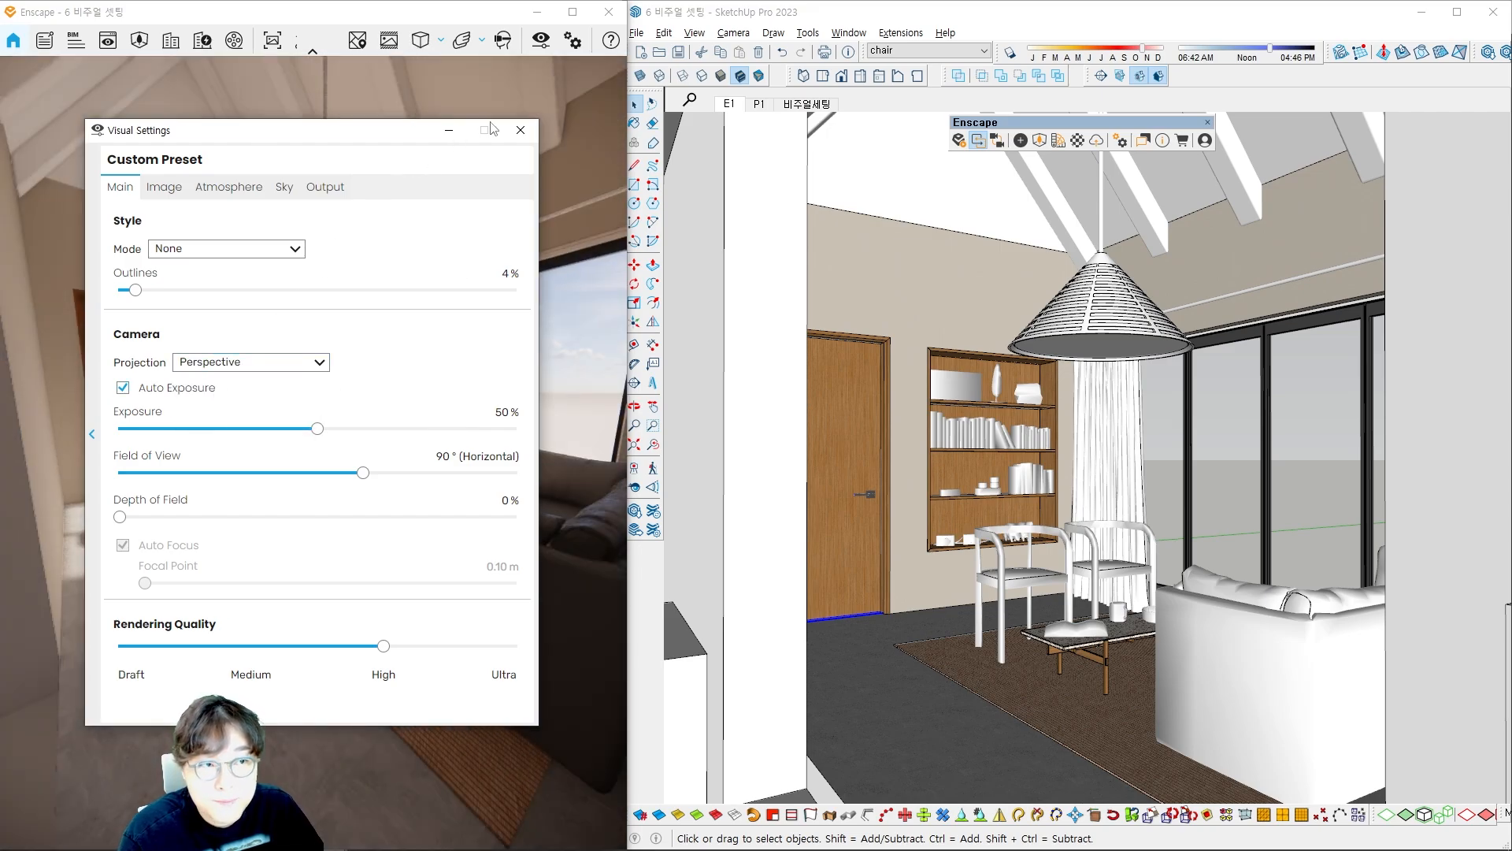
click(520, 134)
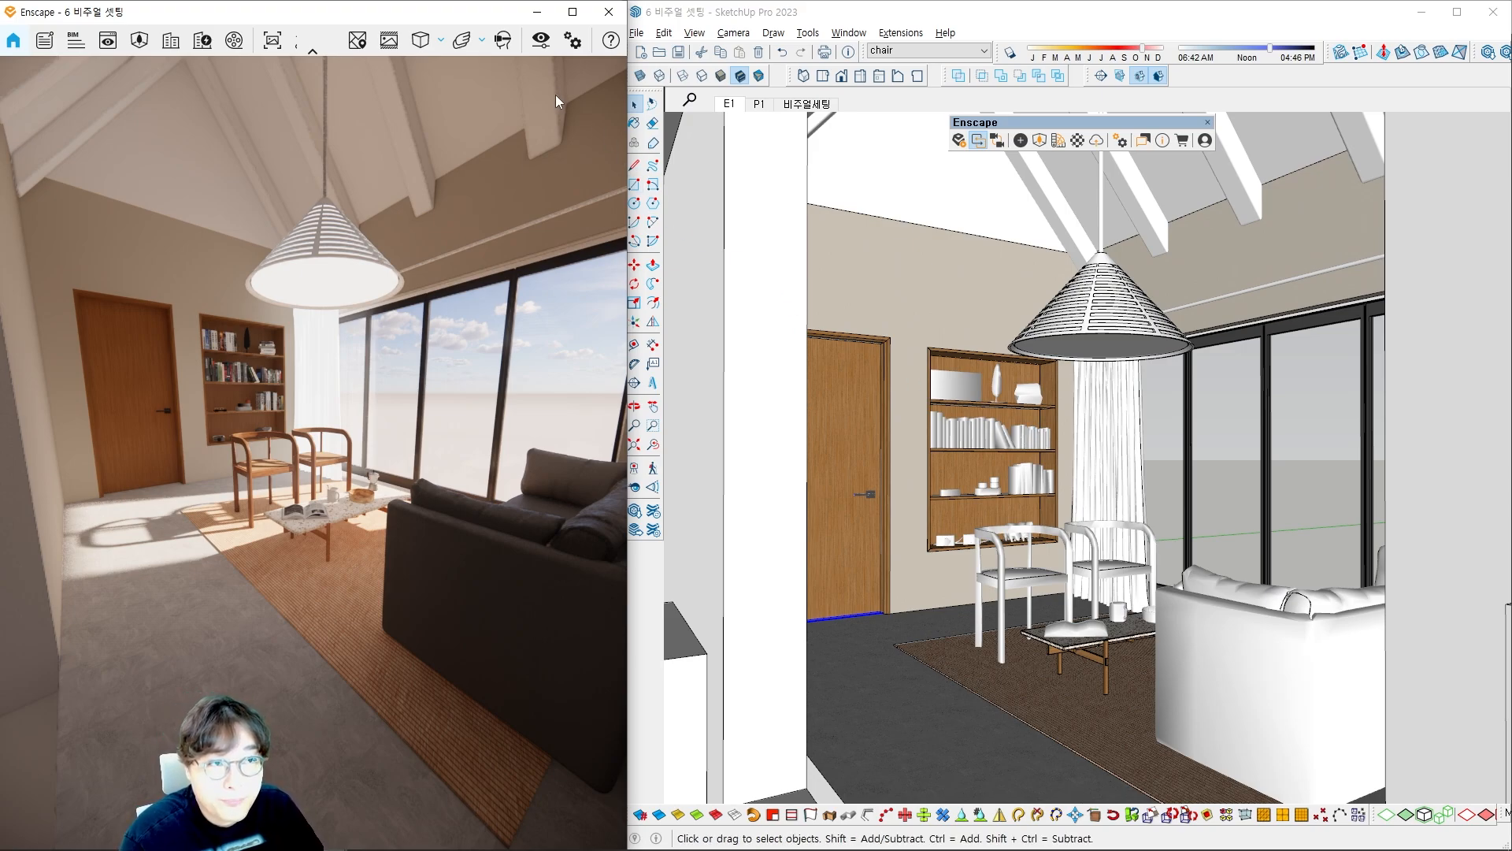
Step: Set the camera's Projection to Two-Point in the Visual Settings and close them to view the render
click(542, 42)
click(225, 364)
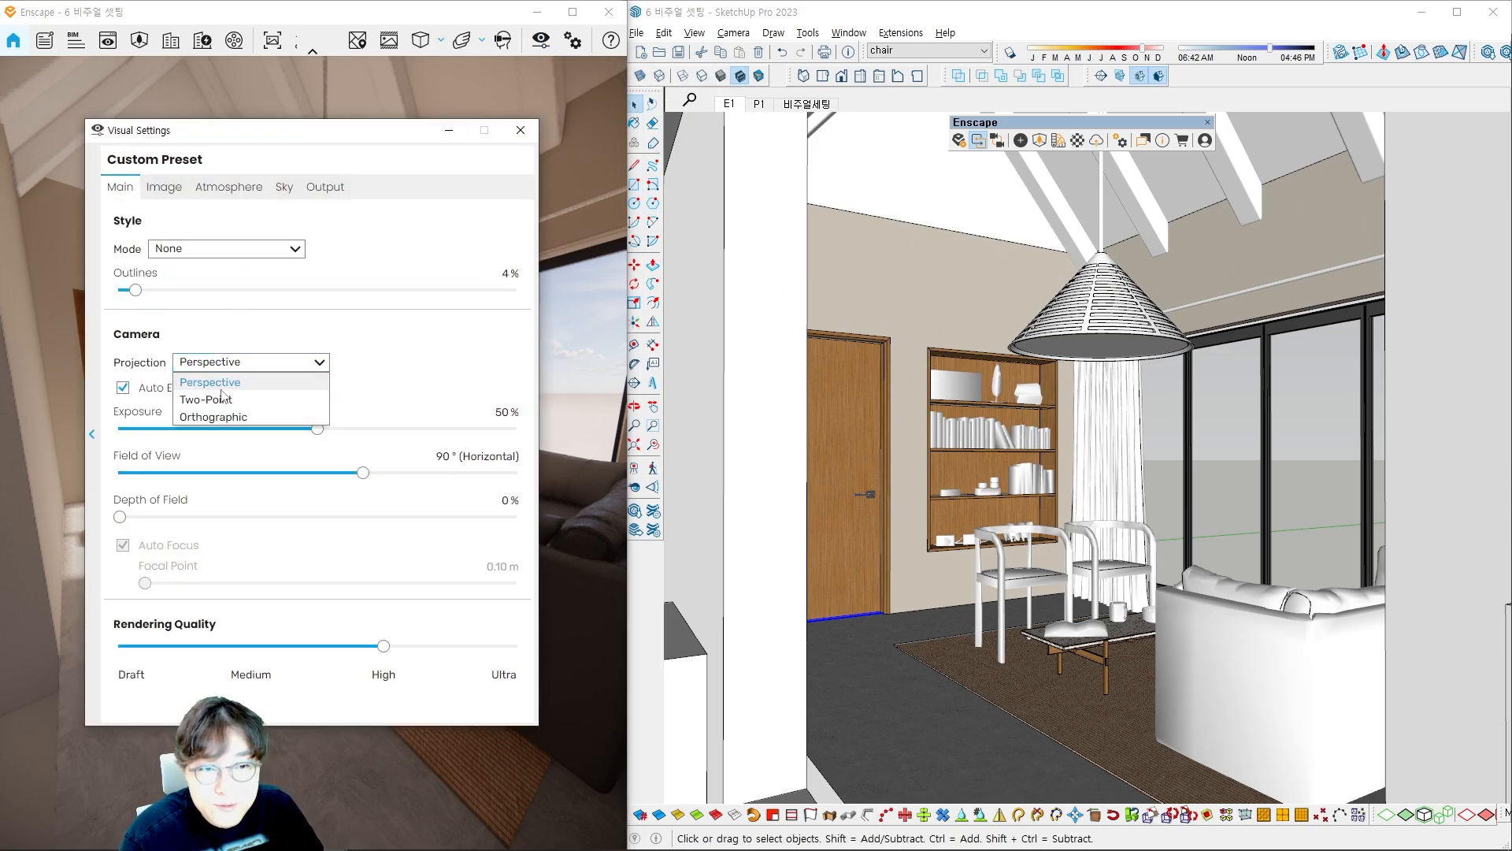
click(213, 396)
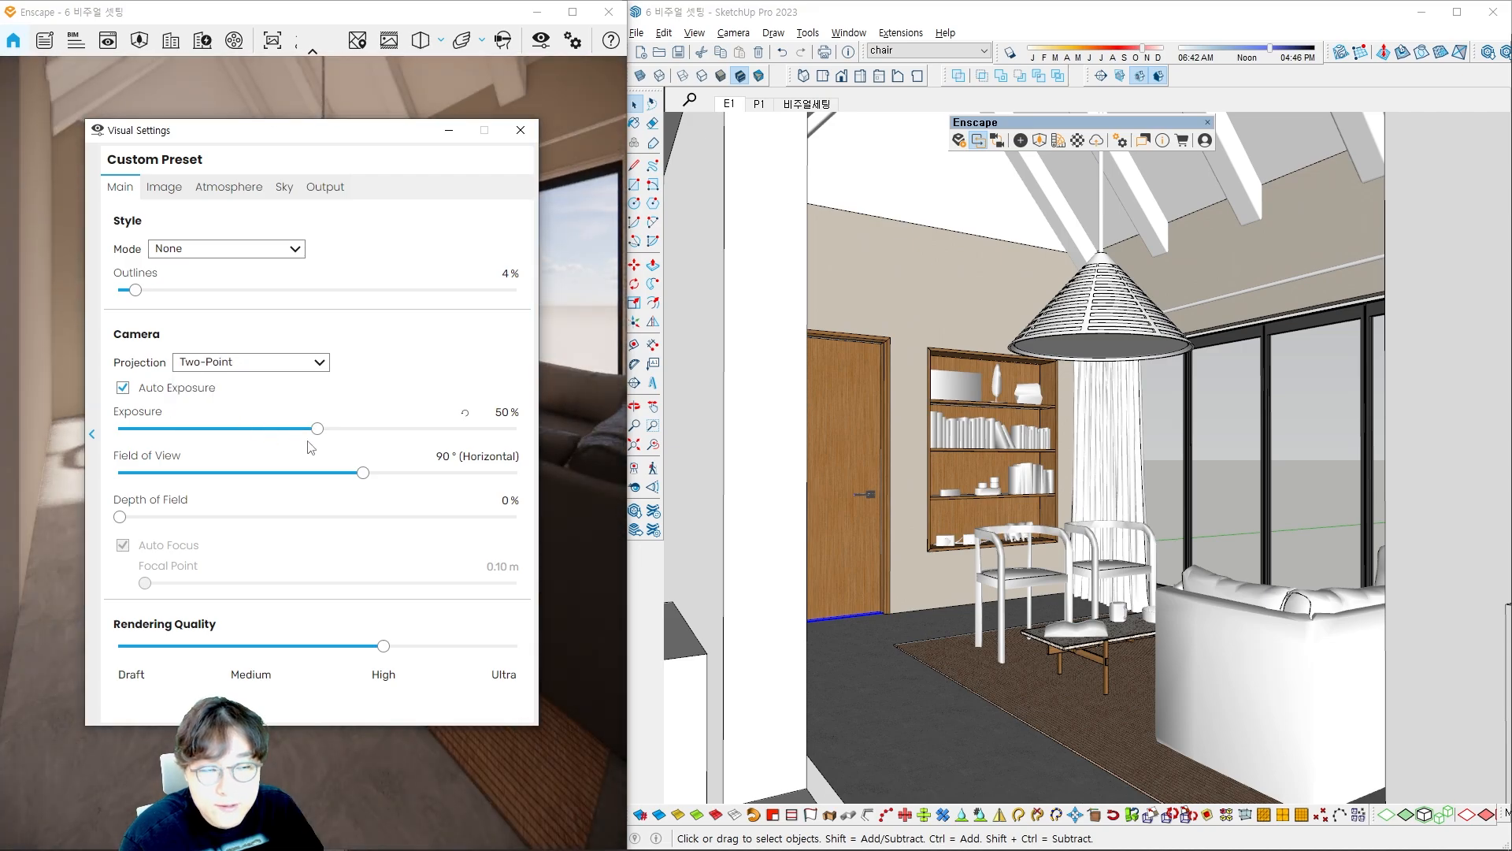
click(520, 130)
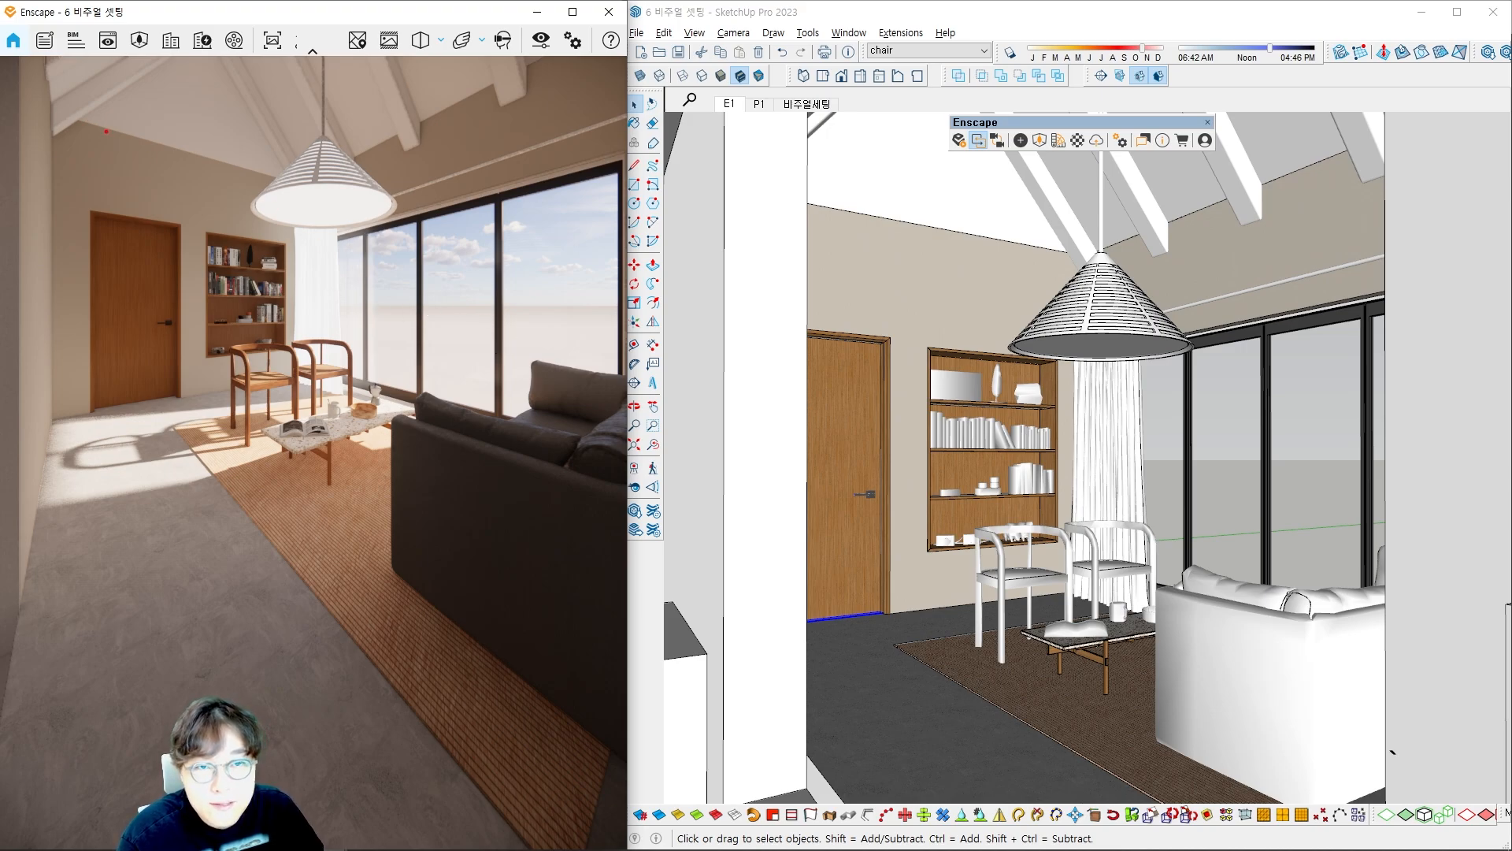
mouse_move(2, 64)
ctrl+mouse_down()
mouse_move(227, 275)
mouse_move(575, 690)
mouse_move(621, 843)
ctrl+mouse_up()
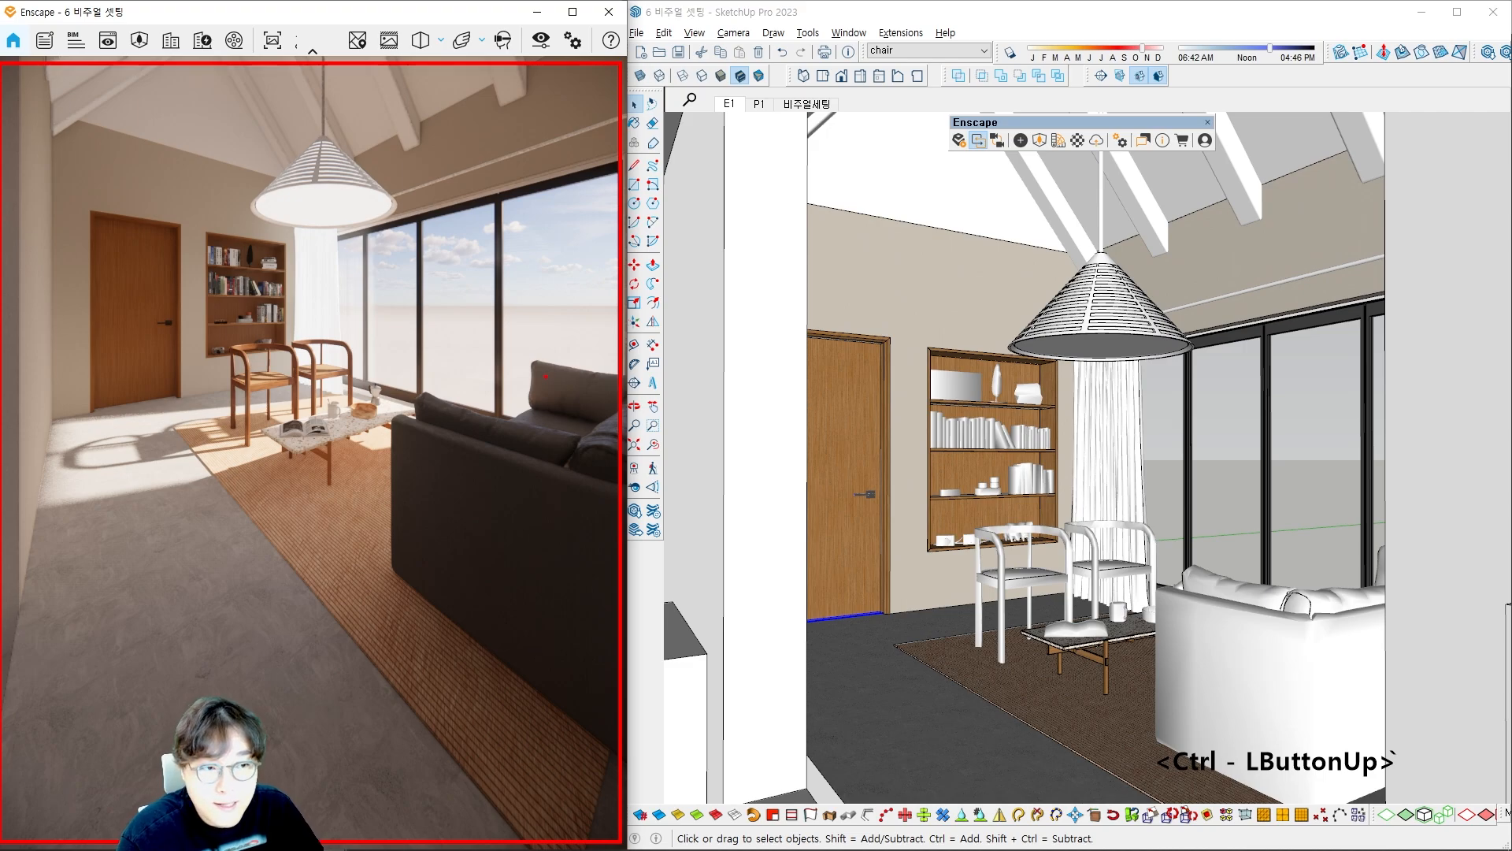
mouse_move(546, 376)
mouse_down()
mouse_move(542, 607)
mouse_move(541, 276)
mouse_up()
drag(502, 181, 495, 405)
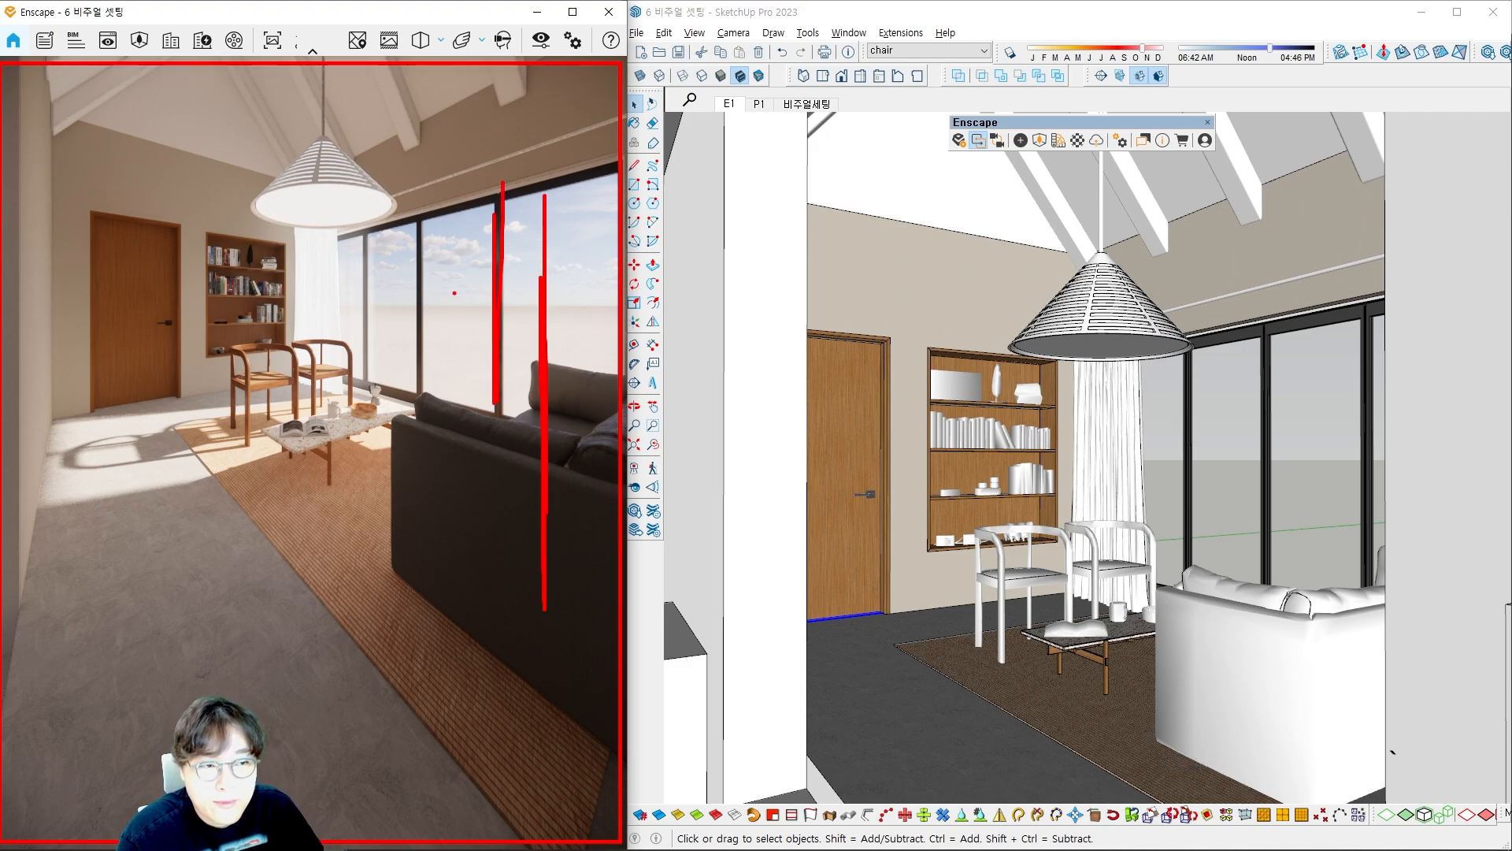
drag(420, 219, 419, 362)
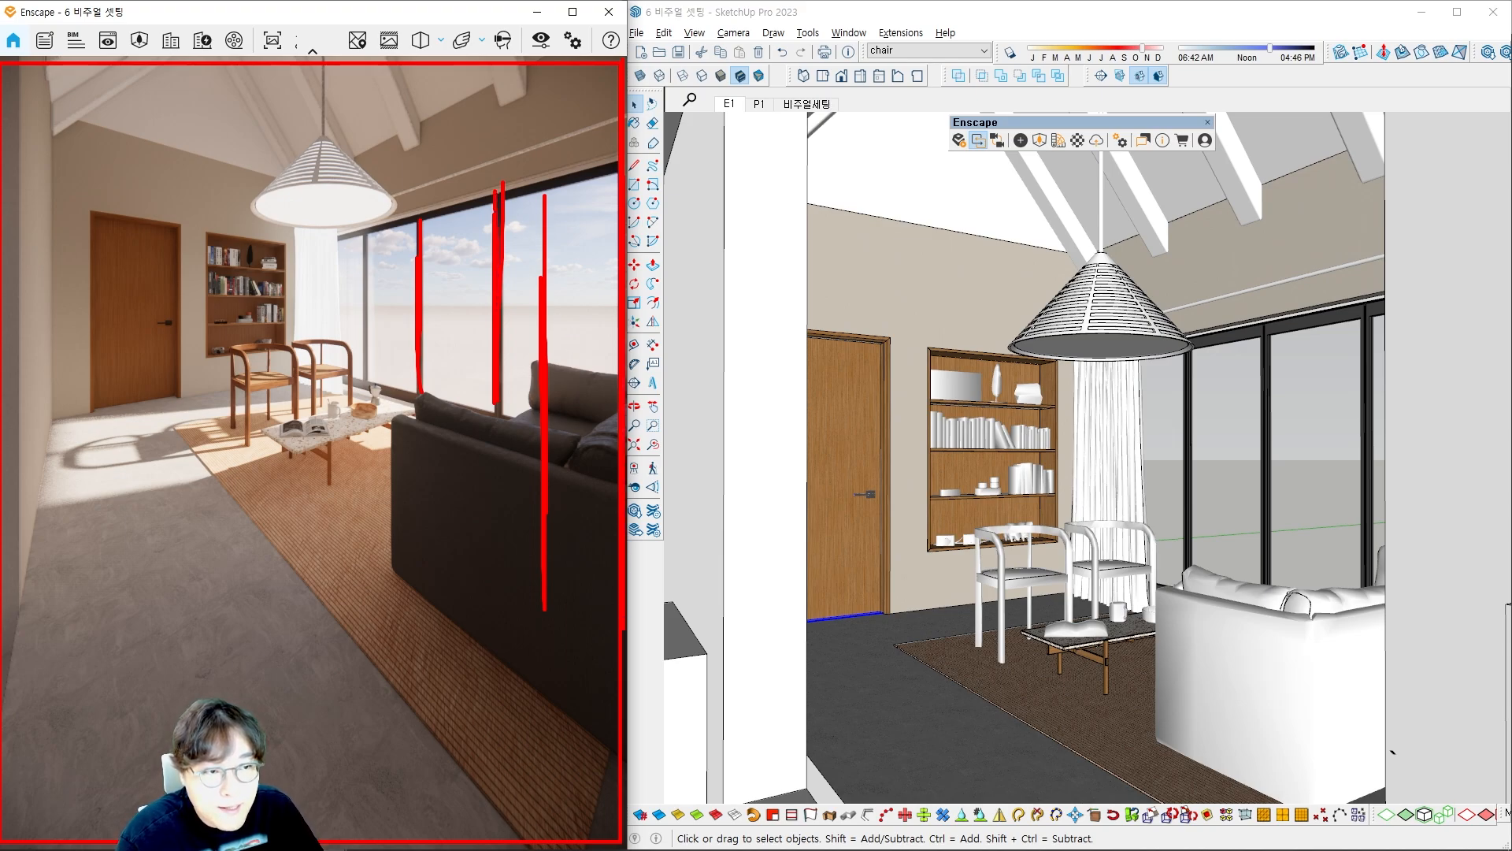
drag(417, 214, 416, 397)
drag(371, 234, 369, 373)
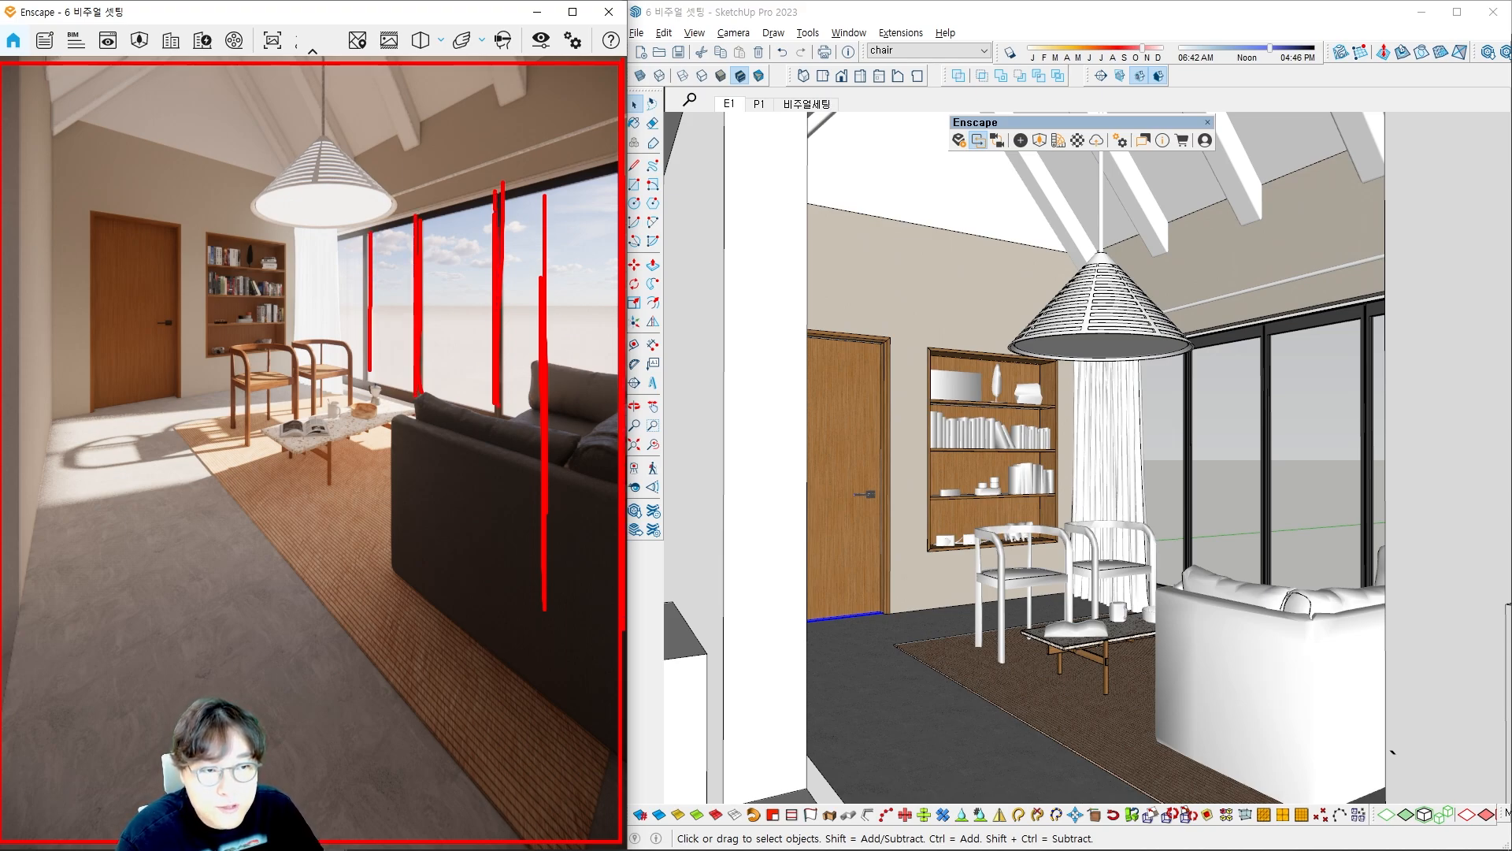
drag(307, 235, 305, 390)
mouse_move(200, 225)
mouse_down()
mouse_move(199, 358)
mouse_move(172, 399)
mouse_up()
drag(86, 232, 85, 409)
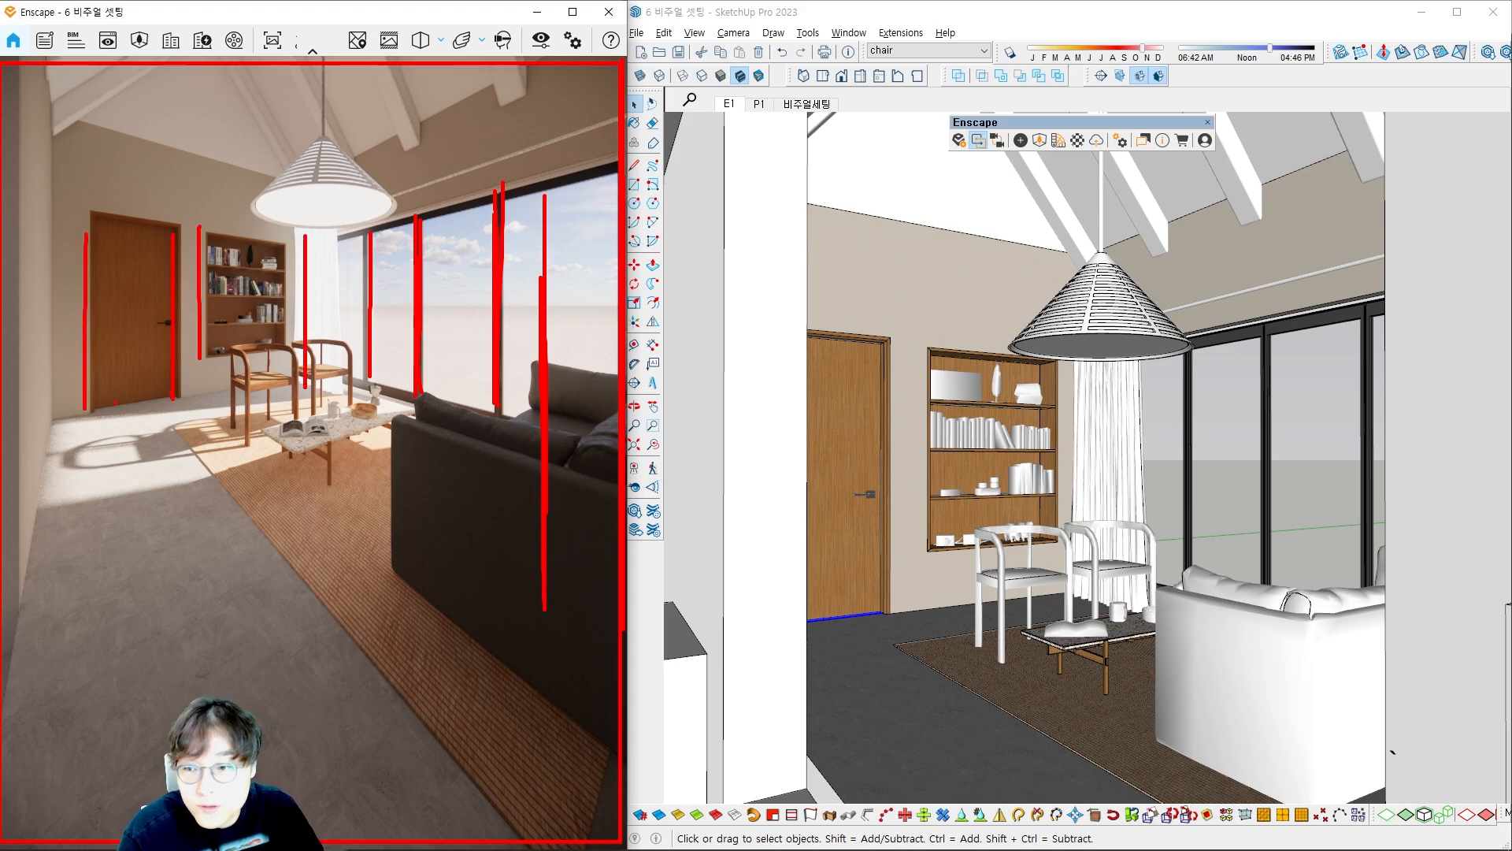
key(Escape)
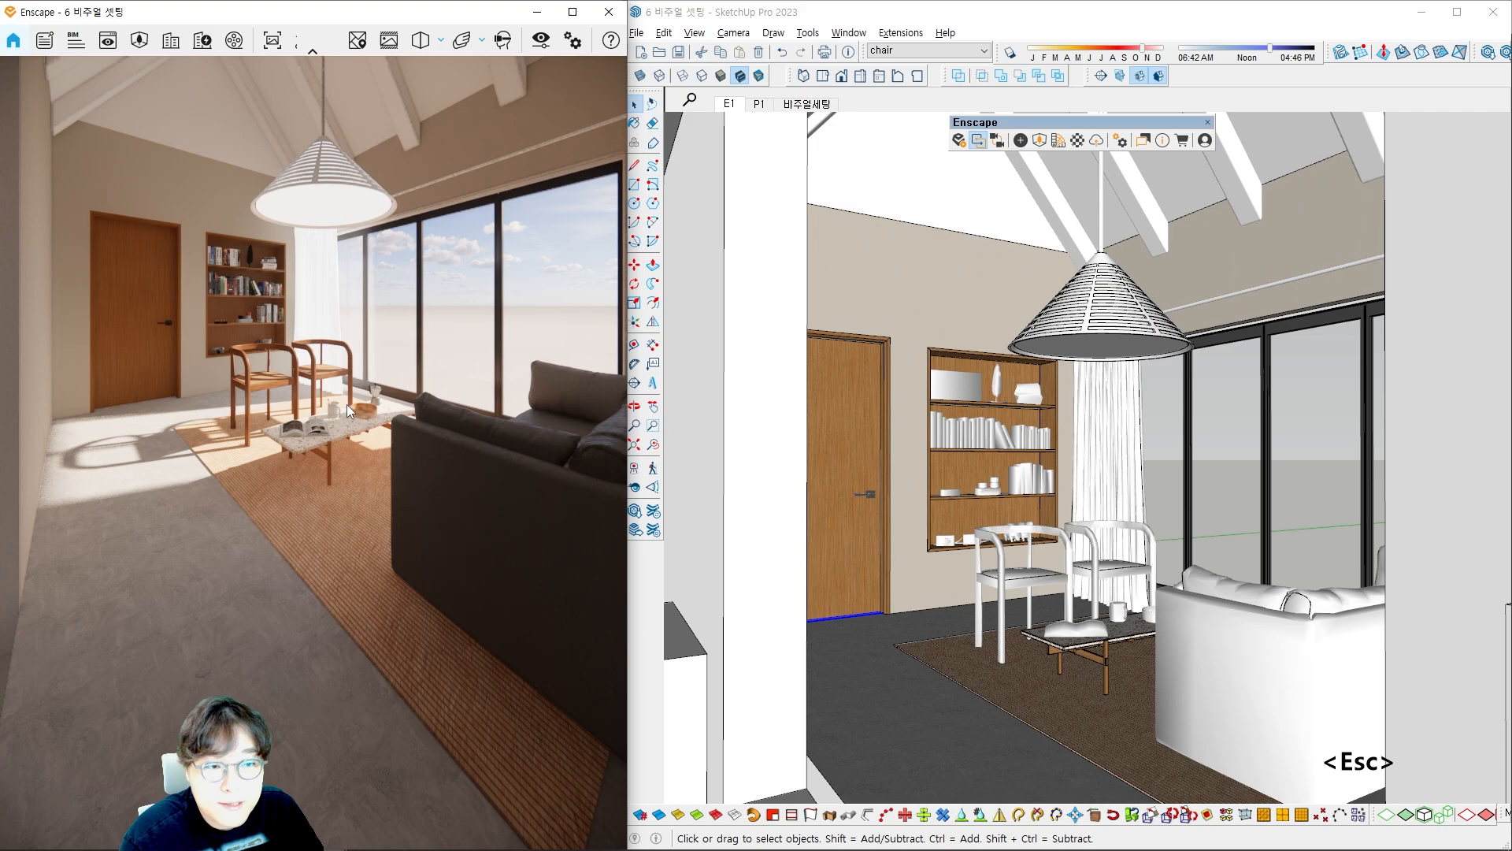
Step: Move the render camera around the living room, toward the chairs and coffee table, to examine the Two-Point view
key(w)
key(w)
key(q)
key(q)
key(s)
key(e)
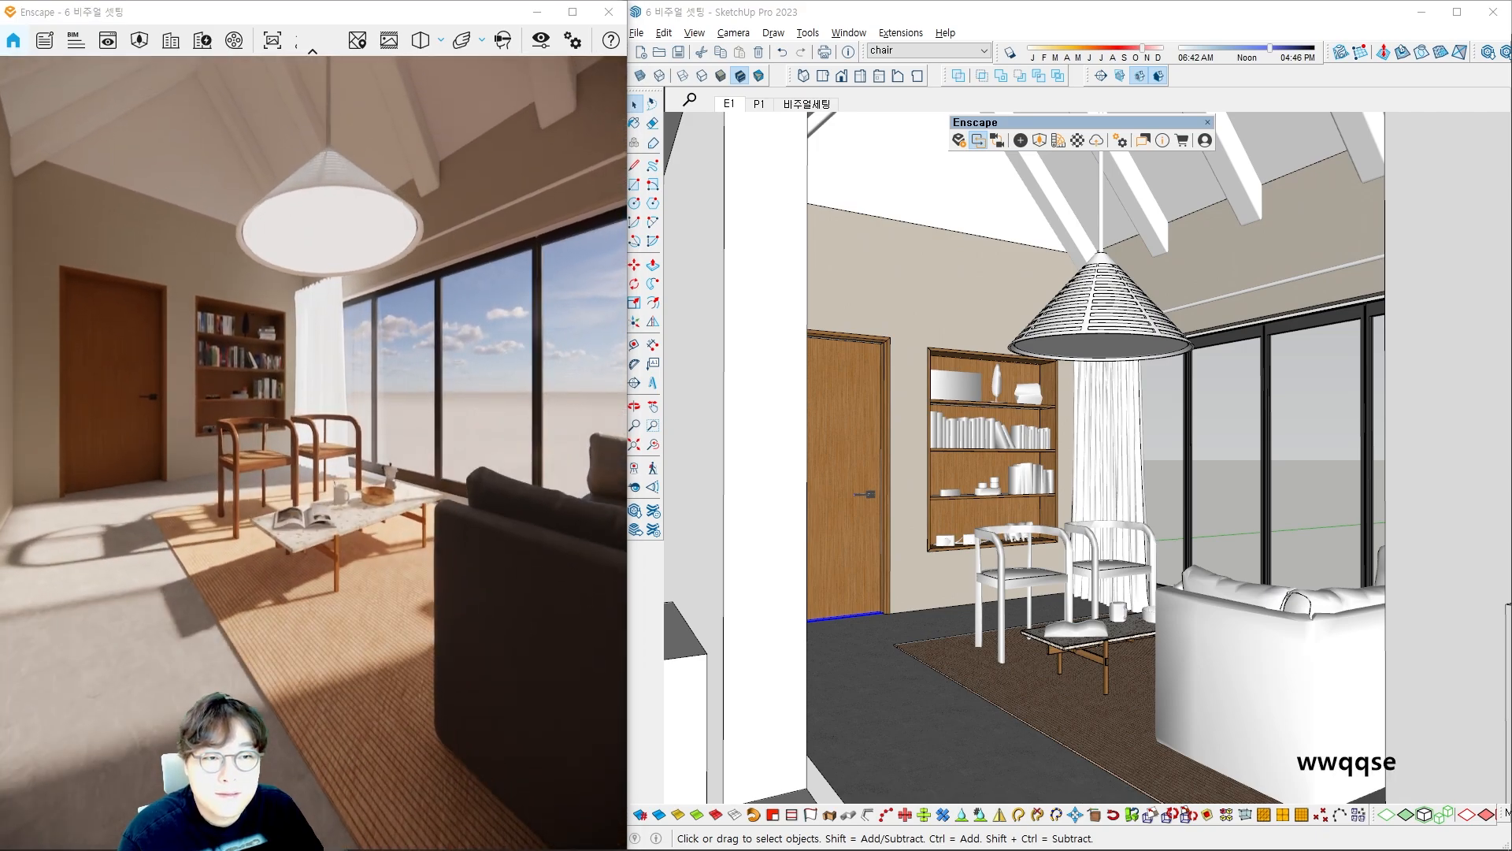
key(w)
key(w)
key(w)
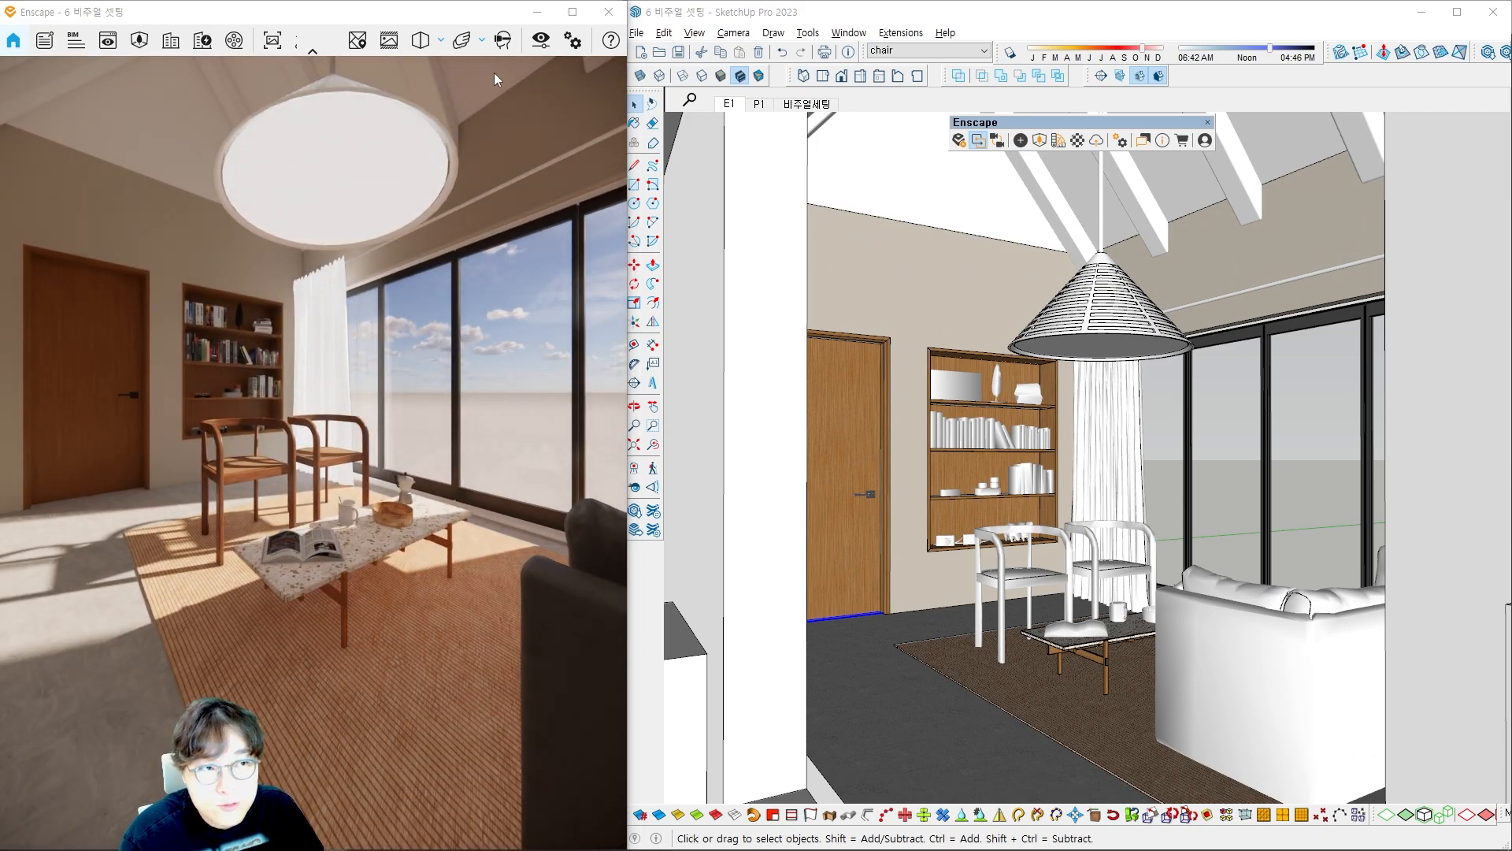
Step: Try the Orthographic projection for the camera in the Visual Settings and close them
click(541, 40)
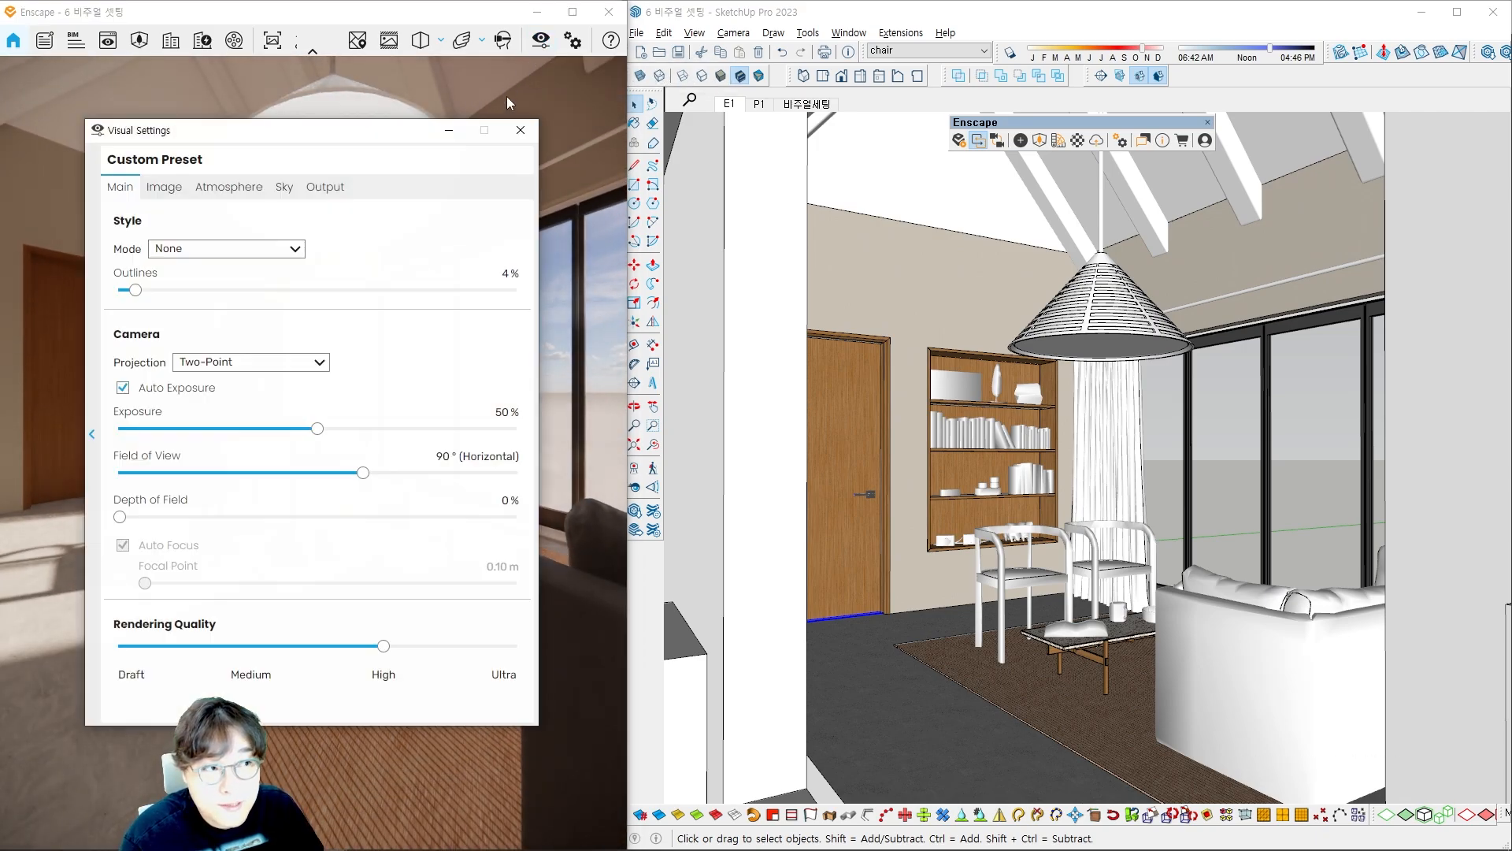
click(229, 363)
click(259, 400)
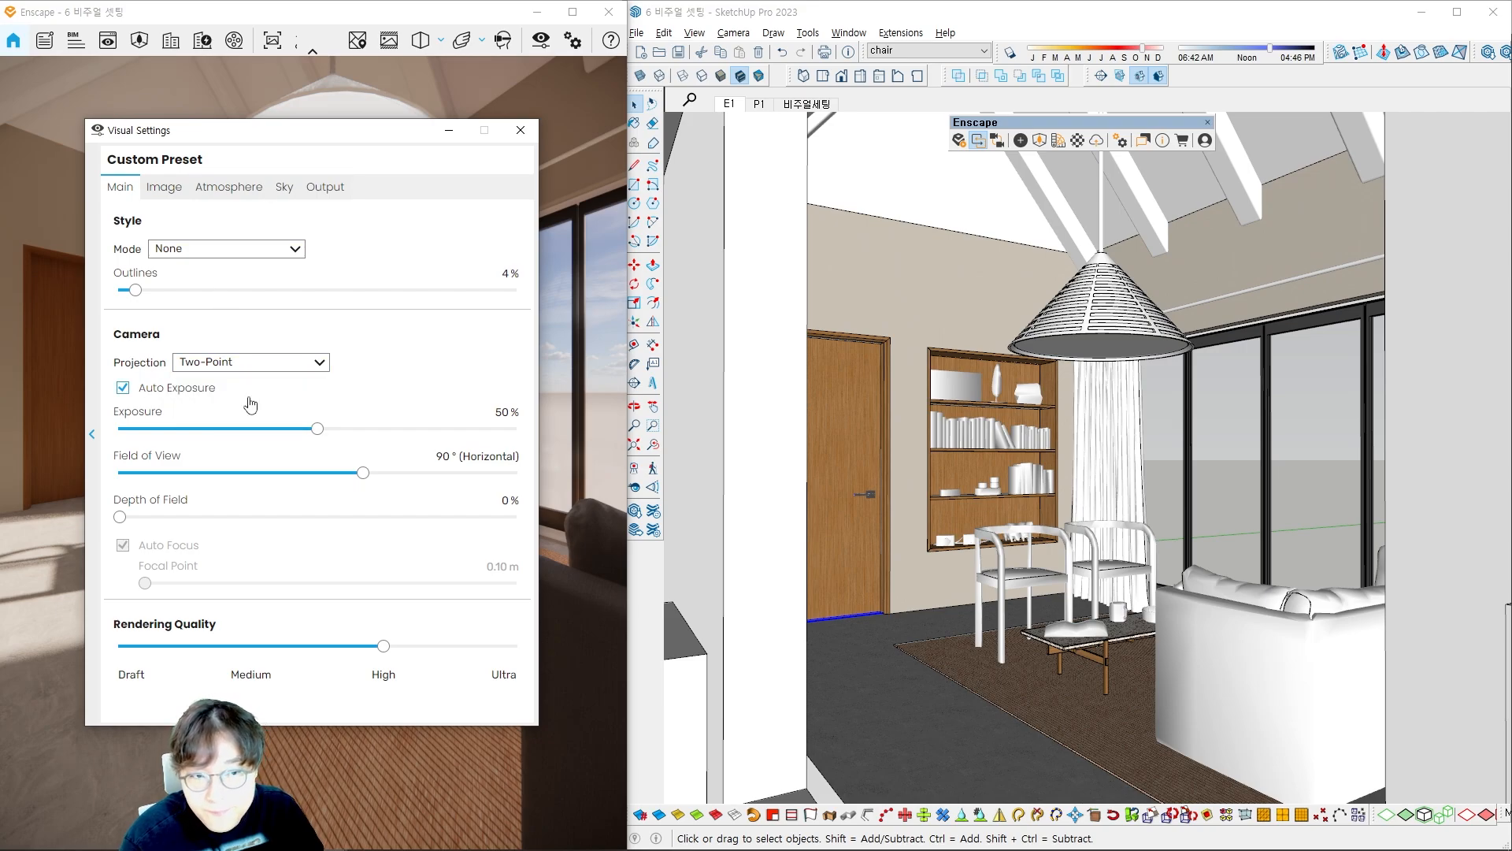
click(223, 364)
click(219, 401)
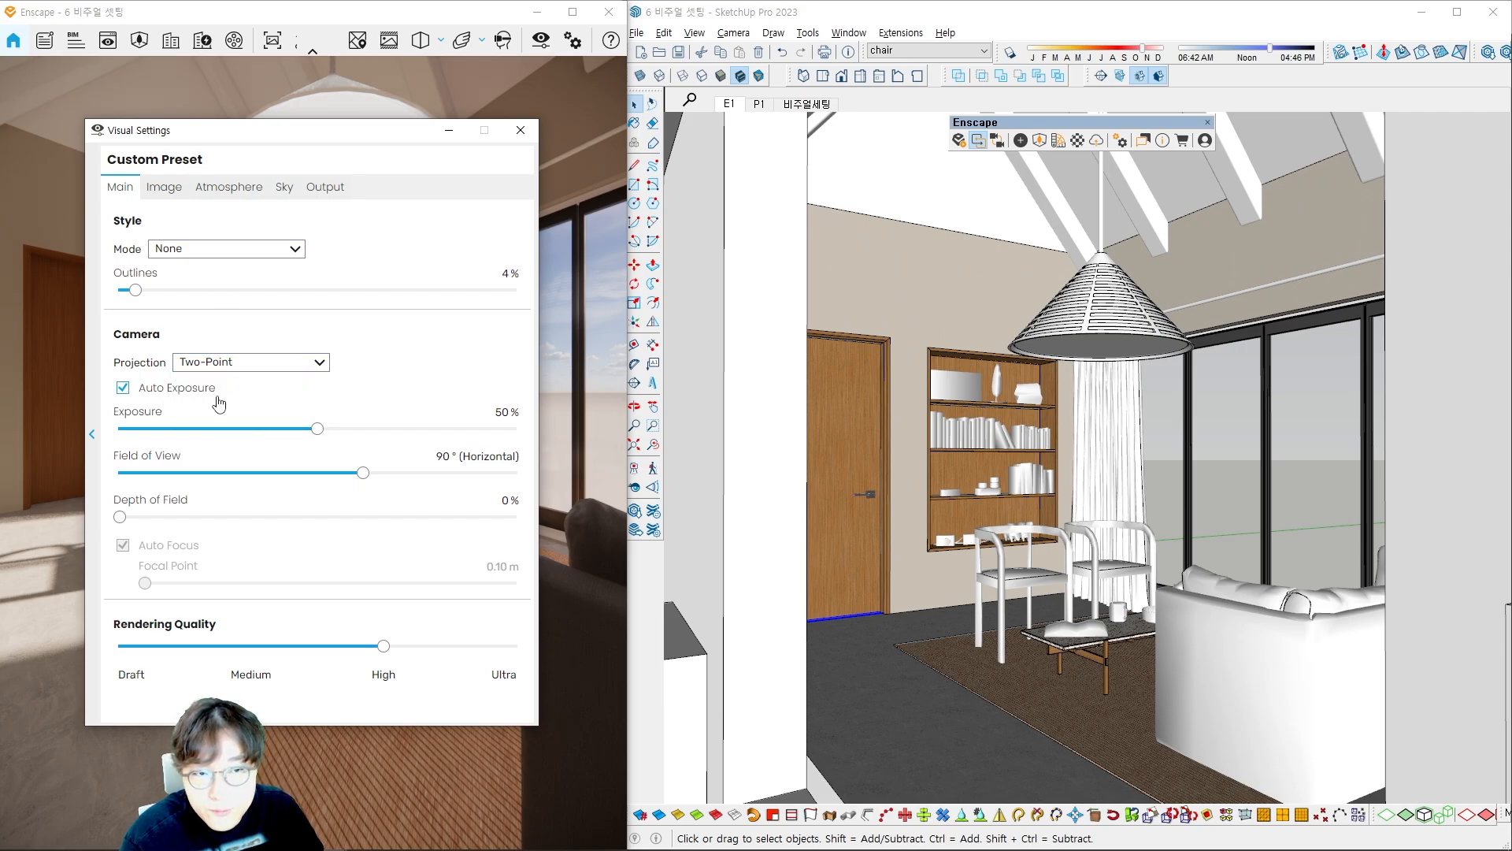
click(242, 364)
click(234, 419)
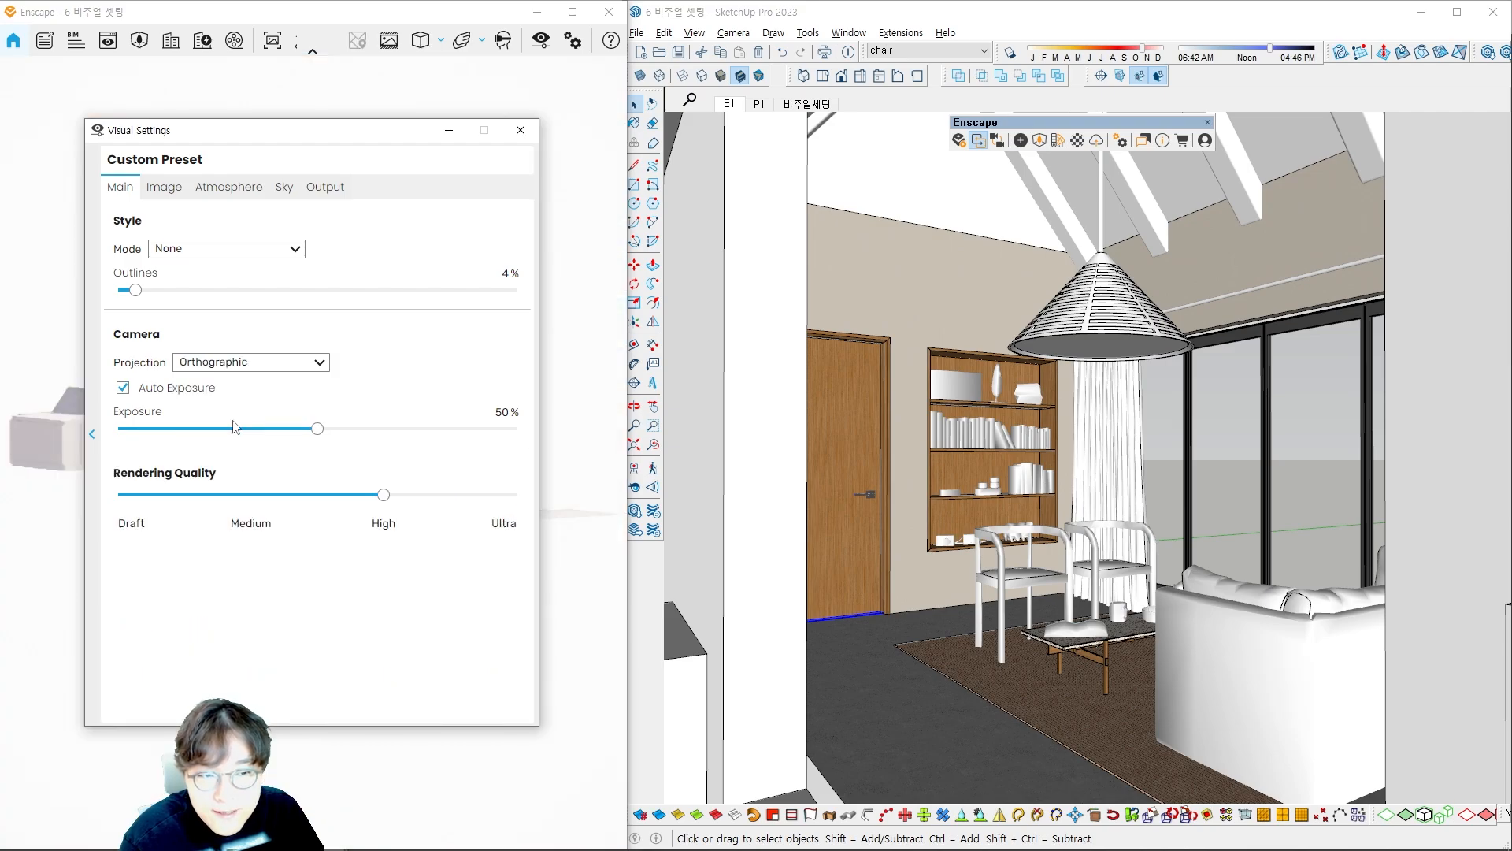
click(520, 130)
Step: Orbit and shift the render camera to examine the house model in orthographic view
drag(444, 359, 402, 406)
key(e)
key(w)
key(a)
key(s)
key(e)
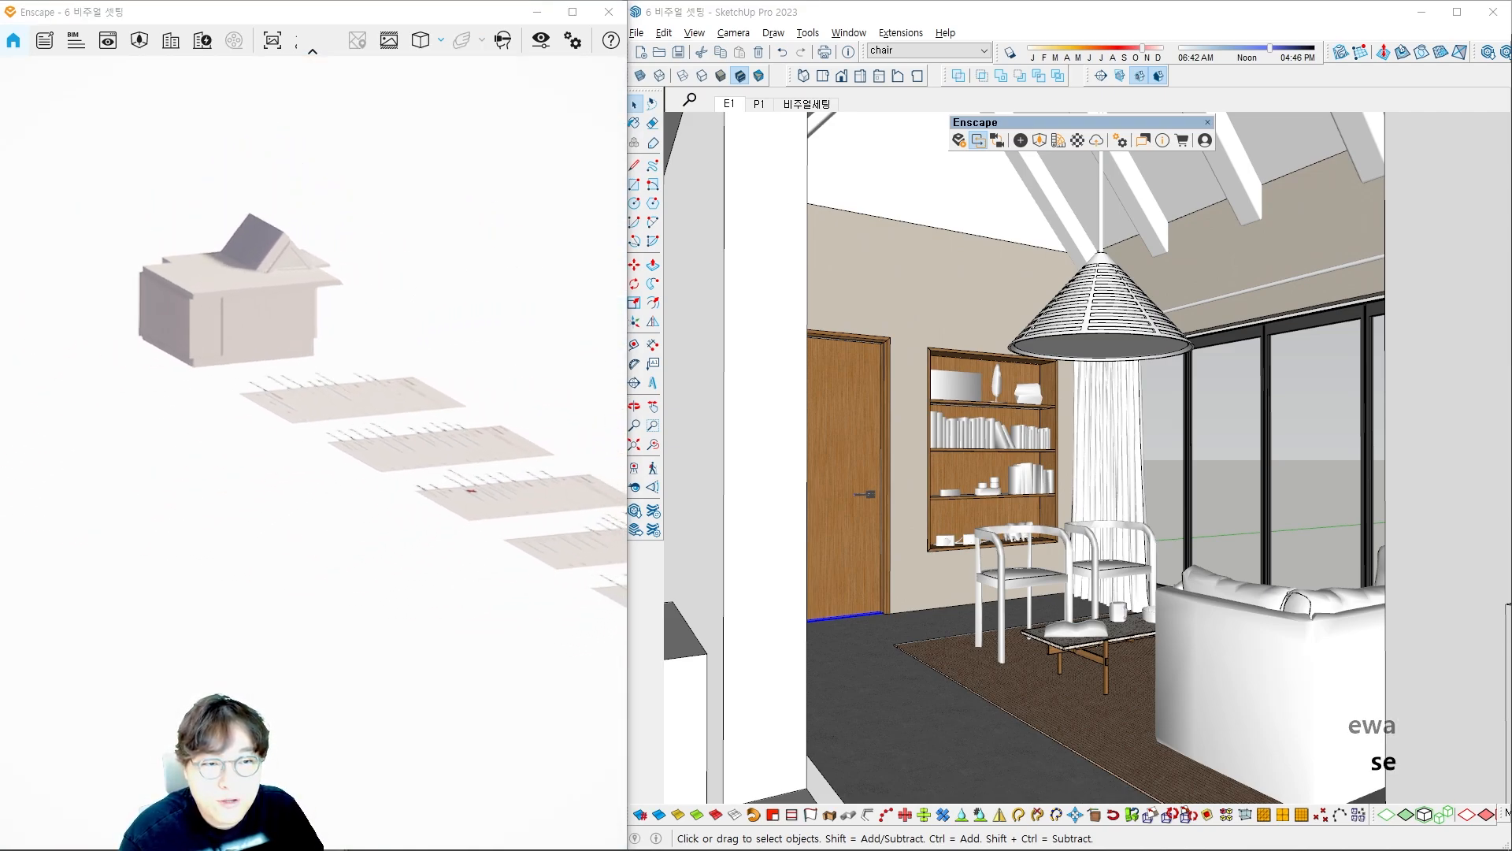
key(a)
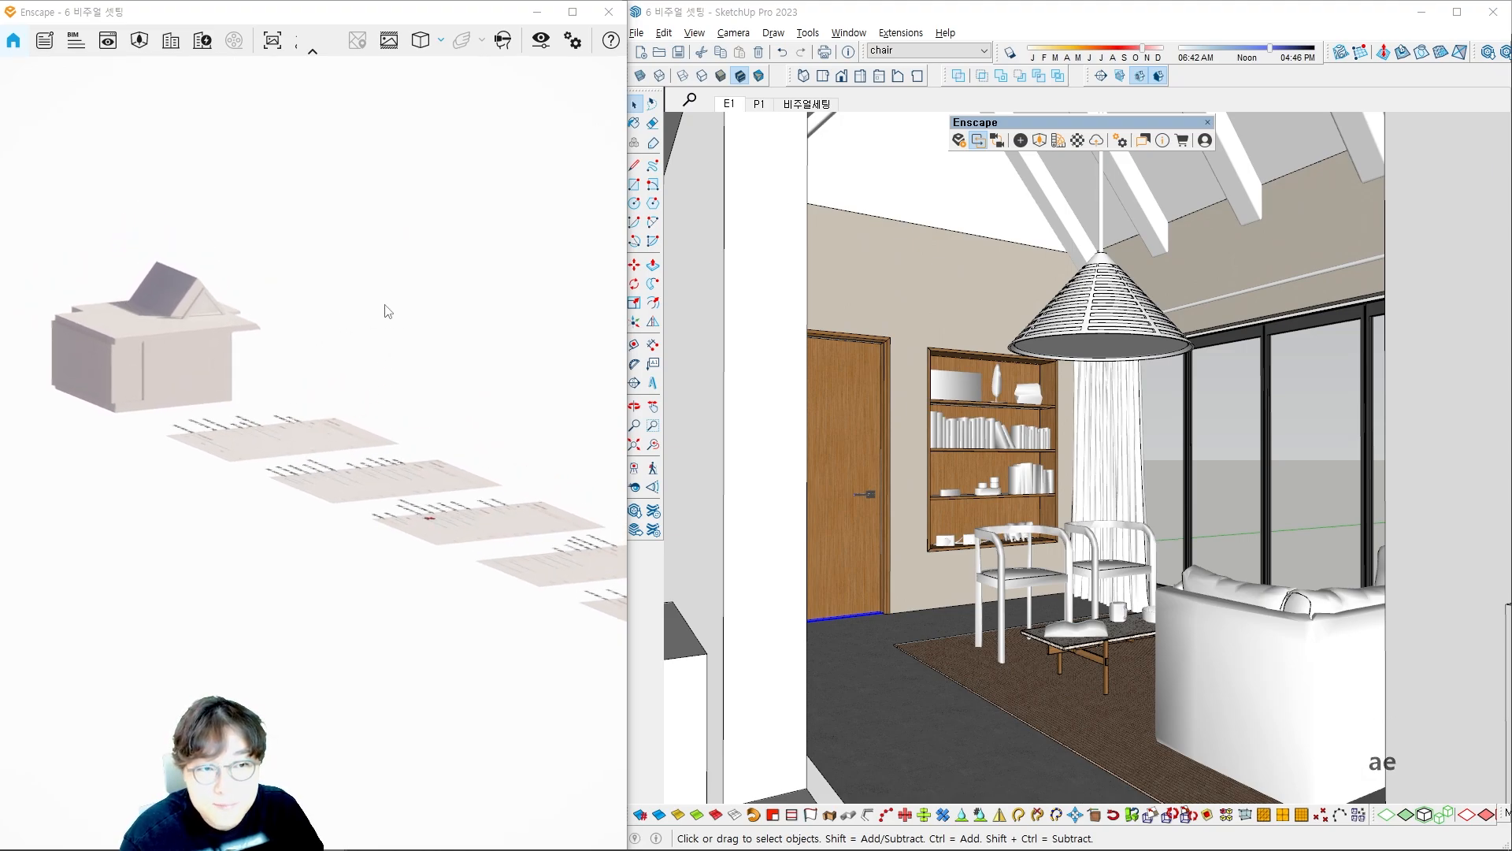
Step: Set the camera's Projection to Perspective in the Visual Settings and close them
click(541, 41)
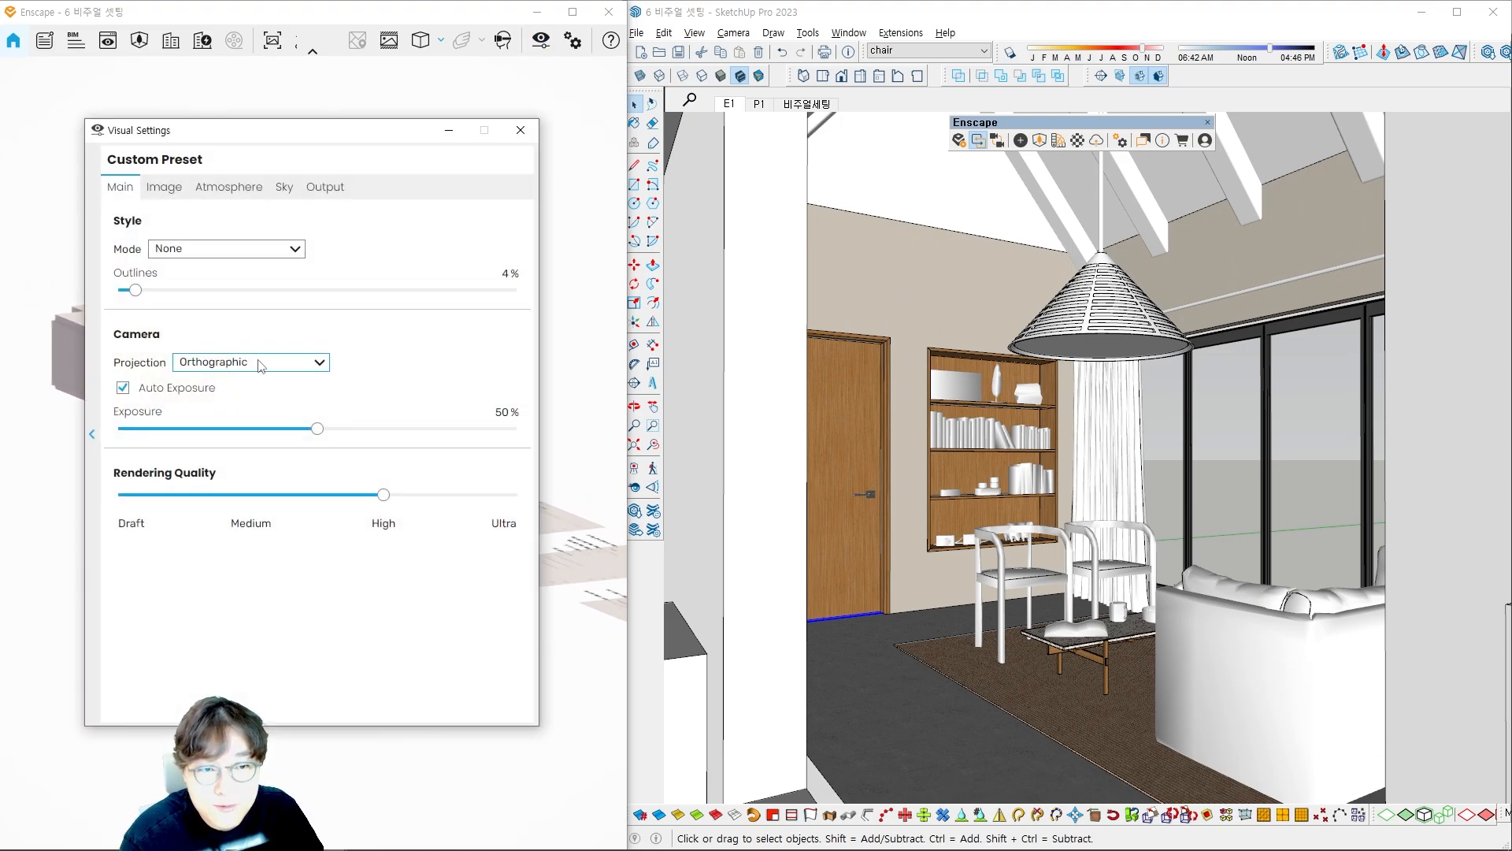
click(261, 362)
click(236, 399)
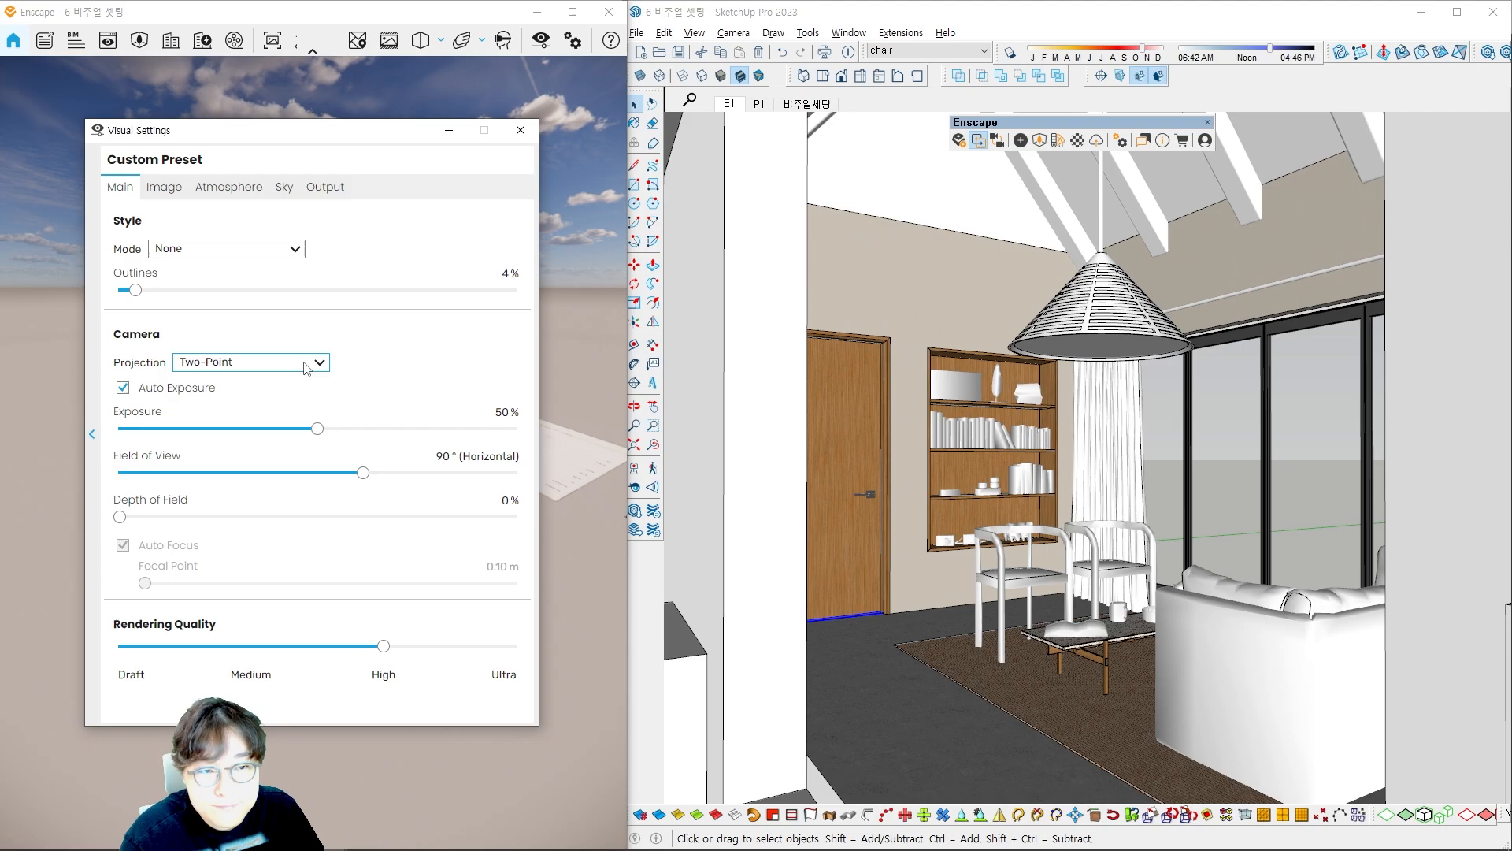
click(307, 363)
click(228, 380)
click(520, 130)
Step: Try to fly the render camera back toward the distant house
key(w)
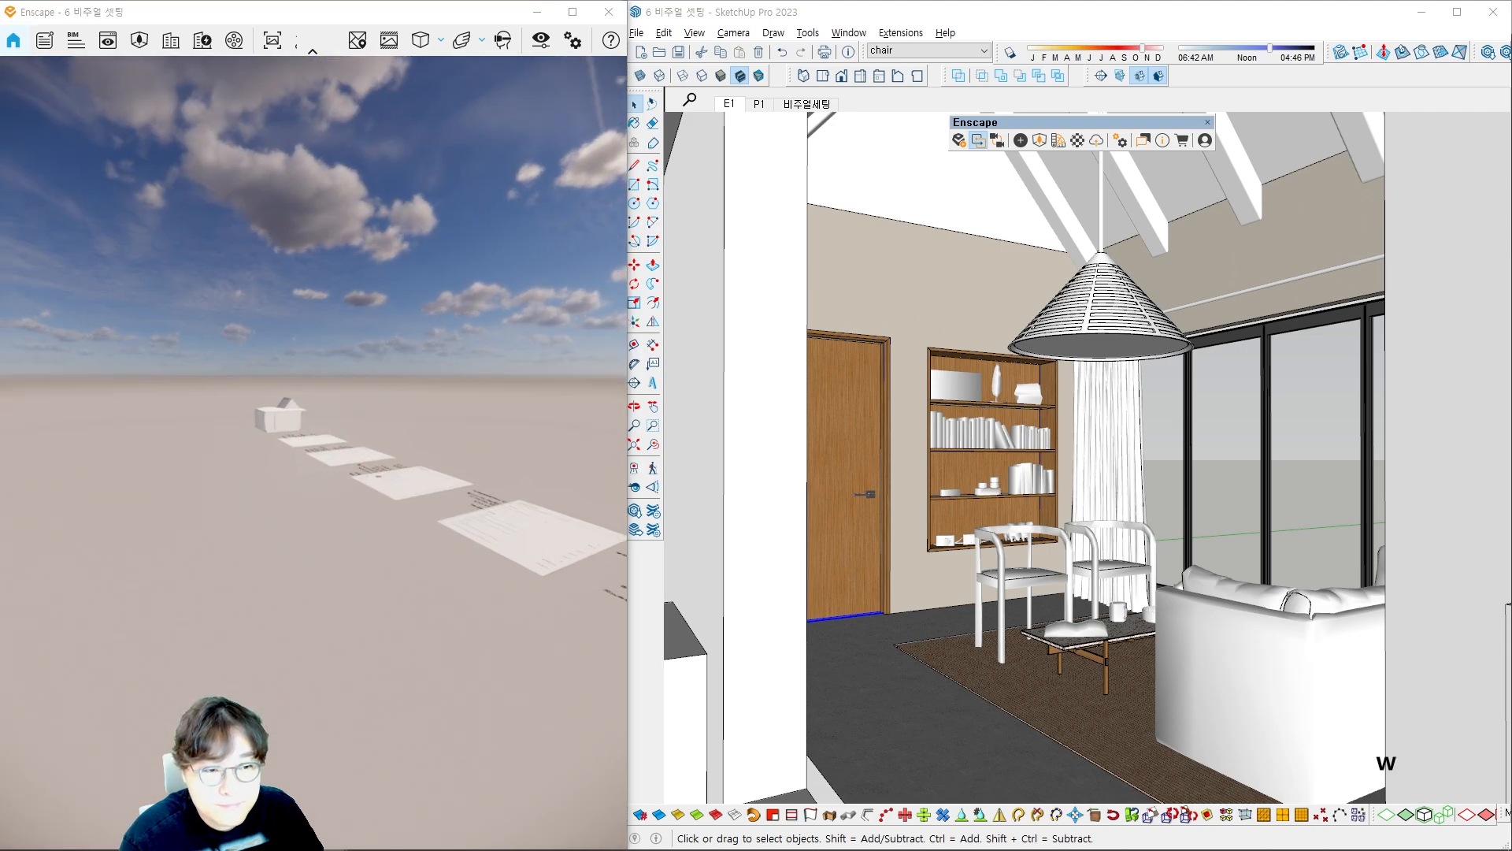
key(w)
key(w)
key(w)
key(w)
key(w)
key(w)
key(w)
key(w)
key(w)
key(shift)
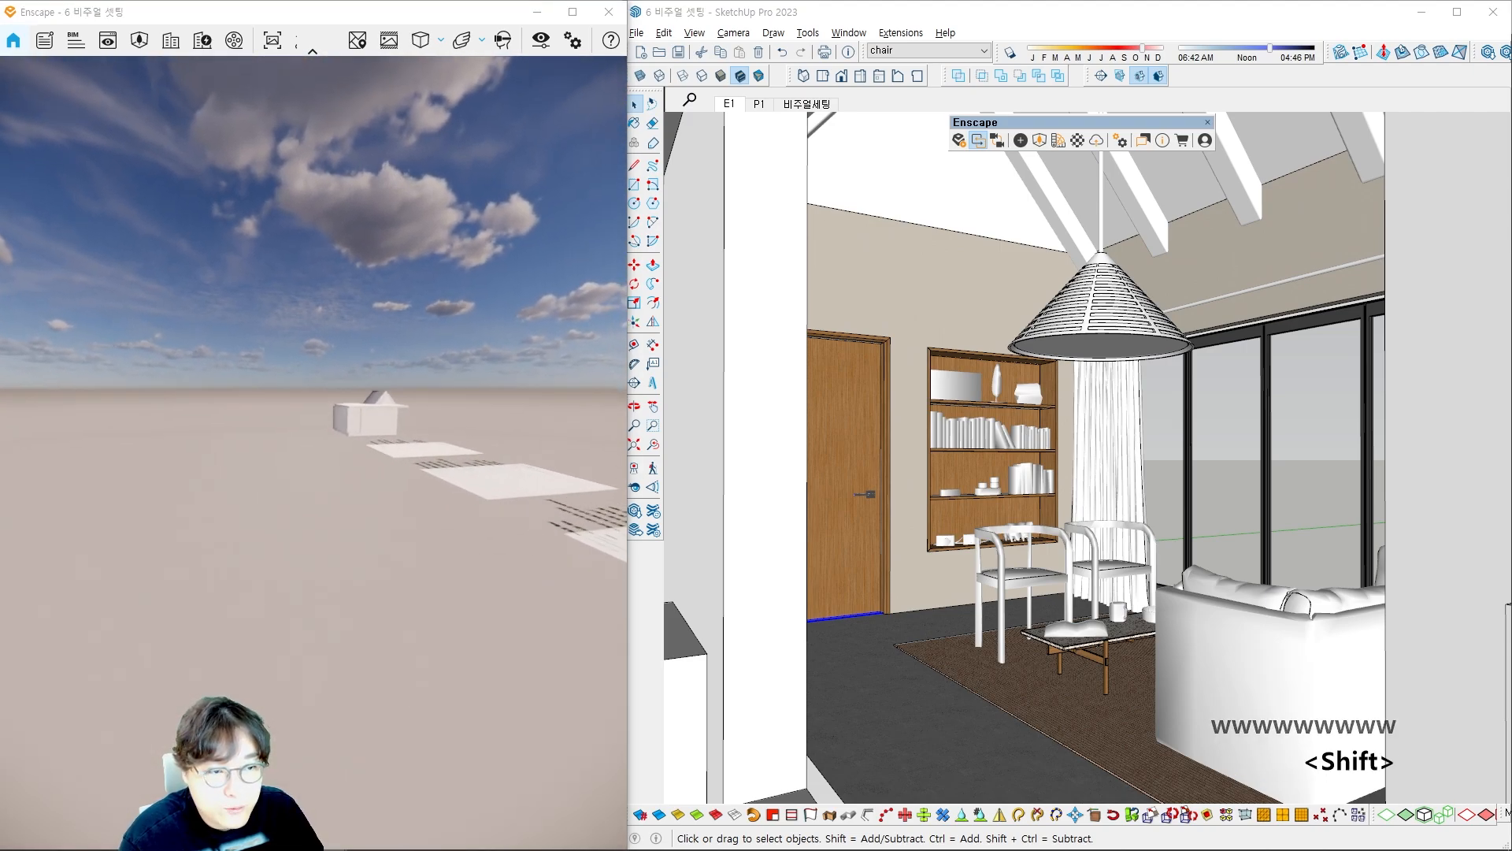
Step: Restore the E1 scene and move the render camera into the living room, facing the chairs and windows
click(730, 104)
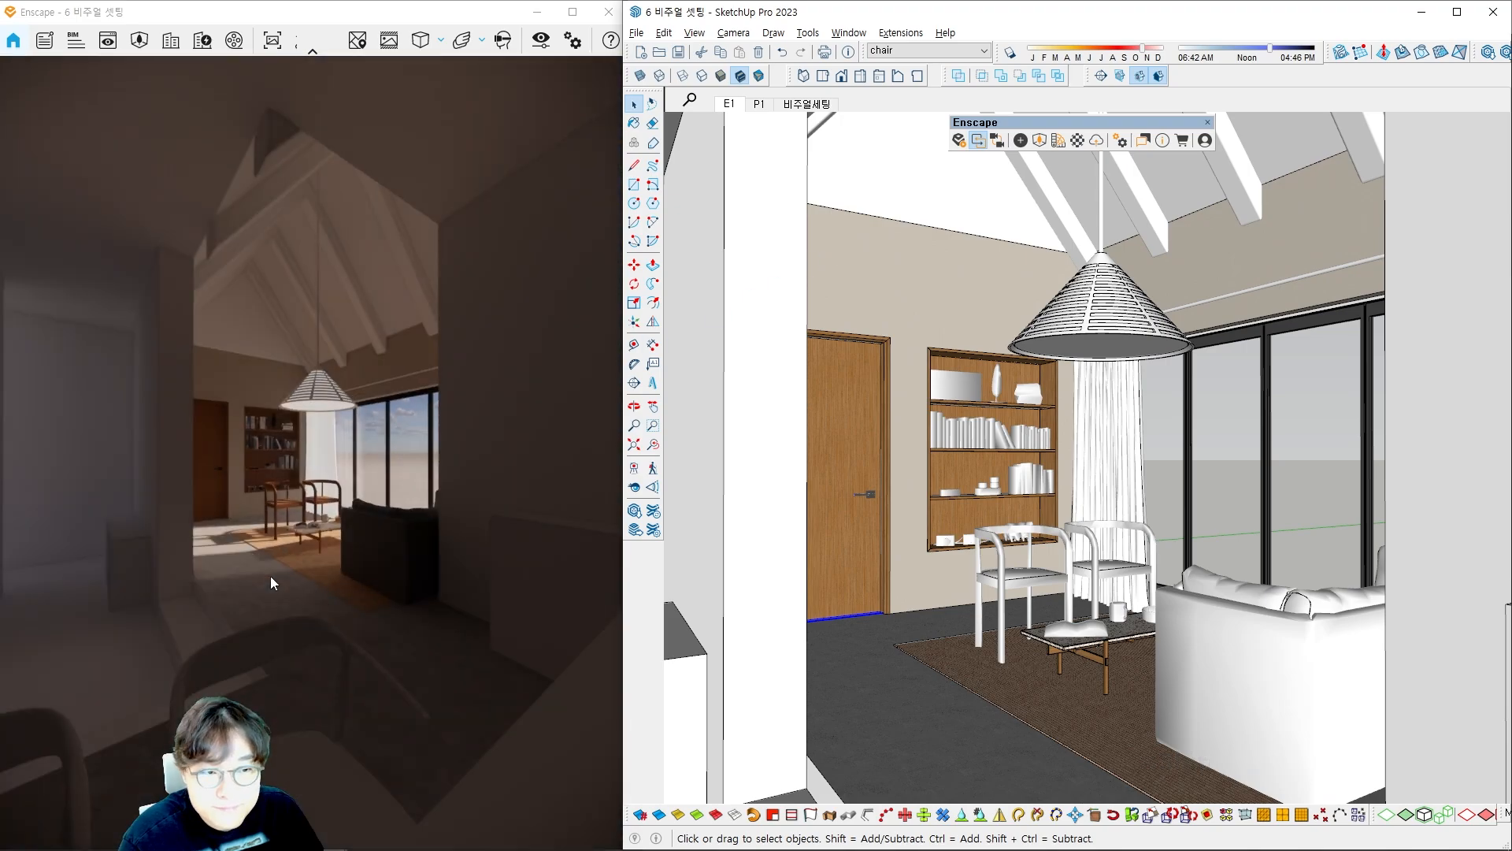
click(301, 509)
key(w)
key(w)
key(a)
key(e)
key(w)
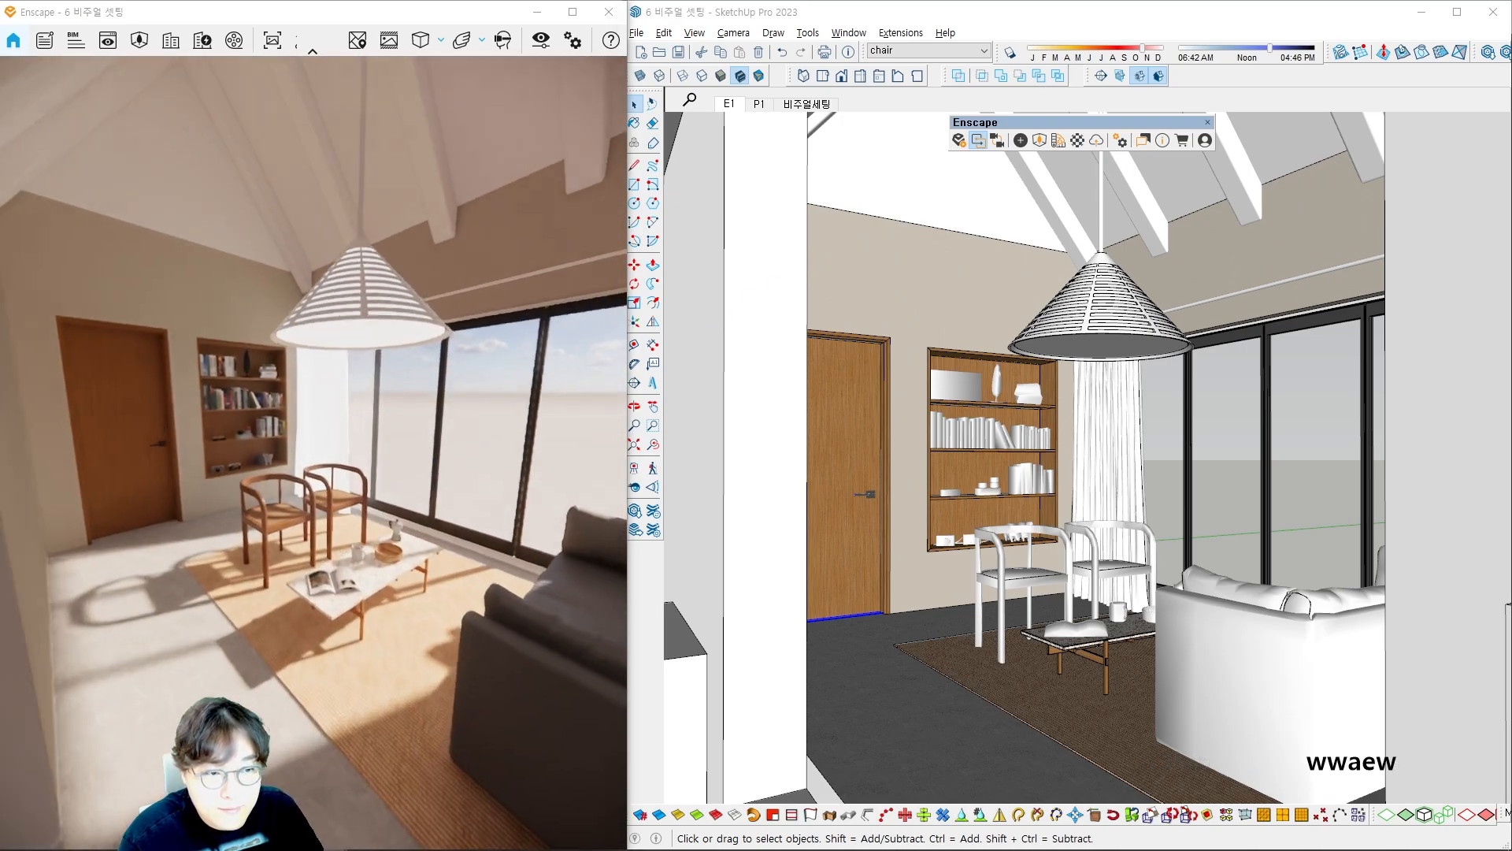
key(q)
key(d)
key(w)
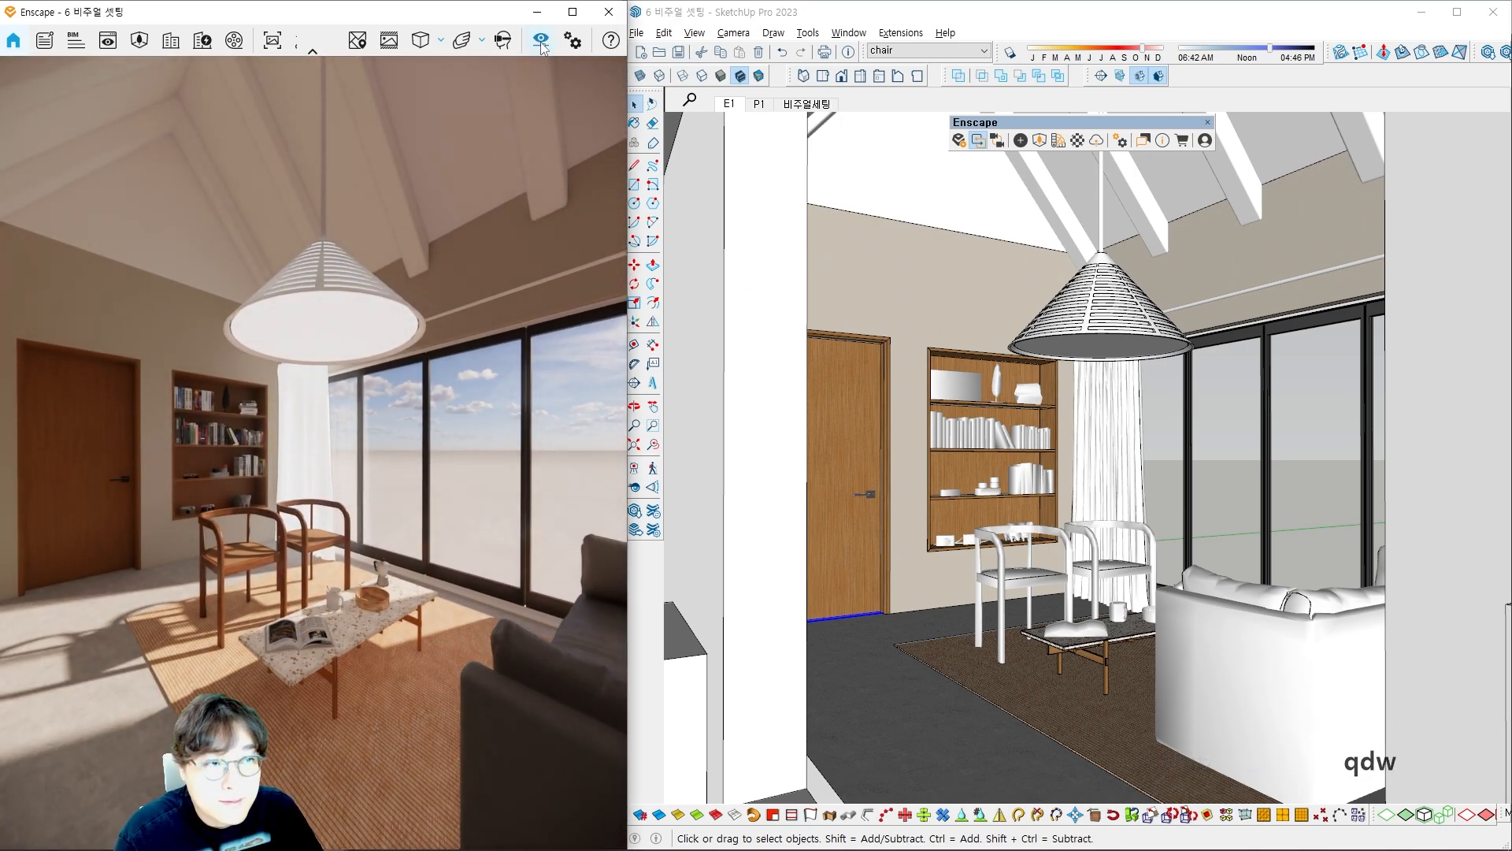
Step: Maximize the Enscape render window and place the Visual Settings over the door side, clear of the windows
click(541, 41)
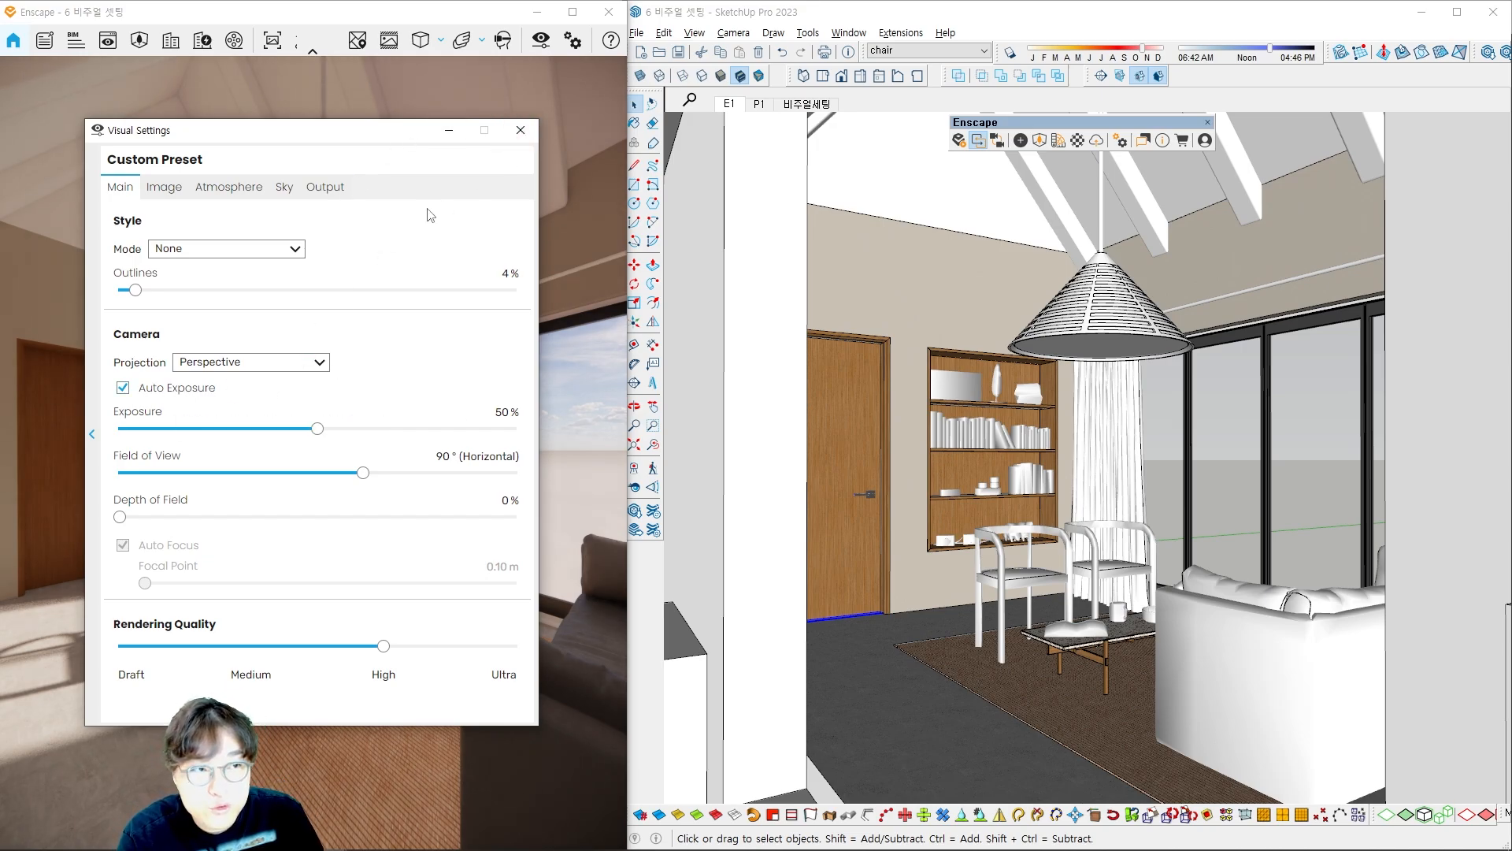
click(520, 130)
click(572, 12)
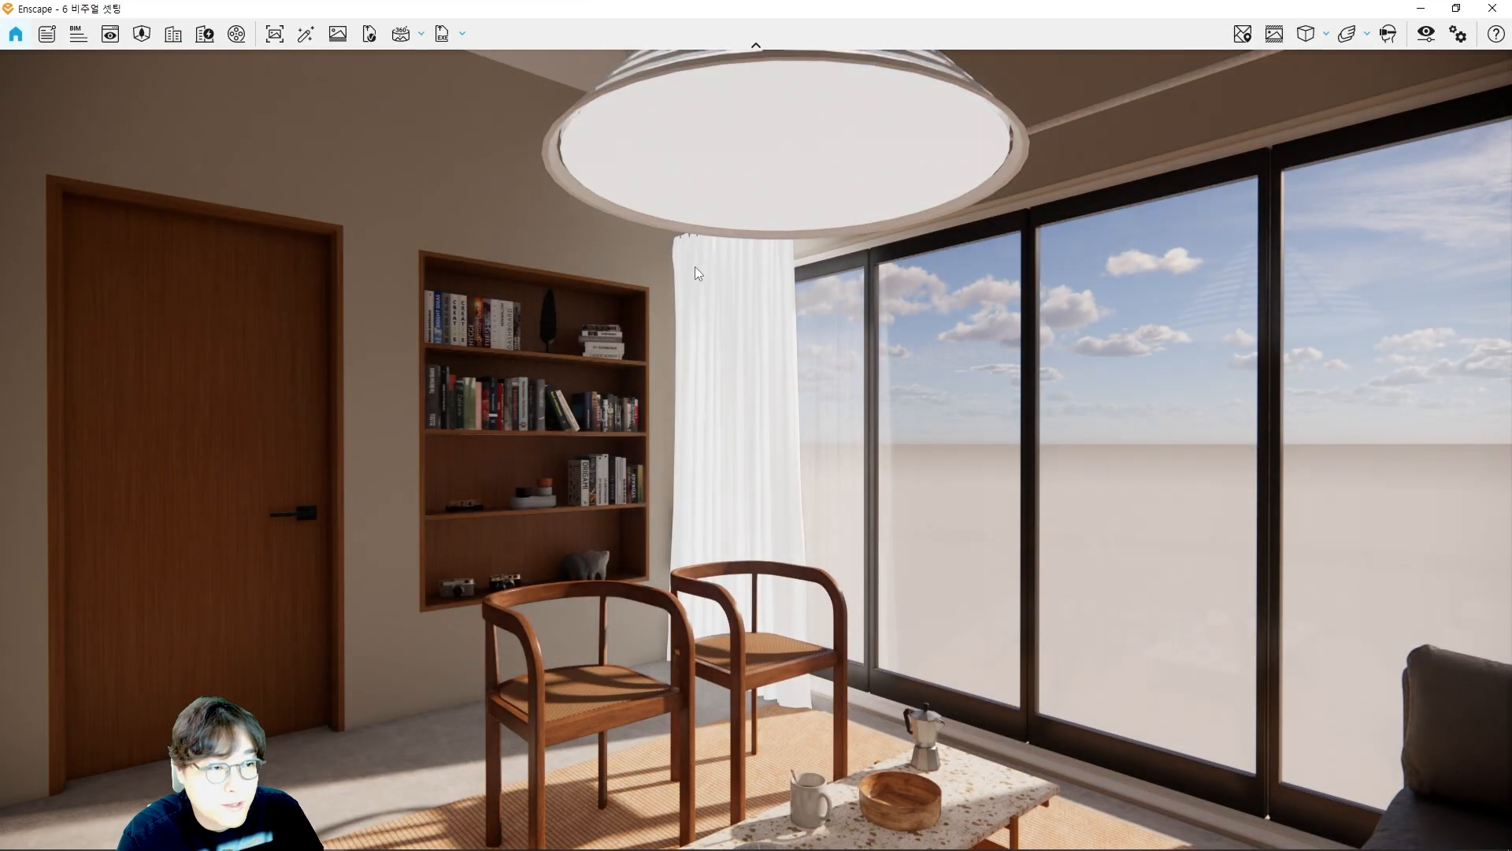
click(1426, 33)
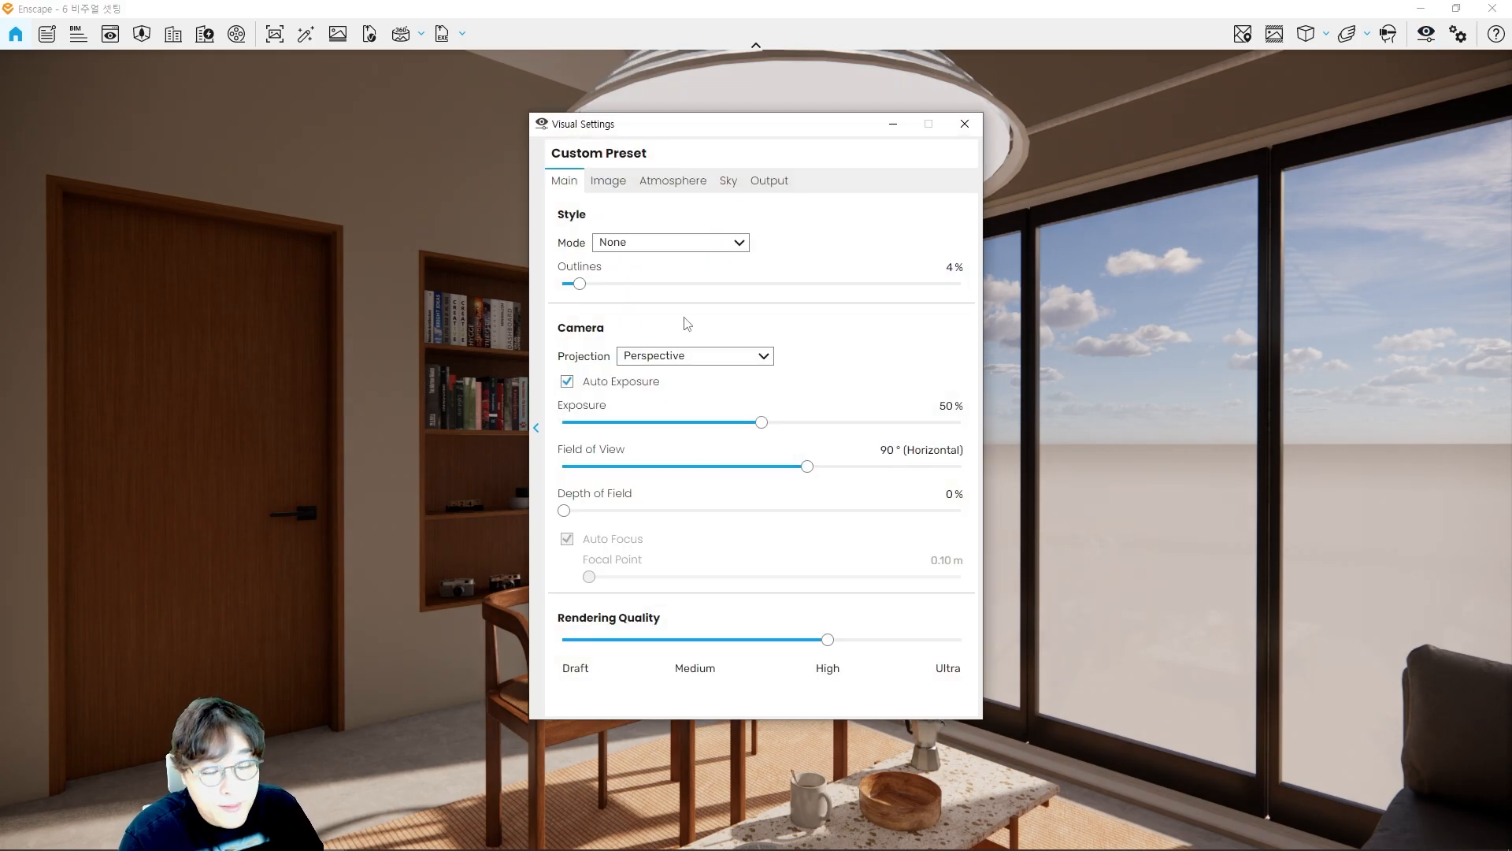
drag(712, 132, 295, 132)
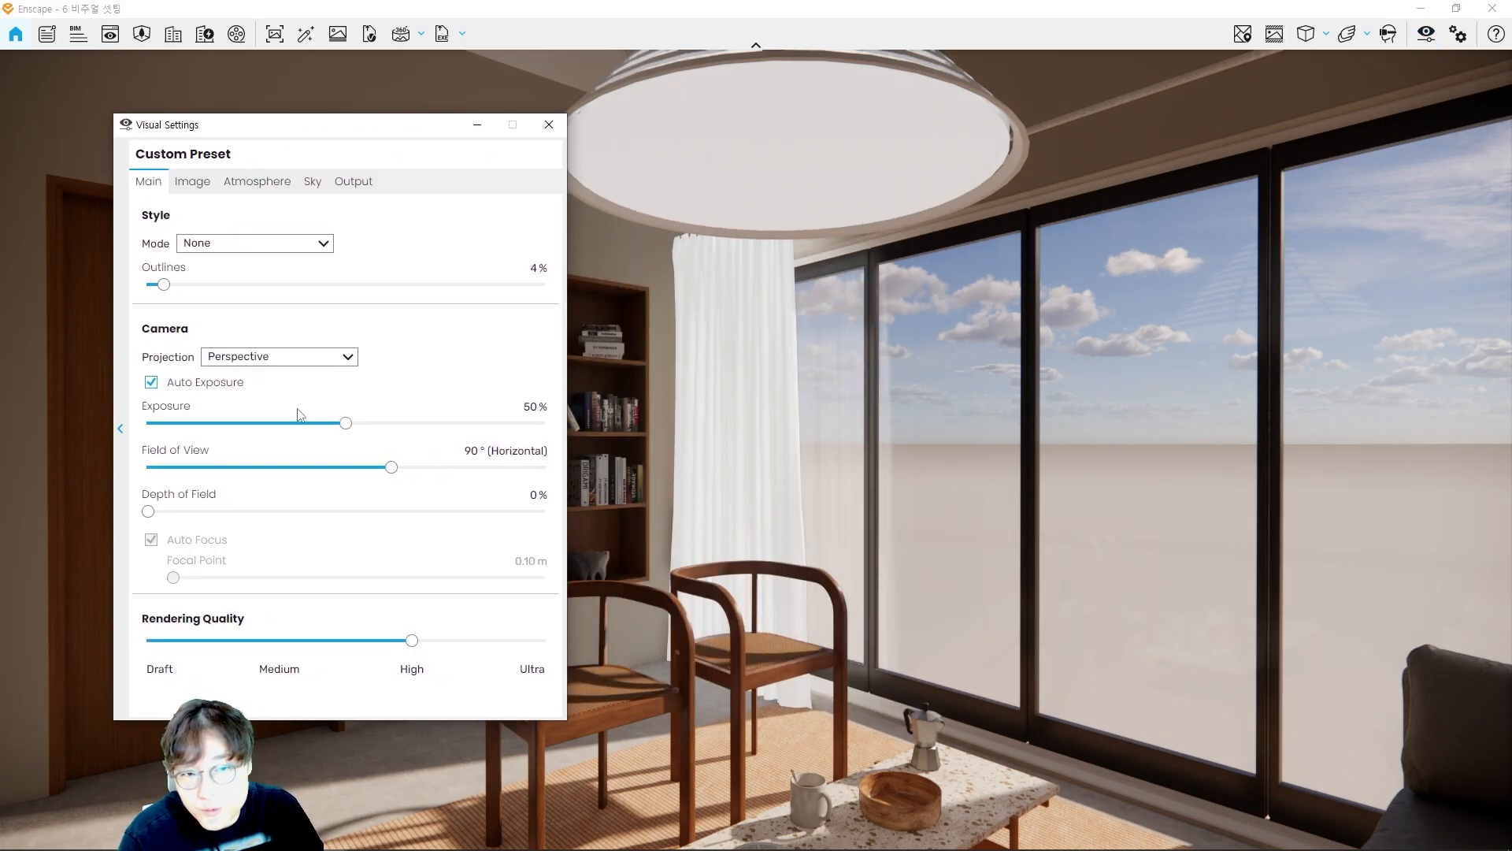
Step: Compare the render with Auto Exposure on and off, leaving it turned off
click(209, 386)
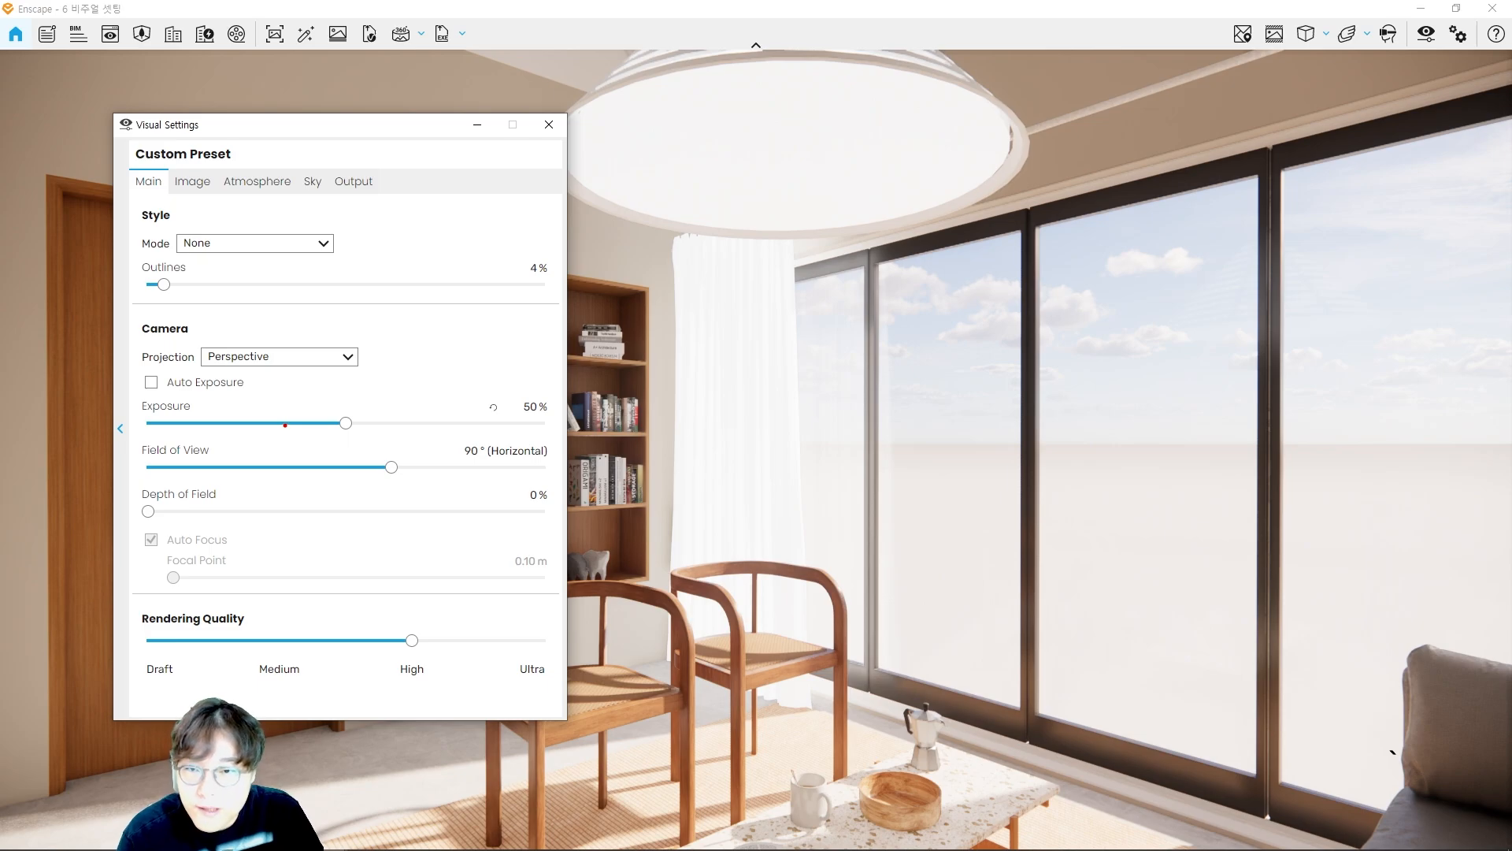
mouse_move(847, 417)
mouse_down()
mouse_move(626, 339)
mouse_move(871, 457)
mouse_move(829, 394)
mouse_up()
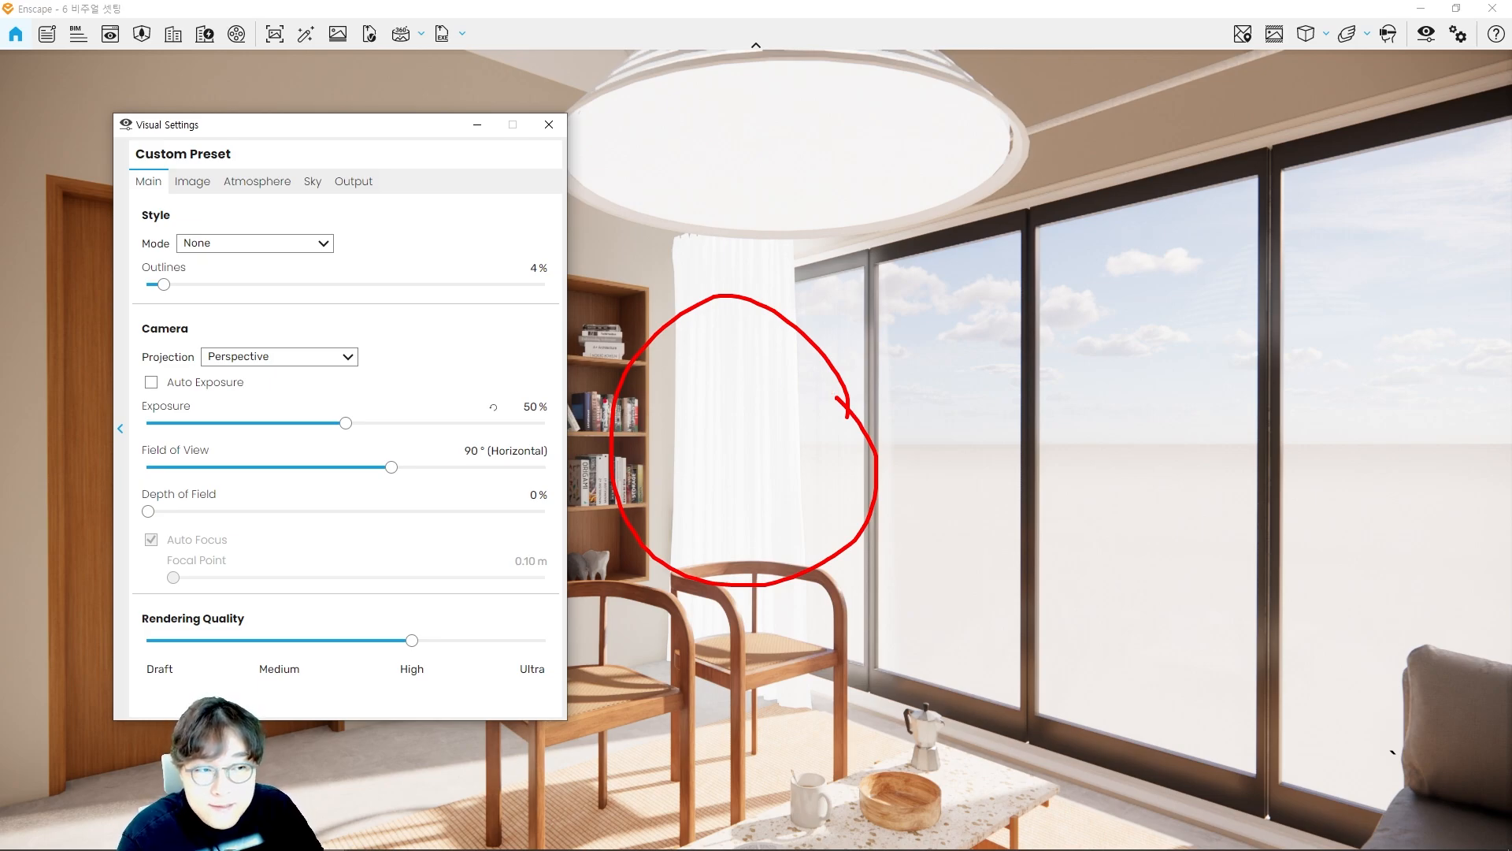
ctrl+drag(116, 358, 289, 402)
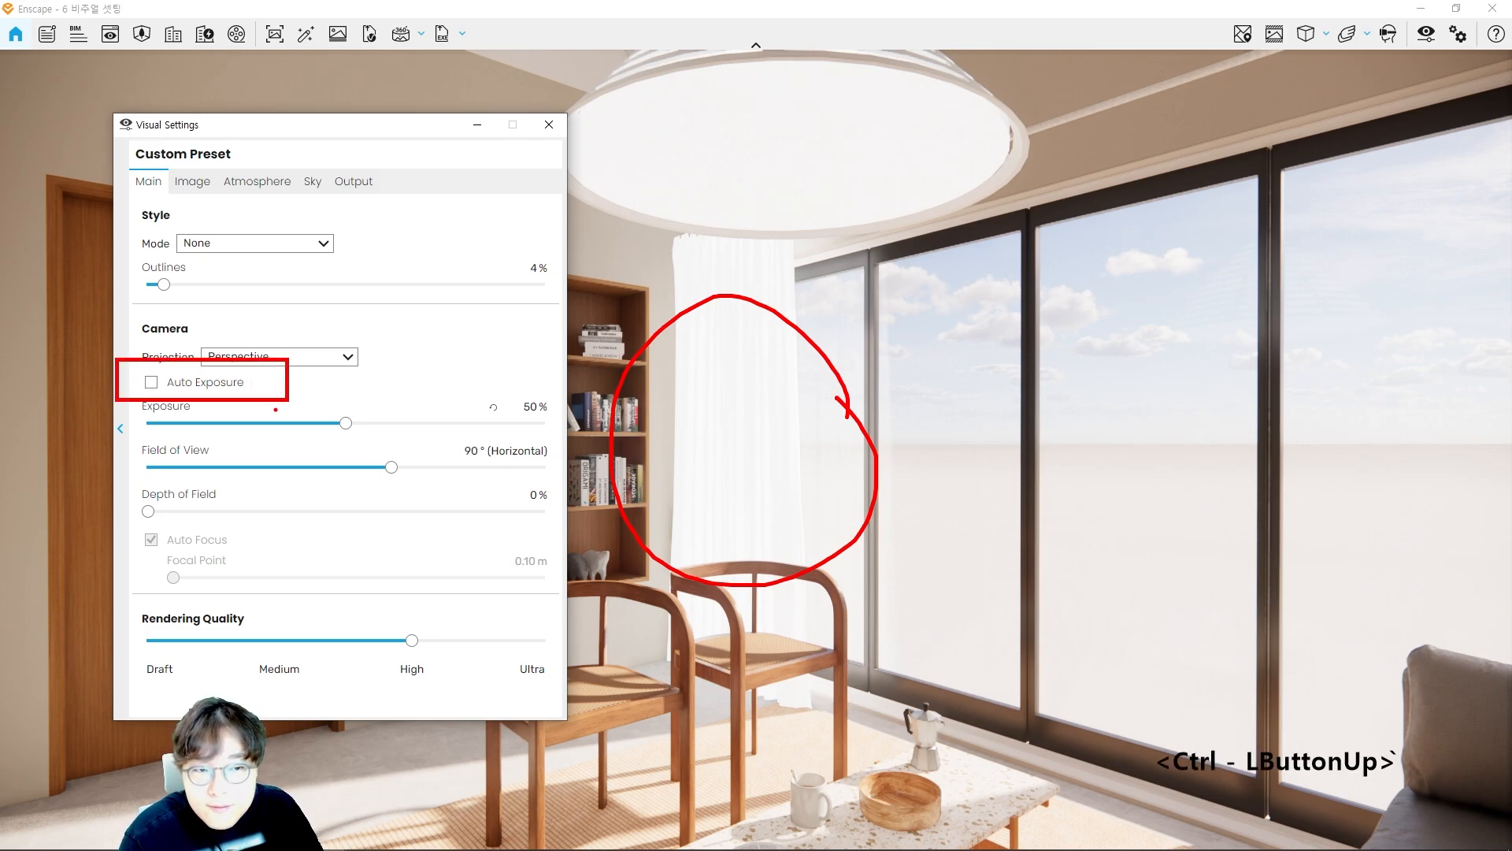
key(Escape)
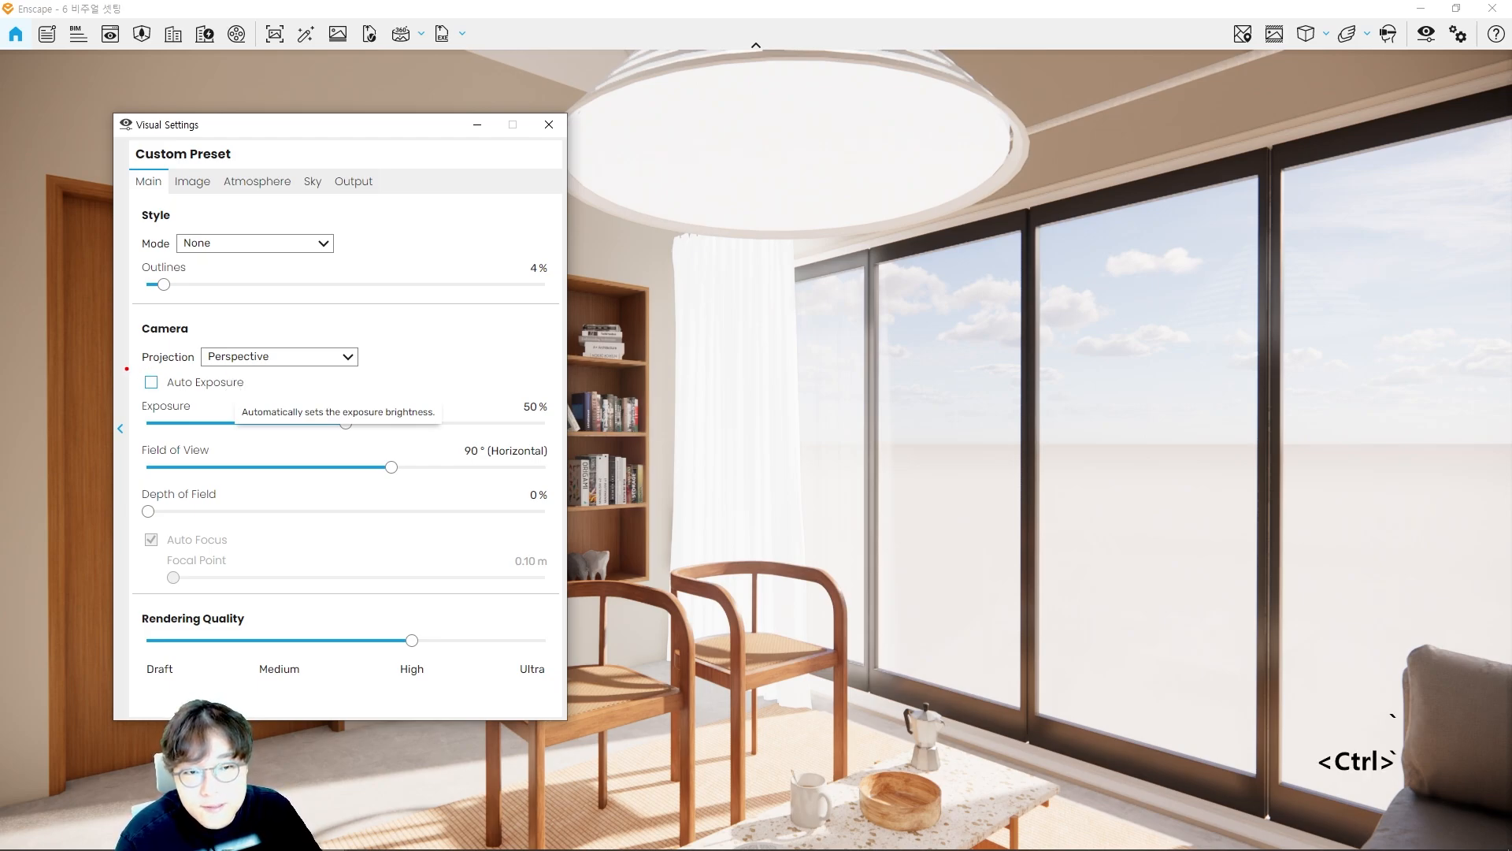
mouse_move(124, 365)
ctrl+mouse_down()
mouse_move(209, 400)
mouse_move(272, 400)
ctrl+mouse_up()
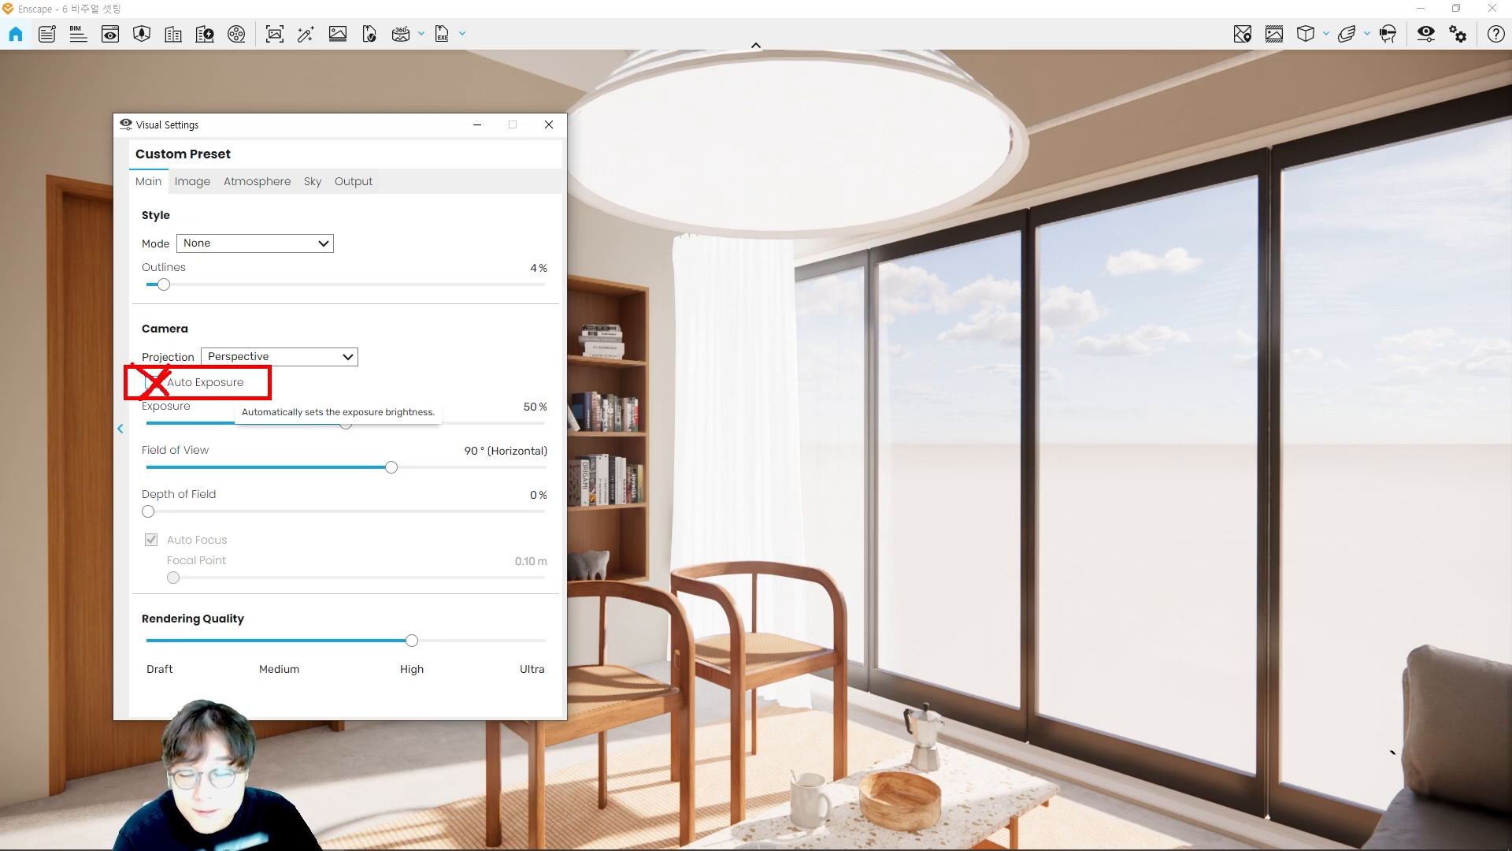
key(Escape)
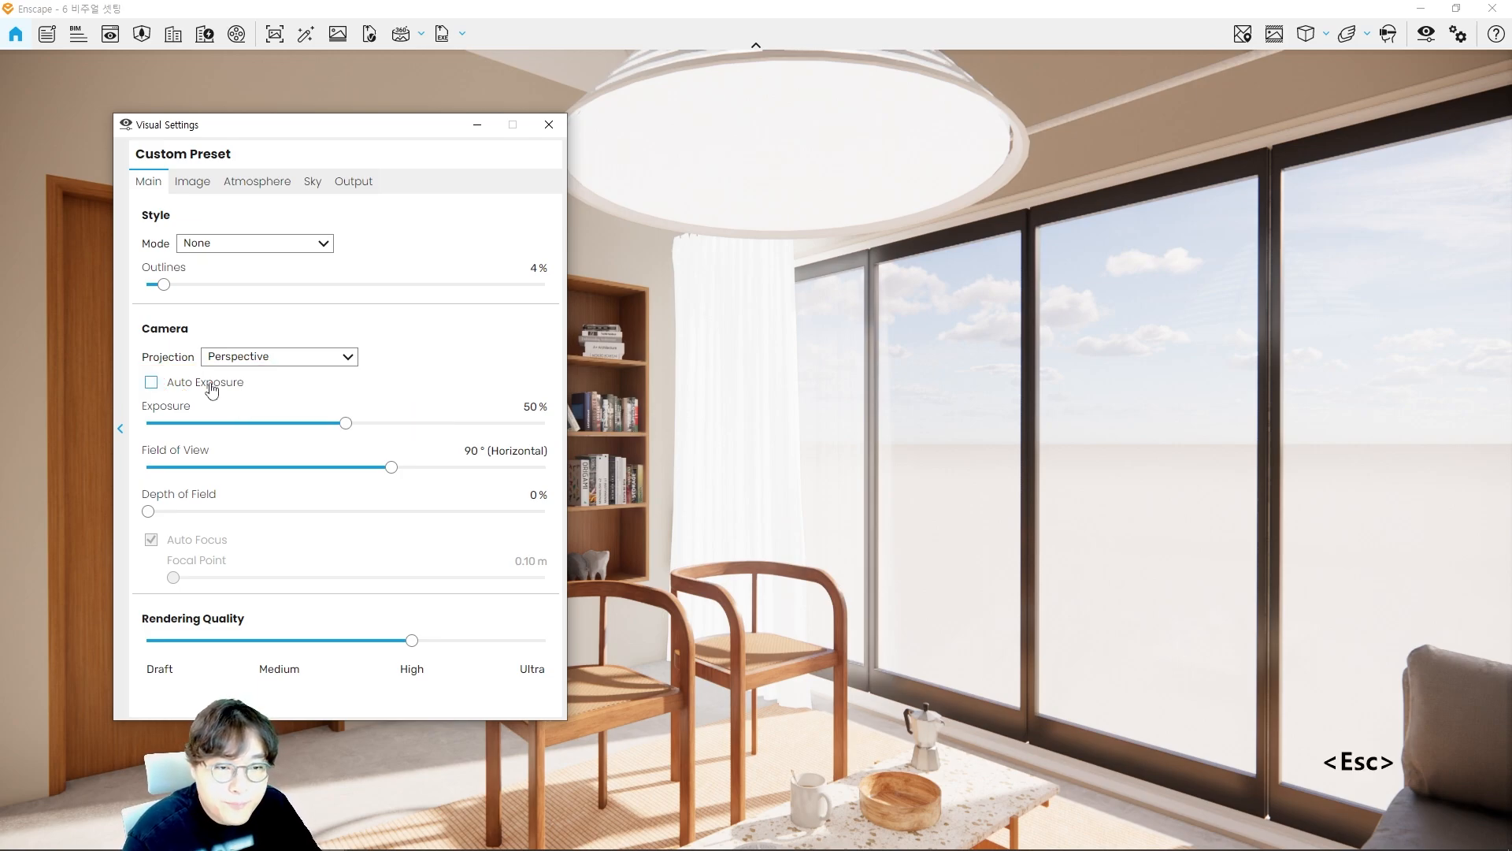
click(206, 385)
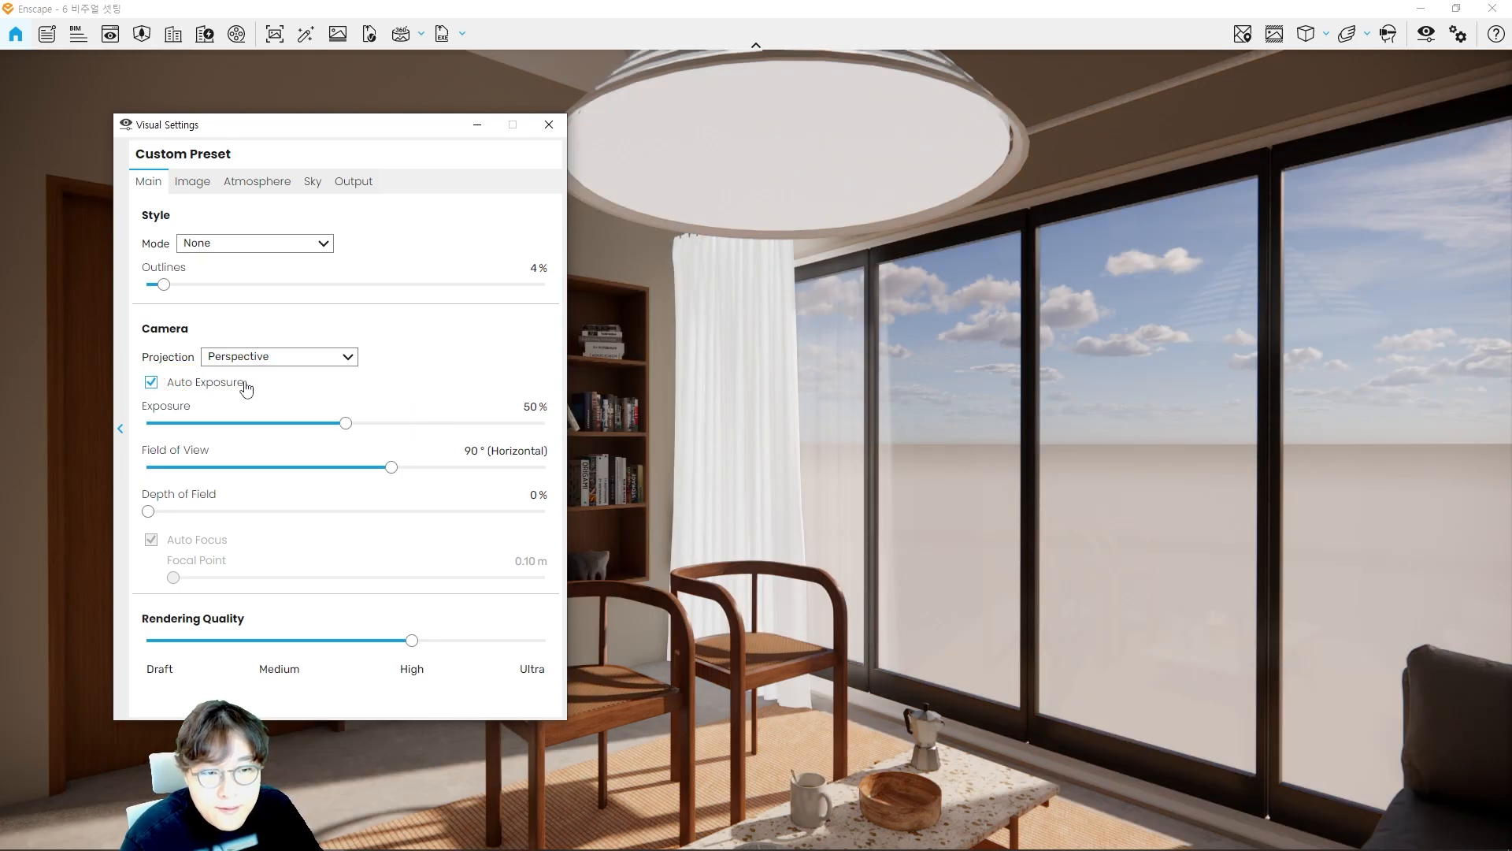
click(206, 384)
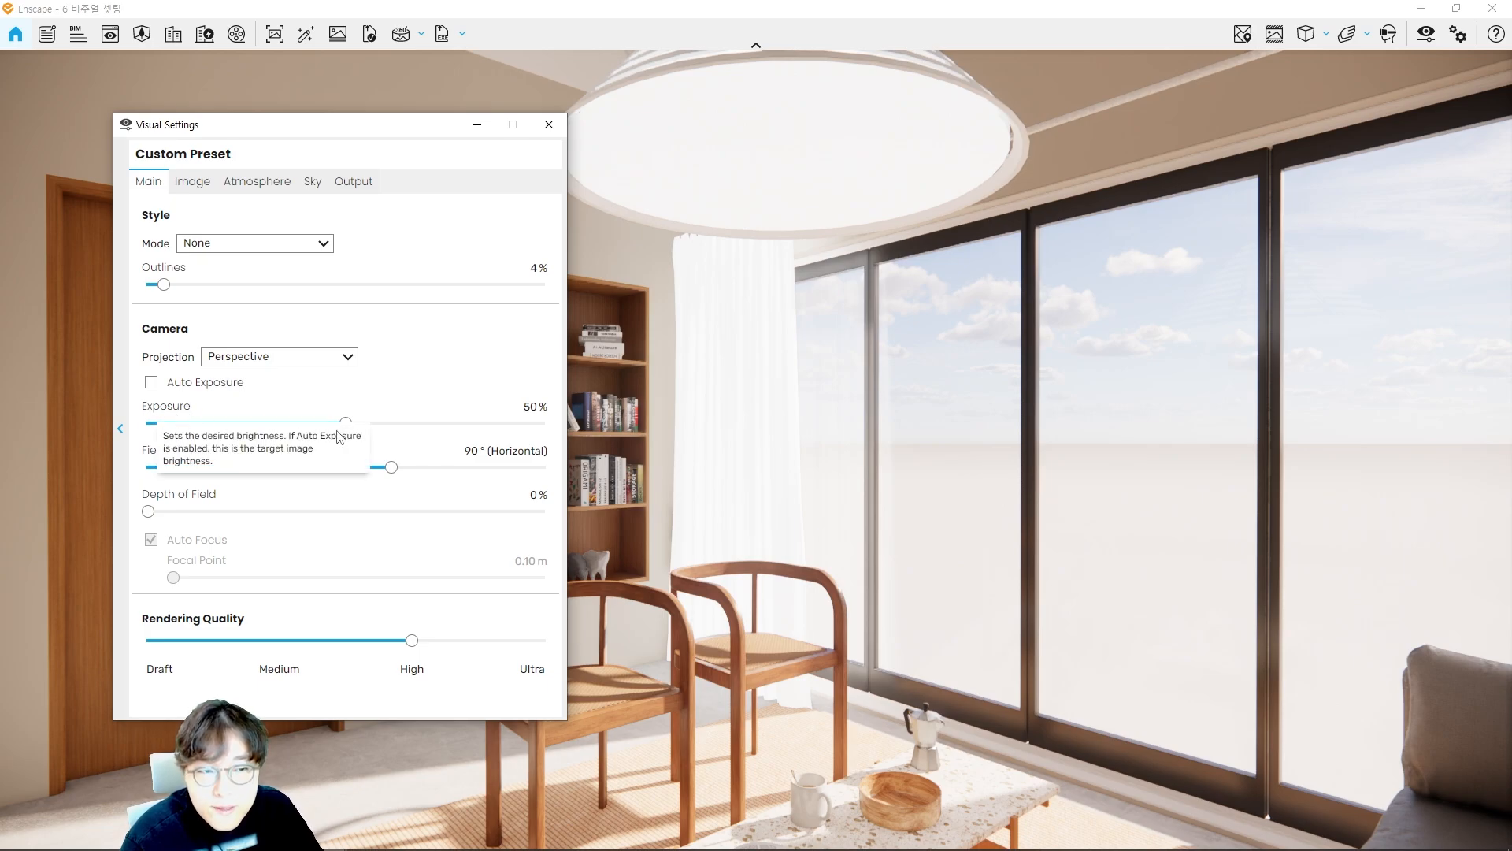
Step: Lower the Exposure to 32% and compare the brightness with Auto Exposure enabled, leaving it disabled
drag(345, 423, 280, 423)
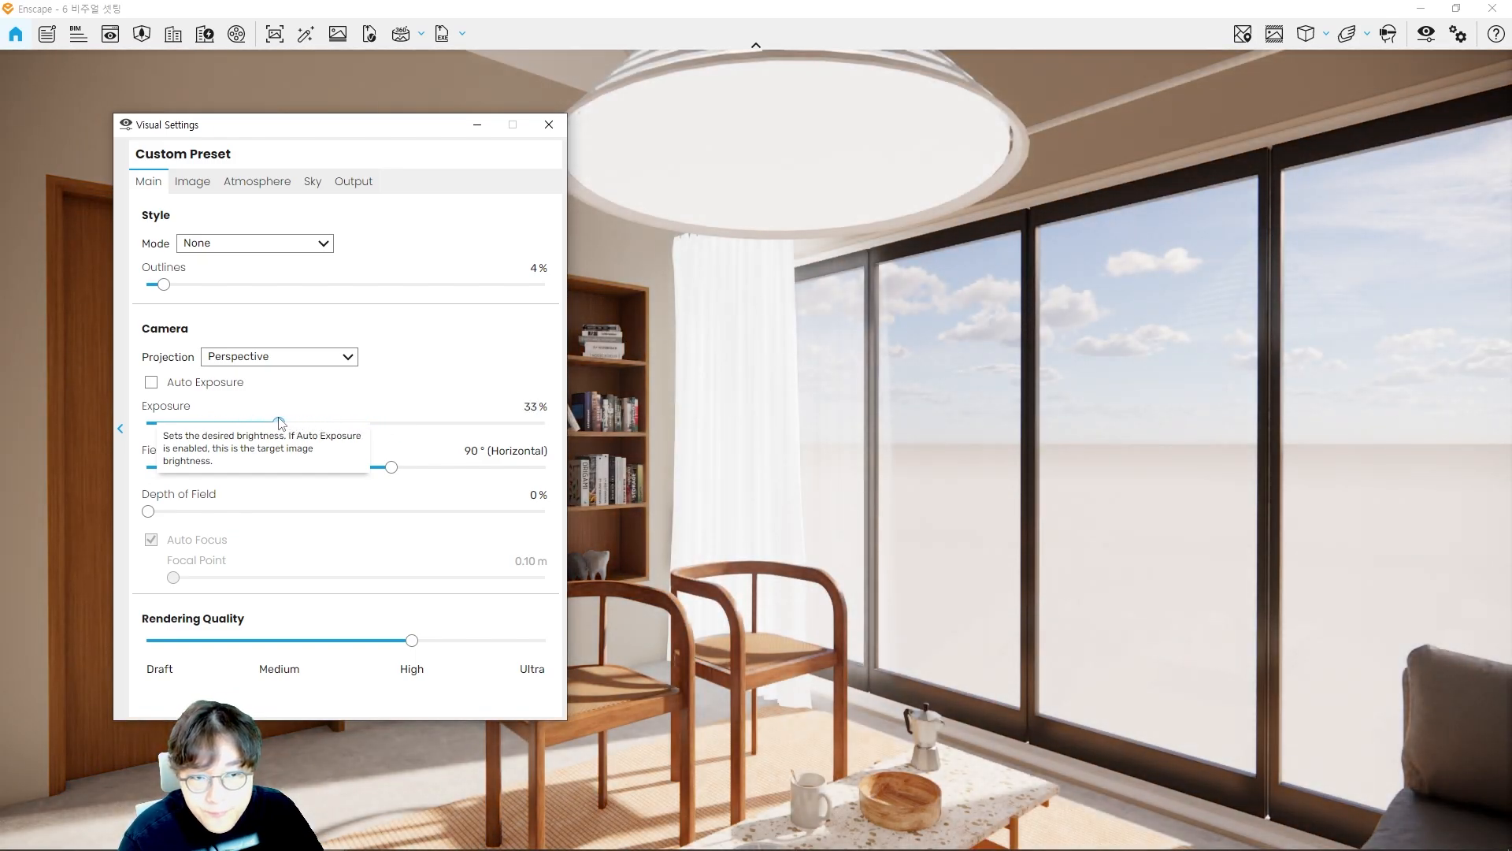
click(400, 384)
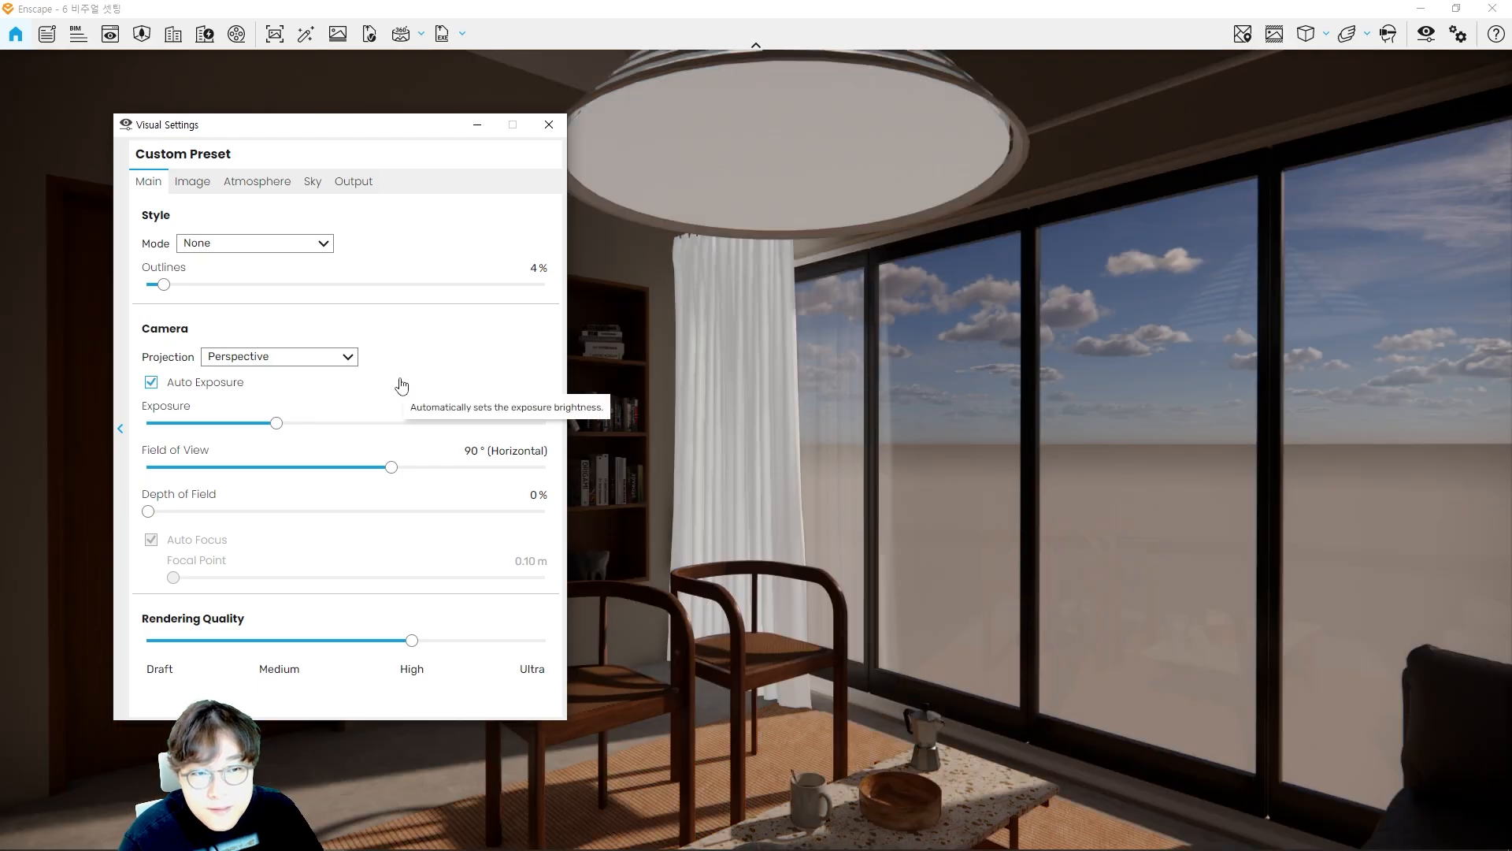
click(234, 384)
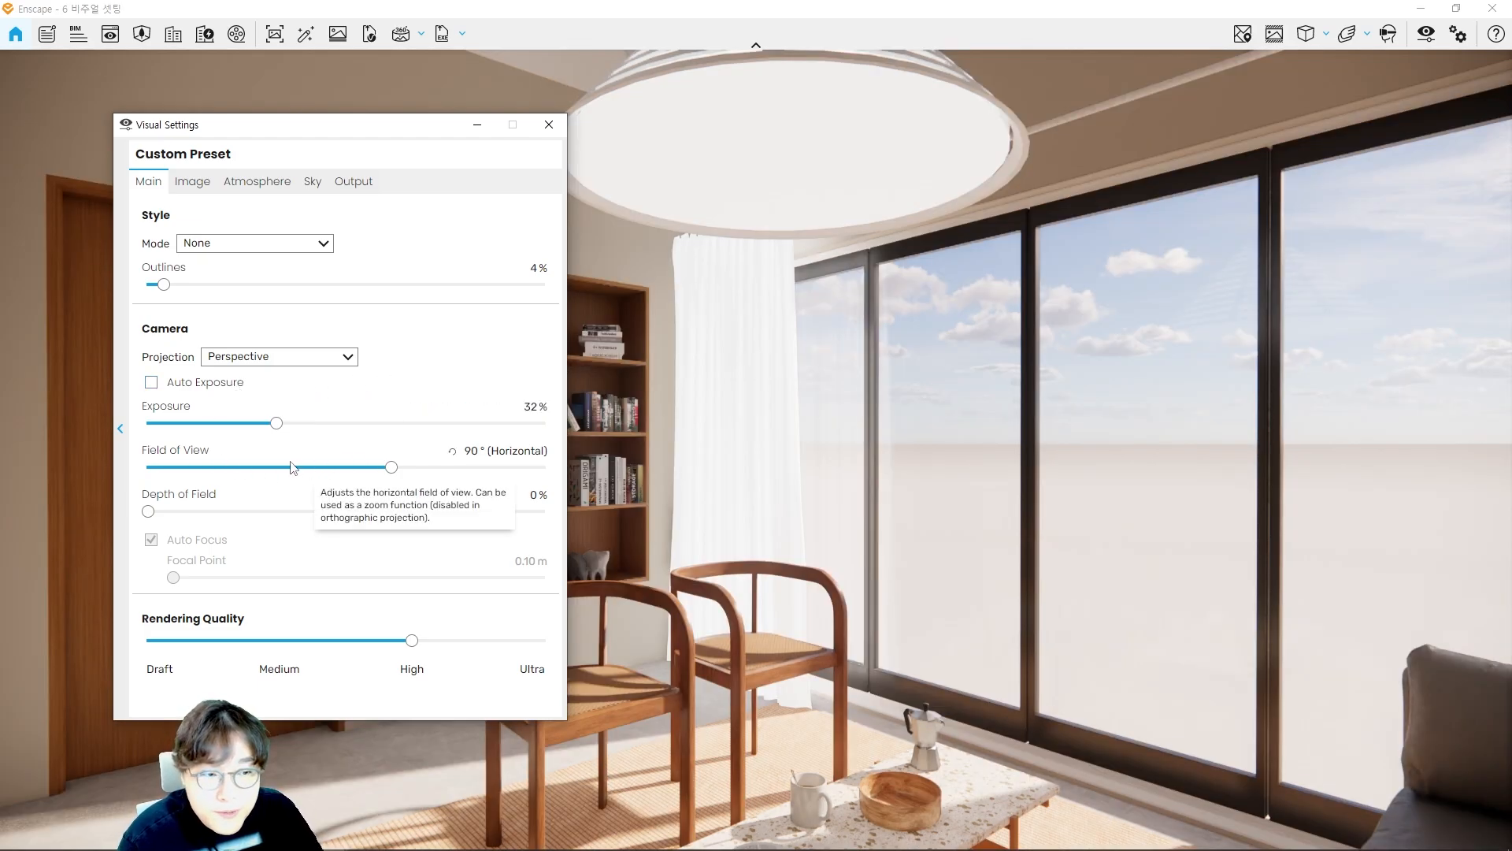
Step: Widen the camera's Field of View to 132° as a trial and narrow it to 35°
drag(393, 471, 521, 477)
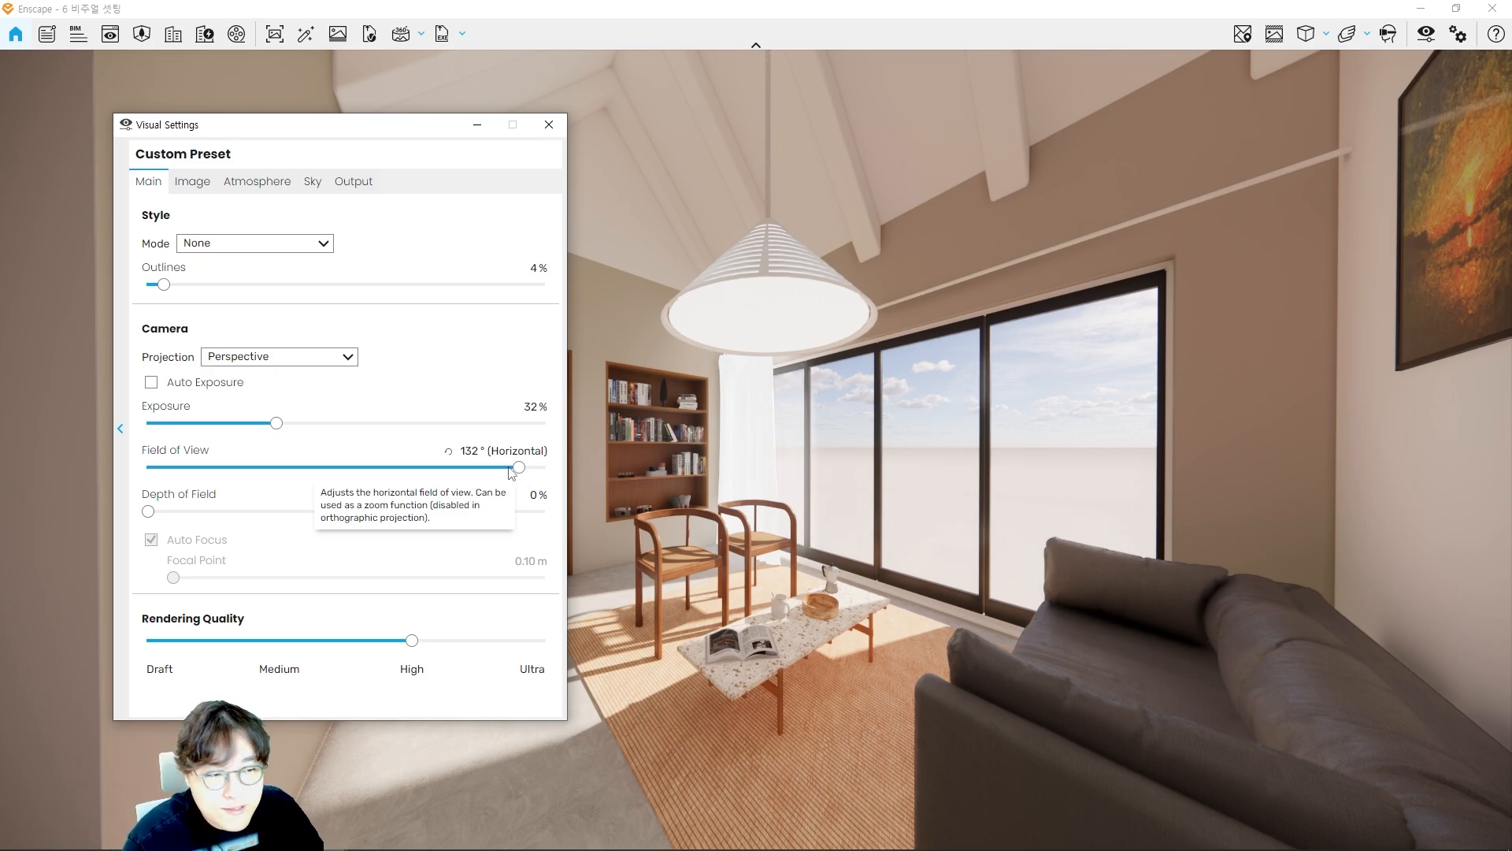
drag(521, 473, 223, 470)
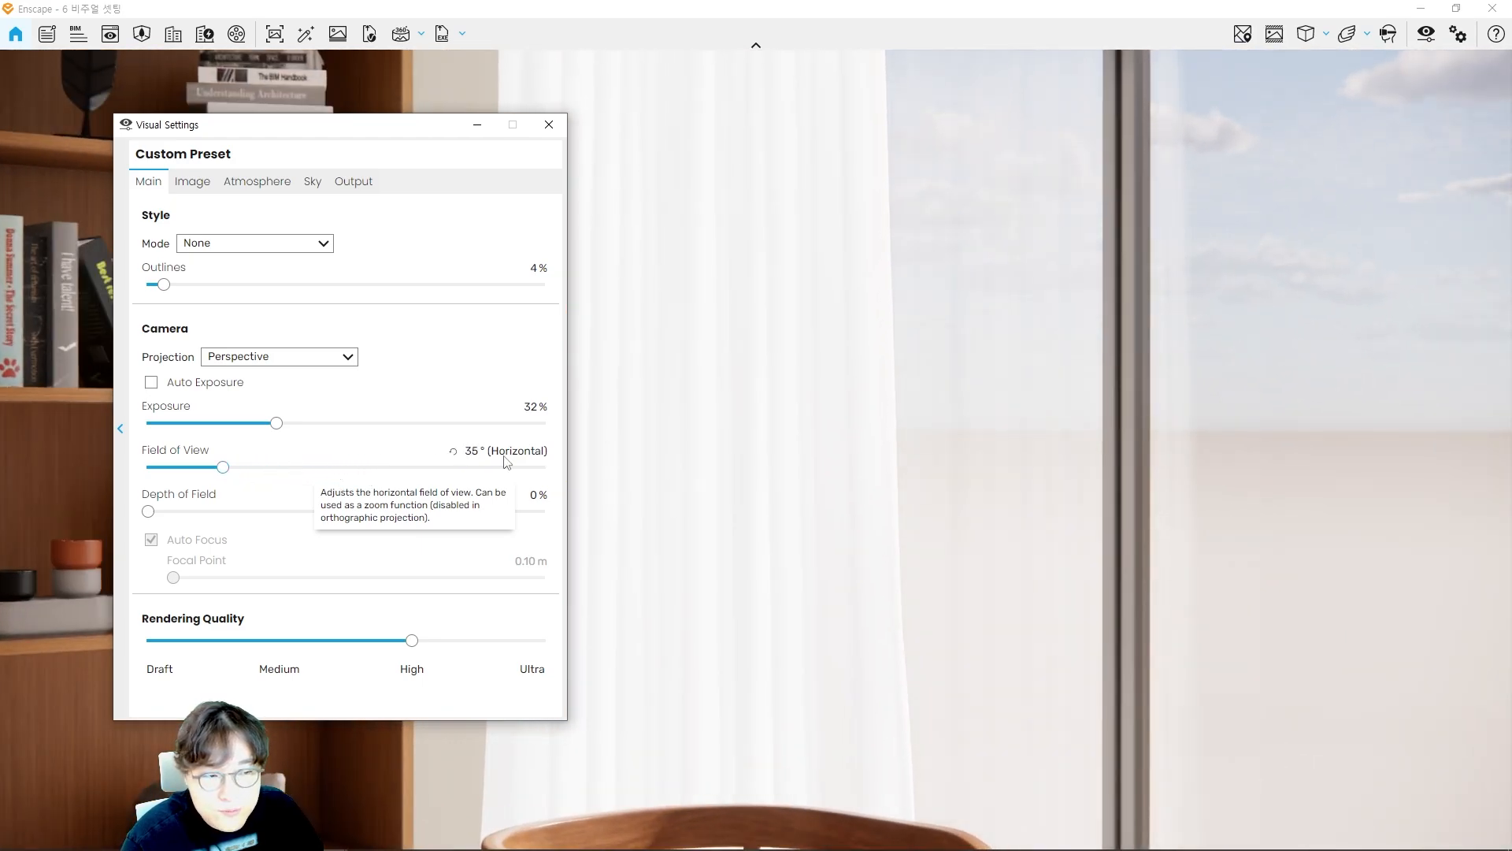
Step: Frame the coffee table up close, try a 50° Field of View and settle on 42°
key(s)
key(s)
key(s)
key(s)
key(s)
key(w)
key(w)
key(w)
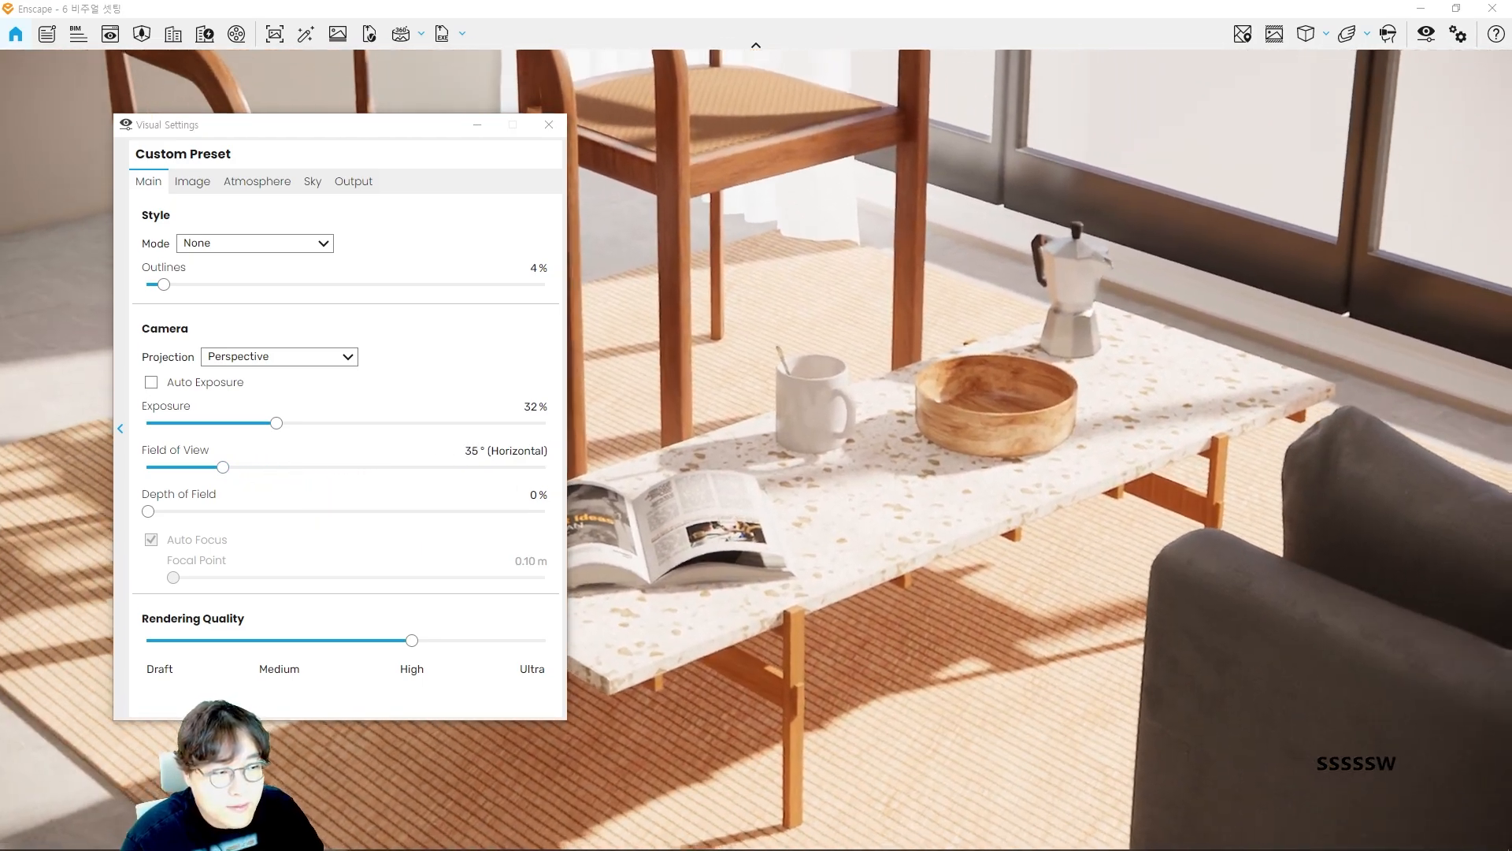
key(w)
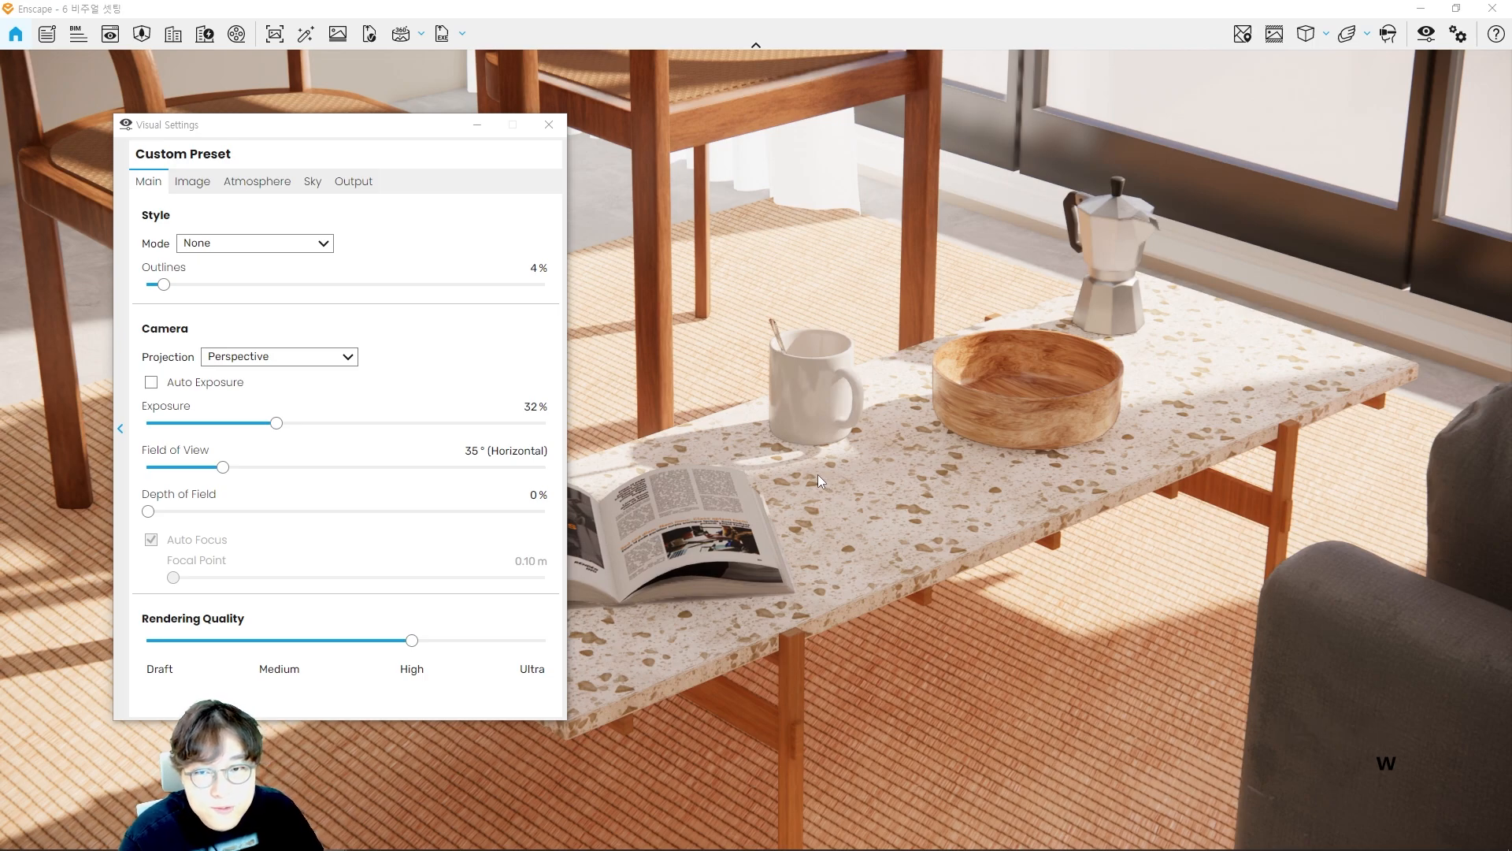
drag(375, 129, 309, 107)
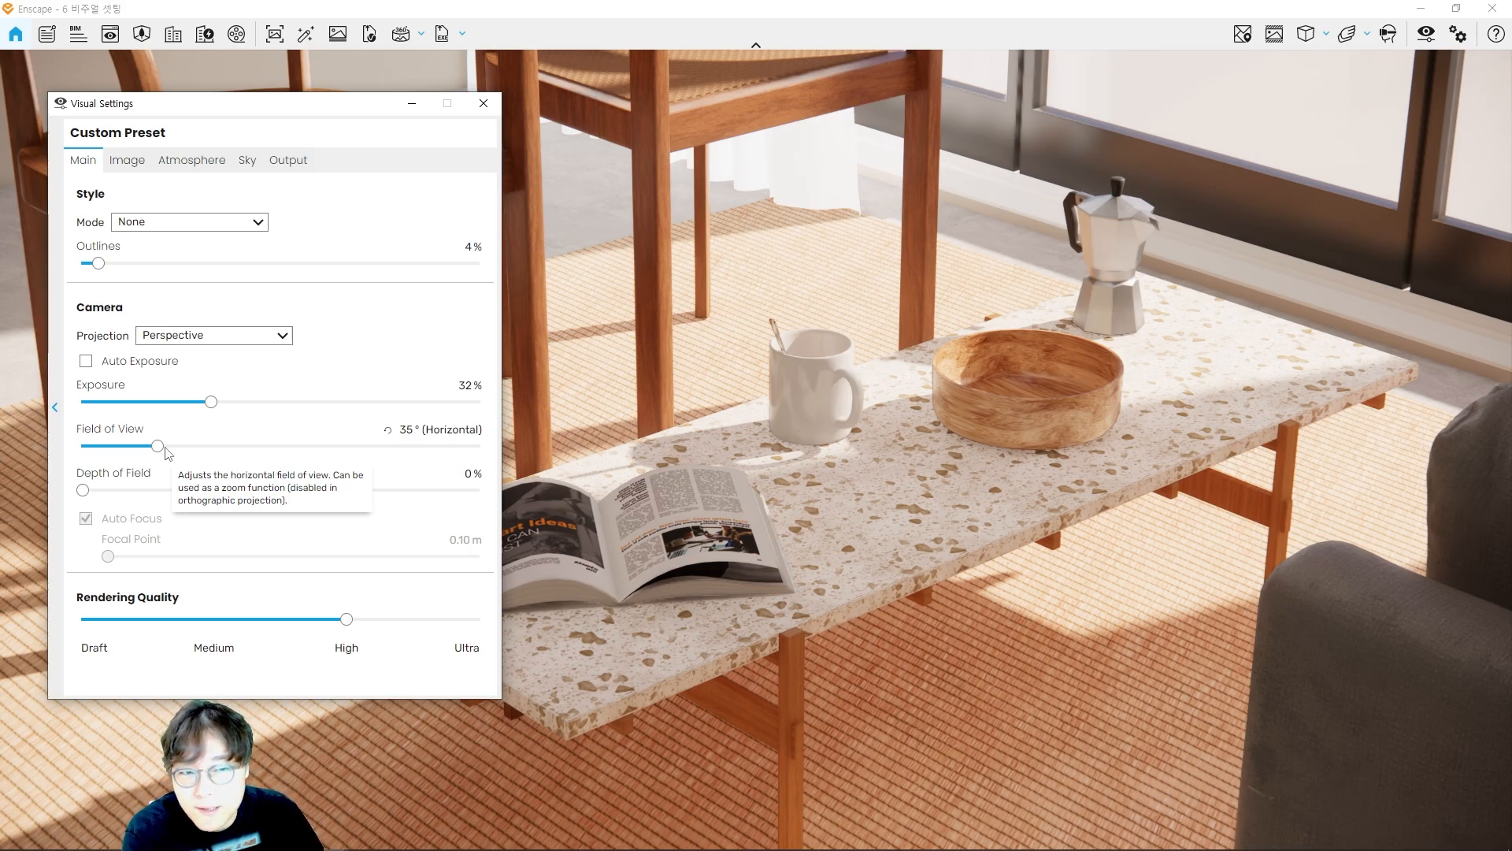
drag(166, 447, 205, 450)
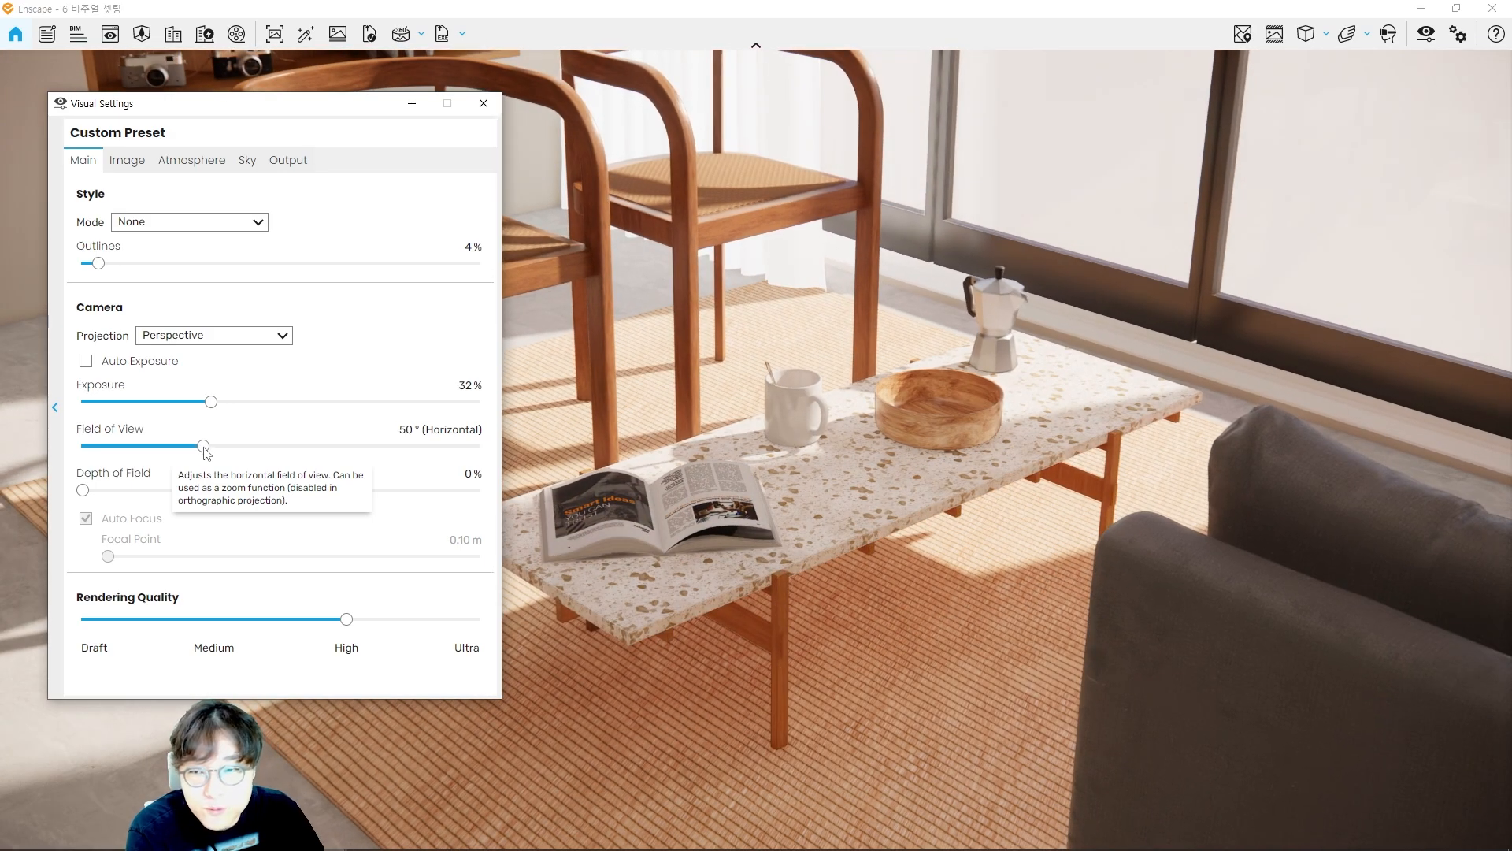
mouse_move(205, 450)
mouse_down()
mouse_move(359, 460)
mouse_move(181, 446)
mouse_up()
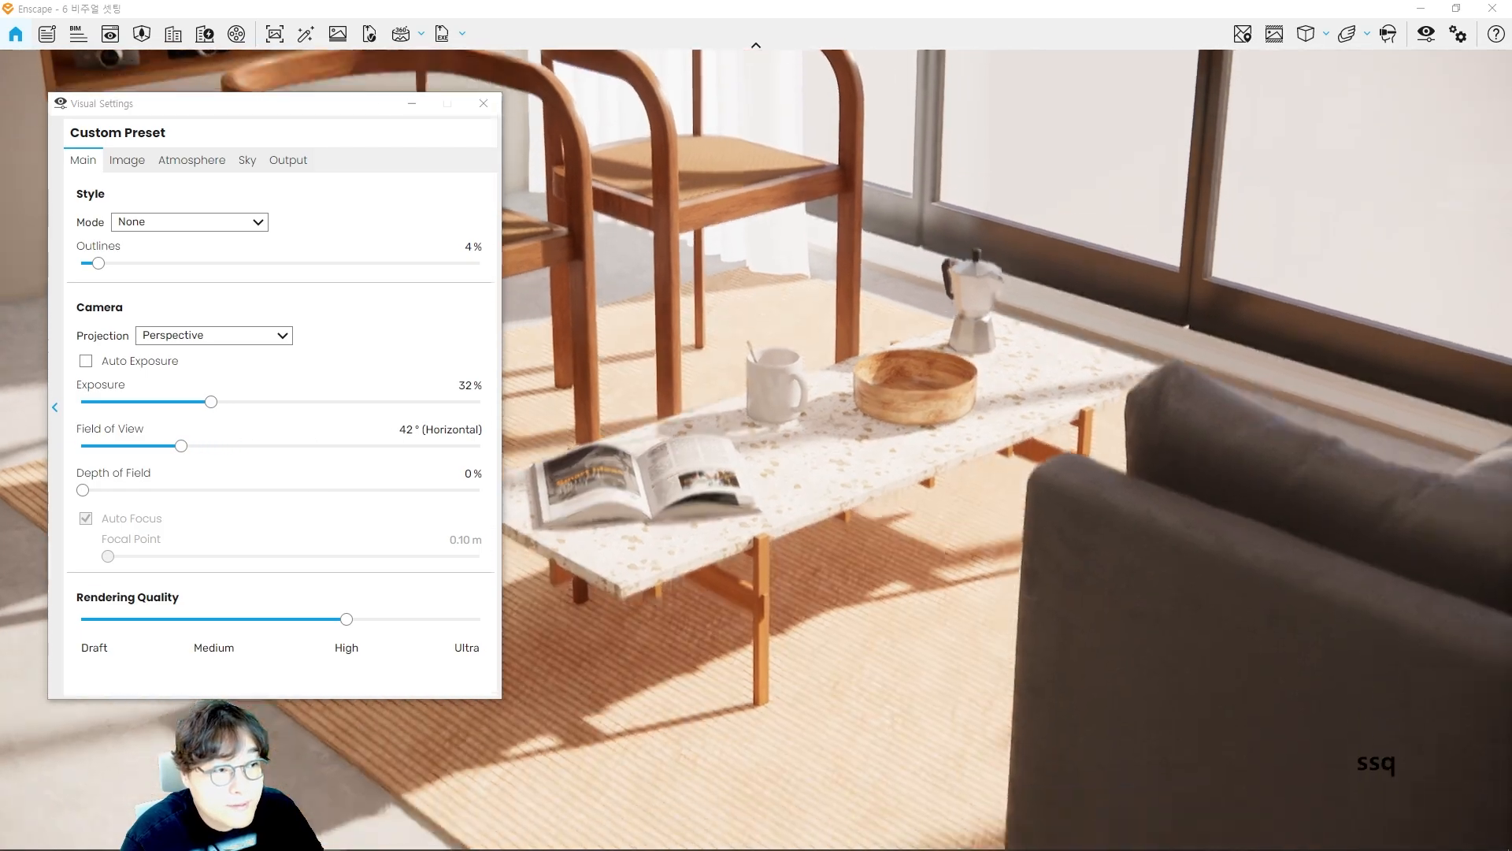
Step: Reframe the view closely on the open magazine, mug and wooden bowl on the coffee table
key(d)
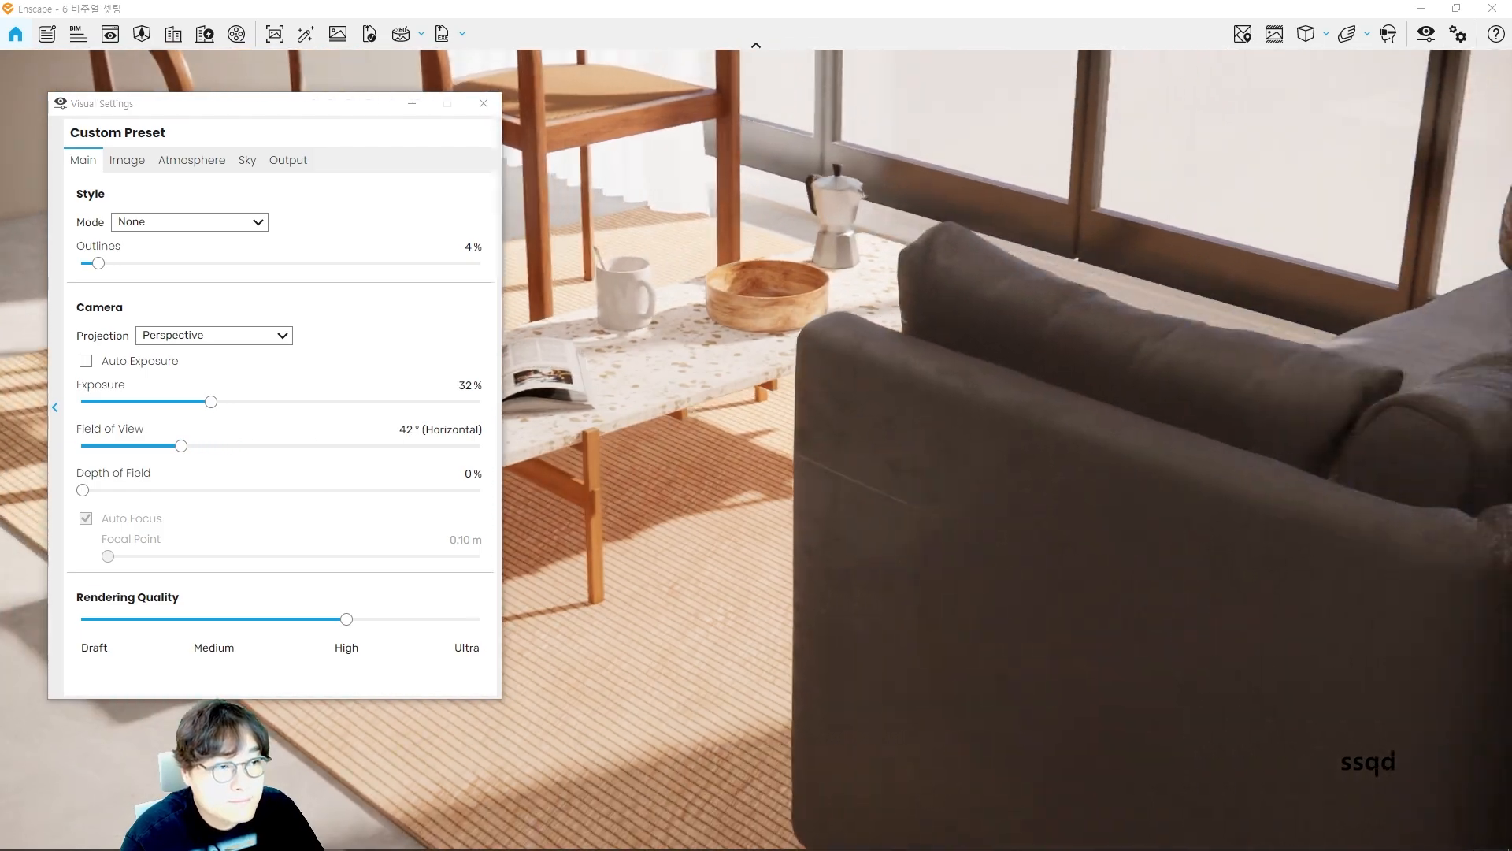
key(w)
key(a)
key(w)
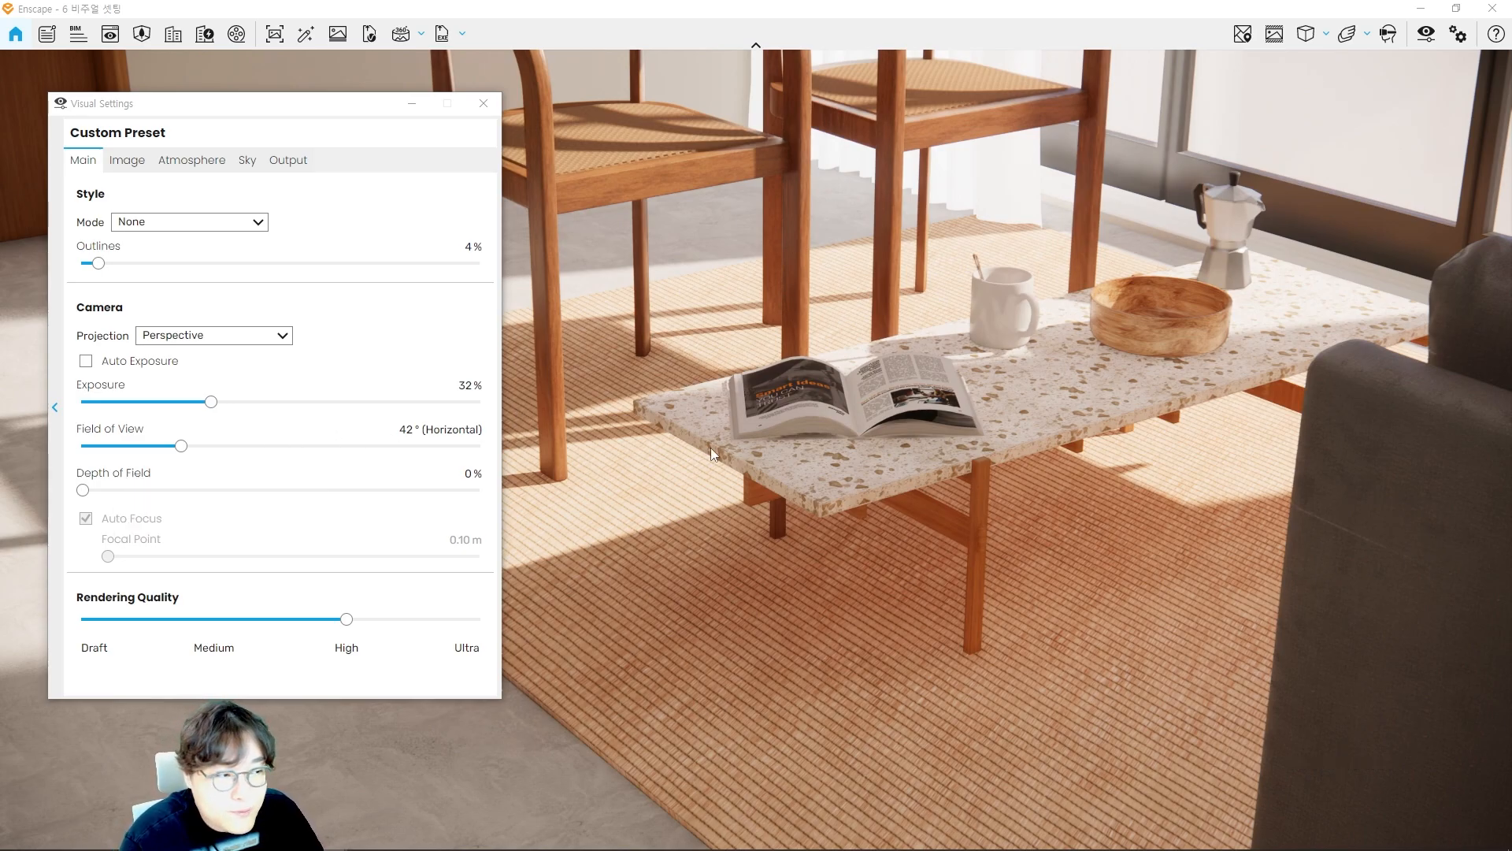
key(d)
key(w)
key(w)
key(w)
key(q)
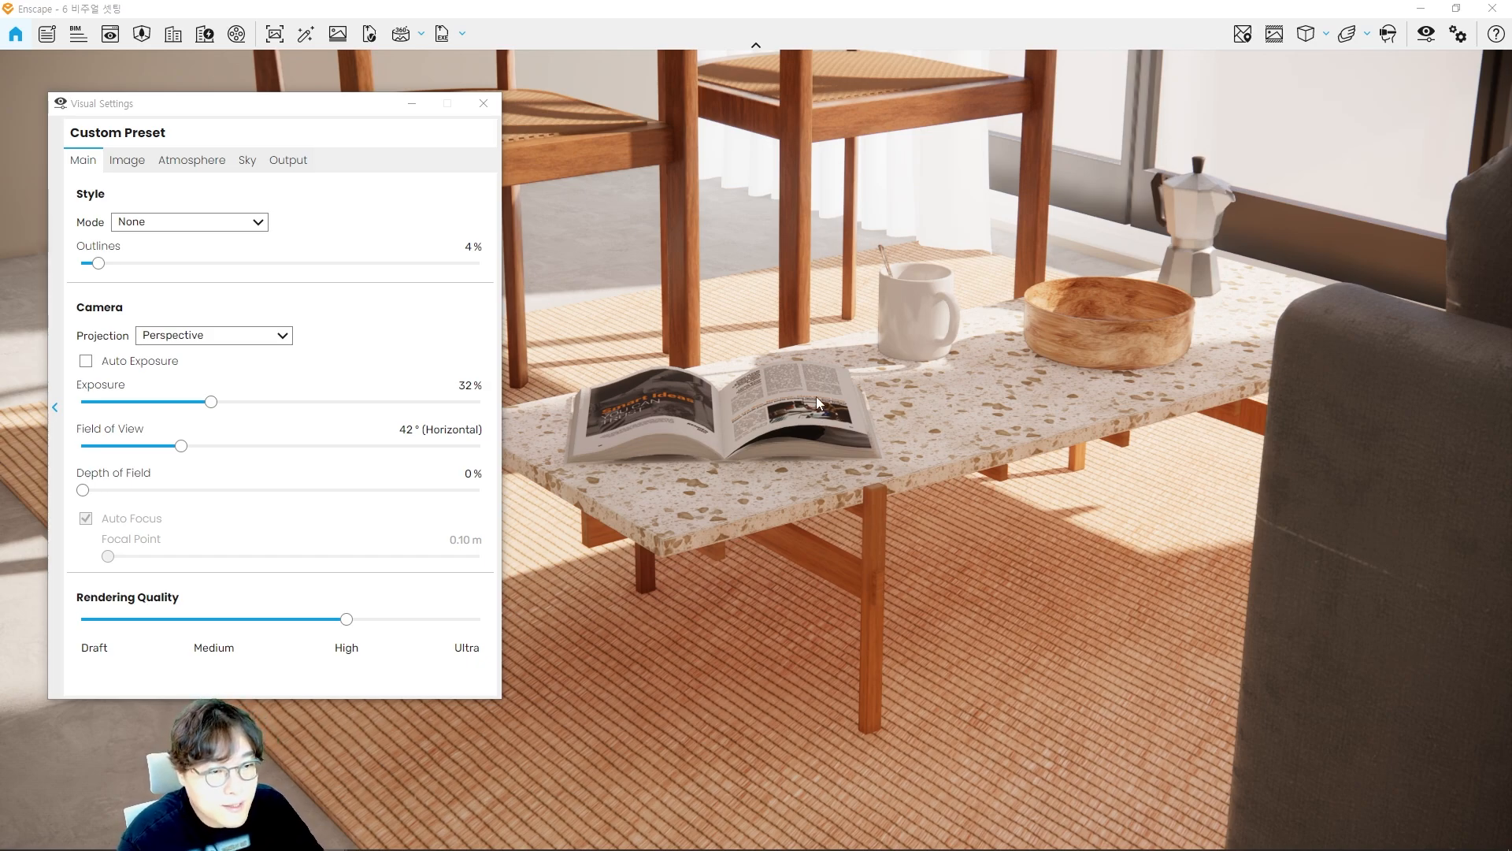
key(e)
key(e)
key(w)
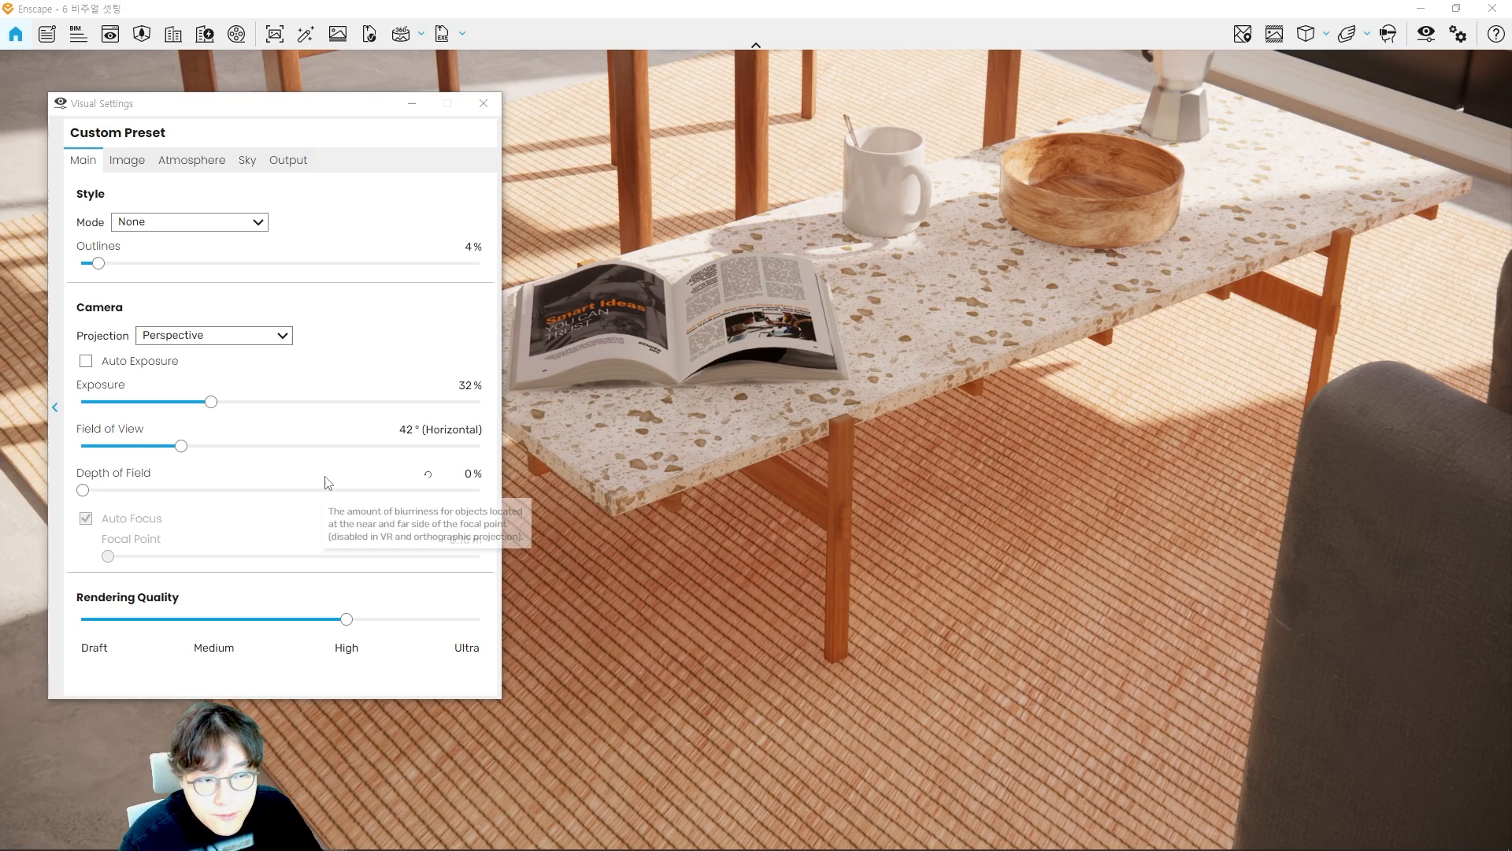
drag(491, 491, 436, 470)
key(Escape)
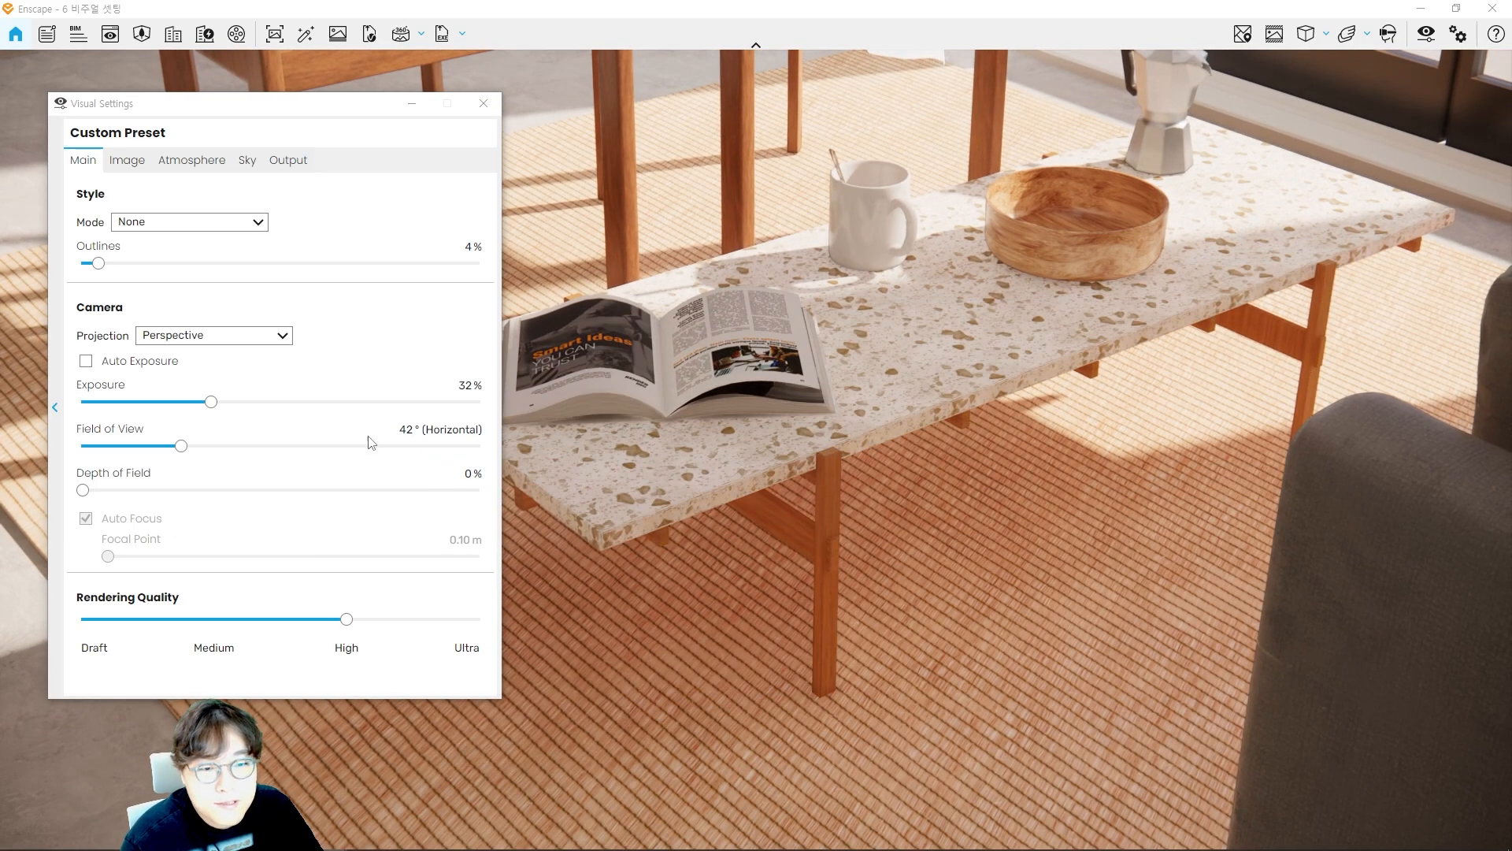
Step: Raise the Depth of Field to 40% and move the Visual Settings window clear of the magazine
click(91, 492)
drag(93, 497, 225, 504)
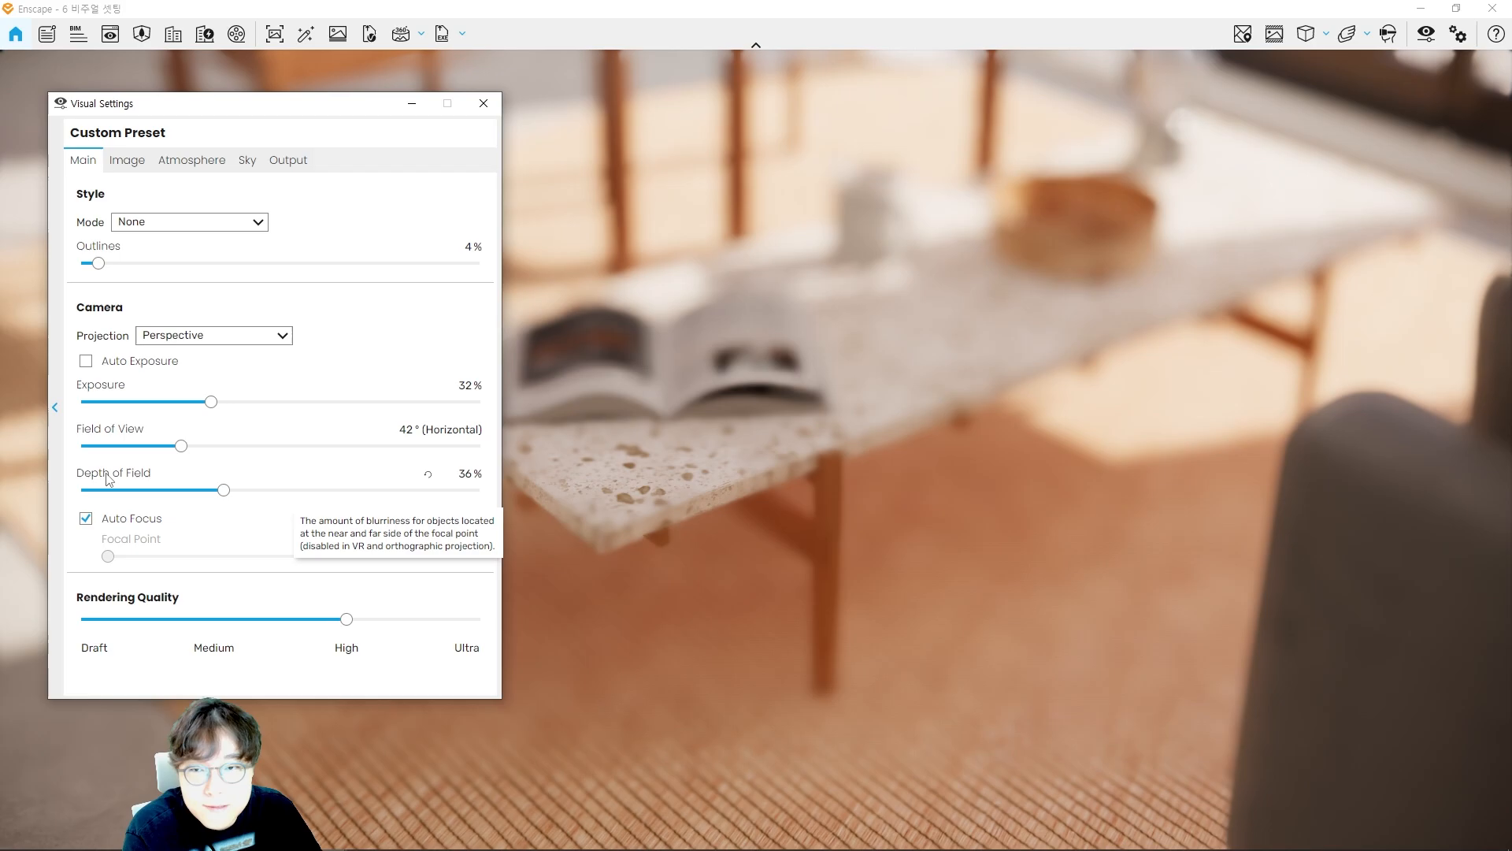
mouse_move(218, 490)
mouse_down()
mouse_move(307, 490)
mouse_move(244, 490)
mouse_up()
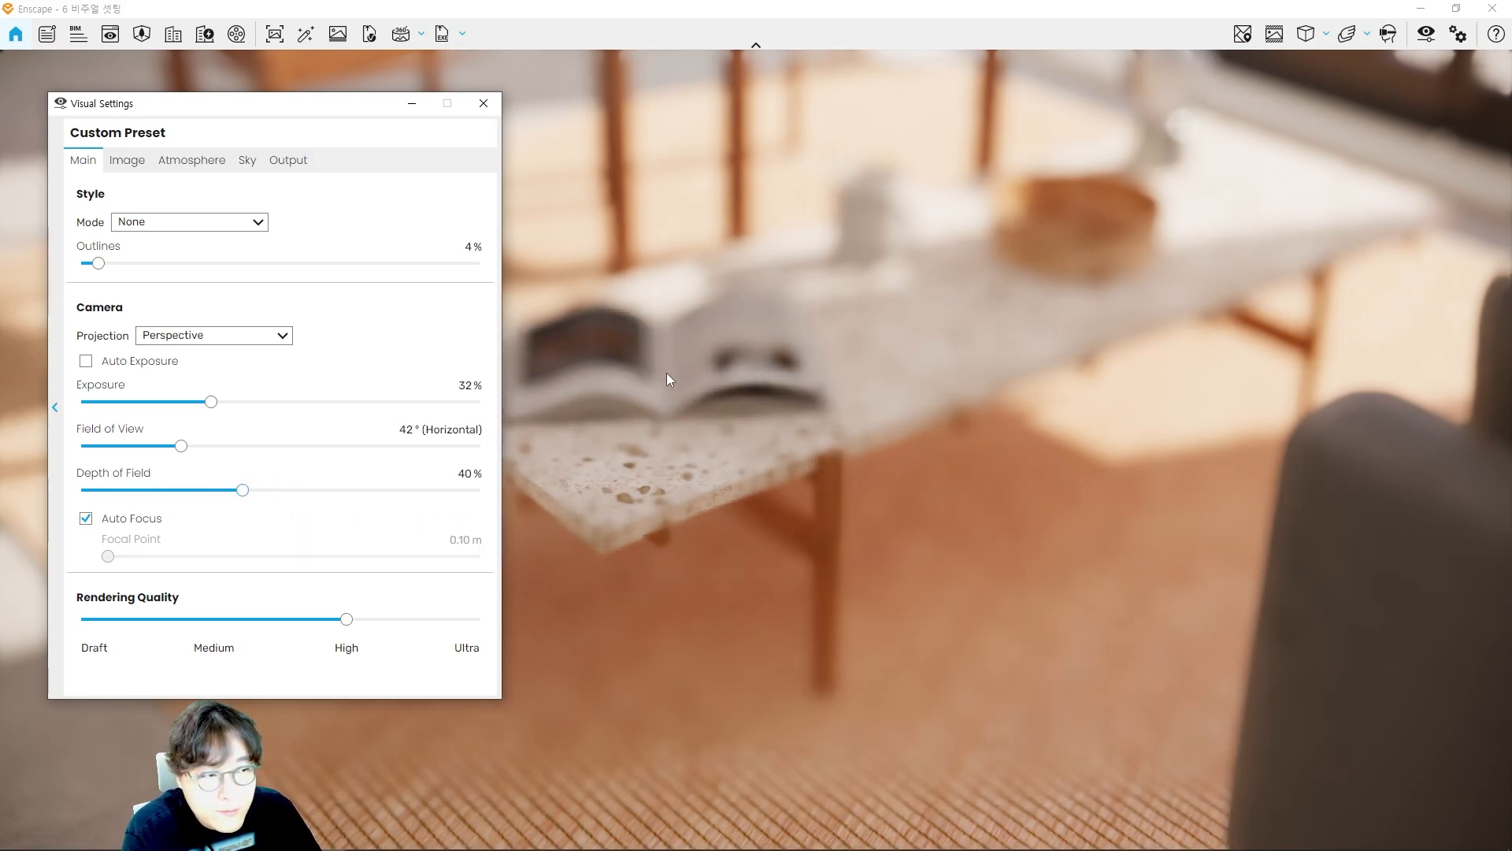
drag(349, 114, 321, 95)
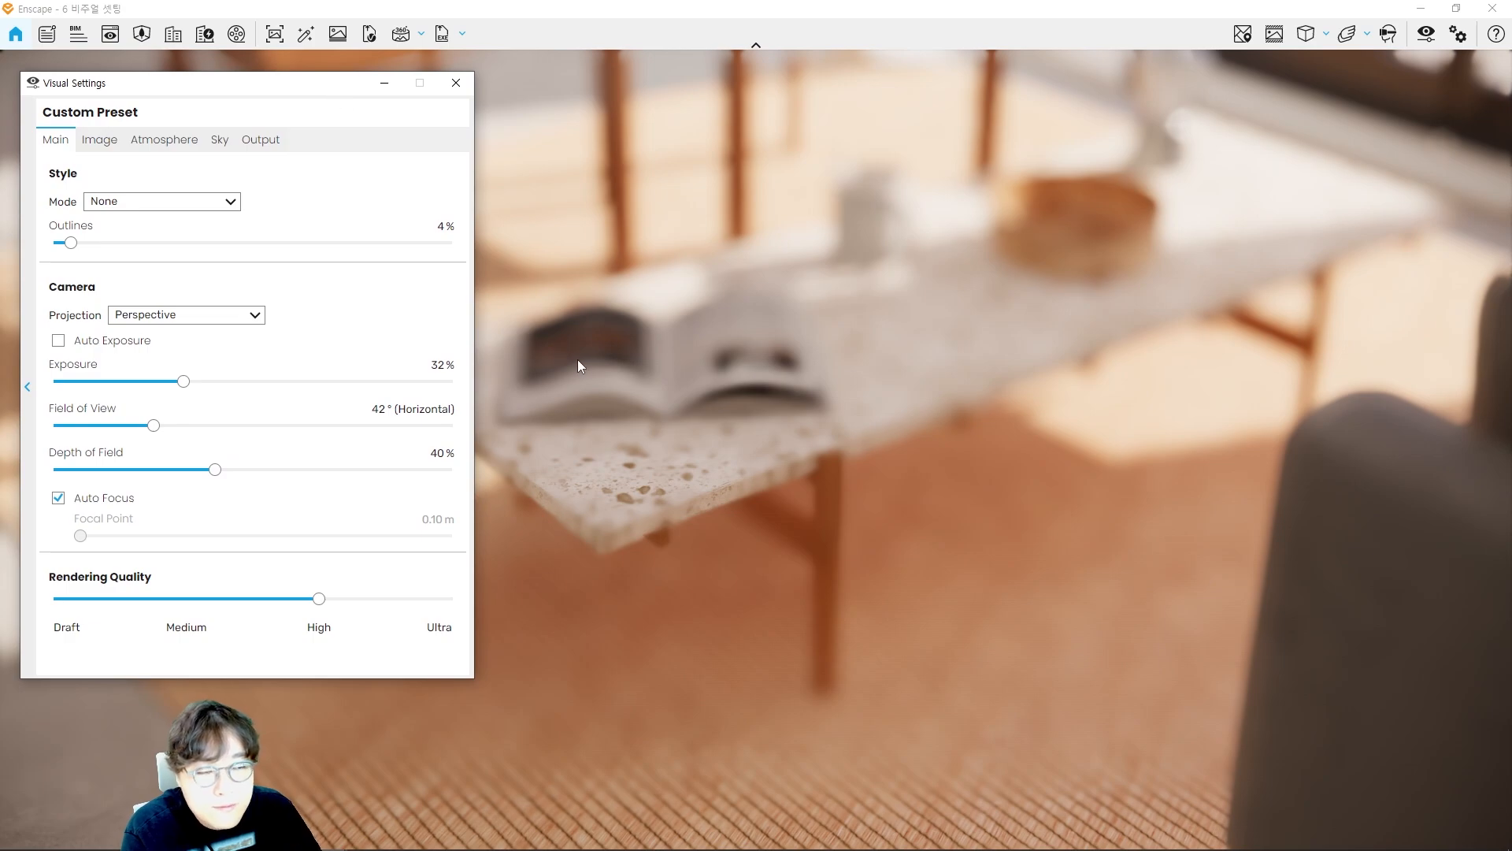
Step: Disable Auto Focus, set the Focal Point to 1.84 m on the magazine and reduce the Depth of Field to 15%
click(632, 362)
key(a)
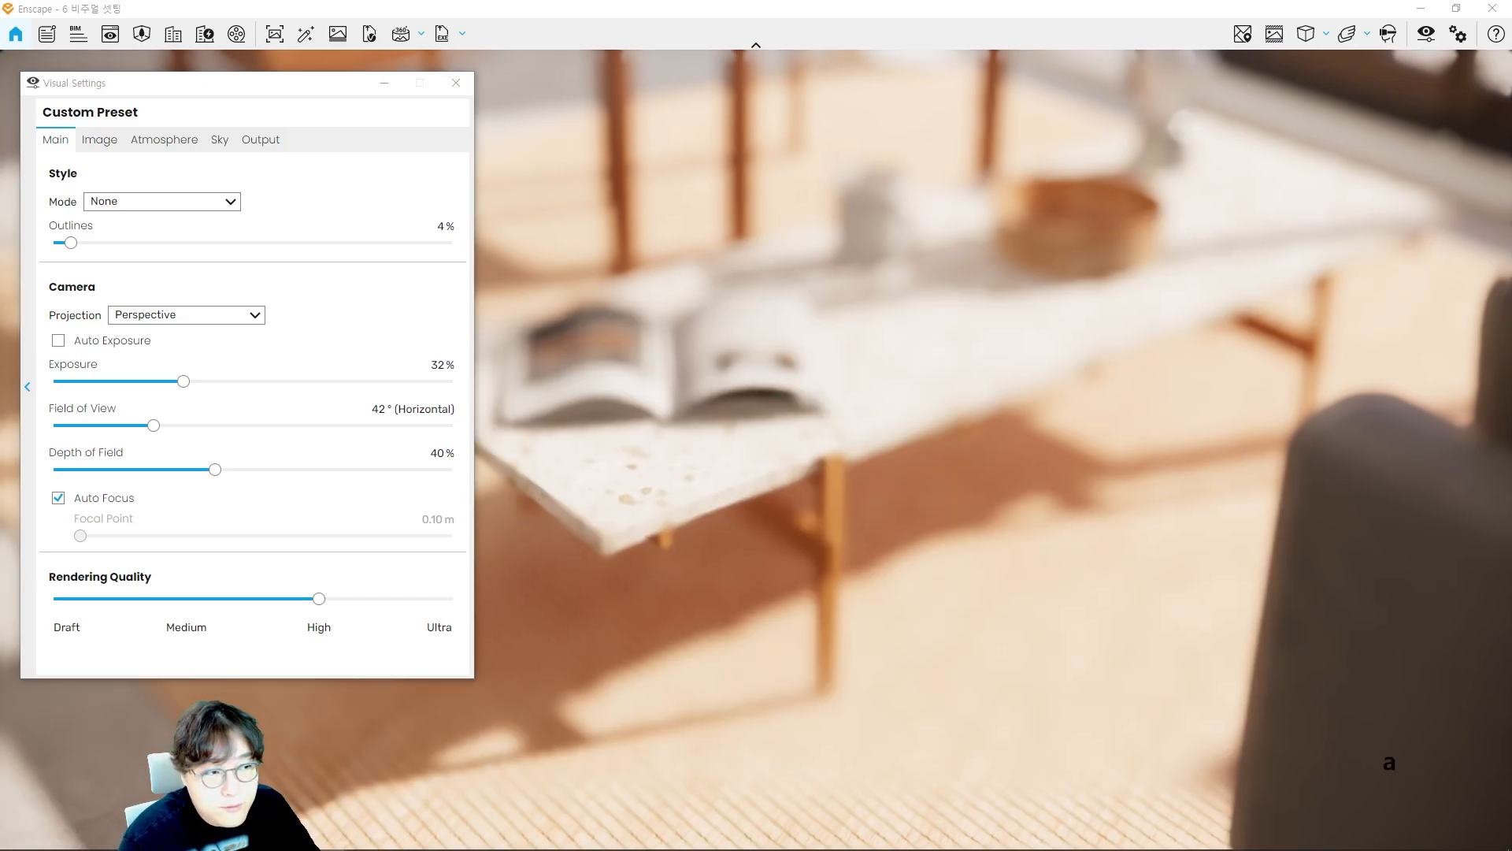
key(e)
key(w)
key(a)
key(w)
key(s)
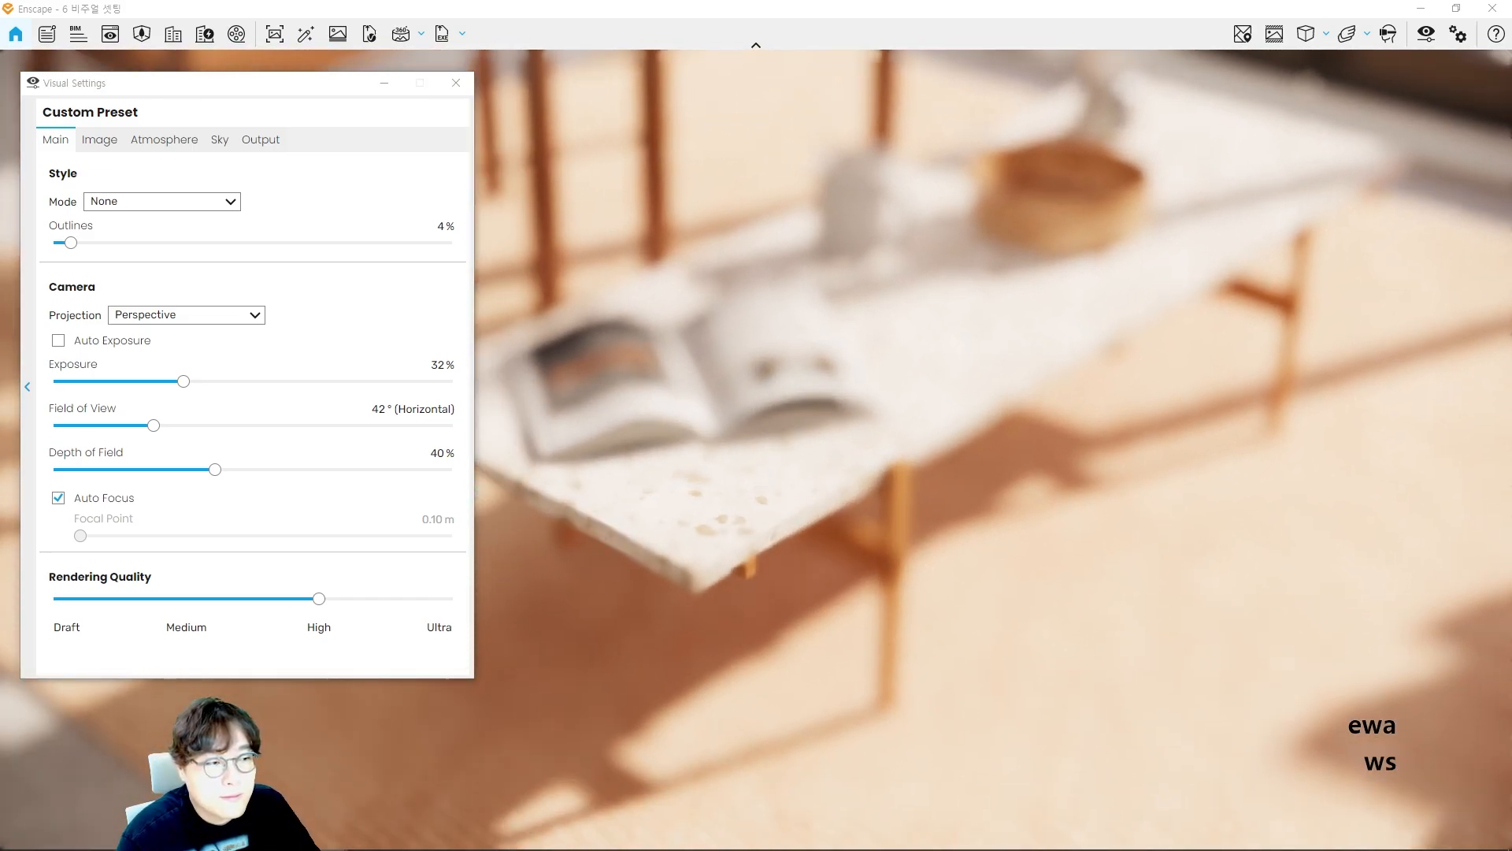
key(s)
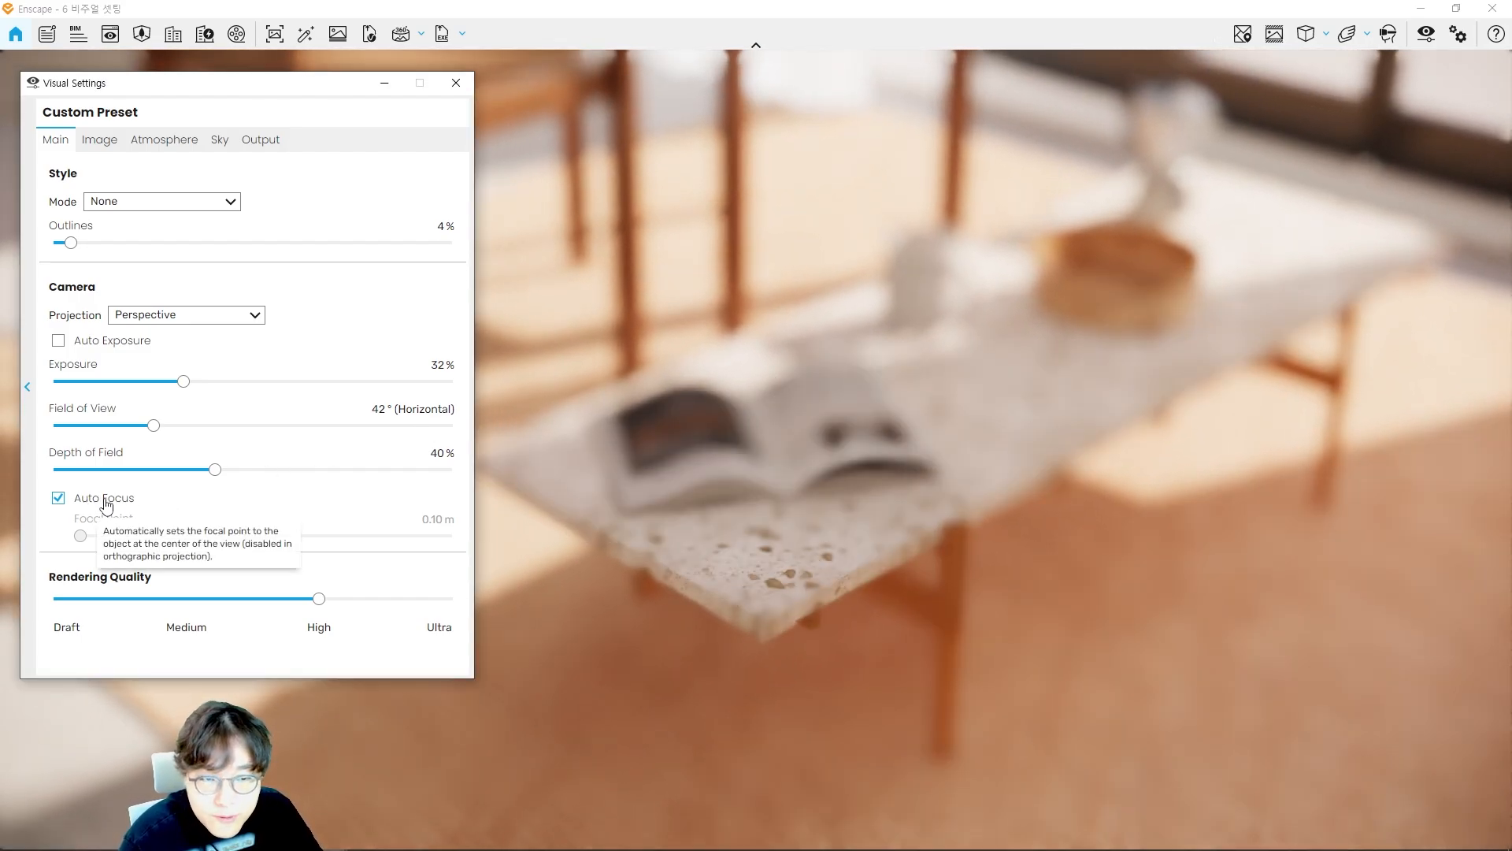
click(107, 504)
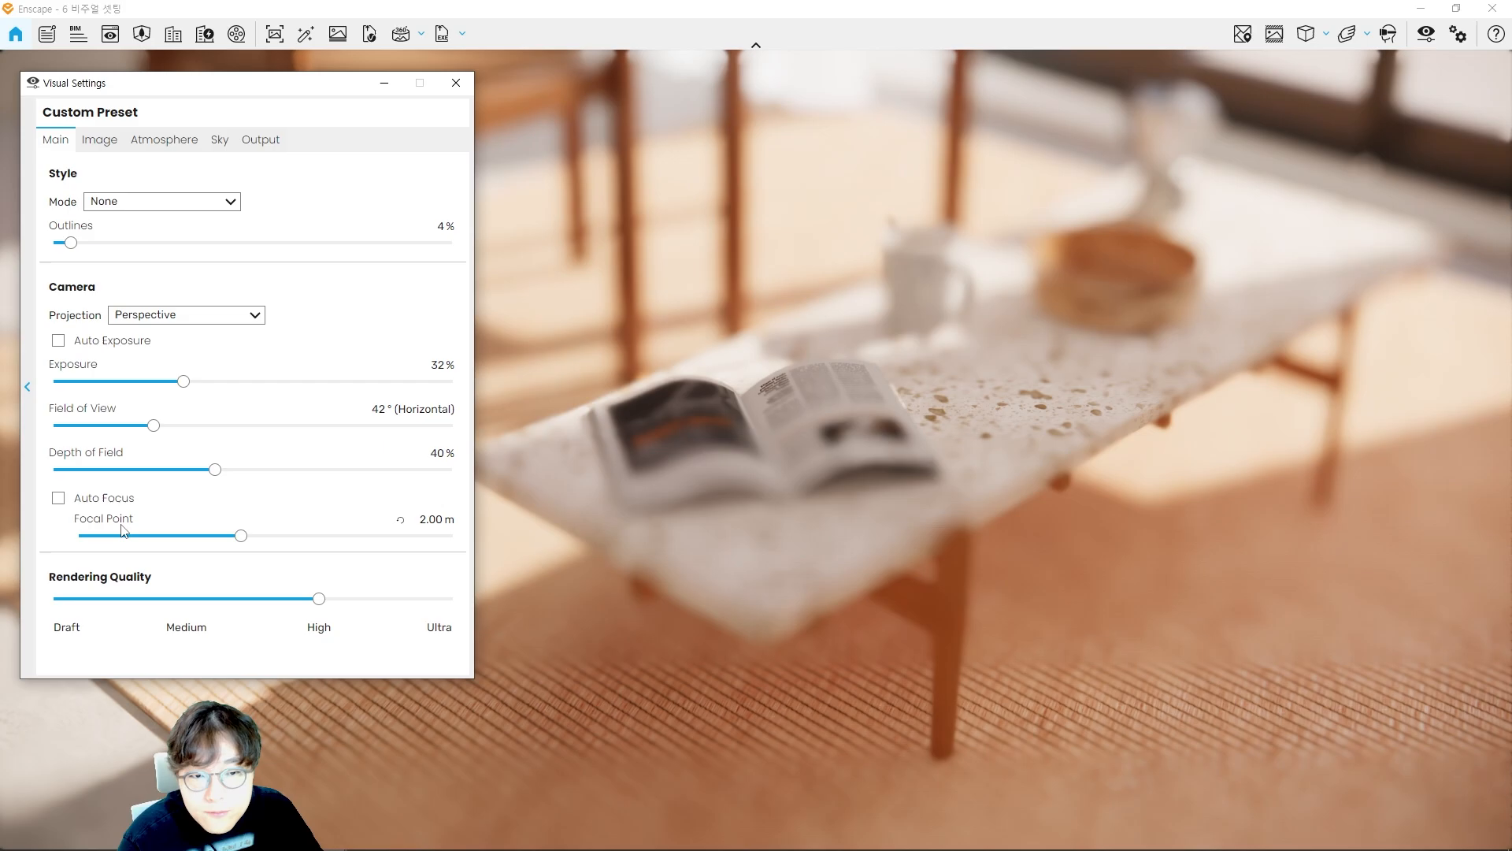
drag(241, 535, 237, 538)
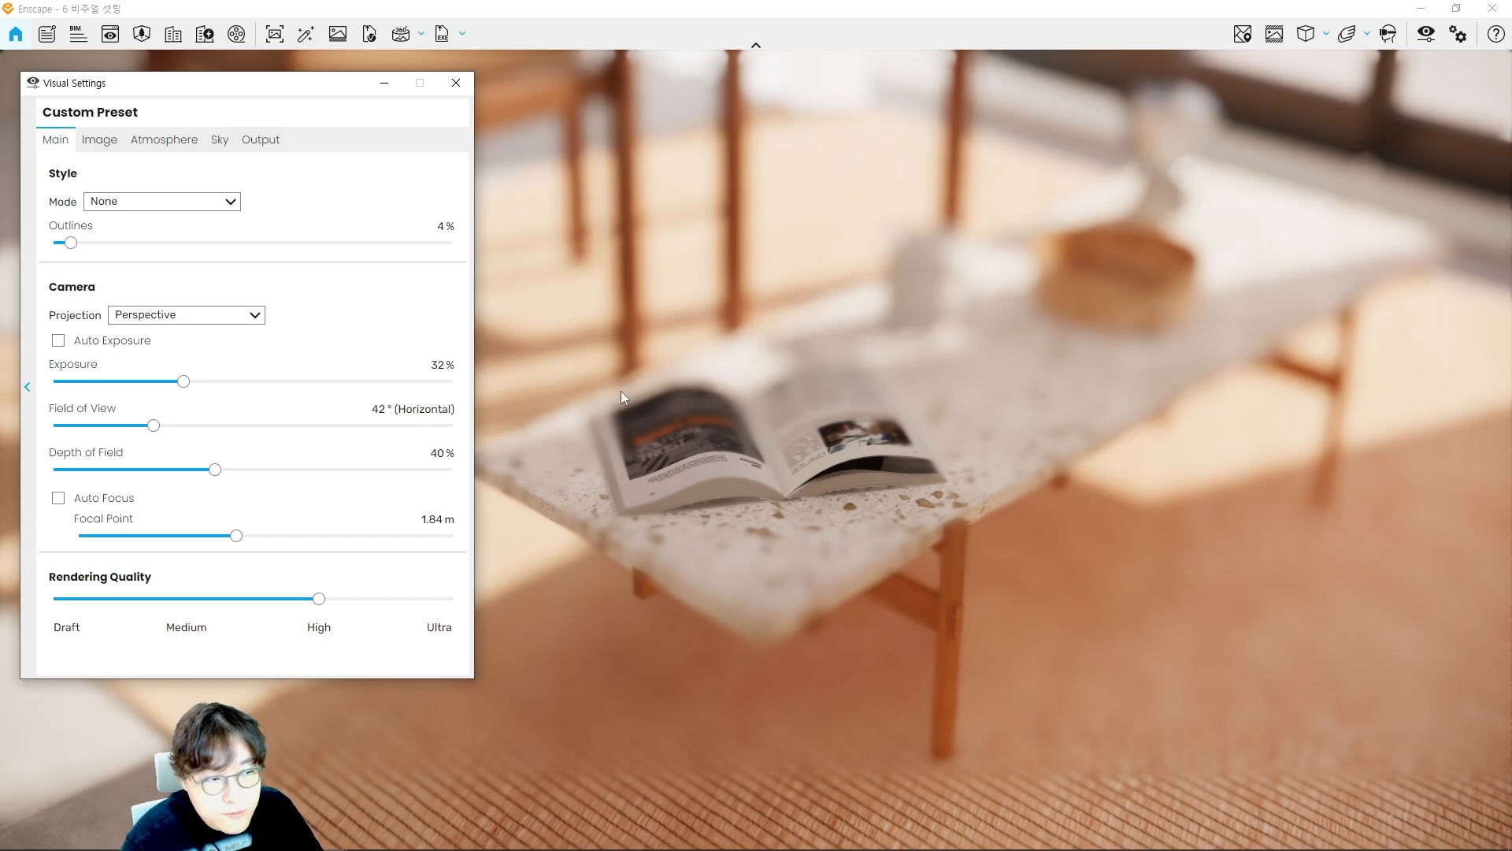
drag(213, 470, 116, 475)
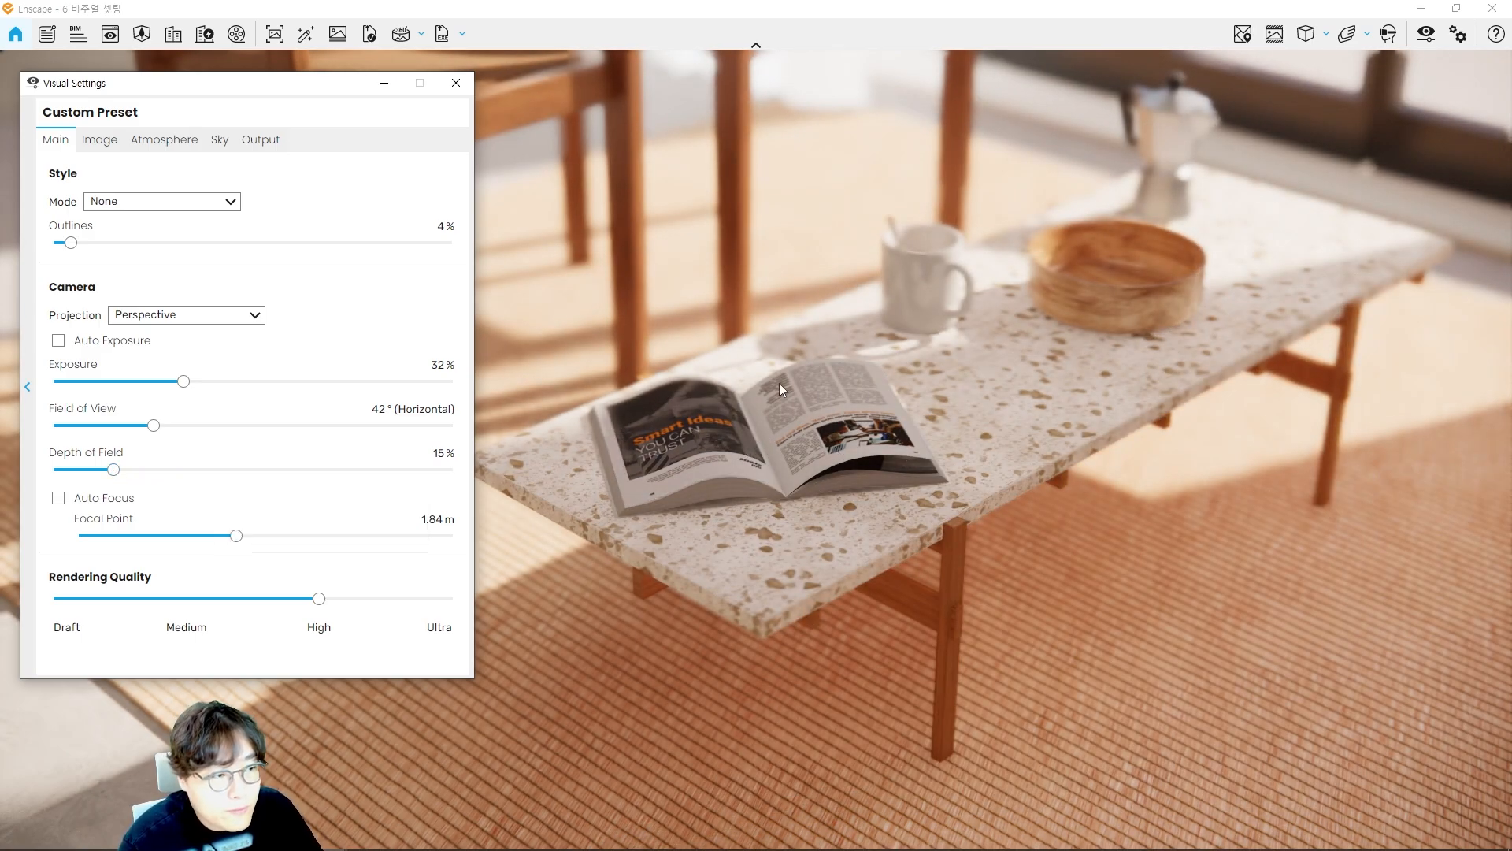
mouse_move(838, 455)
mouse_down()
mouse_move(571, 455)
mouse_move(803, 494)
mouse_up()
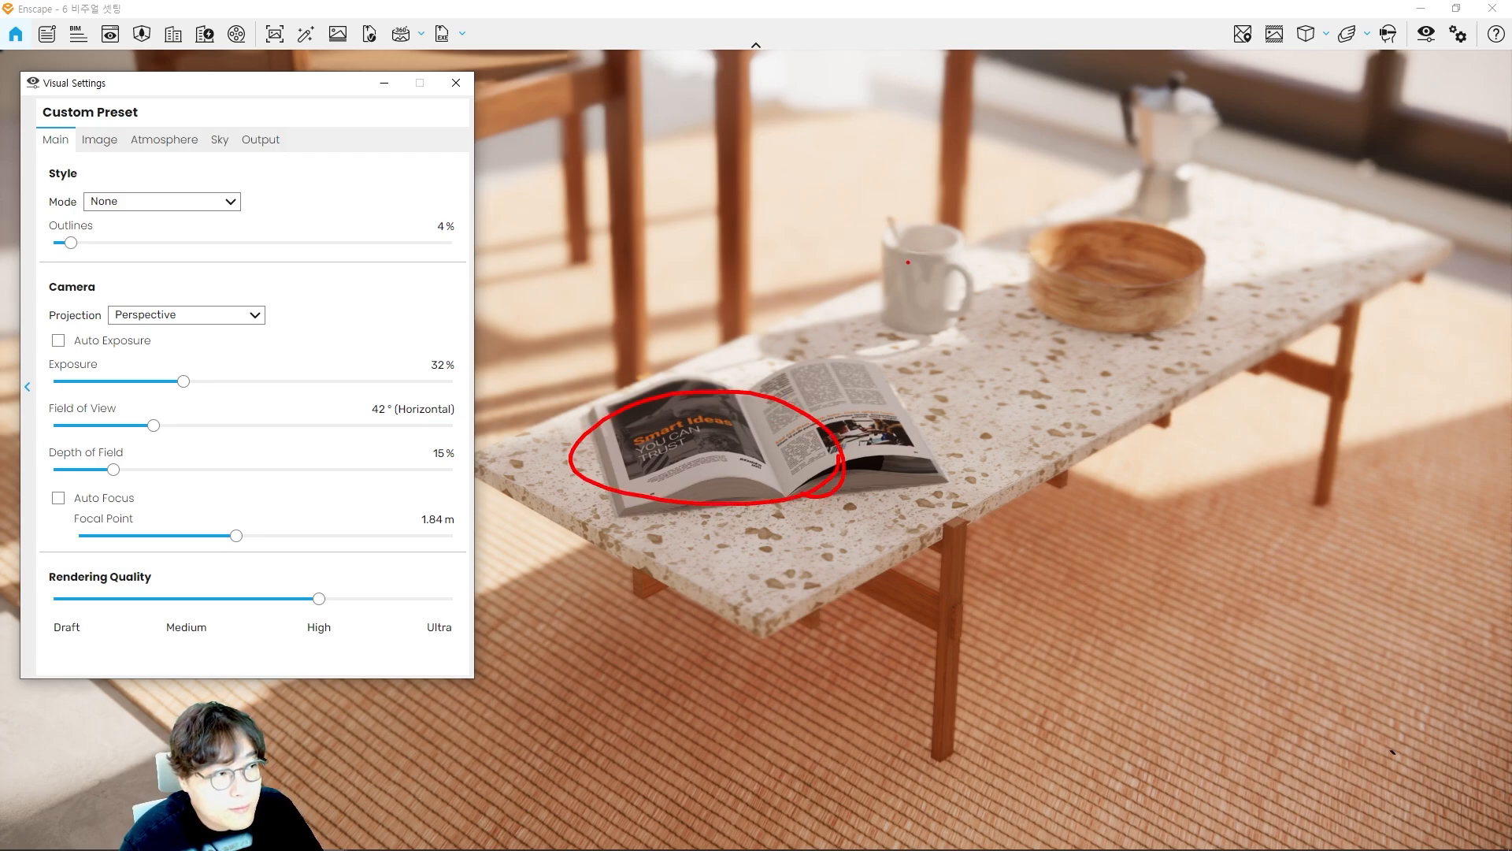
mouse_move(963, 258)
mouse_down()
mouse_move(1014, 71)
mouse_move(1005, 191)
mouse_up()
drag(1165, 192, 1027, 207)
key(Escape)
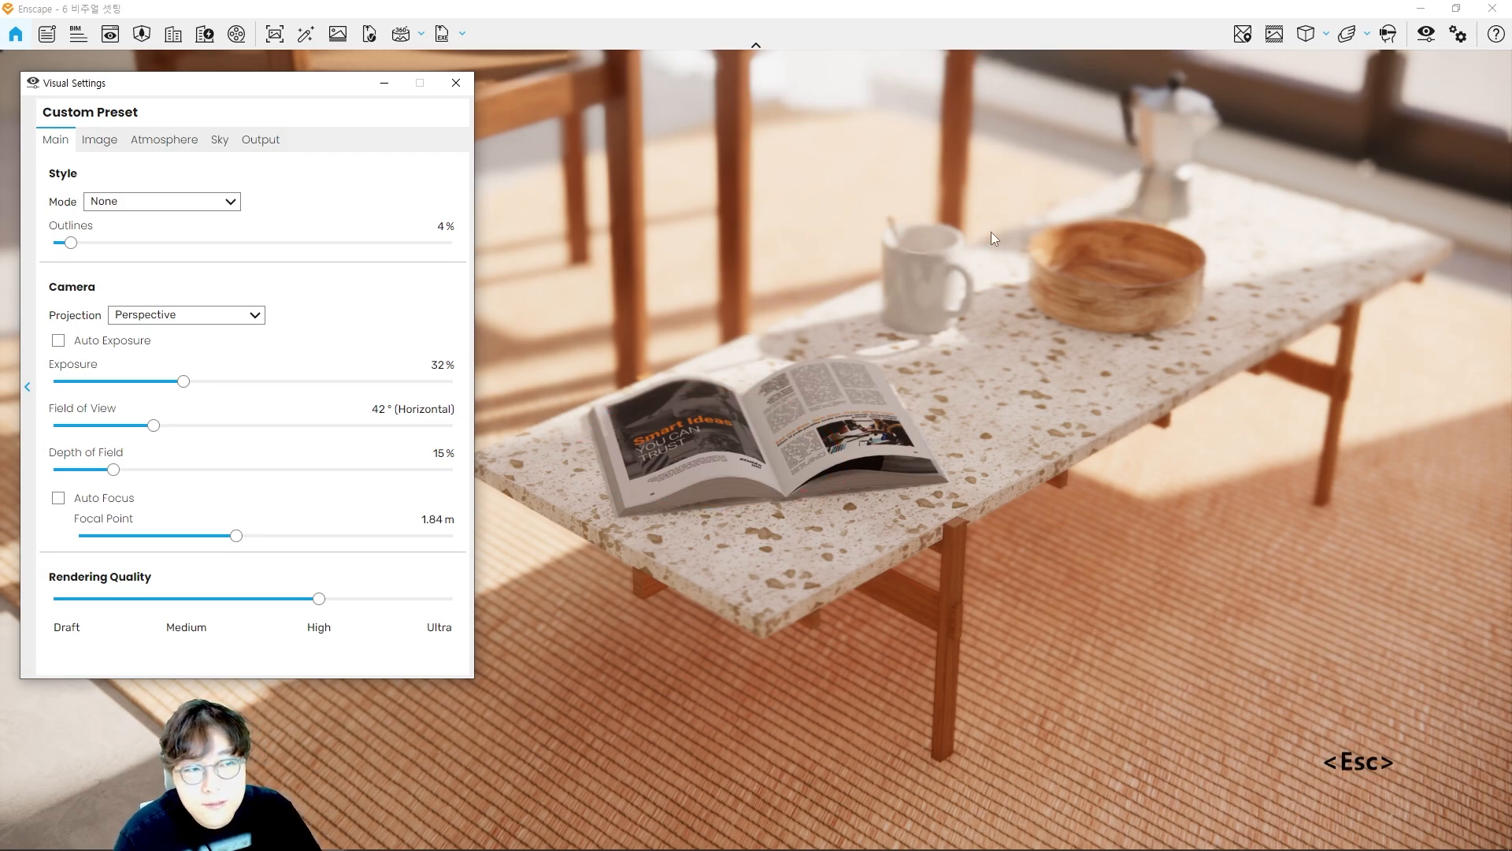
mouse_move(39, 438)
ctrl+mouse_down()
mouse_move(488, 485)
mouse_move(509, 438)
ctrl+mouse_up()
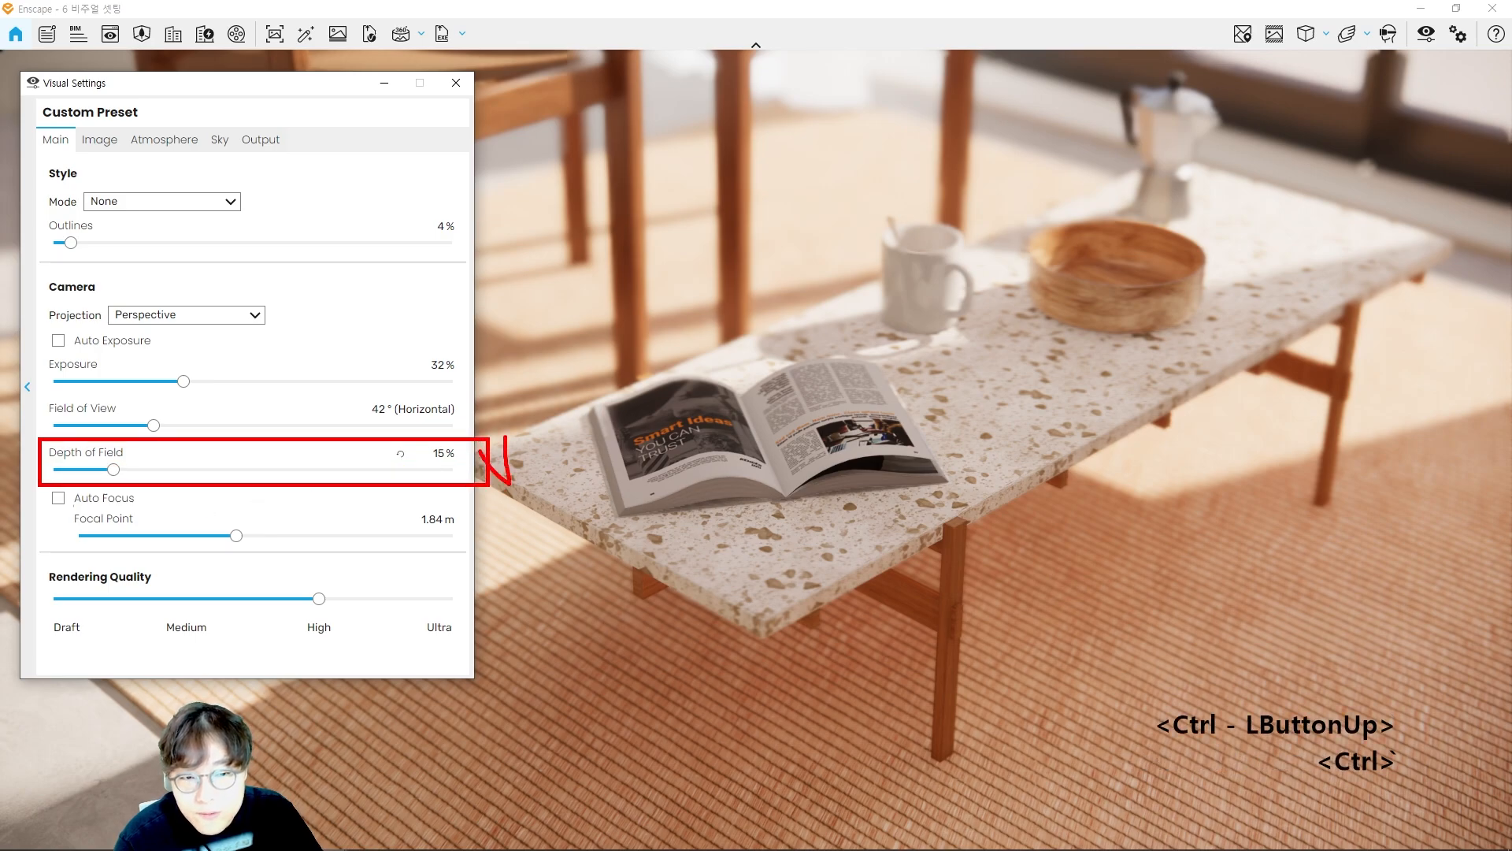
mouse_move(59, 505)
ctrl+mouse_down()
mouse_move(480, 549)
mouse_move(437, 538)
mouse_move(483, 464)
ctrl+mouse_up()
key(Escape)
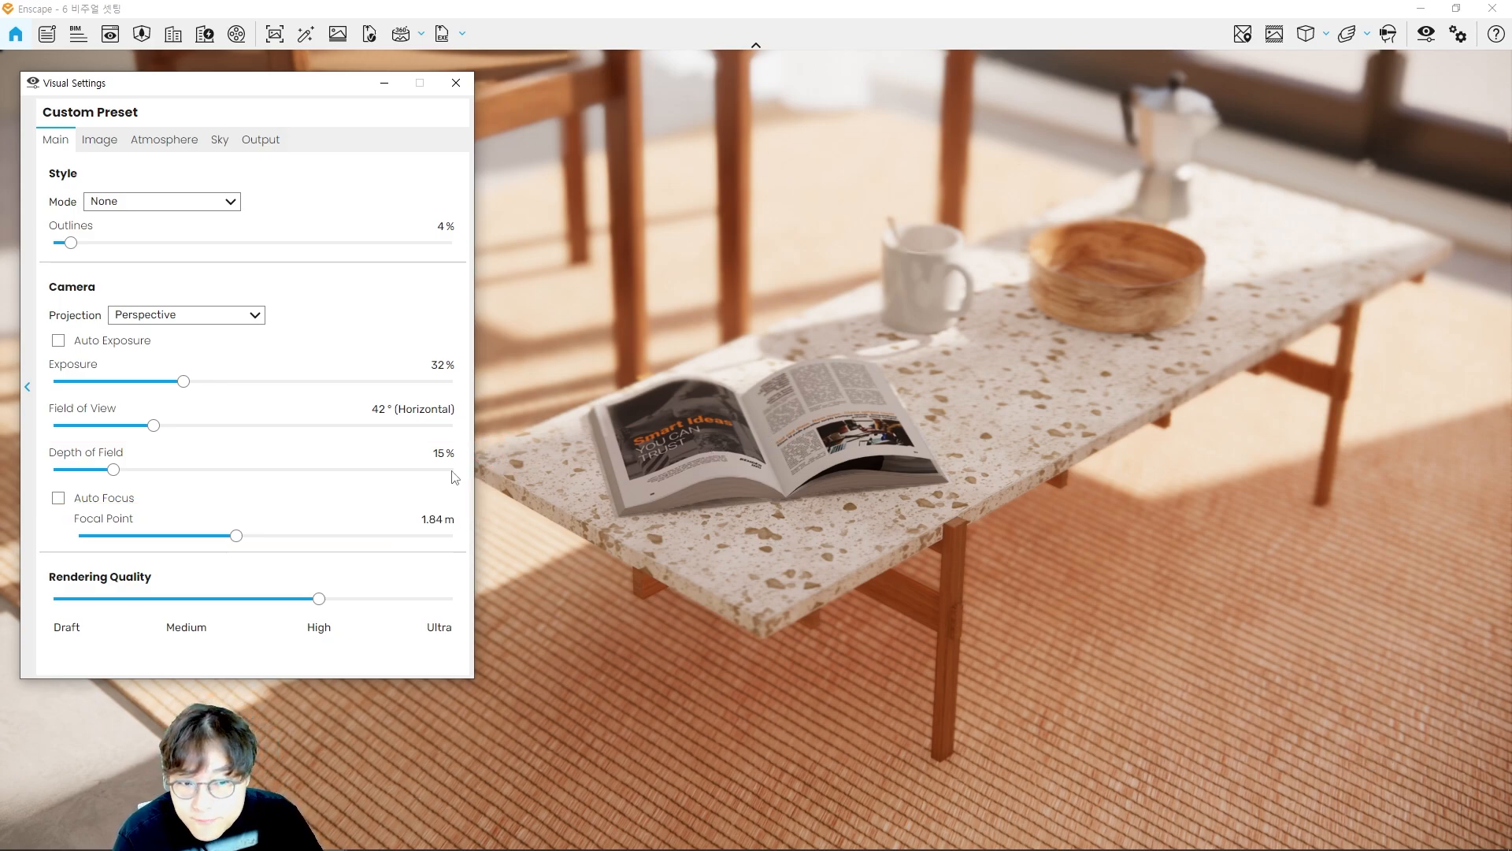
Step: Compare the table close-up at Medium and Draft Rendering Quality, and set the quality to Ultra
mouse_move(103, 582)
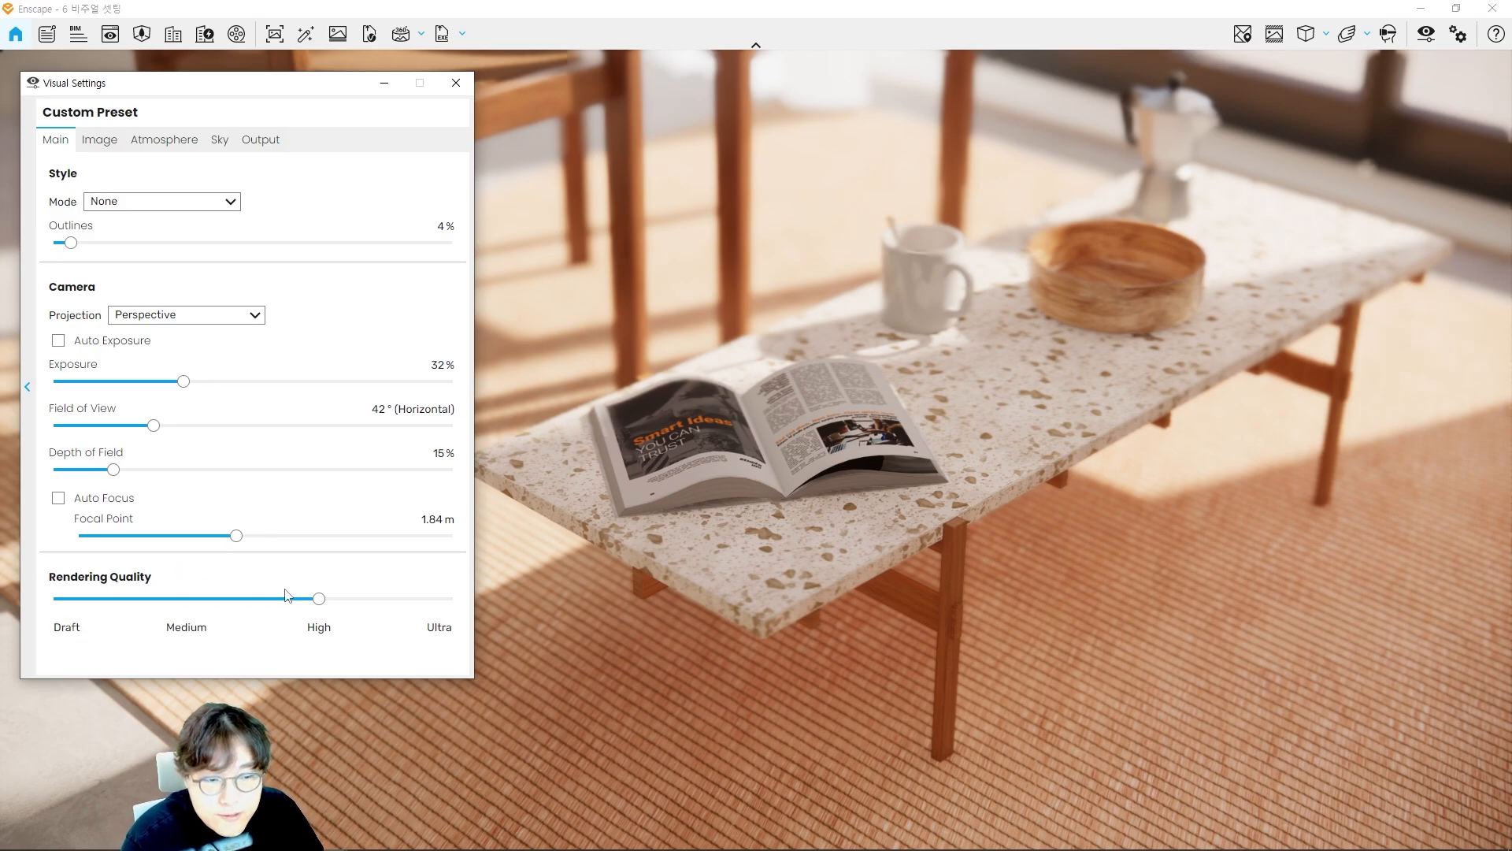
drag(320, 605, 187, 602)
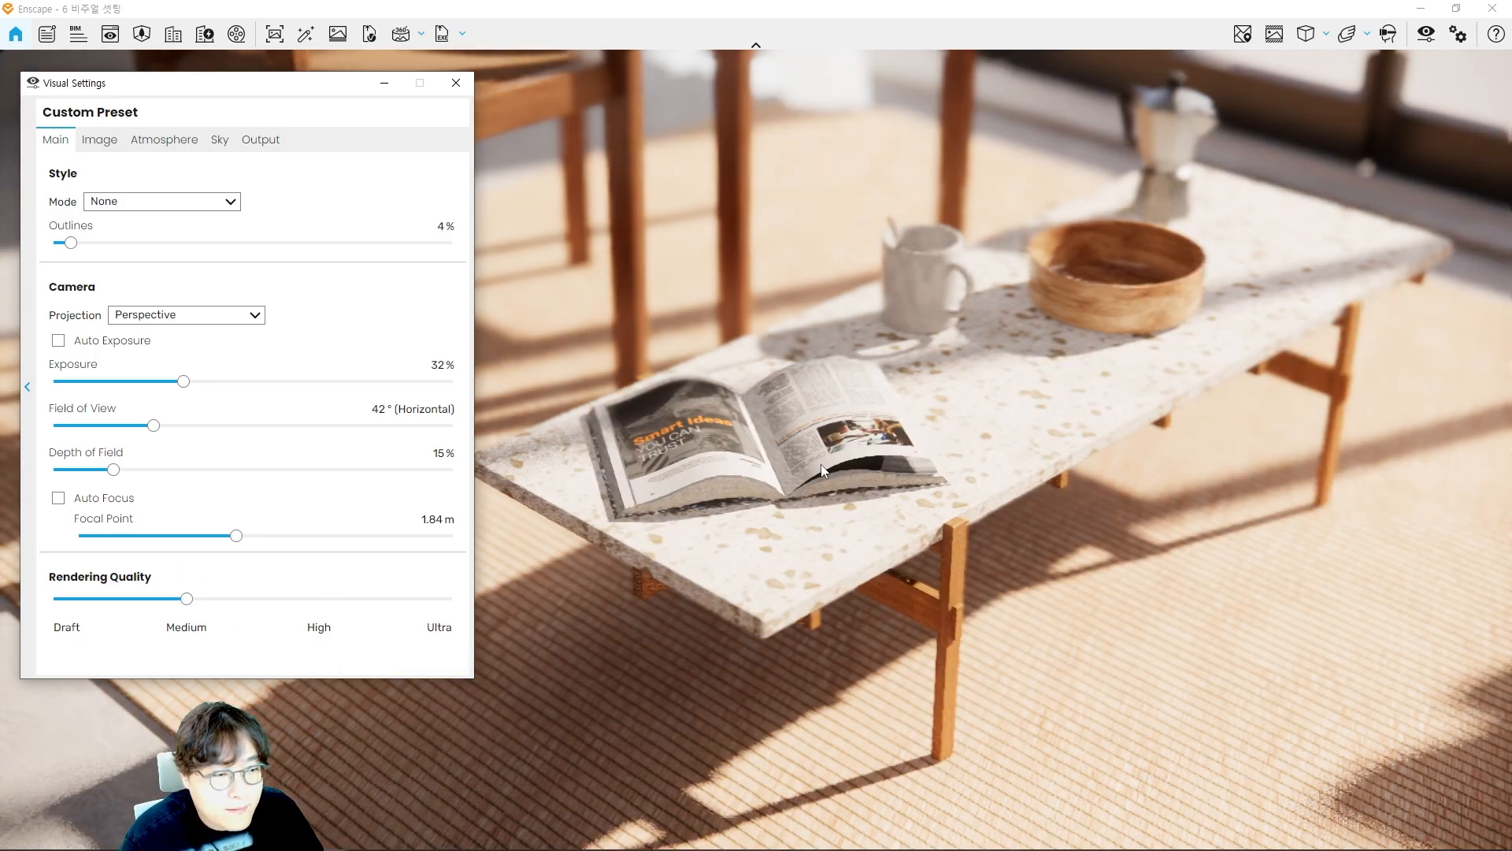
click(824, 459)
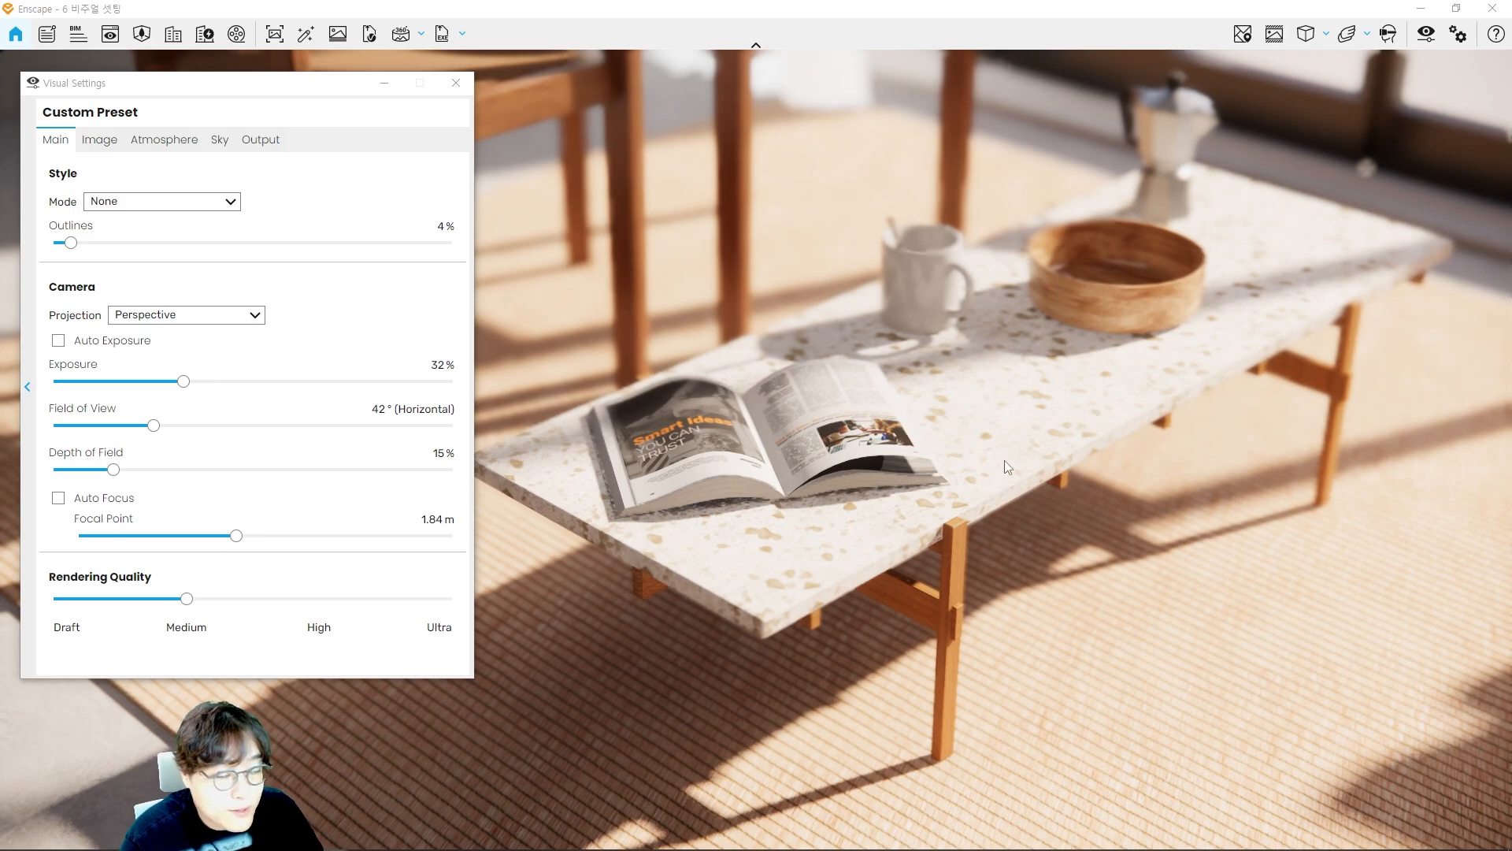
drag(188, 602, 89, 608)
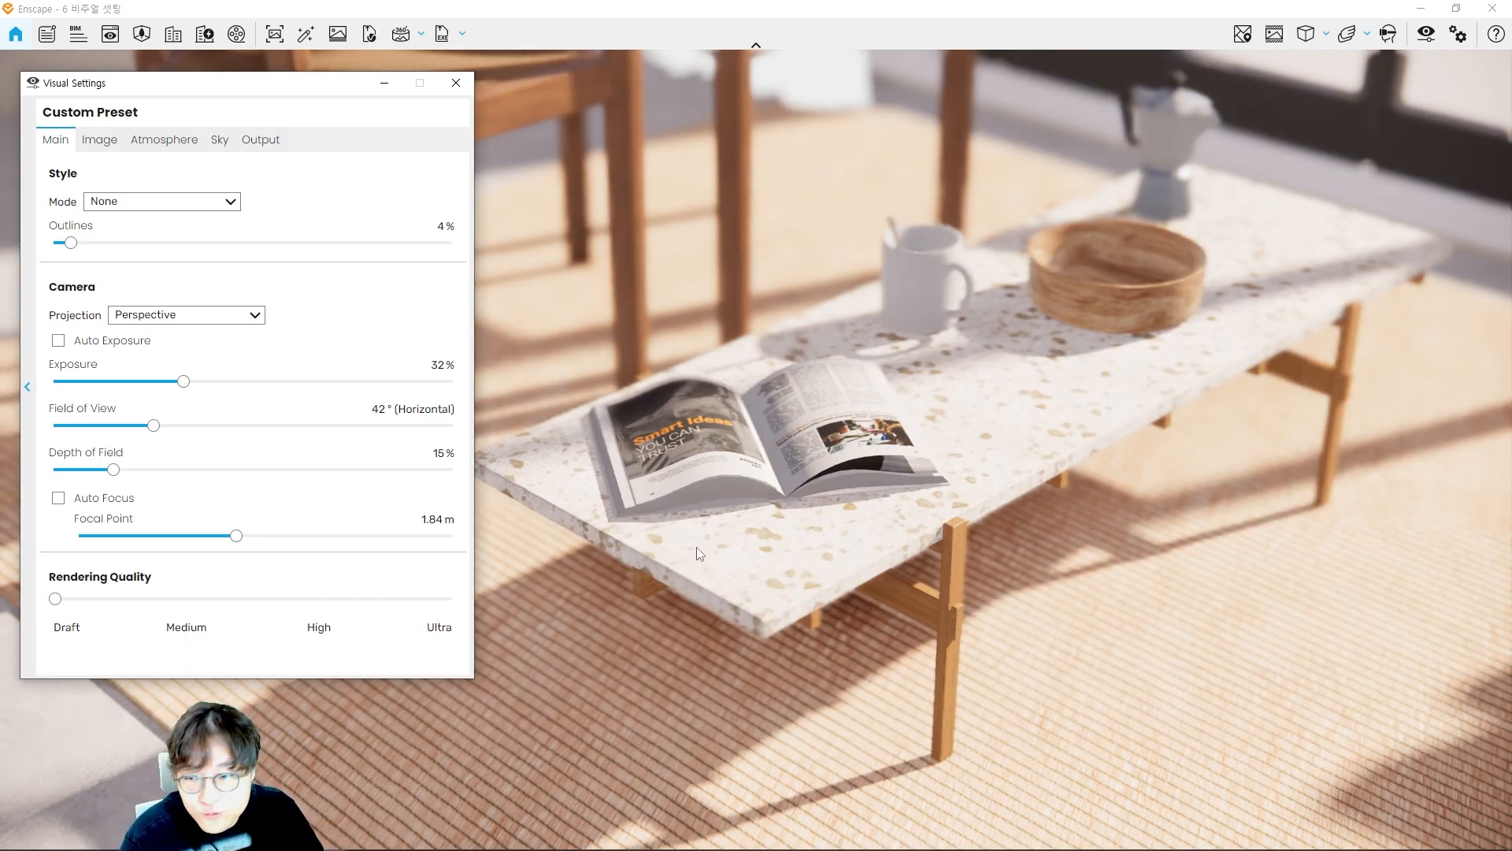
drag(56, 599, 451, 598)
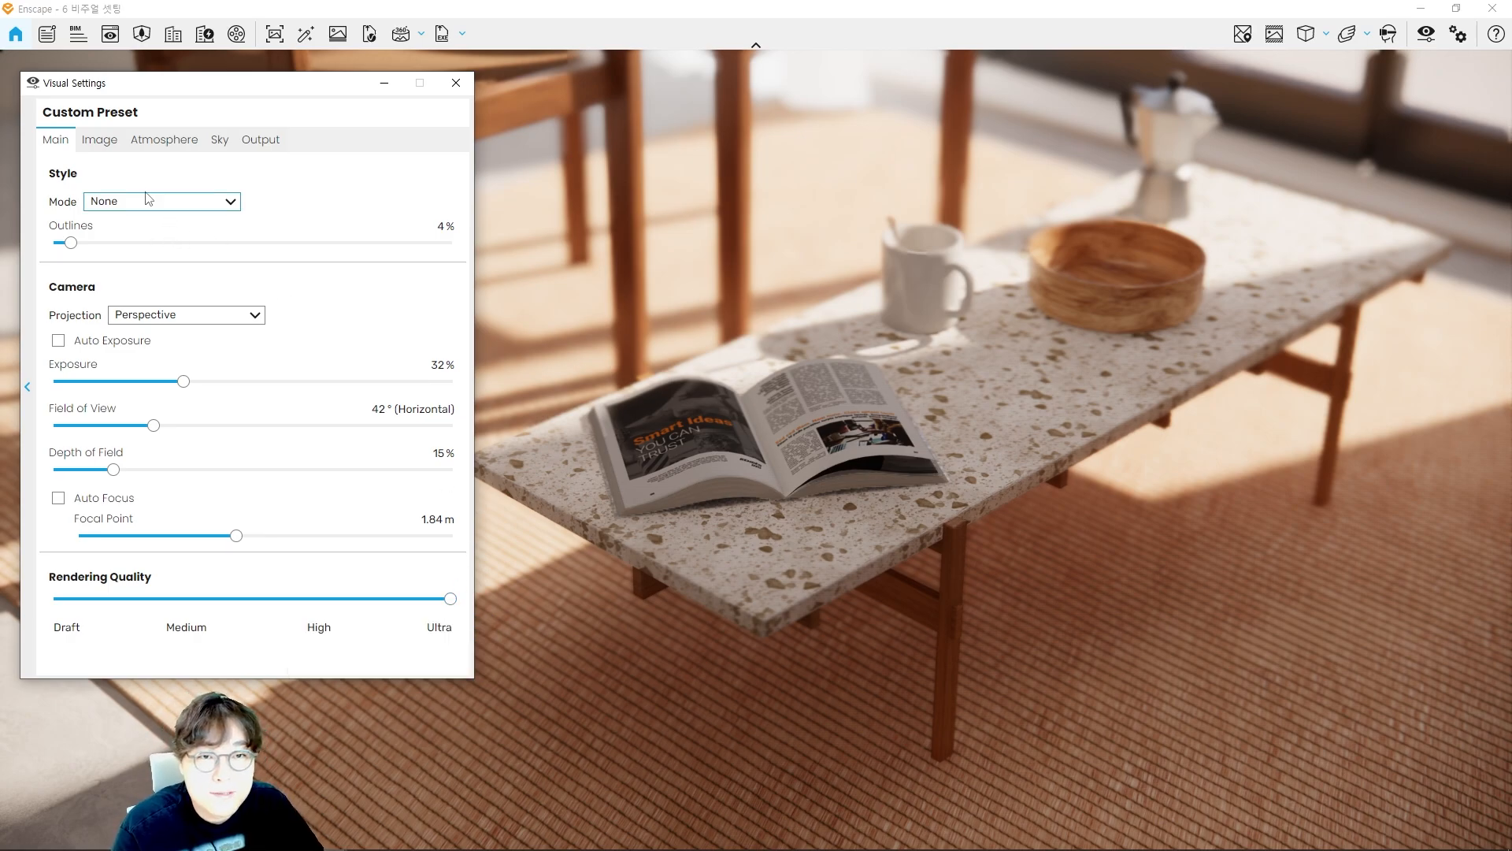
Step: Pull the camera back to show the chairs and sofa, and set the Depth of Field to 0%
click(107, 144)
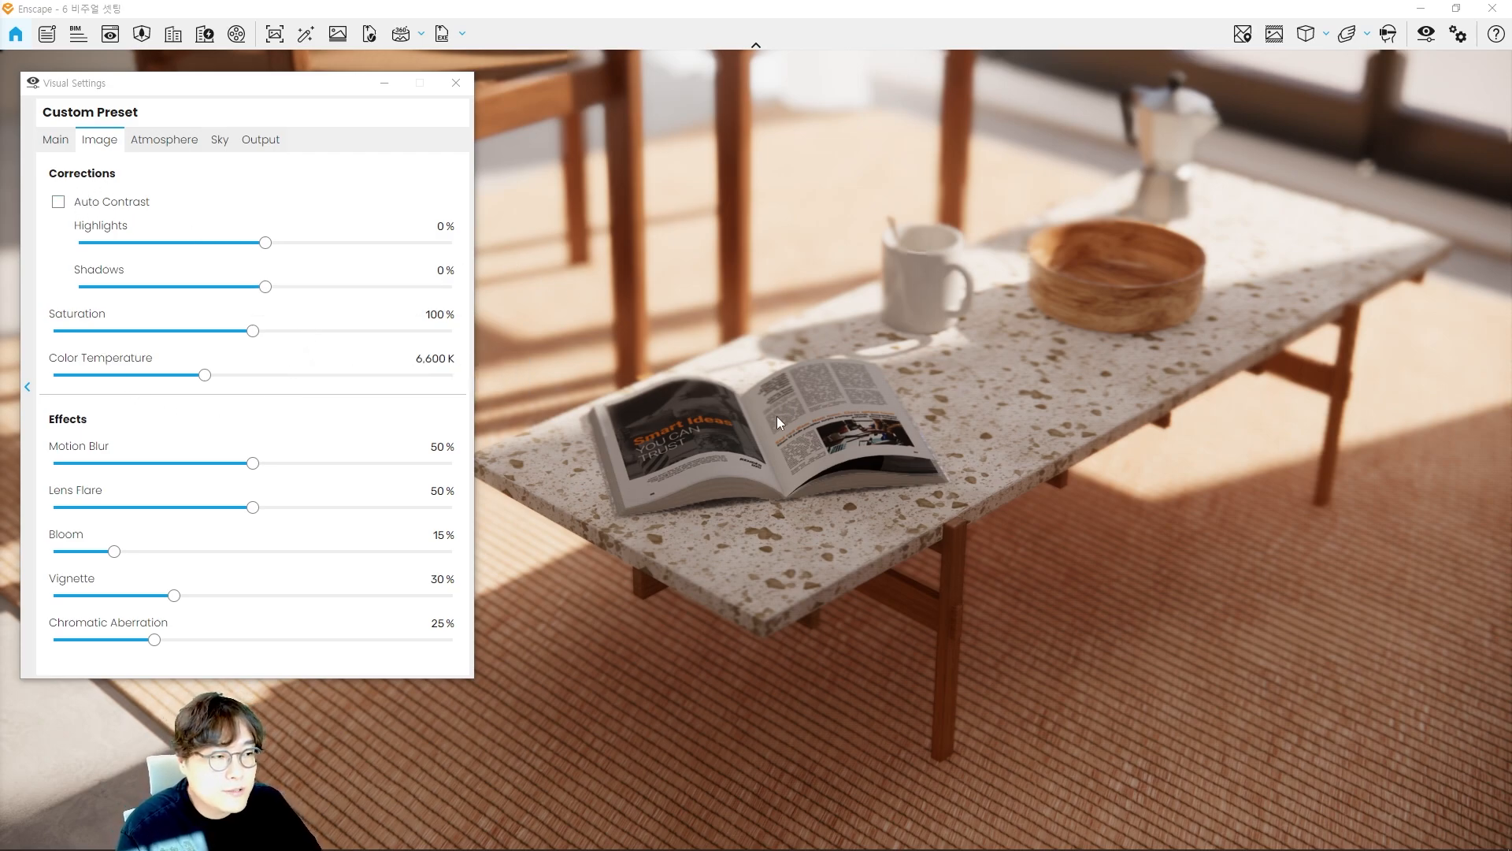
key(s)
key(d)
key(s)
key(s)
key(a)
key(s)
key(q)
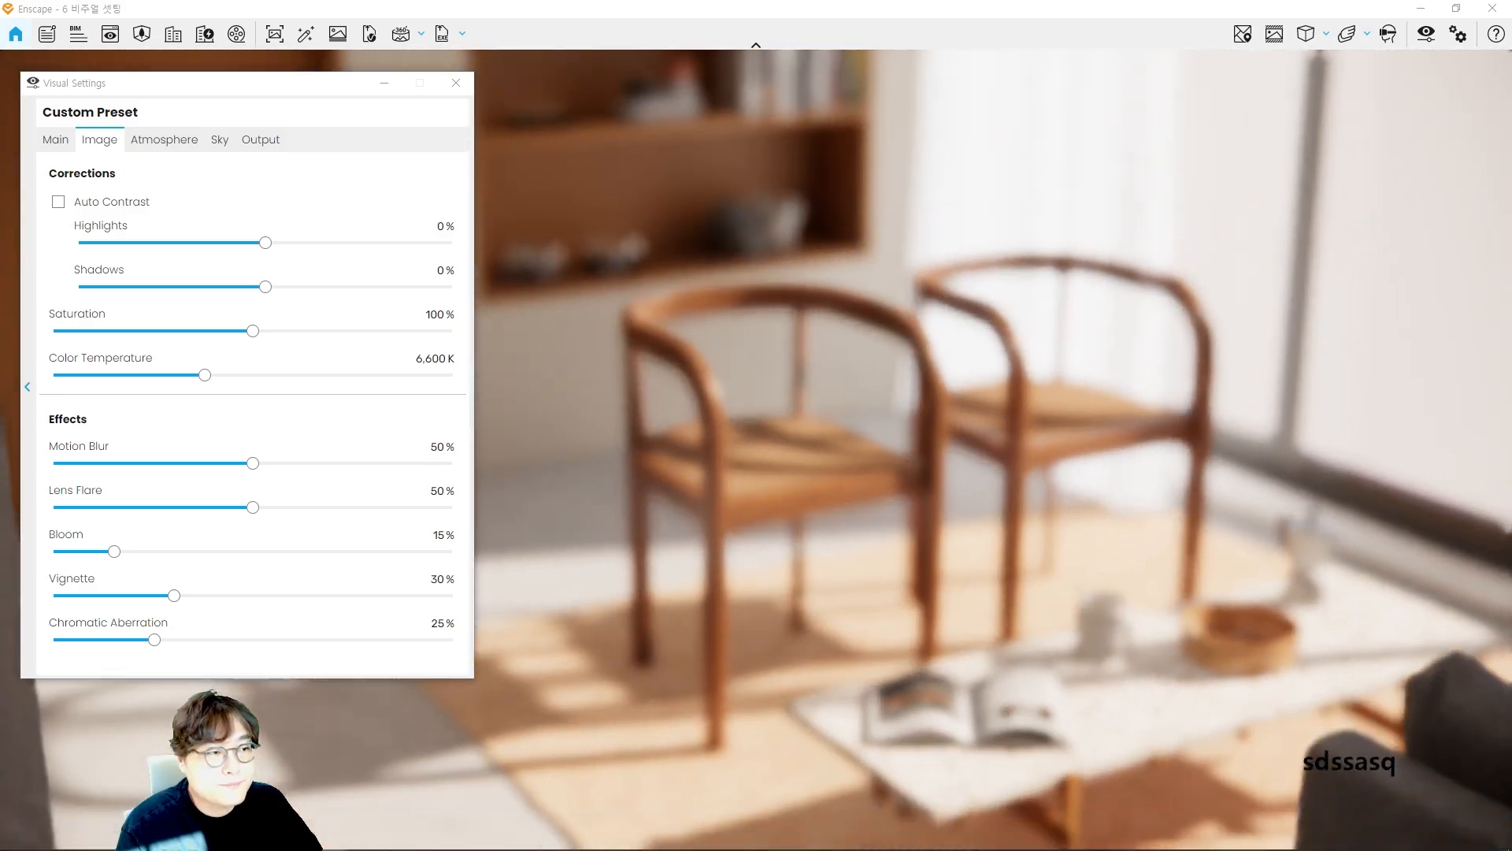
key(s)
key(d)
click(58, 138)
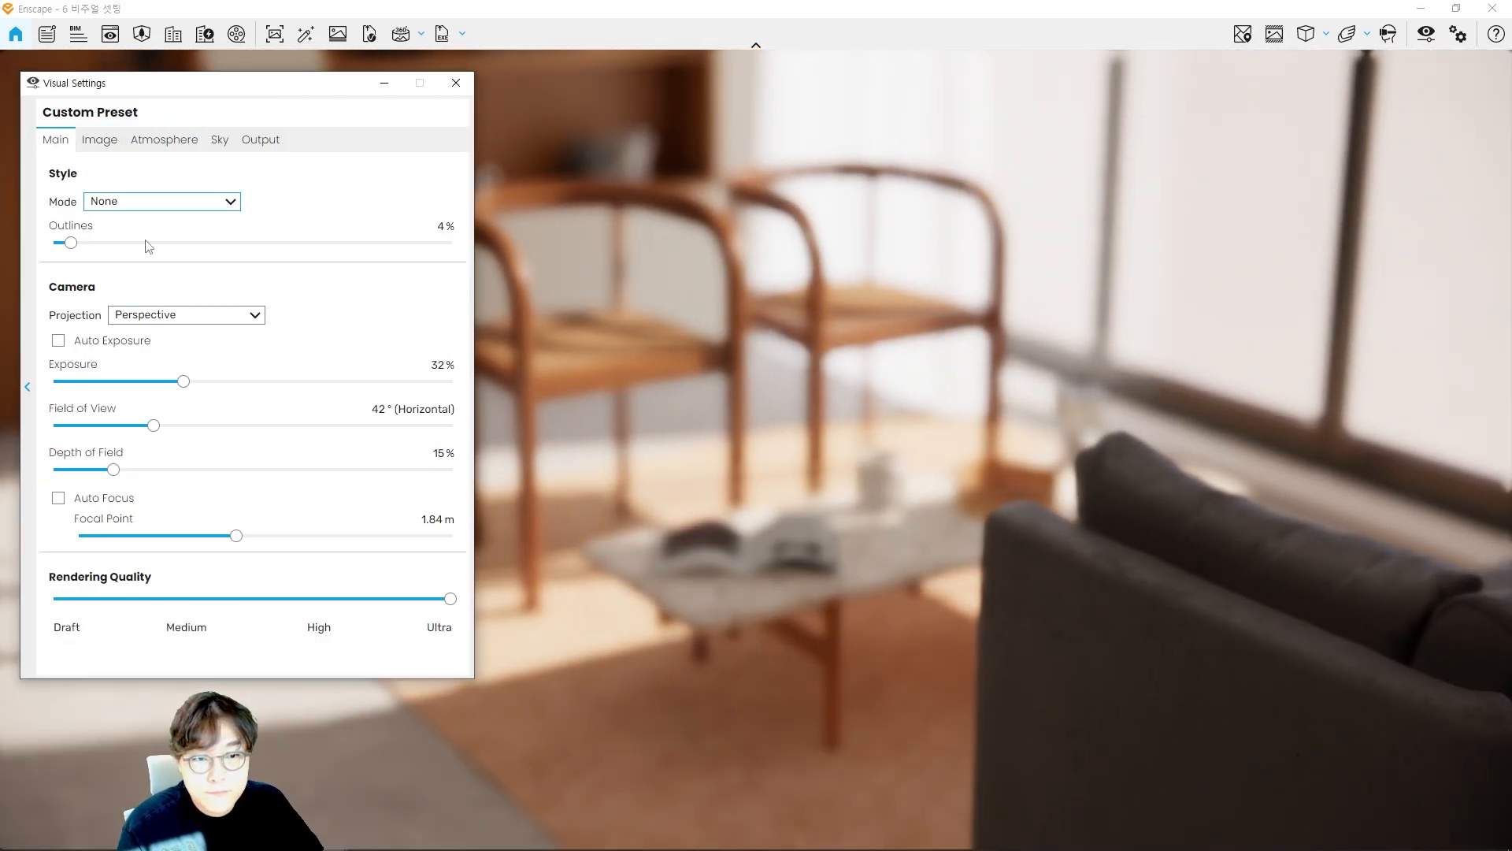
drag(115, 472, 55, 470)
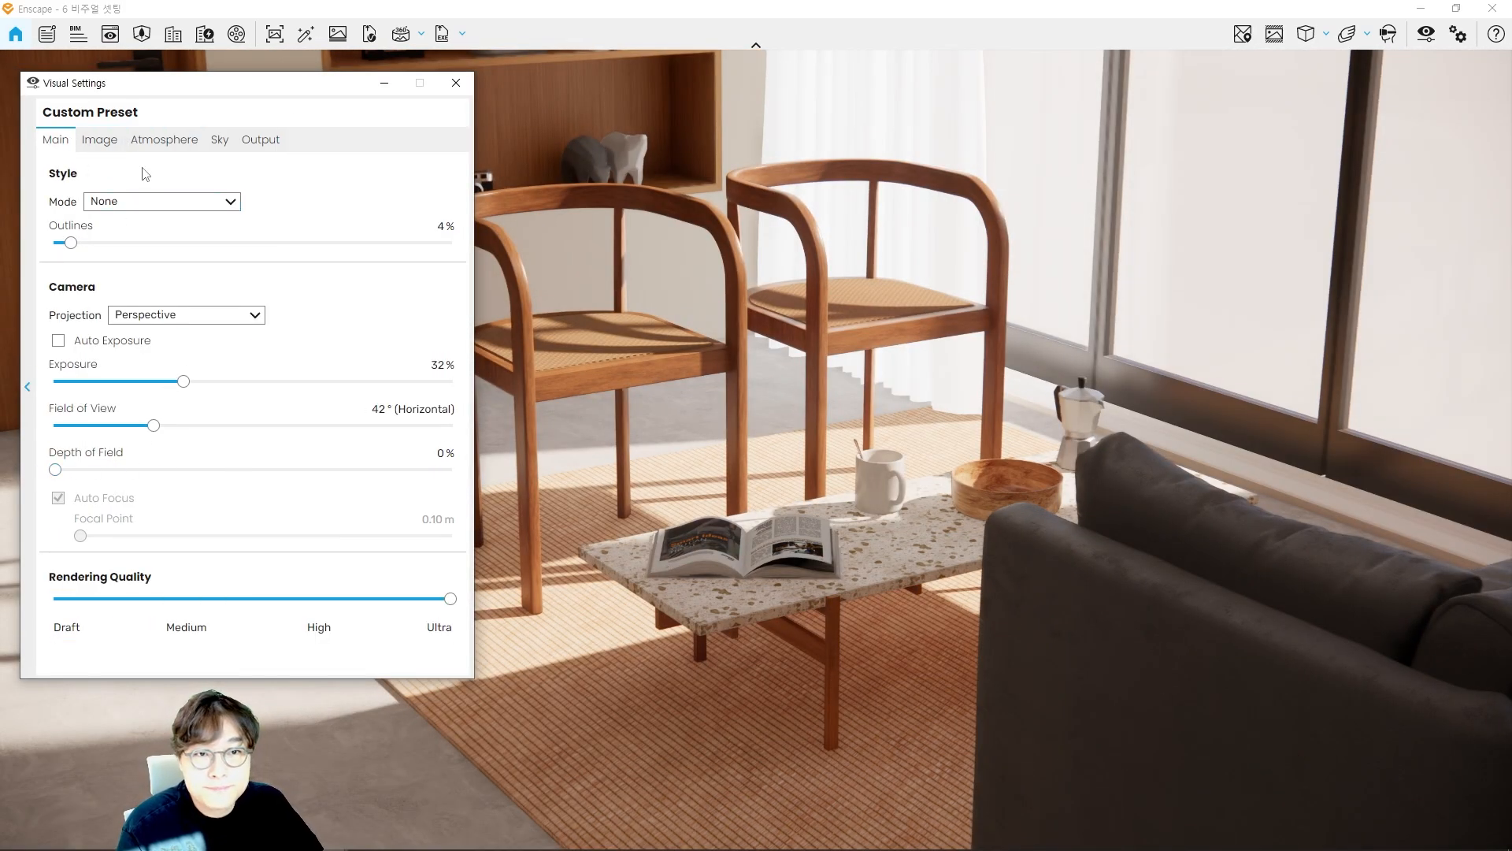
Step: Show the Image correction settings and frame the bookshelf, pendant lamp and chairs as the view for judging Highlights
click(115, 148)
key(s)
key(s)
key(q)
key(s)
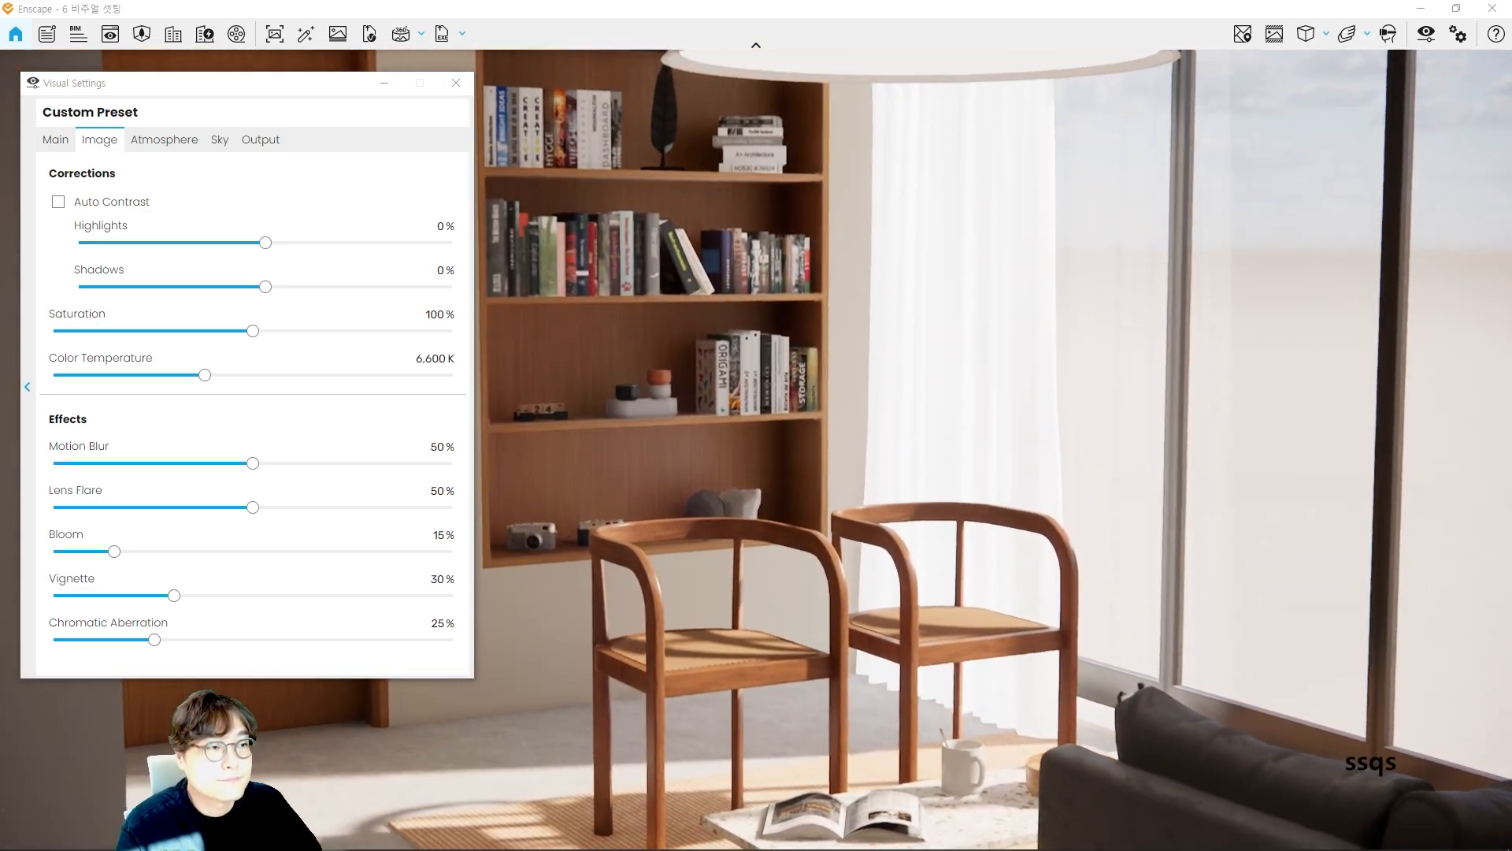
key(q)
key(s)
key(w)
key(w)
key(w)
key(a)
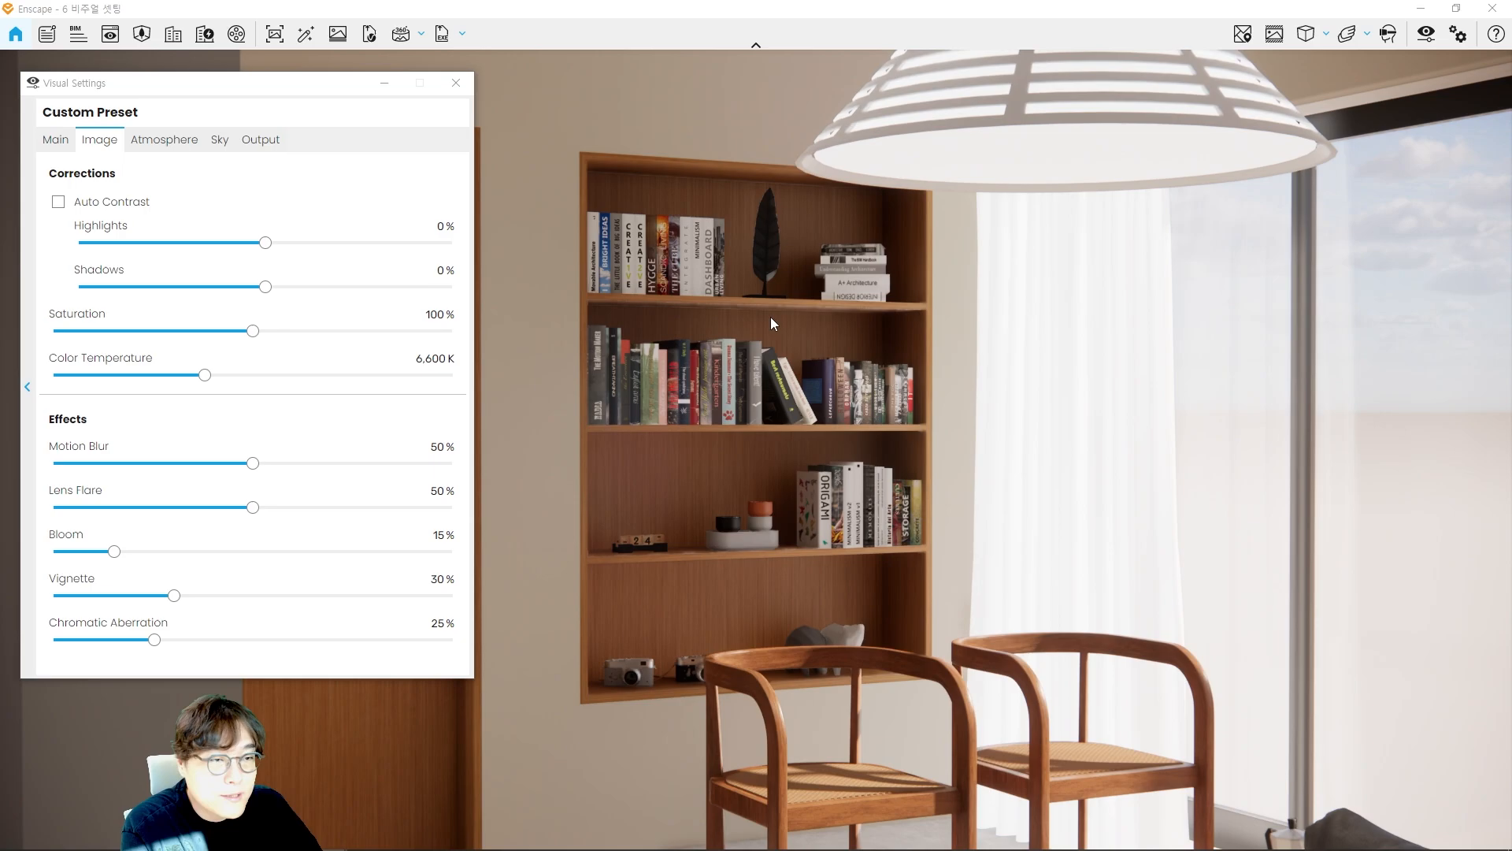
key(grave)
ctrl+drag(53, 212, 479, 254)
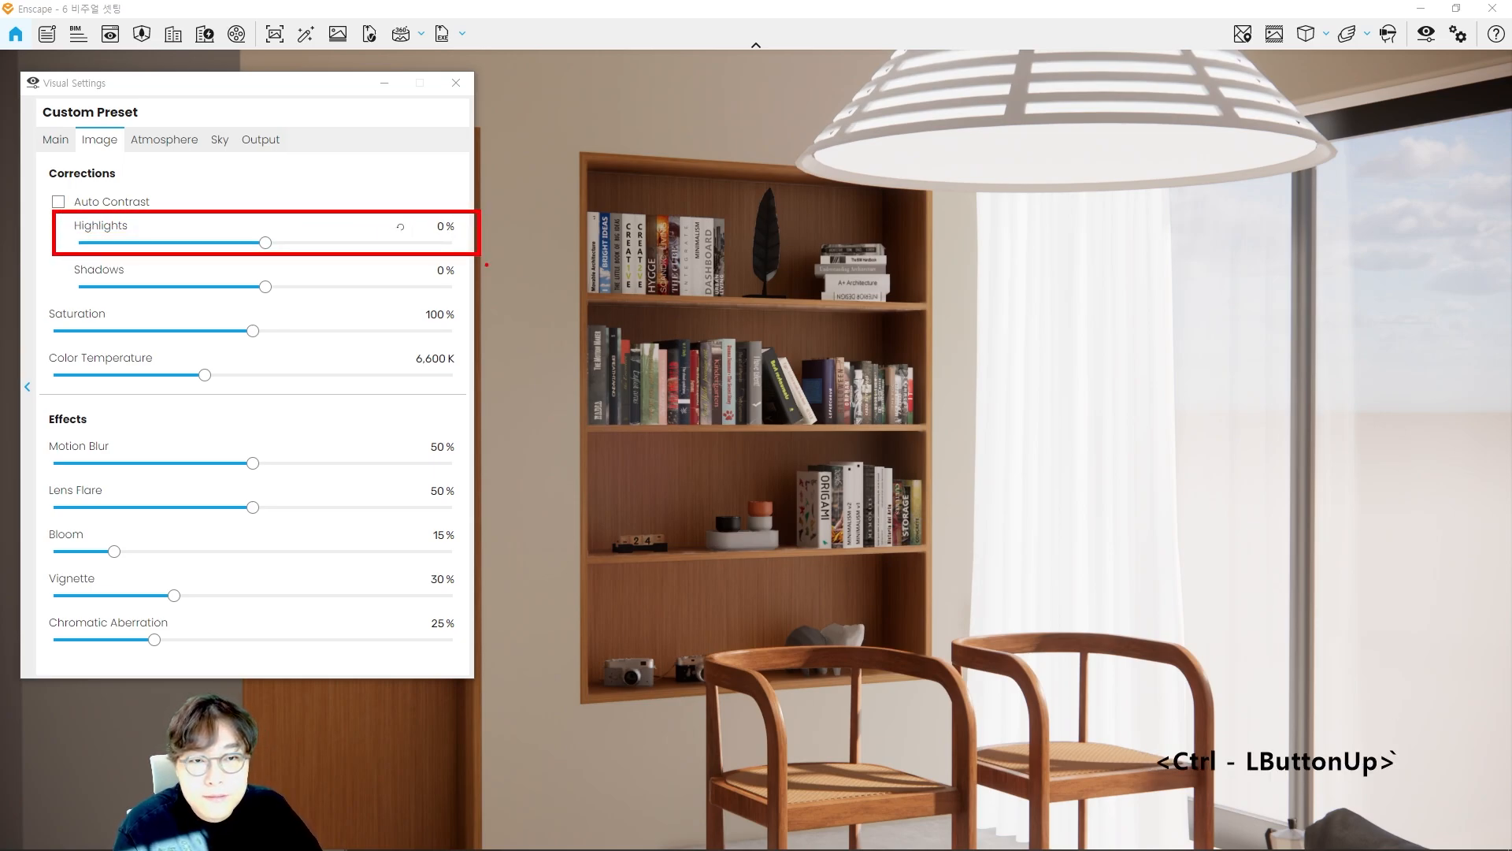
drag(333, 231, 434, 162)
mouse_move(445, 143)
mouse_down()
mouse_move(440, 171)
mouse_move(445, 160)
mouse_up()
drag(448, 155, 460, 154)
drag(461, 144, 459, 187)
mouse_move(482, 155)
mouse_down()
mouse_move(516, 152)
mouse_move(482, 157)
mouse_up()
drag(479, 169, 520, 167)
drag(499, 170, 541, 153)
drag(544, 142, 546, 161)
drag(524, 164, 548, 161)
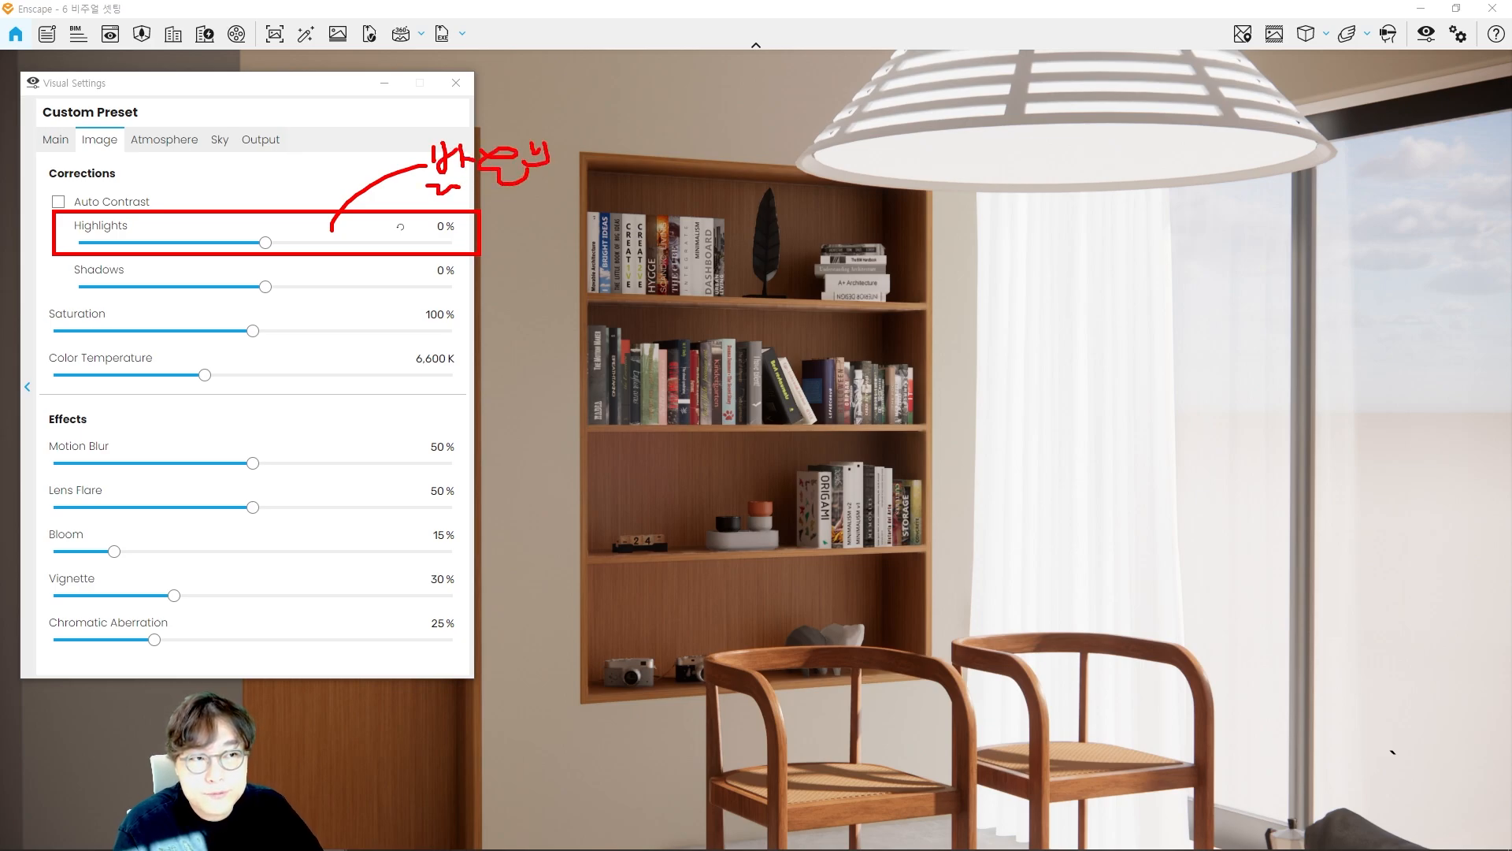
key(Escape)
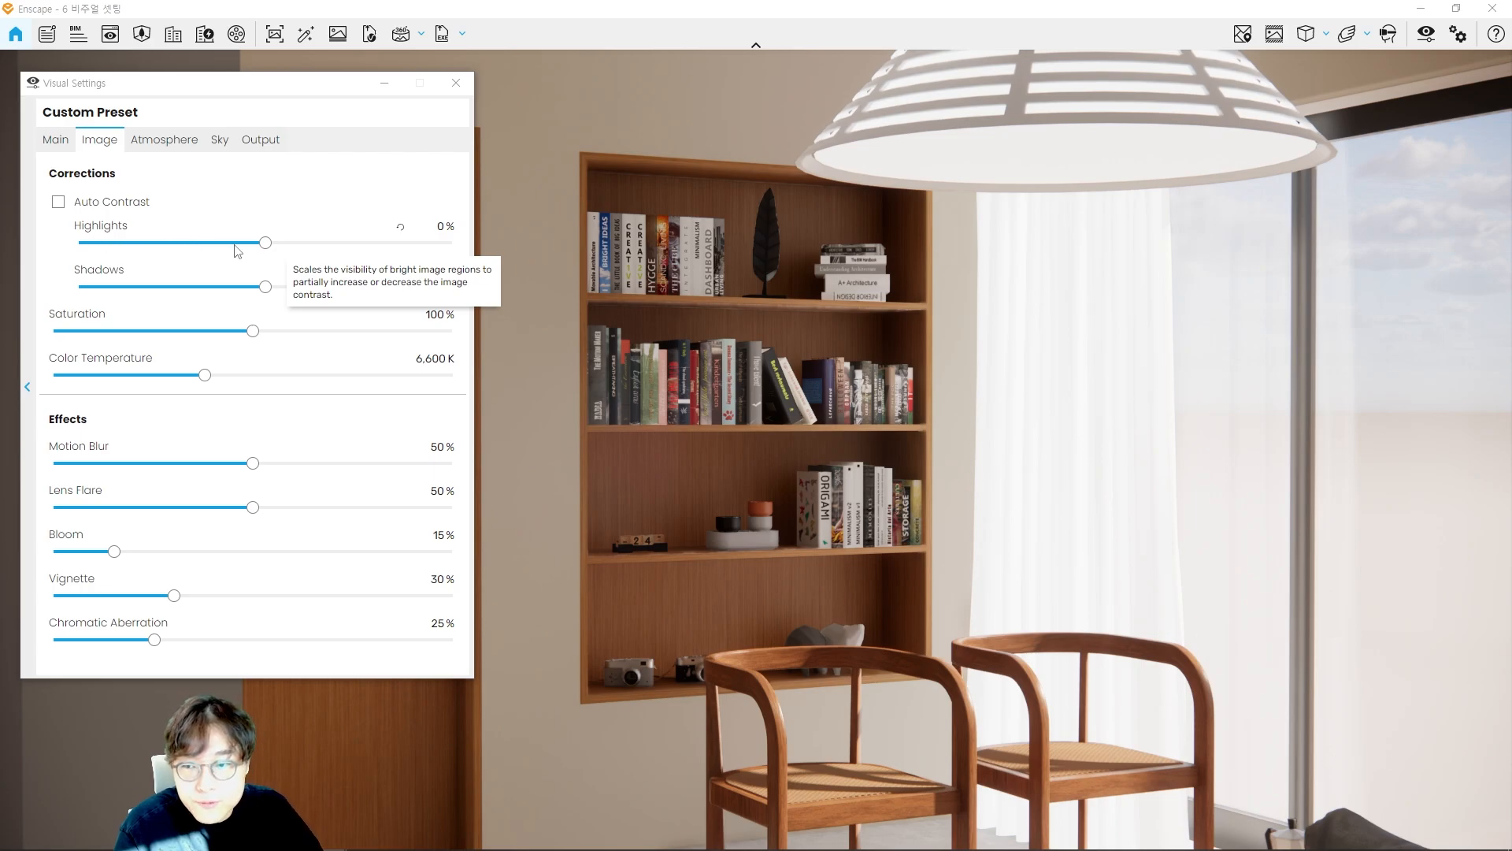
Step: Lower Highlights to -100% and reframe the view on the pendant lamp beneath the ceiling beams
drag(269, 244, 475, 250)
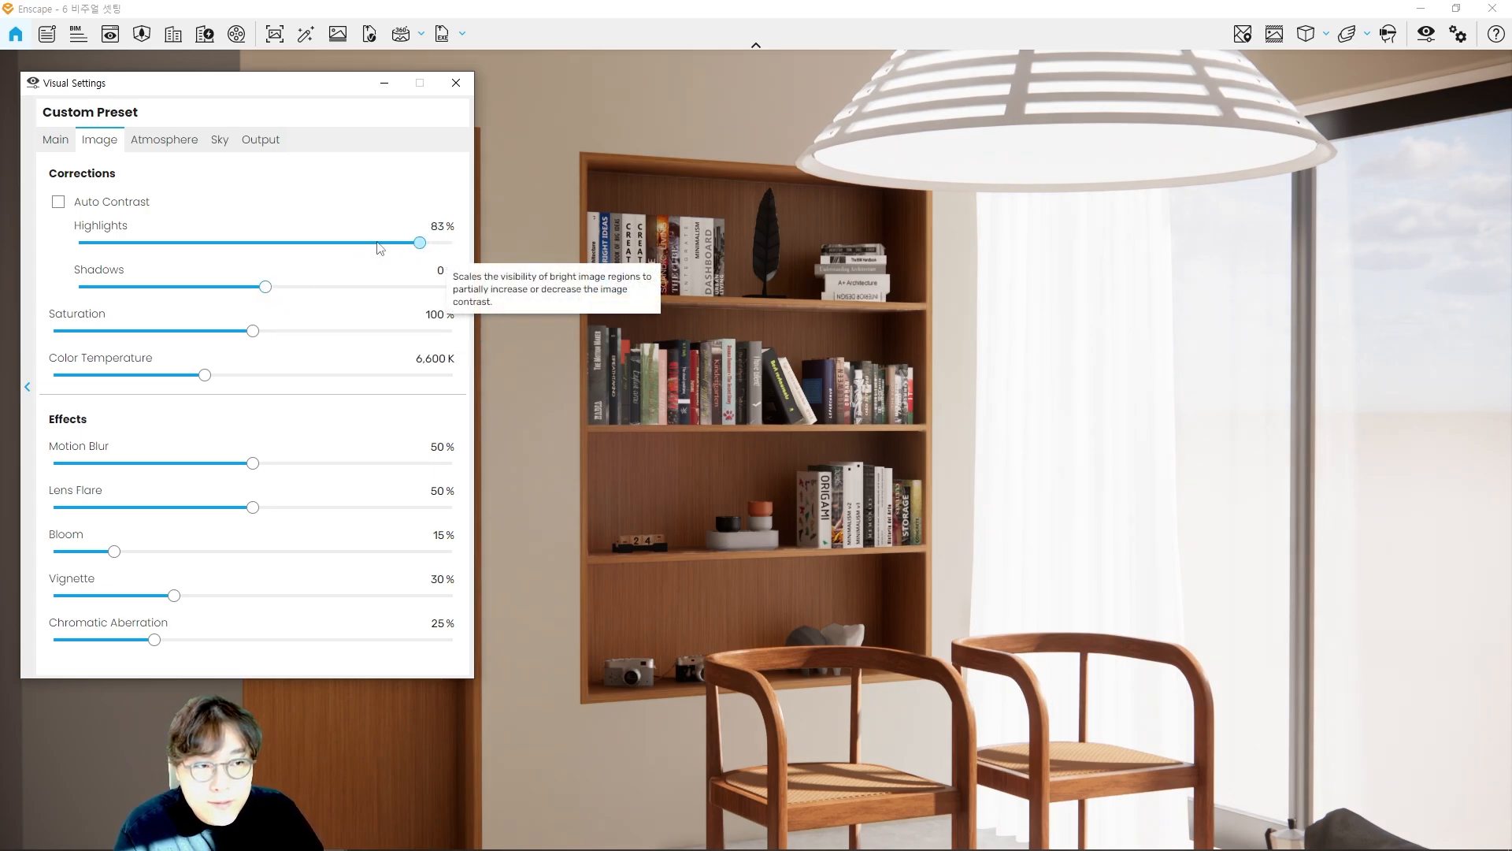
drag(431, 253, 64, 251)
key(s)
key(s)
key(s)
key(s)
key(s)
key(s)
key(s)
key(s)
key(s)
key(s)
key(s)
key(s)
key(s)
key(s)
key(s)
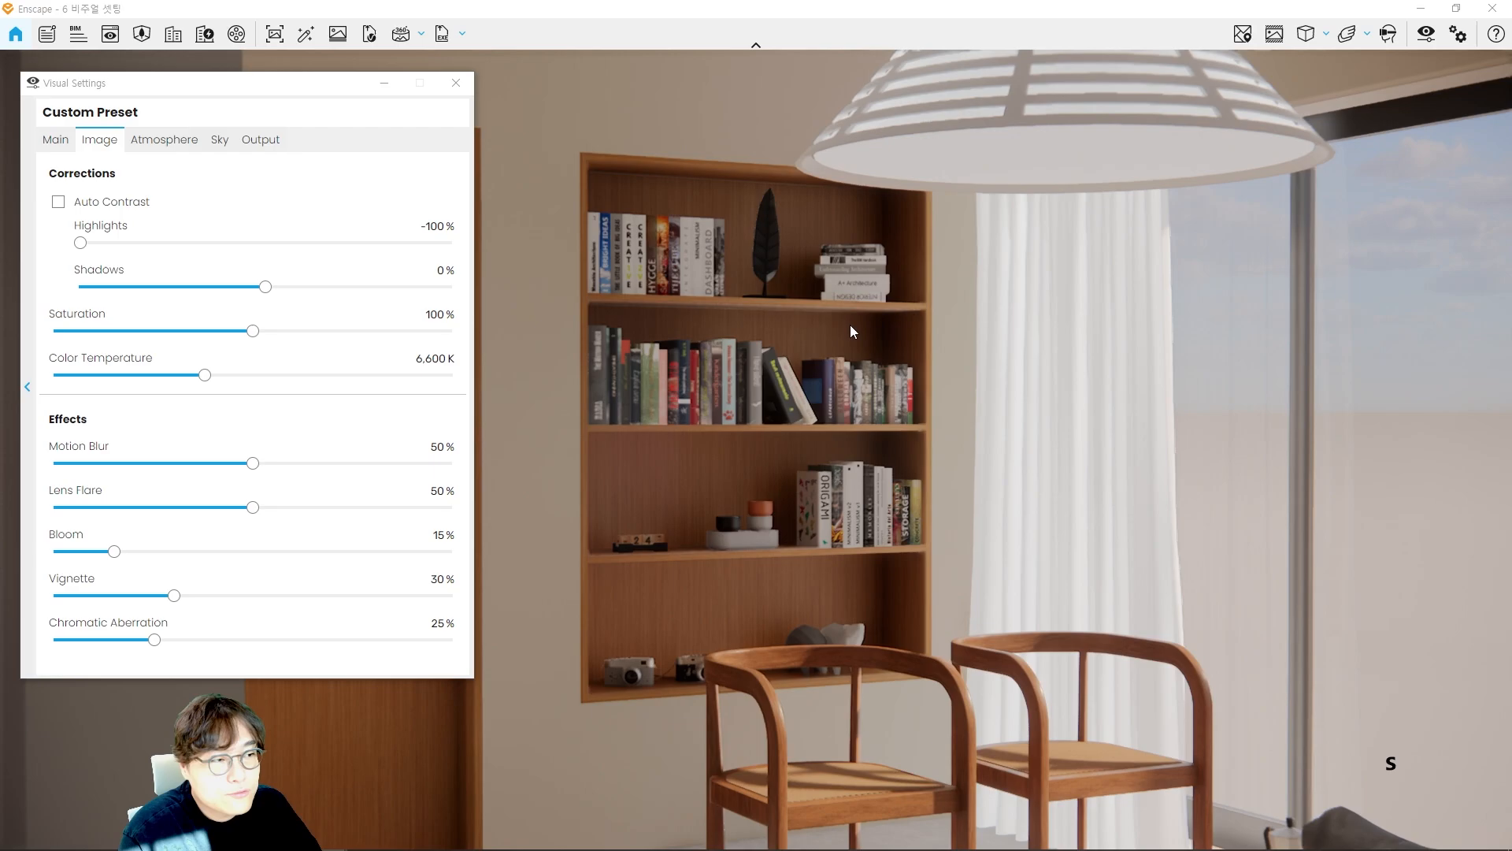
key(w)
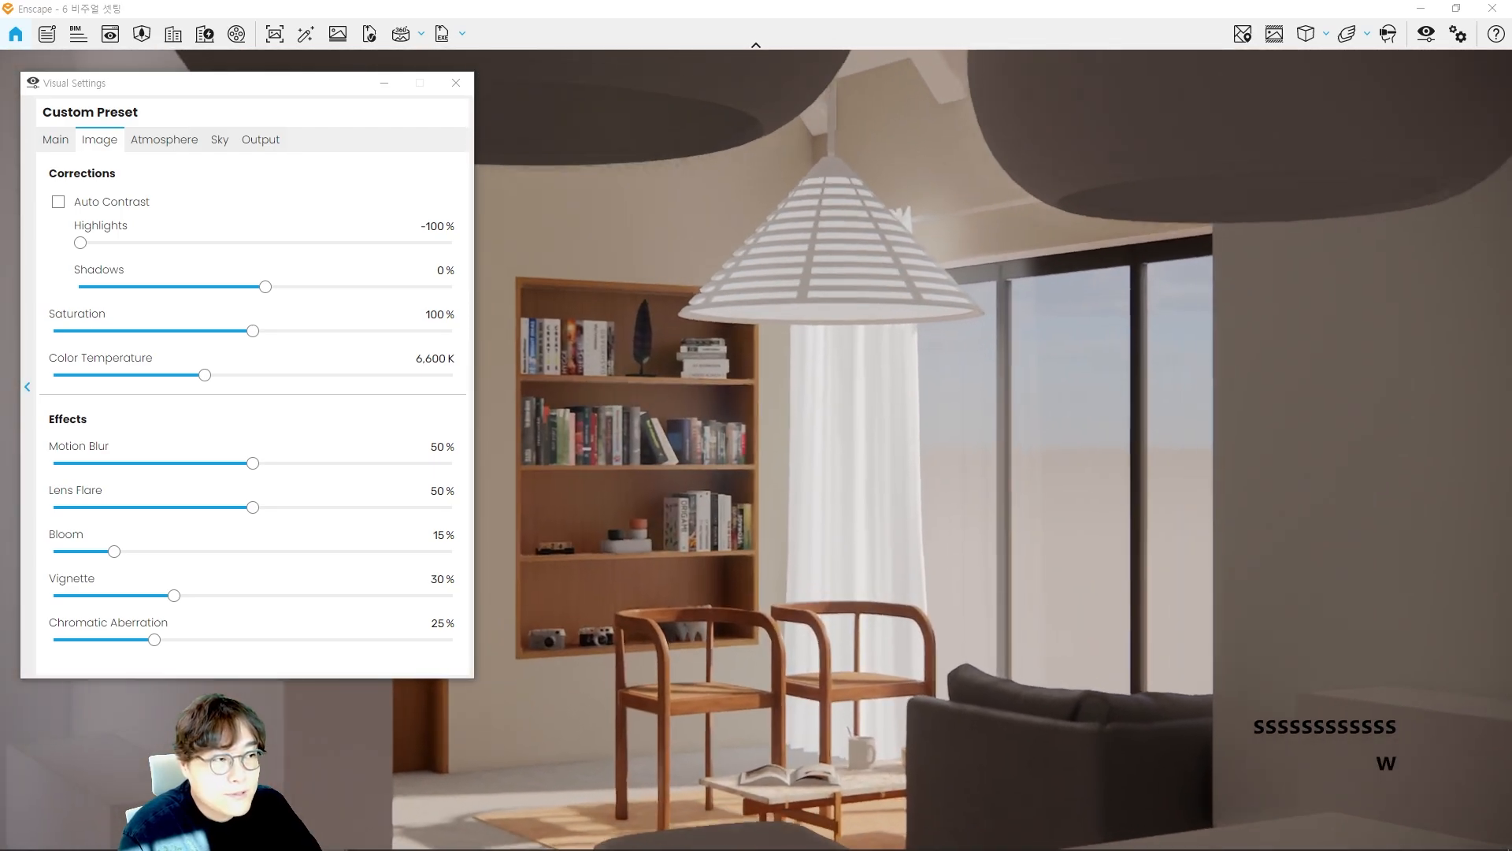
key(q)
key(w)
key(e)
key(w)
key(w)
key(w)
key(w)
key(s)
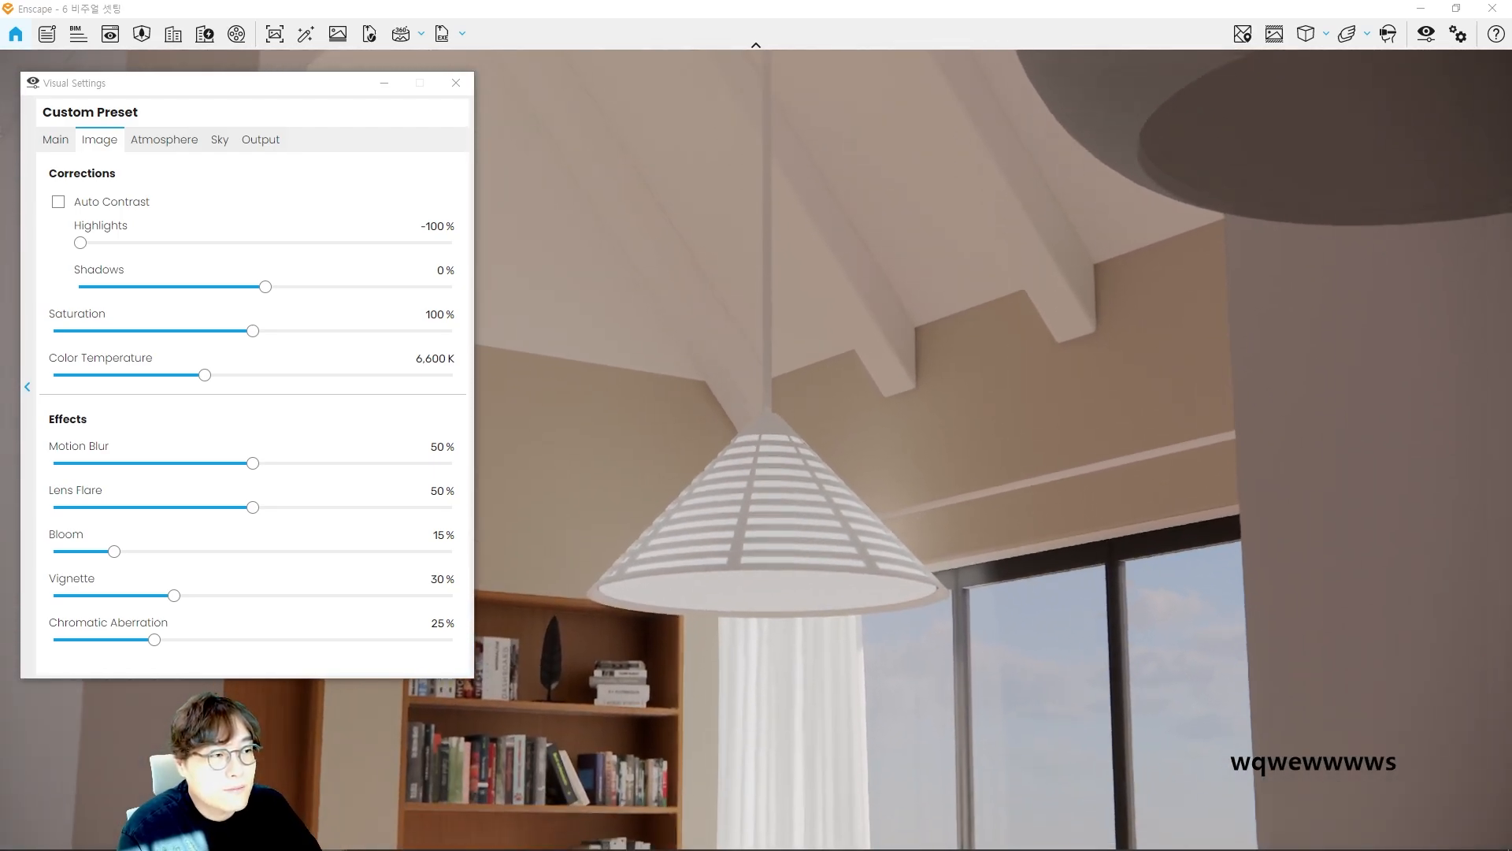
key(q)
key(w)
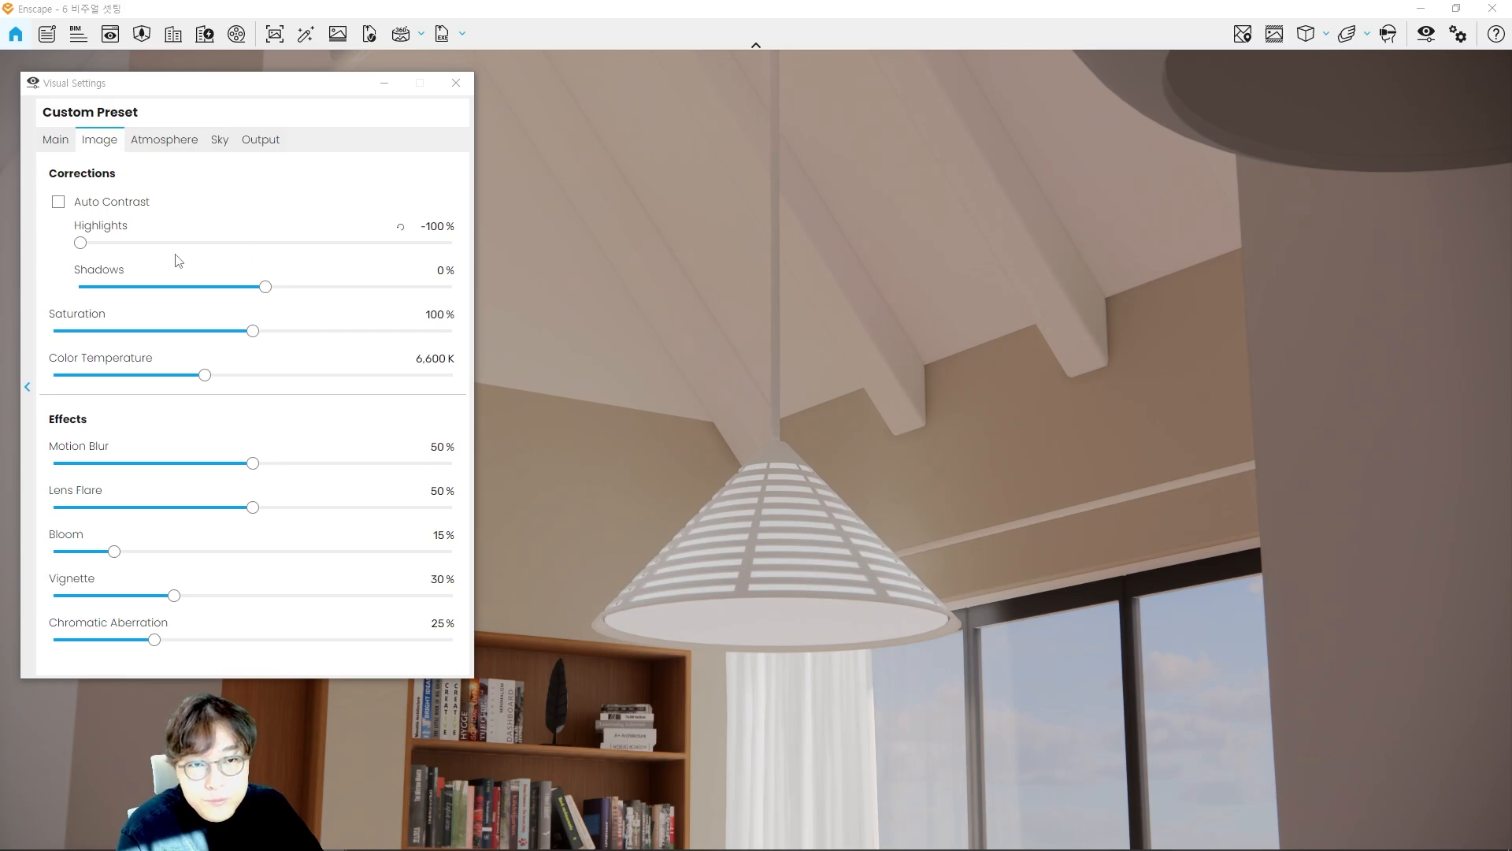
Step: Compare the pendant lamp and ceiling view with Highlights at 100% and at -100%
drag(81, 242, 556, 238)
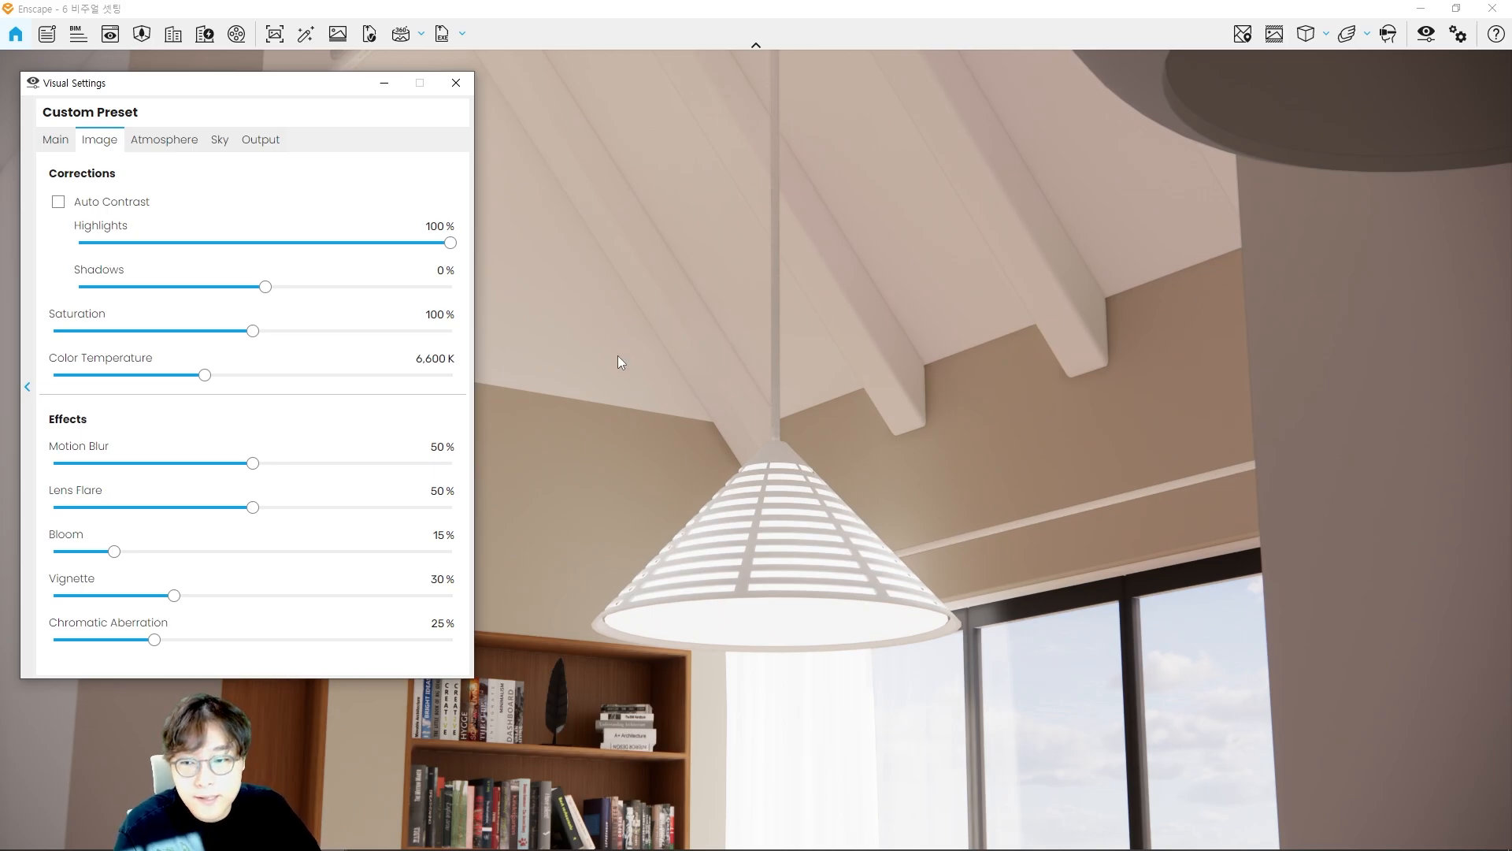
drag(450, 243, 81, 242)
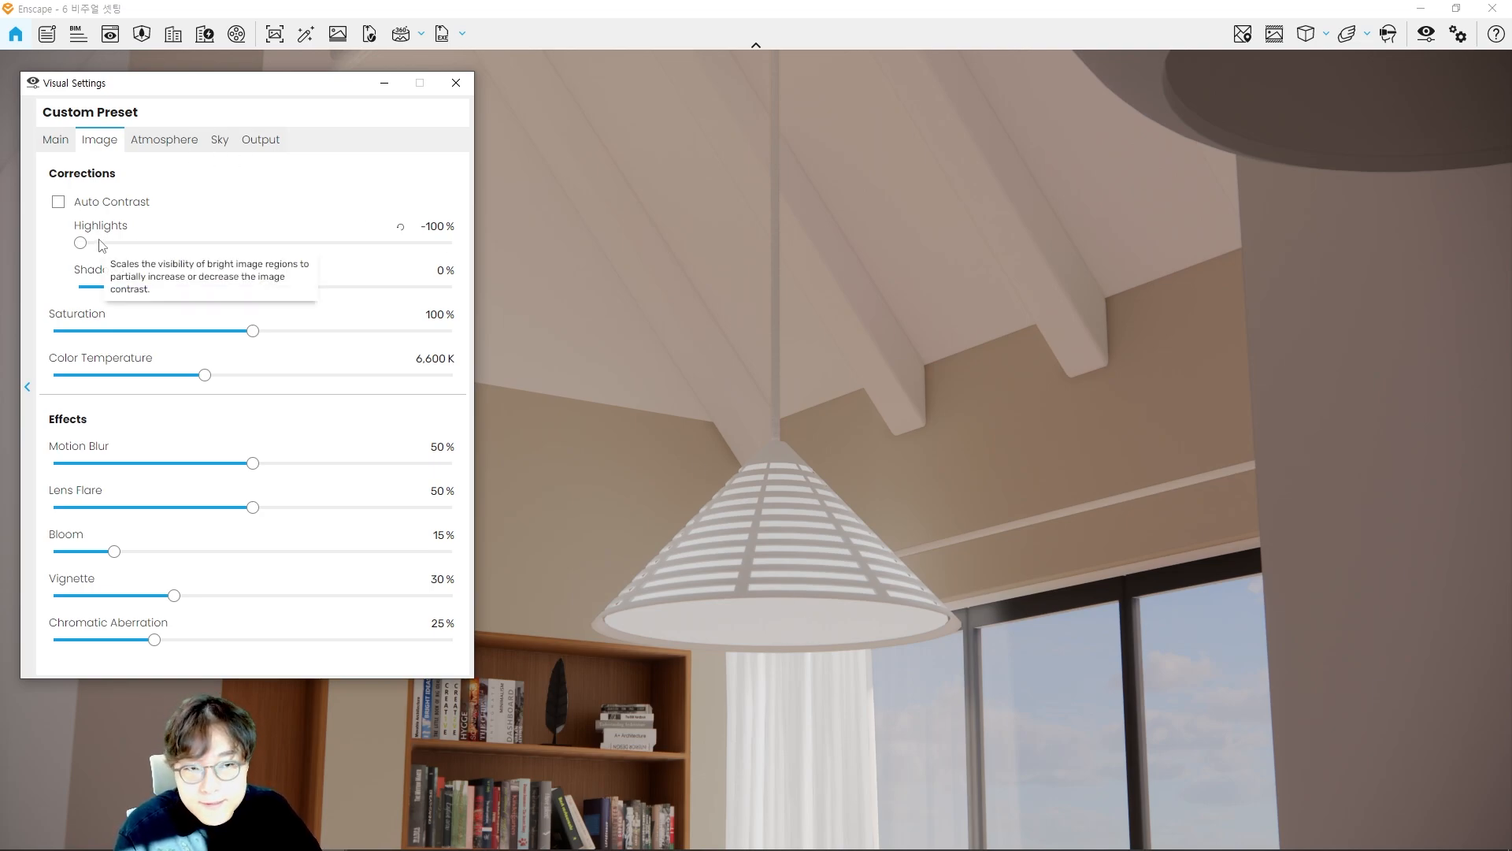
ctrl+drag(65, 210, 168, 261)
drag(152, 233, 223, 205)
mouse_move(236, 177)
mouse_down()
mouse_move(257, 180)
mouse_move(252, 199)
mouse_up()
drag(276, 182, 277, 197)
drag(277, 190, 288, 186)
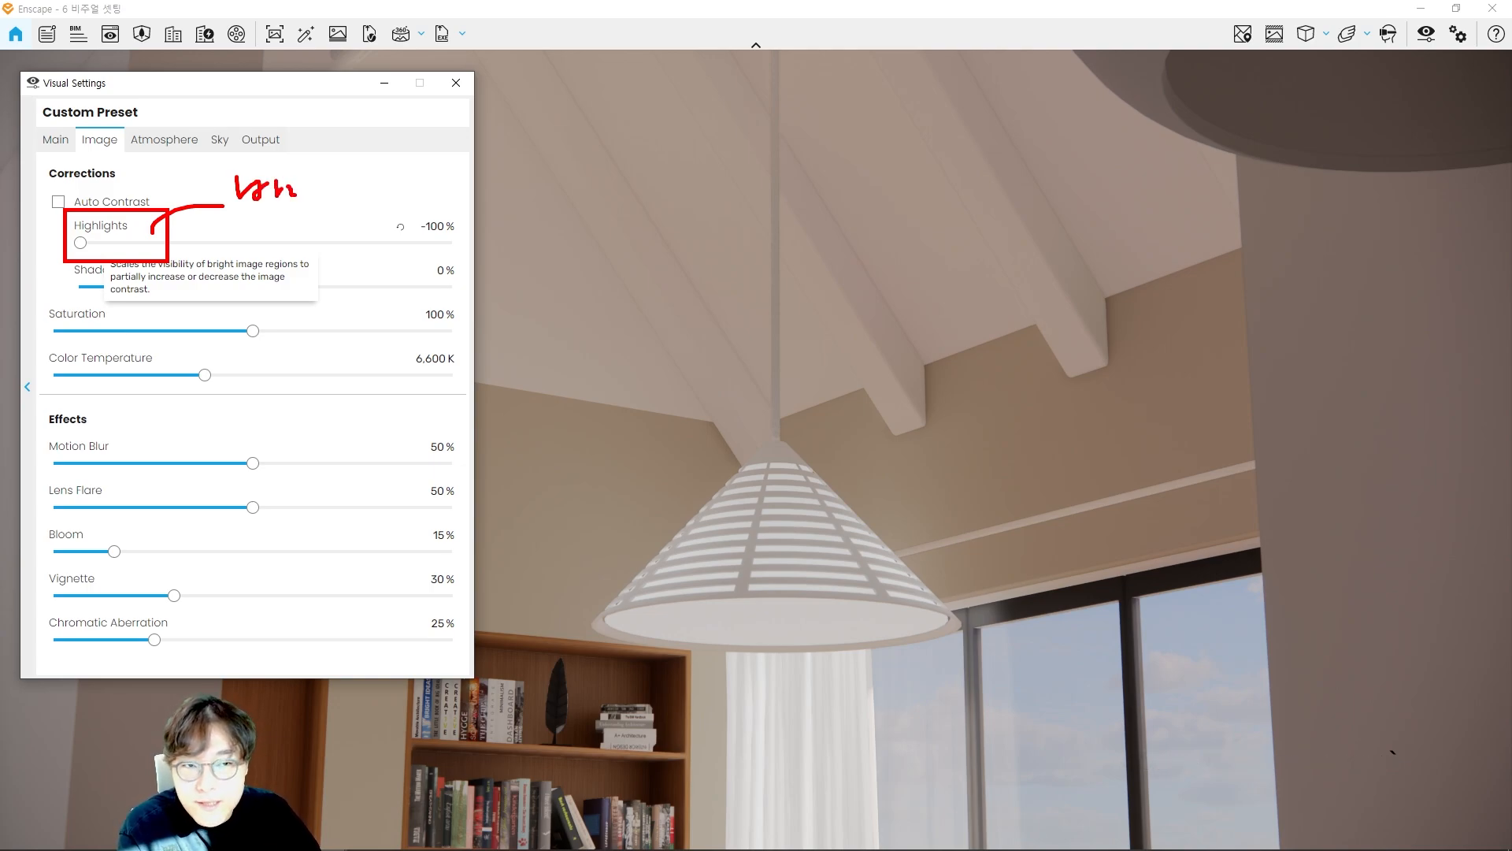
mouse_move(303, 194)
mouse_down()
mouse_move(239, 180)
mouse_move(234, 216)
mouse_up()
key(Escape)
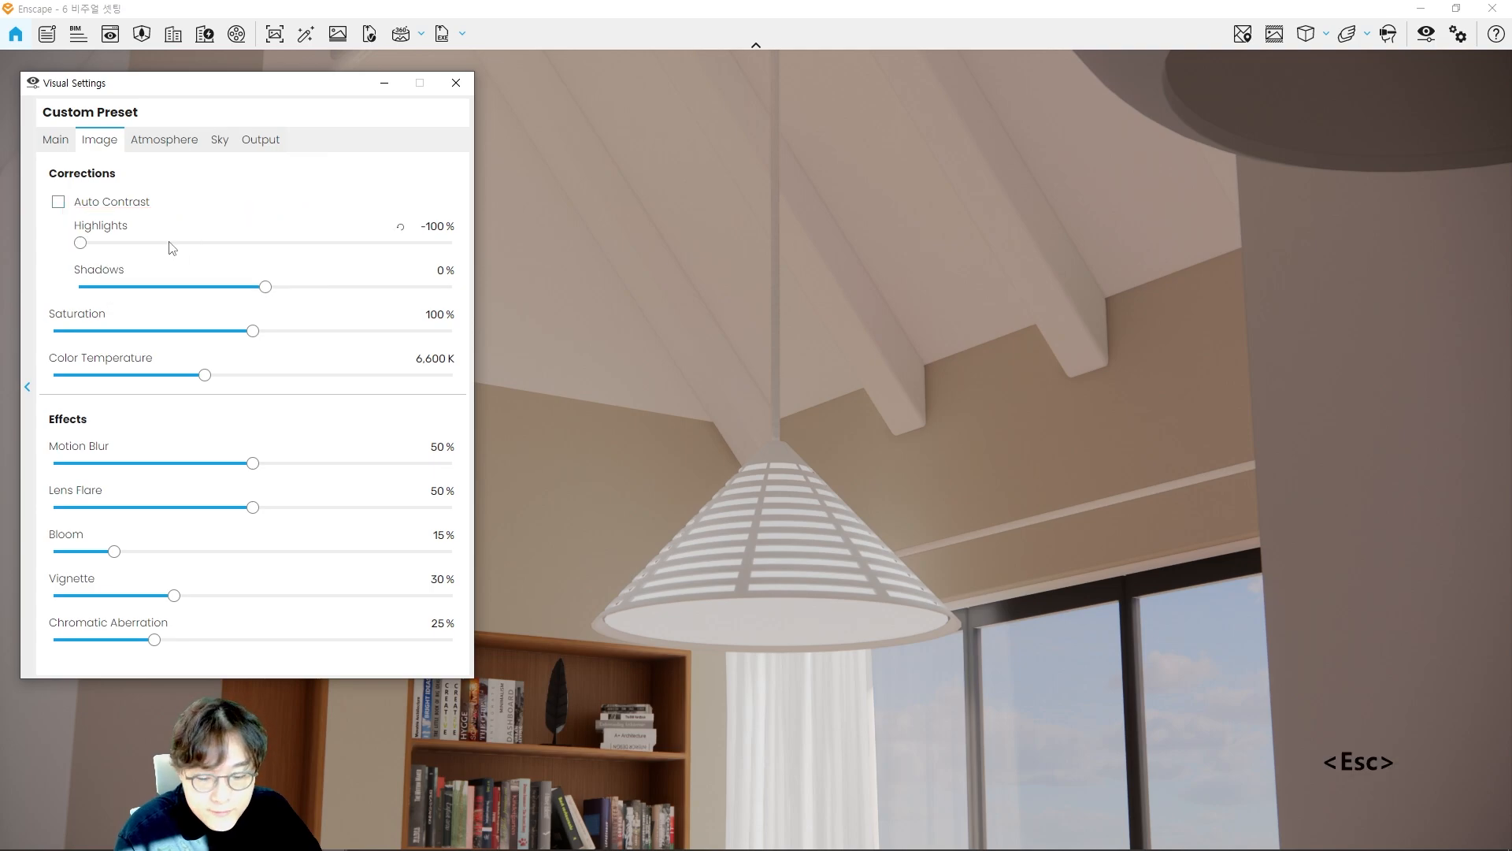
ctrl+drag(55, 257, 281, 298)
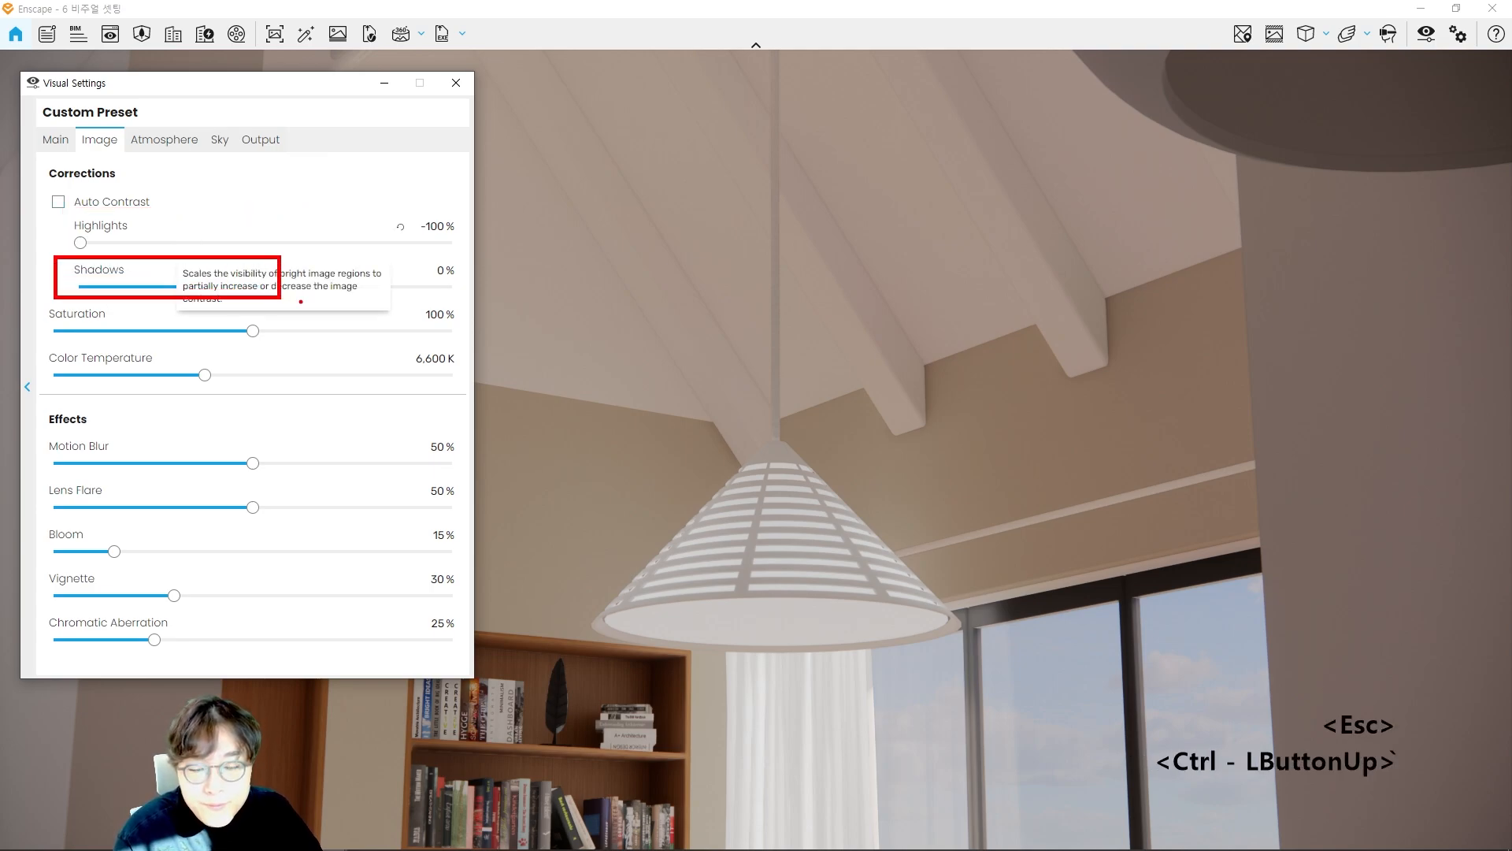
mouse_move(351, 266)
mouse_down()
mouse_move(405, 292)
mouse_move(434, 256)
mouse_move(452, 288)
mouse_move(473, 277)
mouse_up()
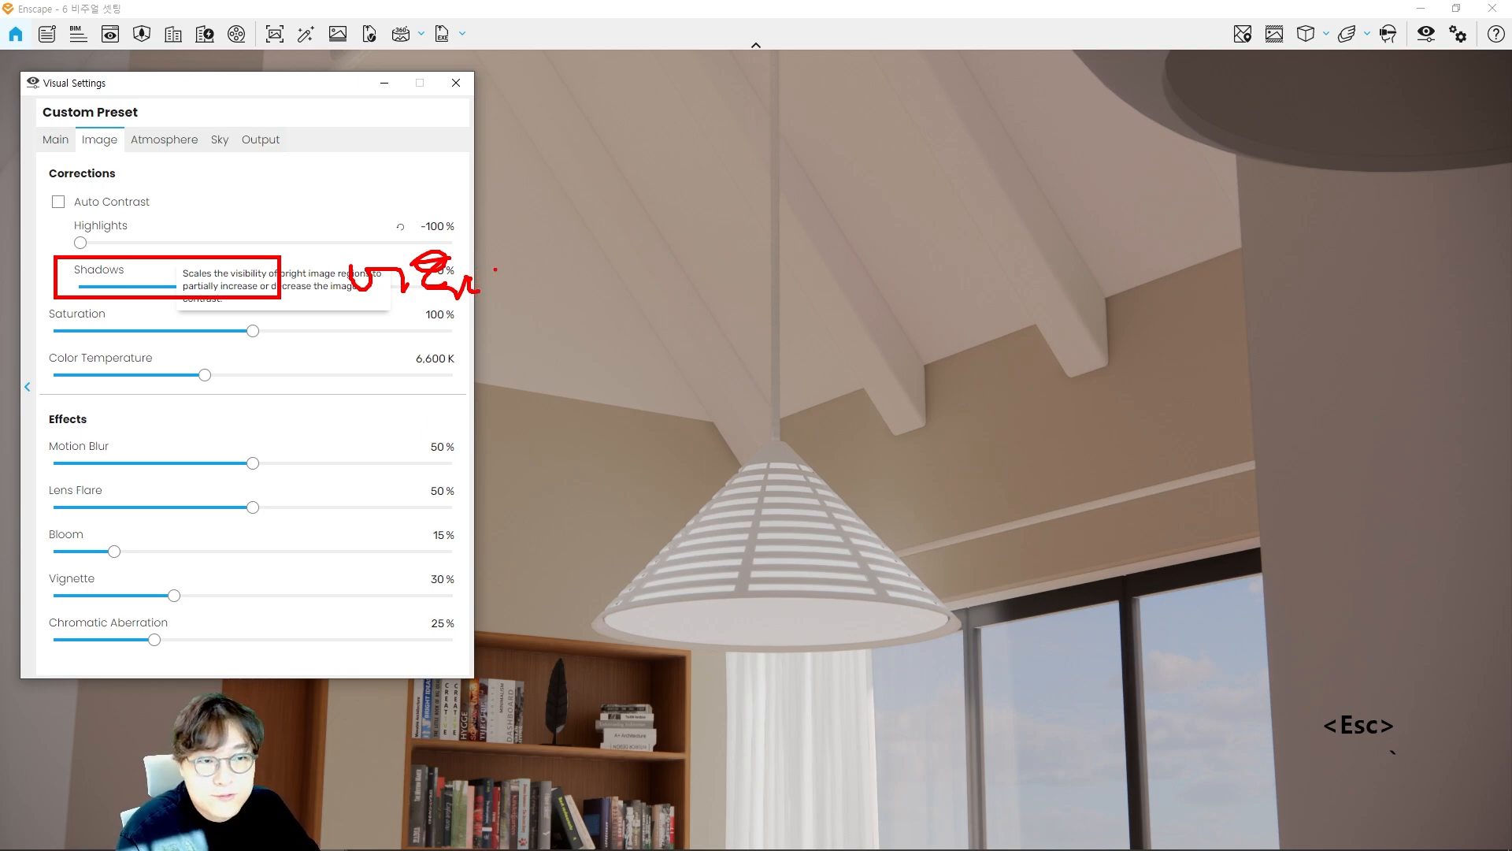
key(Escape)
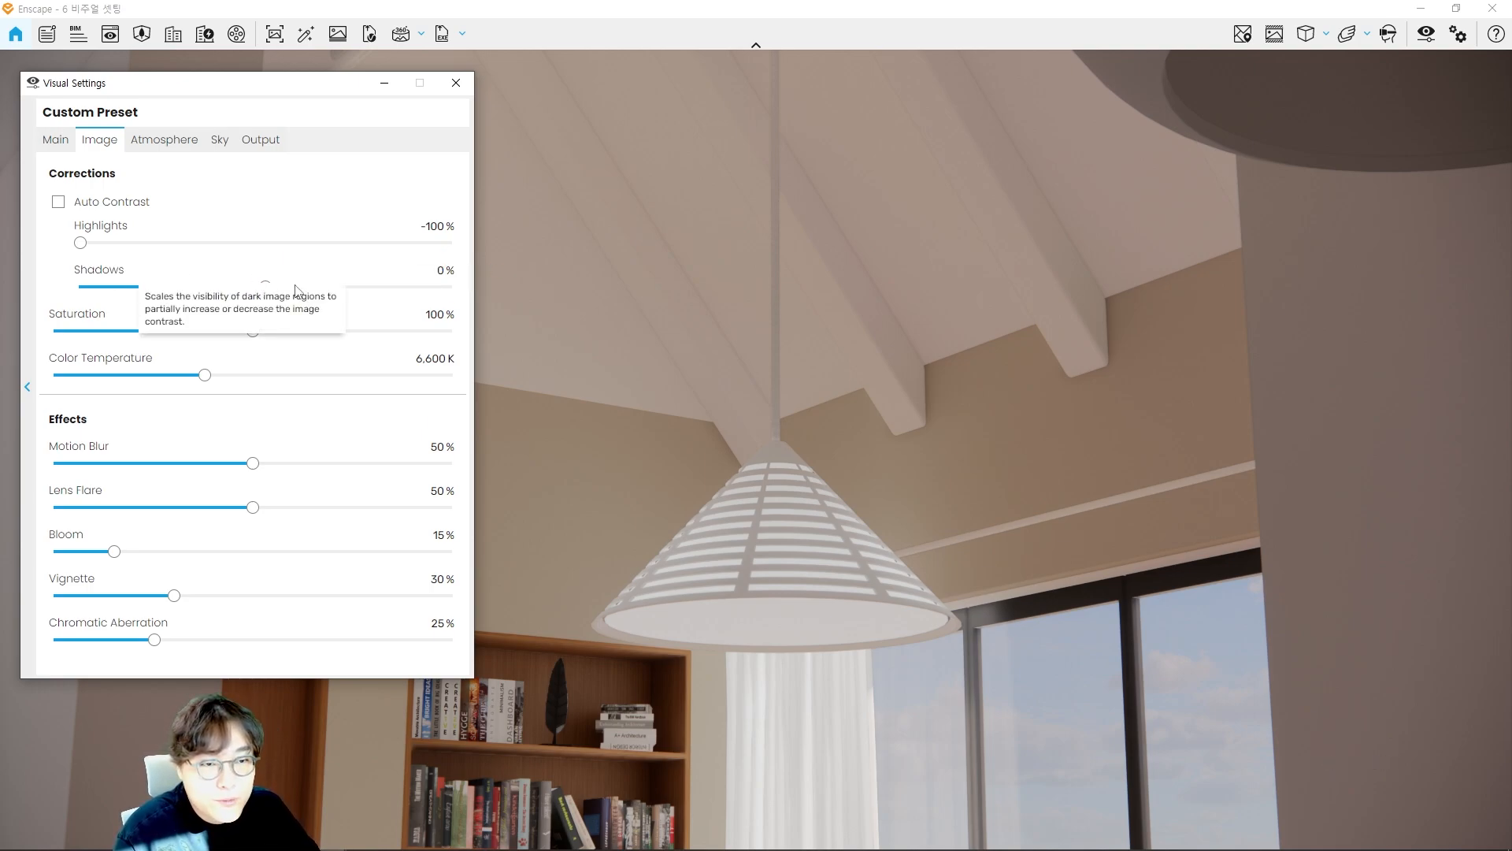
Step: Compare the pendant lamp and ceiling view with Shadows at 100% and at -100%
drag(319, 277, 512, 293)
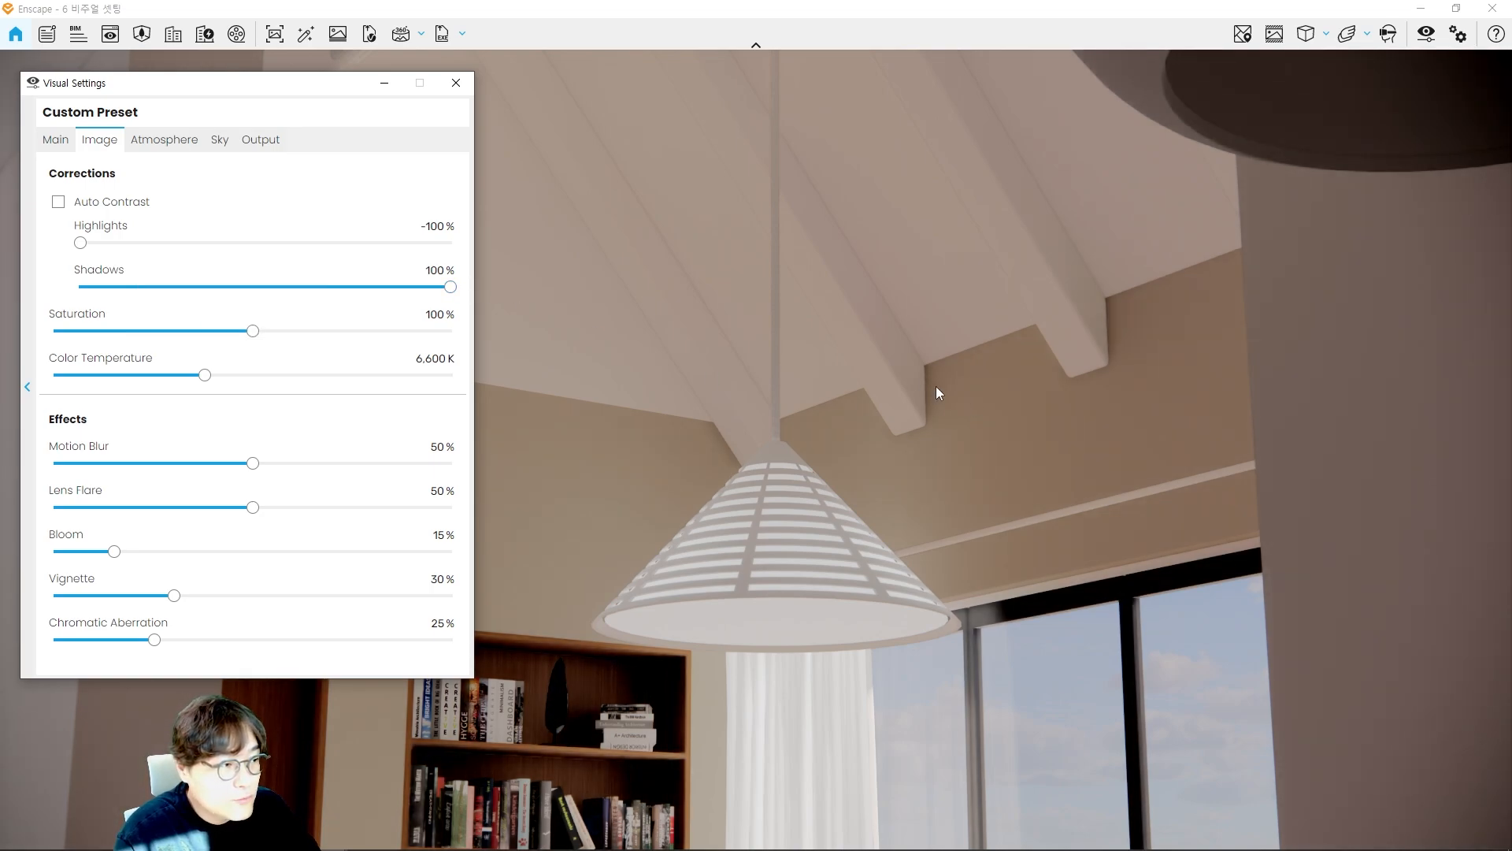
key(ctrl+2)
ctrl+drag(61, 253, 161, 299)
drag(310, 289, 435, 289)
mouse_move(408, 274)
mouse_down()
mouse_move(431, 290)
mouse_move(402, 307)
mouse_up()
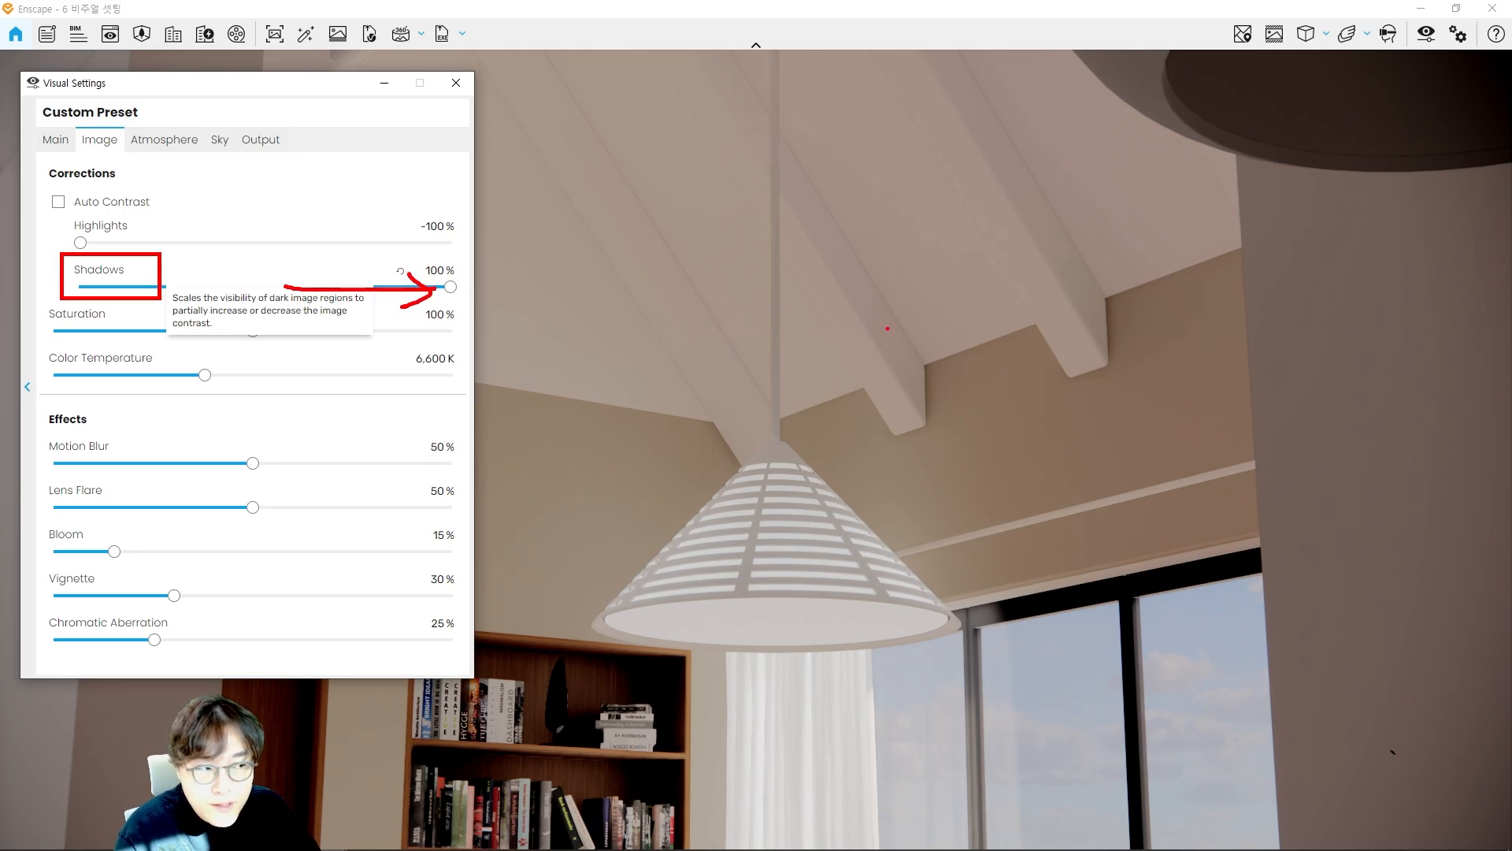
drag(950, 408, 808, 400)
key(Escape)
mouse_move(451, 287)
mouse_down()
mouse_move(69, 281)
mouse_move(162, 299)
mouse_up()
key(ctrl+2)
drag(1260, 110, 1316, 138)
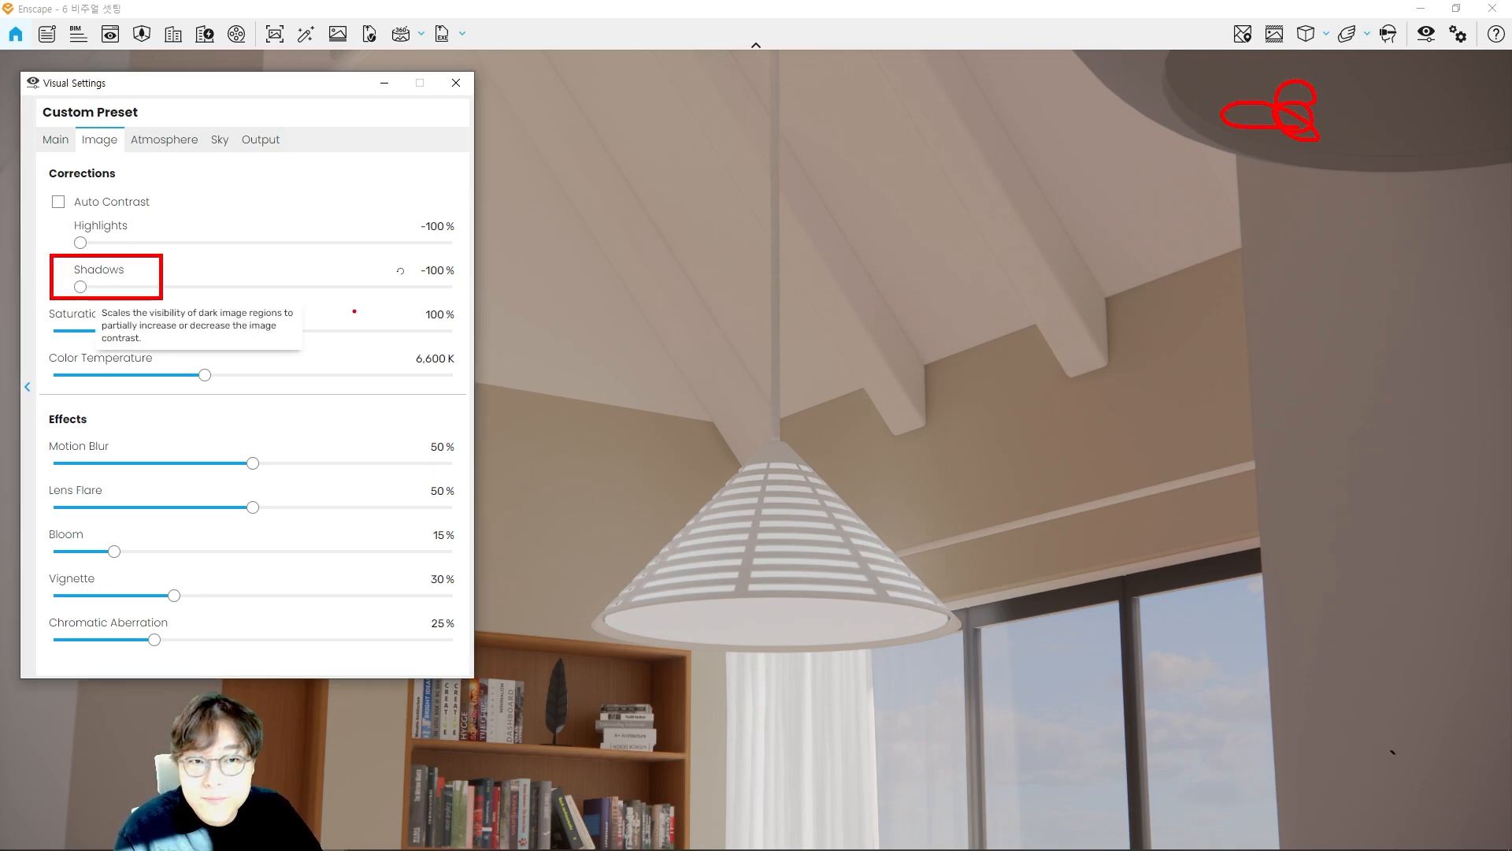
key(Escape)
Step: Try low Highlights and Shadows values together, and raise both to 100% to compare the contrast
drag(81, 242, 237, 244)
drag(85, 289, 80, 242)
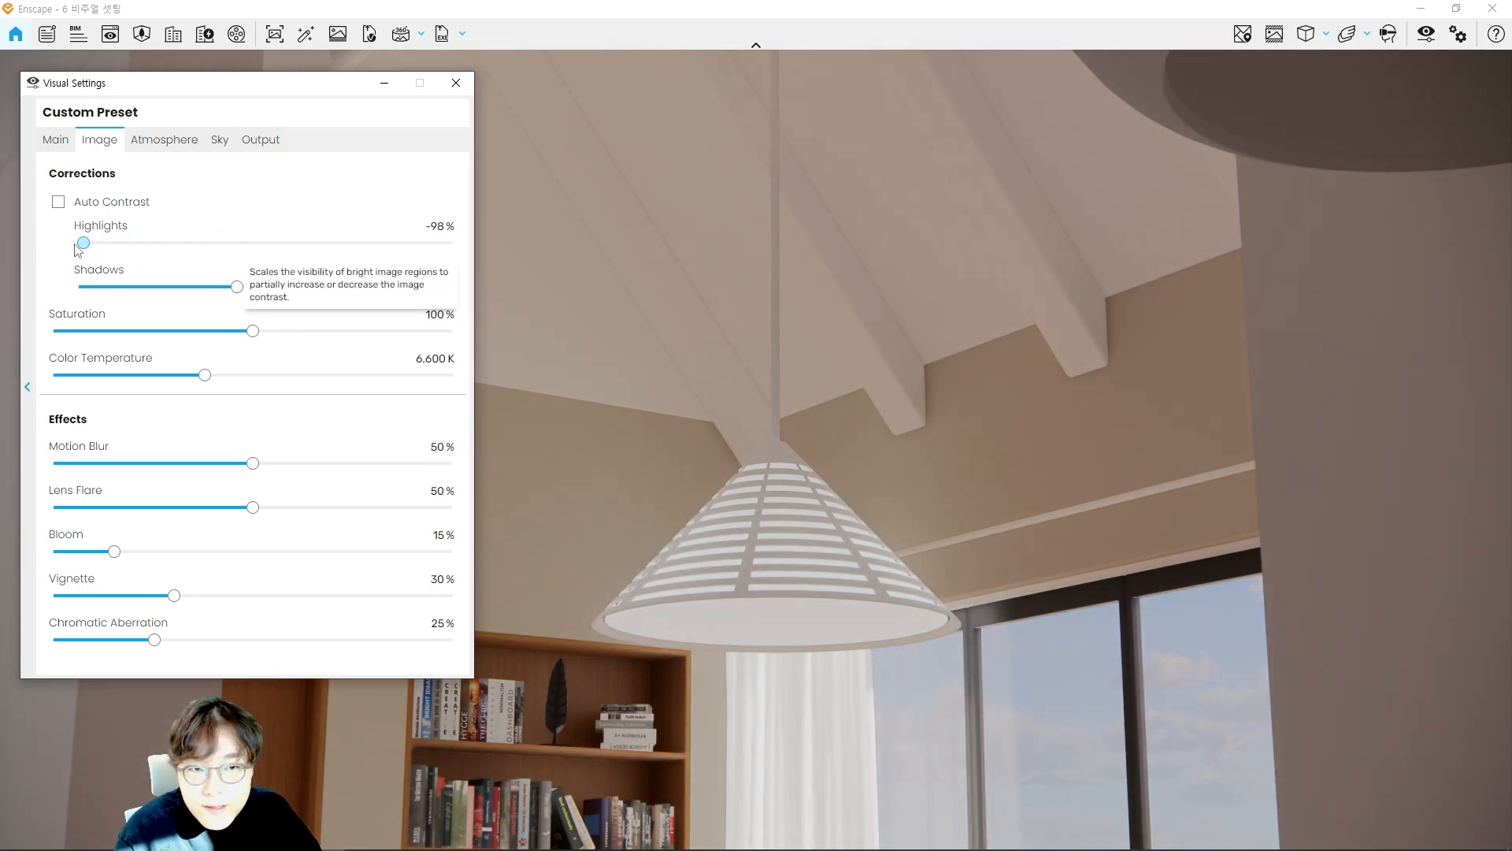
drag(239, 289, 73, 291)
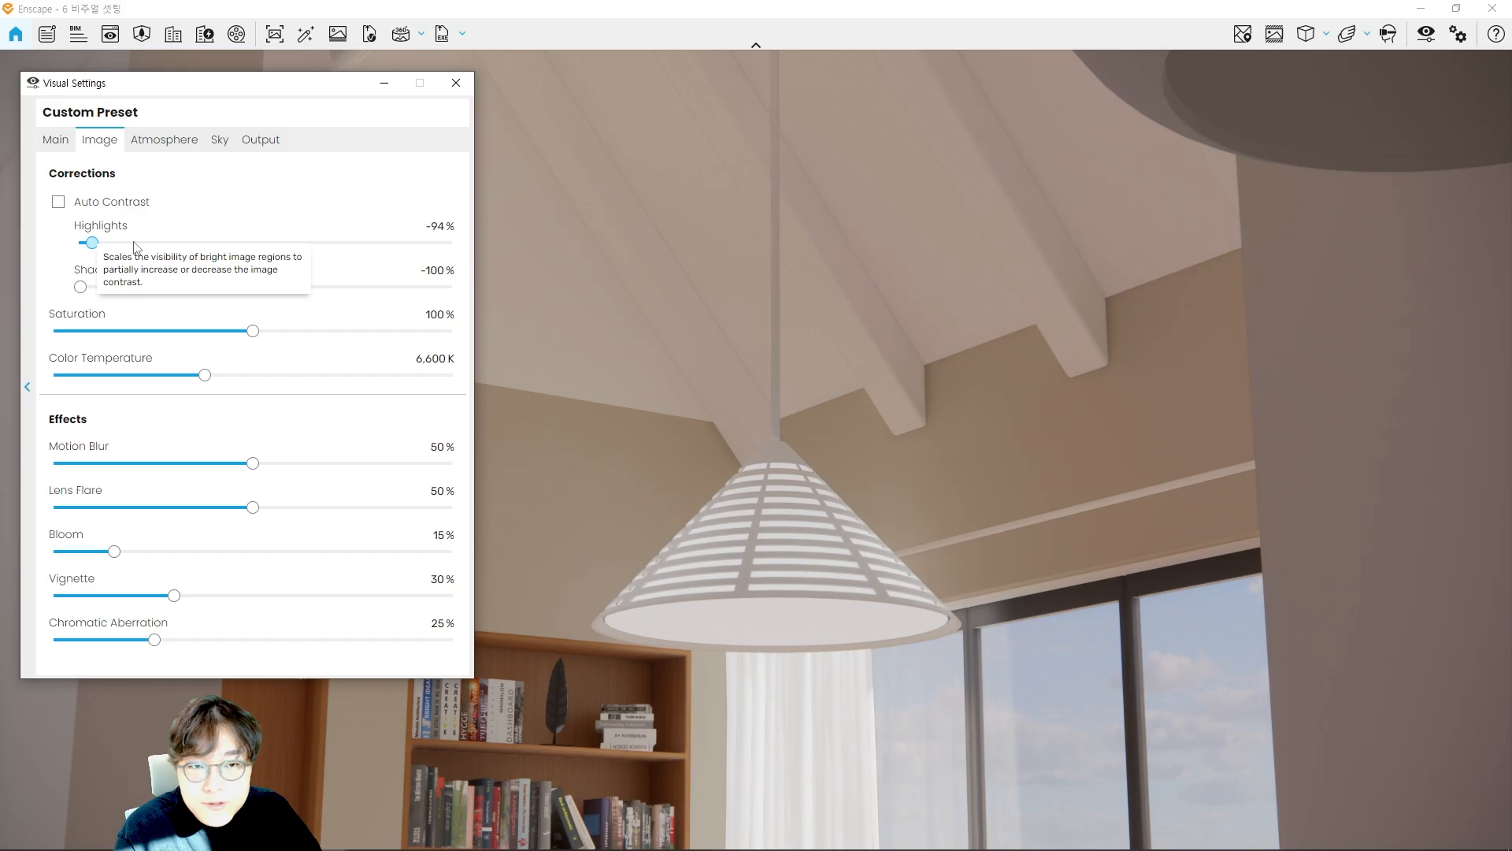
drag(82, 242, 451, 243)
drag(81, 286, 488, 280)
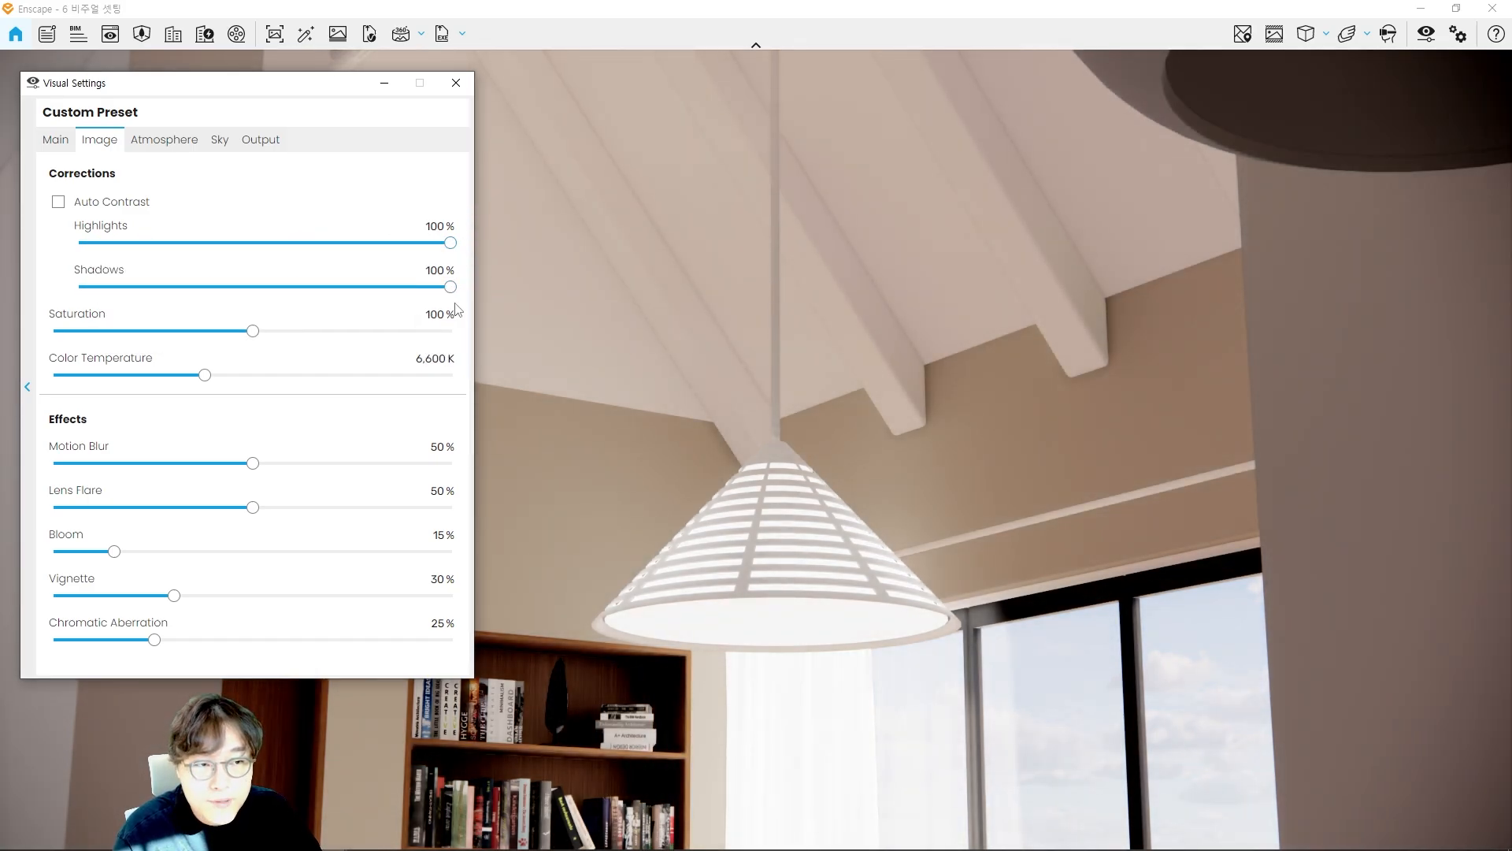
mouse_move(308, 286)
mouse_down()
mouse_move(440, 285)
mouse_move(395, 307)
mouse_up()
key(Escape)
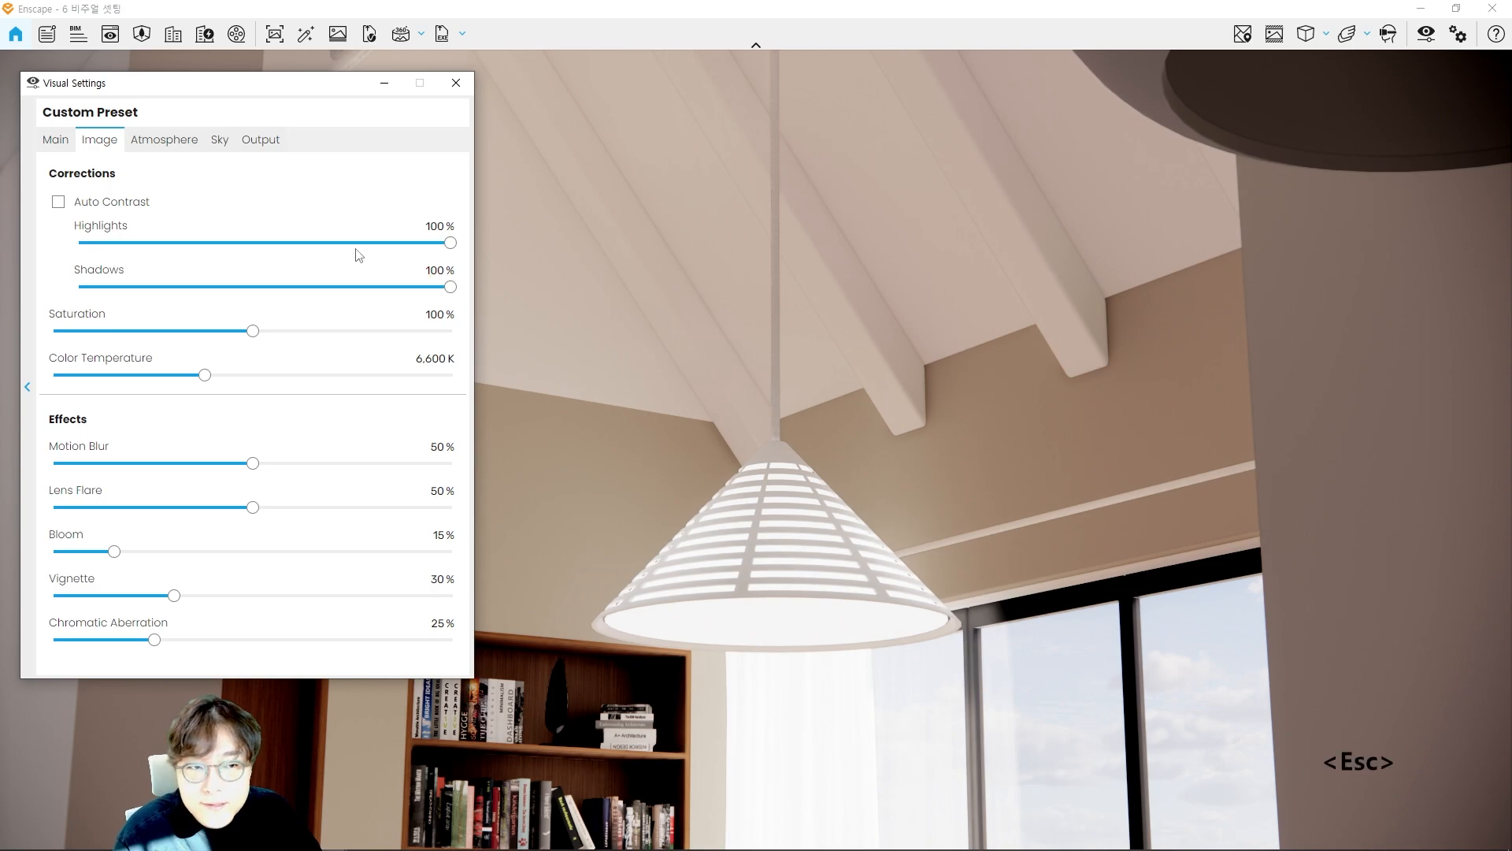
drag(255, 246, 408, 246)
drag(383, 233, 386, 256)
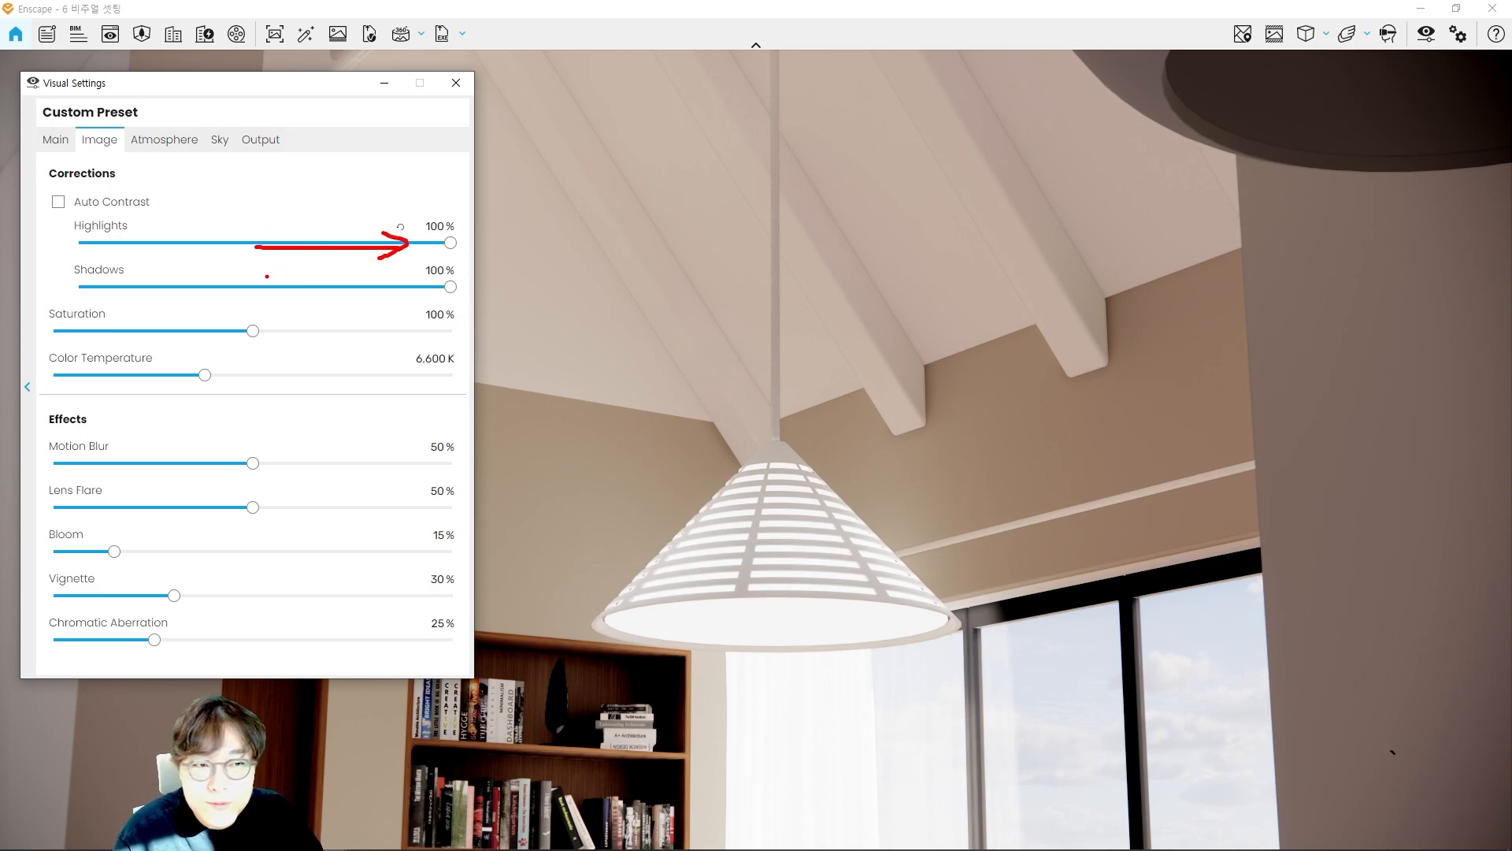
drag(267, 280, 439, 266)
drag(524, 232, 560, 238)
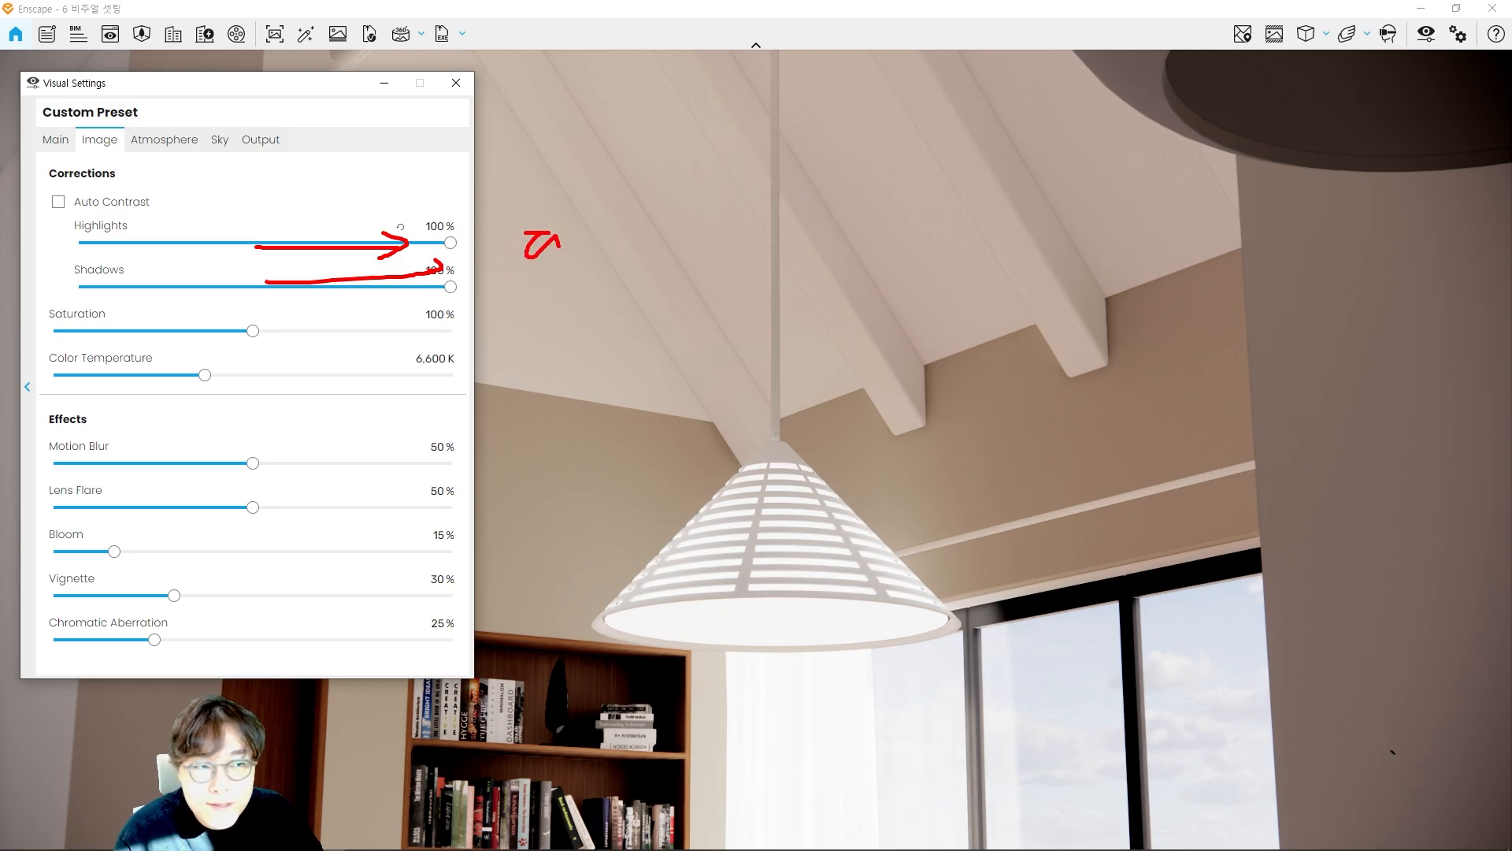
drag(638, 205, 639, 291)
drag(631, 213, 645, 194)
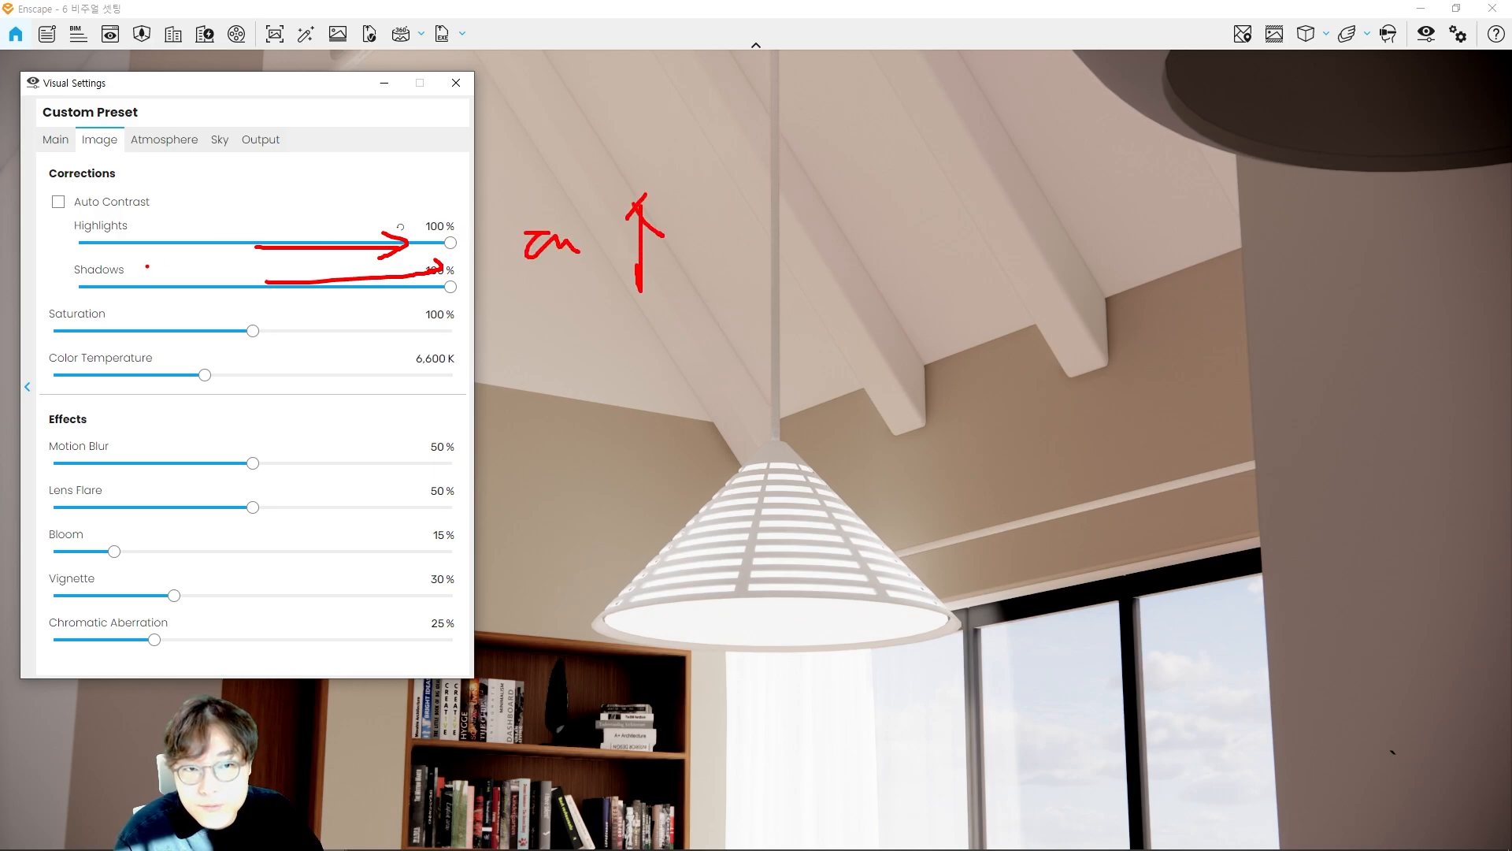
mouse_move(197, 232)
mouse_down()
mouse_move(130, 246)
mouse_move(158, 265)
mouse_move(114, 286)
mouse_move(160, 290)
mouse_up()
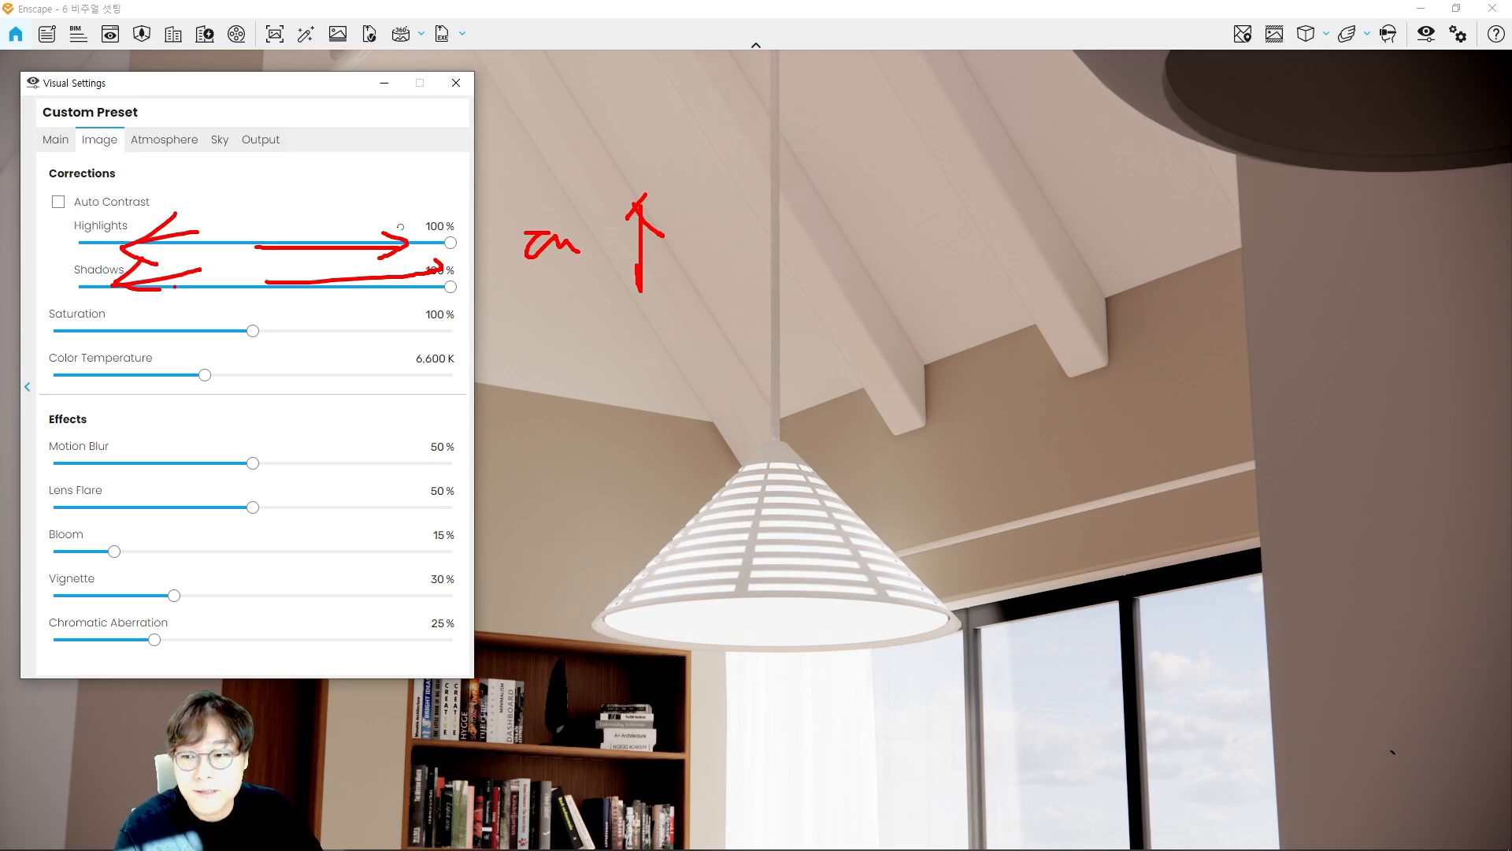
drag(477, 300, 560, 340)
drag(636, 293, 630, 376)
drag(613, 337, 651, 342)
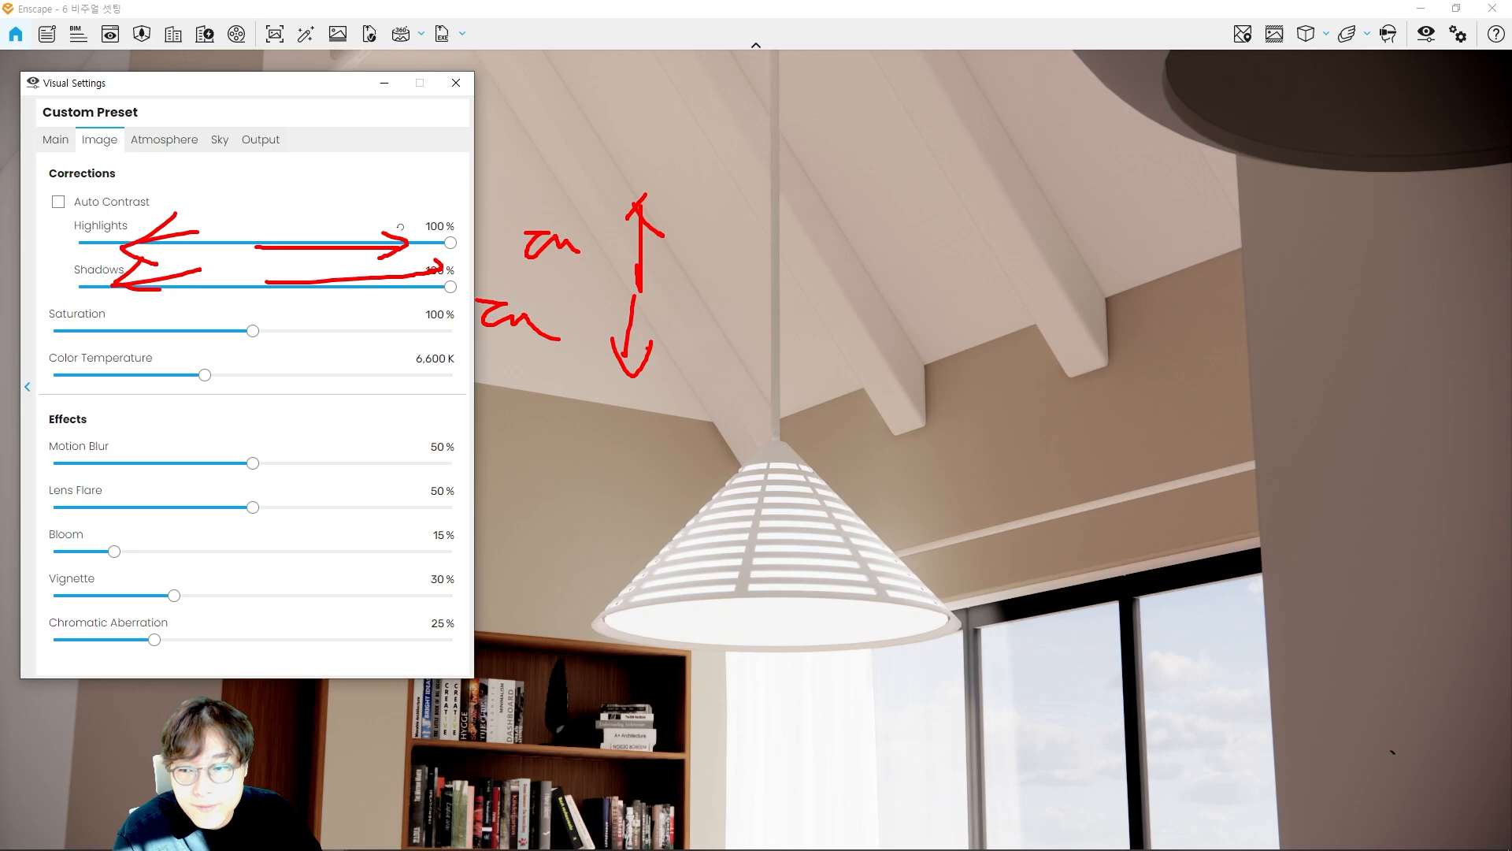
key(Escape)
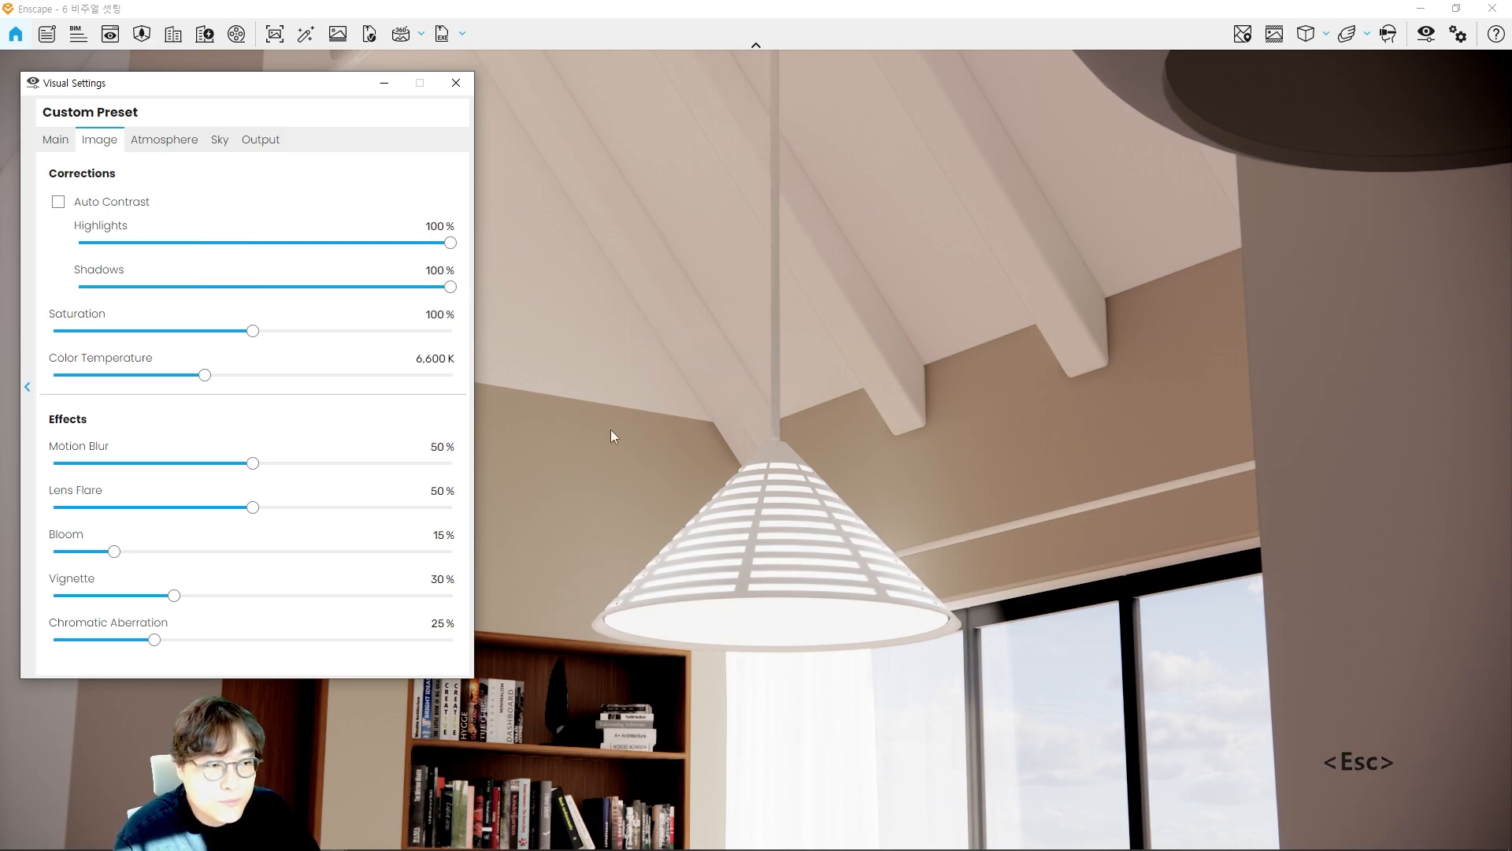
Step: Set Shadows to 22% and Highlights to 21%, and frame the door, bookshelf, chairs, coffee table and sofa
drag(449, 286, 306, 288)
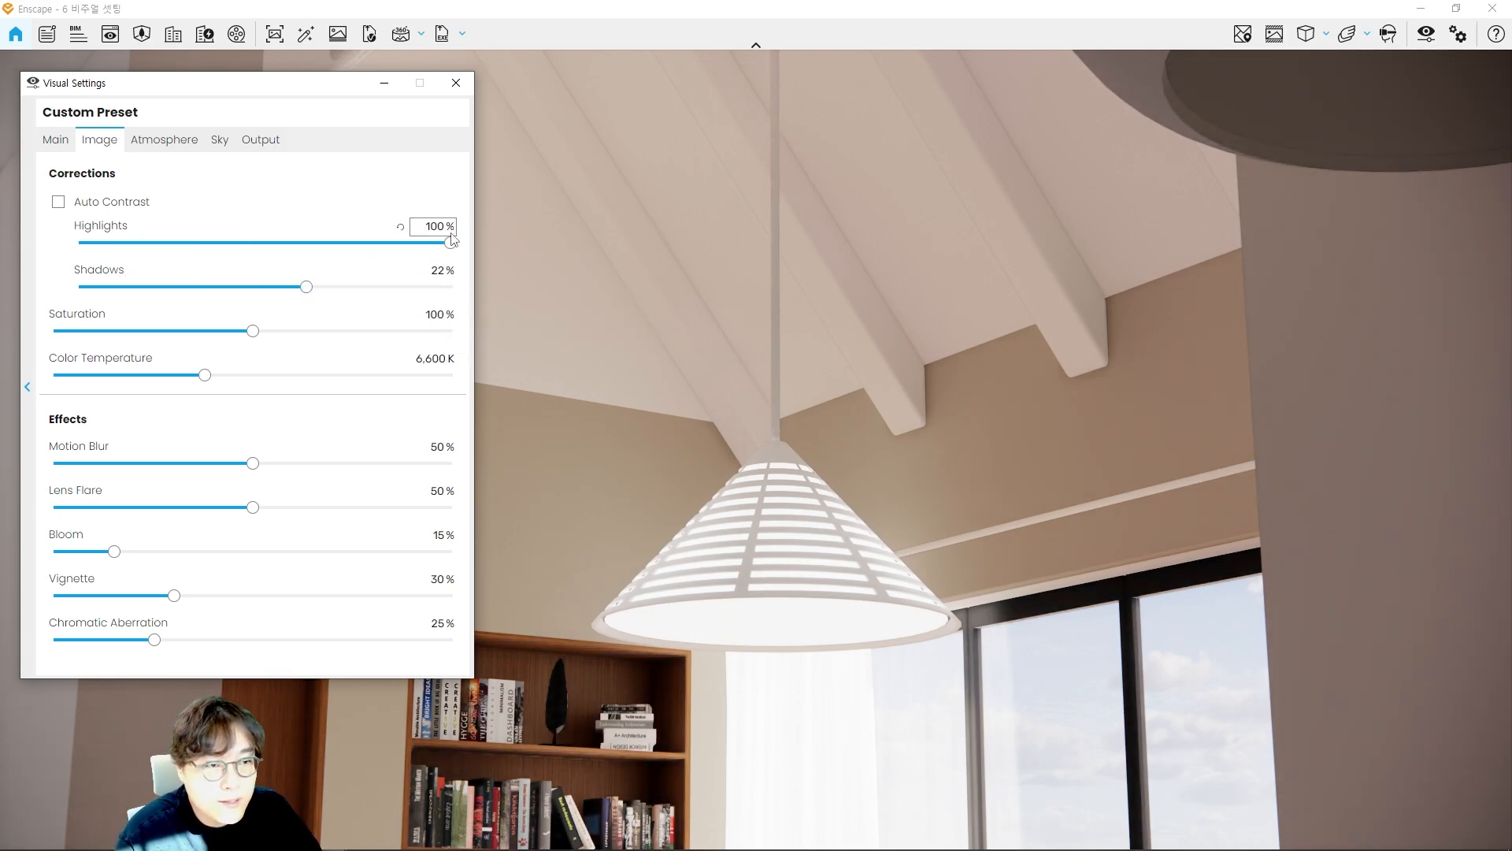
drag(450, 242, 304, 243)
click(522, 298)
key(s)
key(s)
key(s)
key(s)
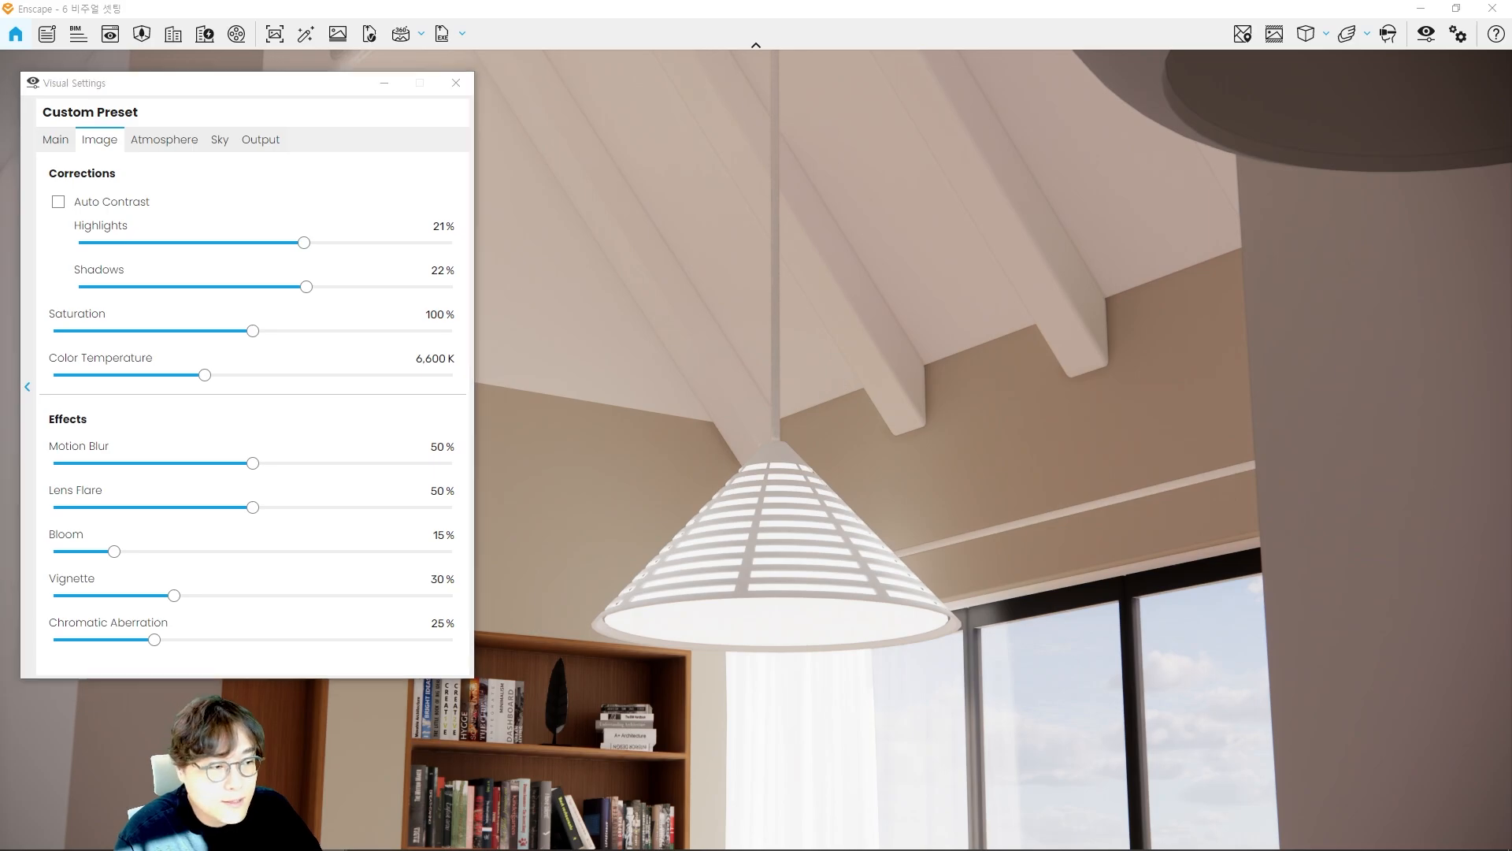
key(e)
key(a)
key(e)
key(w)
key(w)
key(w)
key(w)
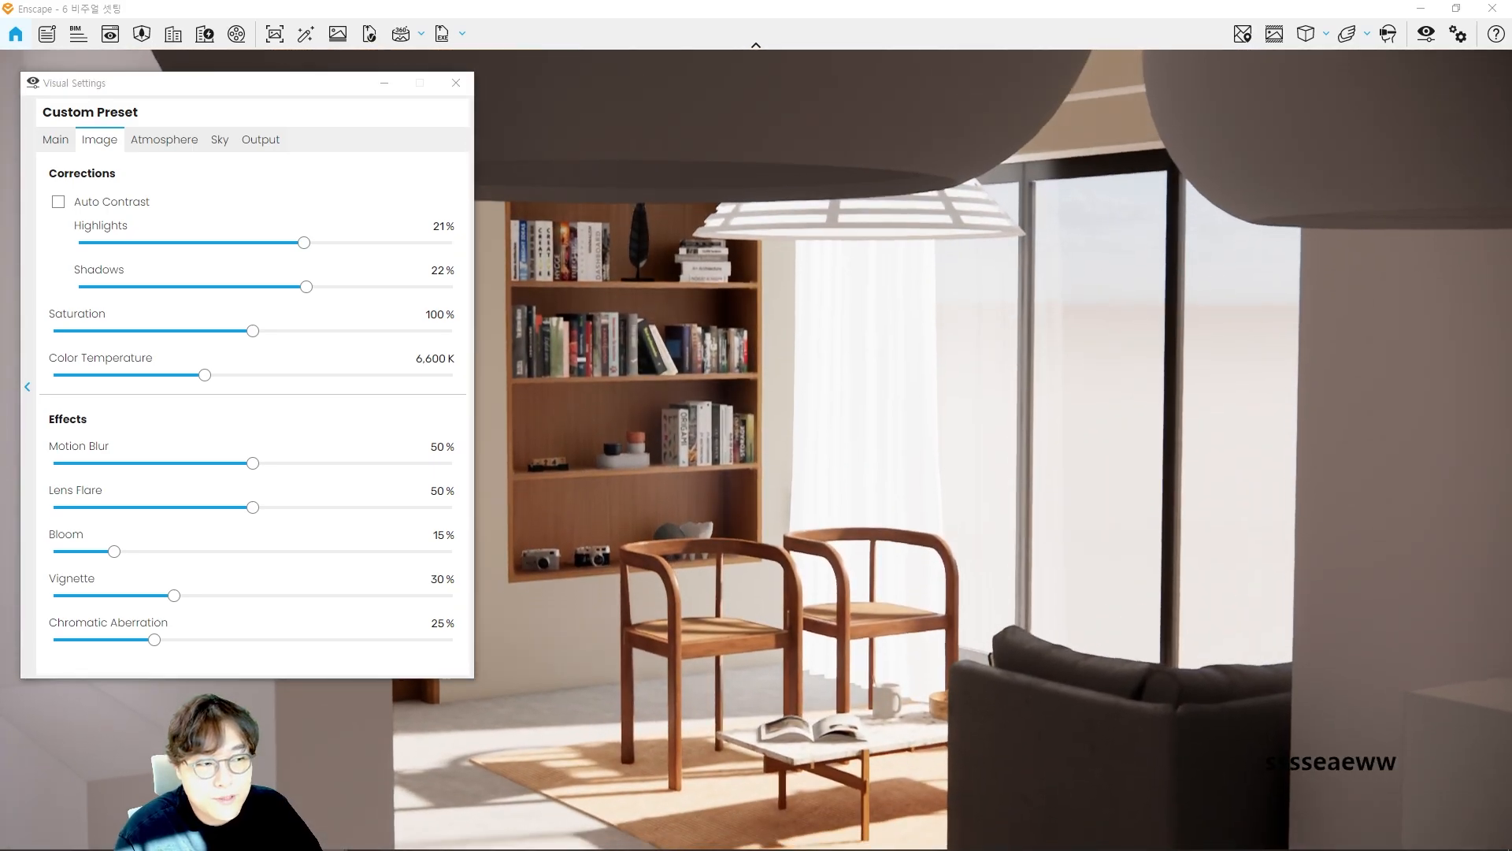
key(q)
key(s)
key(d)
key(d)
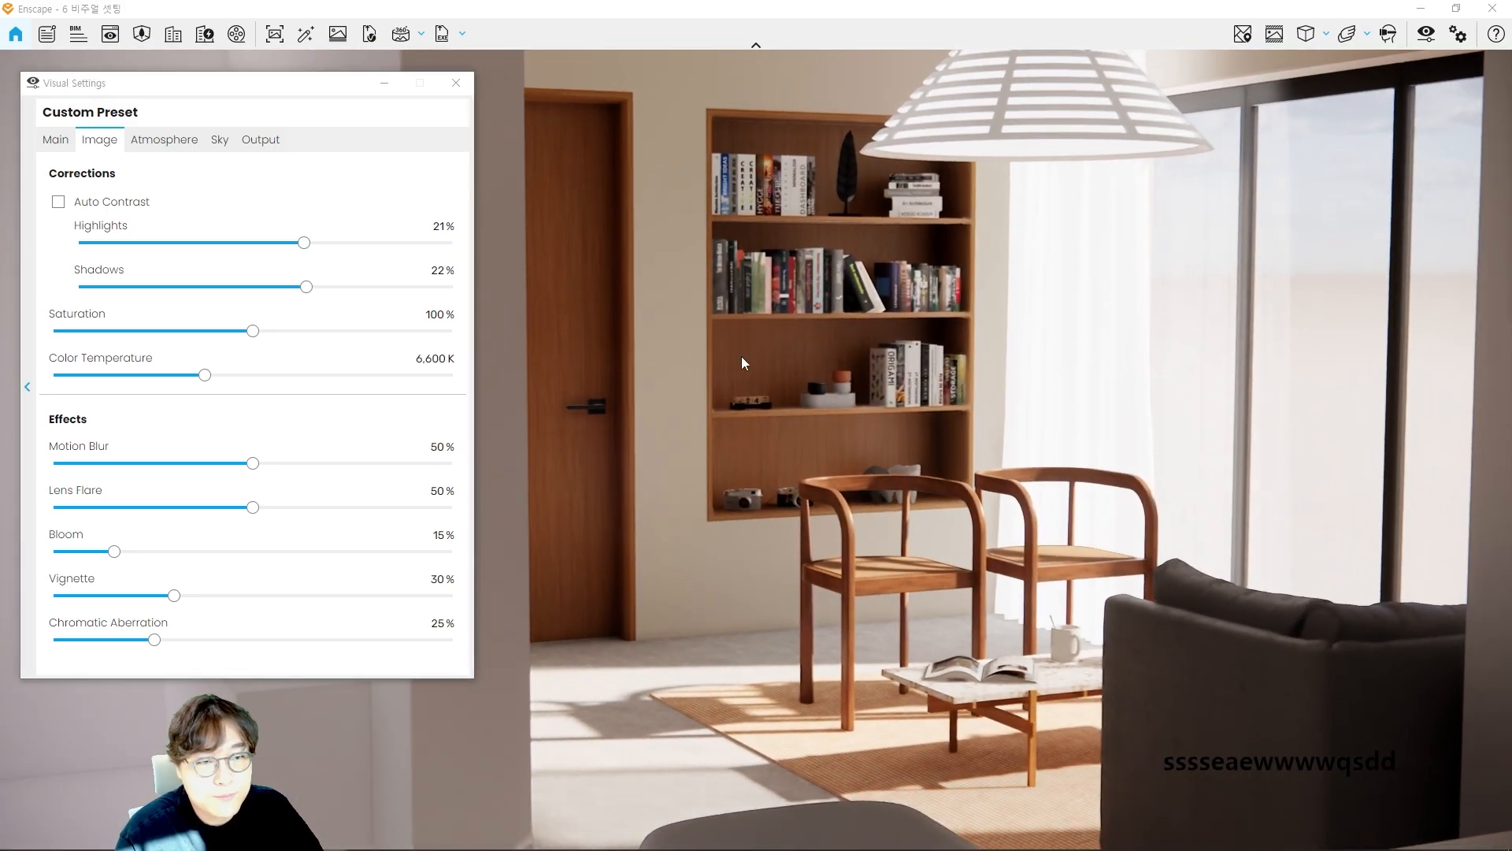
Step: Try Shadows at 40%, and settle on 29% Shadows with 7% Highlights for the living-room view
mouse_move(306, 287)
mouse_down()
mouse_move(176, 291)
mouse_move(408, 294)
mouse_move(250, 297)
mouse_move(366, 302)
mouse_move(343, 297)
mouse_up()
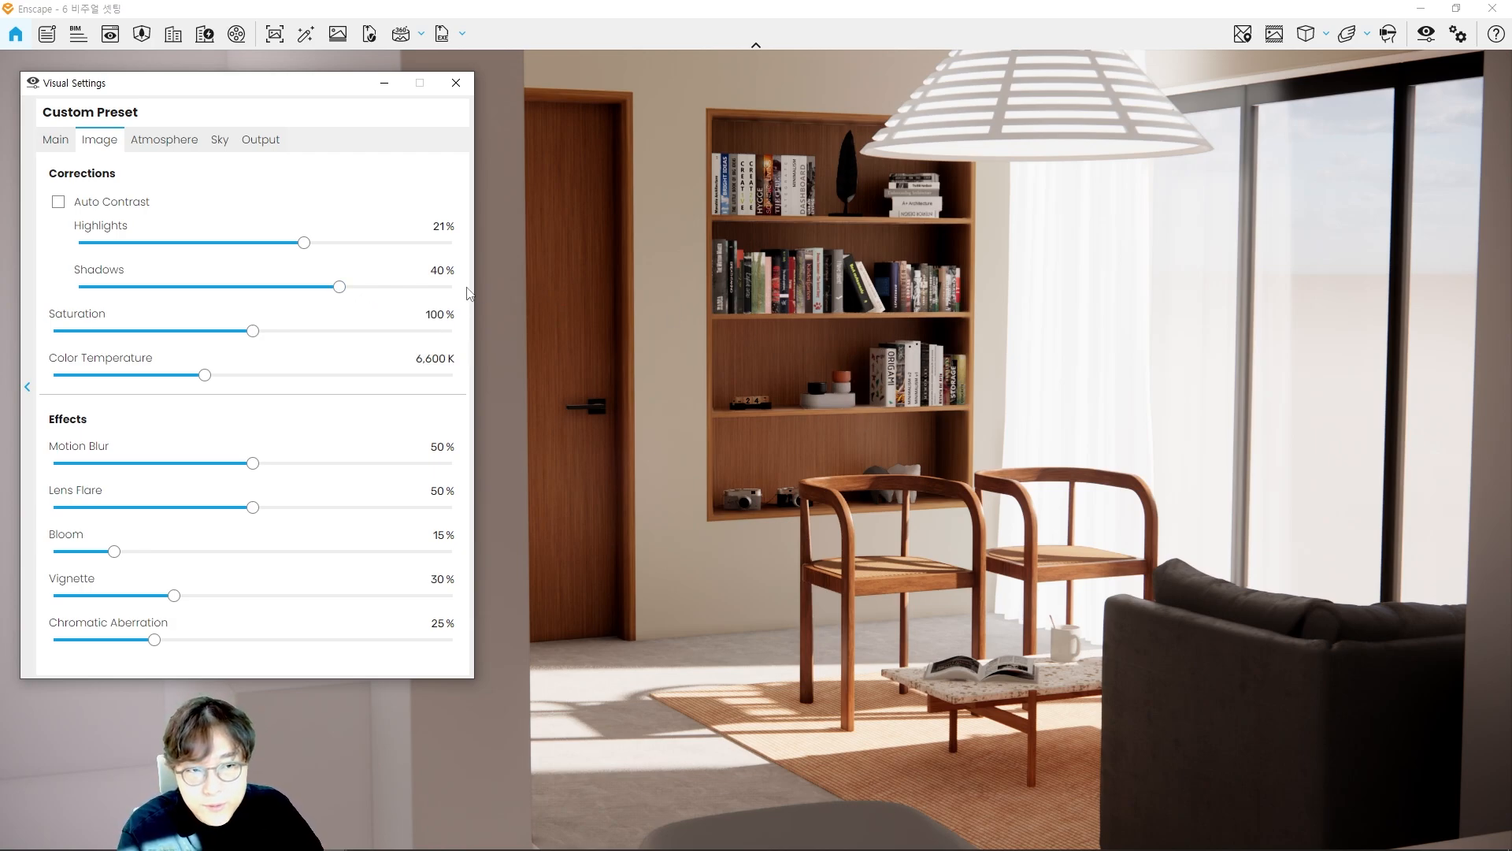
drag(340, 289, 281, 246)
mouse_move(53, 213)
ctrl+mouse_down()
mouse_move(430, 277)
mouse_move(473, 299)
ctrl+mouse_up()
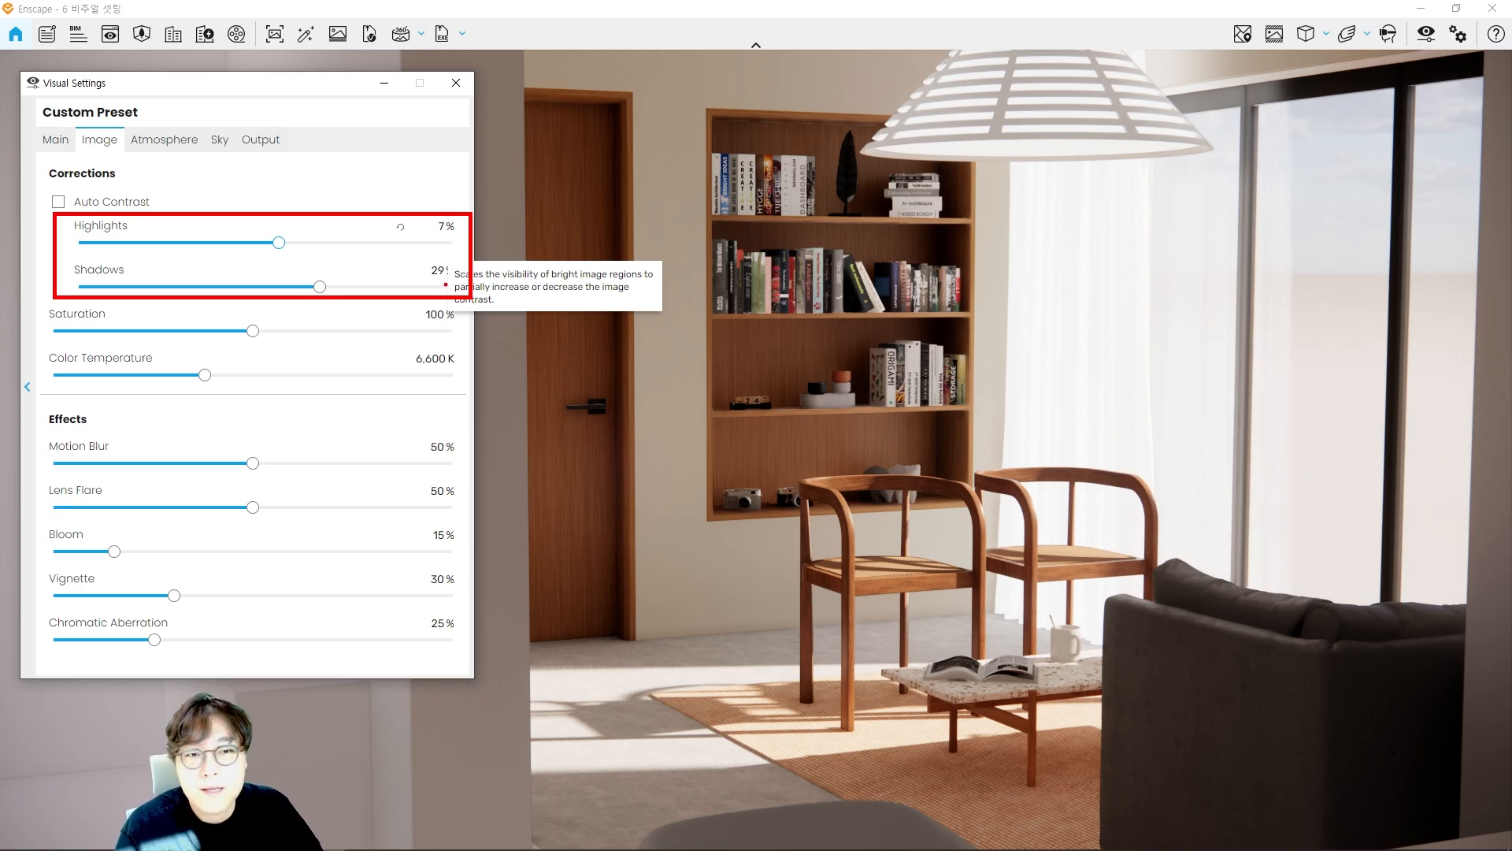
key(Escape)
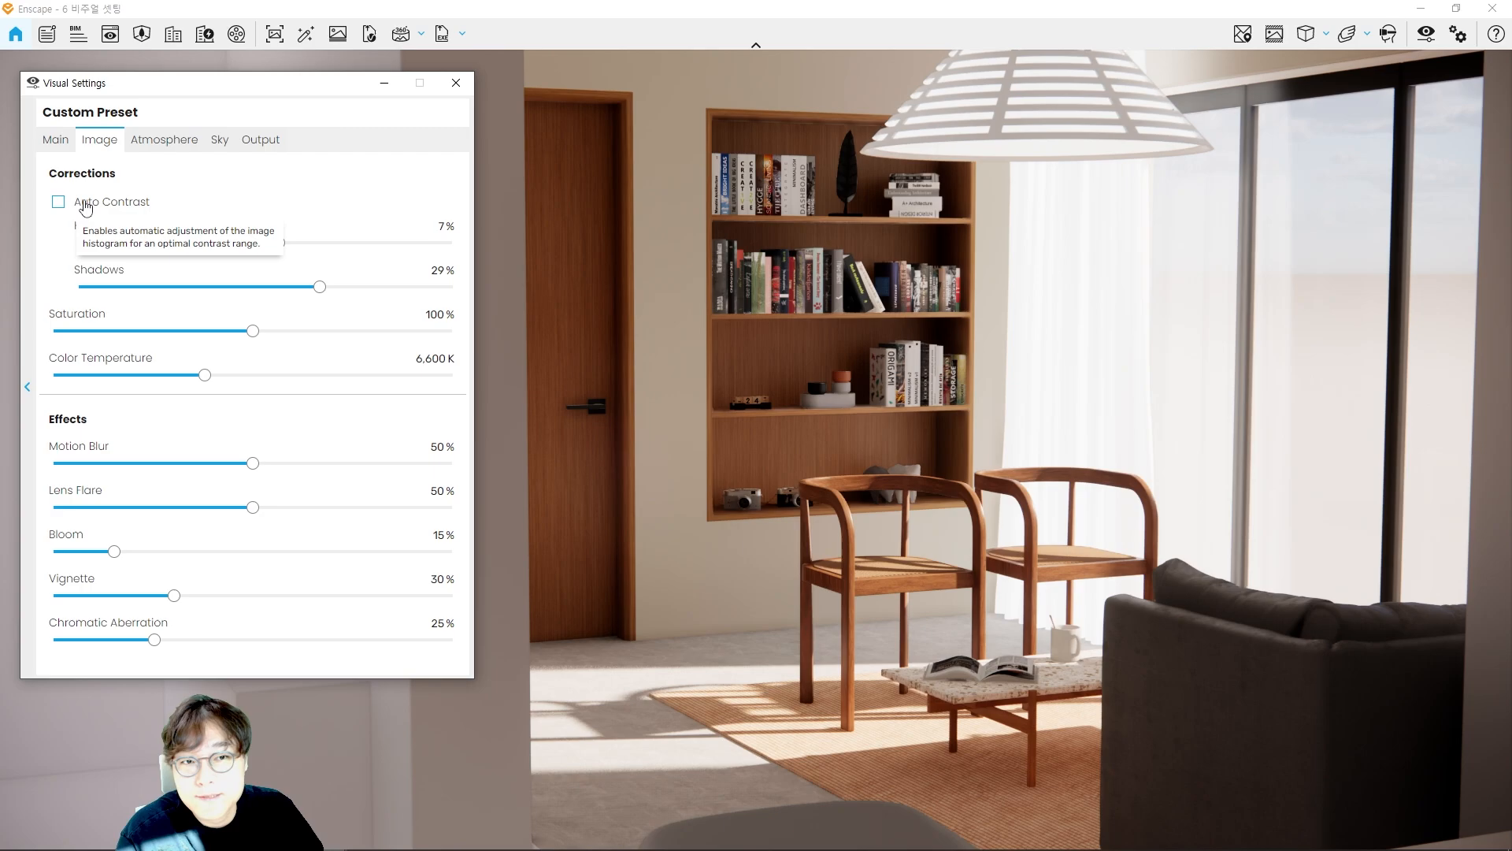
Step: Enable Auto Contrast for the living-room view
click(59, 202)
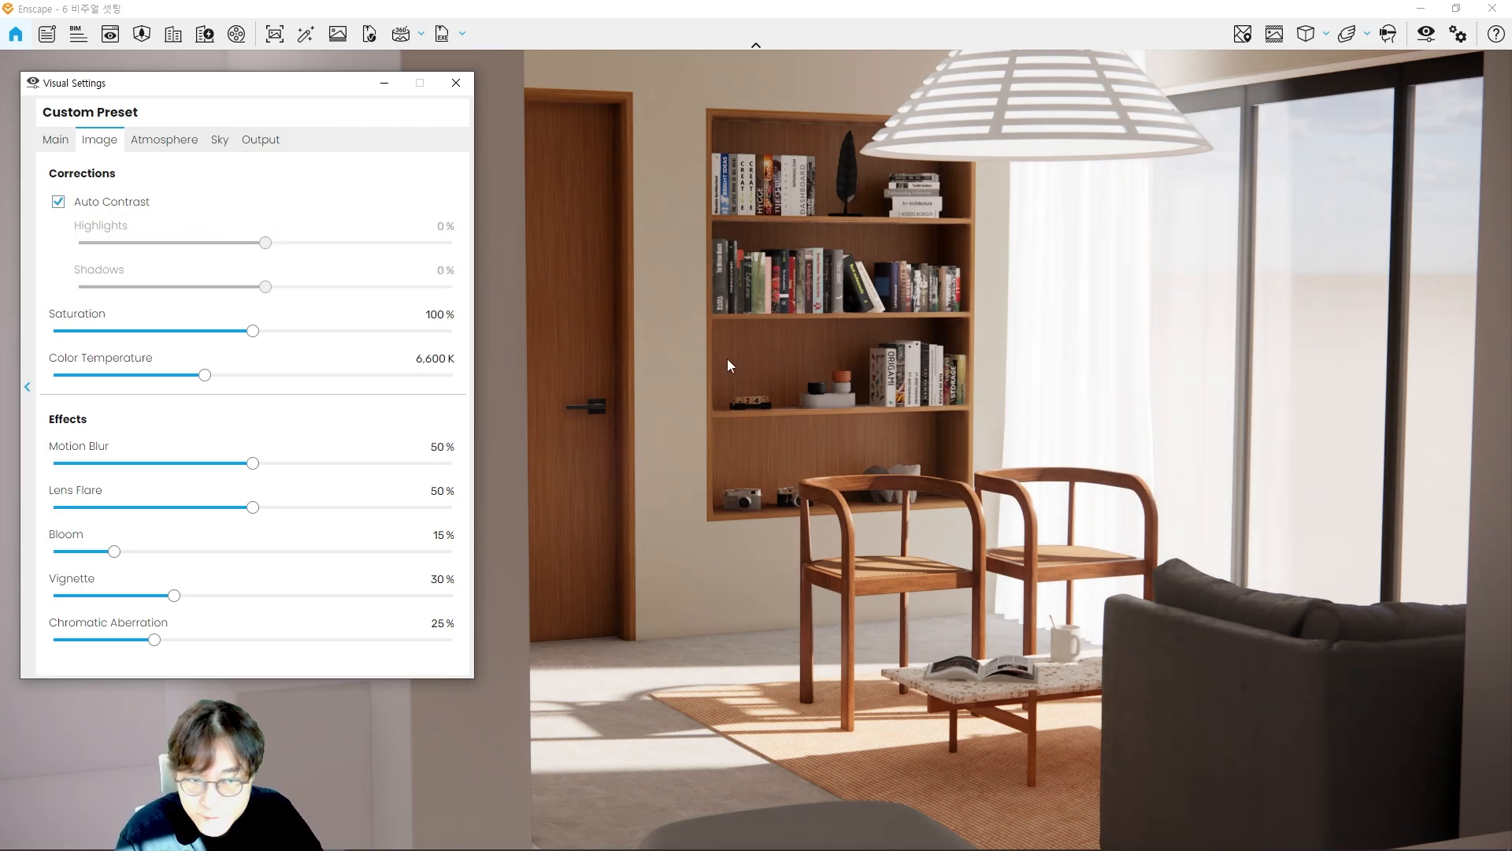
Step: Move back and forth in the living room to examine the Auto Contrast effect on the bookshelf, chairs and sofa
key(d)
key(s)
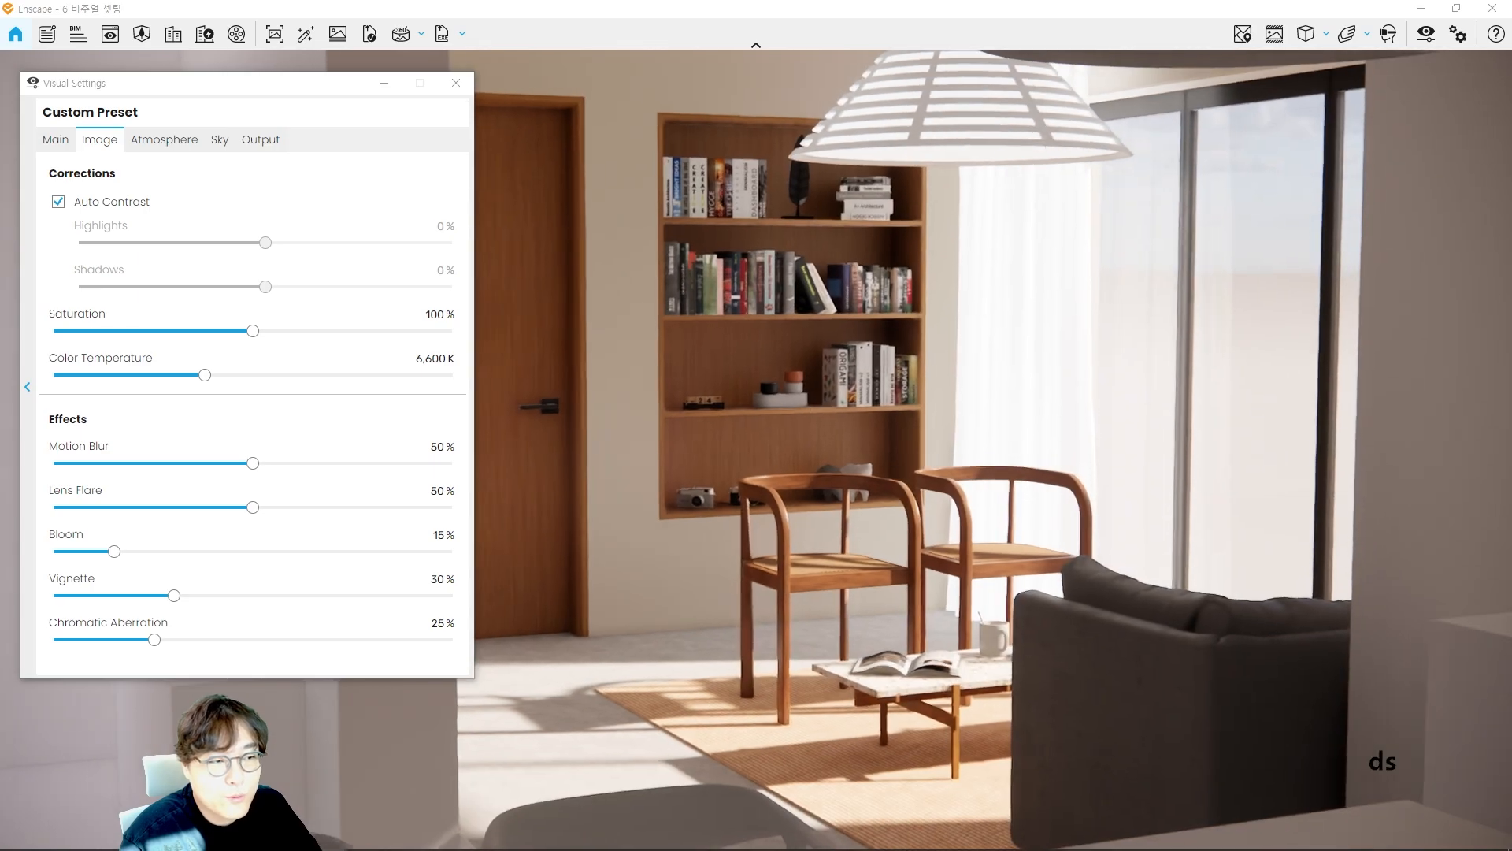
key(a)
key(s)
key(a)
key(w)
key(e)
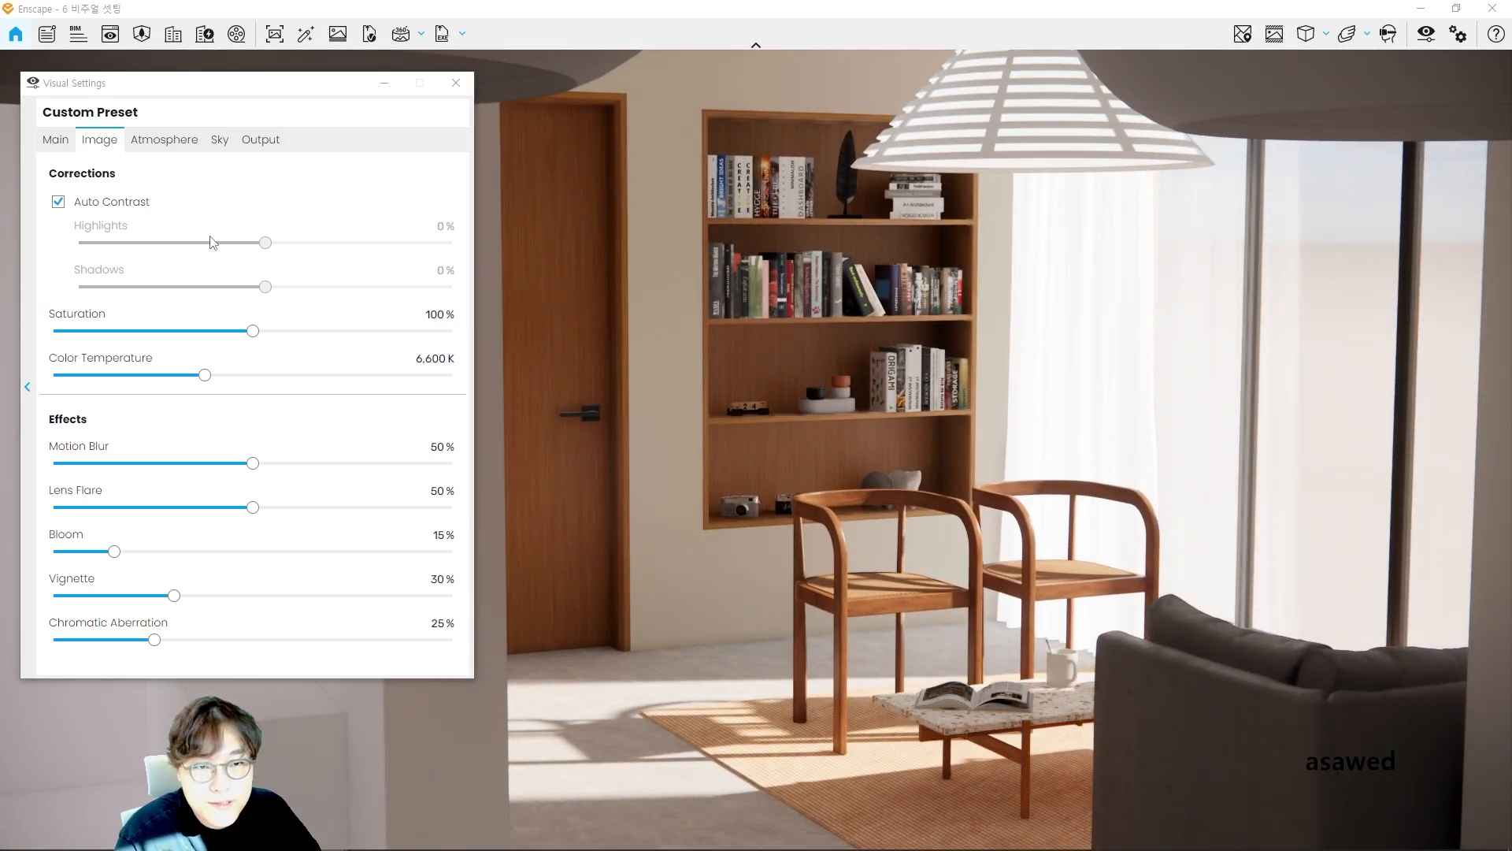
Step: Disable Auto Contrast, try Saturation at 200%, and settle on 91%
click(102, 205)
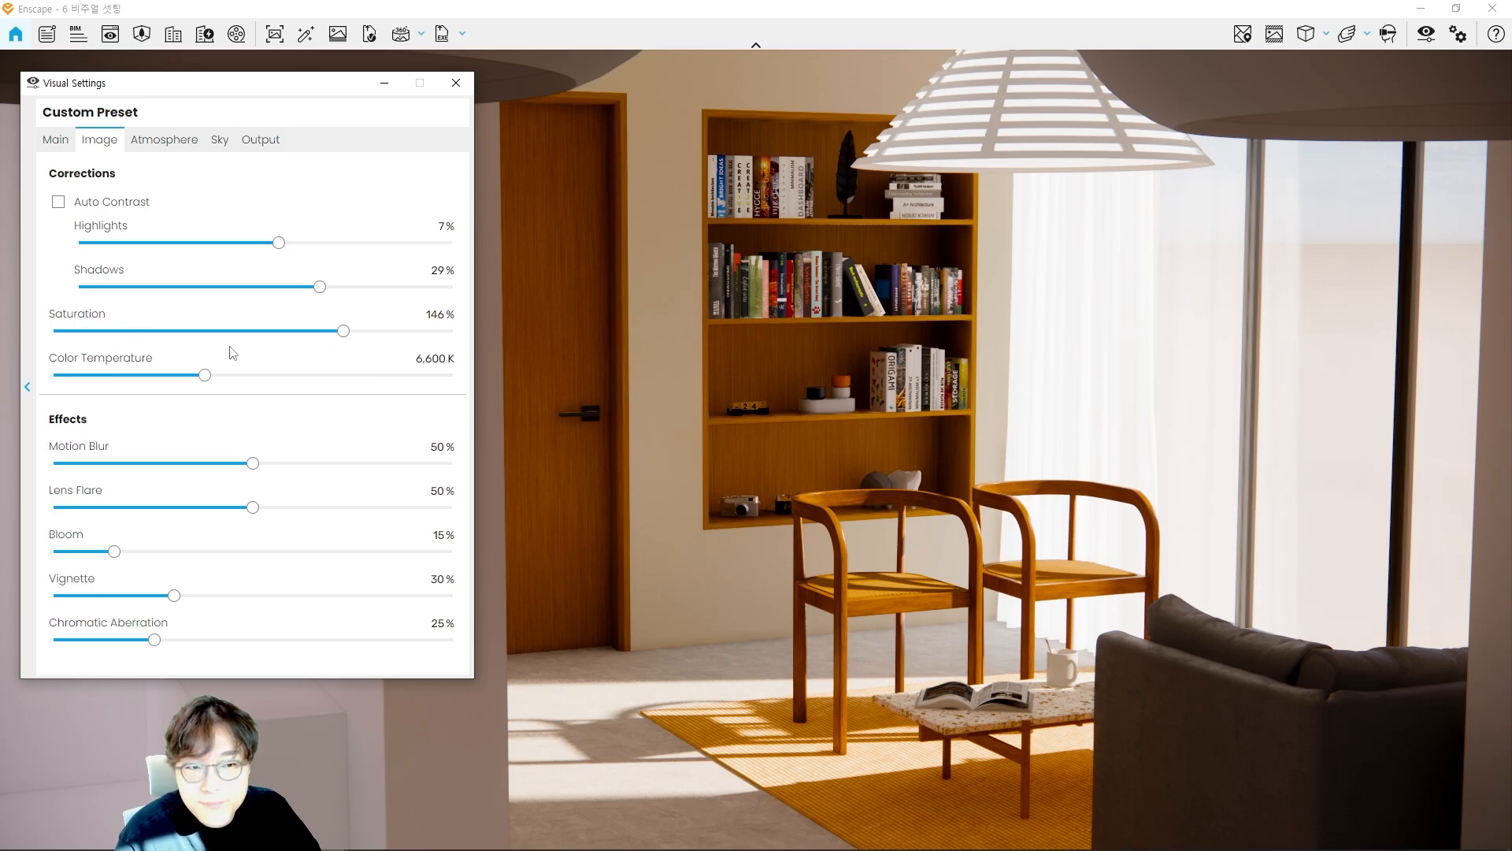
drag(343, 331, 489, 339)
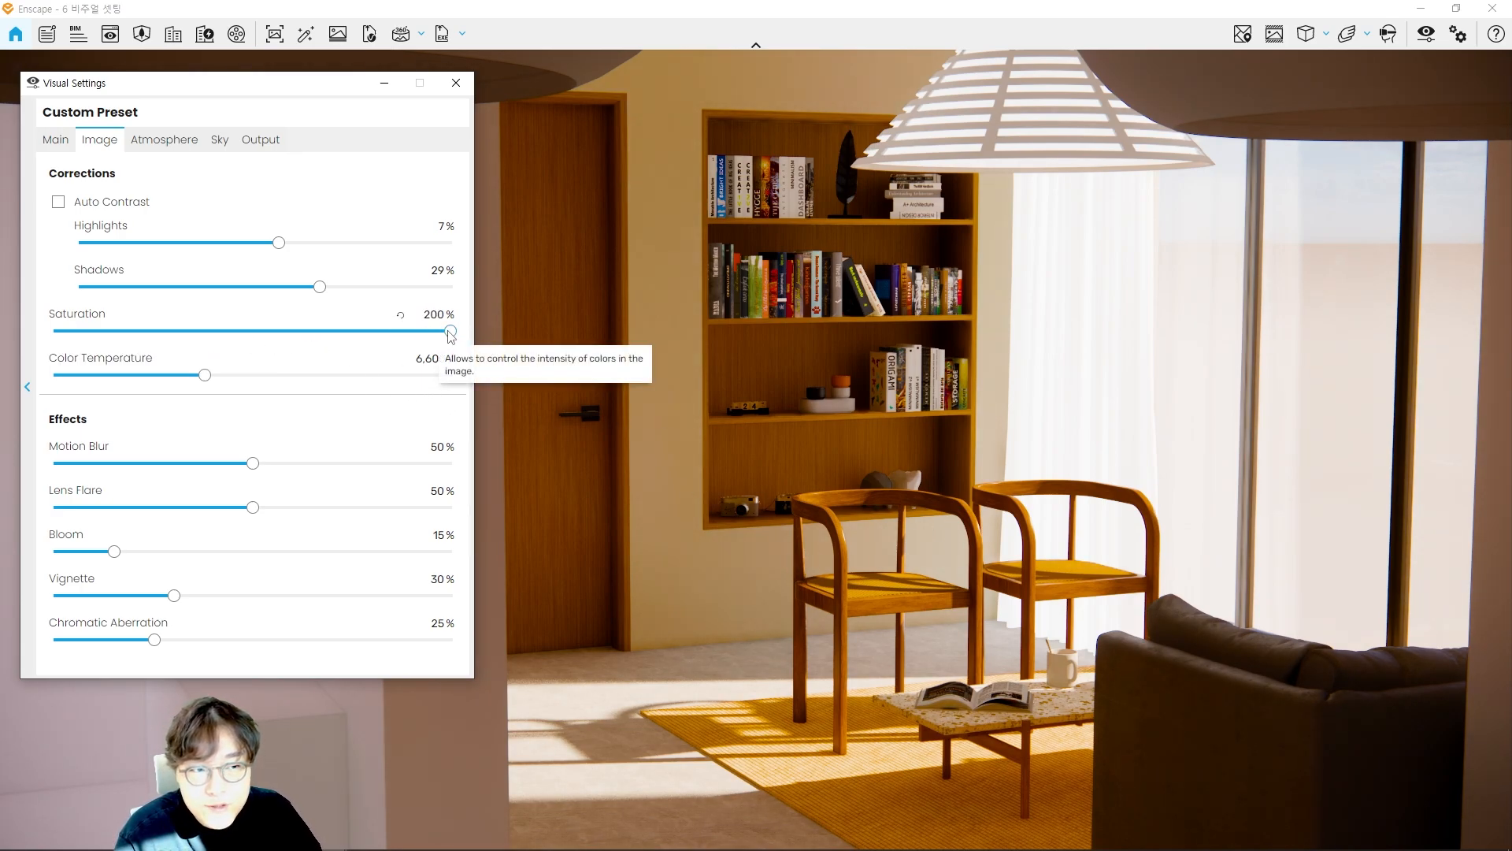
drag(450, 331, 235, 330)
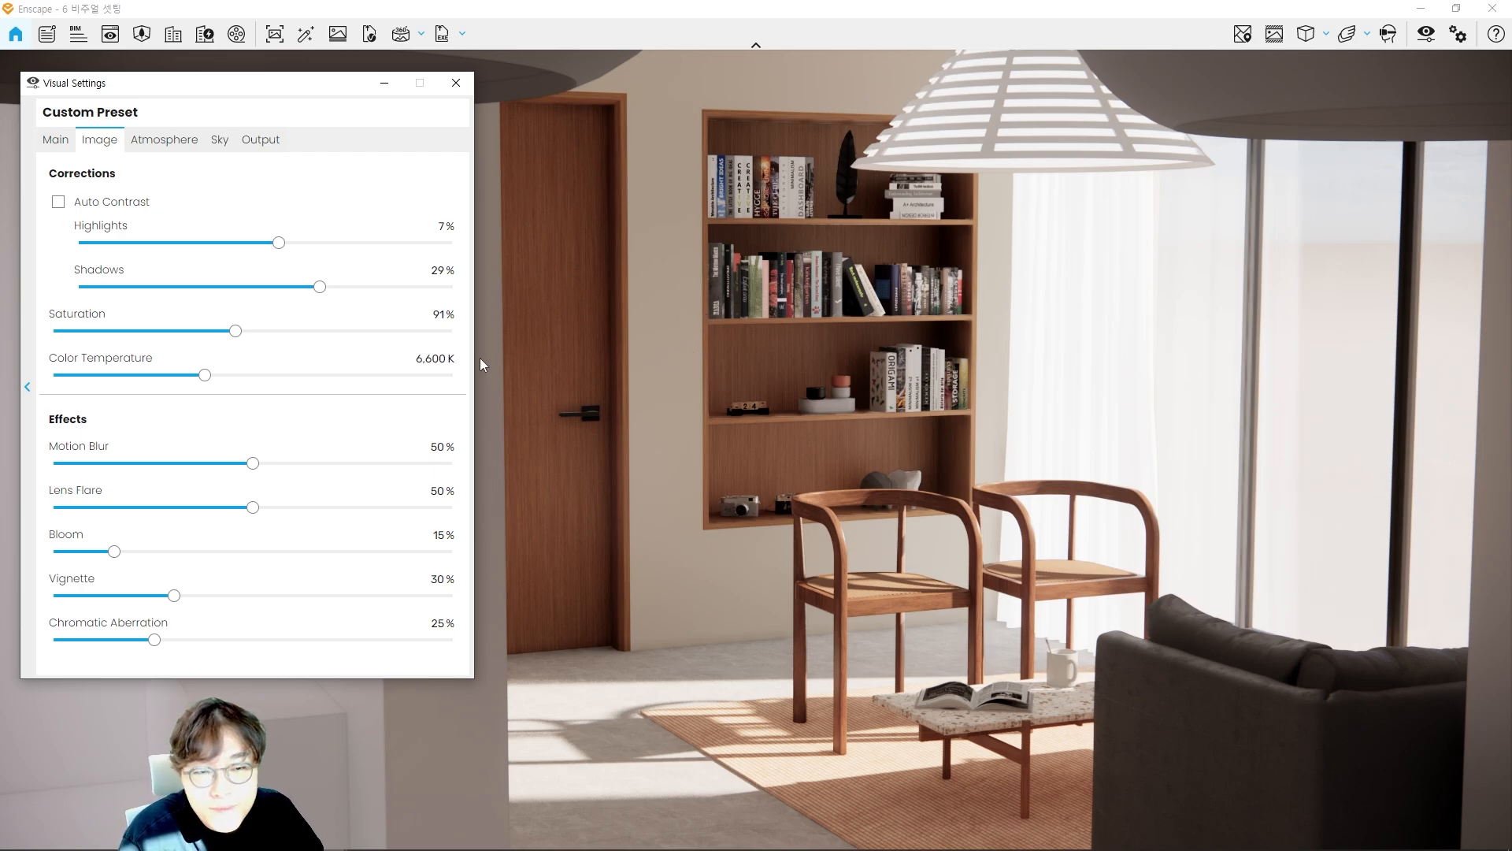
Step: Compare cool and warm Color Temperature values of 11,047 K, 4,055 K, 12,338 K and 8,734 K
drag(209, 376, 345, 385)
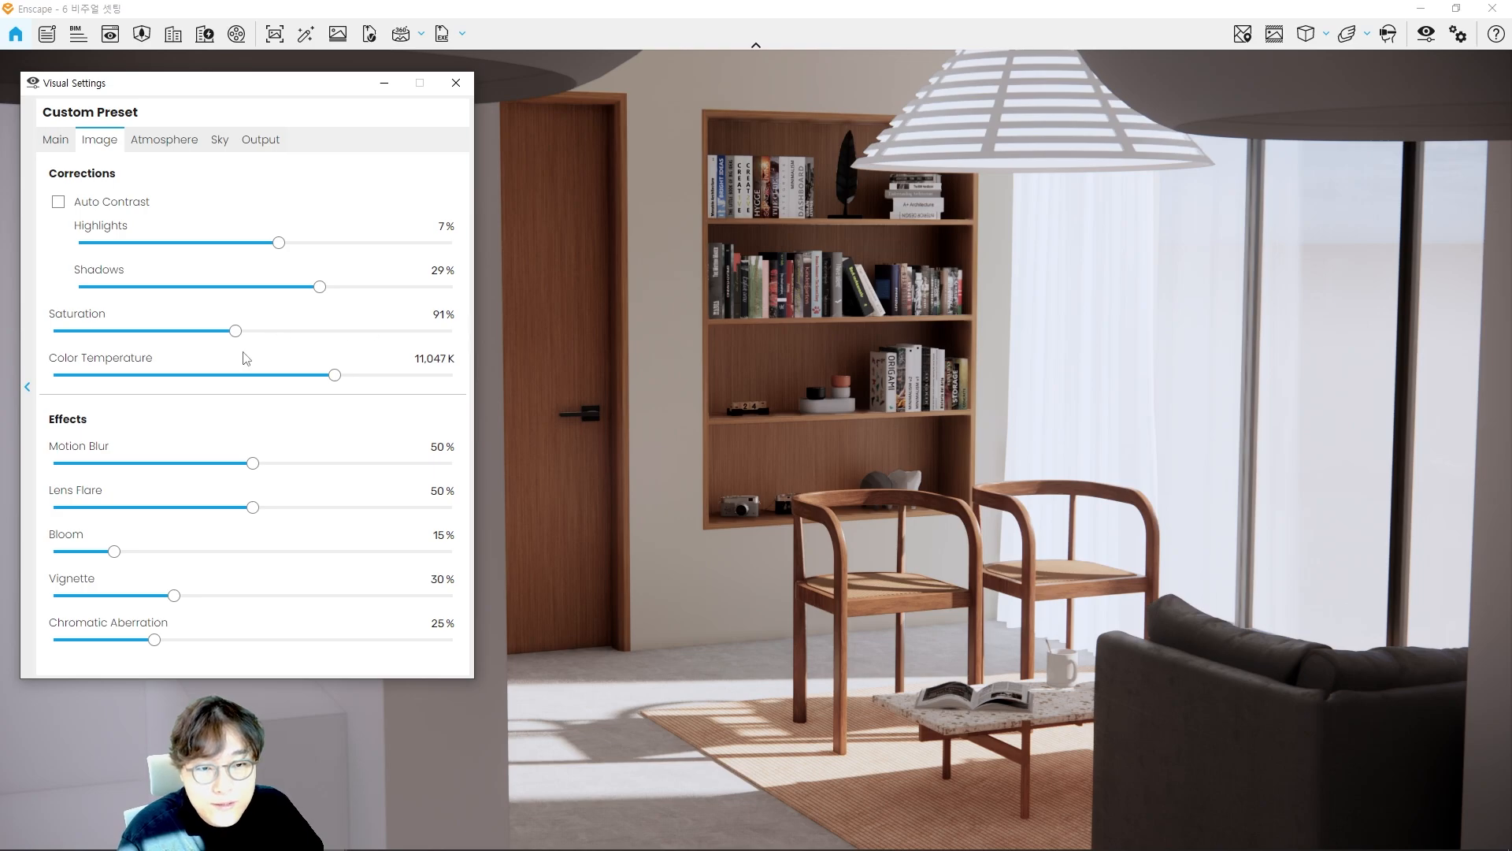
drag(337, 376, 133, 380)
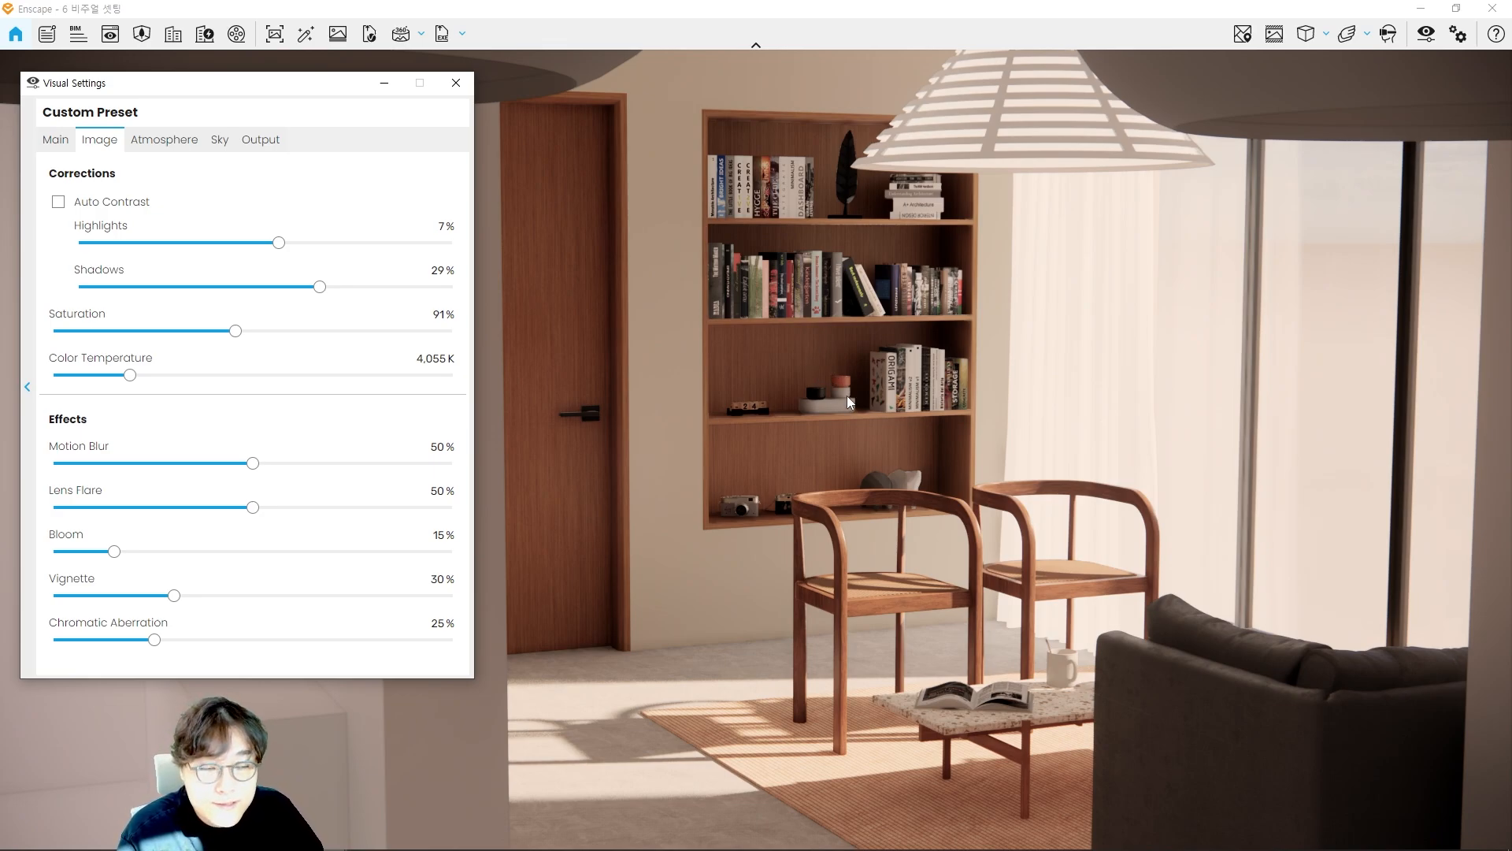
drag(132, 380, 376, 379)
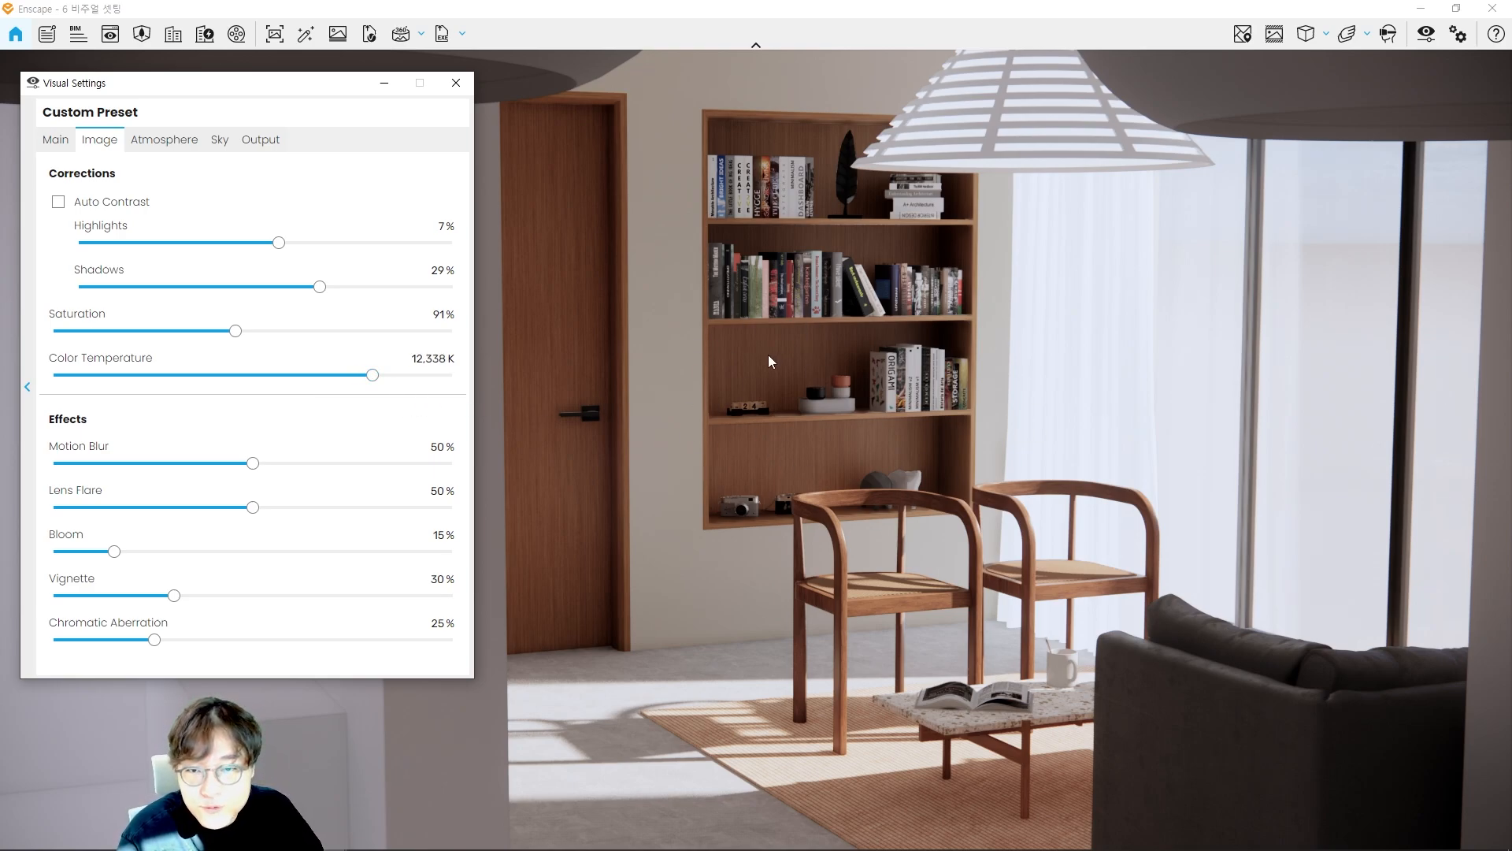
drag(373, 375, 267, 374)
Step: Frame the door, bookshelf, chairs and sofa from slightly farther back, and set Color Temperature to 6,368 K
key(s)
key(s)
key(d)
key(q)
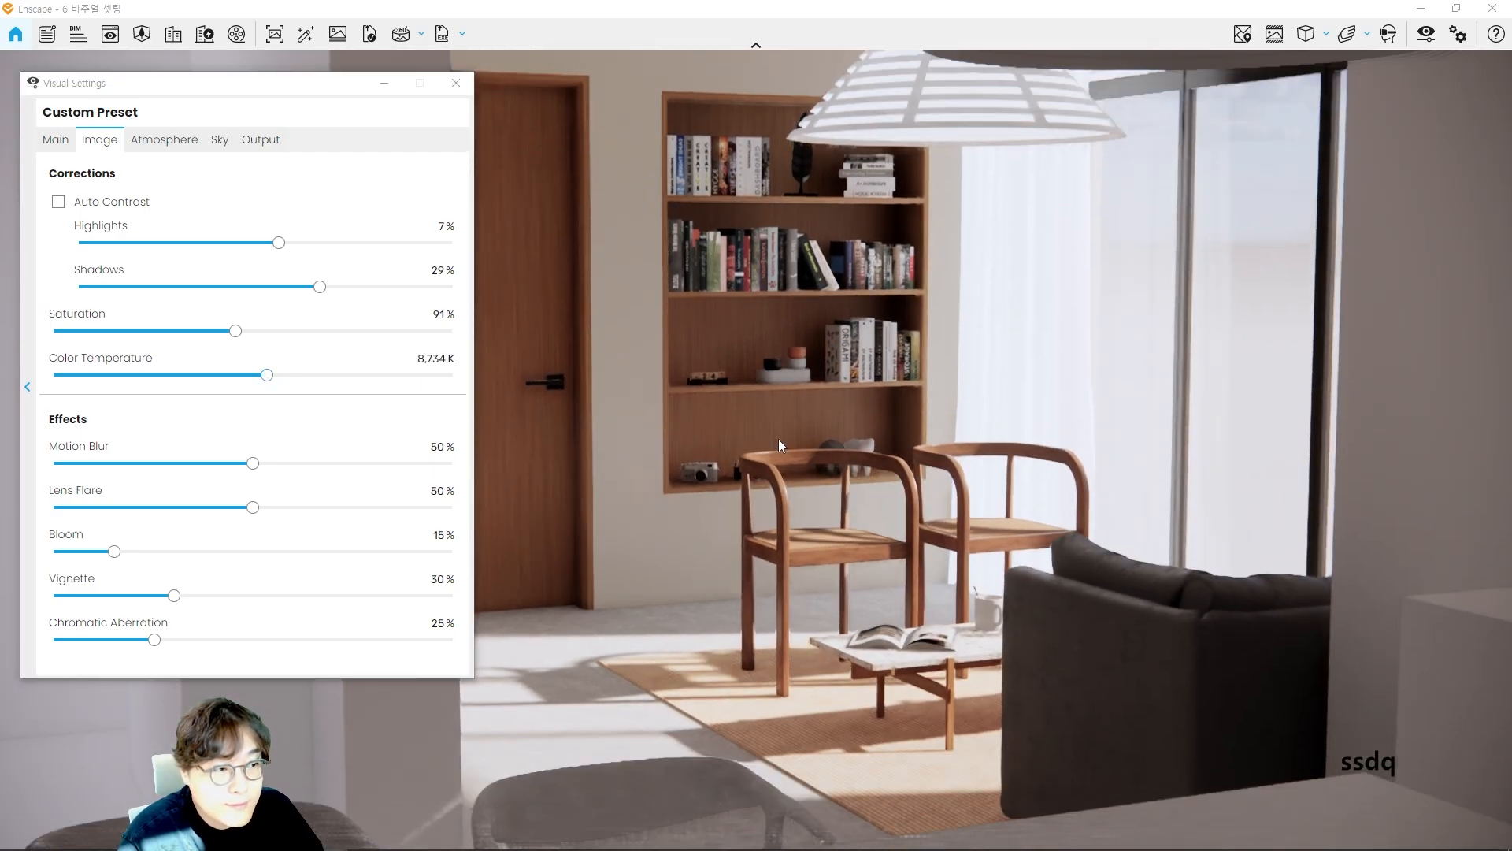
key(s)
key(w)
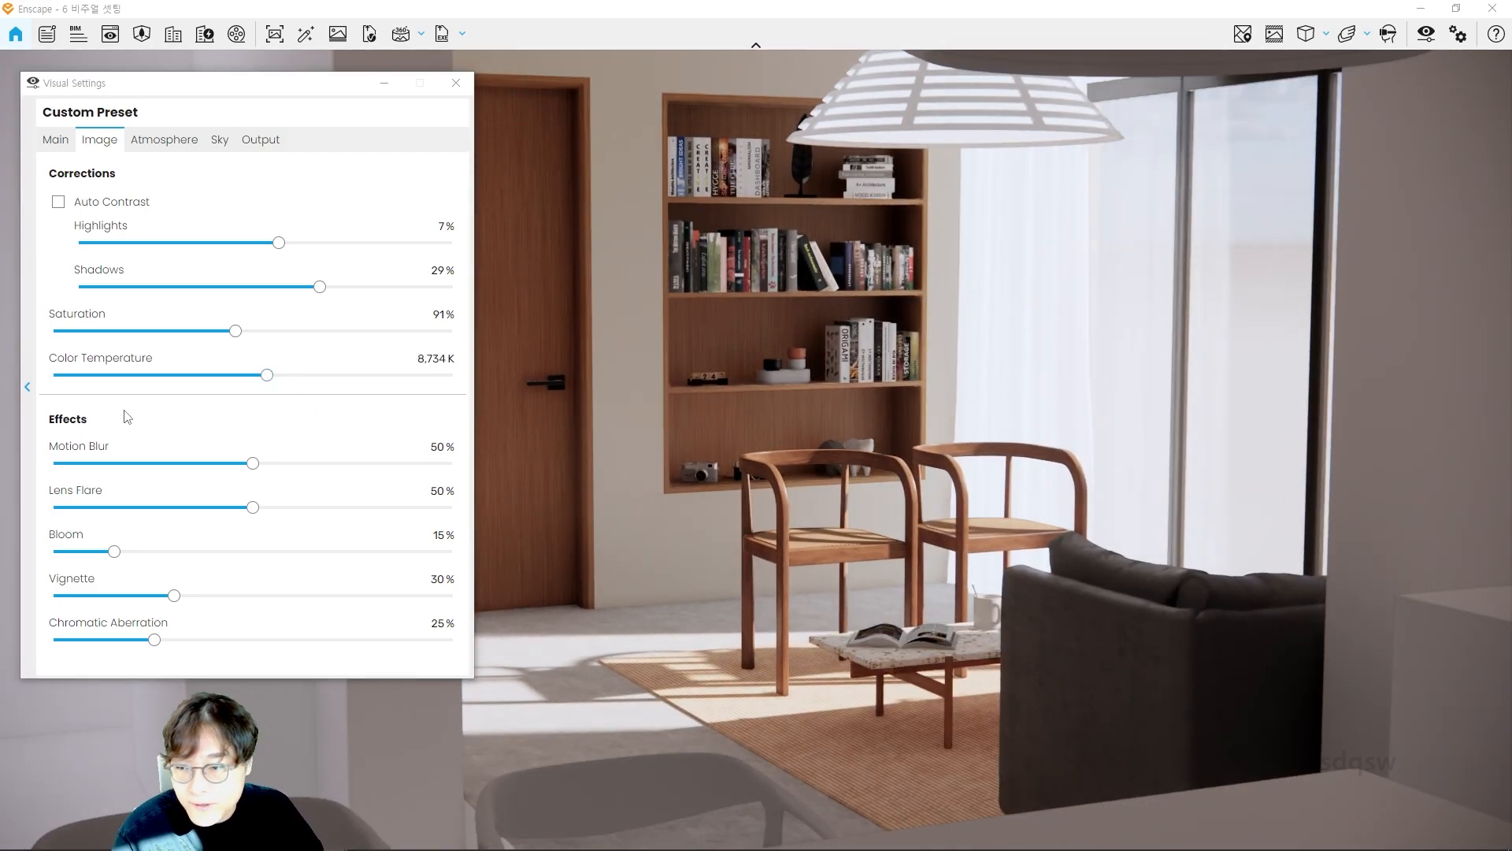
key(ctrl)
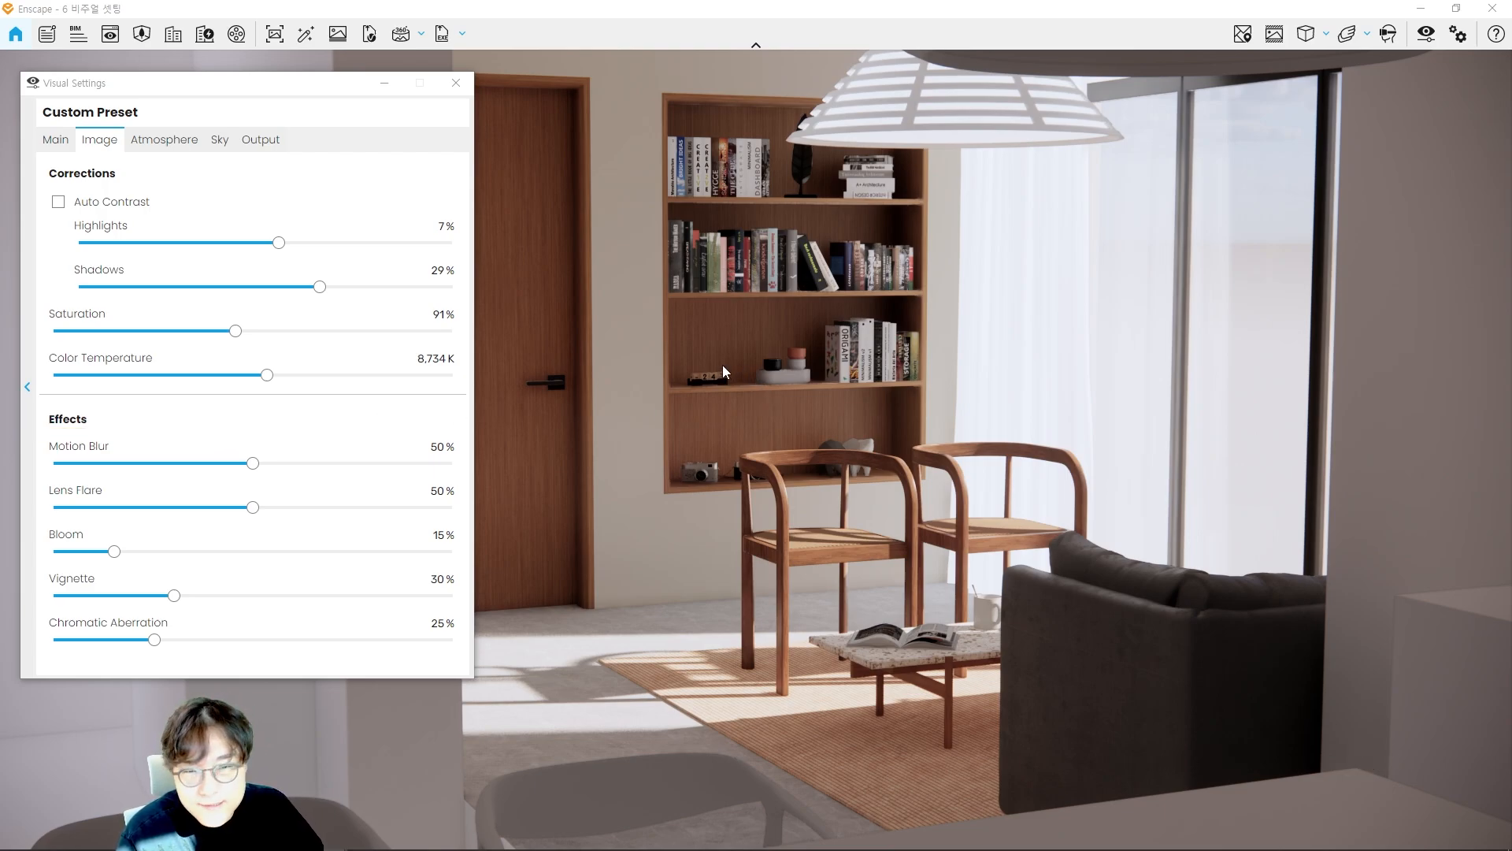
drag(273, 385, 201, 382)
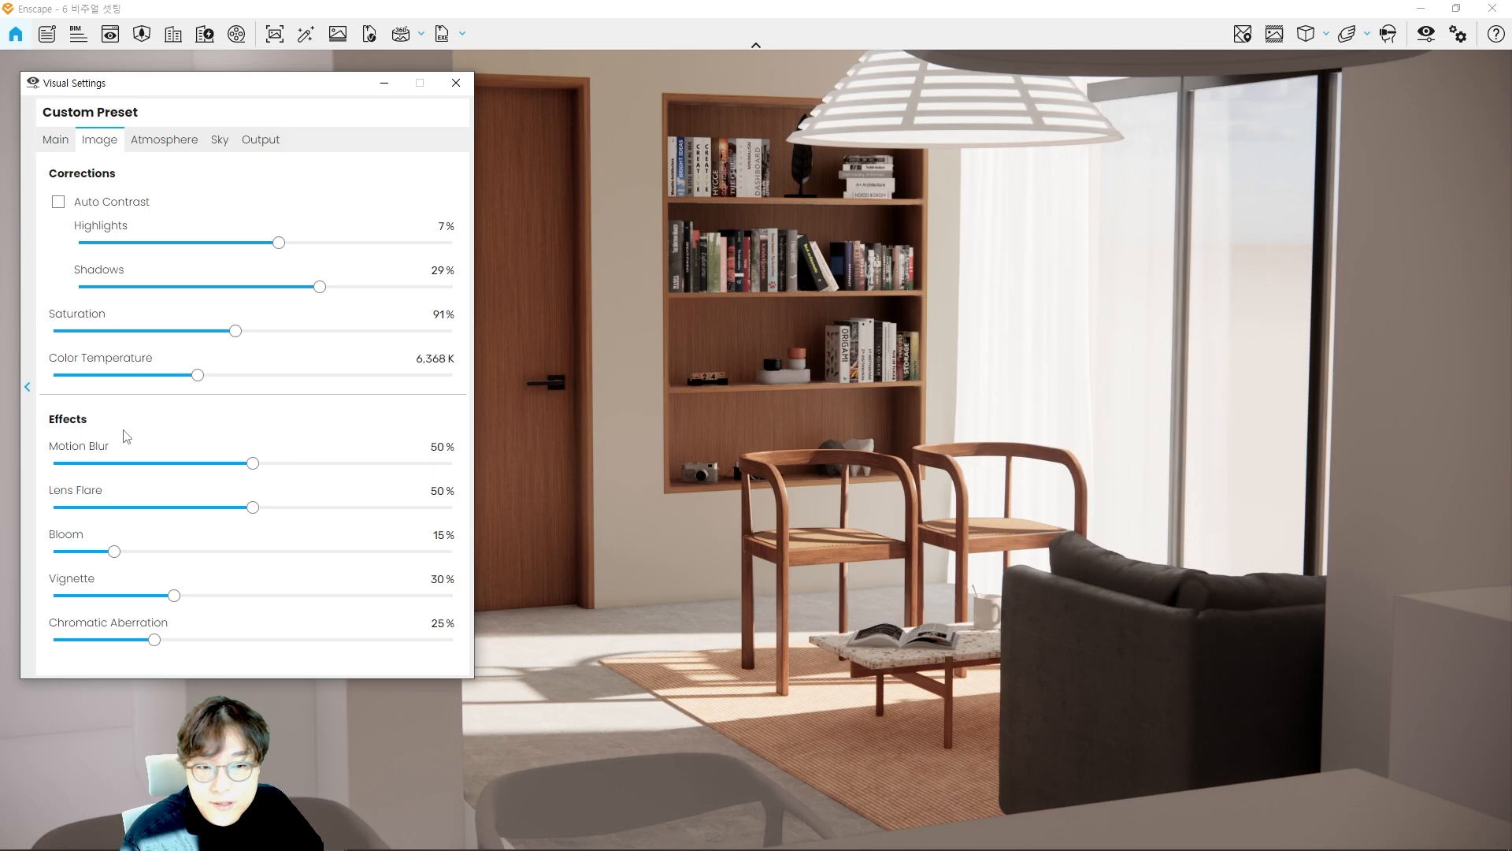
mouse_move(31, 431)
mouse_down()
mouse_move(75, 455)
mouse_move(137, 439)
mouse_move(43, 454)
mouse_move(104, 465)
mouse_move(197, 417)
mouse_move(226, 414)
mouse_move(226, 443)
mouse_move(275, 411)
mouse_move(267, 456)
mouse_up()
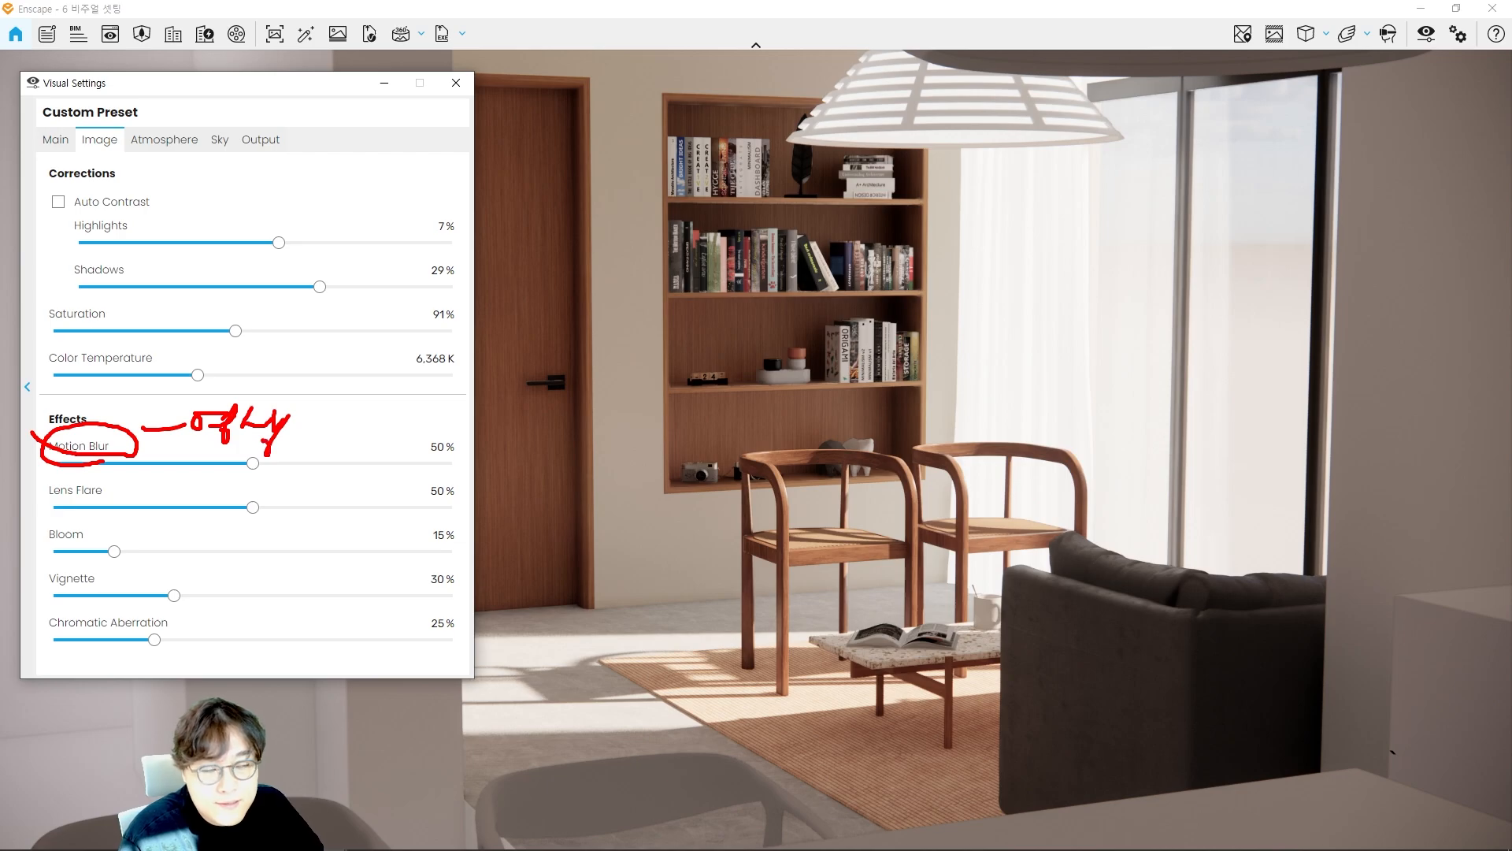
drag(567, 337, 565, 443)
mouse_move(586, 386)
mouse_down()
mouse_move(700, 385)
mouse_move(701, 411)
mouse_up()
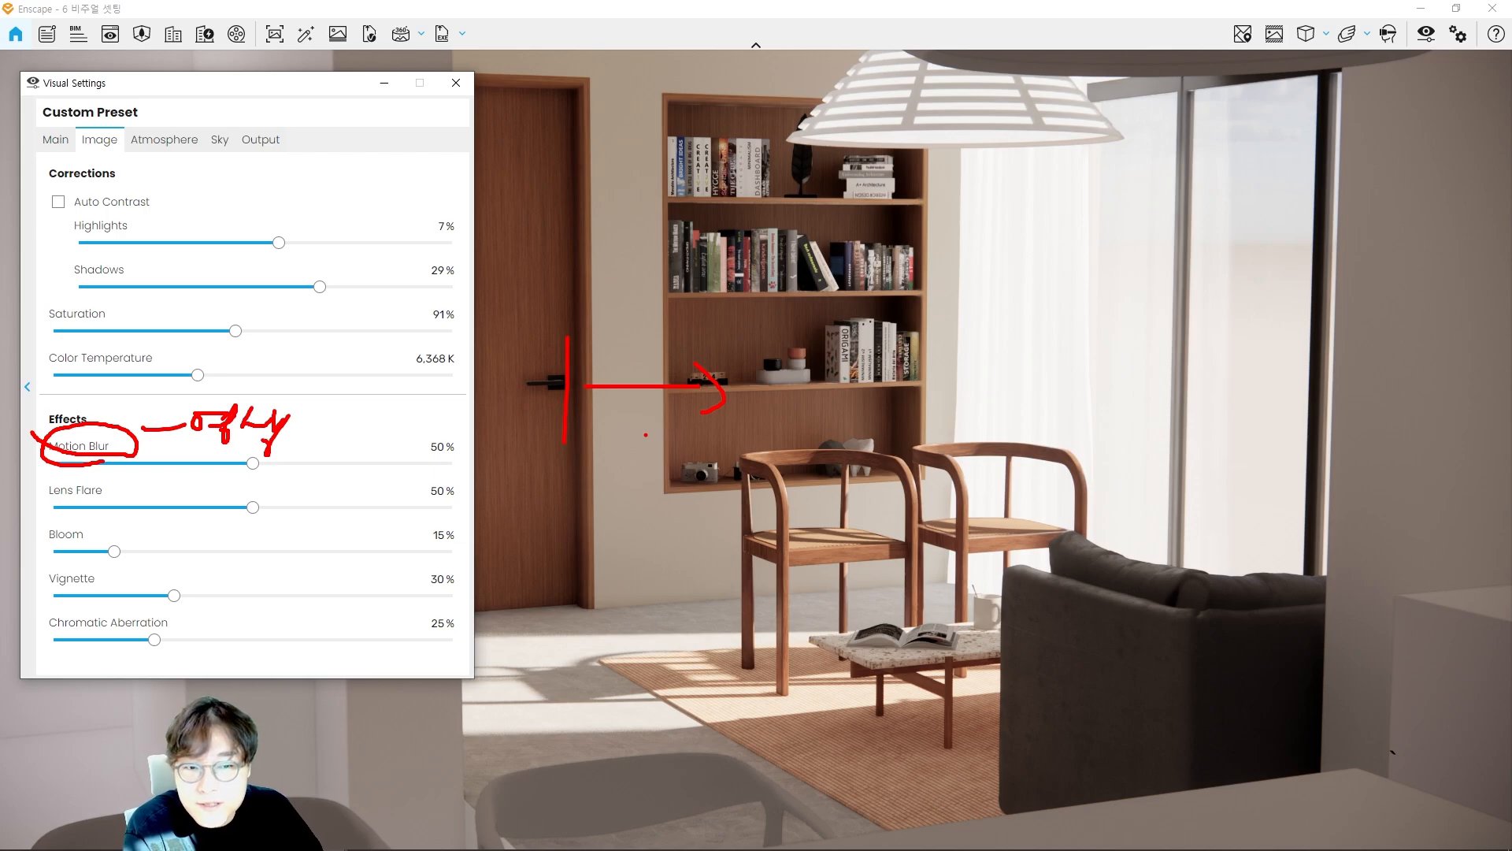
key(Escape)
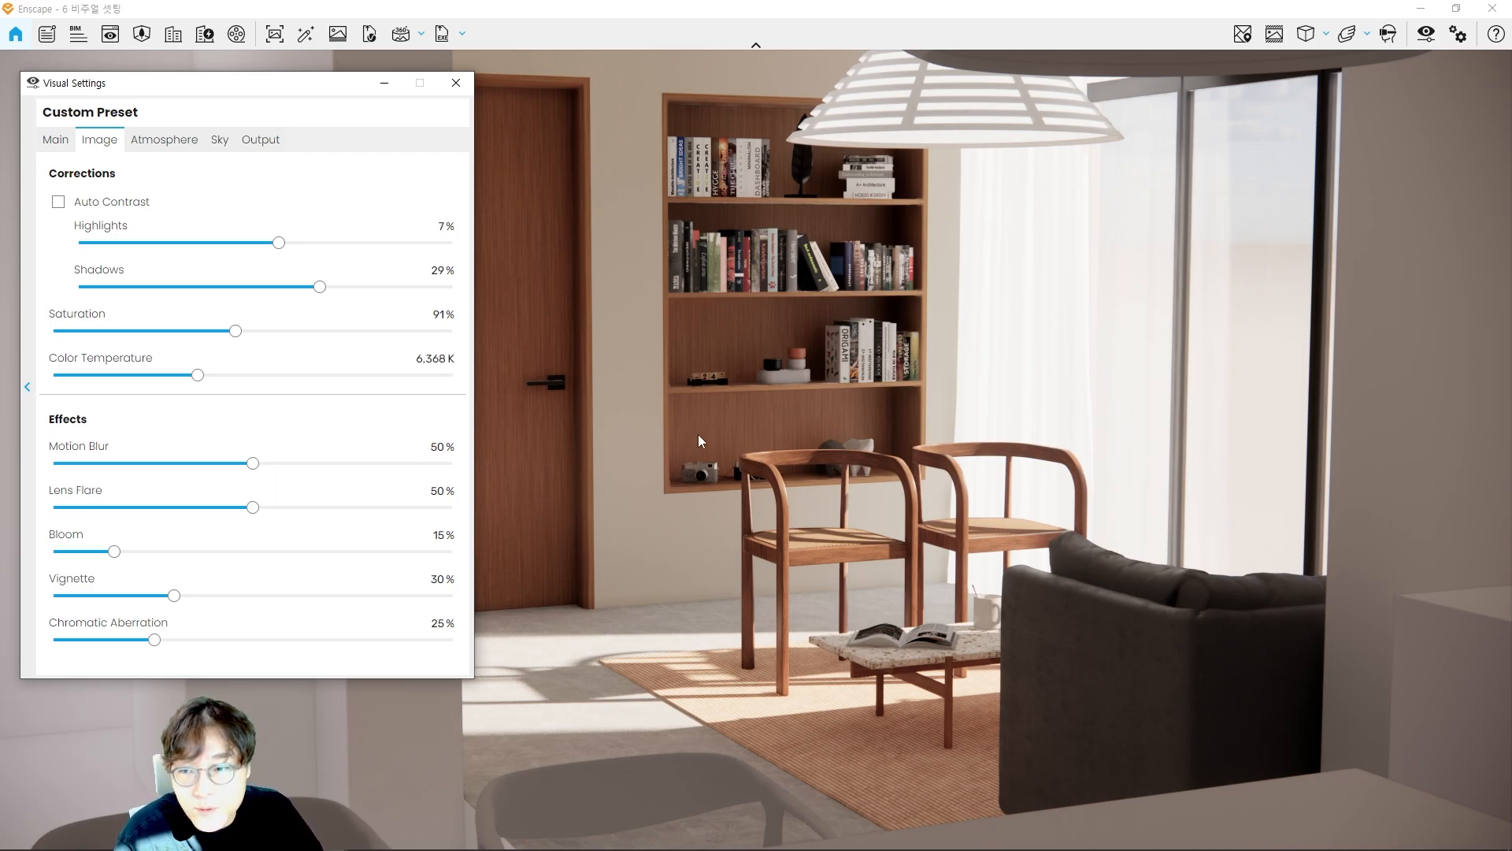
Step: Try Motion Blur at 51%, and reset it to its default of 50%
mouse_move(275, 471)
mouse_down()
mouse_move(450, 466)
mouse_move(87, 473)
mouse_move(397, 466)
mouse_move(255, 466)
mouse_up()
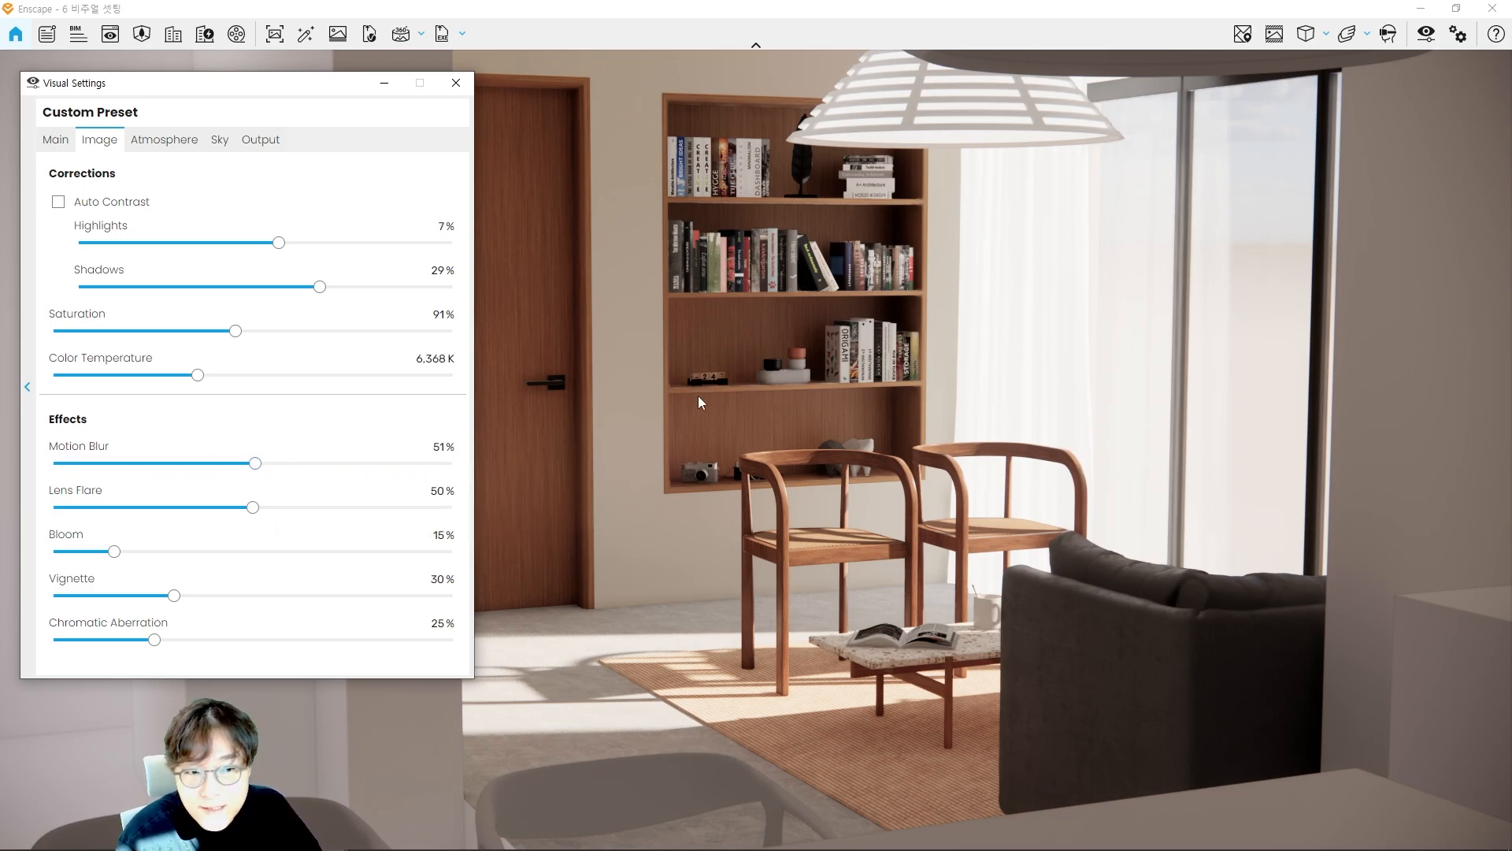
click(403, 446)
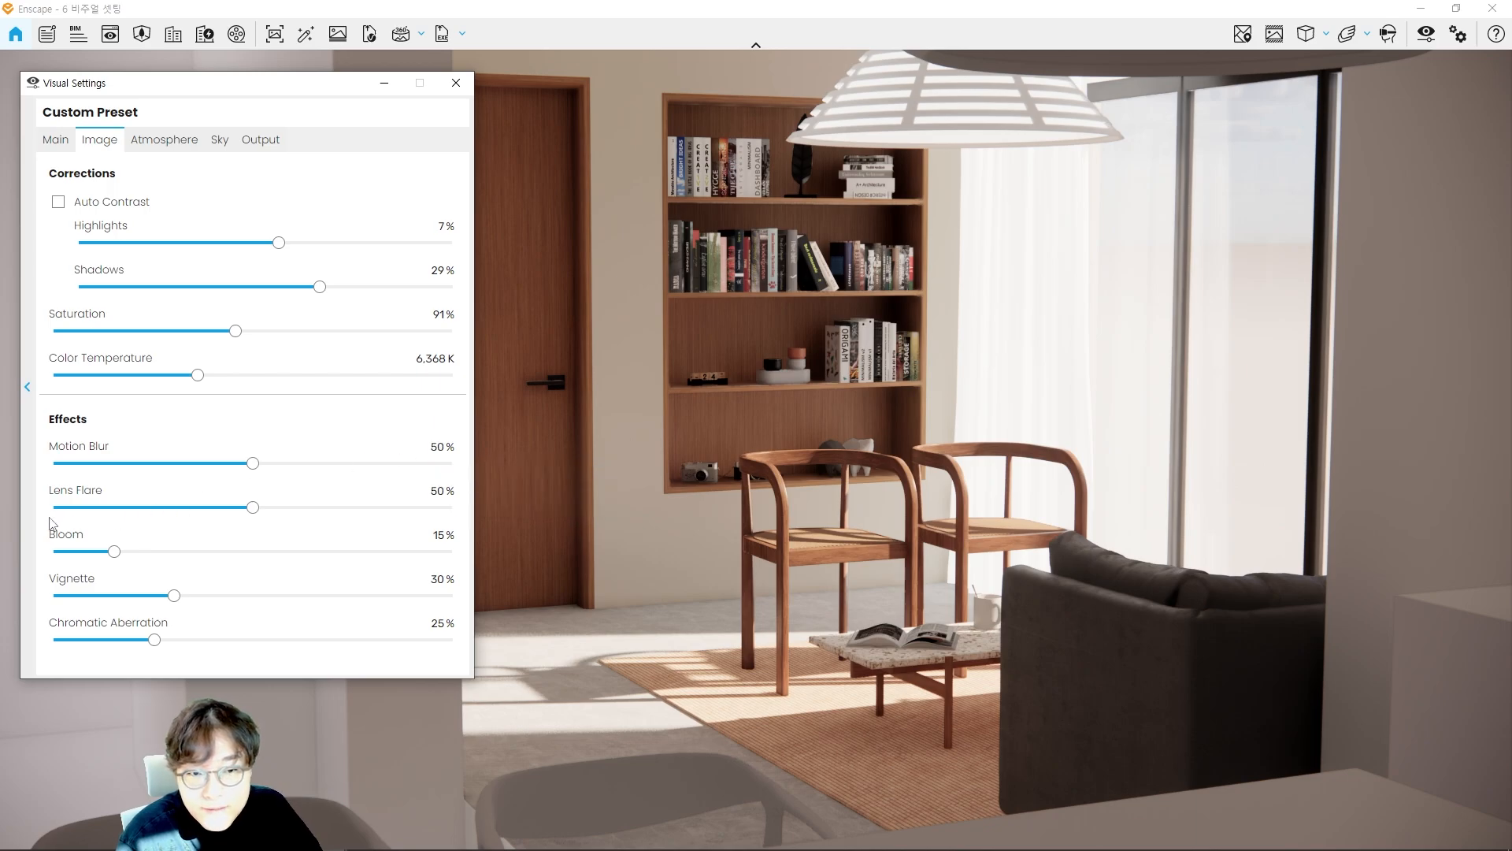
Step: Walk toward the window and sofa and back out to examine the bookshelf, chairs and curtain in motion
click(868, 453)
key(d)
key(w)
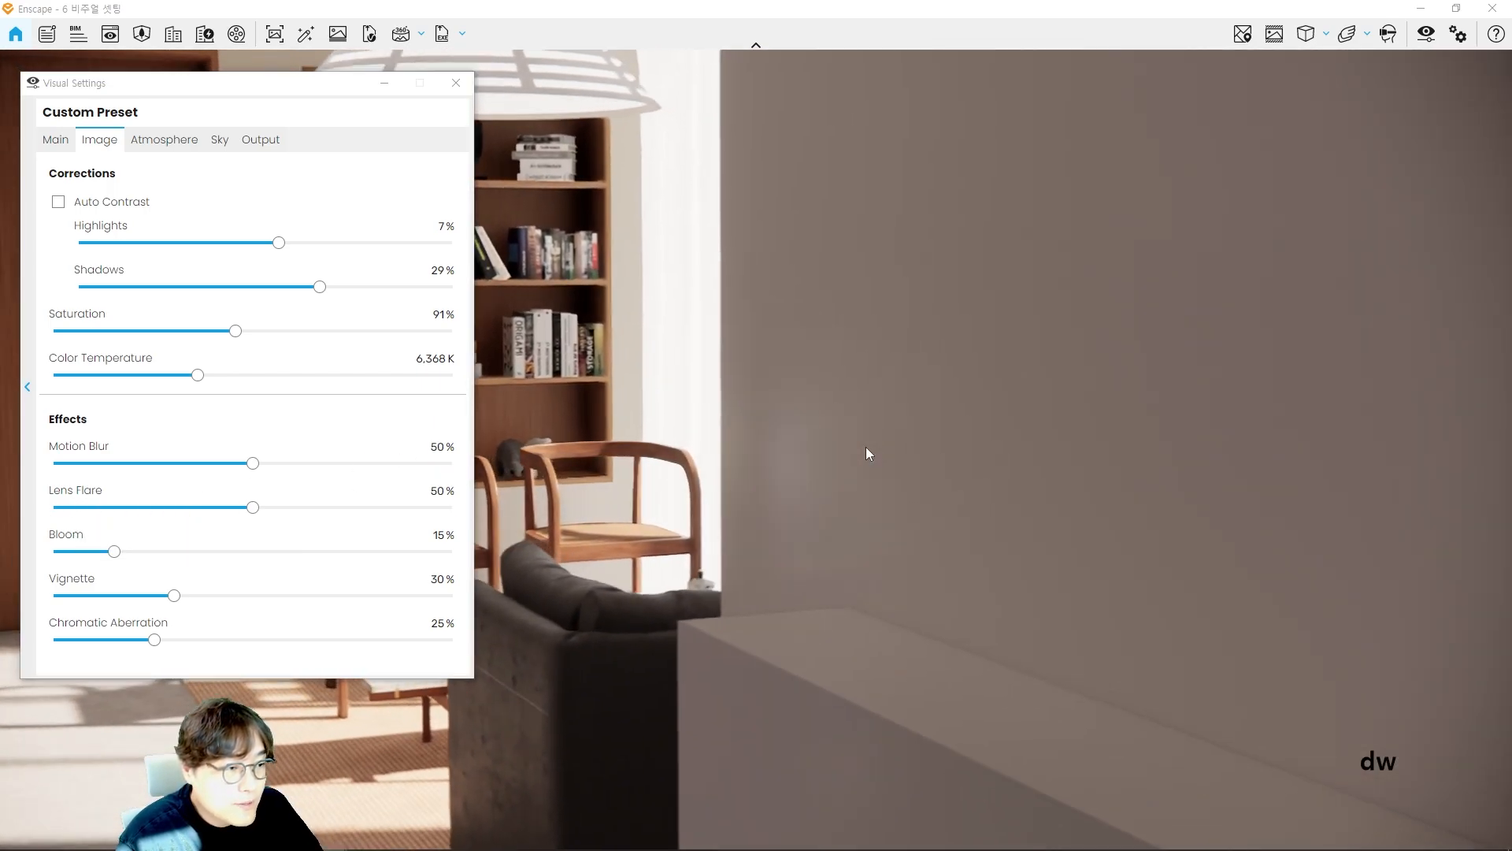
key(w)
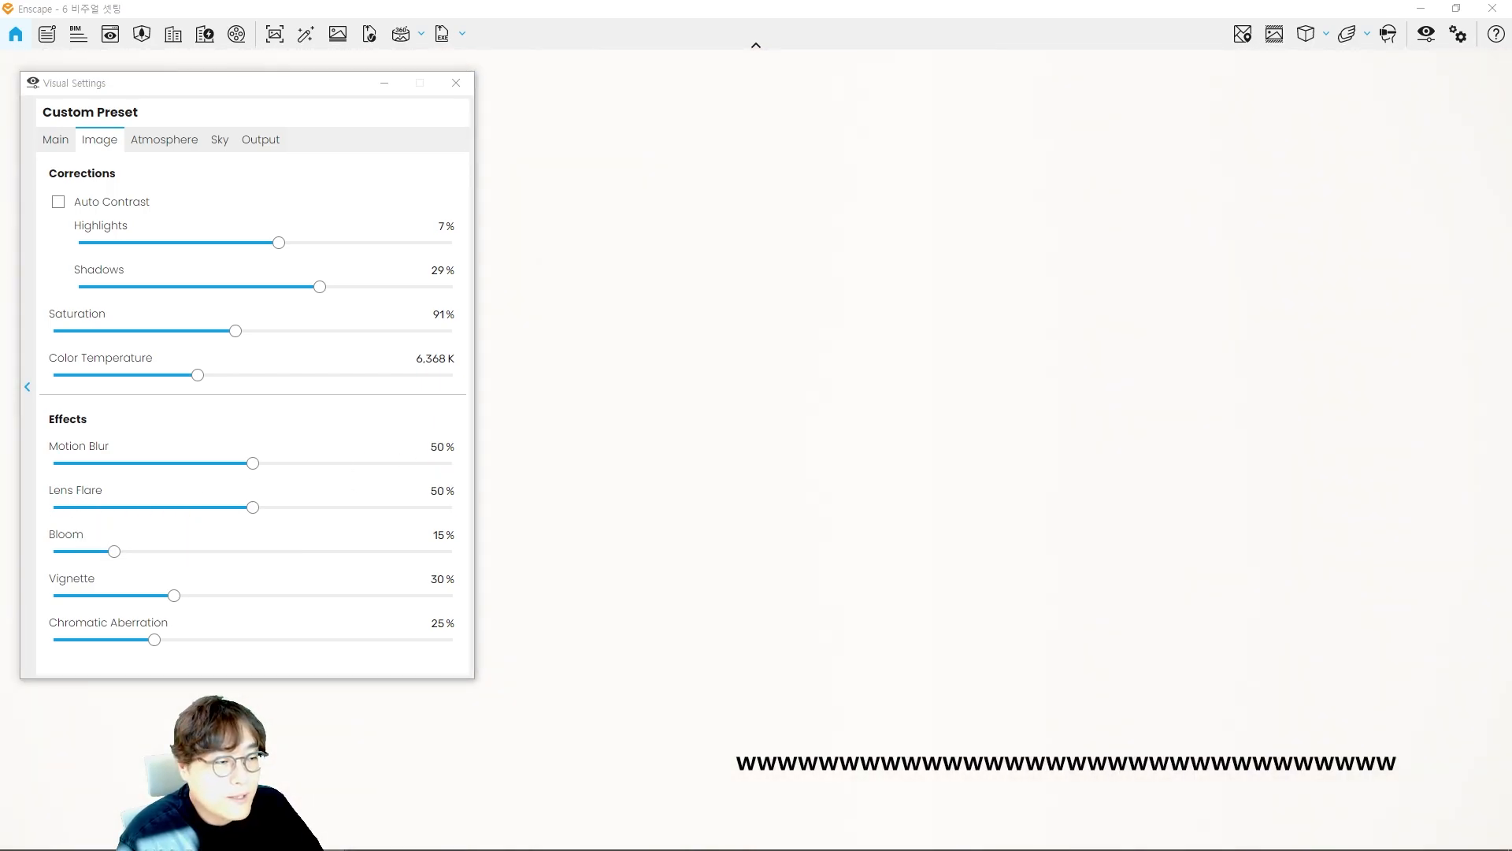
key(a)
key(w)
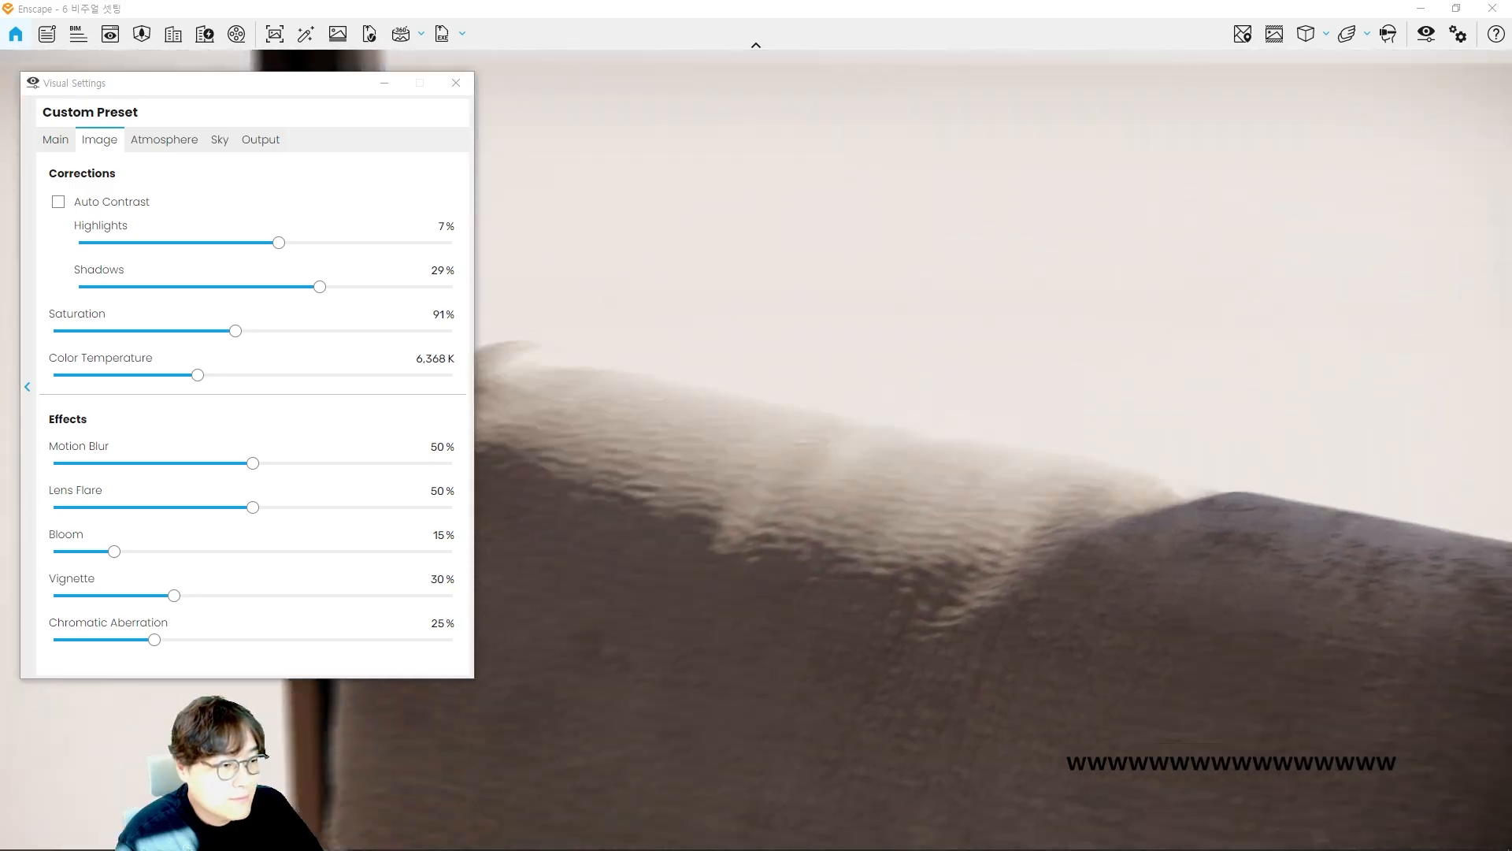
key(s)
key(a)
key(w)
key(s)
key(q)
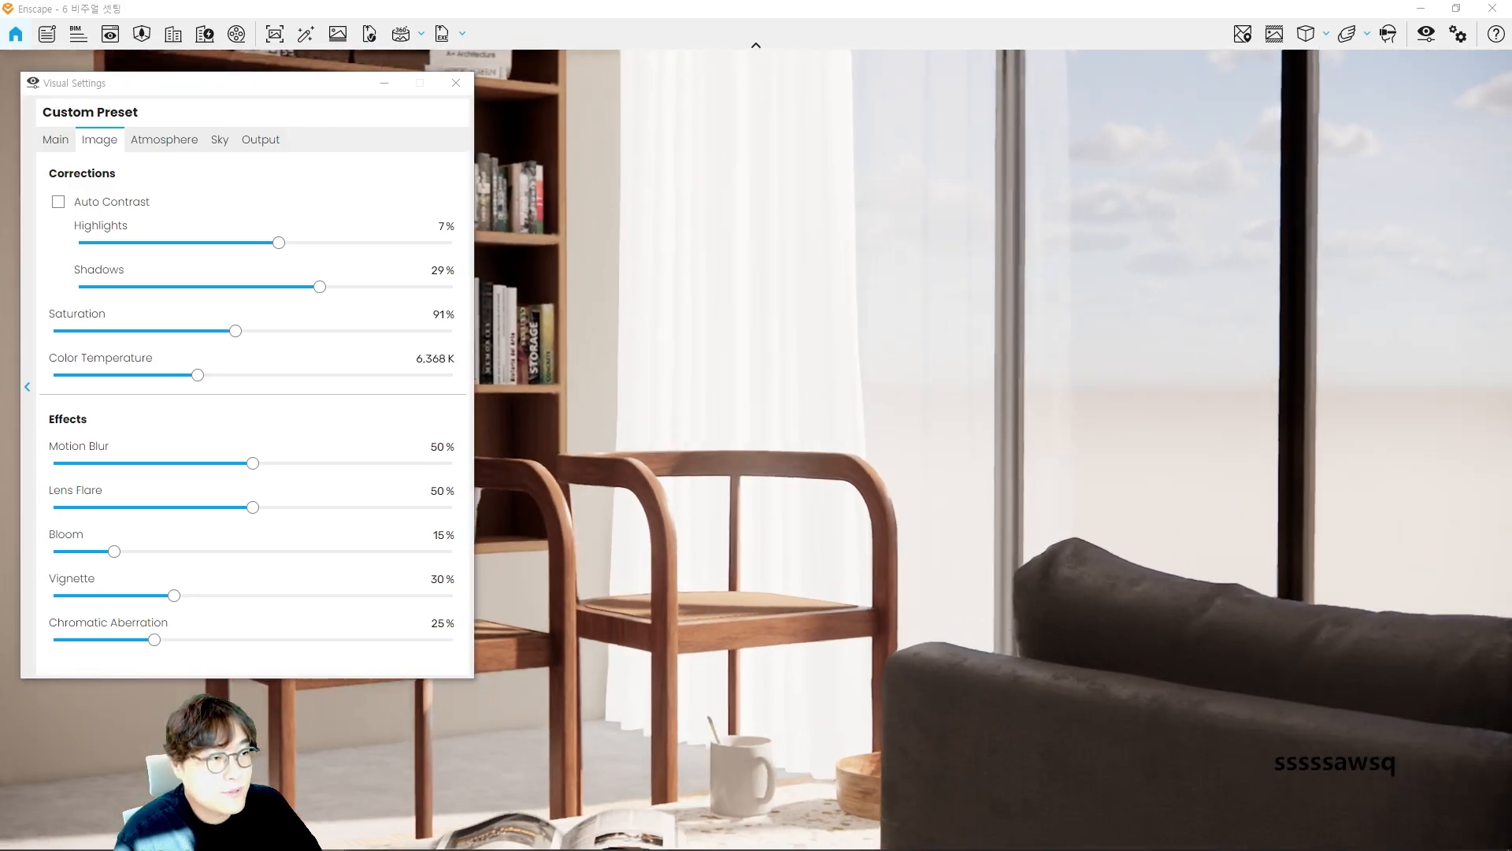
key(e)
key(s)
key(d)
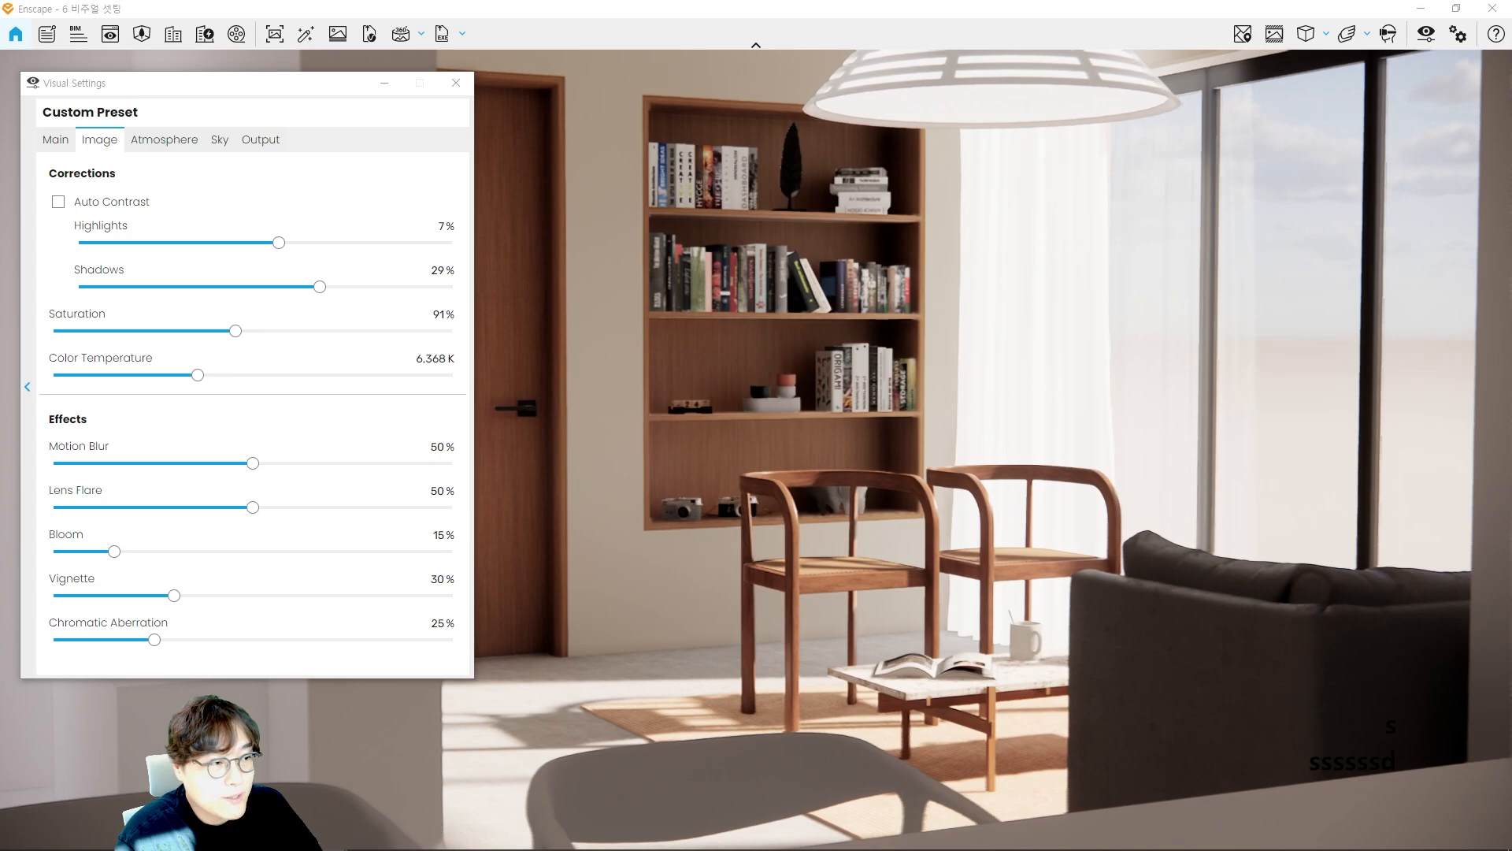
Step: Frame the bookshelf, chairs and sofa beside the partition wall, and set Lens Flare to 100%
key(w)
key(a)
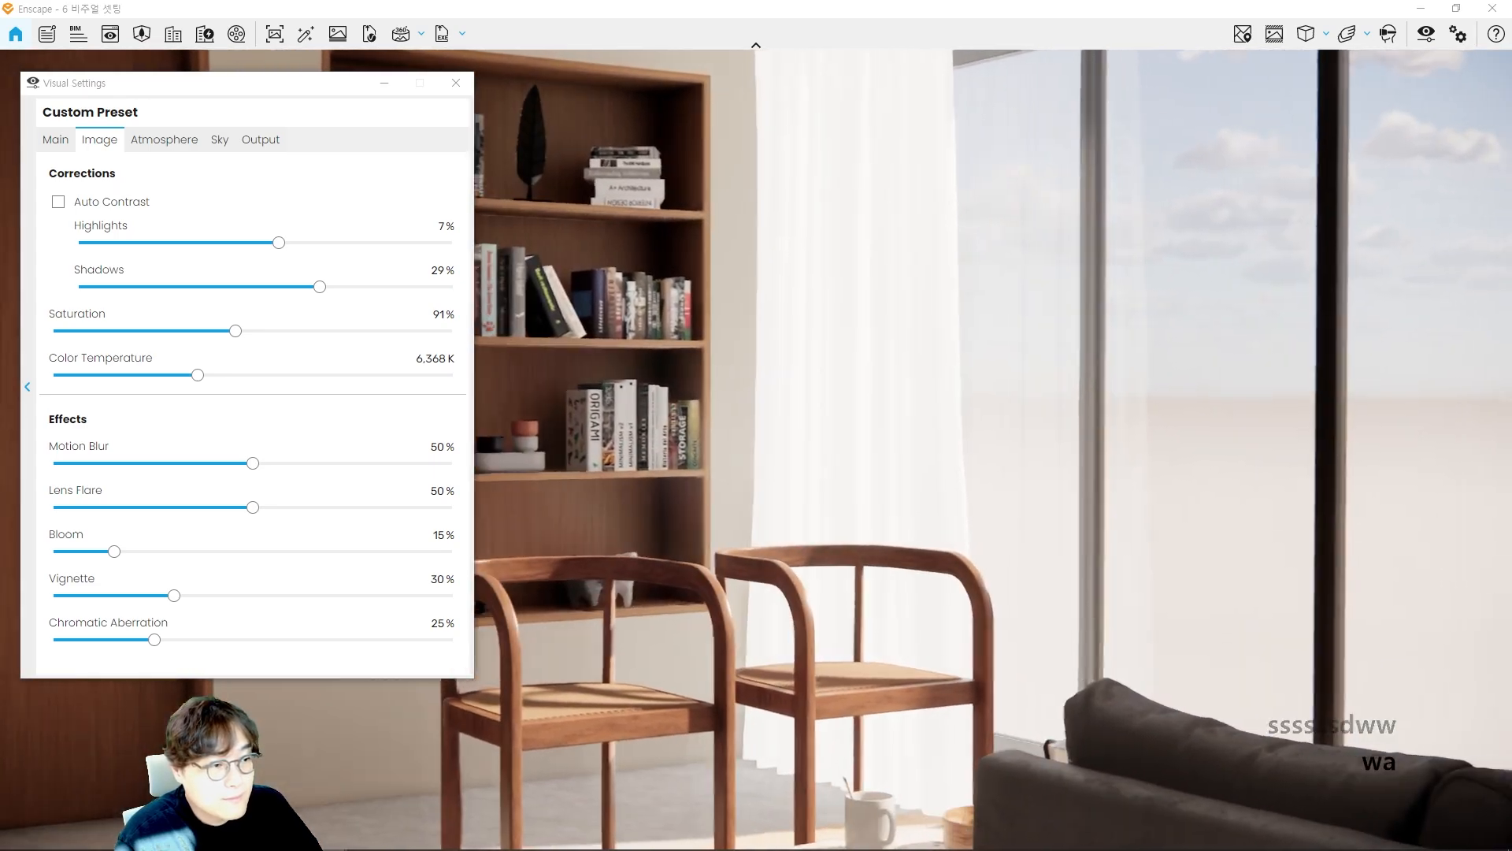
key(w)
key(s)
key(s)
key(s)
key(d)
key(s)
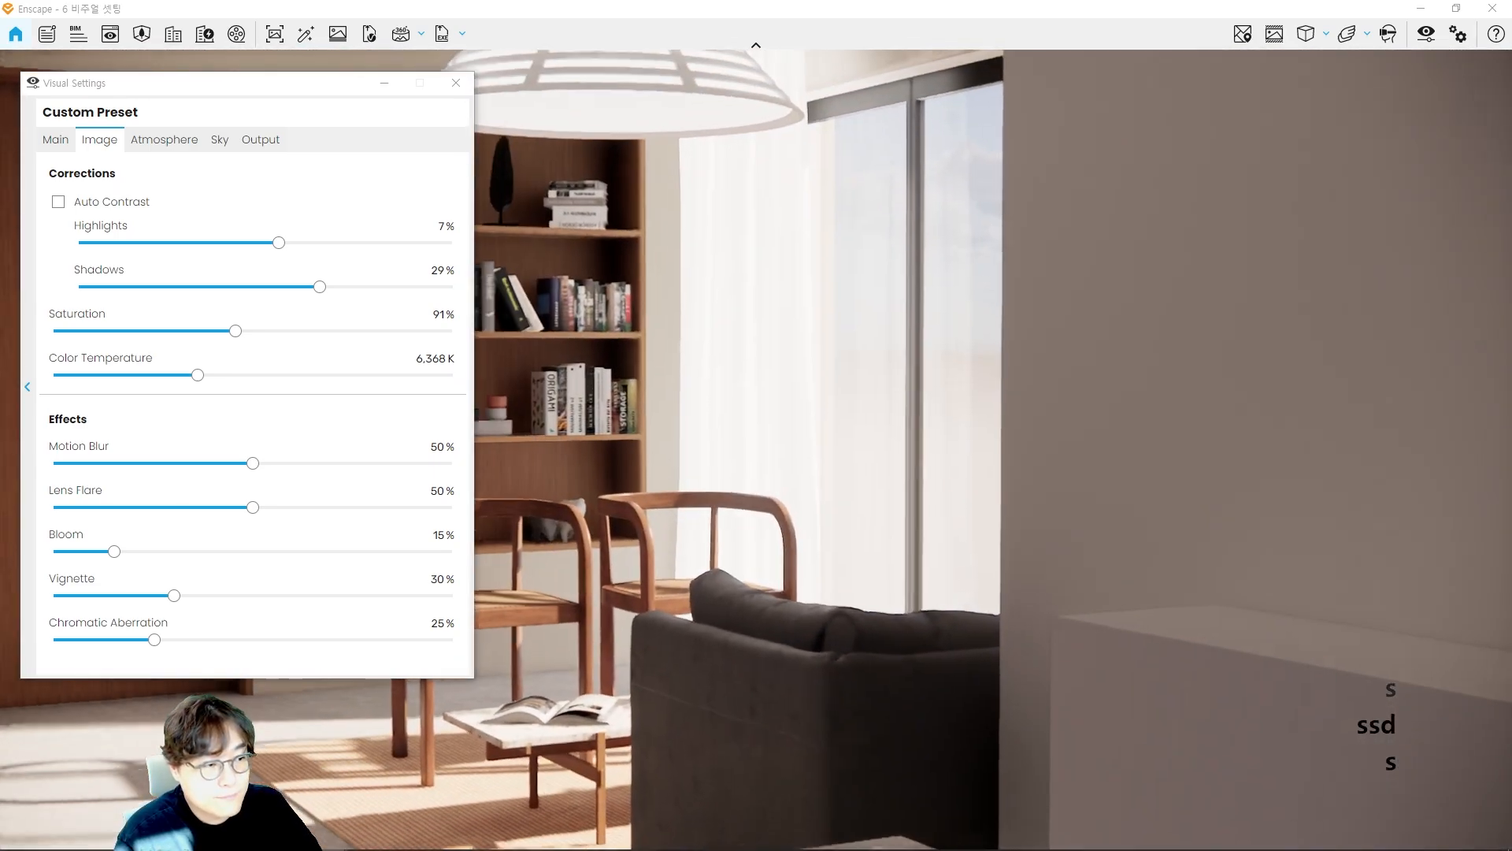
key(d)
key(w)
key(w)
key(d)
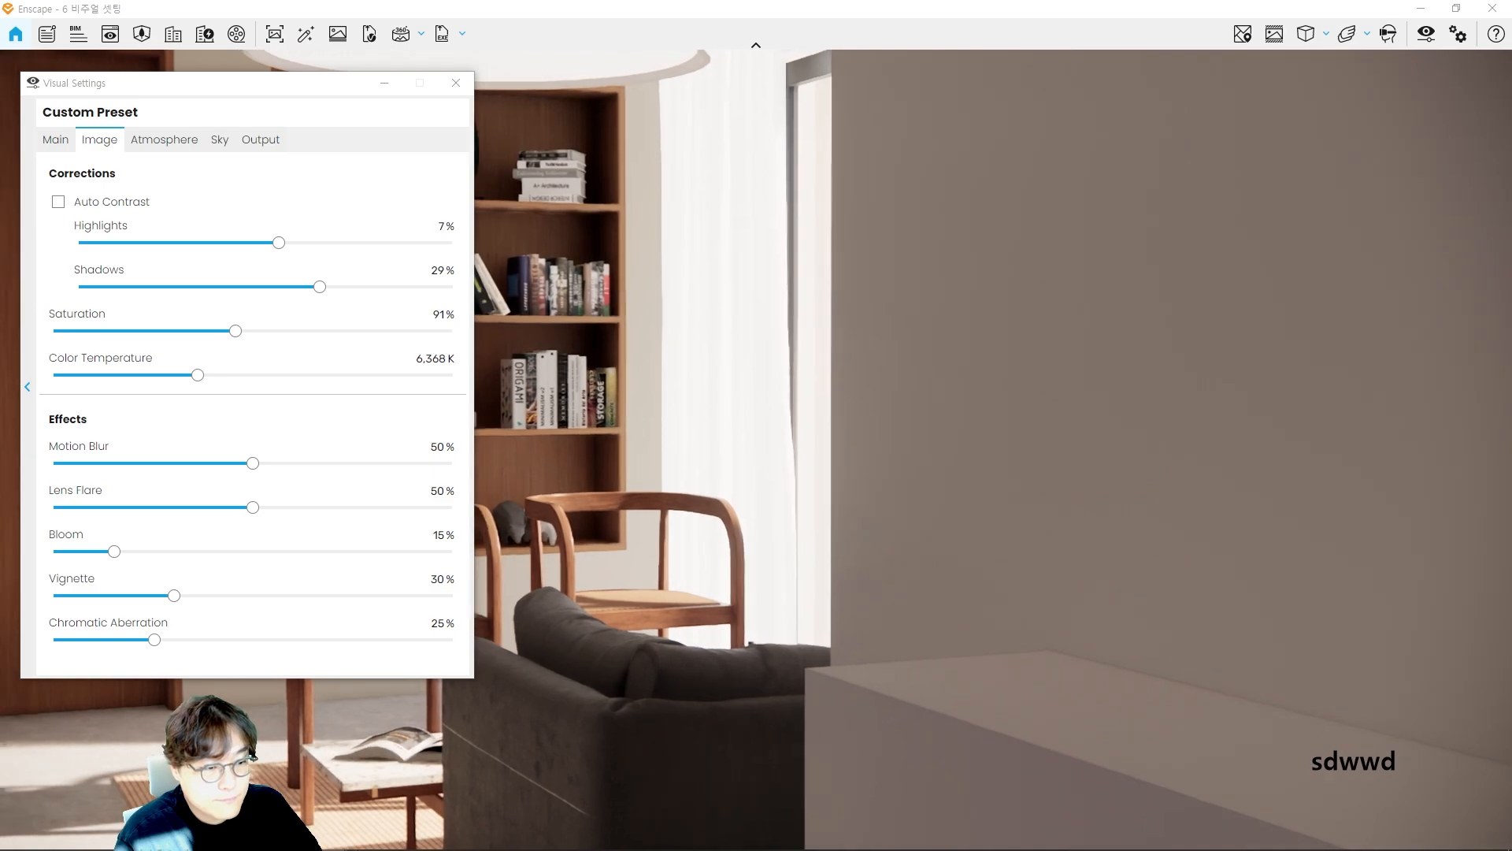
drag(664, 396, 565, 447)
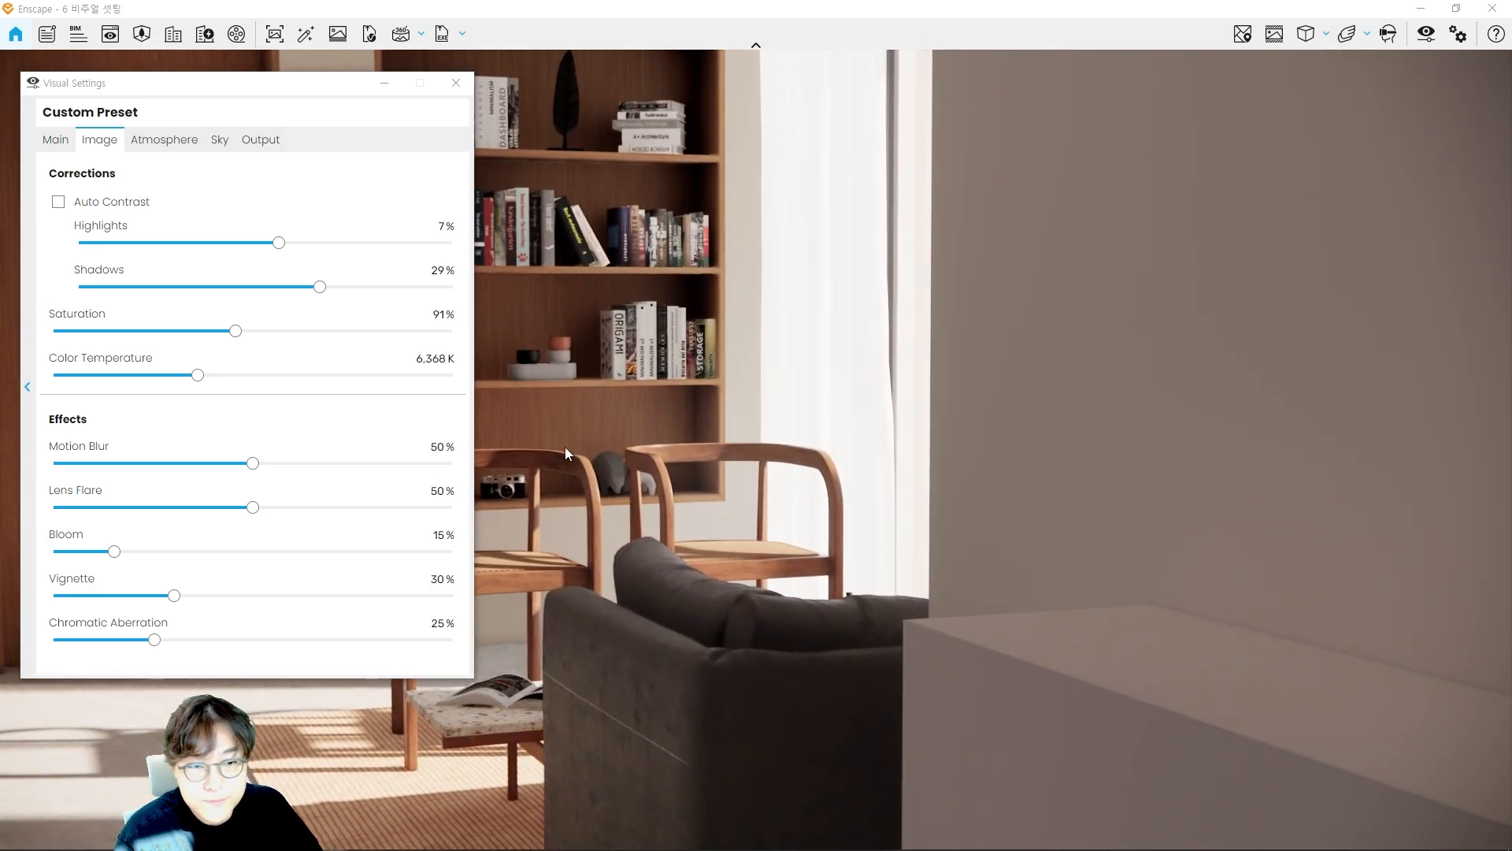
drag(252, 507, 490, 514)
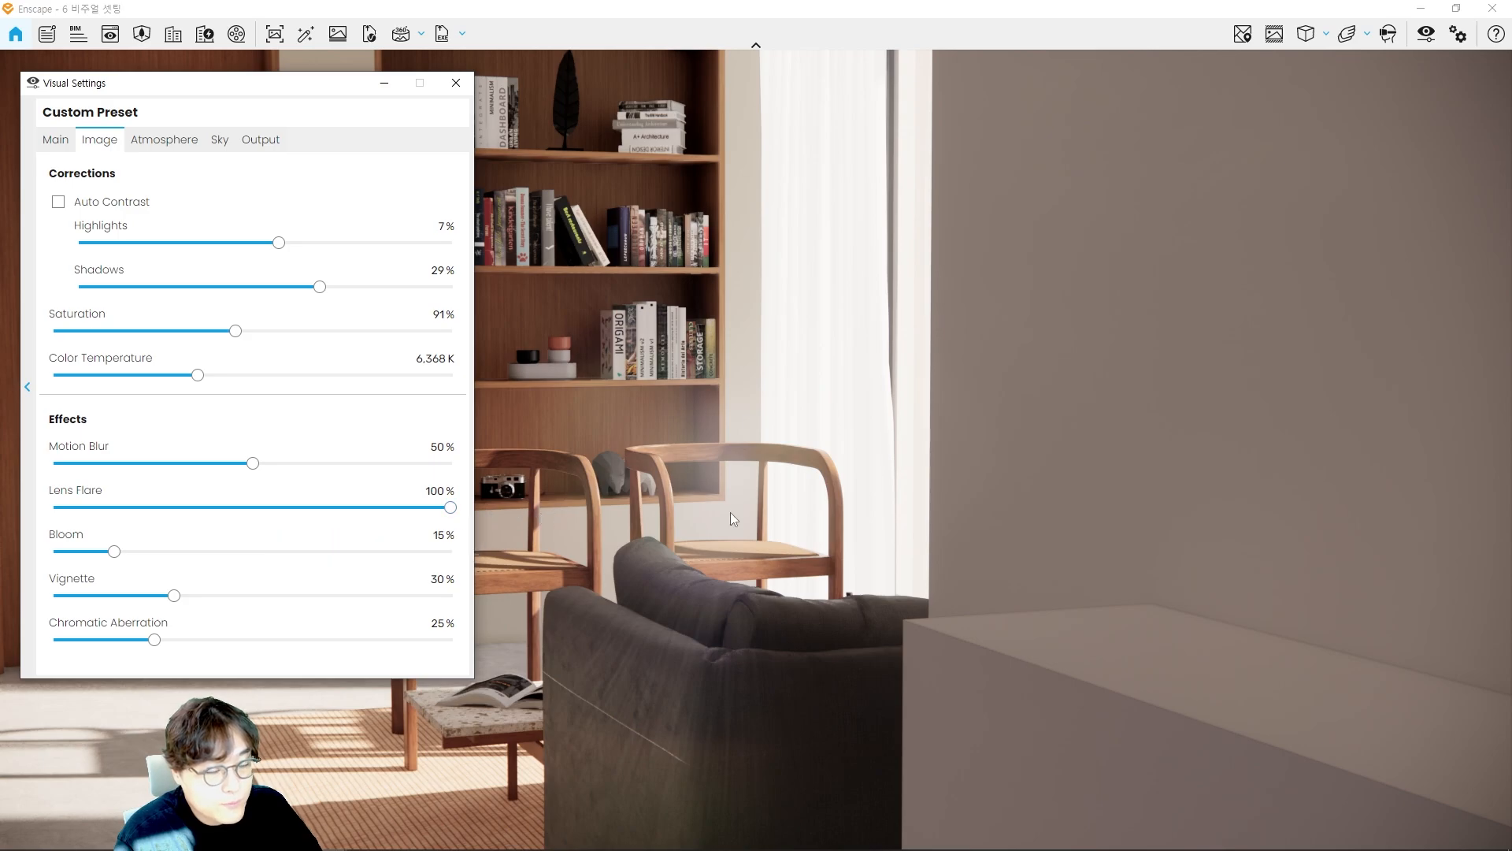
mouse_move(756, 402)
mouse_down()
mouse_move(642, 426)
mouse_move(799, 488)
mouse_move(679, 389)
mouse_up()
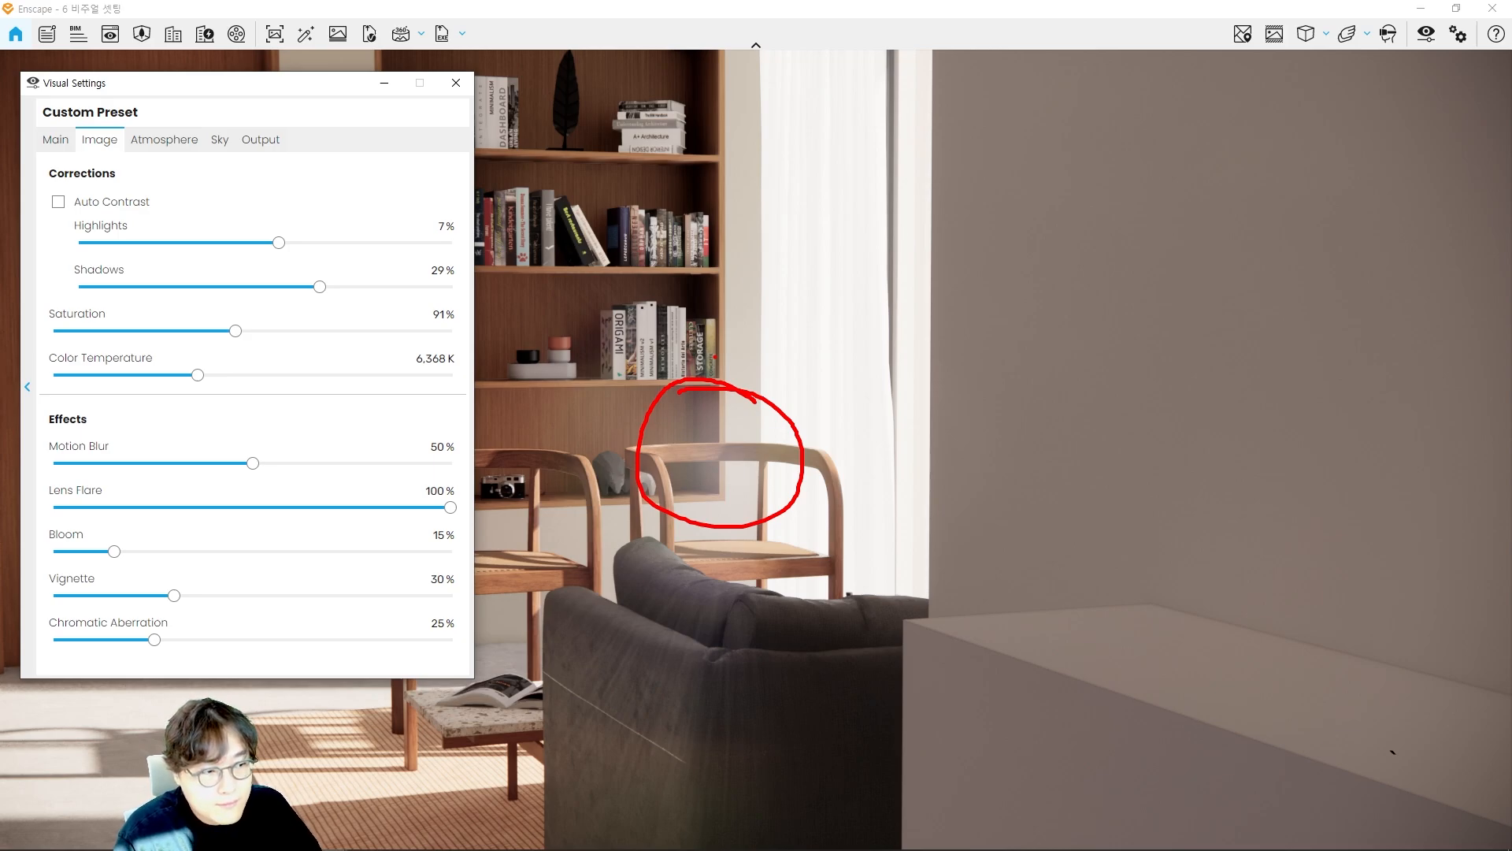
key(Escape)
mouse_move(748, 381)
mouse_down()
mouse_move(622, 402)
mouse_move(823, 430)
mouse_move(720, 368)
mouse_up()
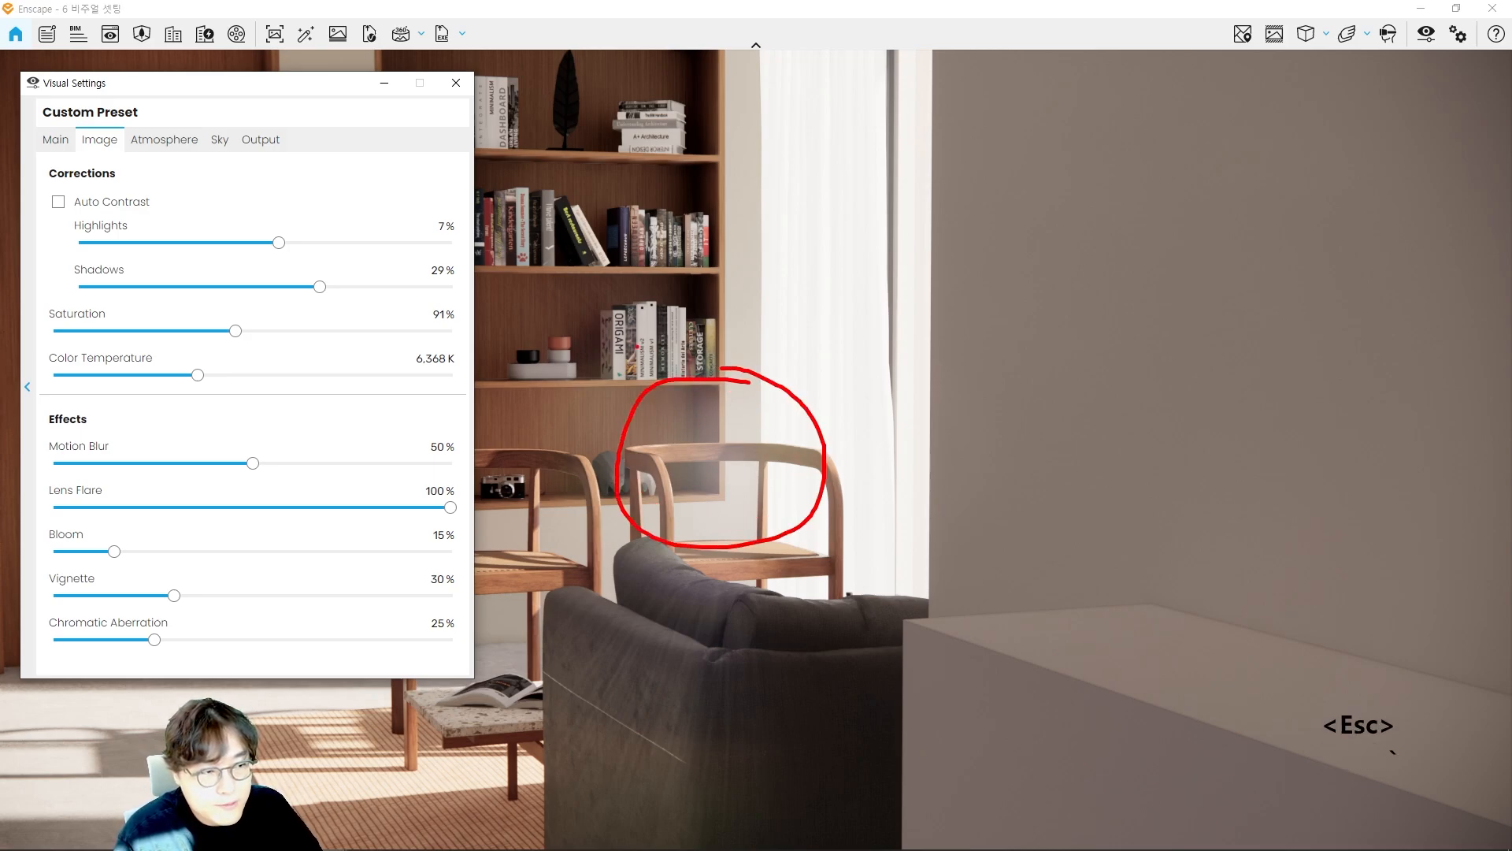
key(Escape)
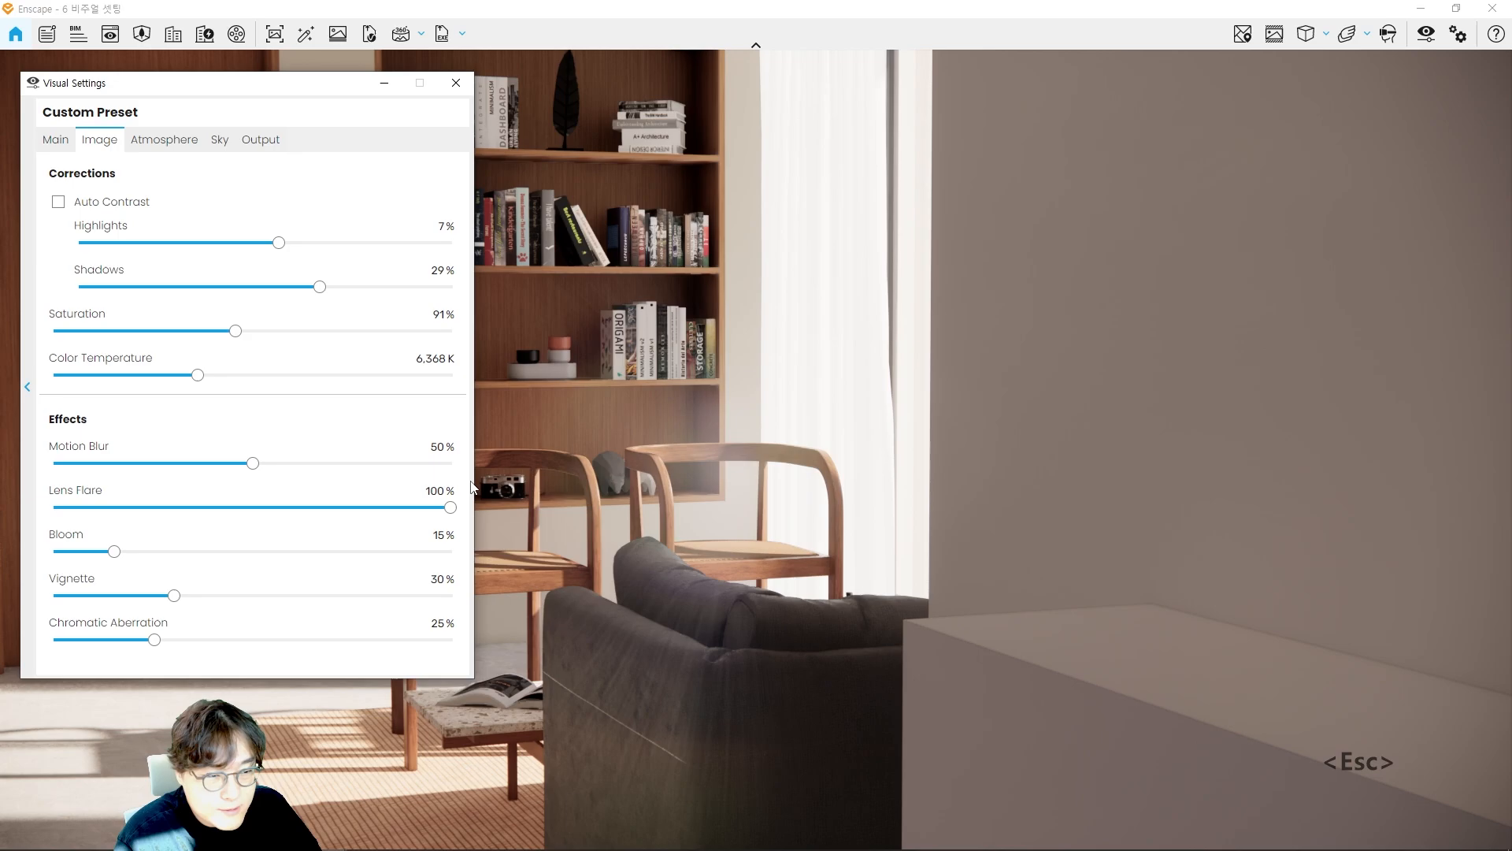
drag(451, 507, 806, 518)
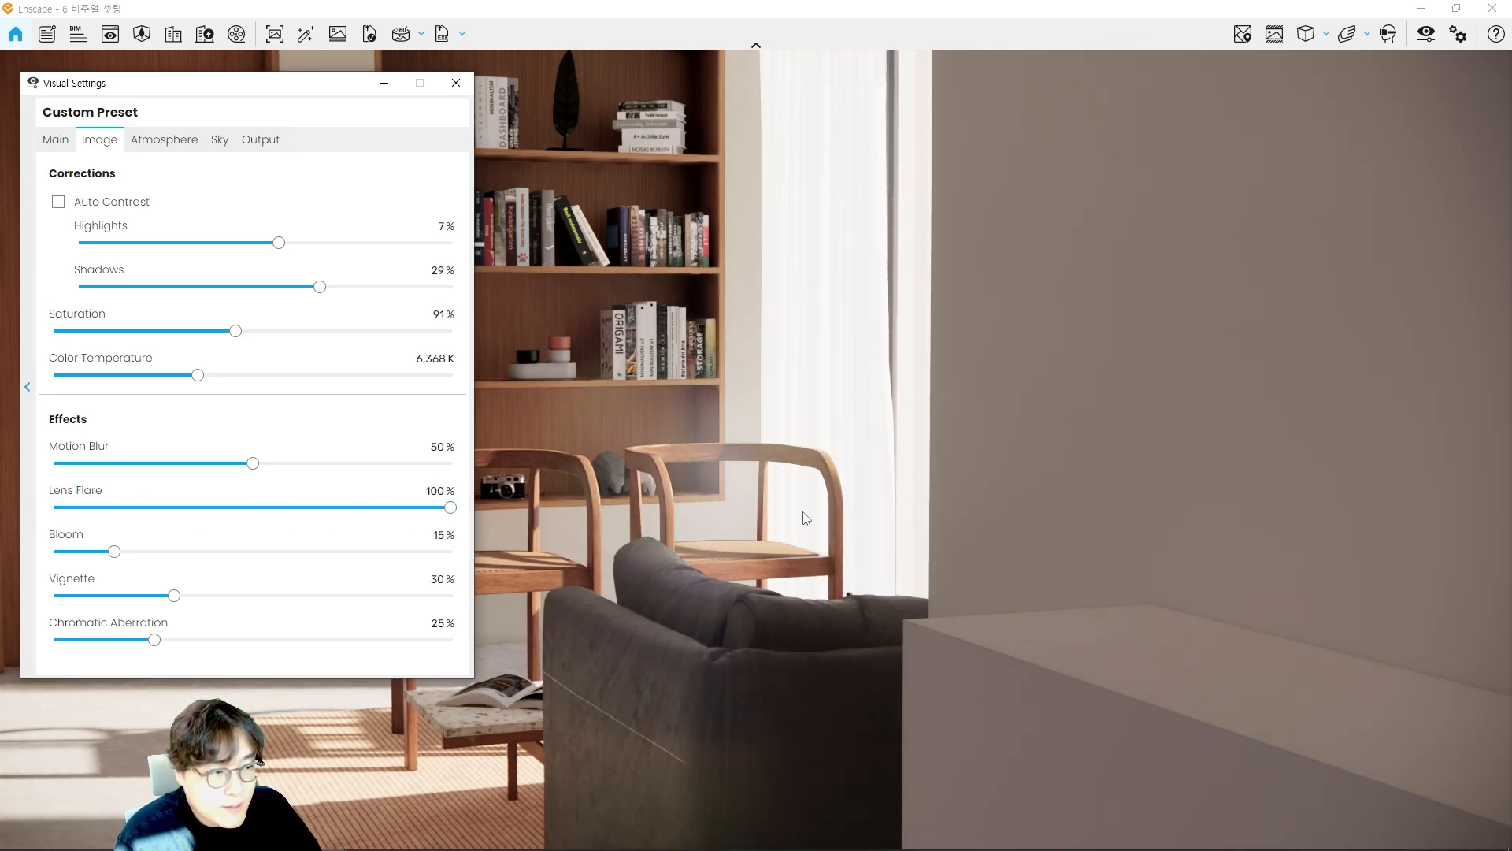
drag(700, 498, 516, 707)
mouse_move(707, 534)
mouse_down()
mouse_move(567, 740)
mouse_move(635, 749)
mouse_up()
drag(744, 549, 687, 771)
drag(753, 587, 721, 750)
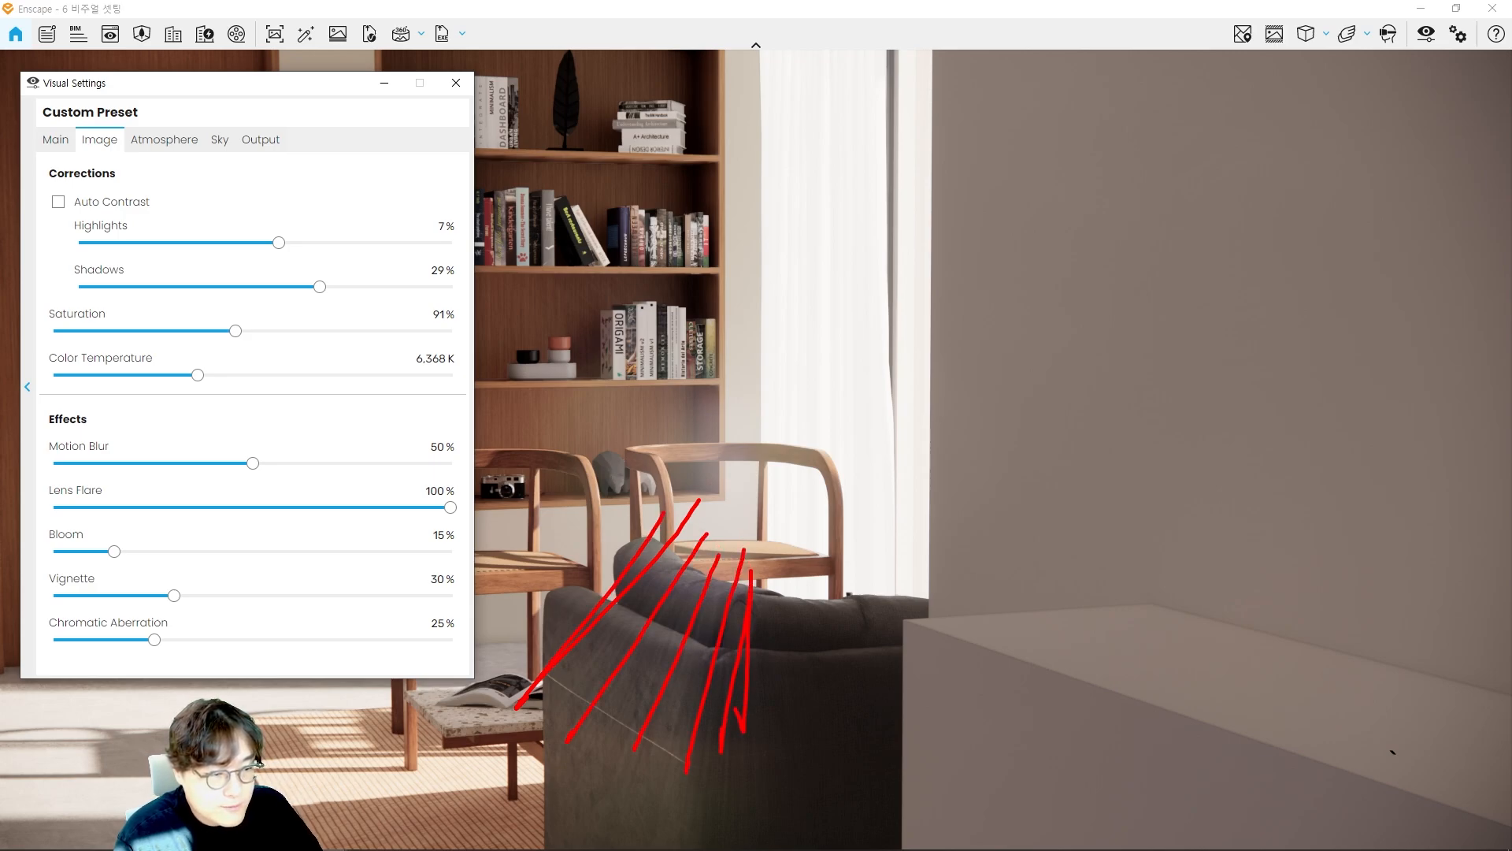
key(Escape)
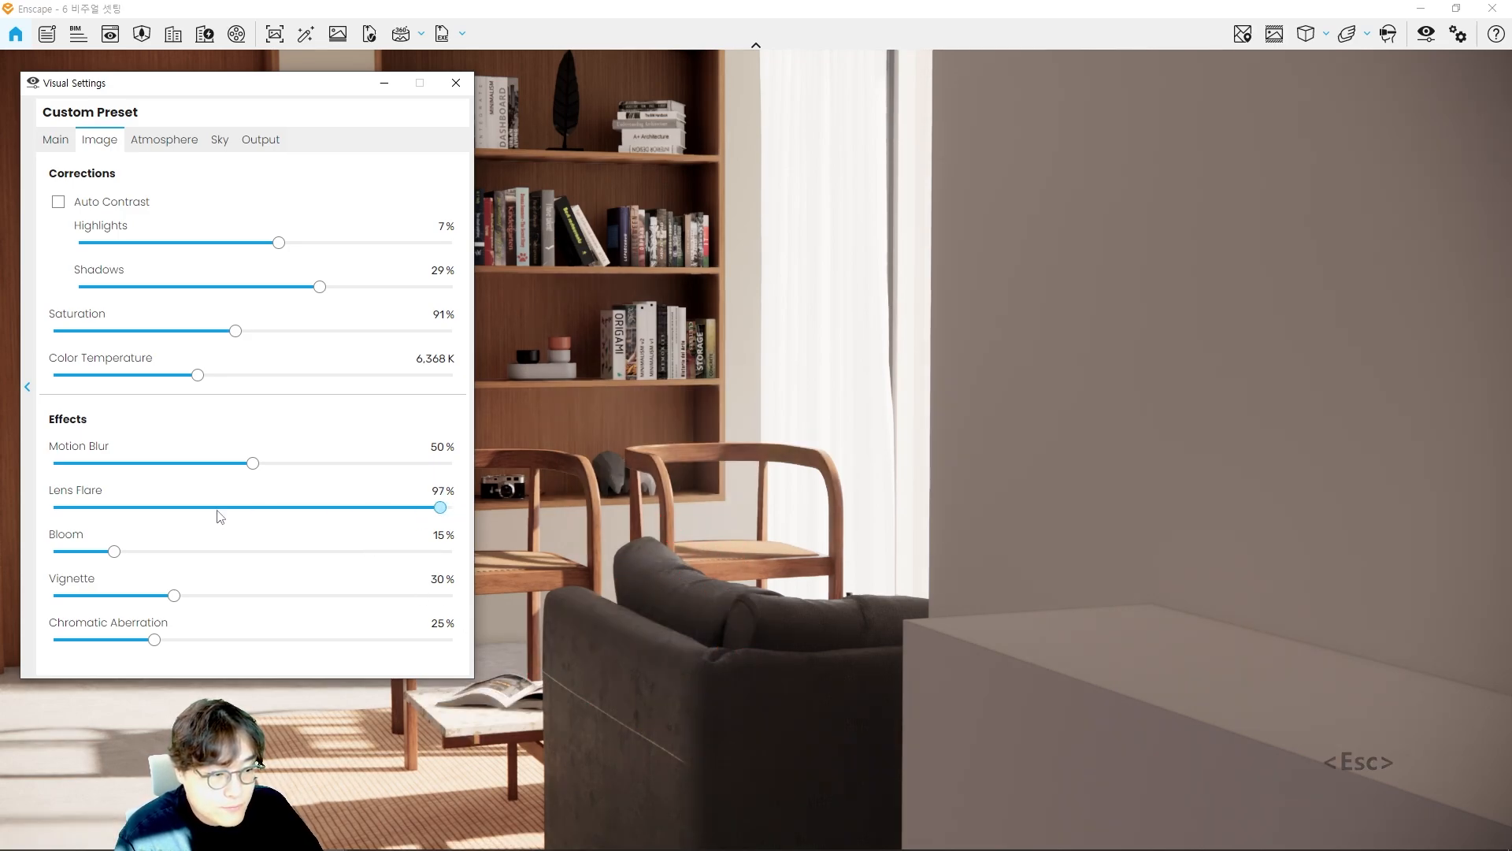
Step: Lower Lens Flare to 0%, and raise it back to 100% to compare the light streaks over the sofa
click(401, 490)
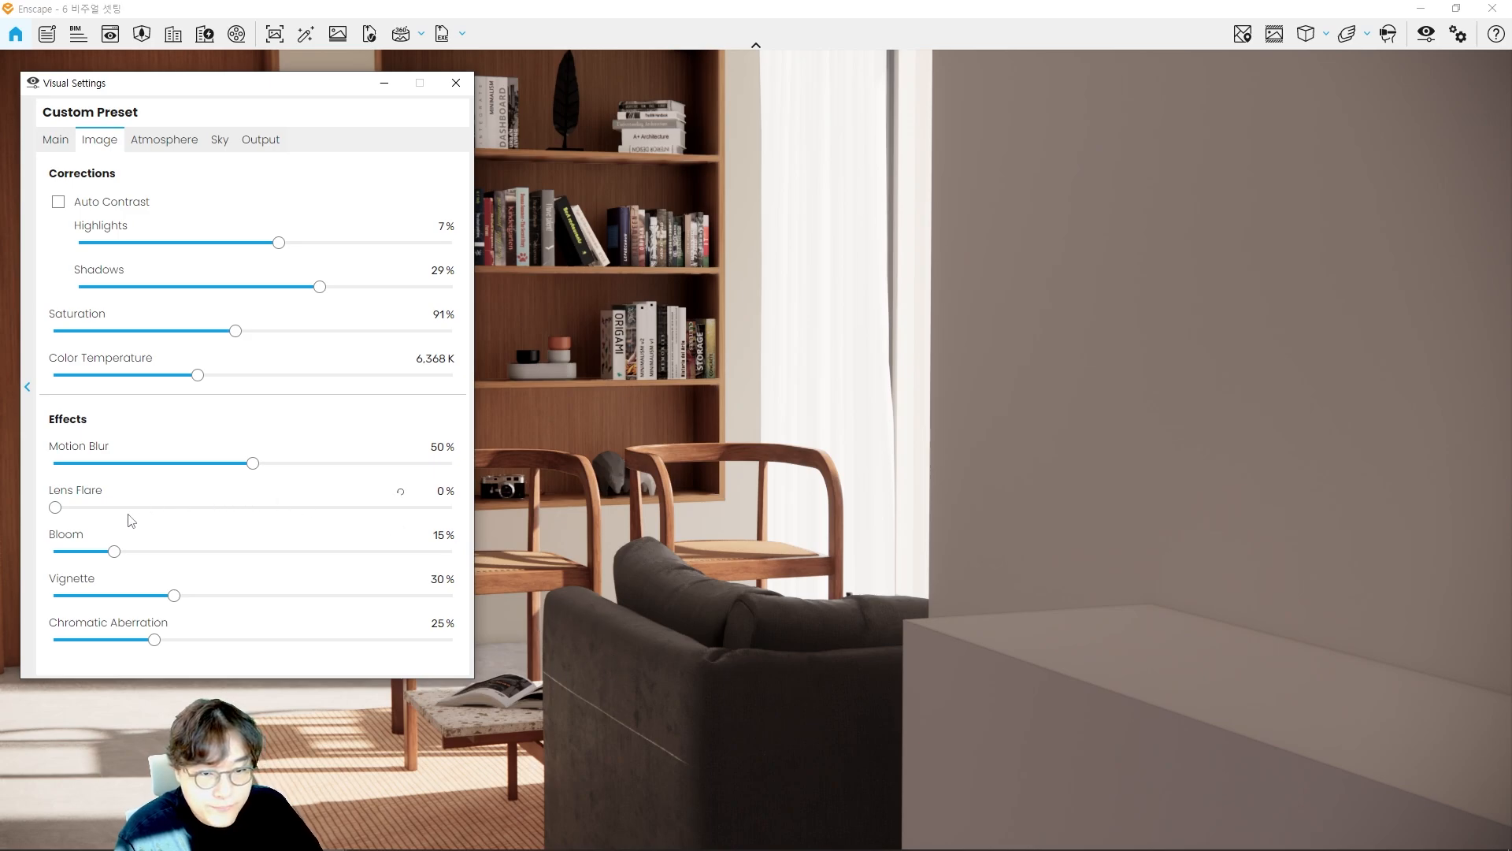
drag(55, 508, 489, 527)
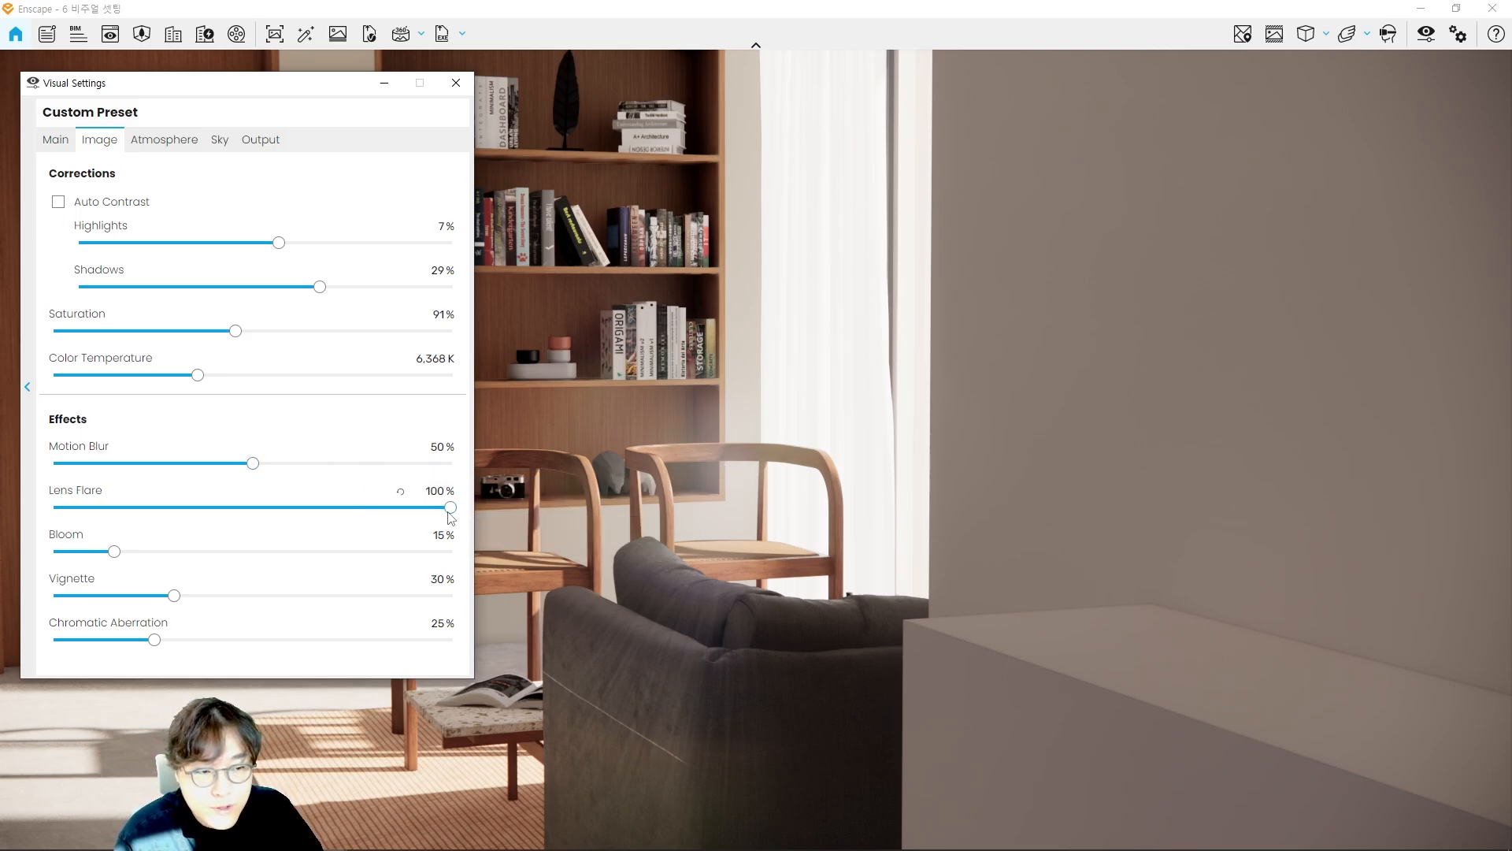
Step: Return Lens Flare to its default of 50%, and walk back to frame the bookshelf, both chairs, sofa and window
drag(451, 508, 268, 508)
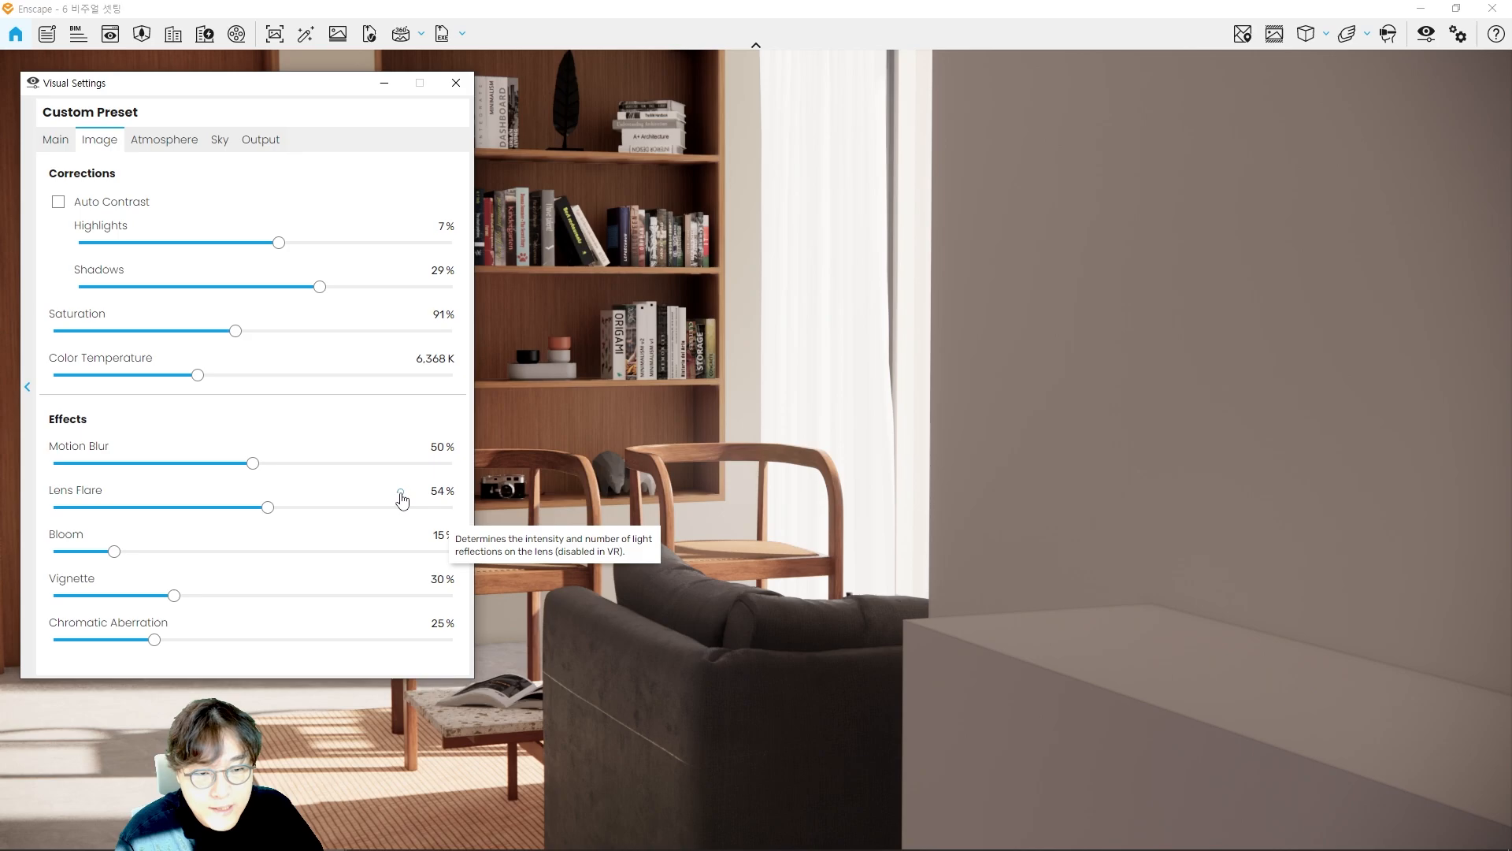
click(401, 494)
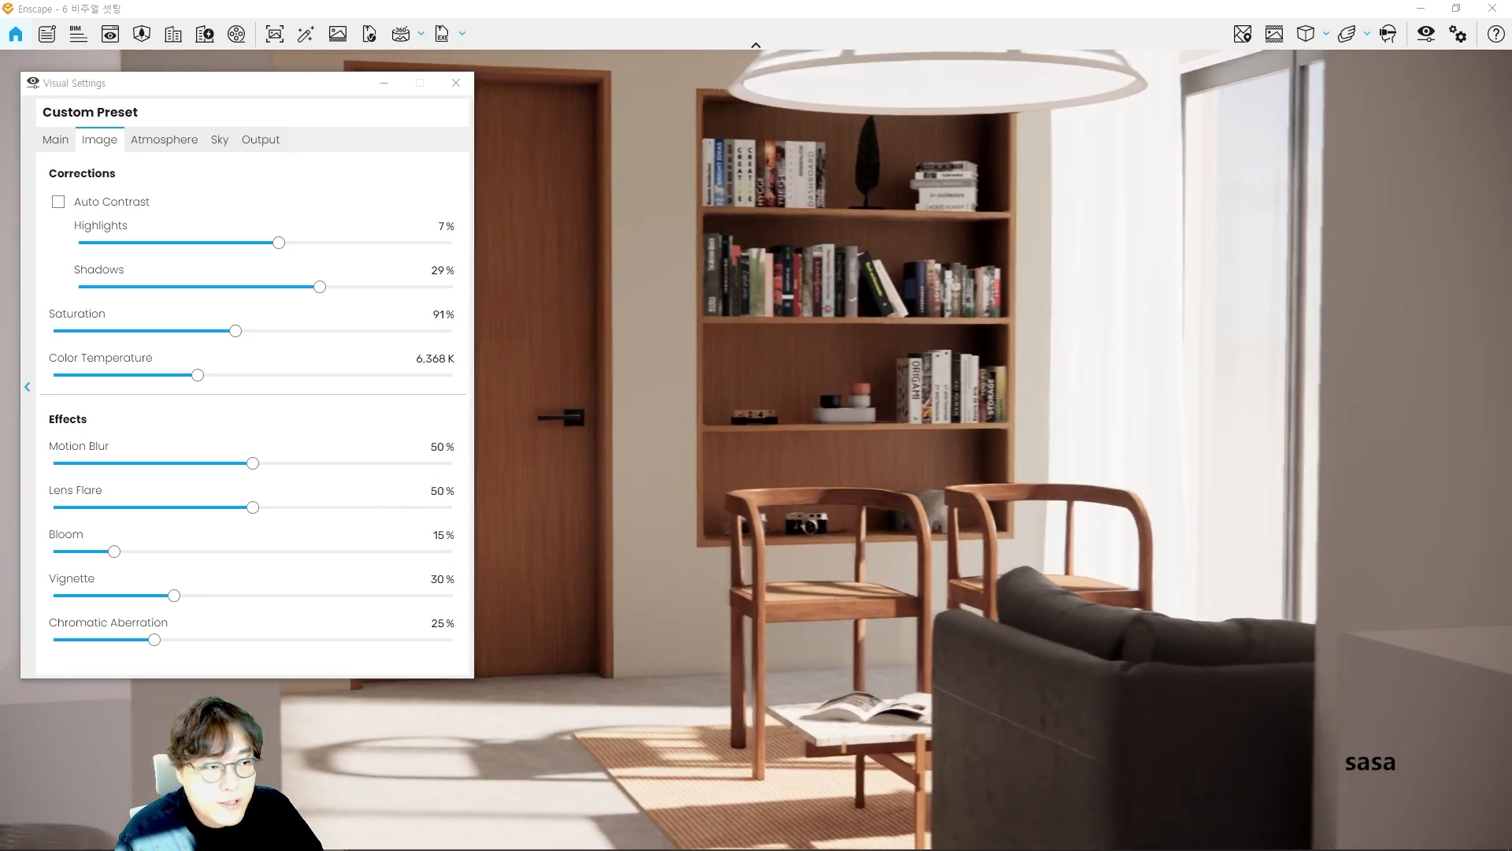
key(a)
key(d)
key(a)
key(a)
key(w)
key(e)
key(s)
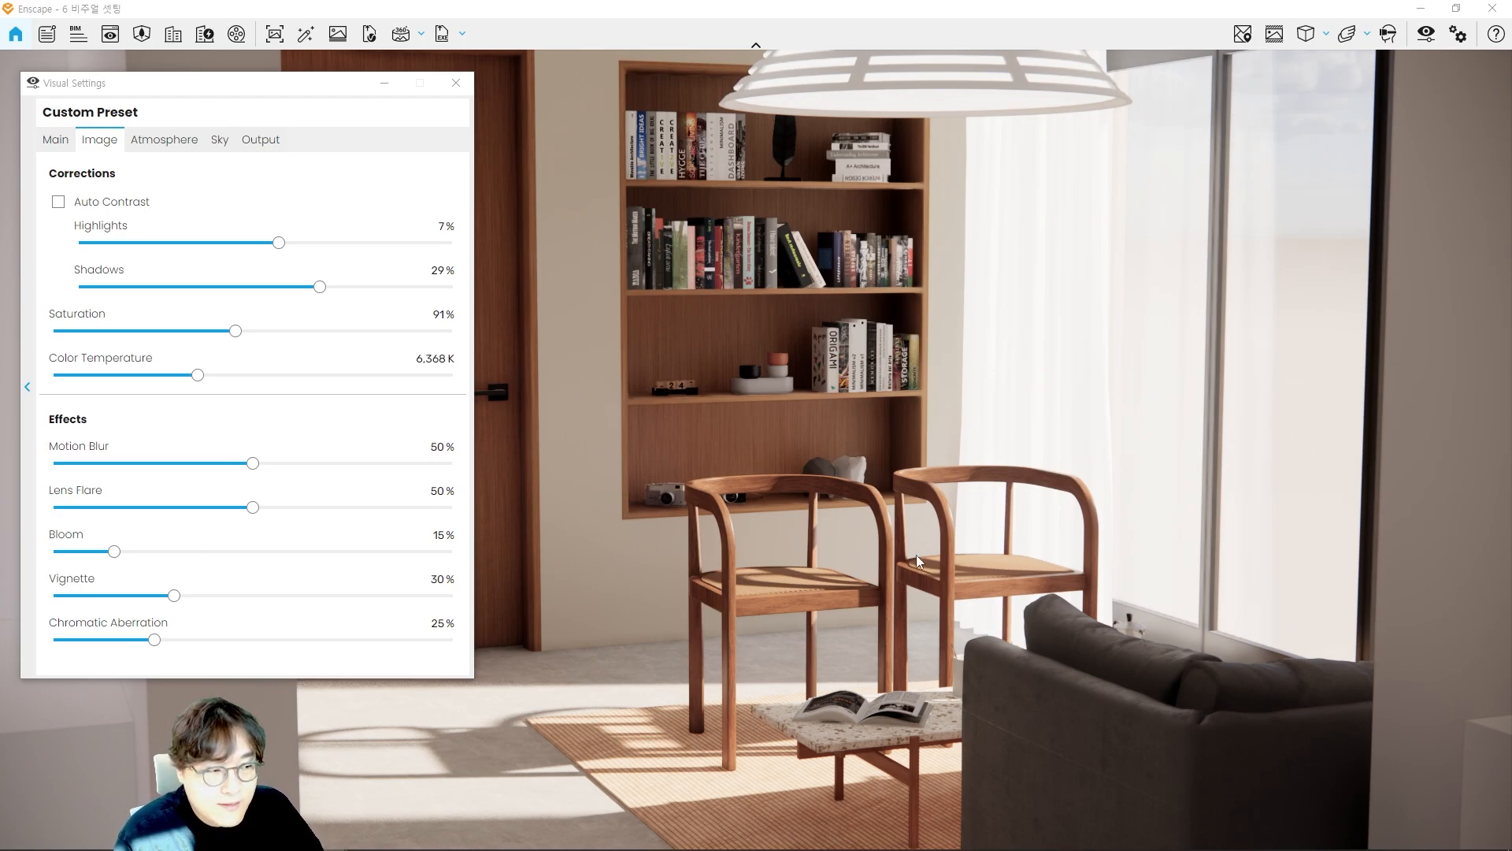
Step: Try Bloom at 81% and 25% to compare the glow on bright areas, and reset it to its default of 15%
drag(114, 551, 376, 552)
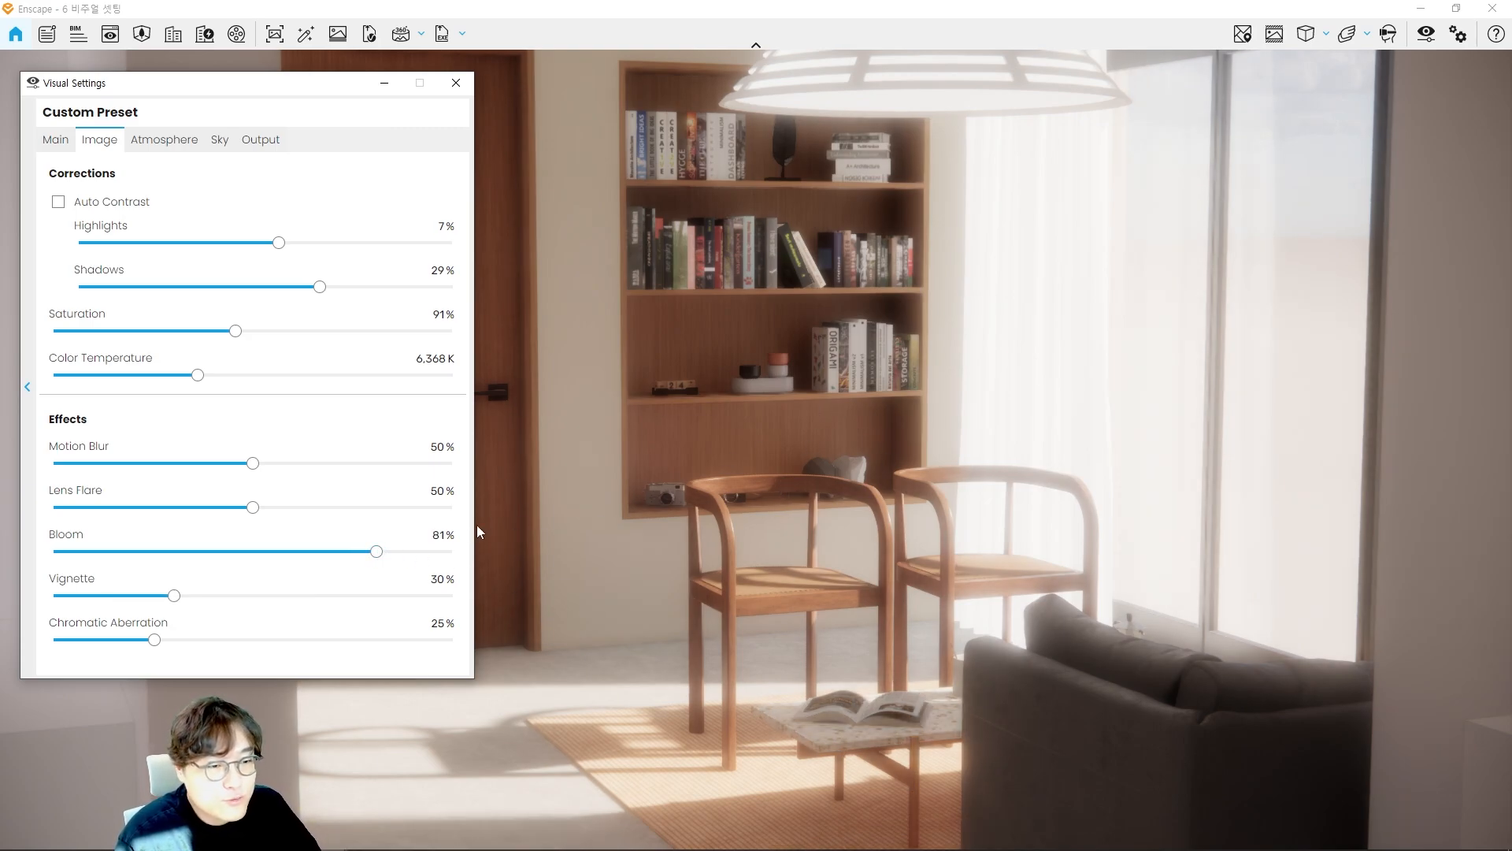
drag(376, 551, 152, 555)
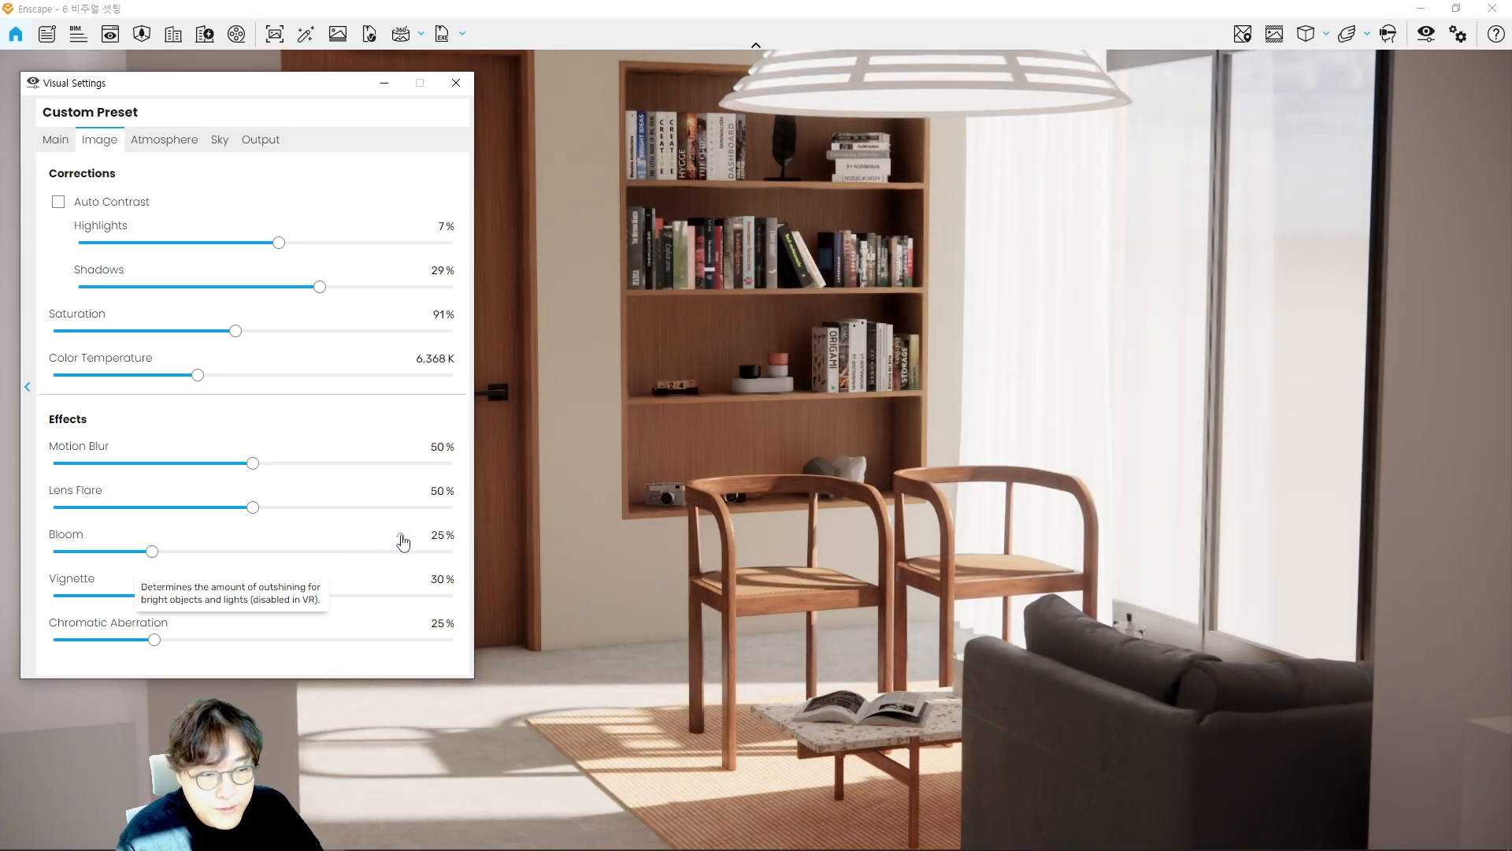
click(401, 537)
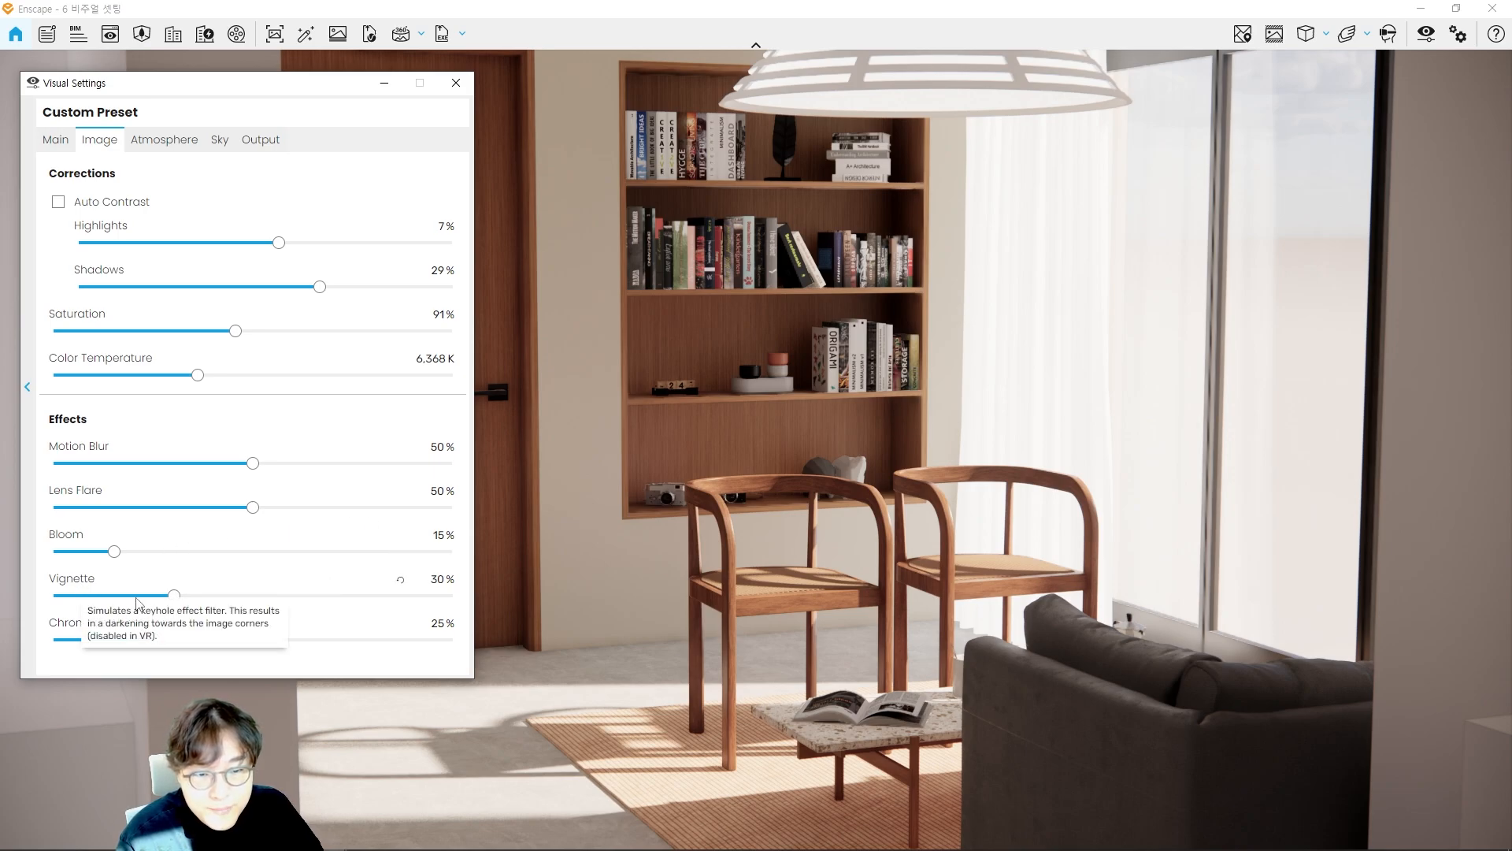
Step: Raise Vignette to 67% and 100% to examine the darkening toward the image corners, and lower it to 9%
drag(174, 596, 319, 595)
mouse_move(1327, 84)
mouse_down()
mouse_move(1390, 126)
mouse_move(1299, 669)
mouse_move(480, 719)
mouse_move(520, 207)
mouse_move(1075, 544)
mouse_move(416, 488)
mouse_move(982, 492)
mouse_move(865, 605)
mouse_up()
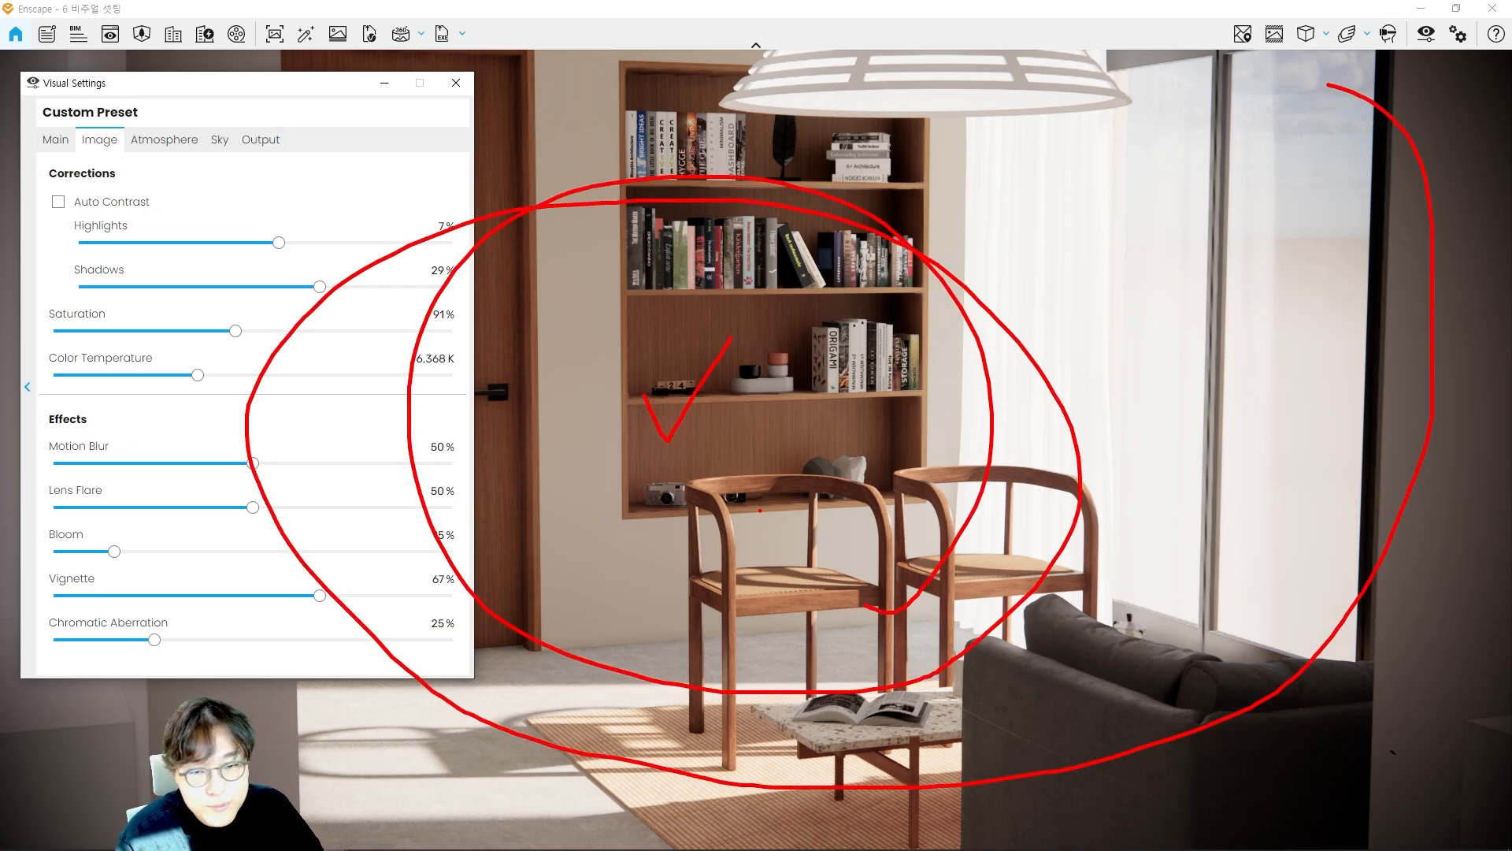
drag(667, 529, 634, 465)
key(Escape)
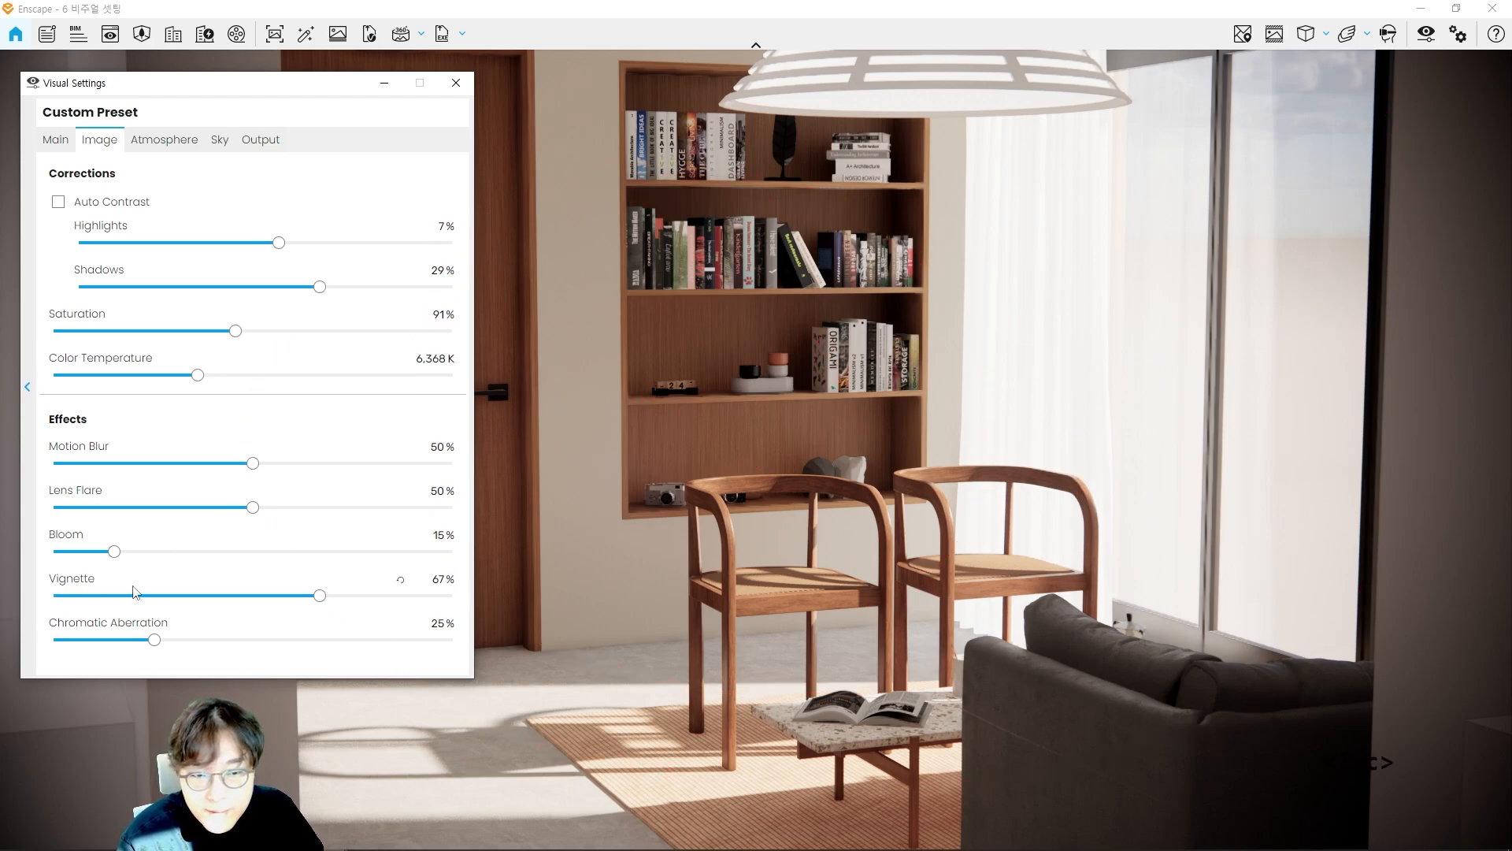
drag(320, 595, 453, 597)
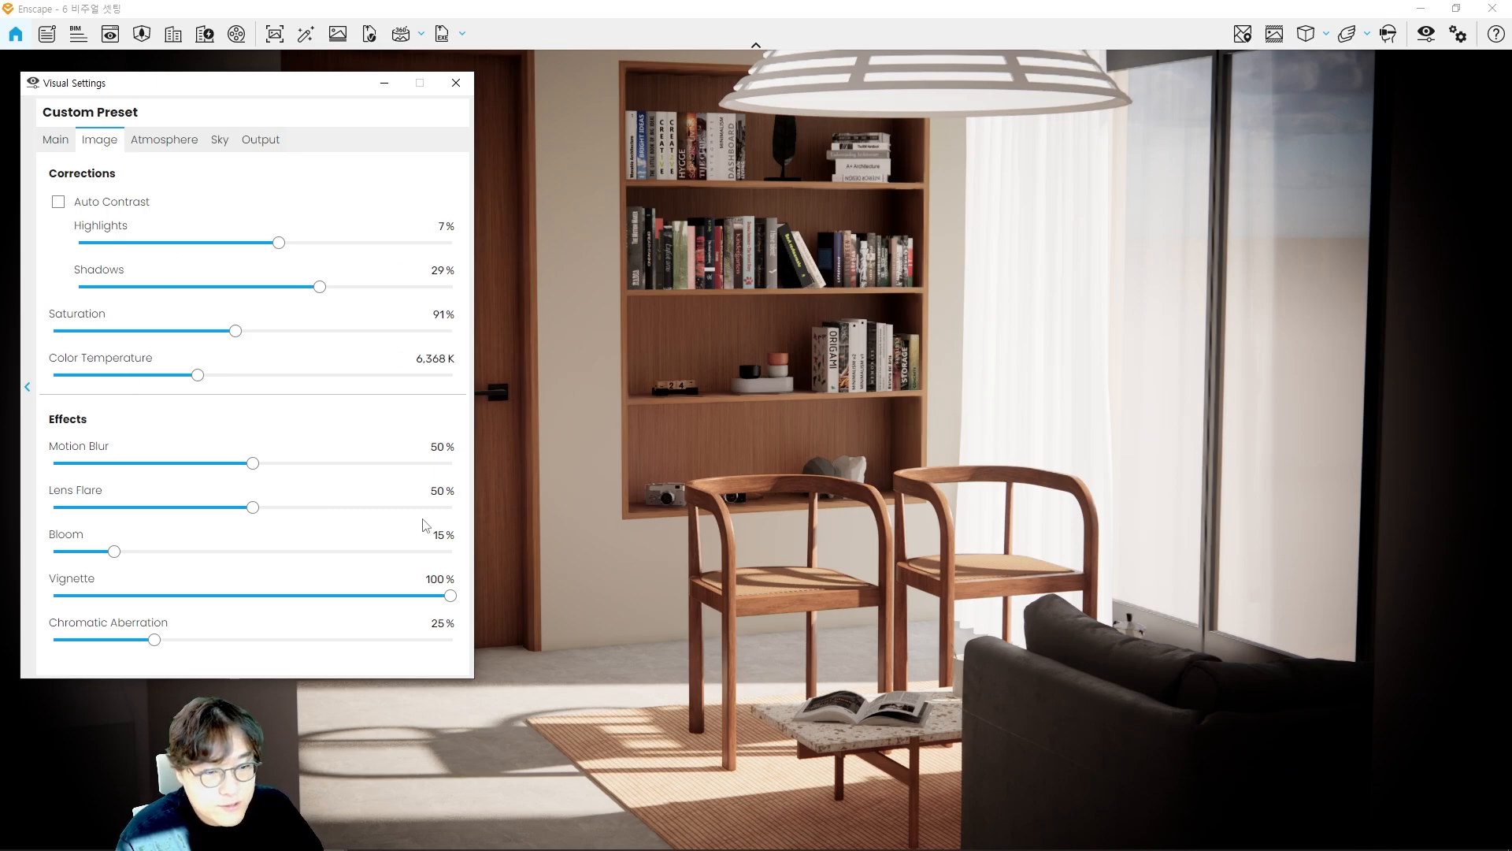
drag(450, 597, 92, 597)
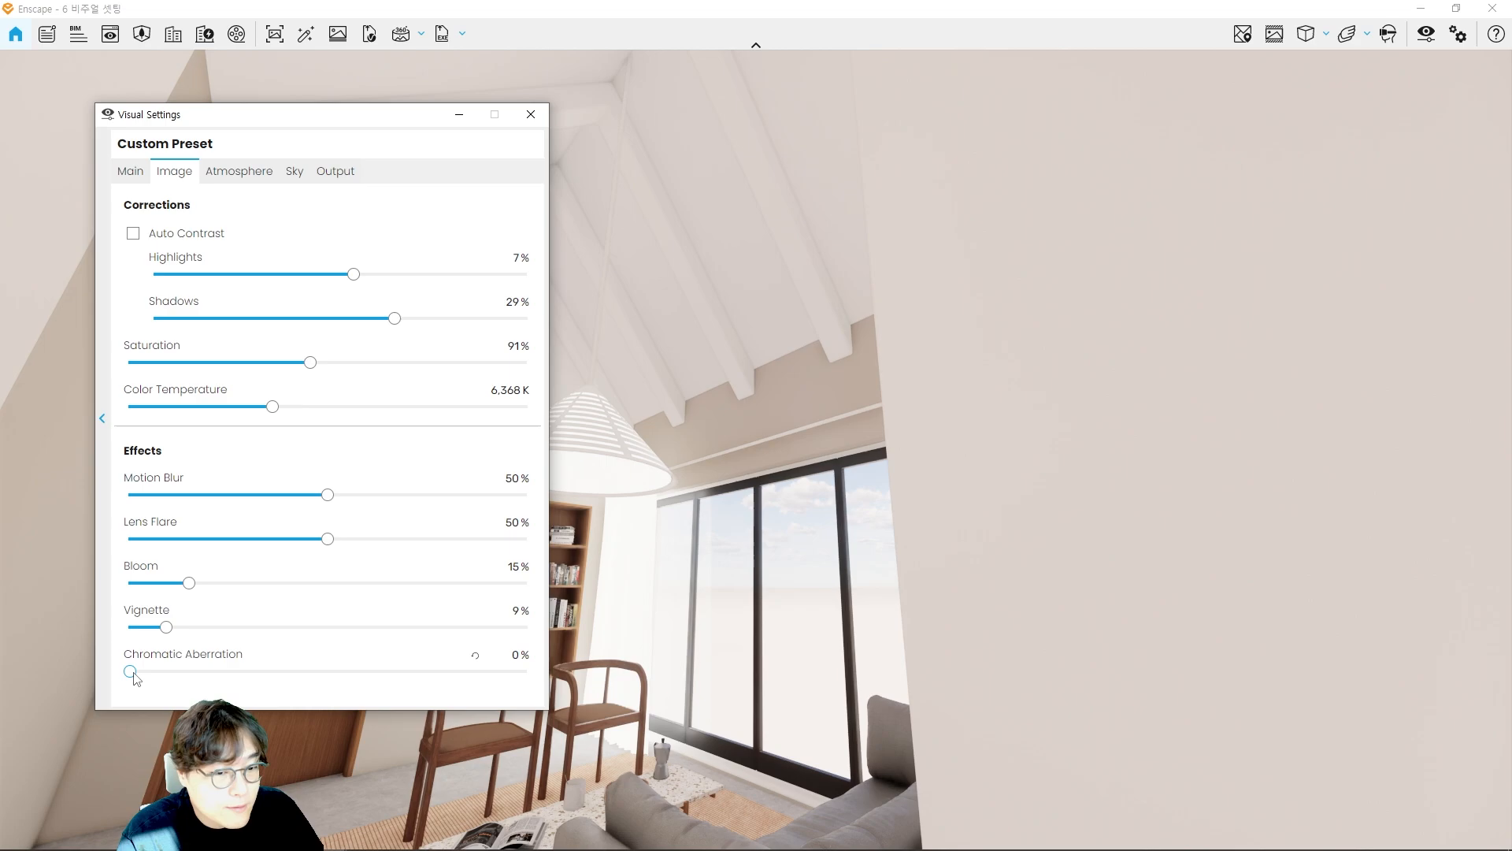
Step: Raise Chromatic Aberration to 100%, and lower it to 0% to compare the edges of the chairs and door
drag(129, 671, 526, 671)
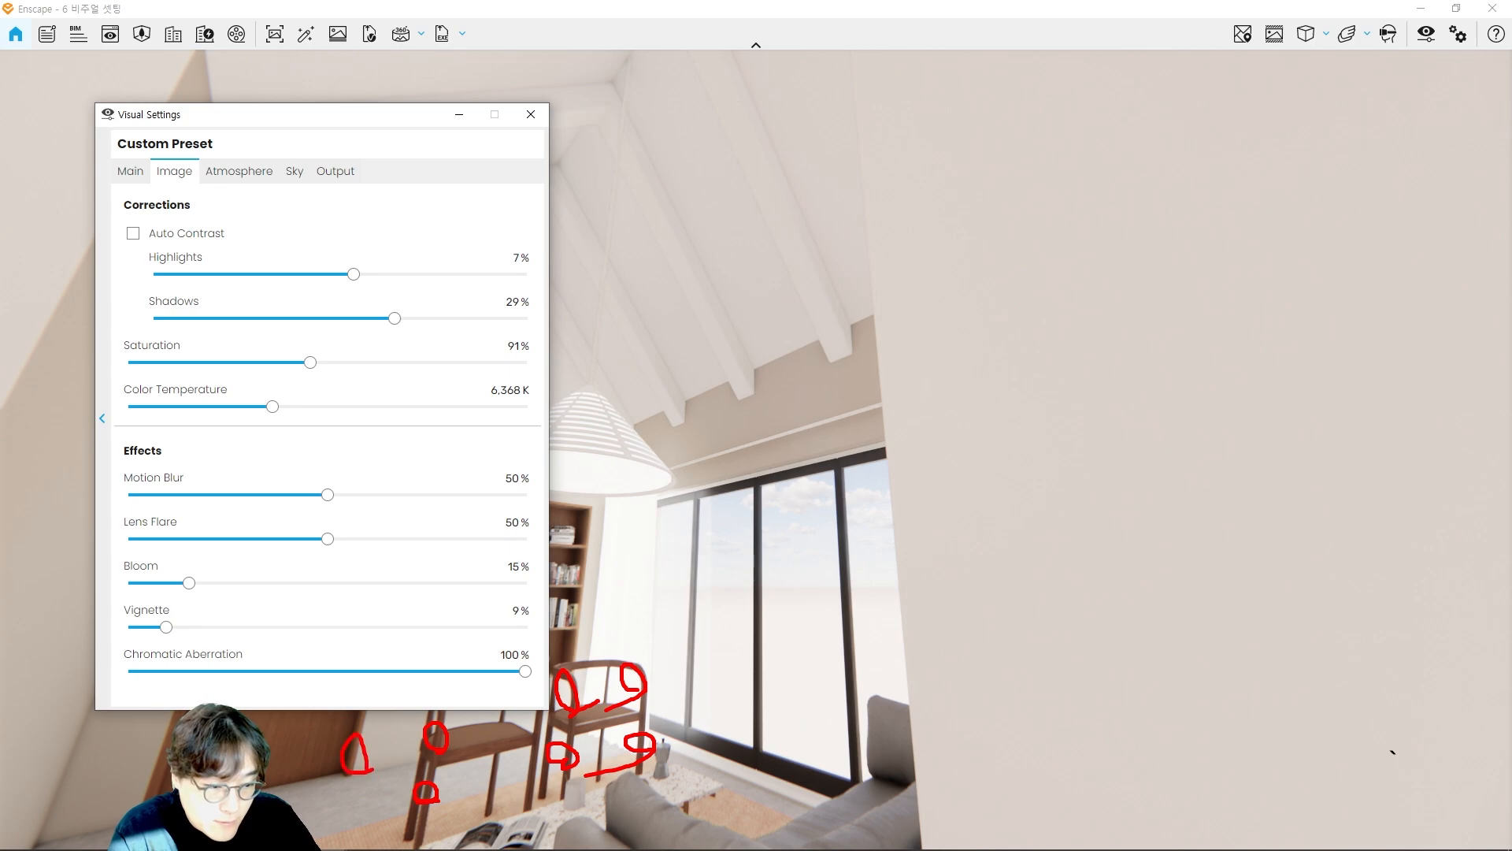
key(Escape)
drag(526, 671, 62, 678)
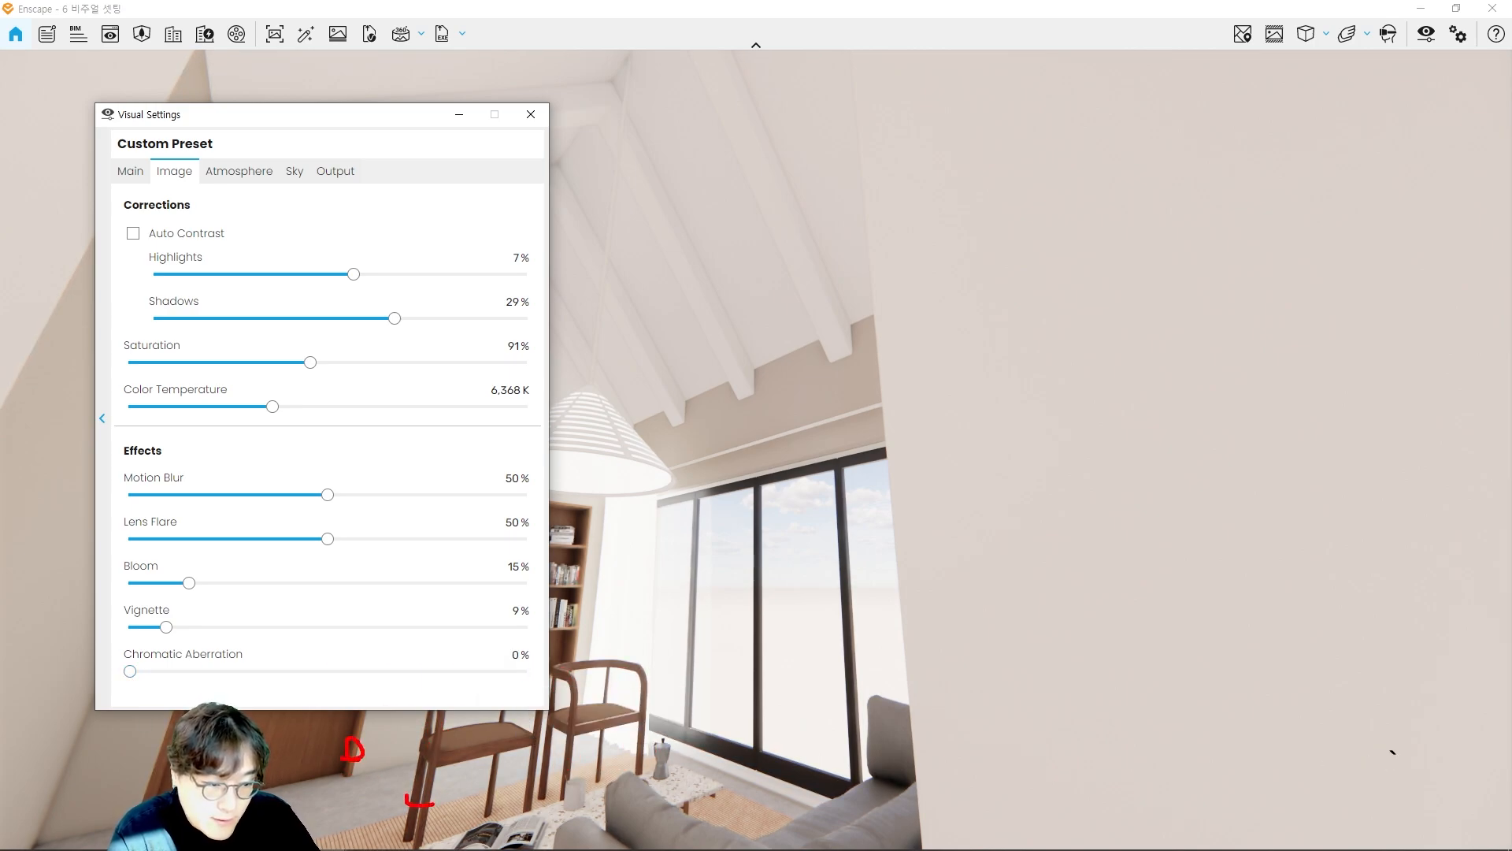
key(Escape)
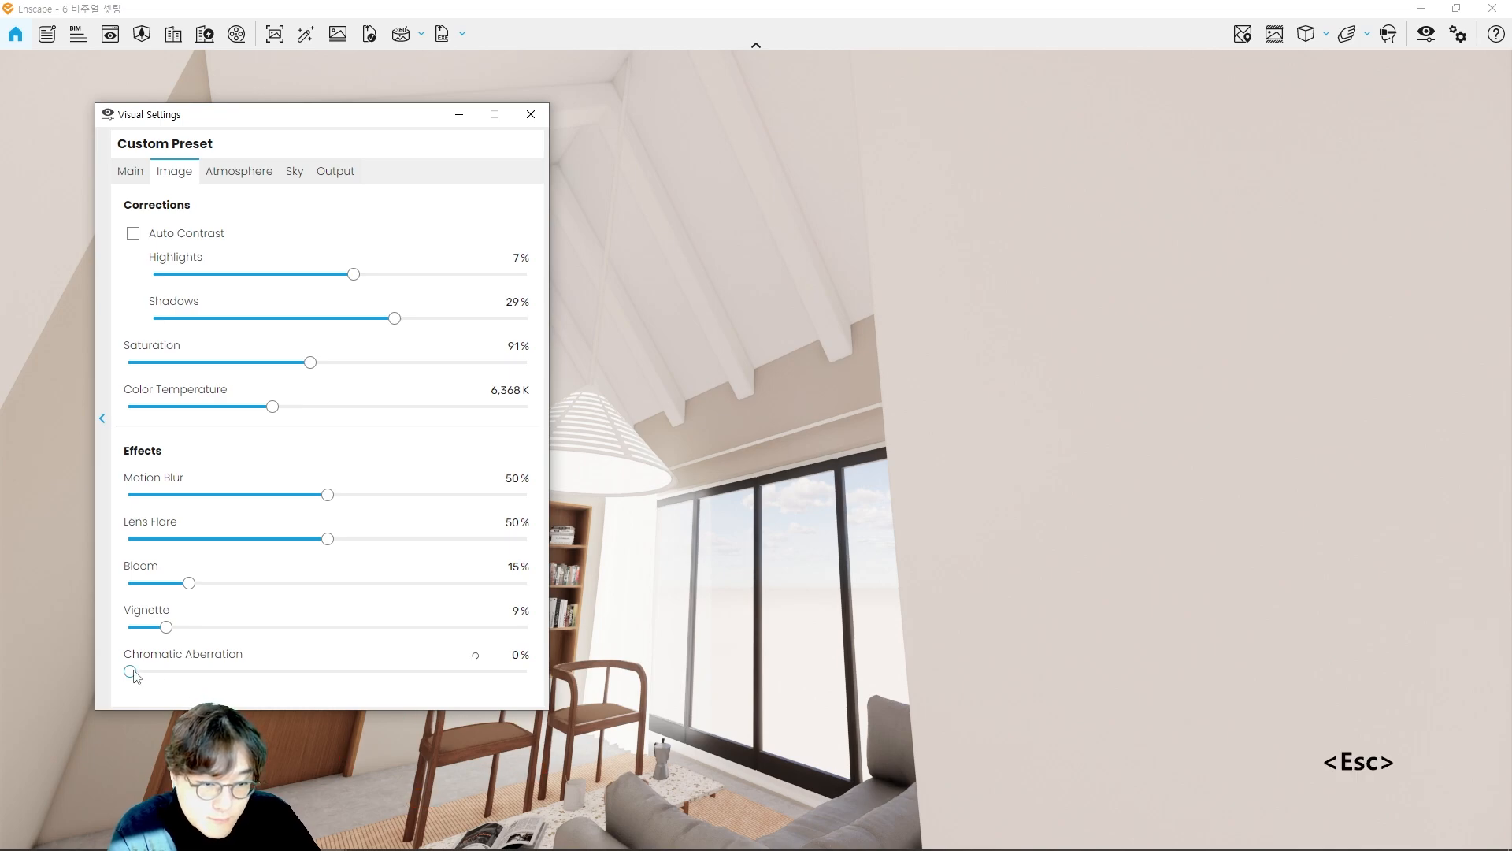
Step: Set Chromatic Aberration to 100%, and turn the view to examine the edges of the chairs and table
drag(131, 672, 534, 676)
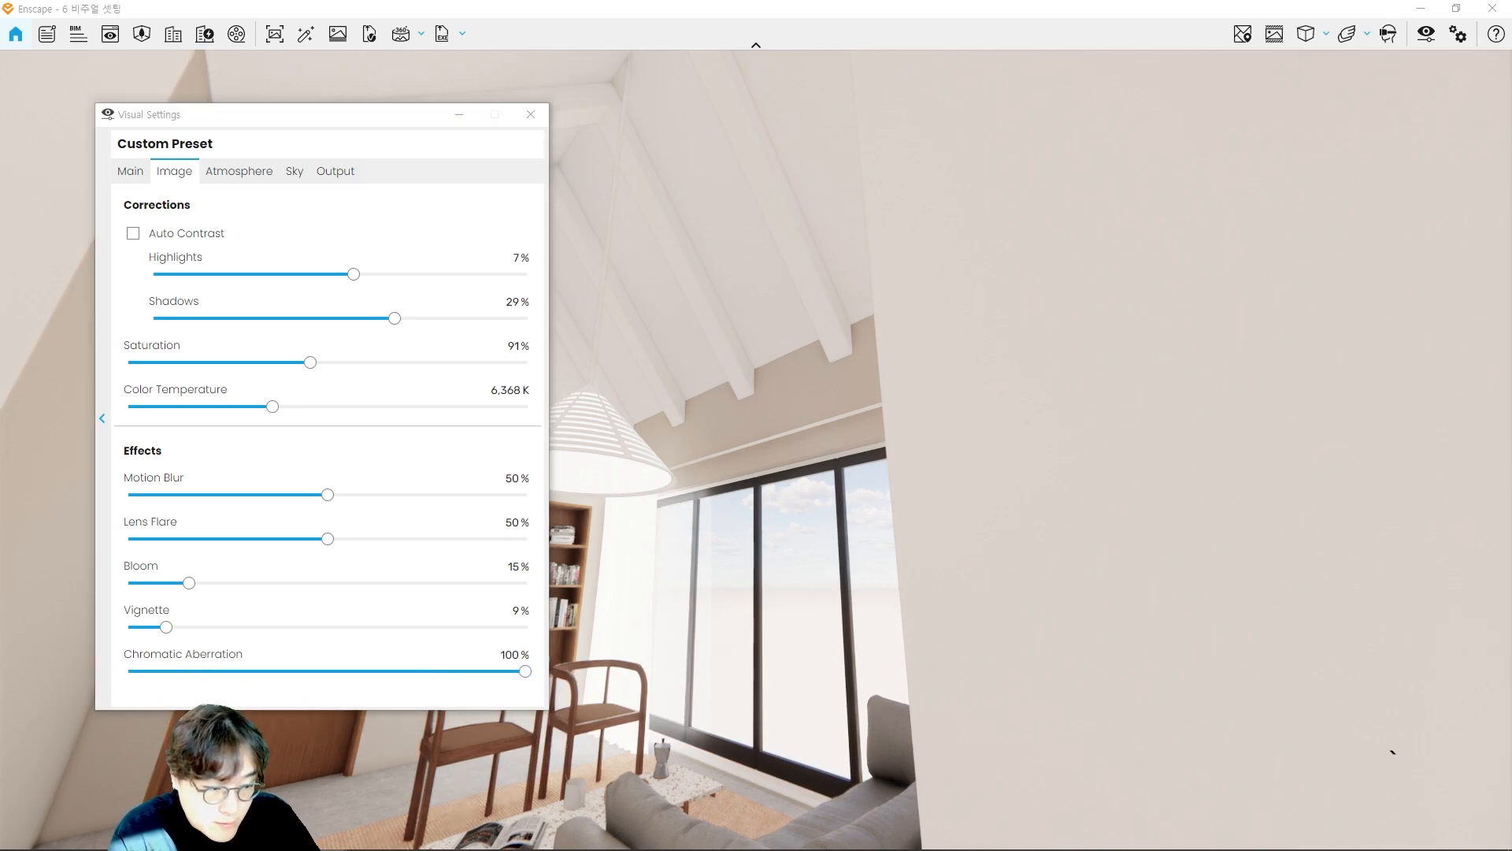
drag(425, 776, 443, 799)
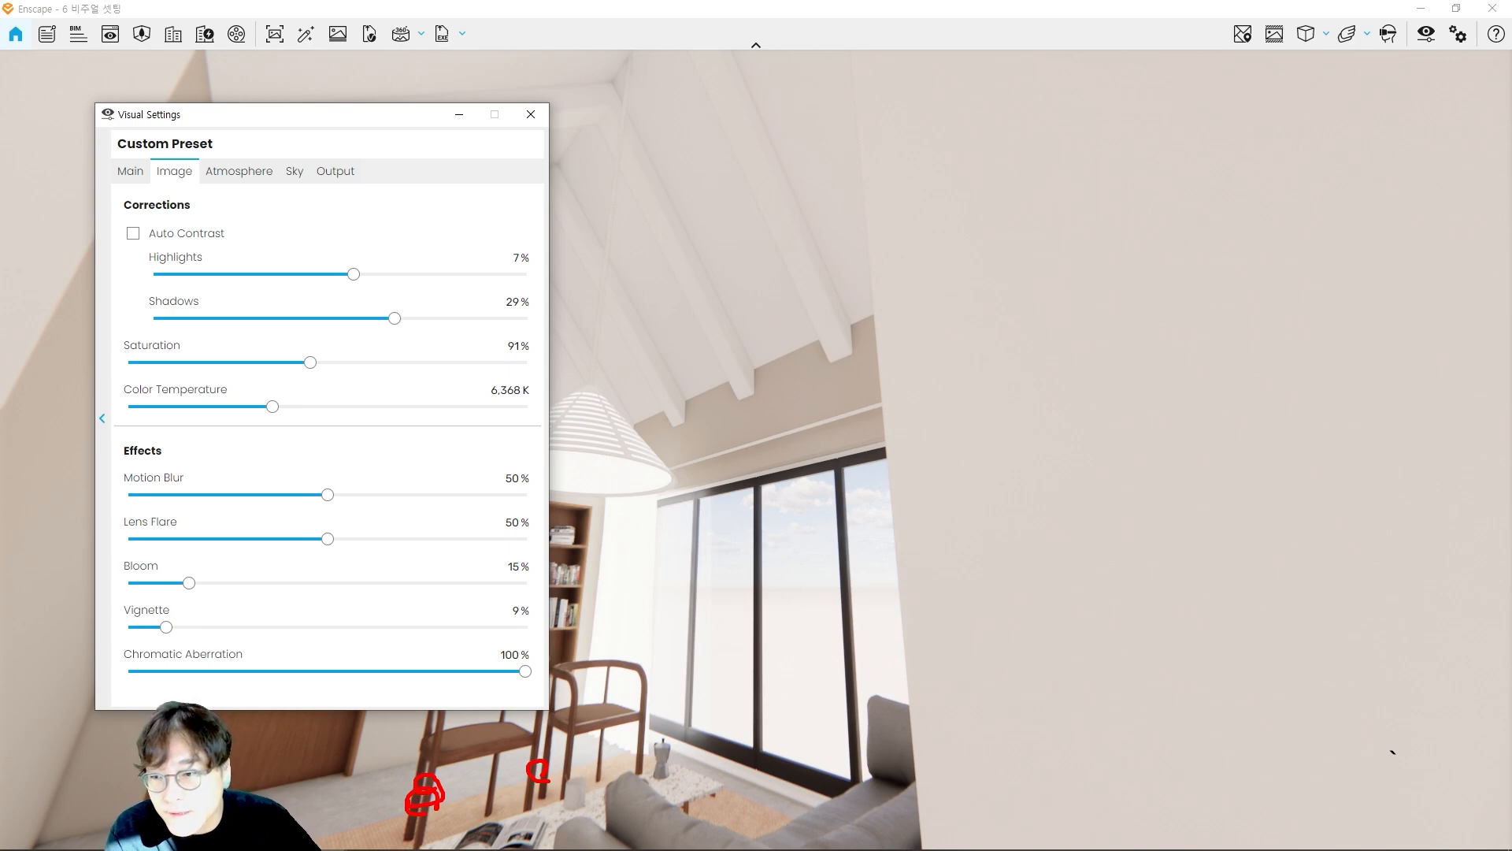
key(Escape)
right_drag(675, 688, 630, 716)
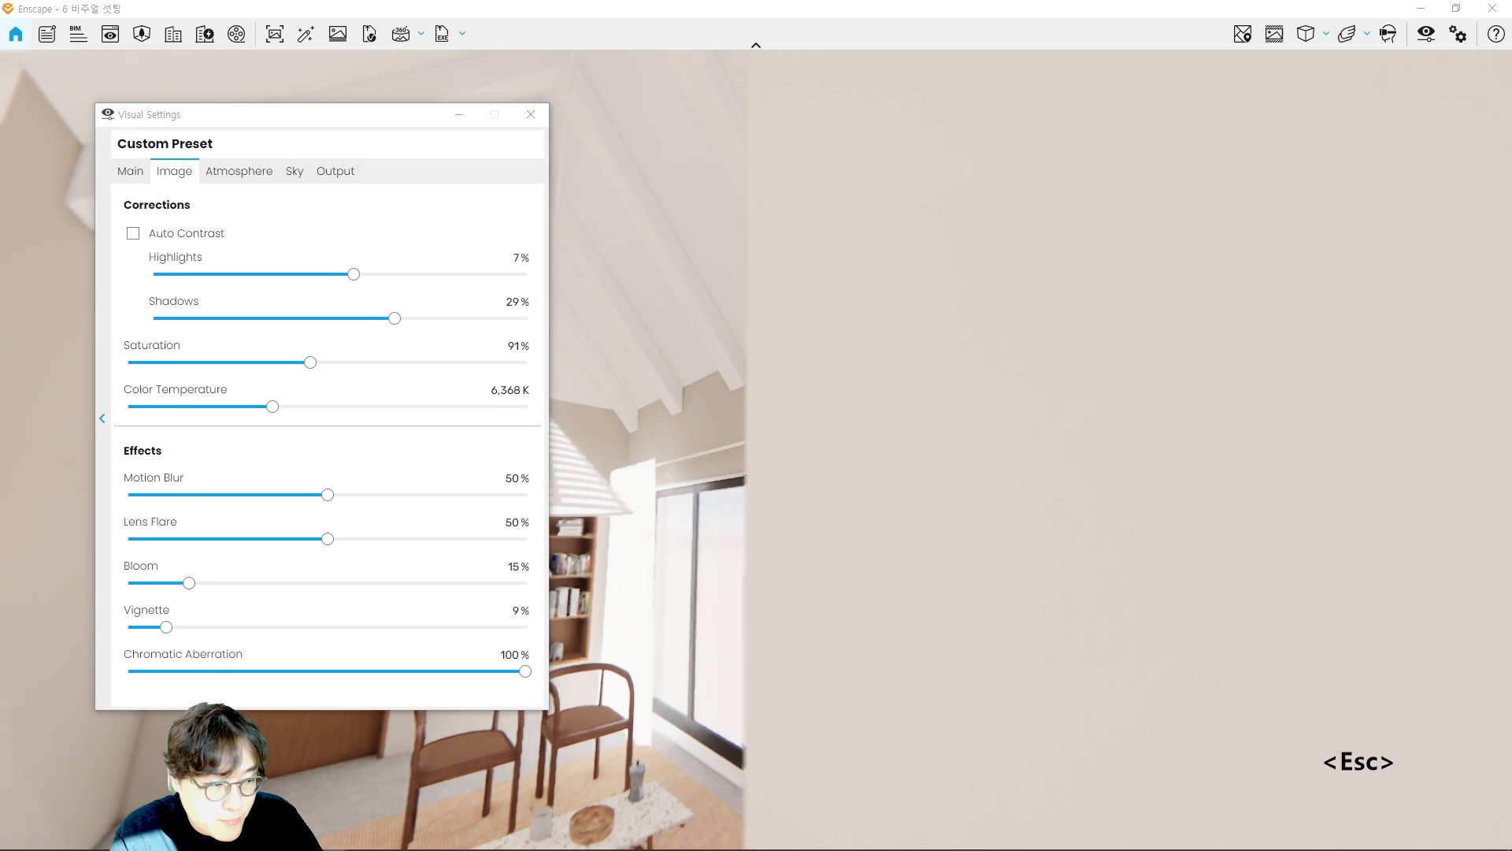
Step: Reset the Chromatic Aberration effect to 0% while viewing the living room's coffee table and chairs
key(a)
key(w)
key(q)
key(a)
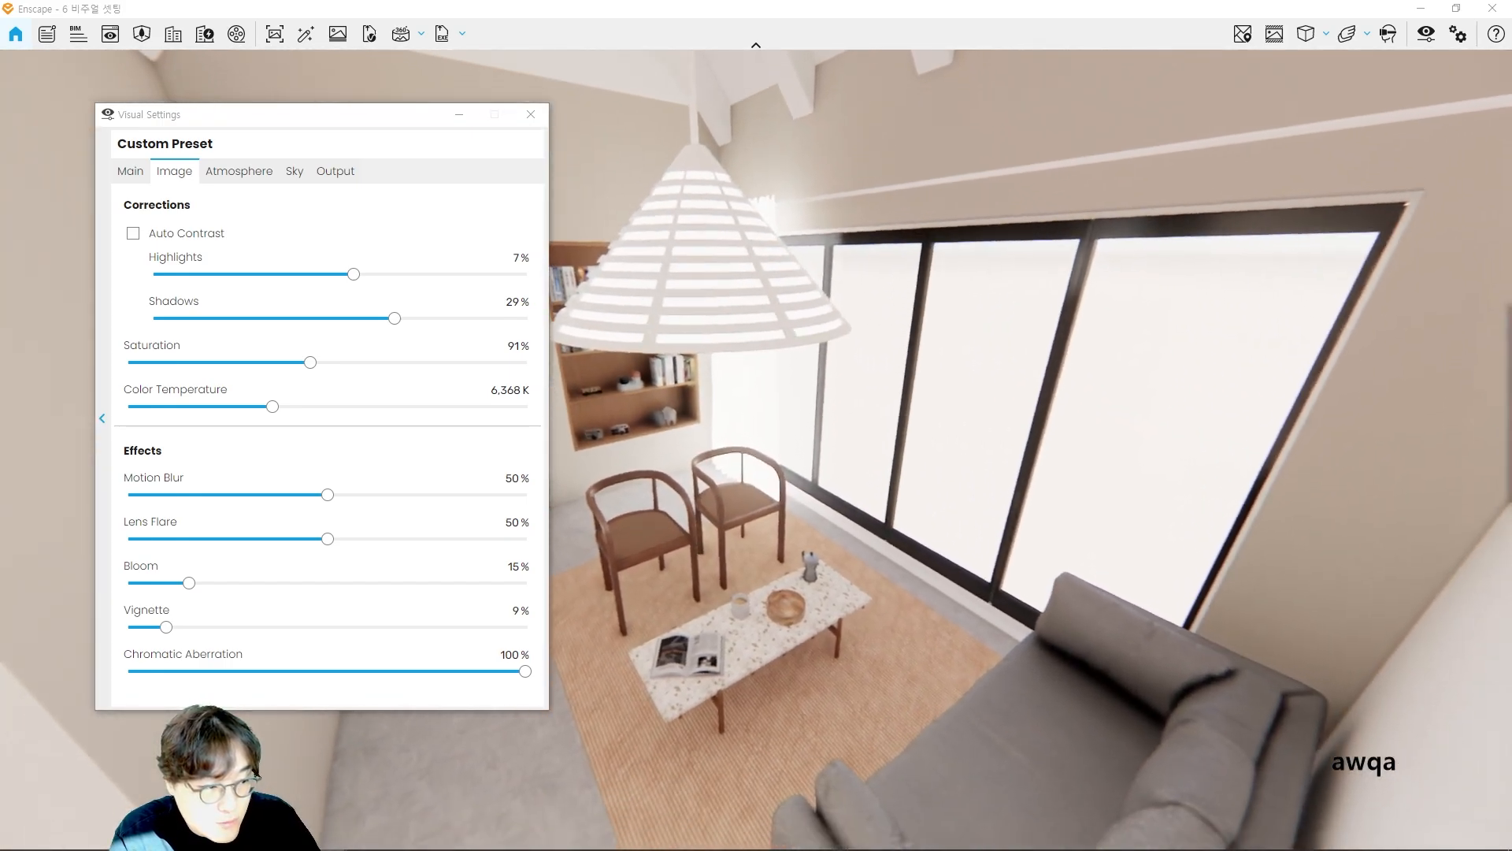
key(q)
key(q)
key(a)
key(w)
key(w)
key(w)
key(w)
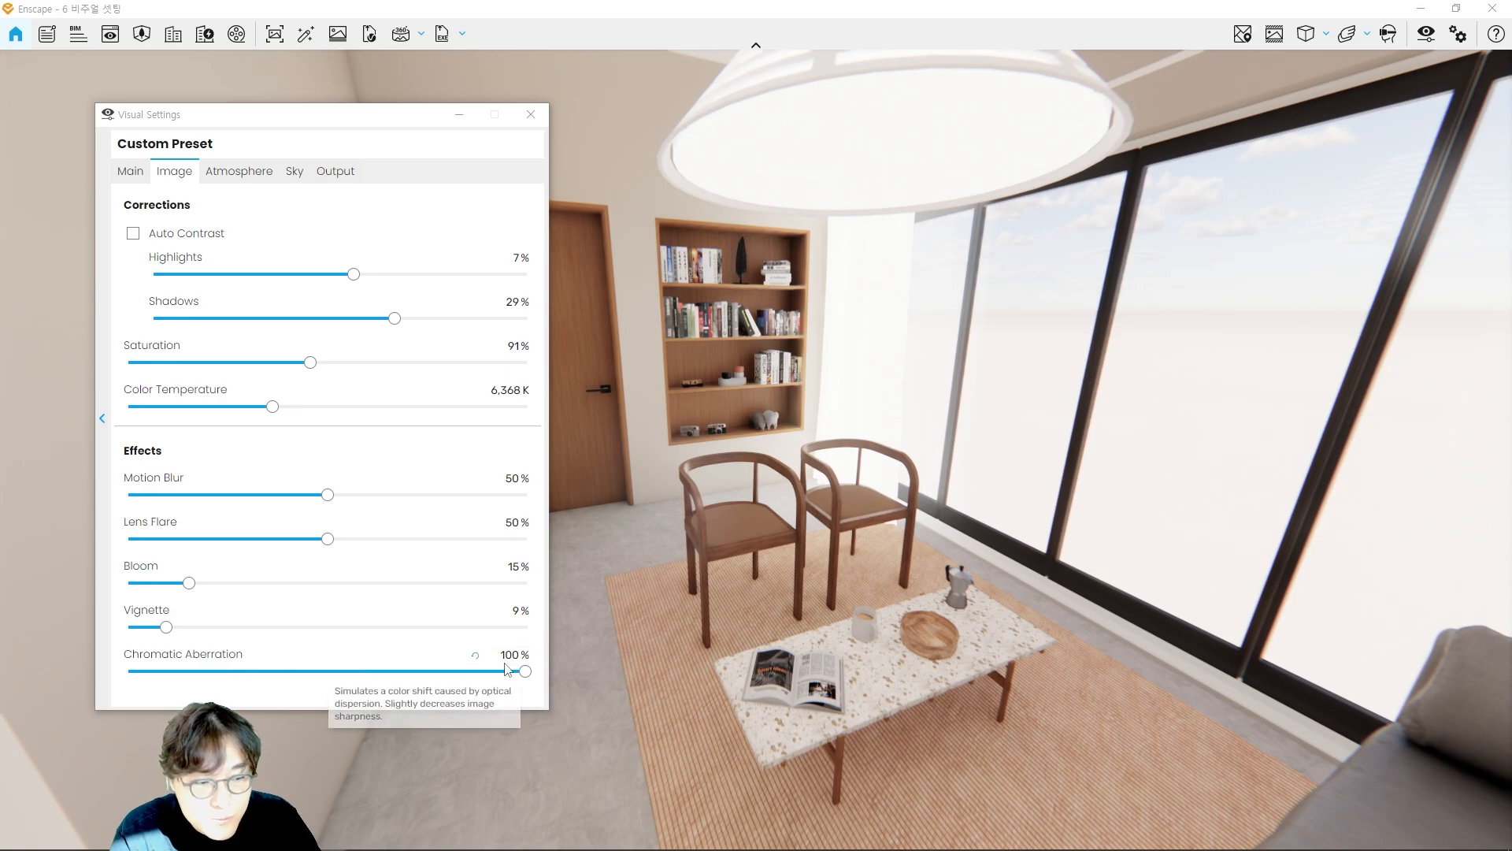
drag(507, 671, 129, 671)
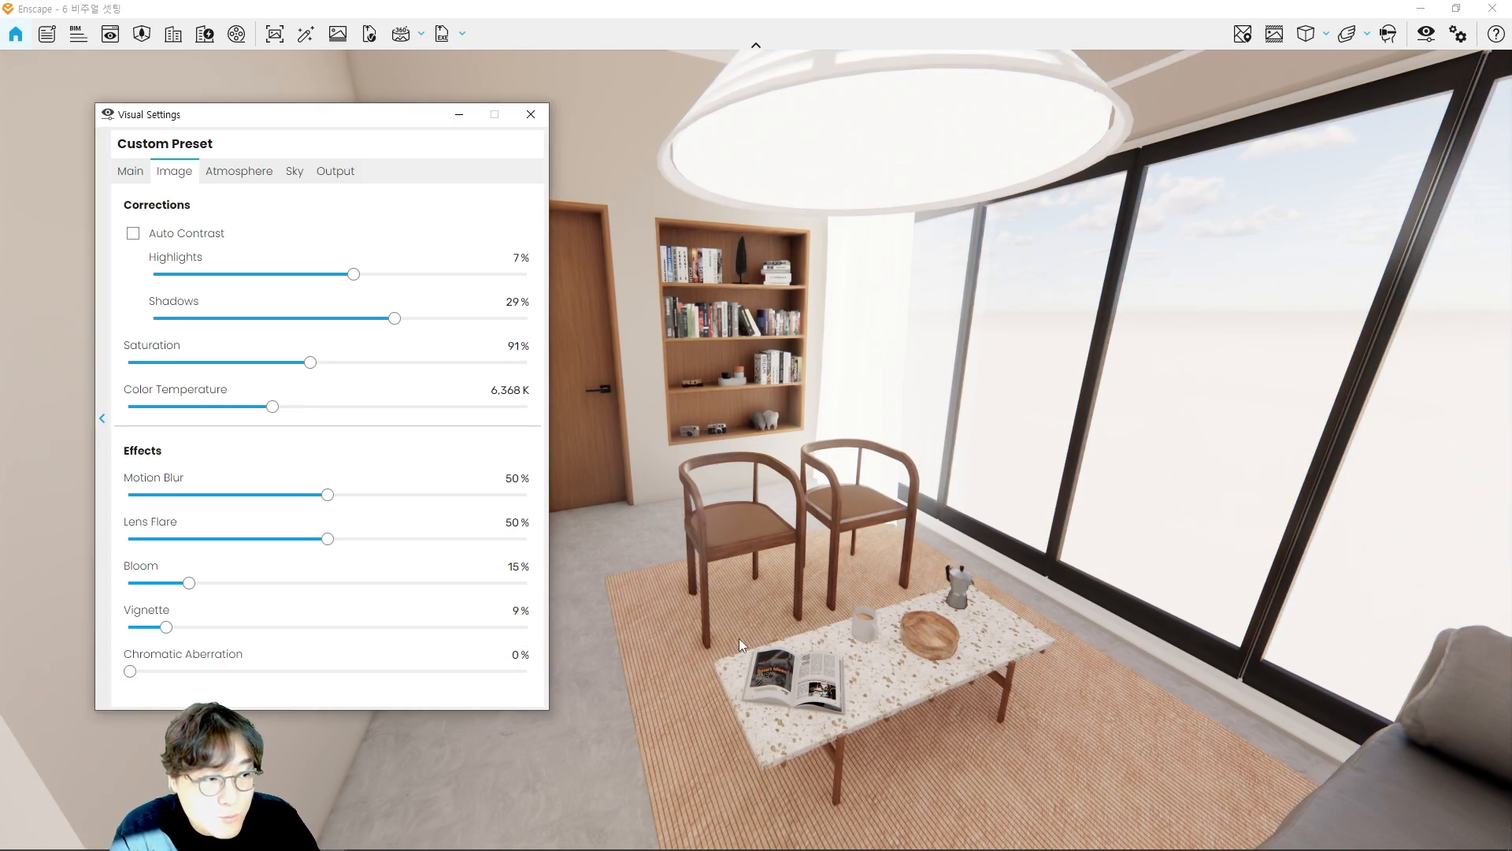
Step: Turn off the remaining image effects by setting Motion Blur, Lens Flare, Bloom and Vignette to 0%
click(696, 606)
key(s)
key(q)
key(q)
key(a)
key(w)
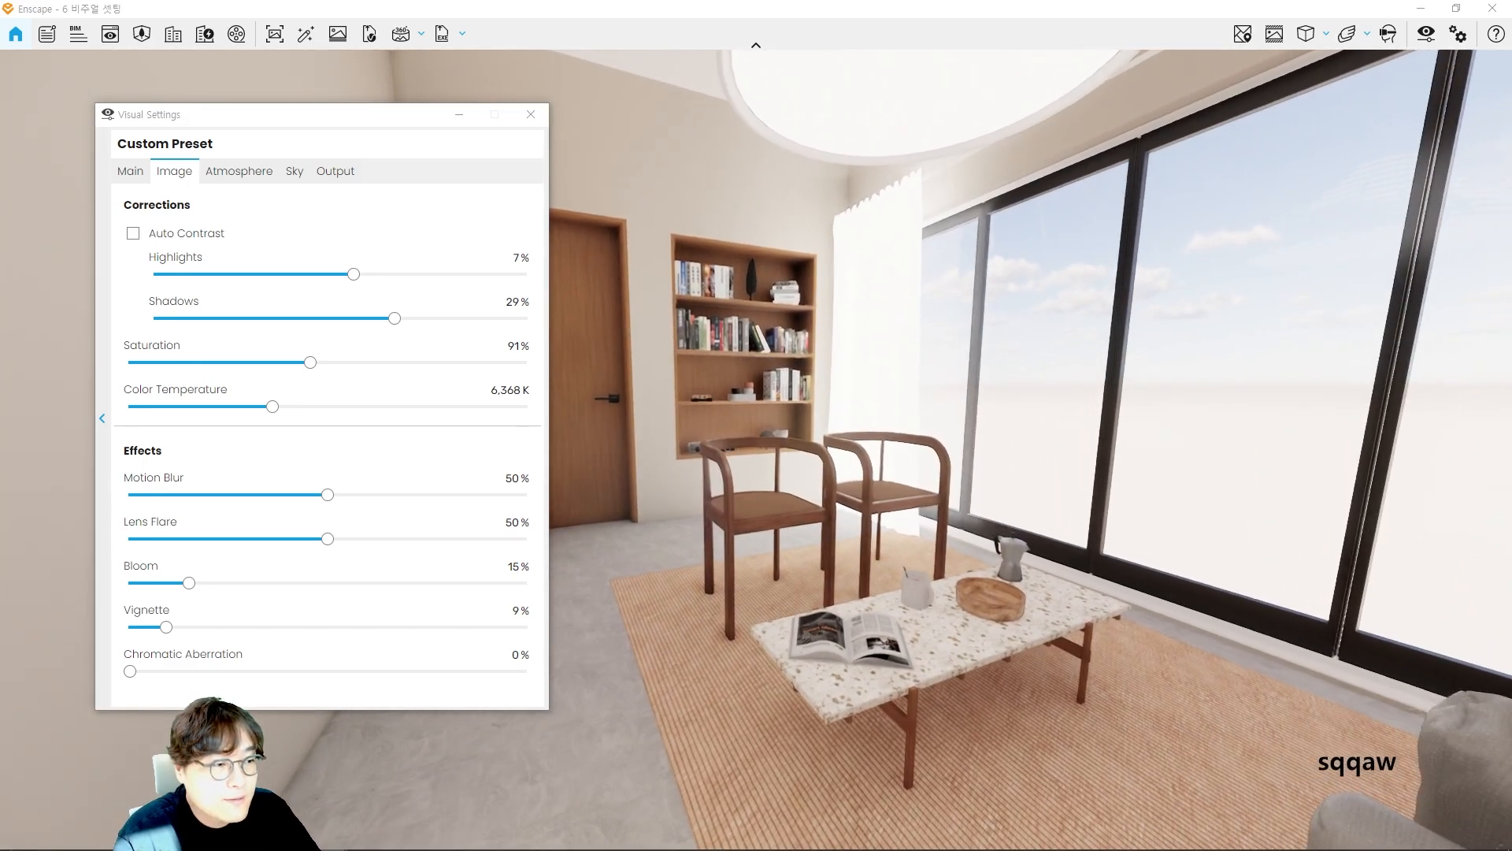
key(a)
key(d)
key(a)
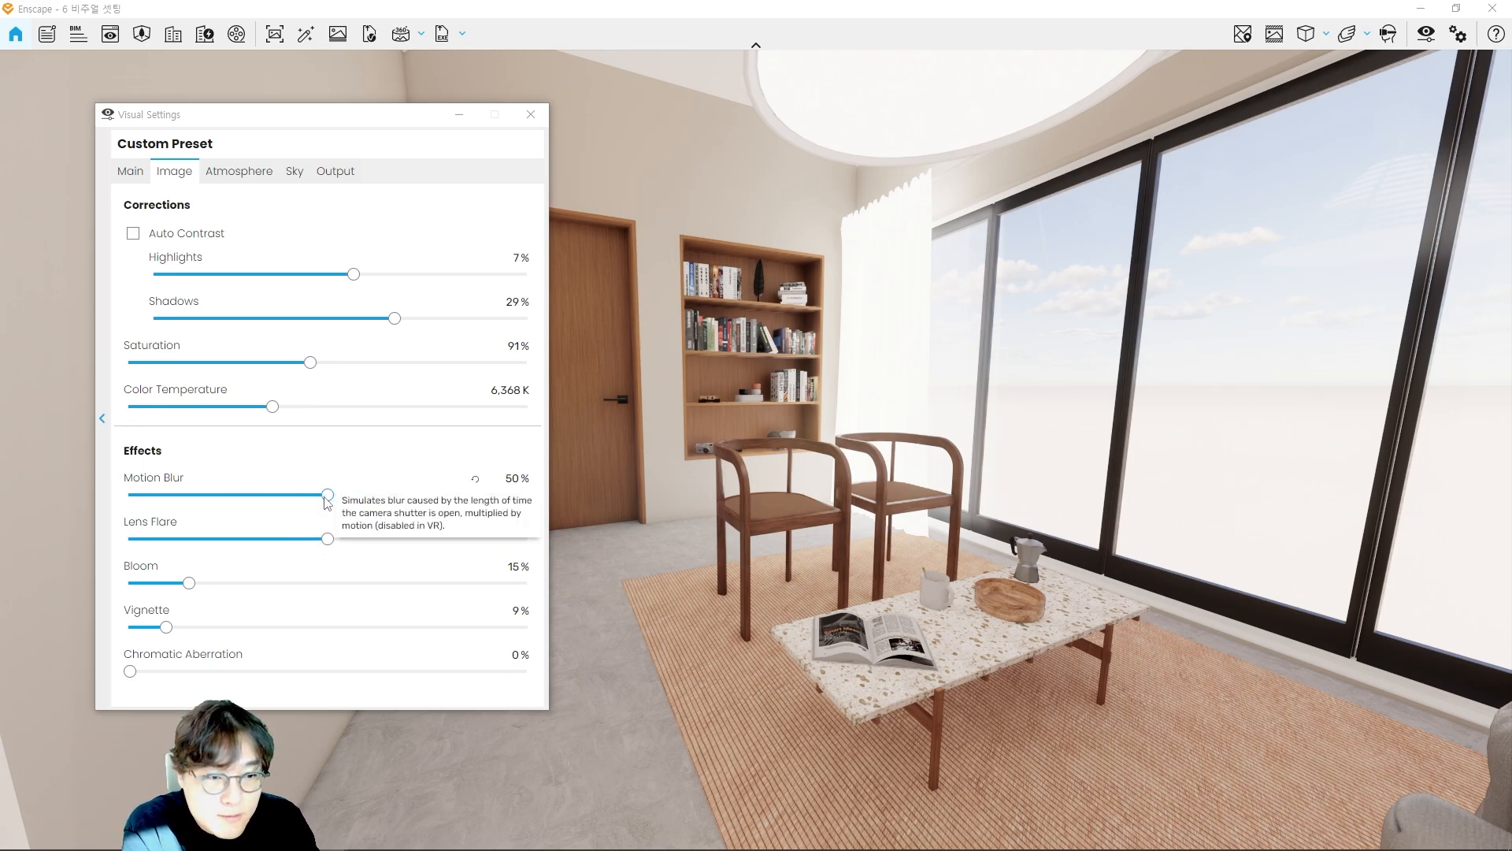
drag(325, 497, 73, 500)
drag(327, 539, 122, 542)
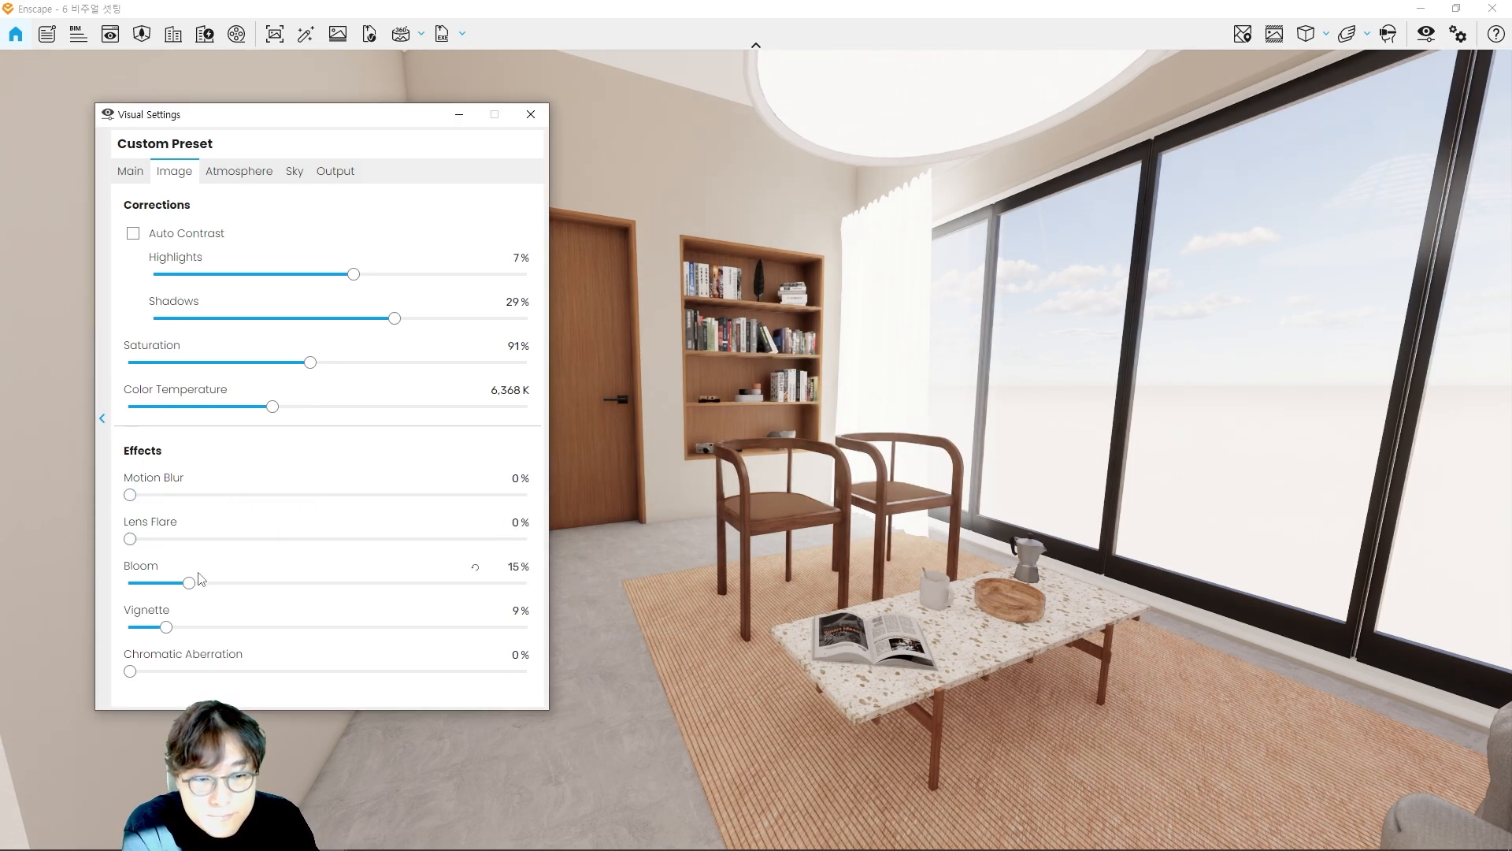
drag(189, 583, 113, 586)
drag(166, 629, 122, 629)
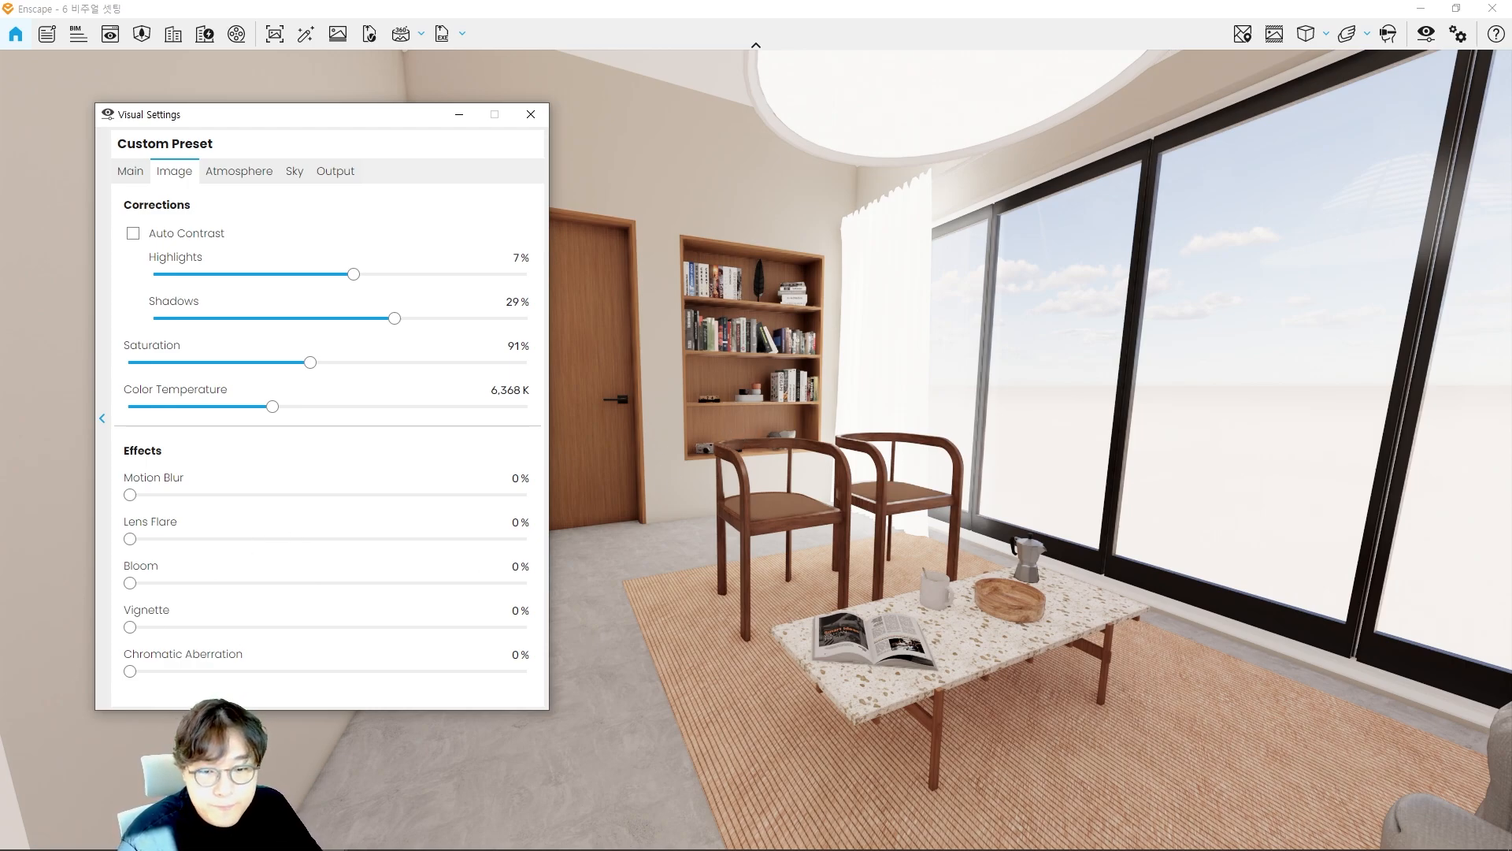
Step: Raise the Fog Intensity to 88% in the atmosphere settings, with the sky outside the windows in view
click(241, 172)
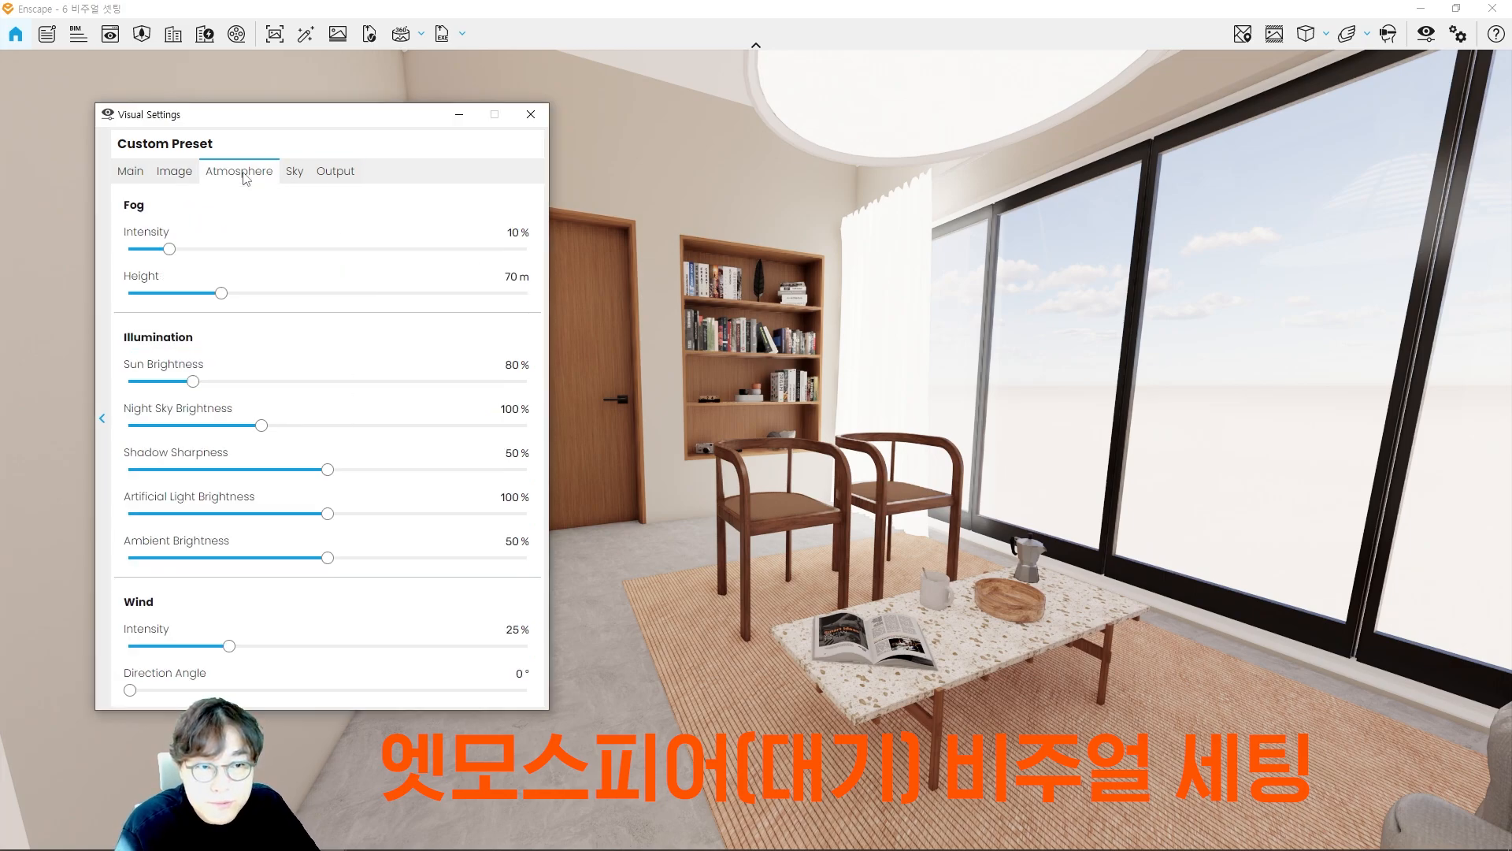
mouse_move(352, 367)
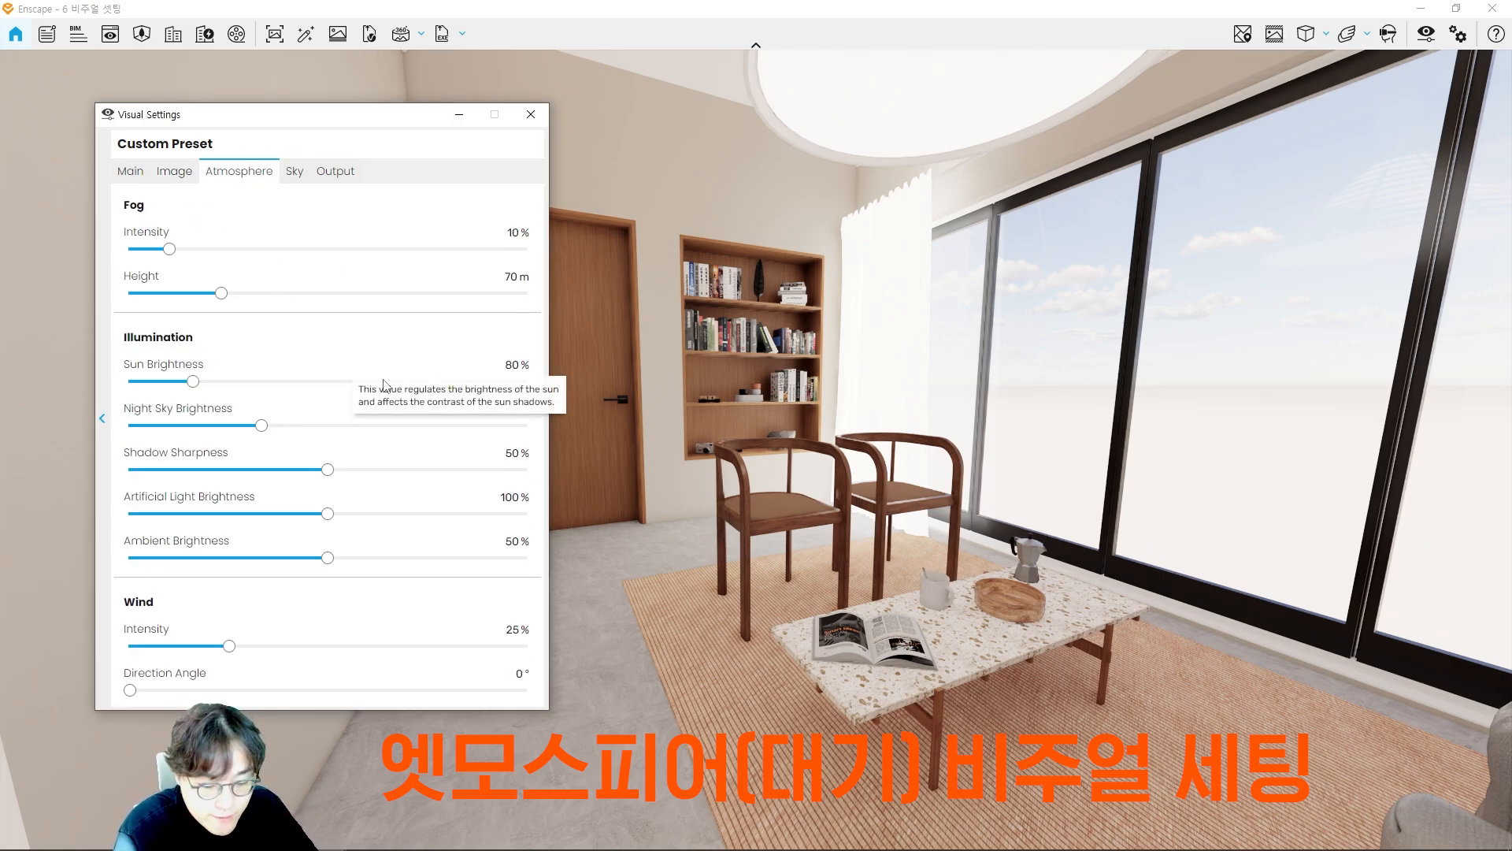
key(d)
key(d)
key(d)
key(d)
key(d)
key(w)
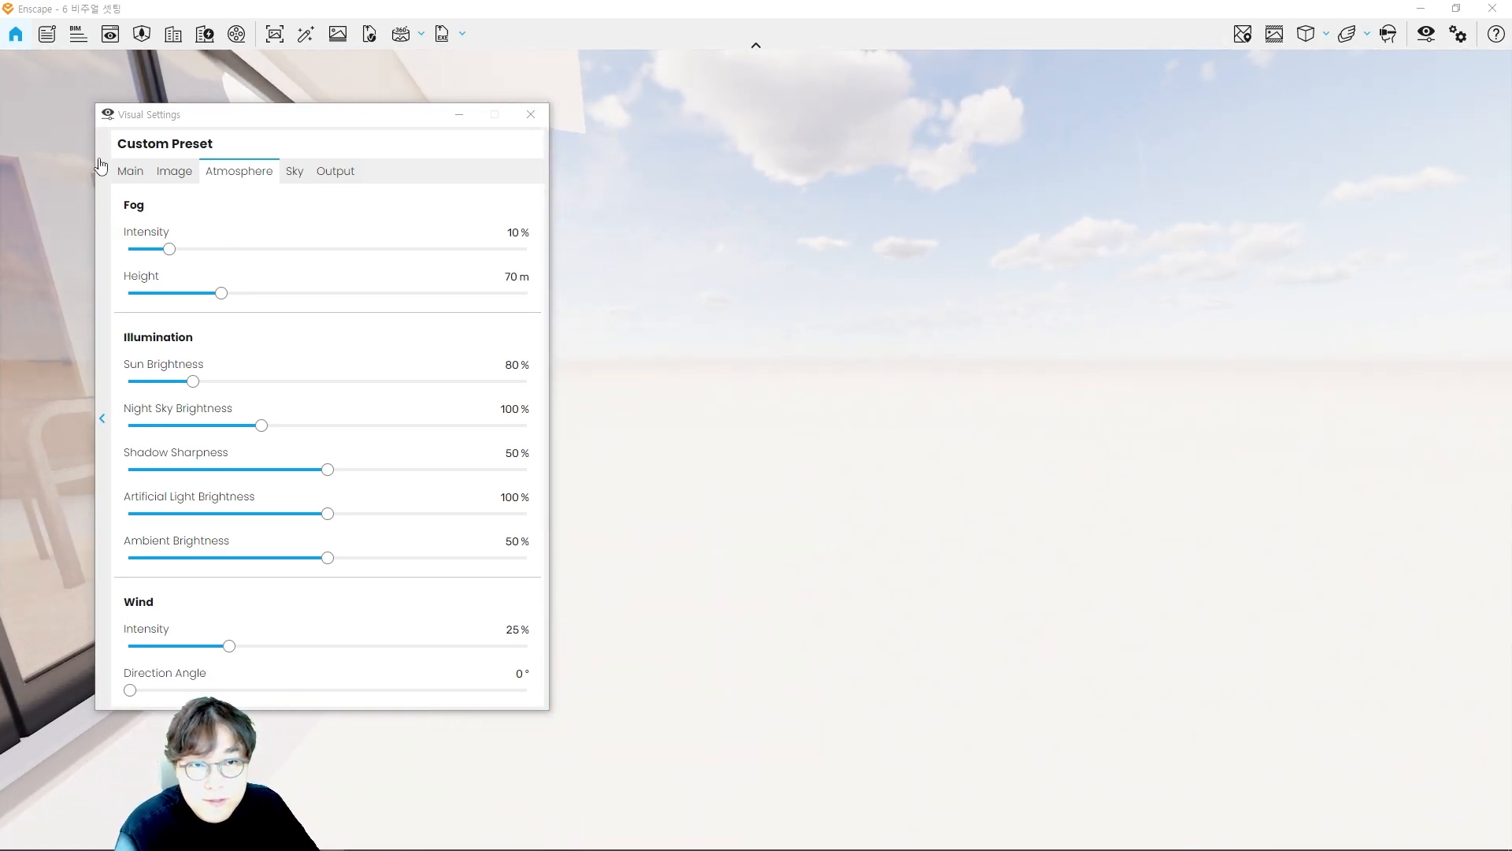
mouse_move(215, 393)
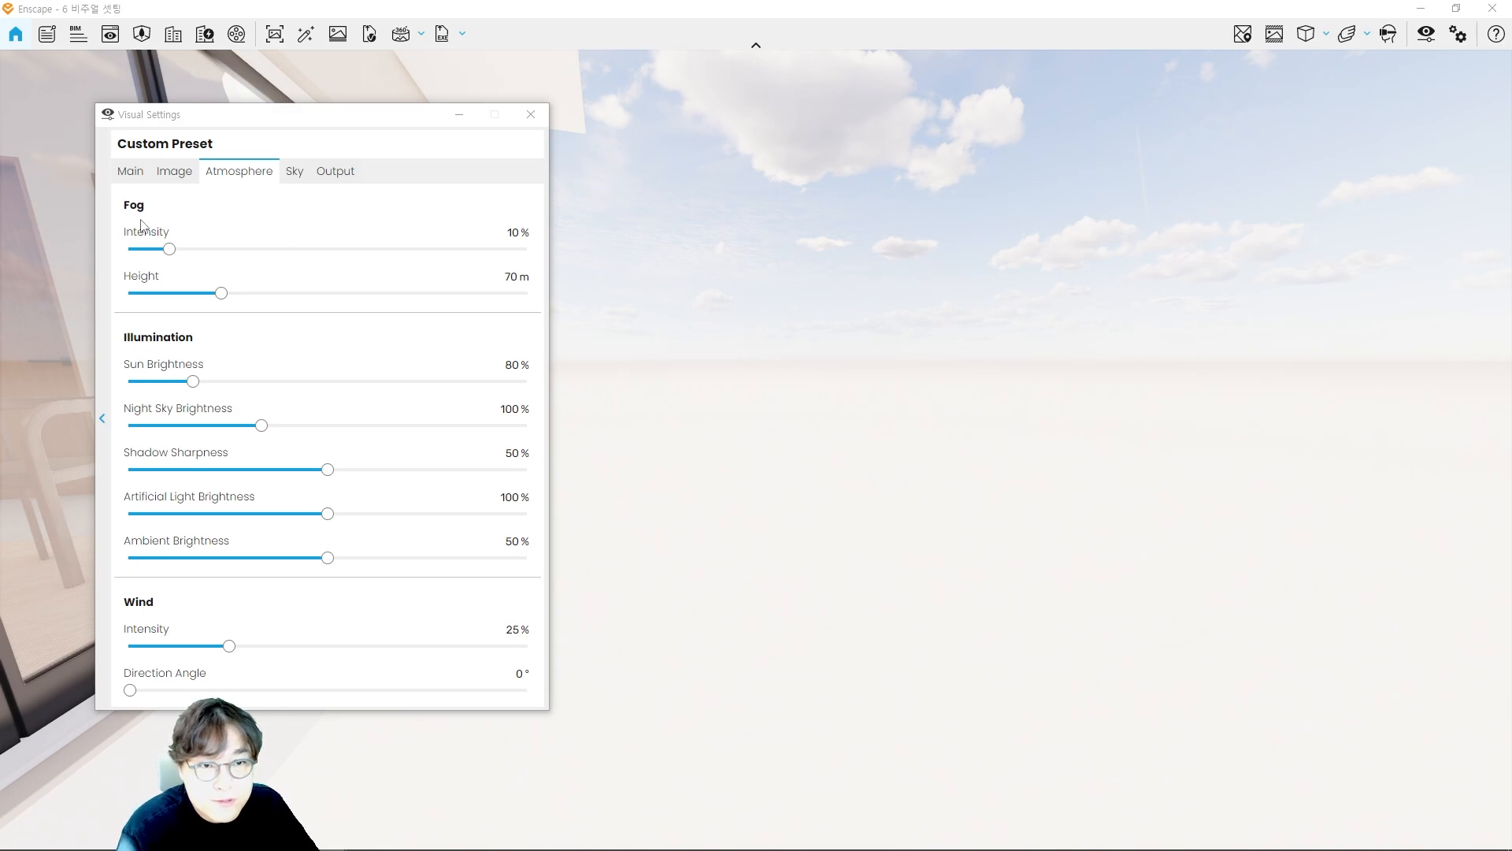
mouse_move(110, 189)
ctrl+mouse_down()
mouse_move(180, 227)
mouse_move(110, 184)
mouse_move(170, 249)
mouse_move(477, 253)
ctrl+mouse_up()
key(Escape)
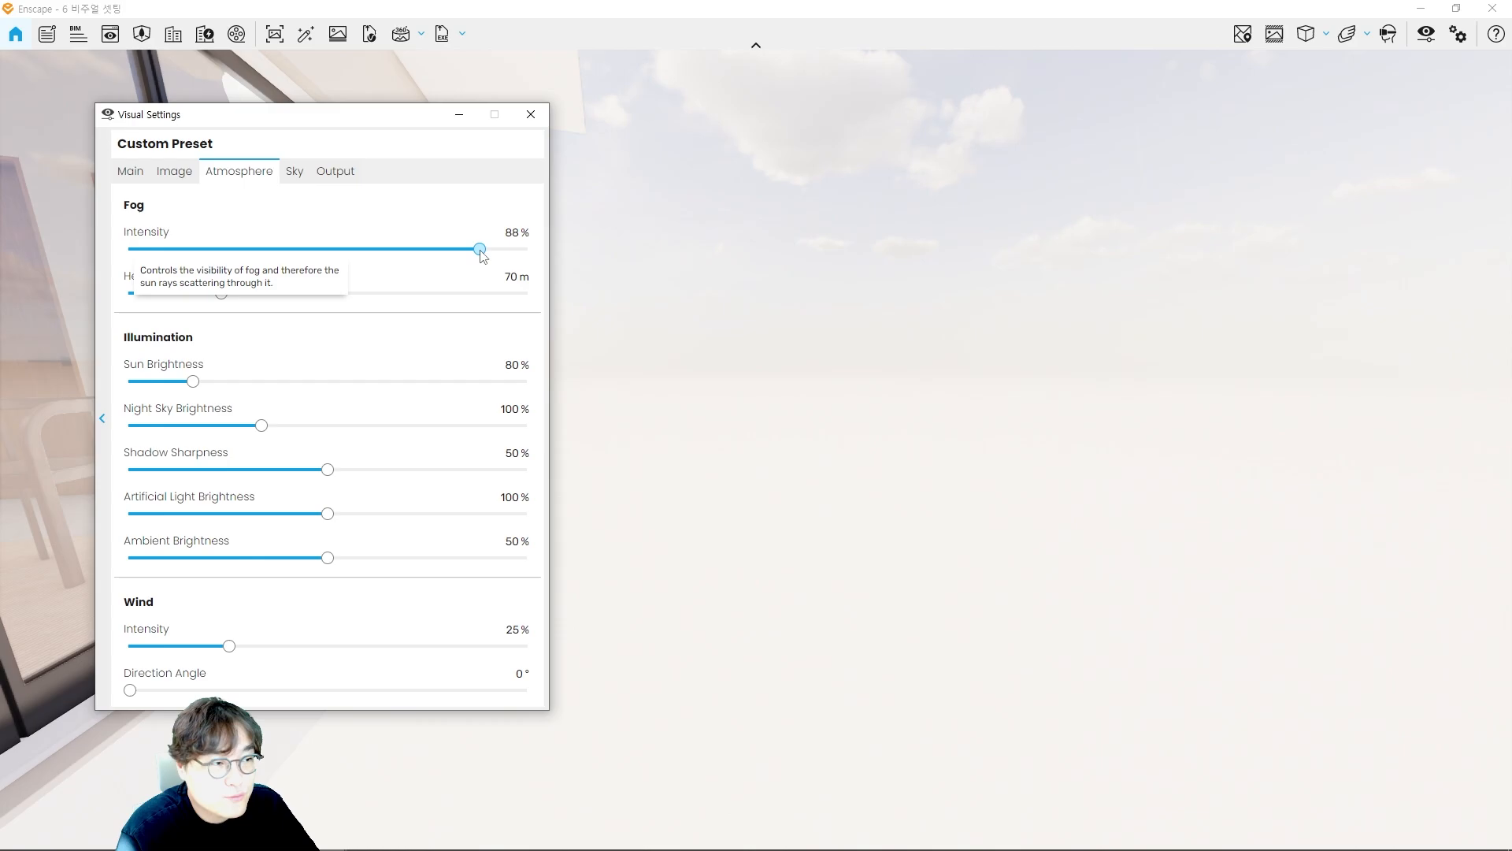
Step: Reopen the visual settings, lower the camera exposure, and move the window aside with the atmosphere settings shown
click(531, 114)
click(1426, 35)
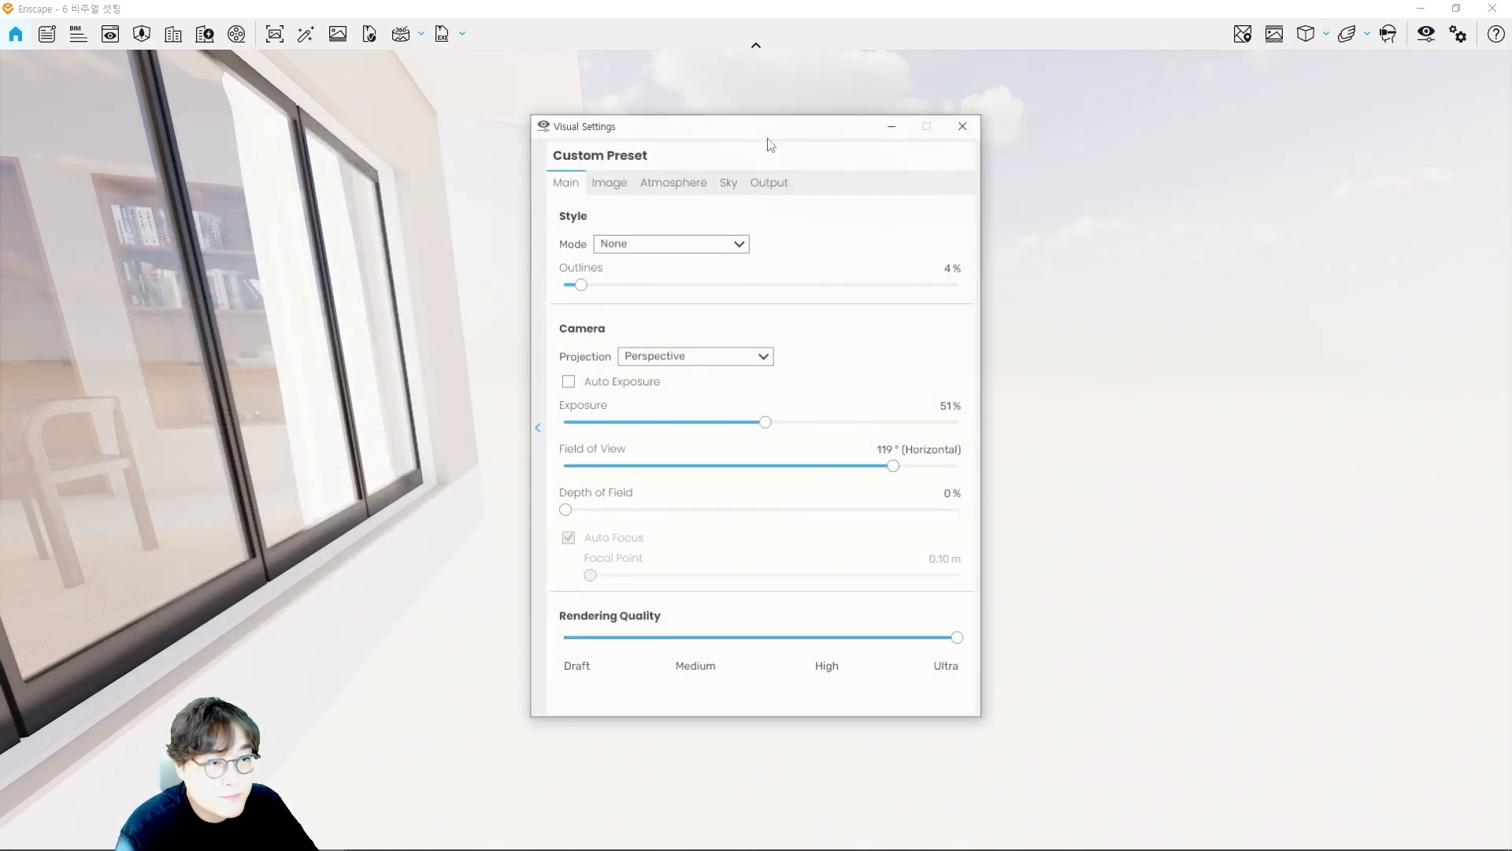
drag(754, 426, 665, 423)
click(673, 181)
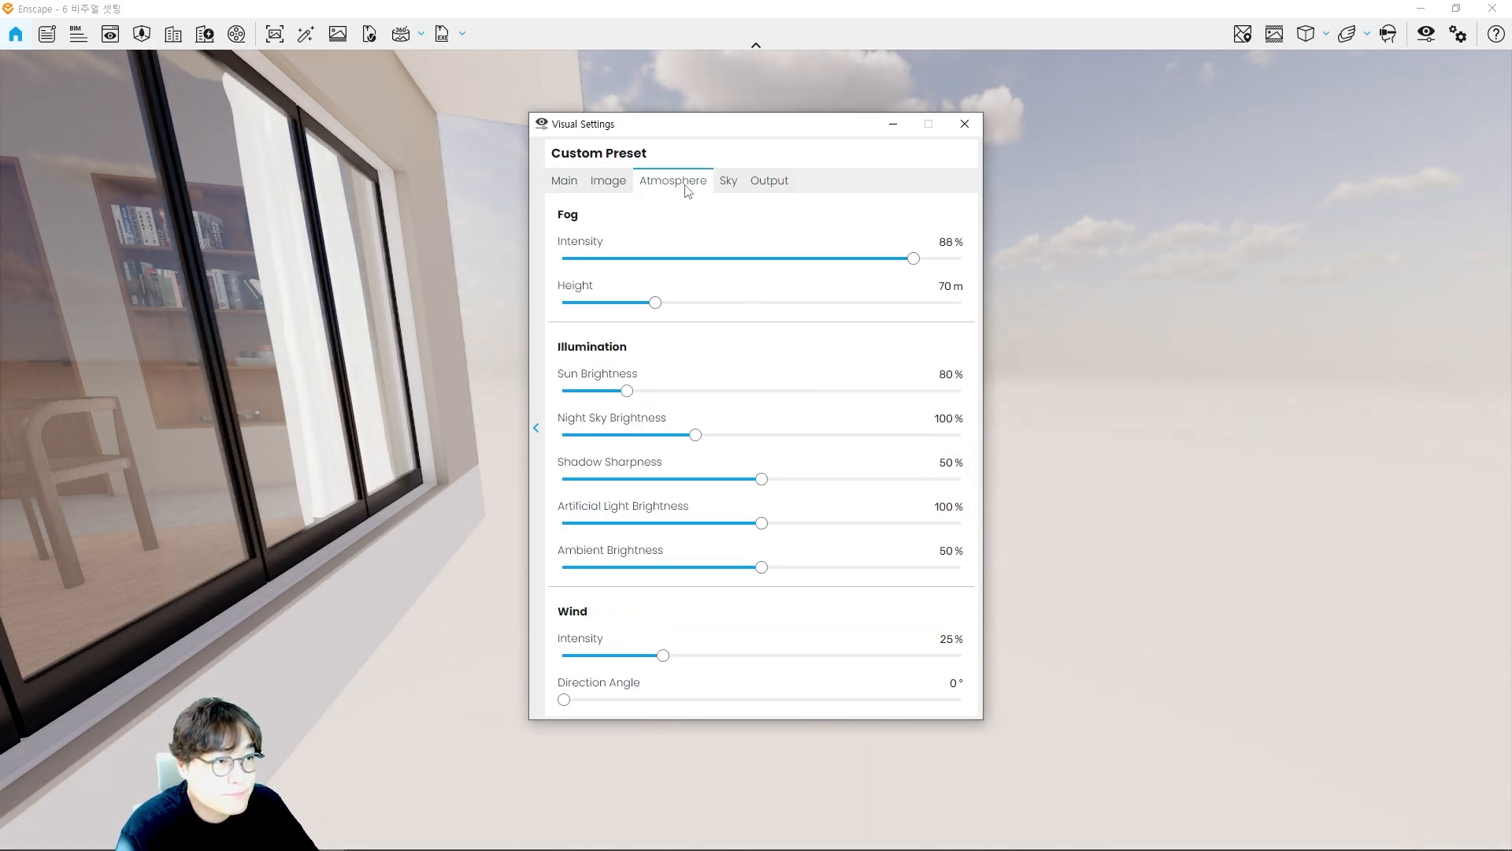
drag(710, 129, 292, 125)
Step: Raise the Fog Intensity to 100% while viewing the whole house from outside
drag(999, 375, 1417, 375)
key(s)
key(s)
key(s)
key(s)
key(s)
key(s)
key(s)
key(s)
key(a)
key(a)
key(a)
key(a)
key(a)
key(a)
key(a)
key(a)
key(a)
key(a)
key(a)
key(a)
key(a)
key(a)
key(a)
key(a)
key(a)
key(a)
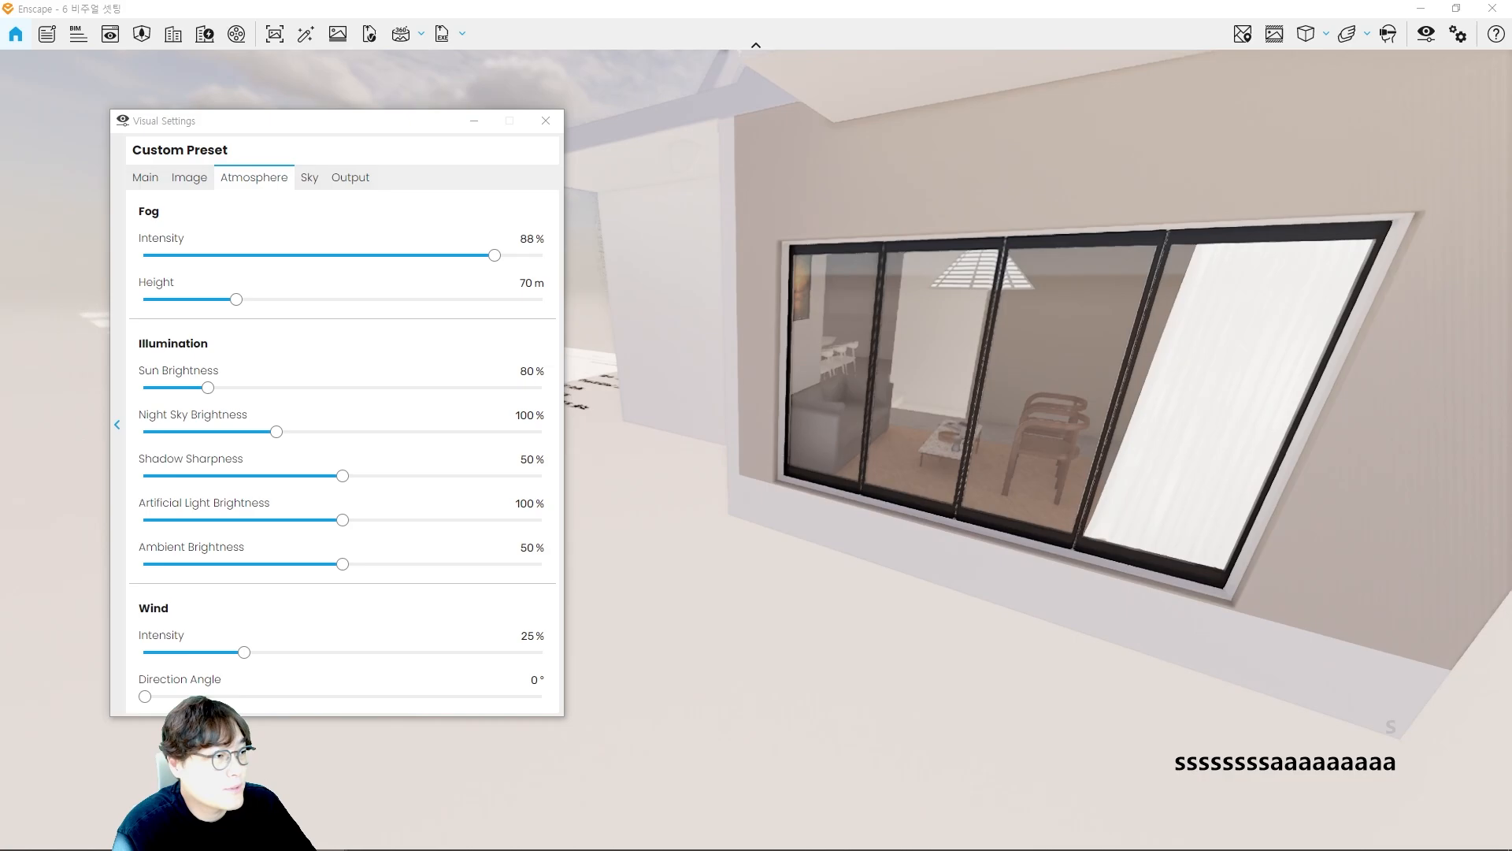
drag(495, 255, 571, 270)
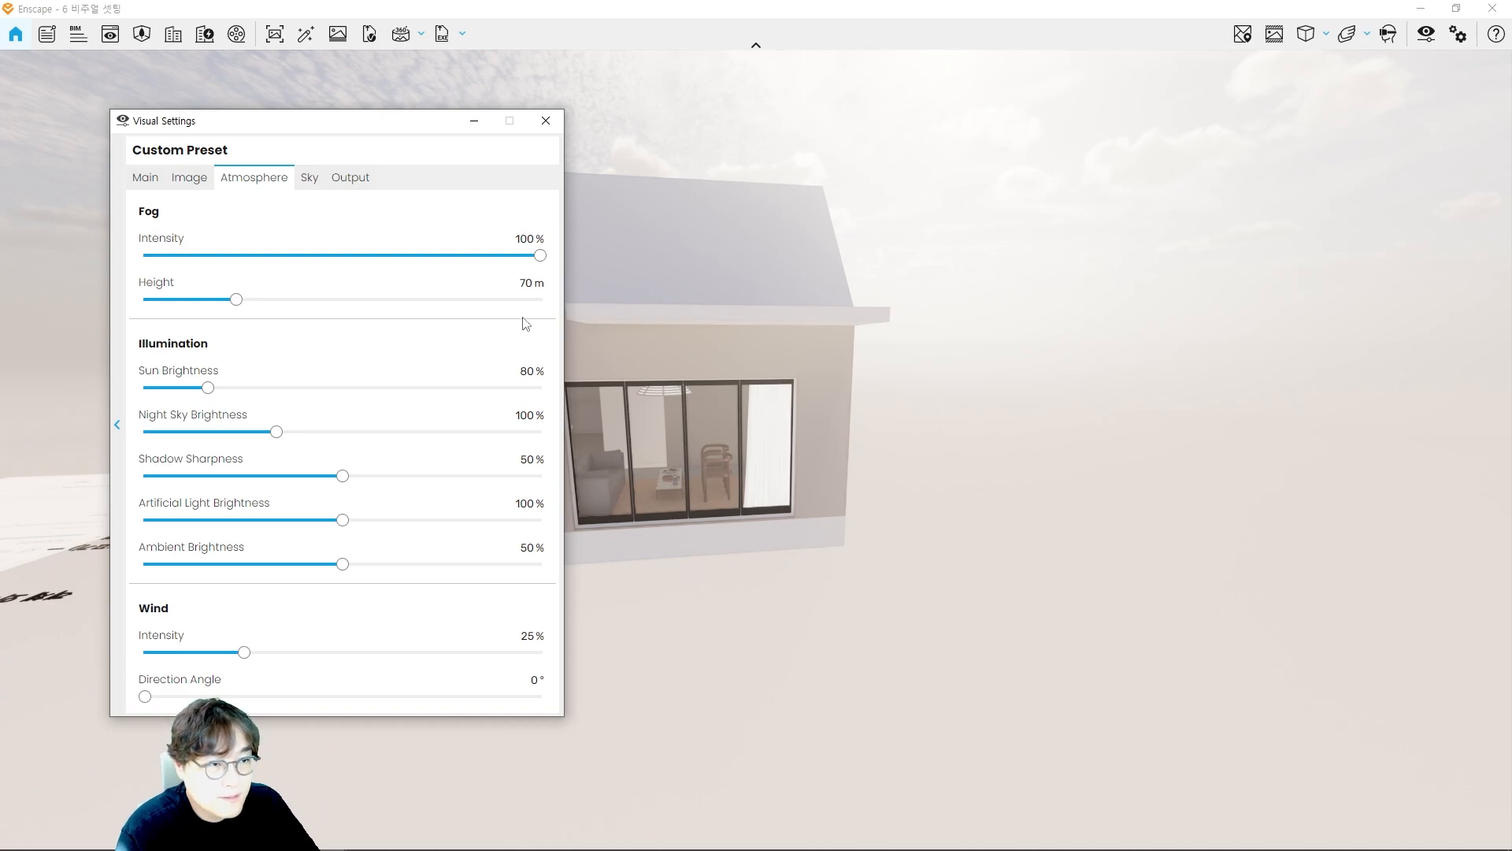
Step: Set the Fog Intensity to 42% and try fog heights of 35 m and 300 m
drag(400, 257, 310, 256)
drag(237, 301, 191, 304)
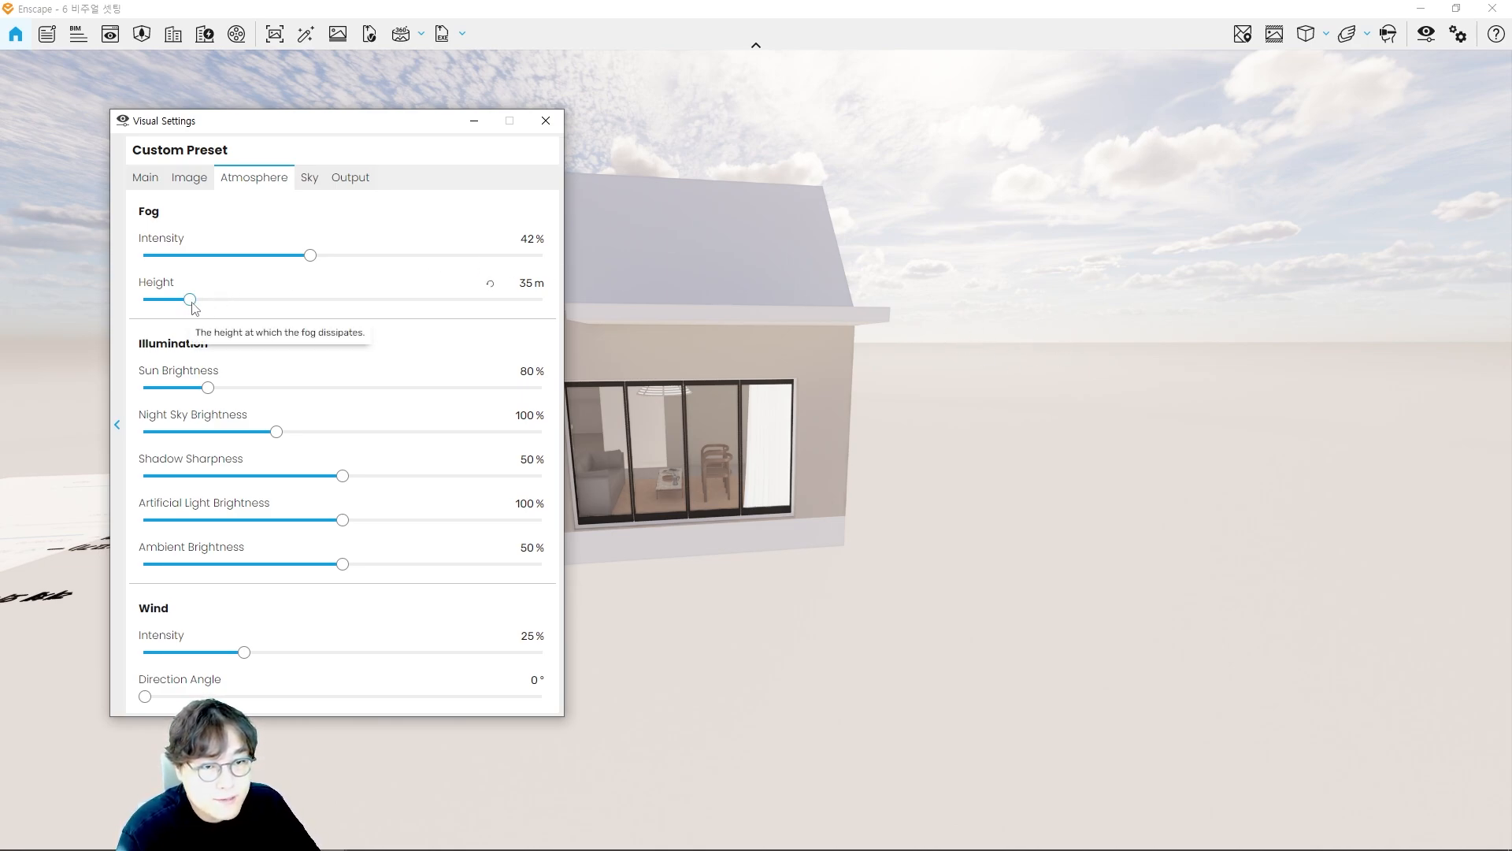
drag(191, 300, 547, 304)
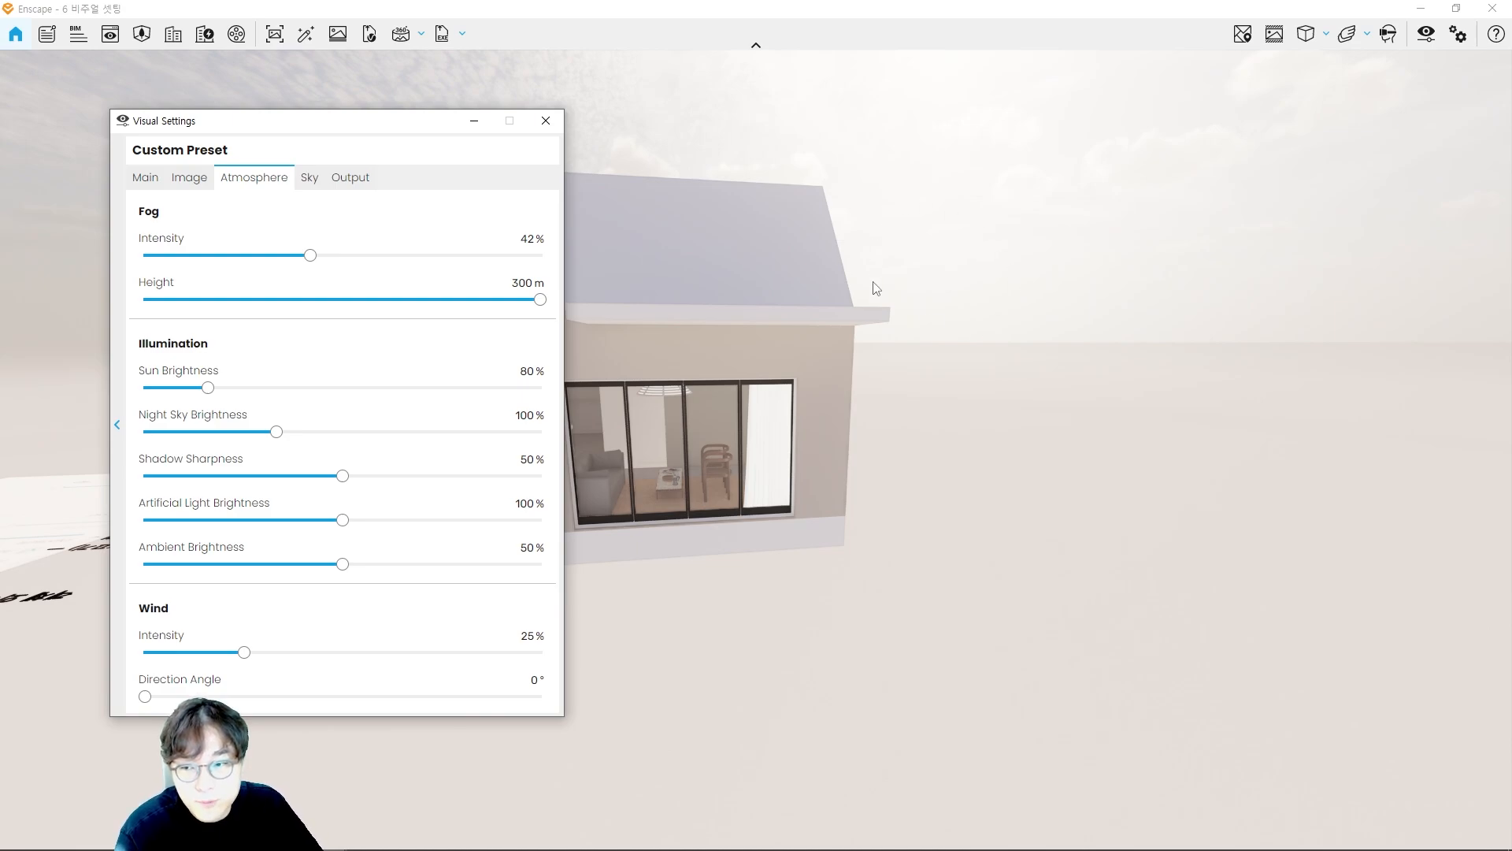
Step: Remove the fog by setting its Height to 1 m and its Intensity to 0%
drag(540, 300, 143, 300)
click(143, 256)
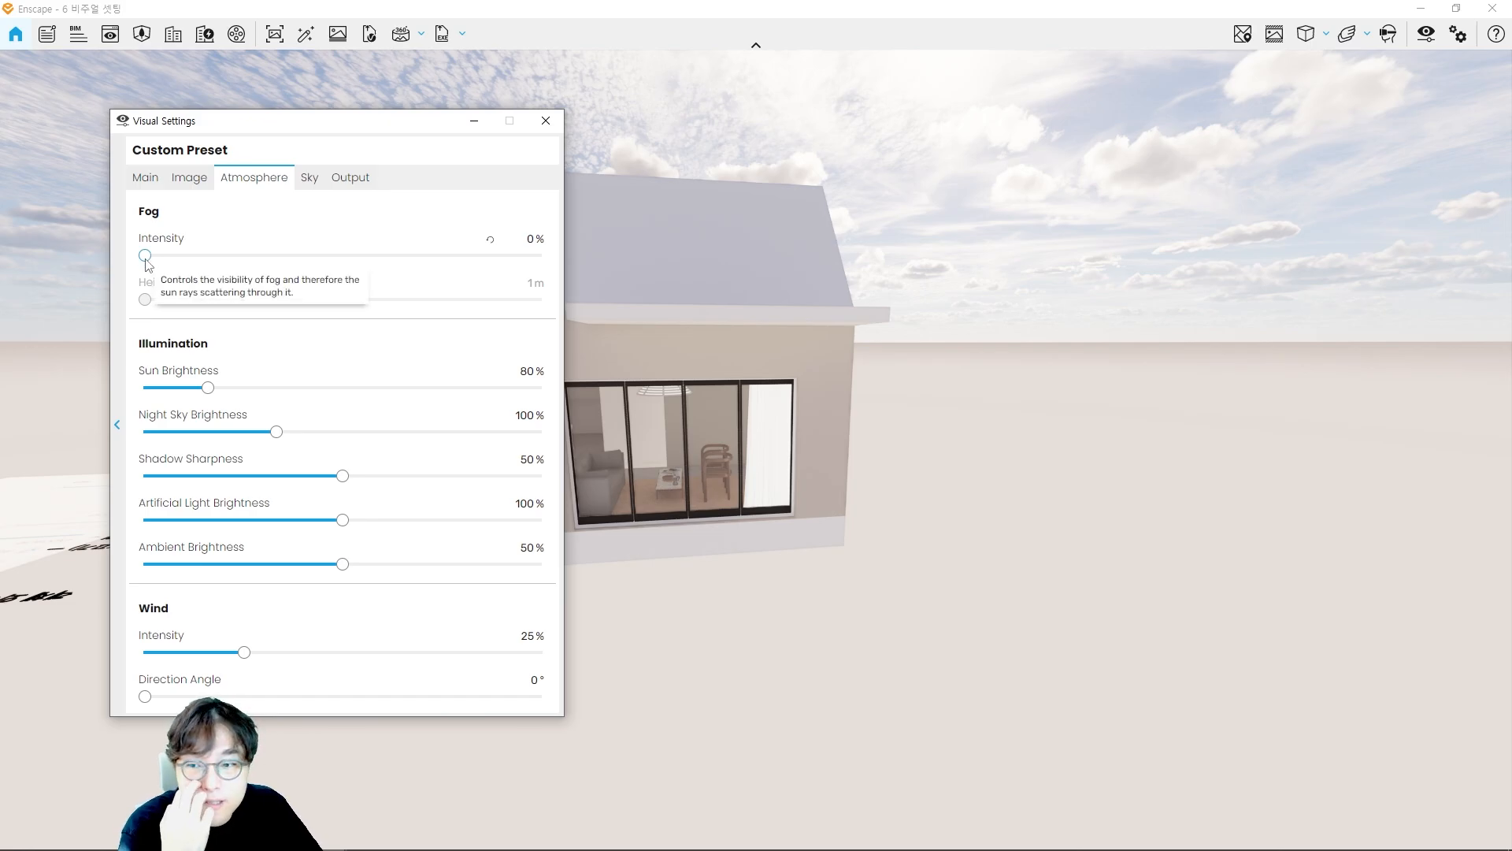
mouse_move(145, 255)
mouse_down()
mouse_move(242, 257)
mouse_move(143, 255)
mouse_up()
Step: Bring the camera through the windows into the living room and test a slight fog intensity indoors
click(746, 509)
key(w)
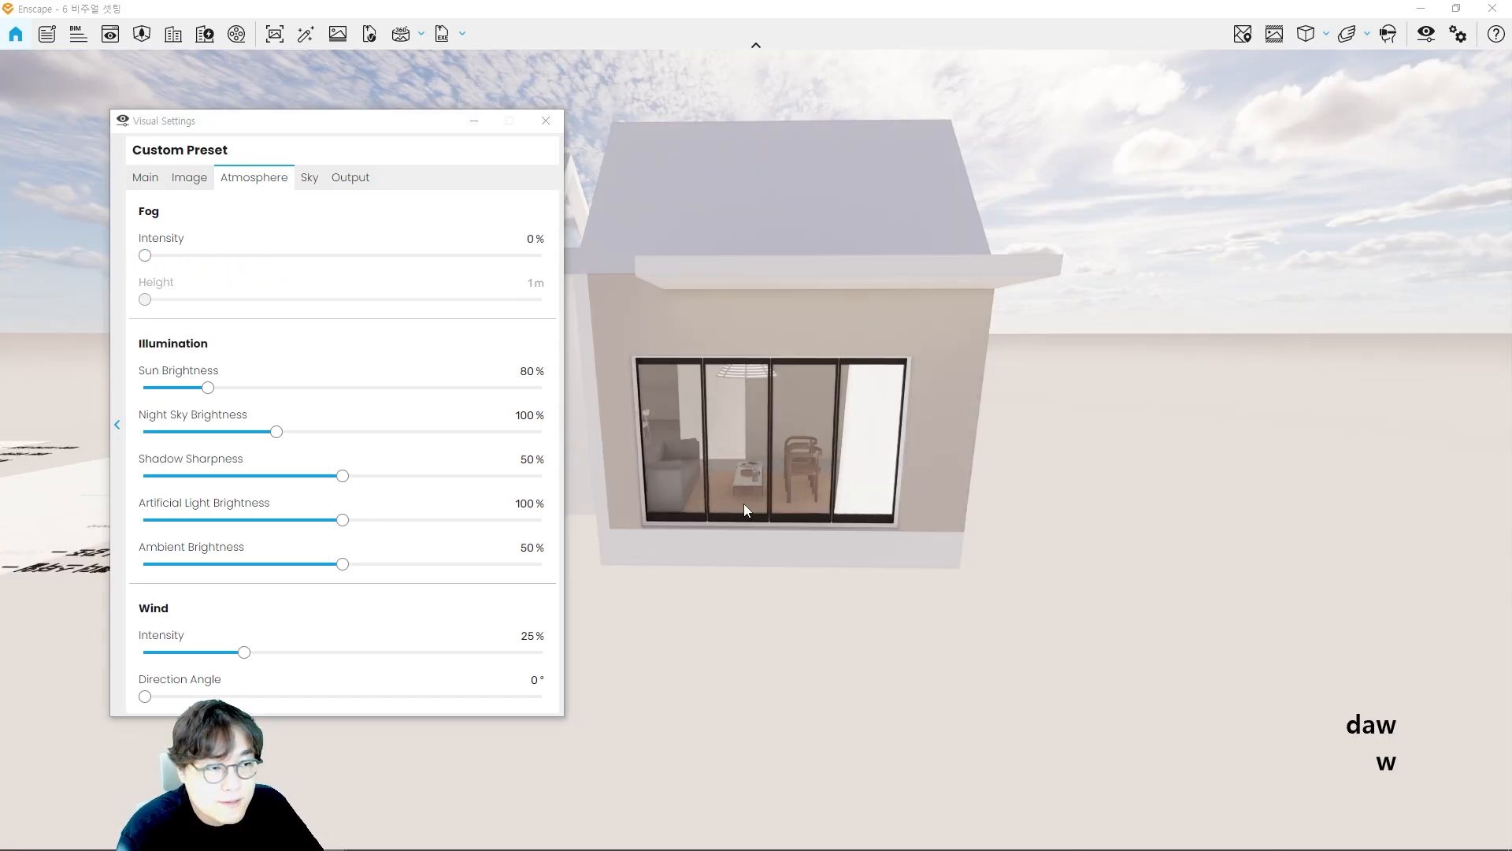
key(d)
key(w)
key(w)
key(w)
key(w)
key(w)
key(w)
key(w)
key(w)
key(w)
key(w)
key(w)
key(w)
key(w)
key(w)
key(w)
key(w)
key(w)
key(w)
key(w)
key(w)
key(w)
key(w)
key(w)
key(w)
key(w)
key(w)
key(w)
key(w)
key(w)
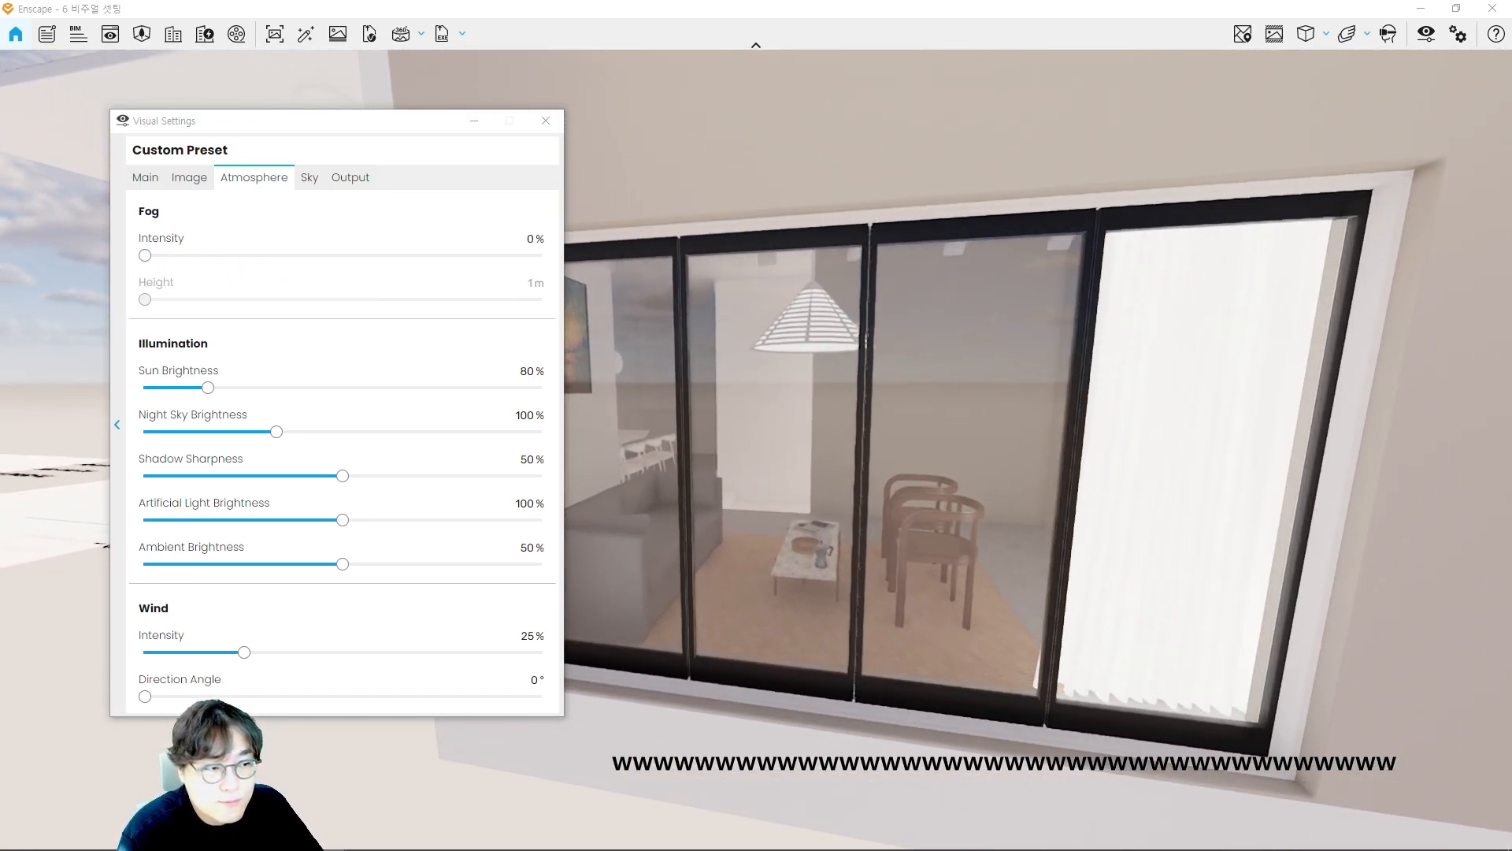
key(d)
key(d)
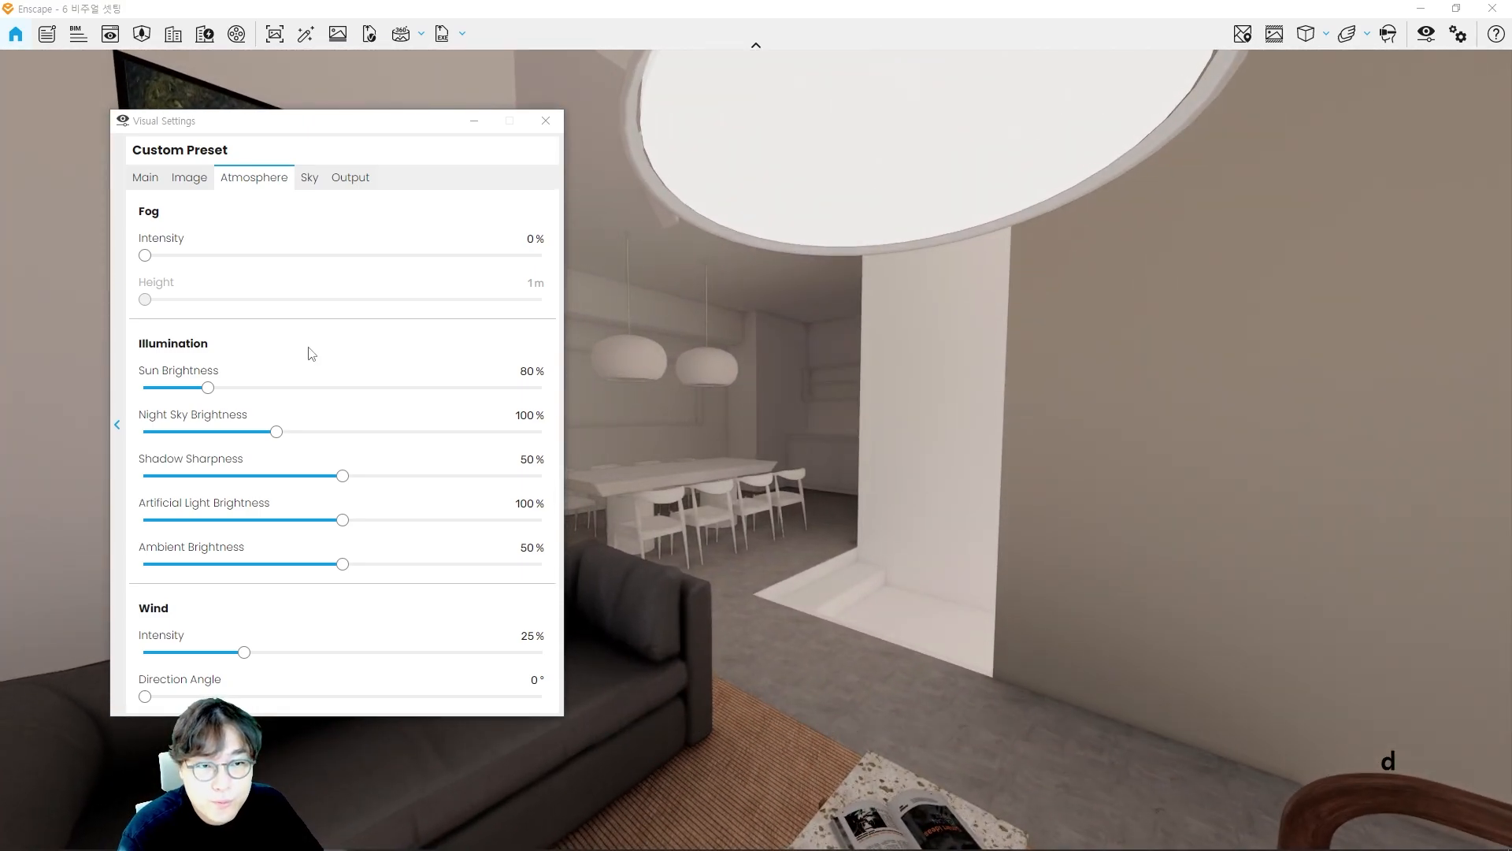
mouse_move(145, 255)
mouse_down()
mouse_move(304, 260)
mouse_move(158, 257)
mouse_up()
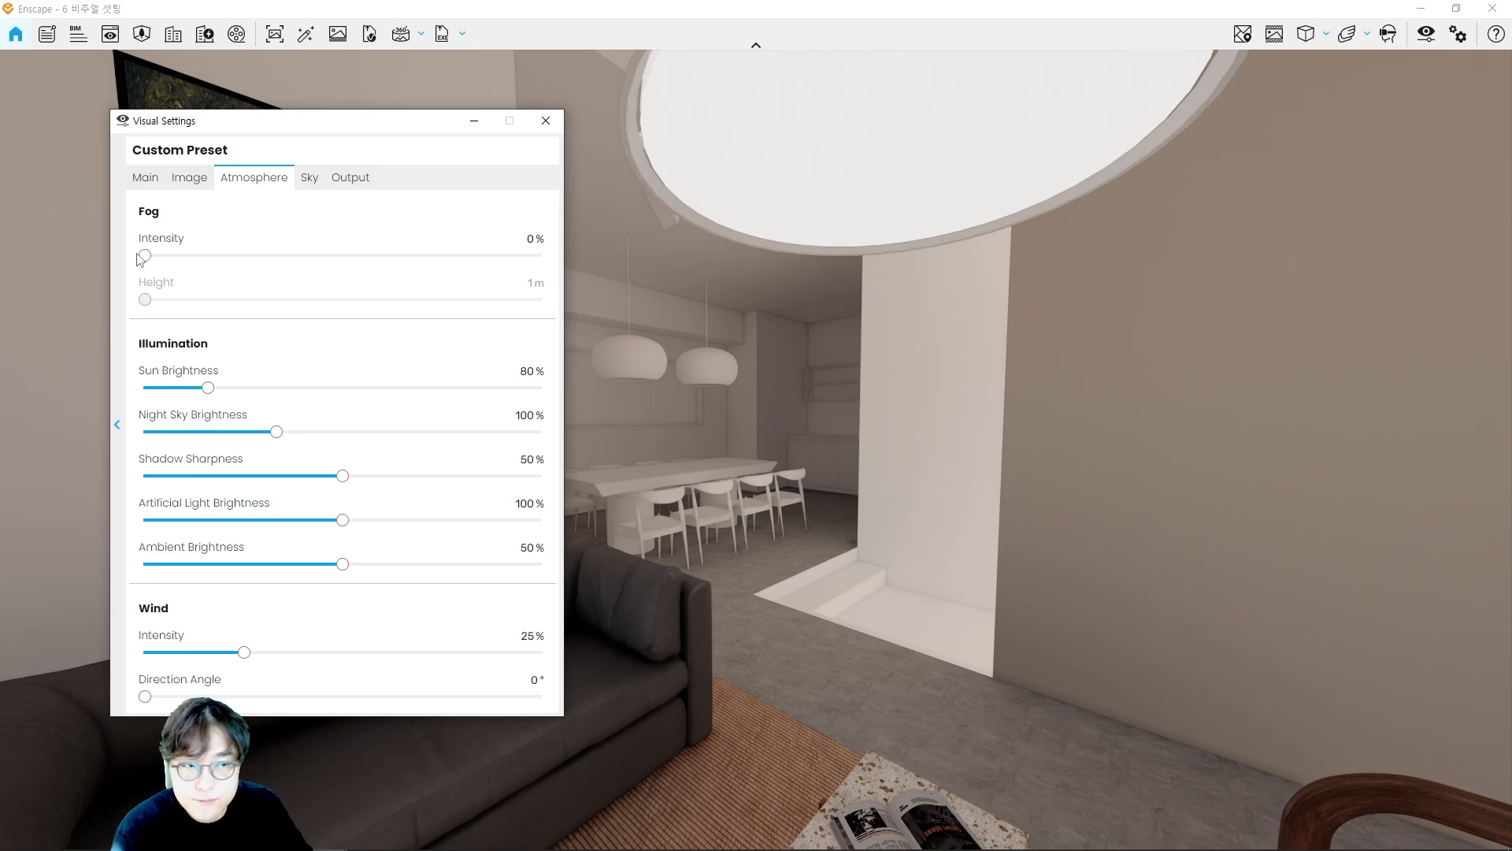
Step: Frame the bookshelf, chairs and coffee table beside the windows and set Sun Brightness to 126%
mouse_move(331, 121)
mouse_down()
mouse_move(433, 121)
mouse_move(332, 129)
mouse_up()
key(a)
key(w)
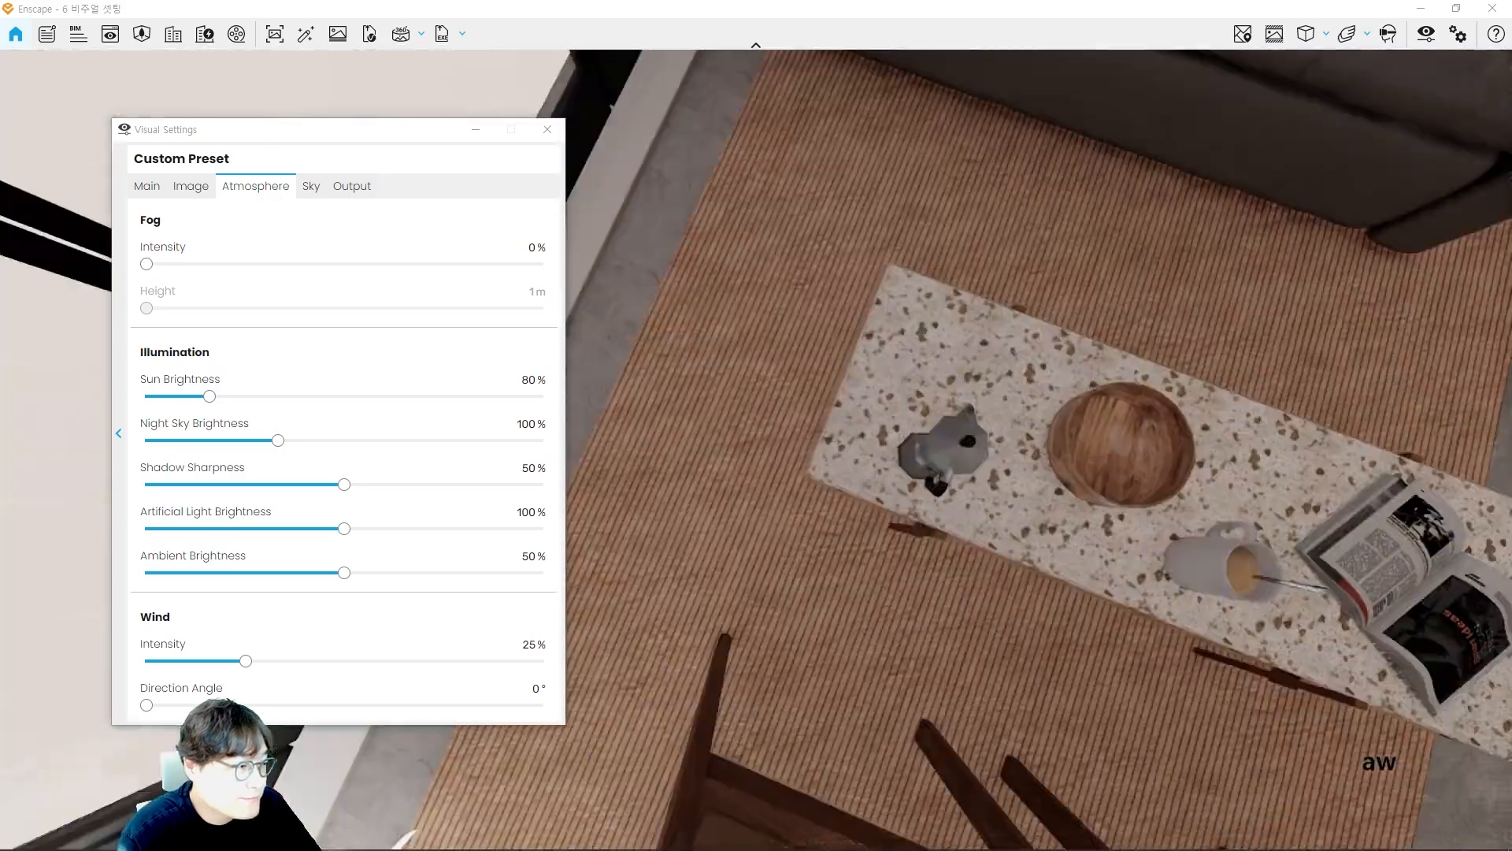
key(s)
key(q)
key(d)
key(e)
key(d)
key(e)
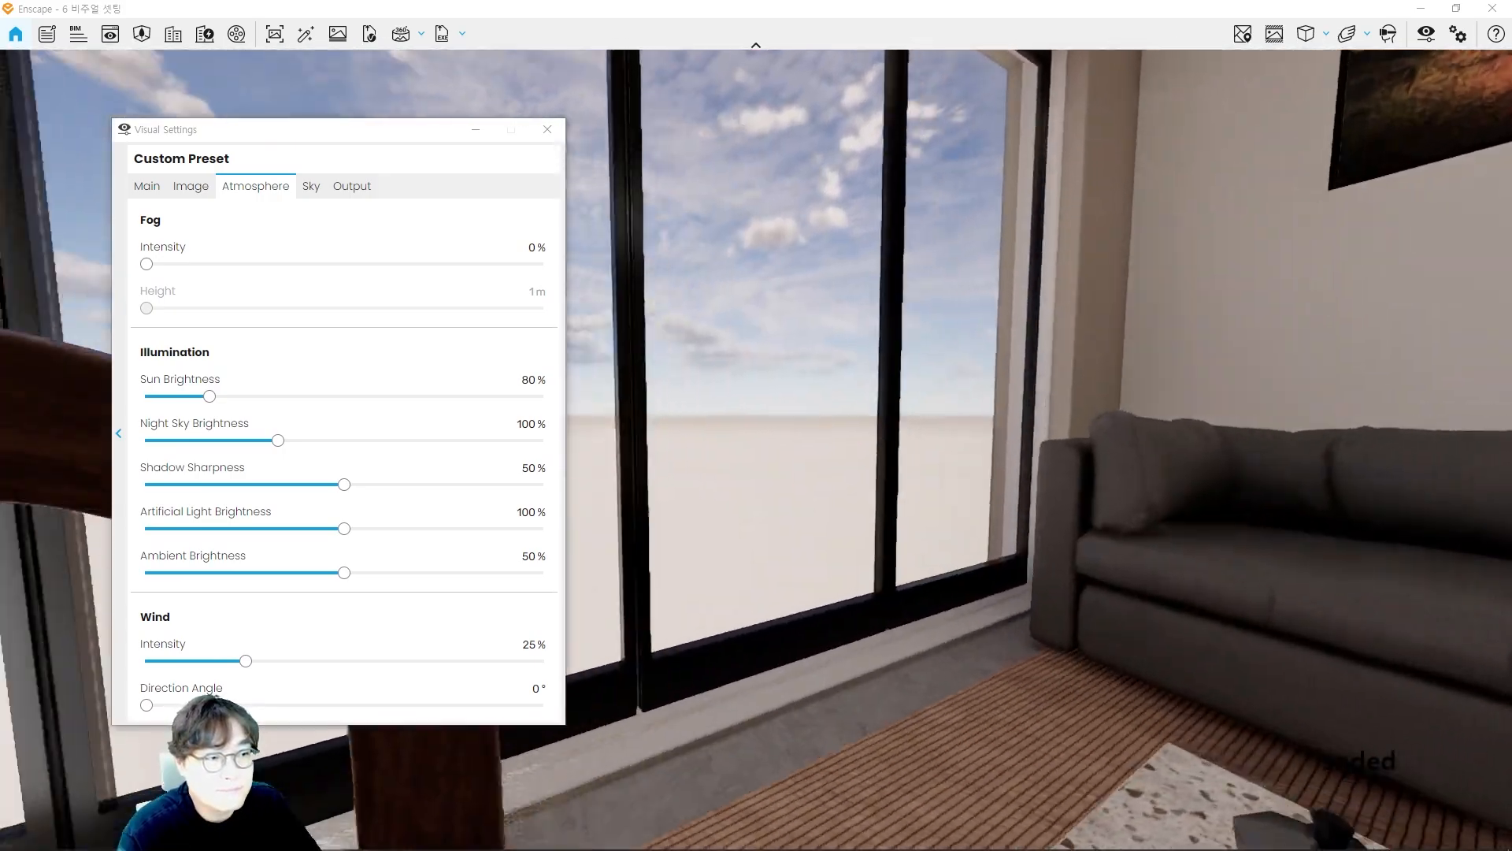
key(s)
key(q)
key(d)
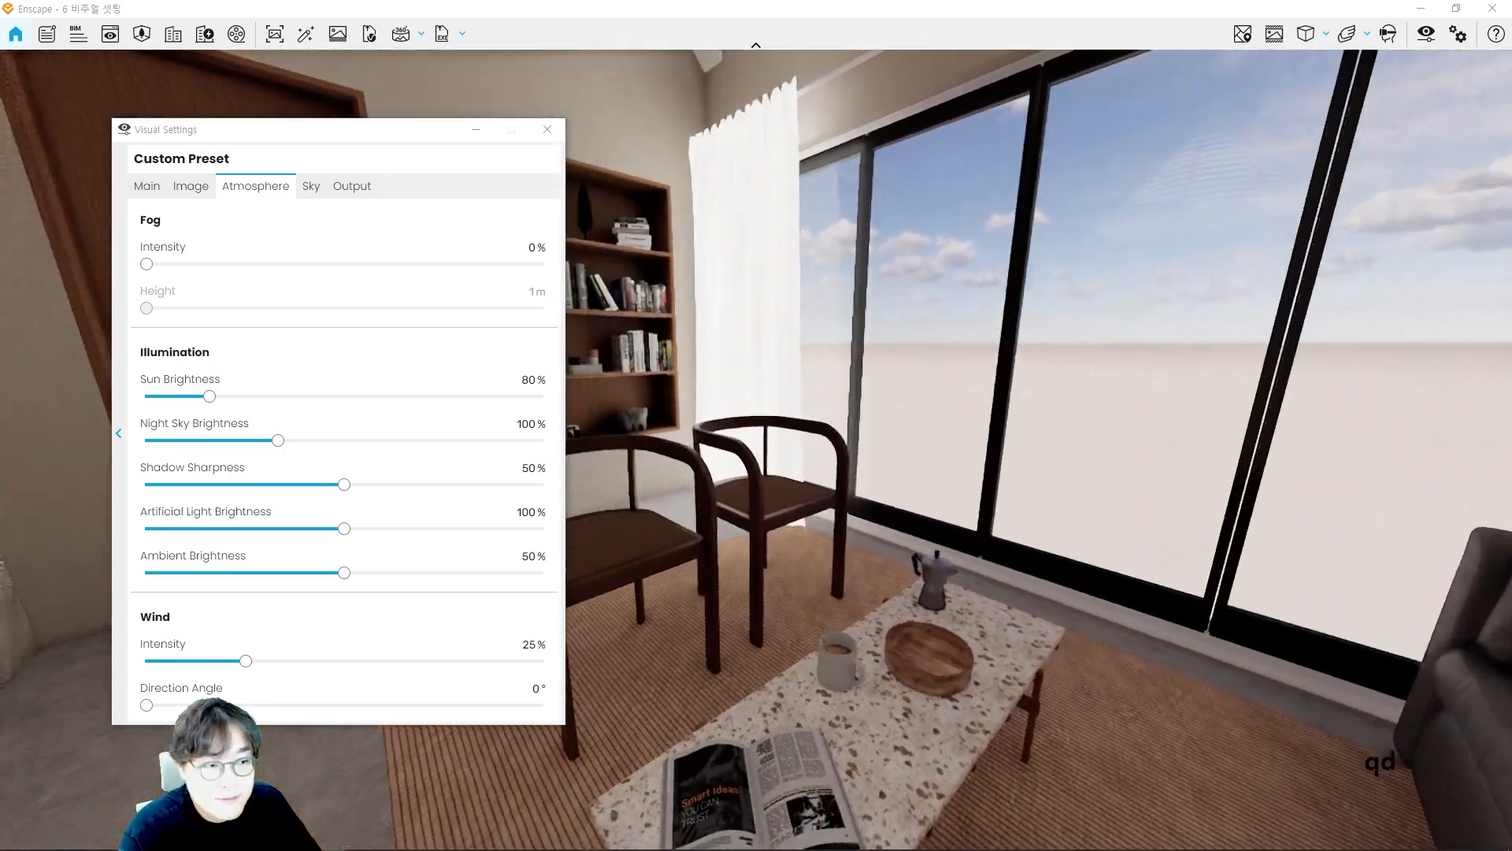
key(s)
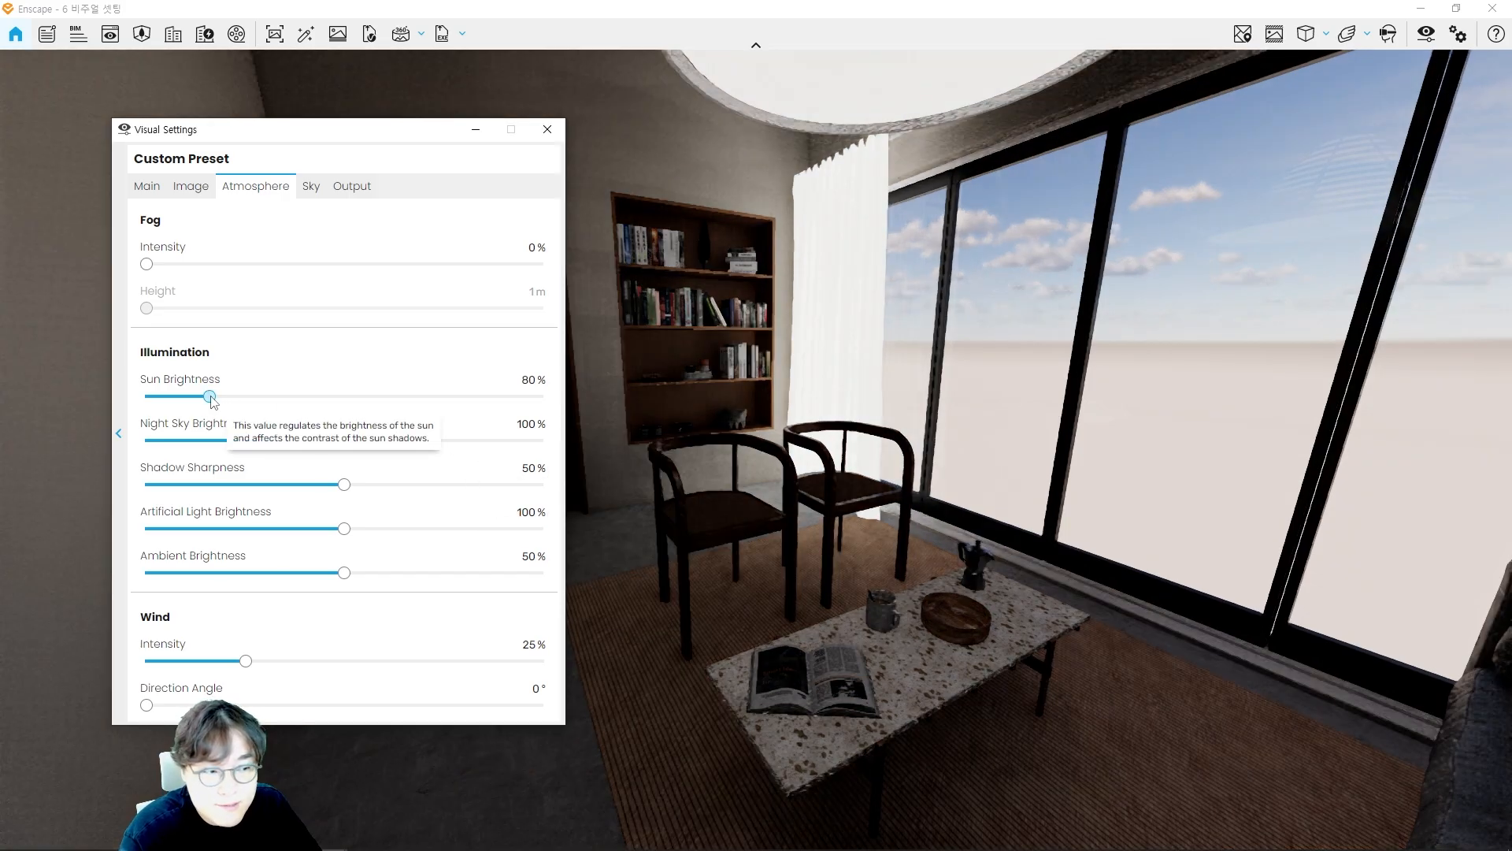
drag(213, 397, 260, 396)
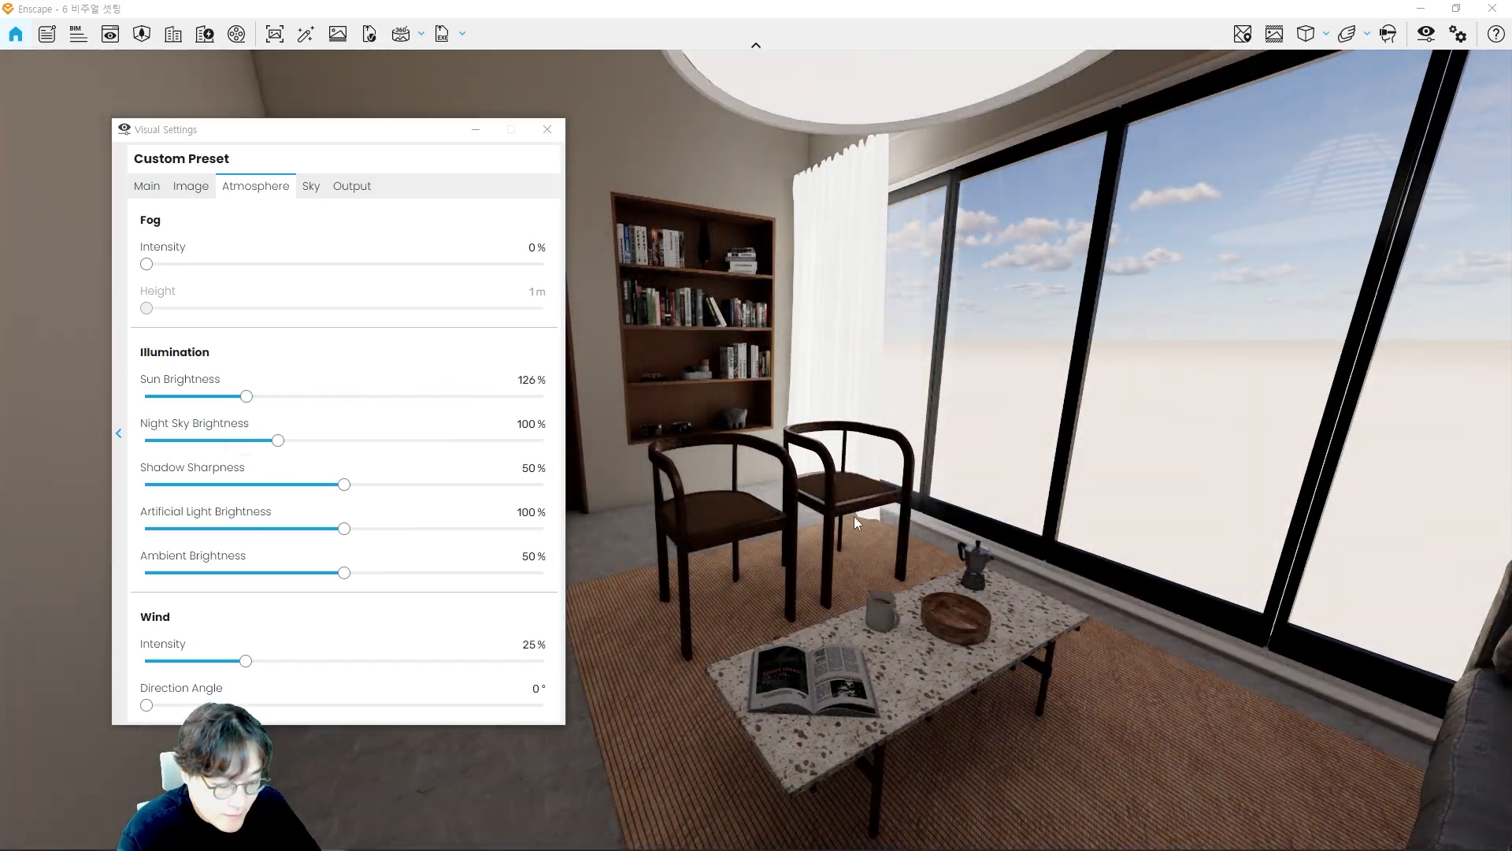
Step: Change the scene's time of day to after dark and bring it back to 09:28
click(858, 513)
key(i)
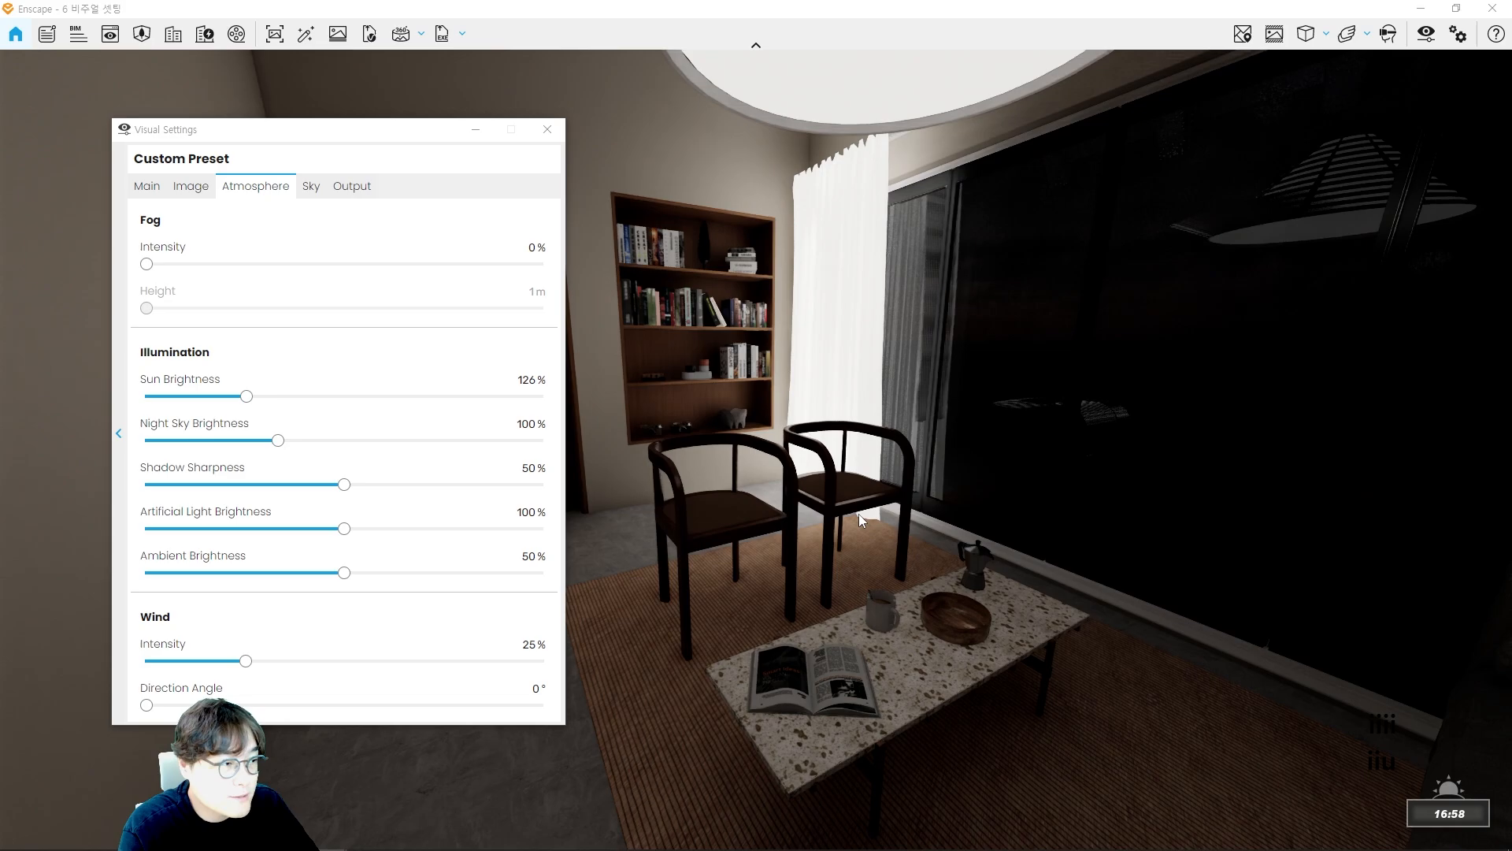
key(u)
key(u)
key(u)
key(u)
key(u)
key(u)
key(u)
key(u)
key(u)
key(u)
key(u)
key(u)
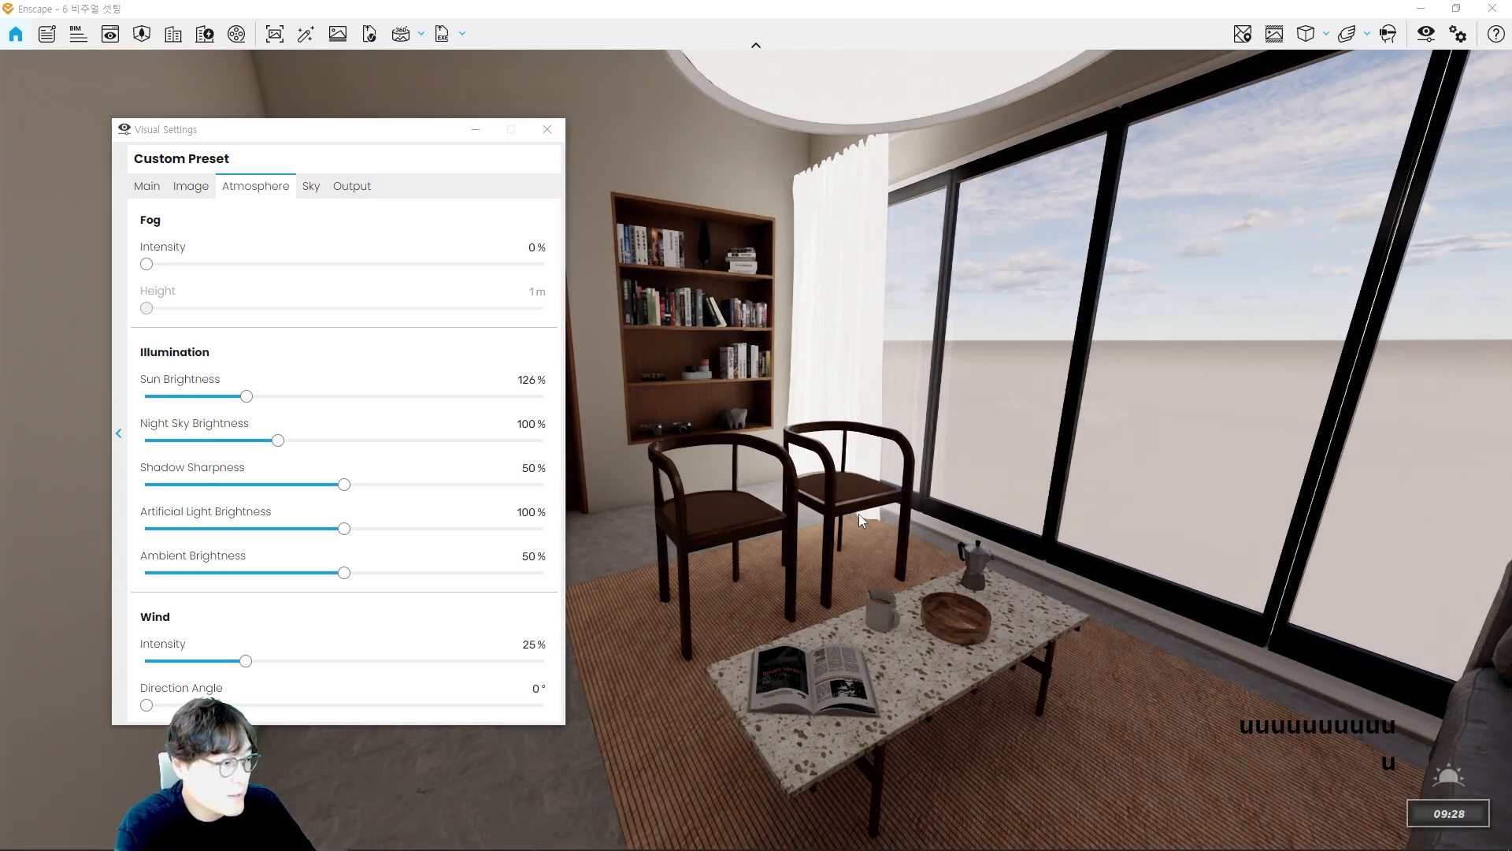
Step: Fine-tune the time of day and rotate the sun so direct sunlight falls on the chairs, table and rug
key(i)
key(ctrl+i)
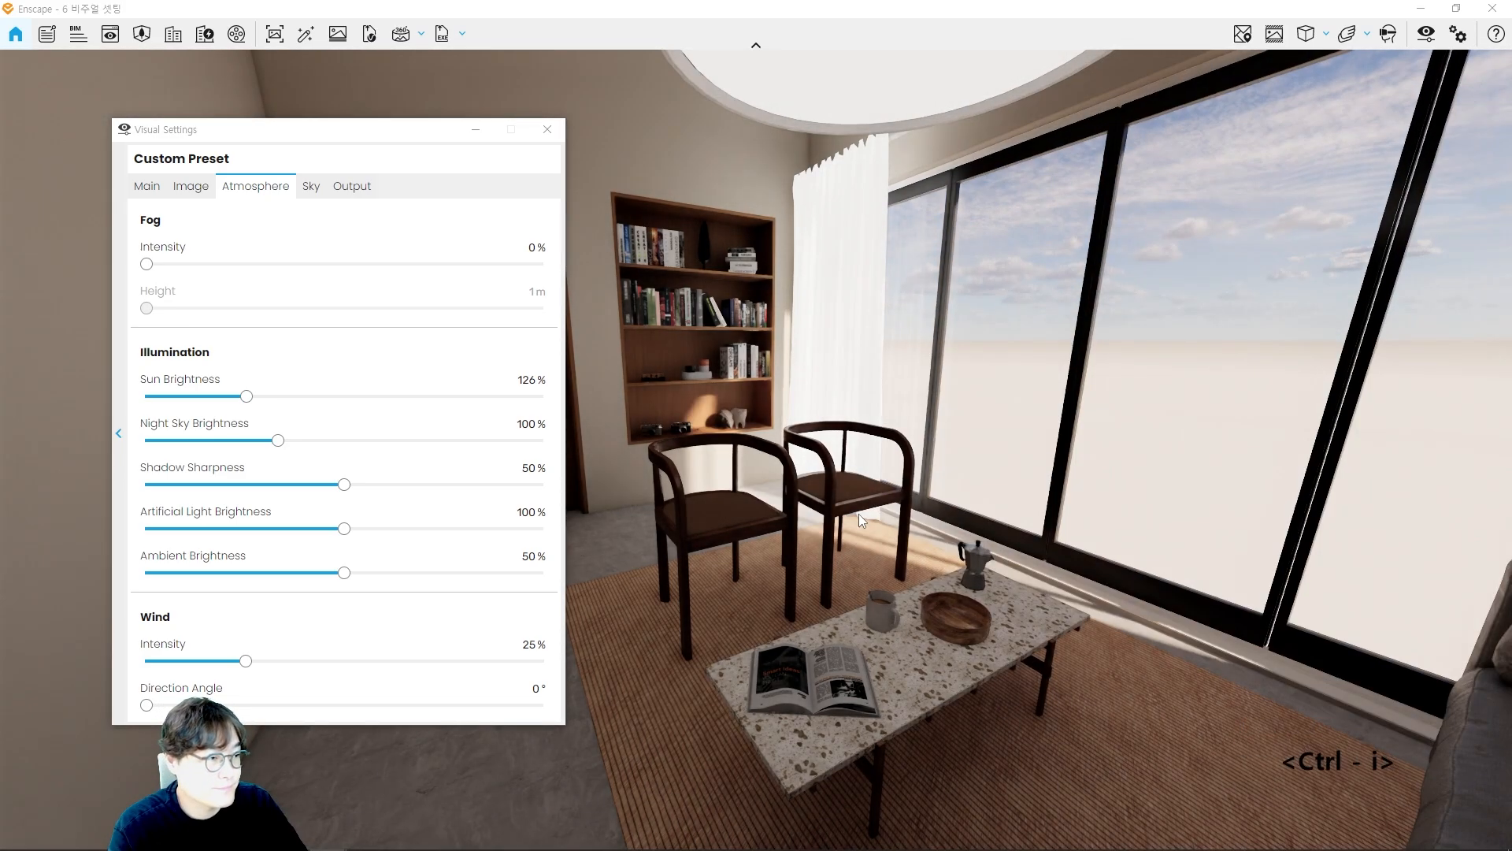
key(ctrl+u)
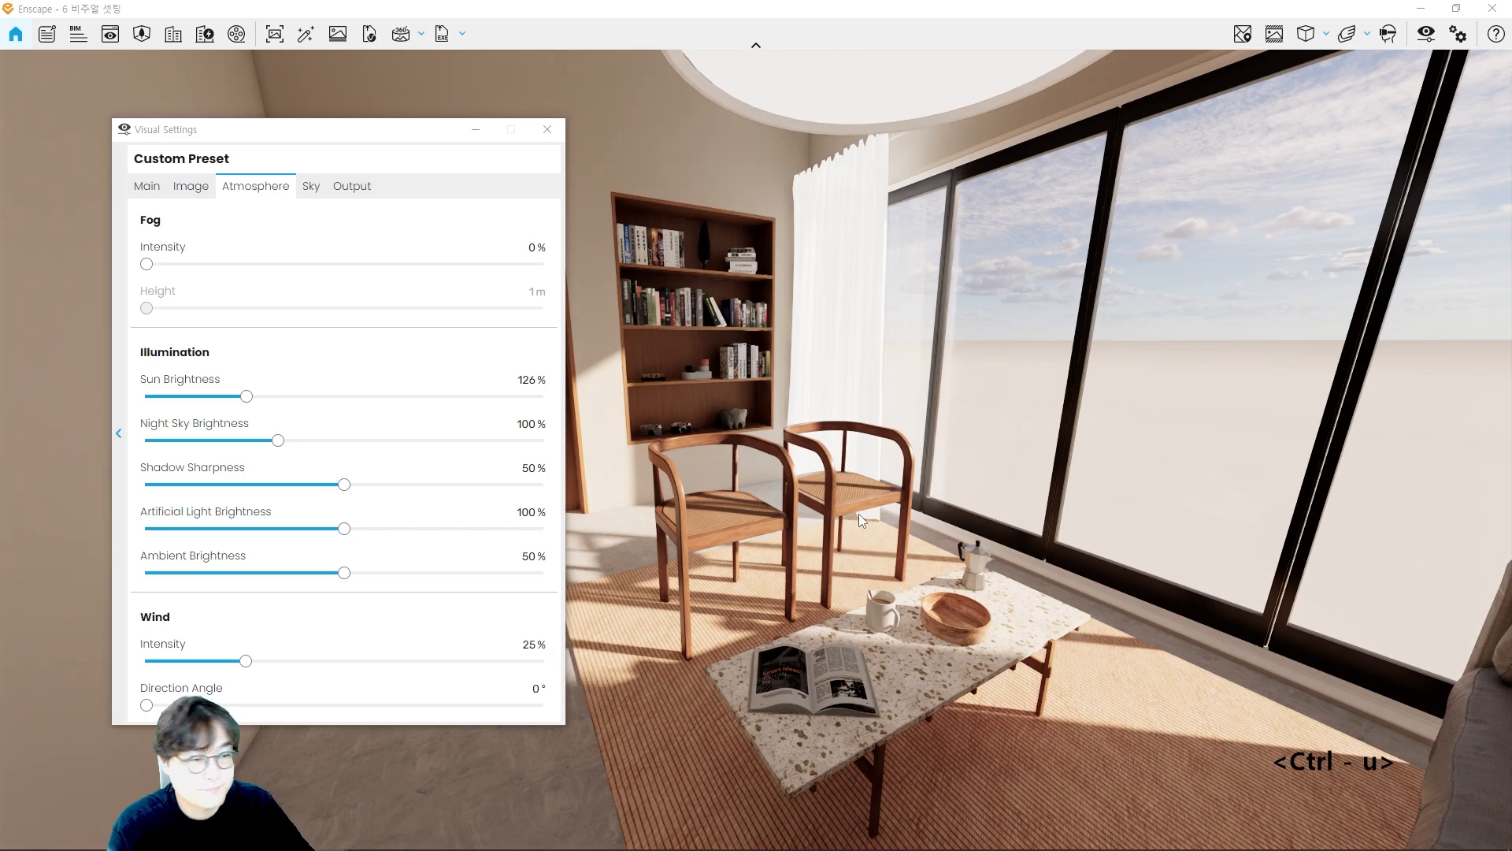
Step: Move the settings window clear of the door and raise Sun Brightness to 500%
drag(367, 142, 311, 106)
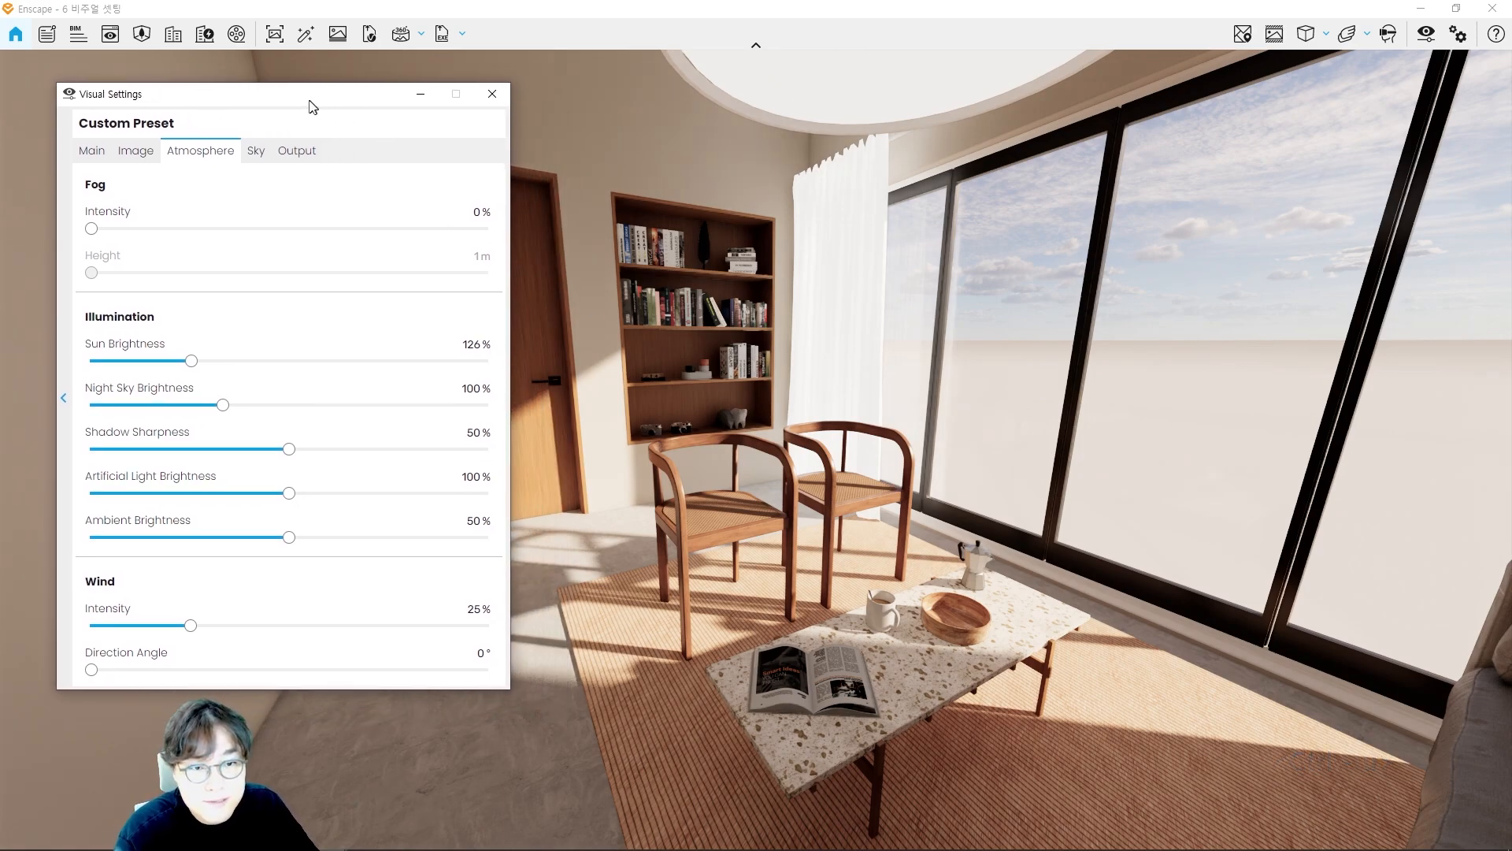
drag(201, 365, 496, 364)
mouse_move(630, 402)
mouse_down()
mouse_move(602, 473)
mouse_move(634, 457)
mouse_up()
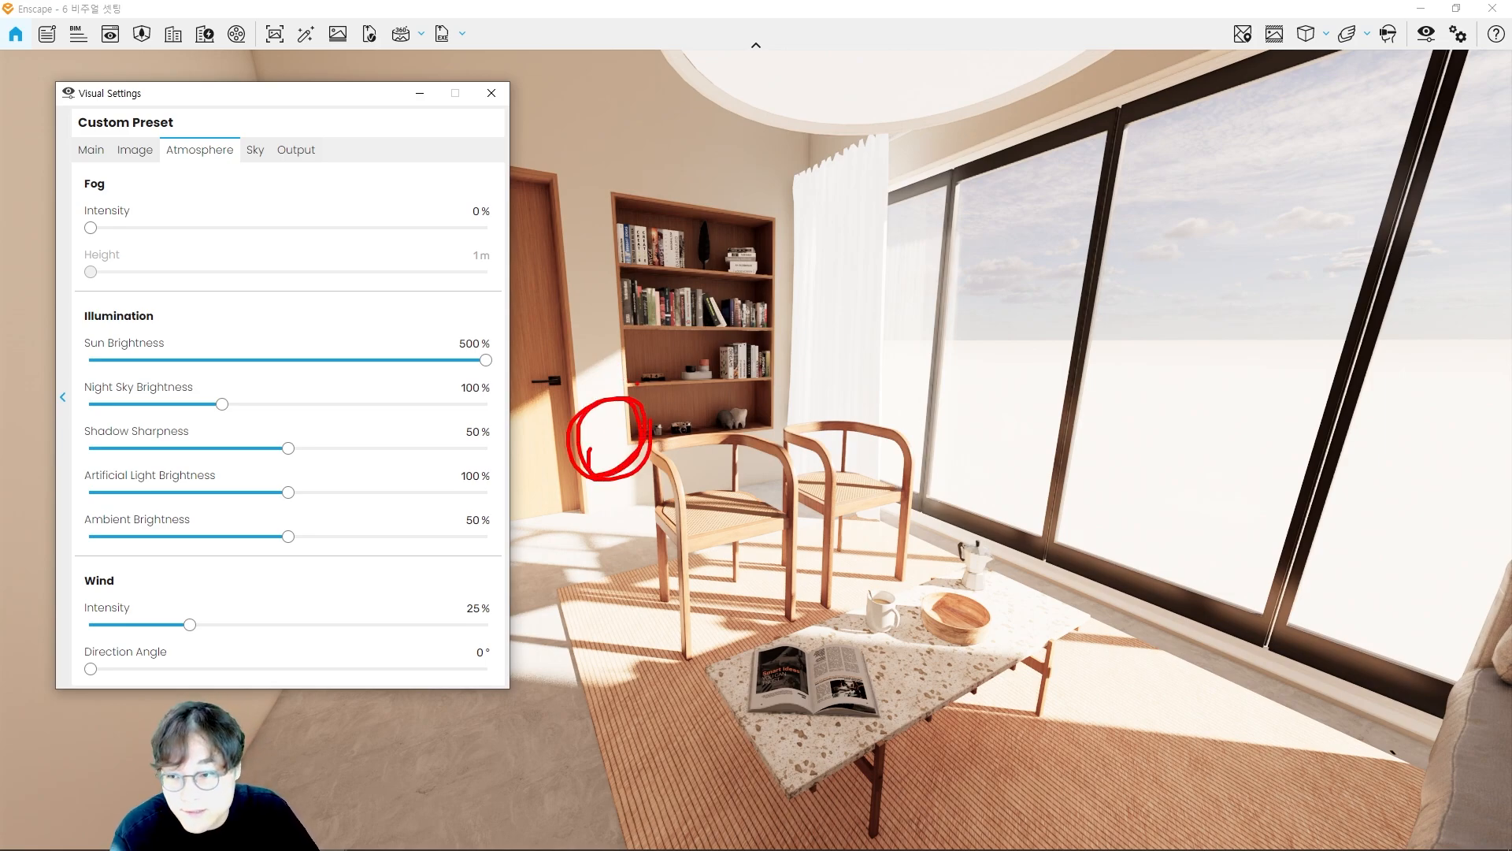
key(Escape)
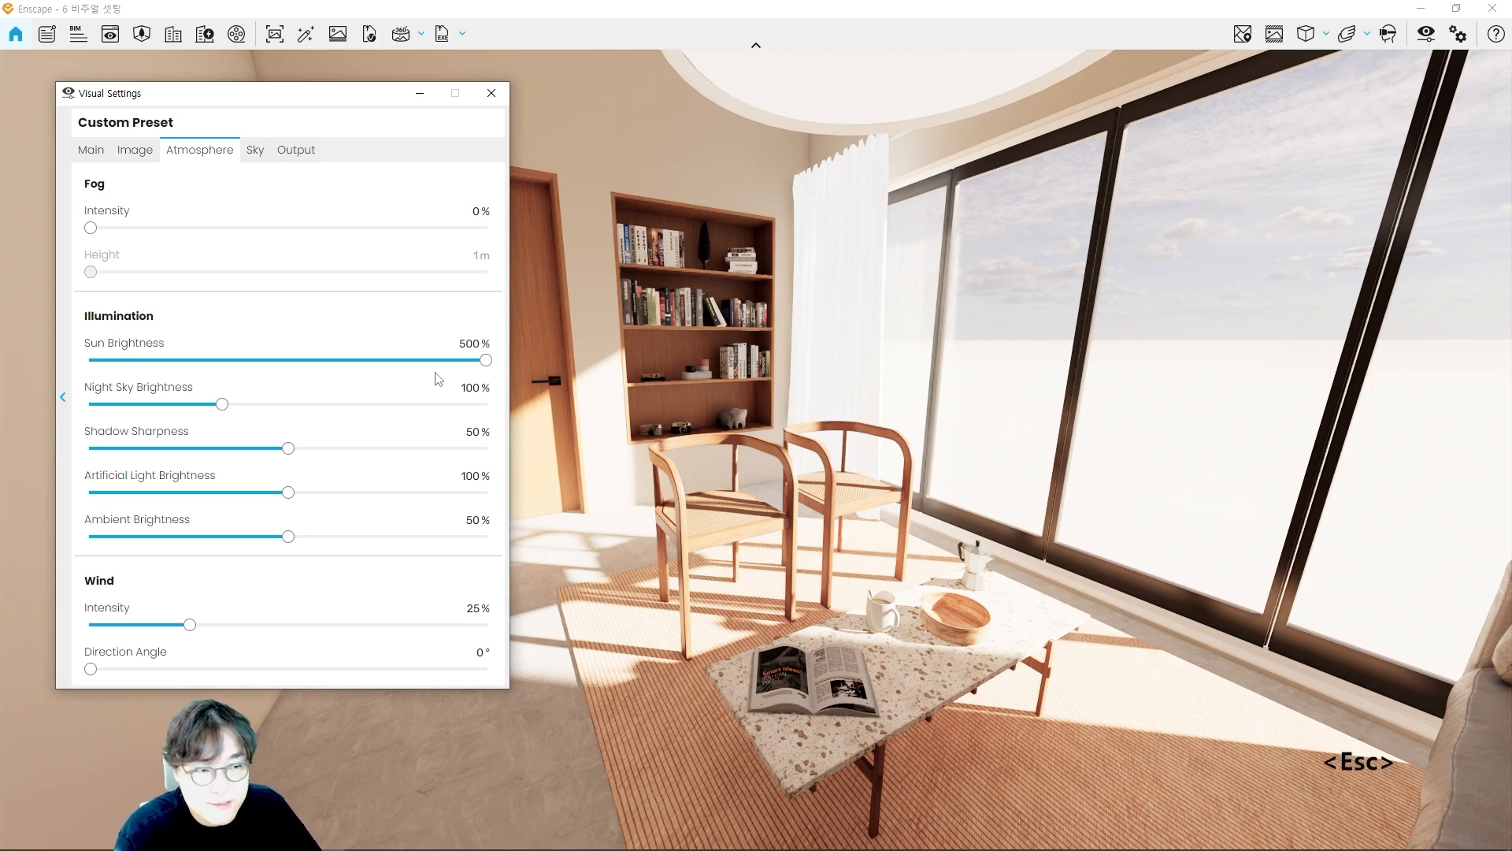
Step: Lower Sun Brightness to 23% to check a dim interior, and reset it to the default 80%
drag(486, 360, 357, 366)
drag(236, 364, 111, 363)
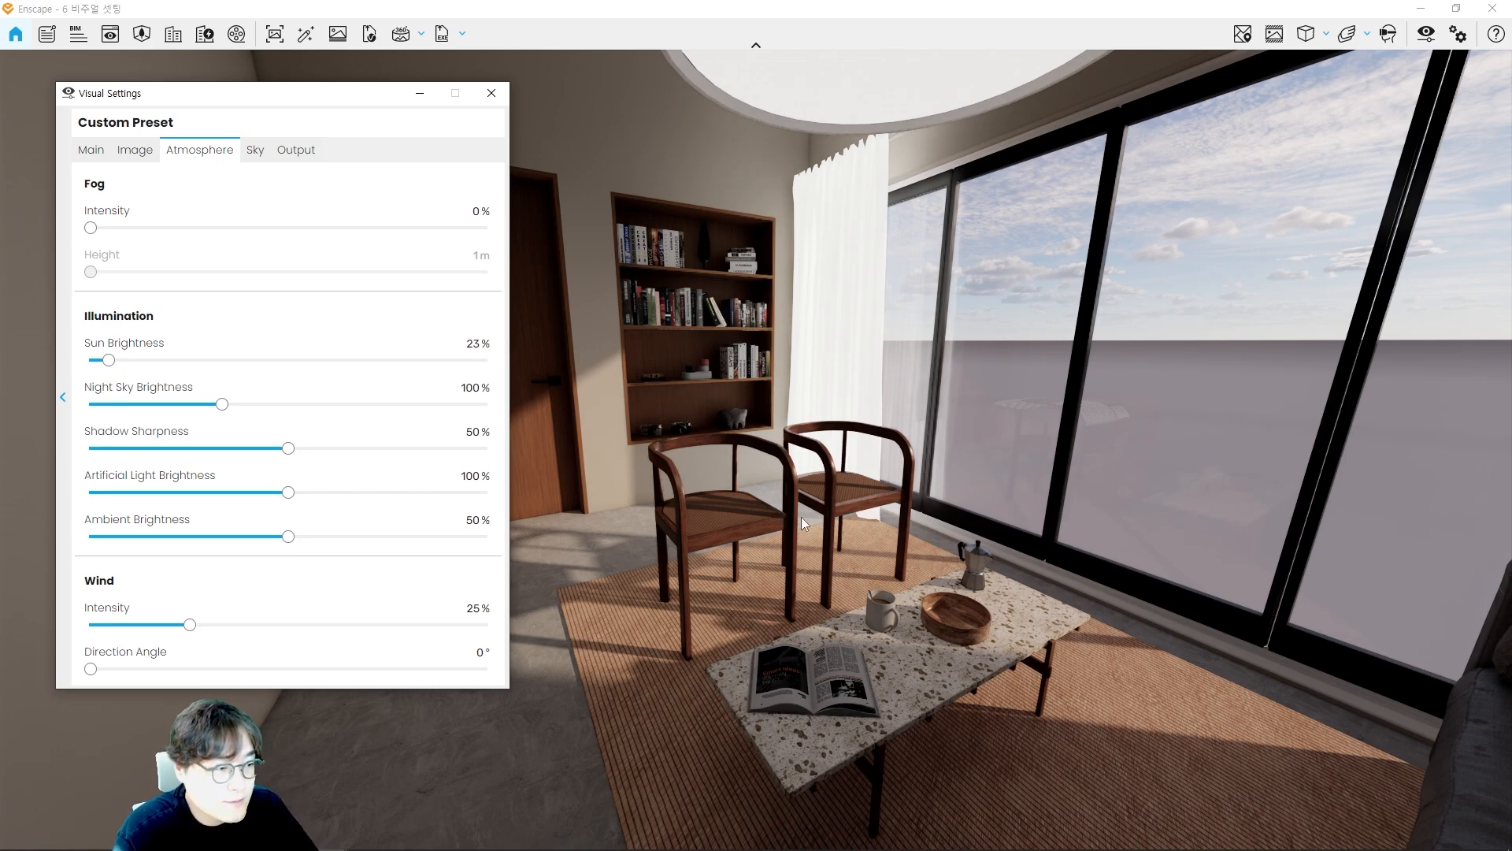
click(437, 344)
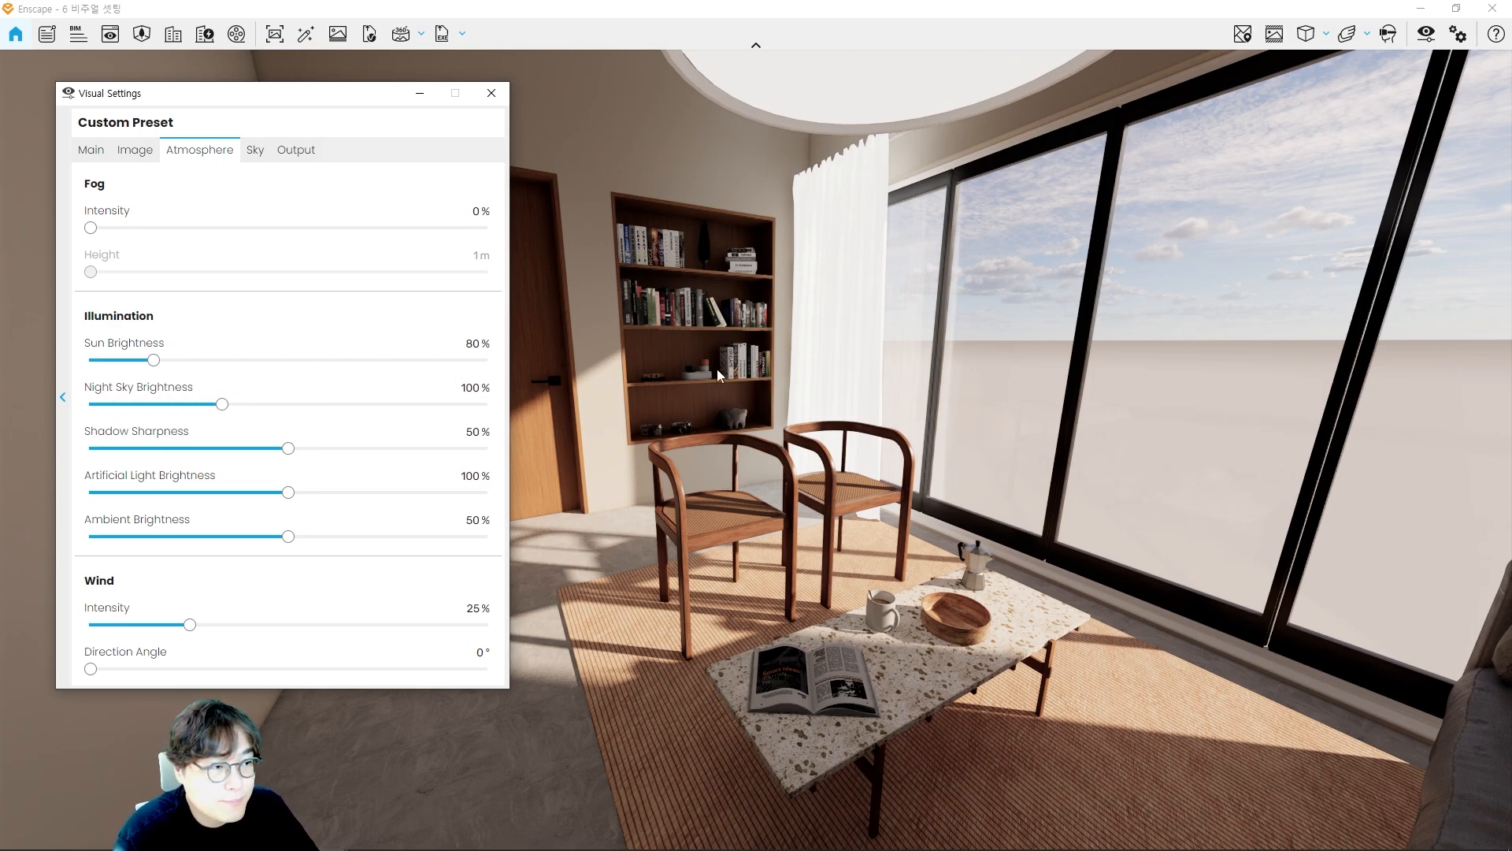
click(753, 408)
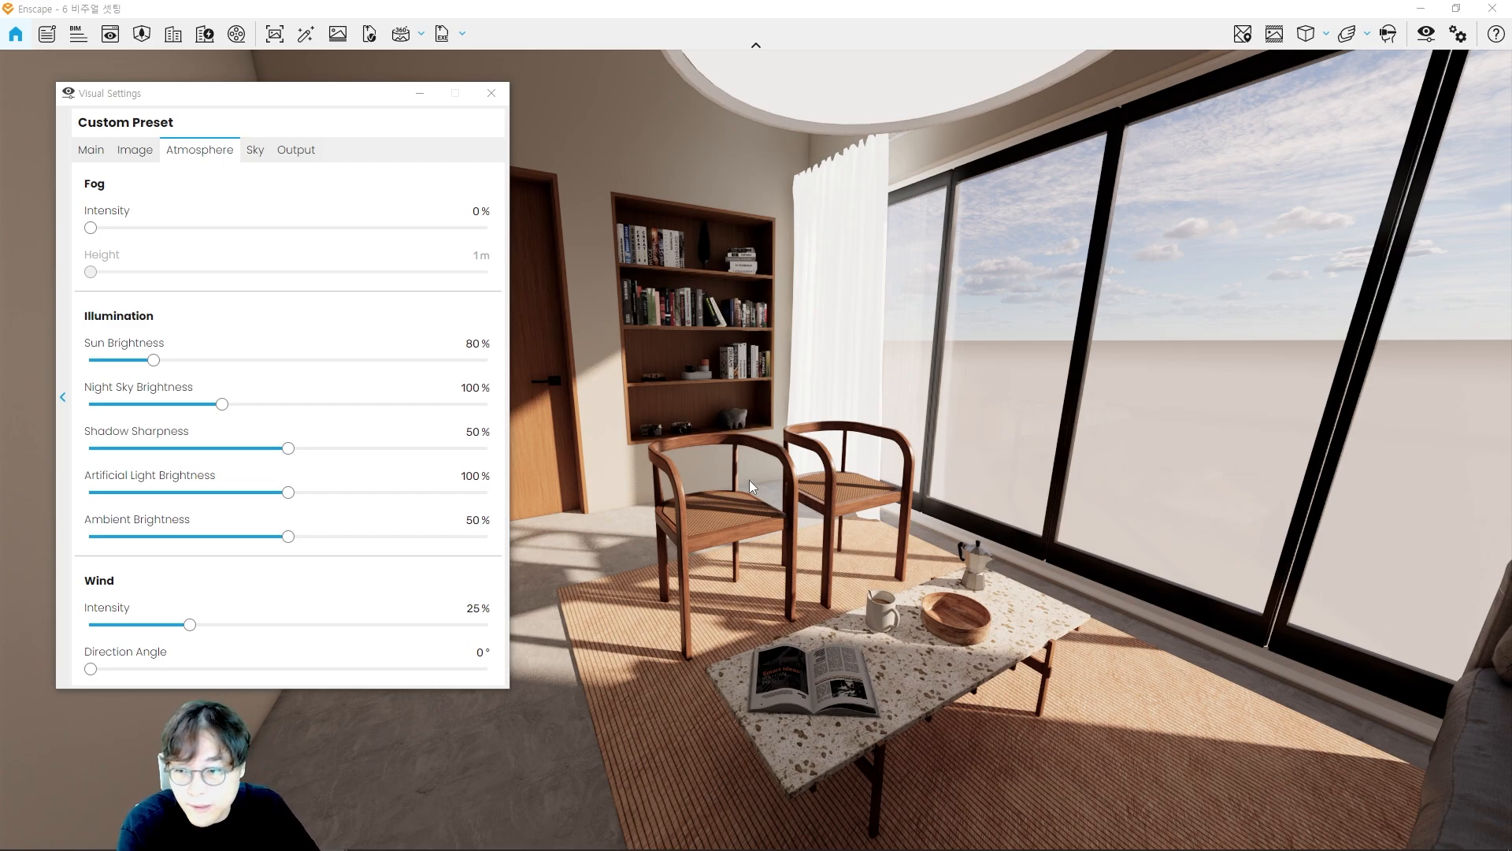
Step: Advance the scene's time of day through the afternoon until it is night outside the windows
key(i)
key(i)
key(i)
key(i)
key(i)
key(i)
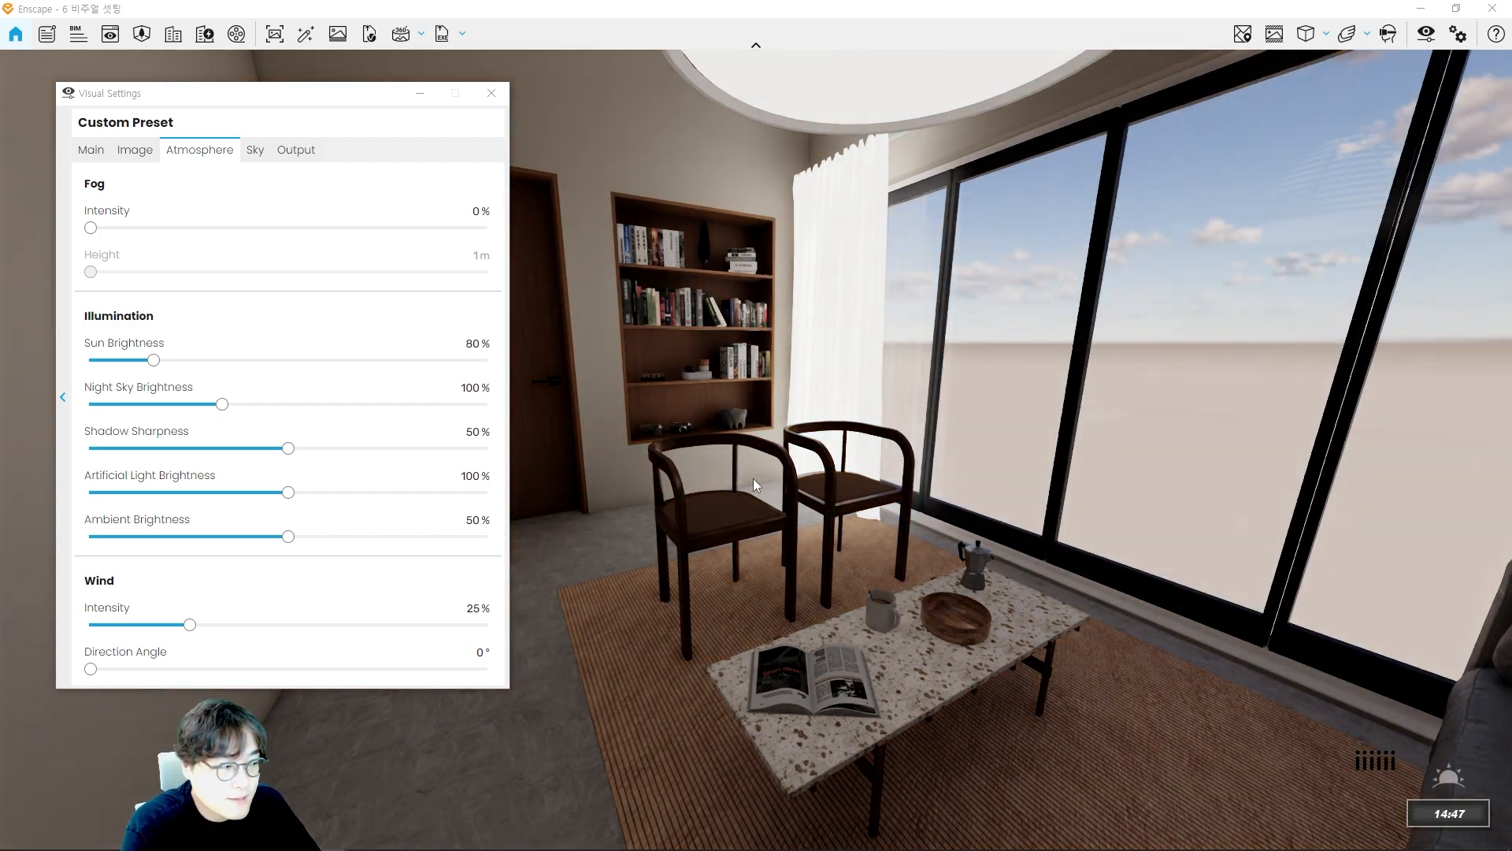
key(i)
key(i)
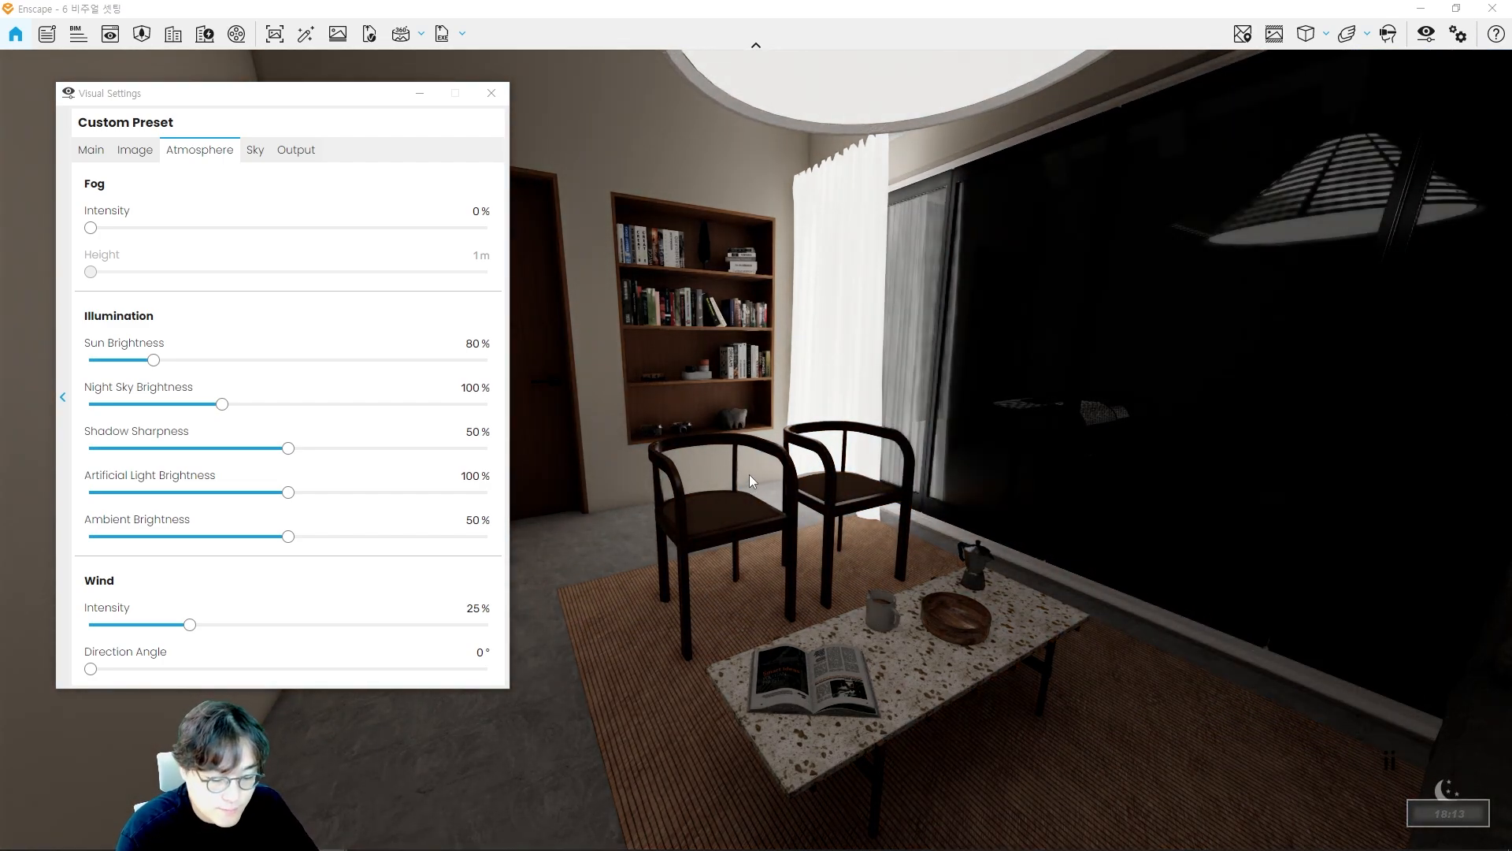
Step: Move outside the house facing the dark sky and raise Night Sky Brightness to 300%
key(d)
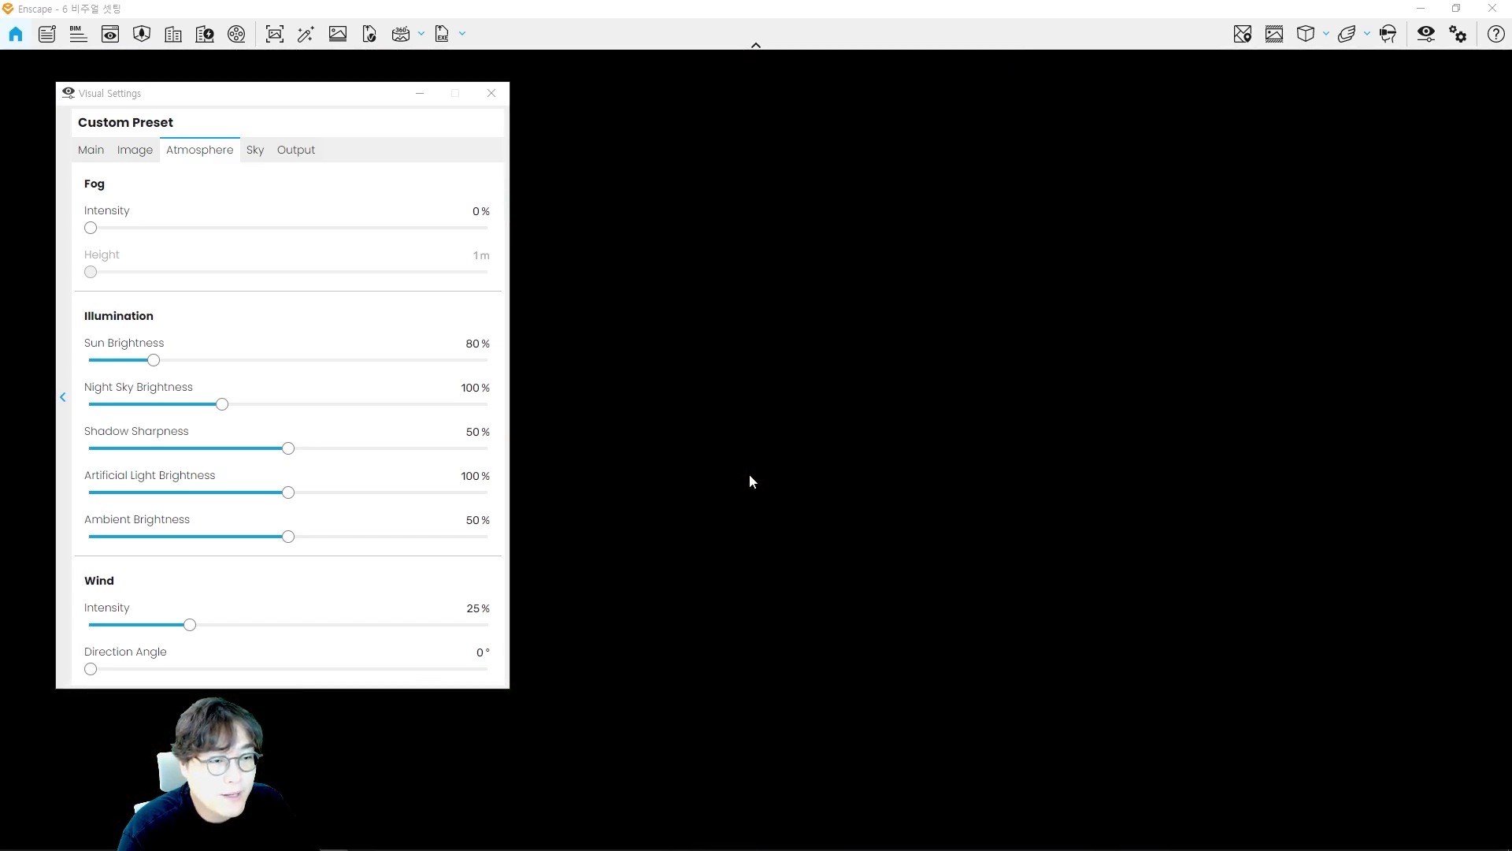
drag(749, 474, 885, 378)
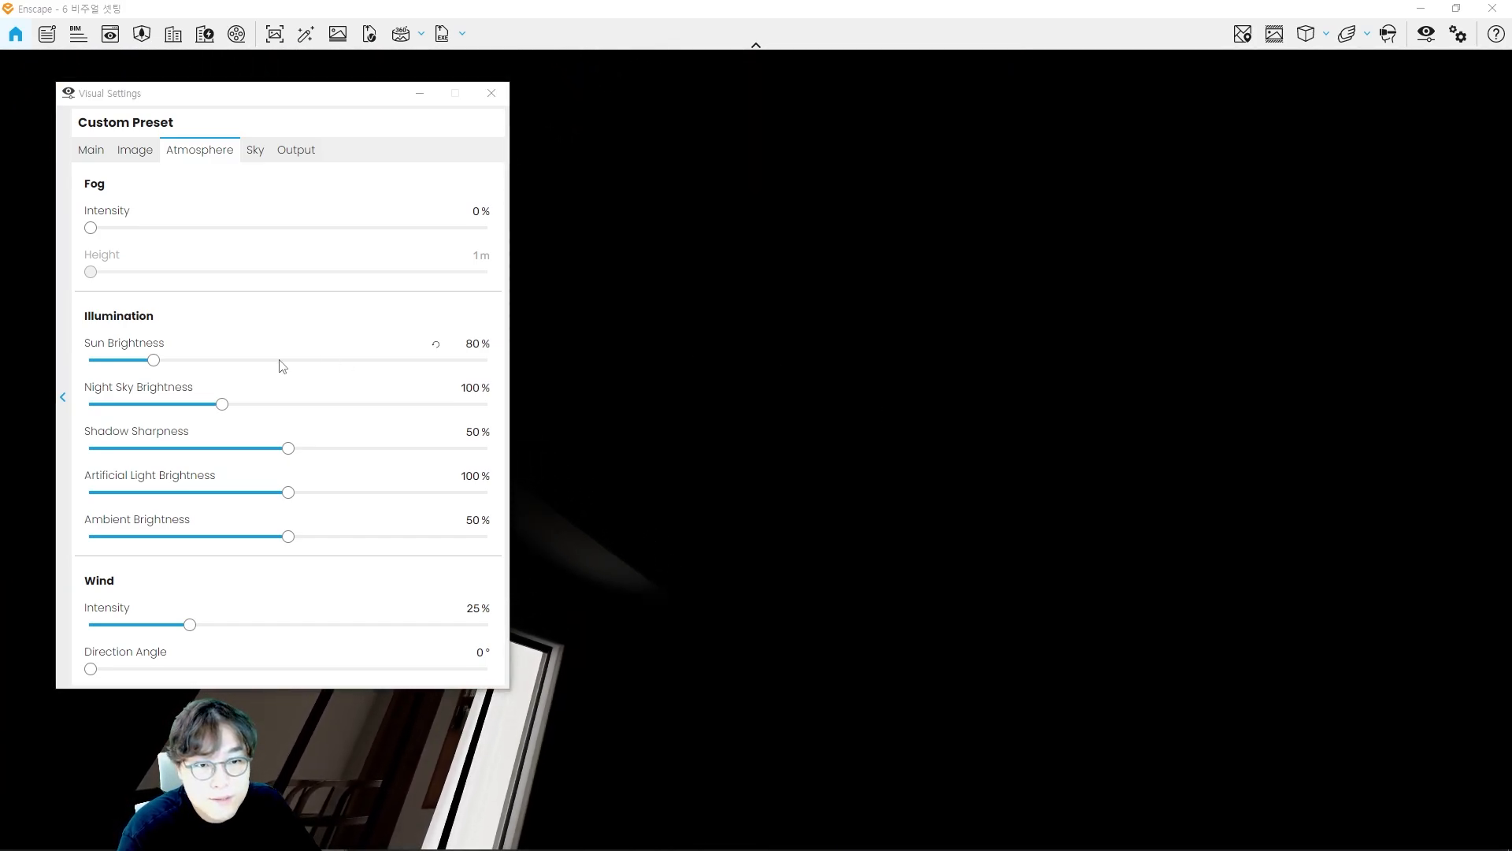
drag(223, 404, 915, 440)
drag(1038, 435, 1019, 409)
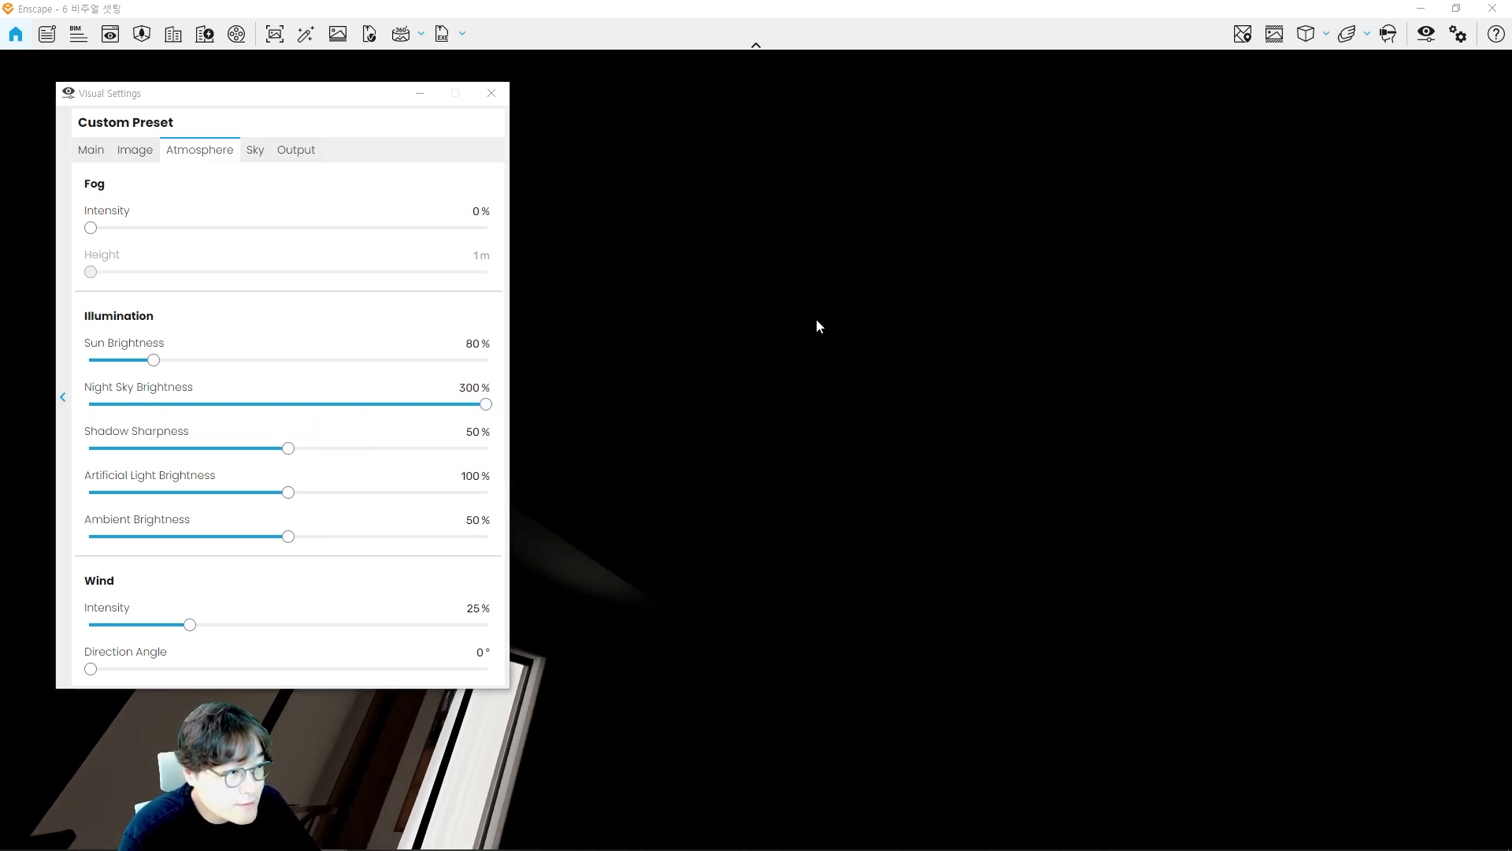
Step: Raise the camera Exposure to 91% and look around the night sky
click(91, 150)
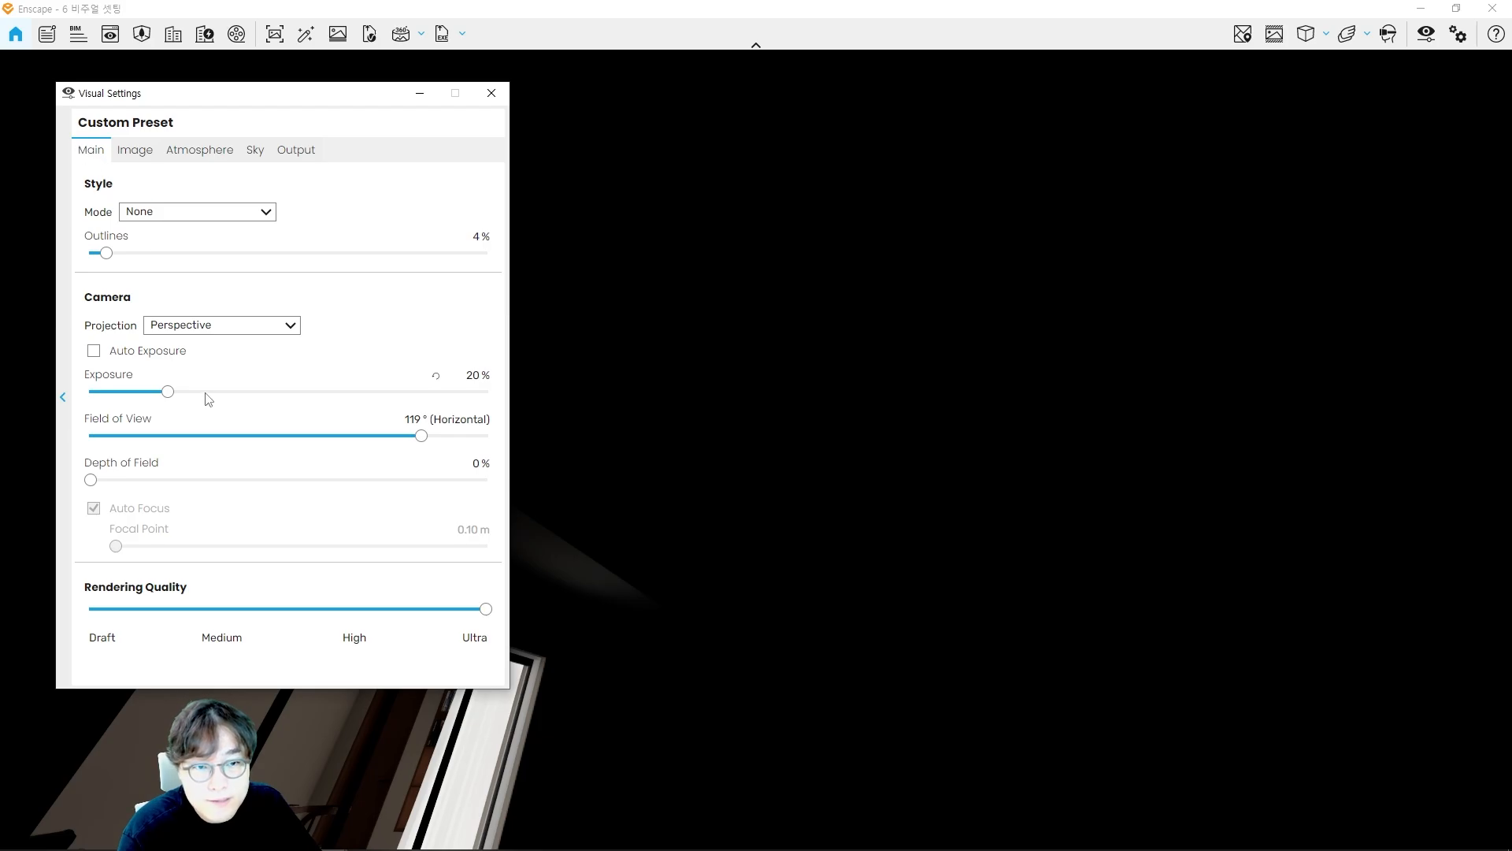
drag(191, 395, 454, 399)
click(848, 488)
key(d)
key(d)
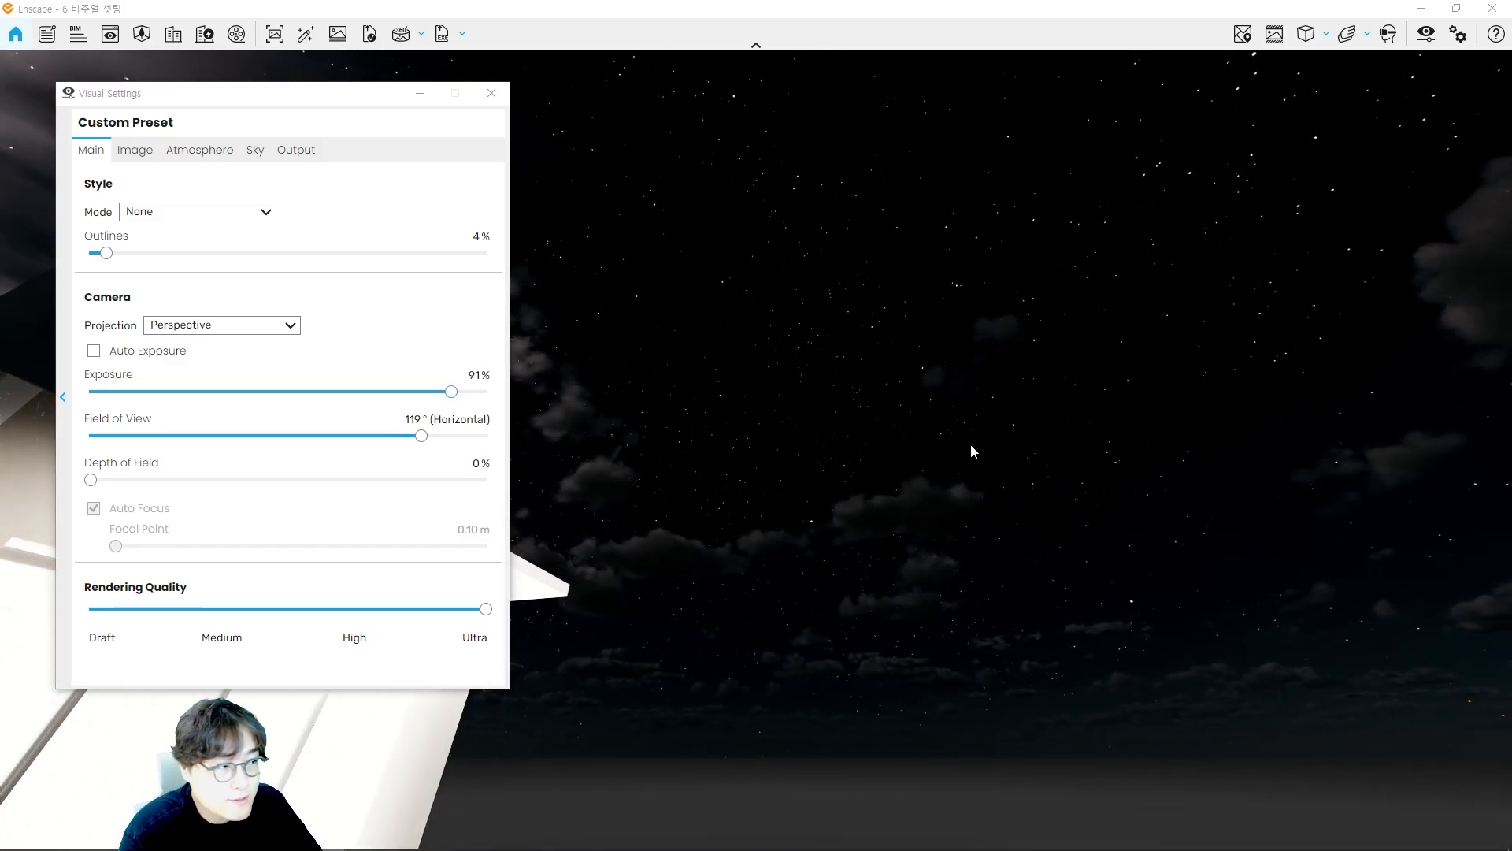
drag(971, 442, 1015, 443)
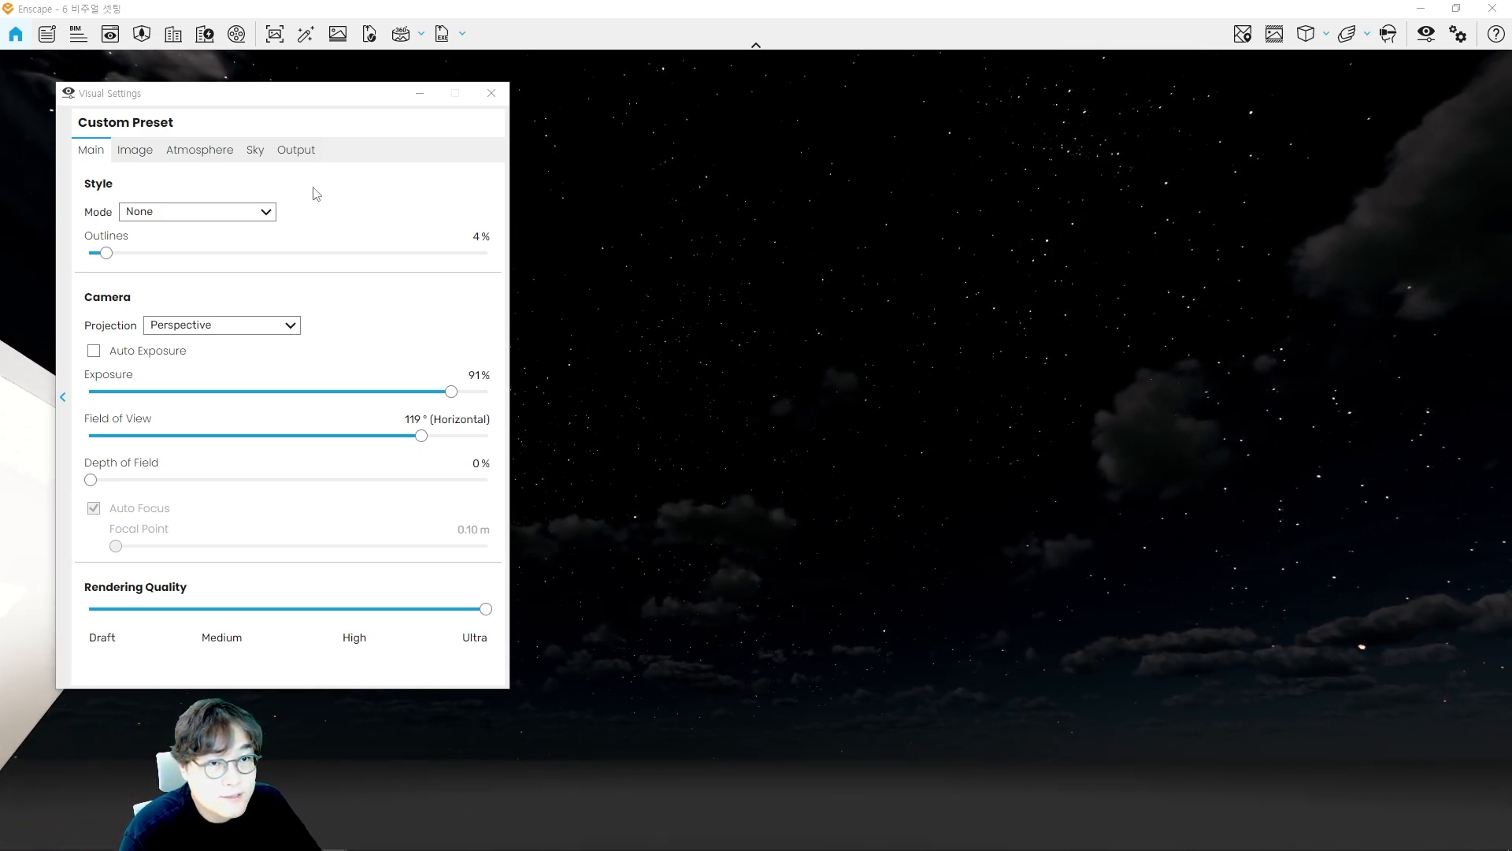
Step: Examine the stars and clouds in different parts of the sky with Night Sky Brightness at its 300% maximum
click(207, 150)
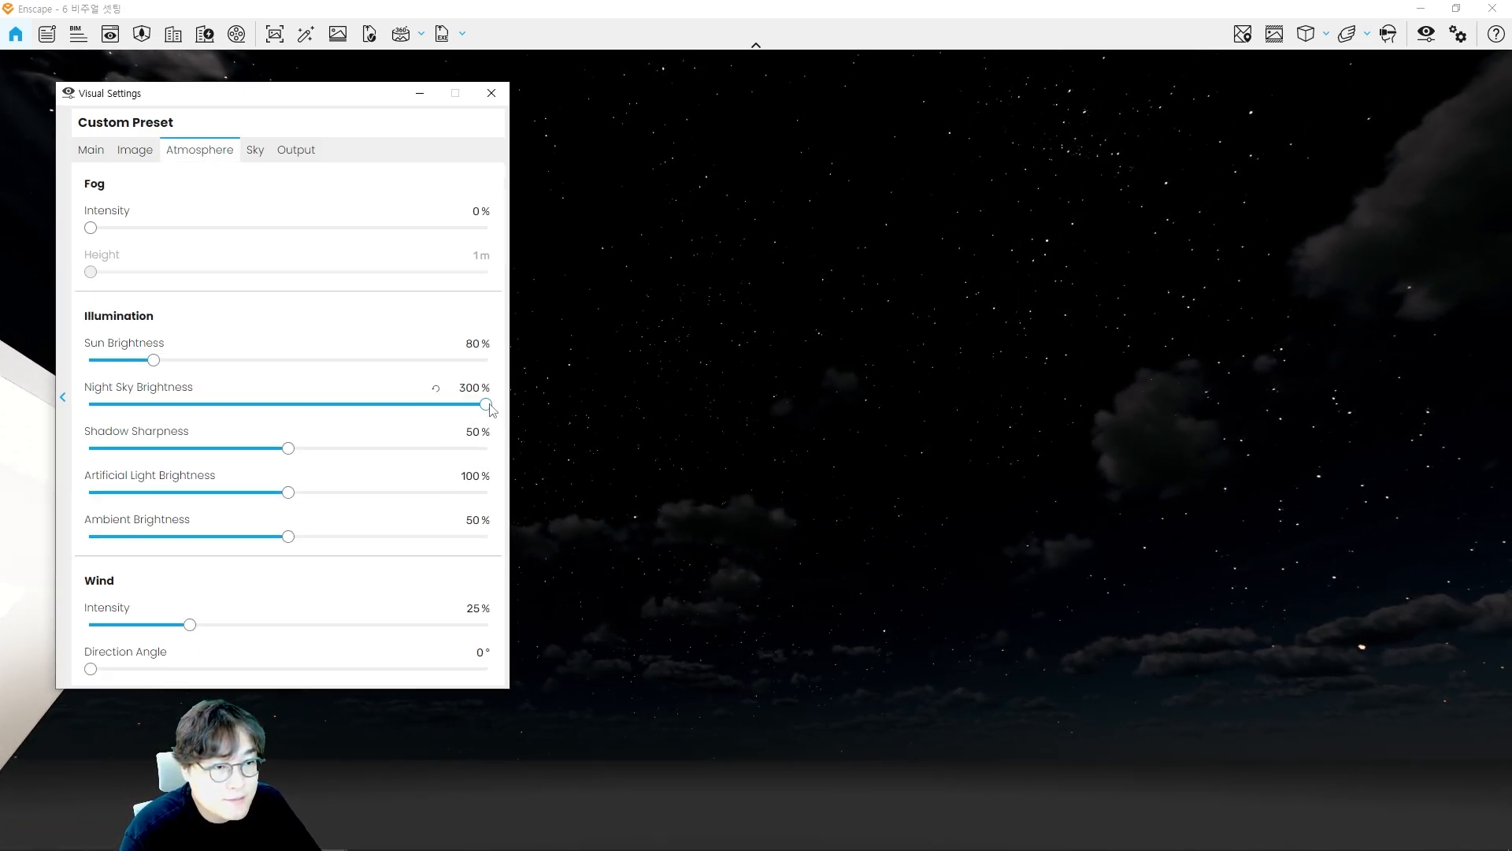
drag(486, 404, 663, 426)
drag(1046, 391, 972, 399)
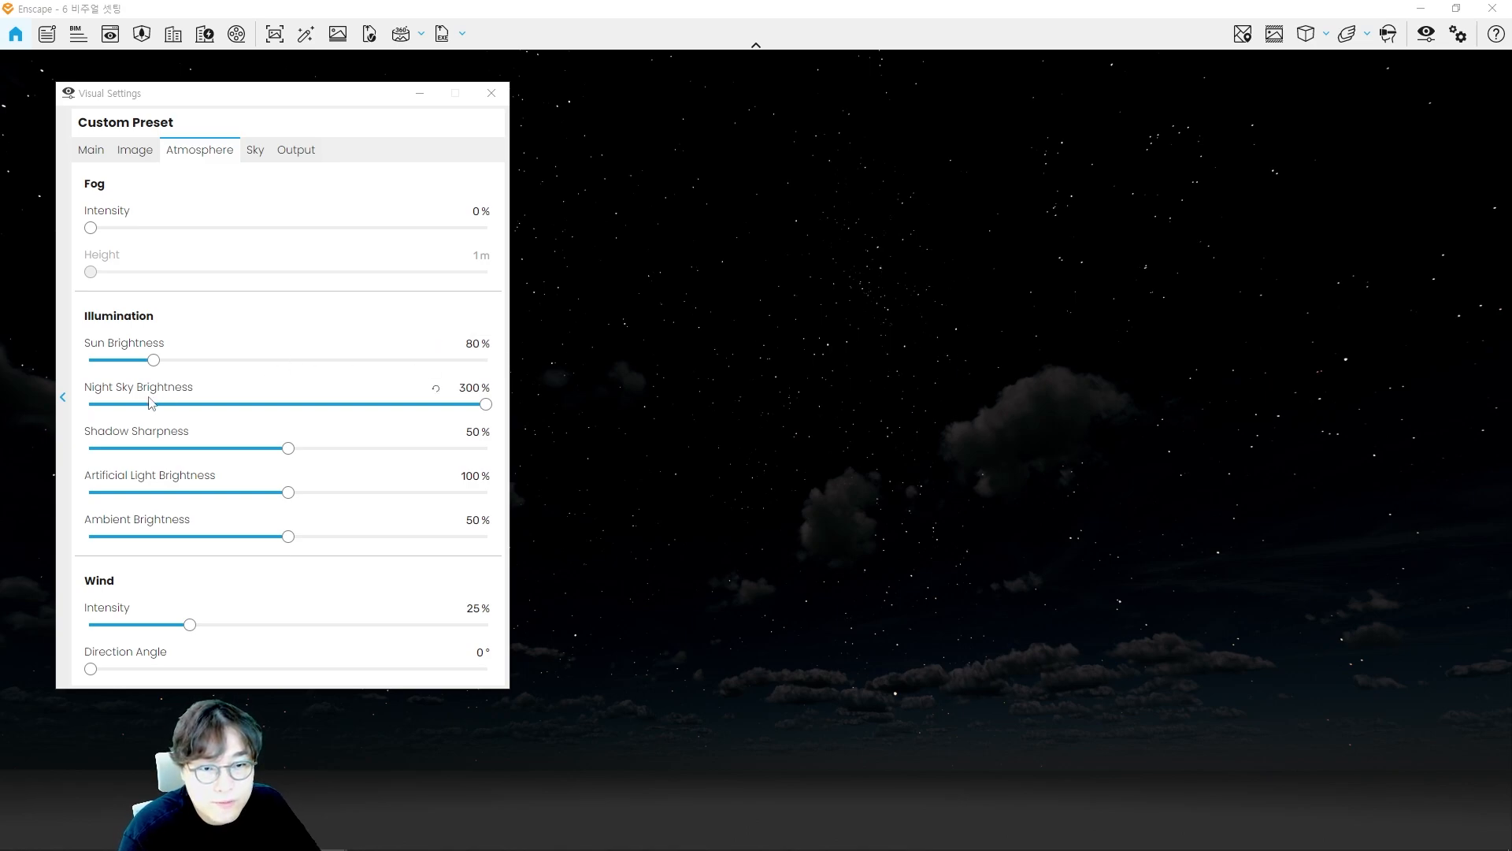
drag(1065, 454, 956, 343)
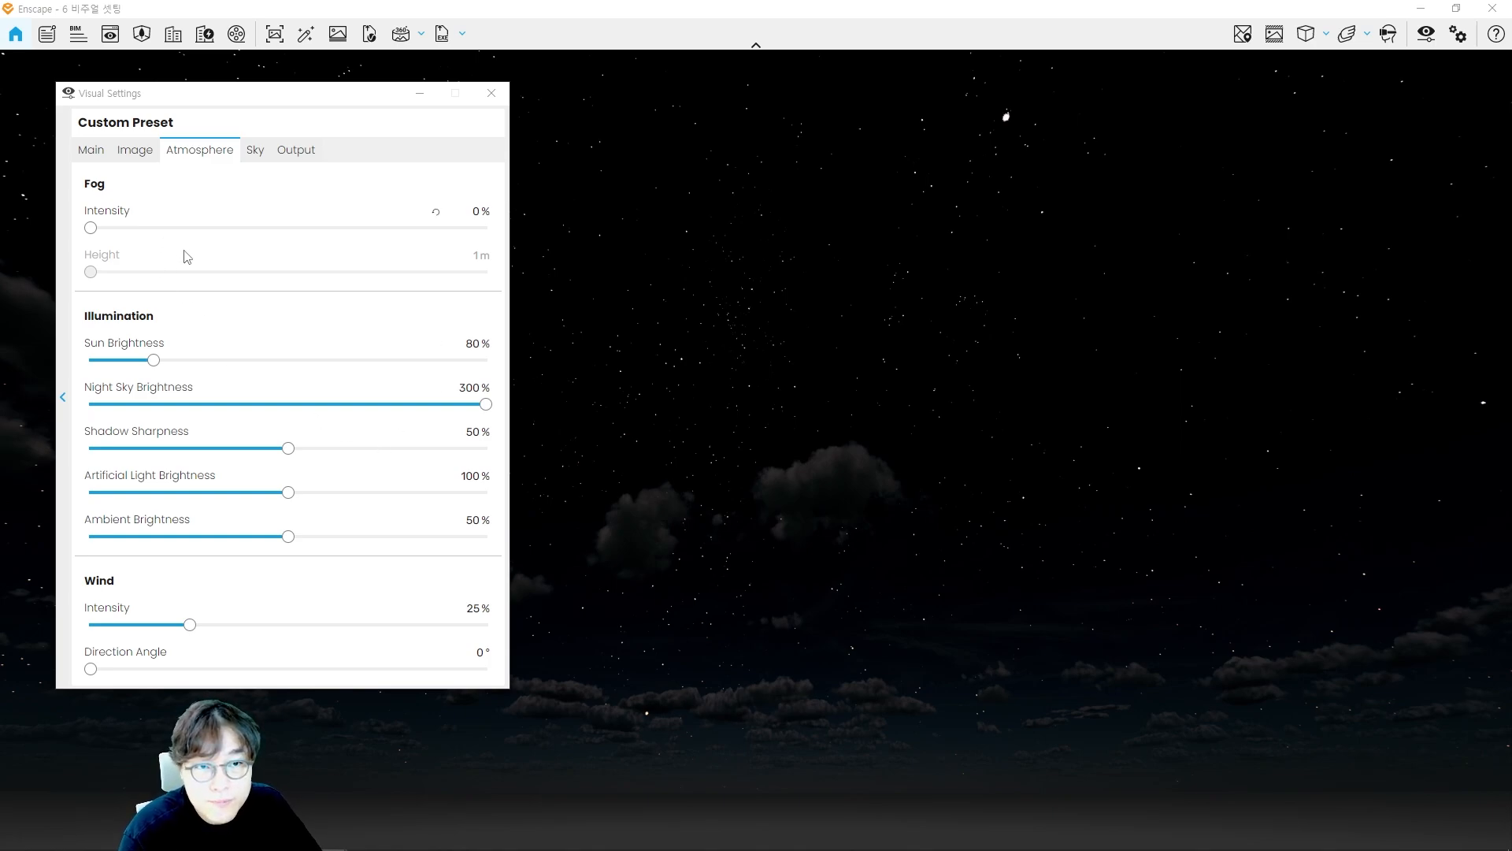
Step: Reduce the camera Exposure to 33% and set Night Sky Brightness to 209%
click(93, 151)
drag(450, 394, 223, 394)
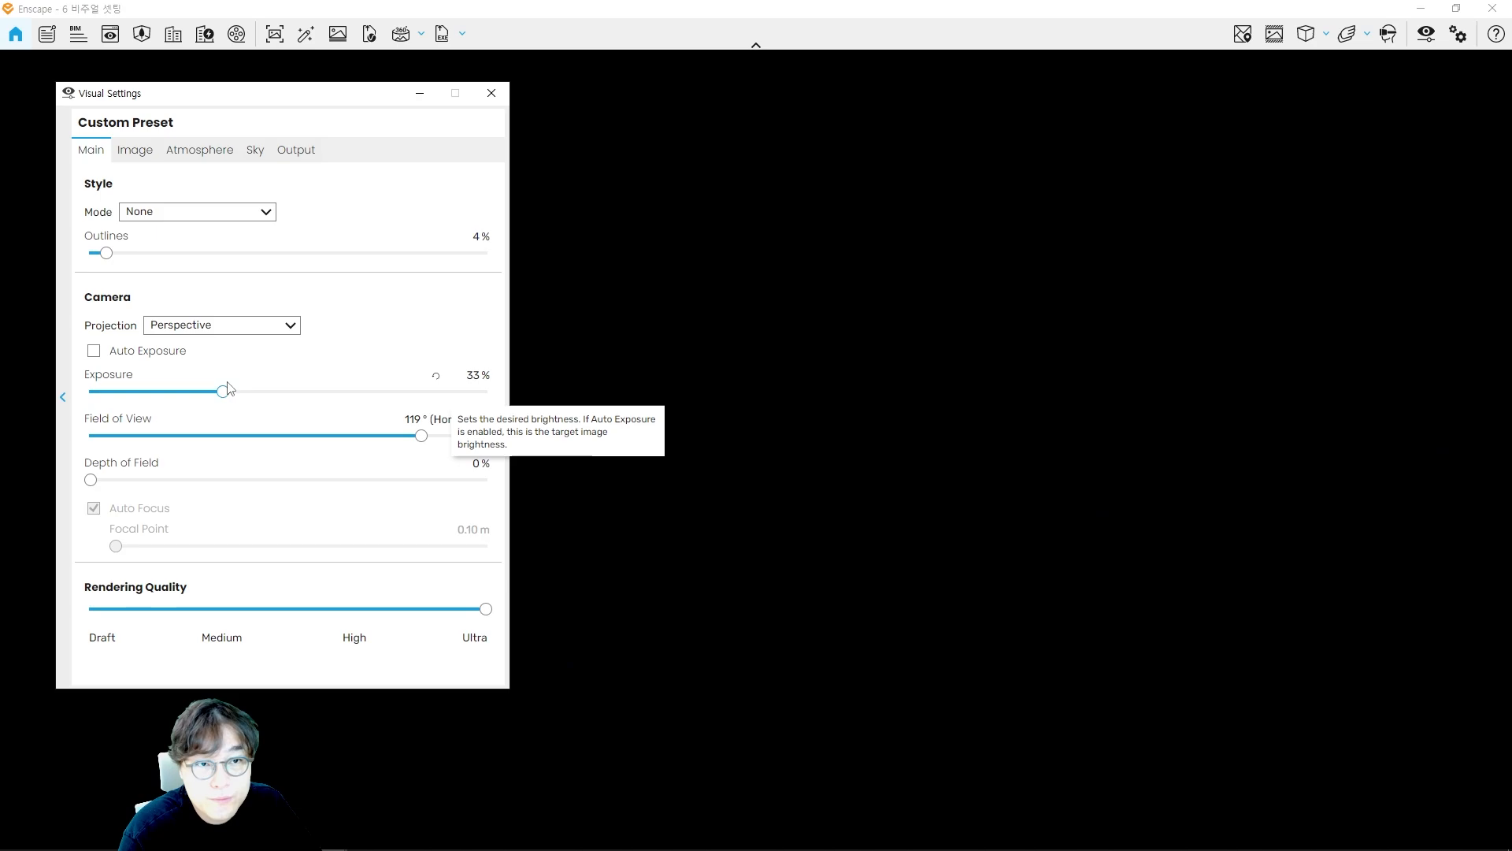
click(210, 155)
drag(491, 404, 365, 406)
Step: Bring the view back inside the living room, facing the chairs, coffee table and bookshelf
drag(811, 463, 709, 386)
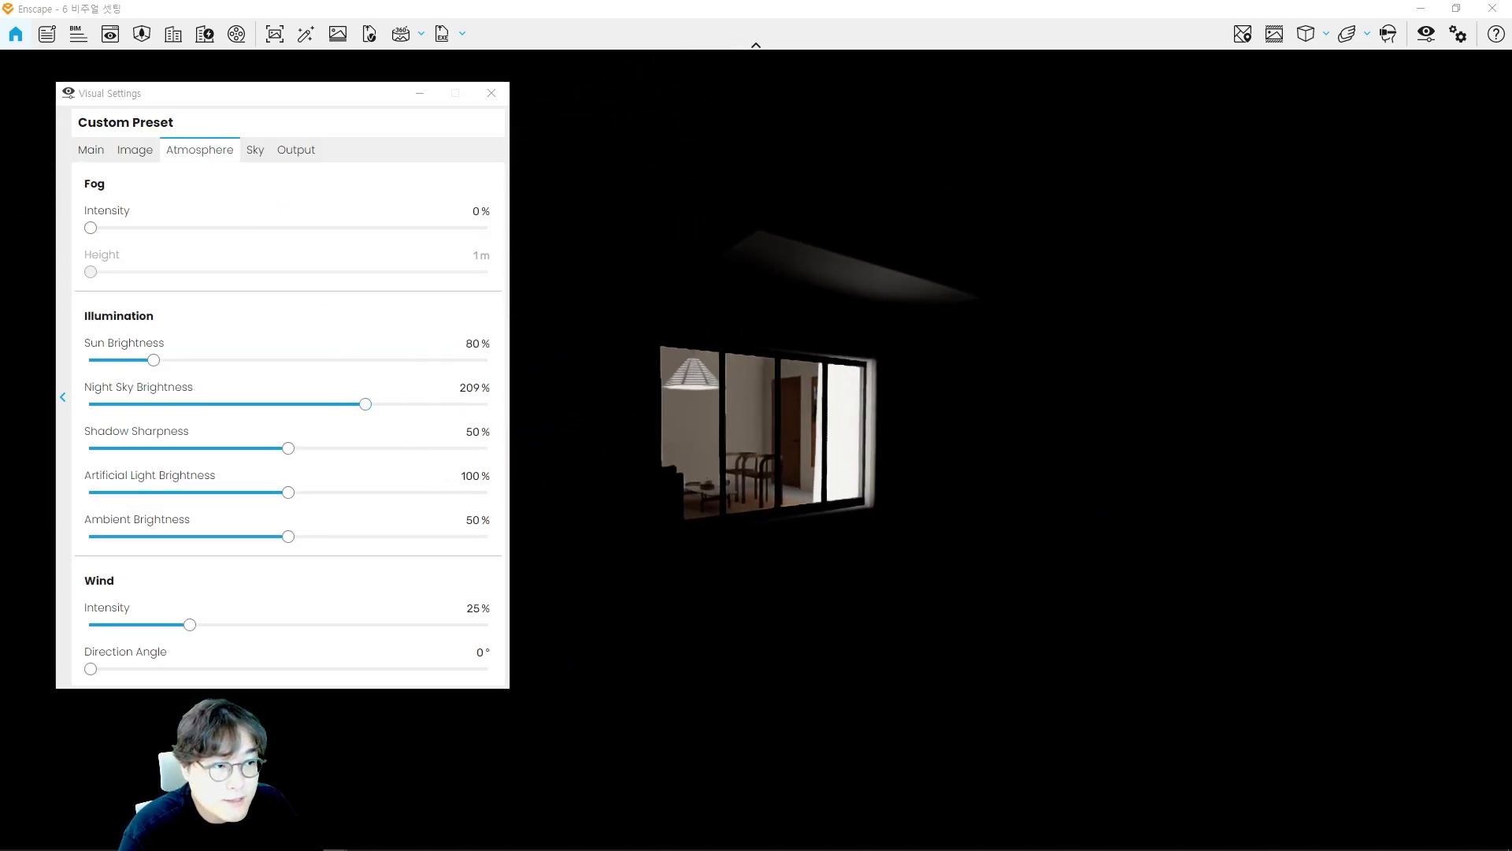
key(w)
key(w)
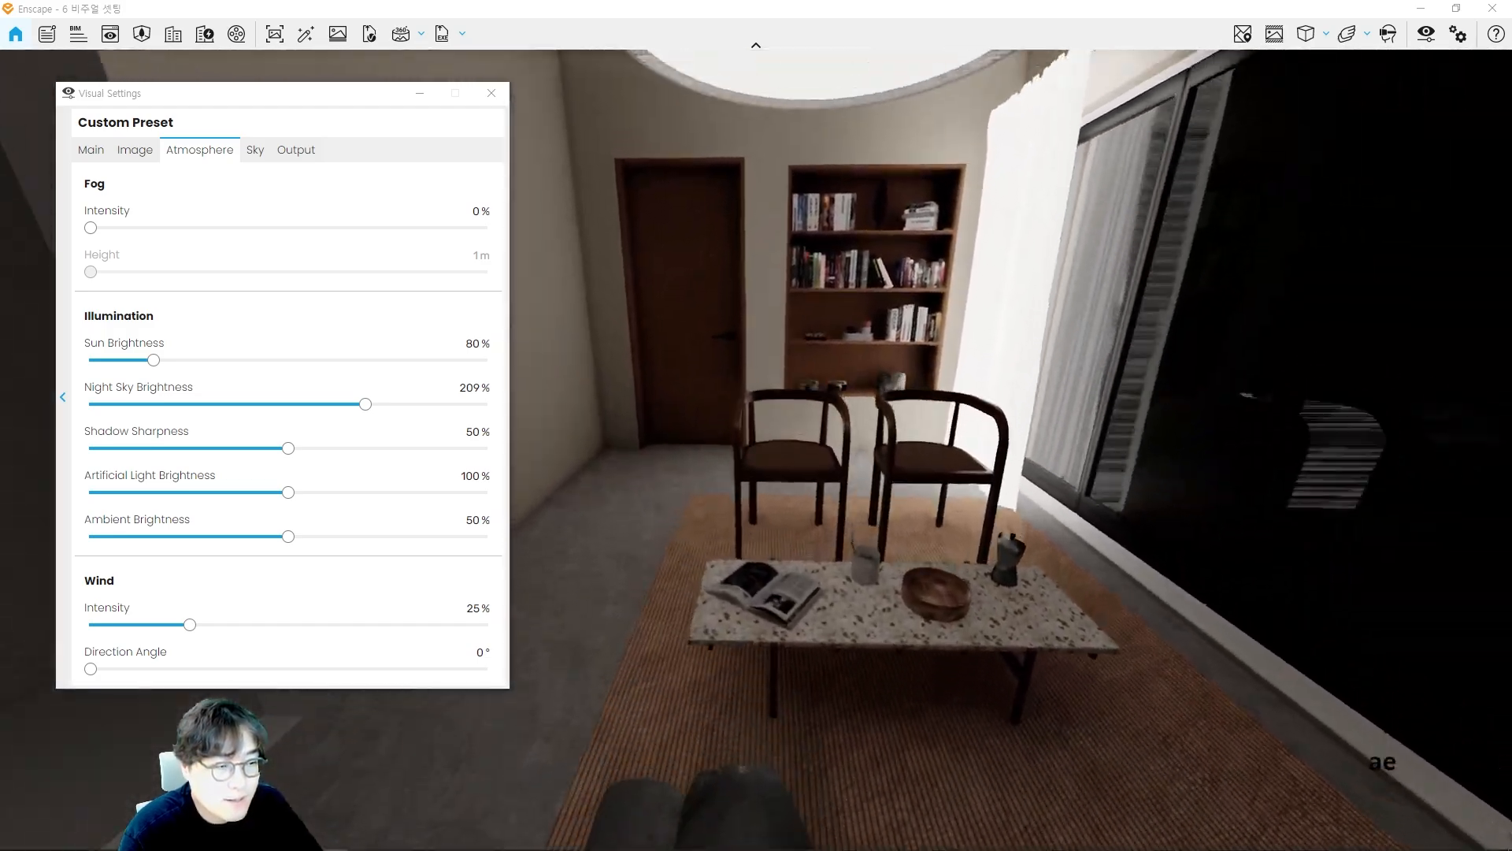
drag(737, 378, 816, 446)
key(a)
key(w)
key(a)
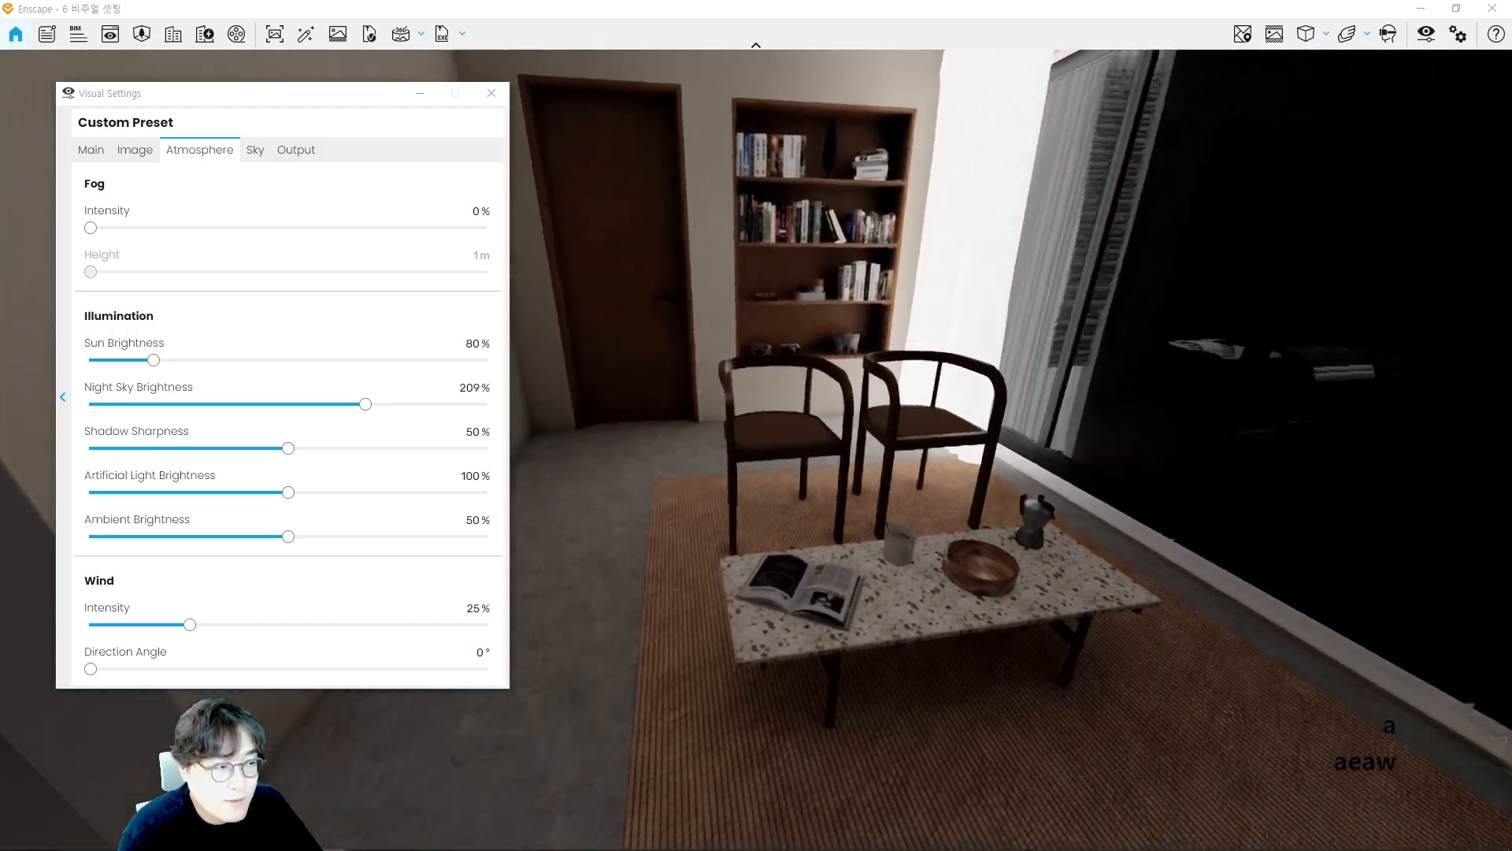
Step: Change the time of day to about 09:44 so morning sunlight falls across the floor, door and rug
key(i)
key(i)
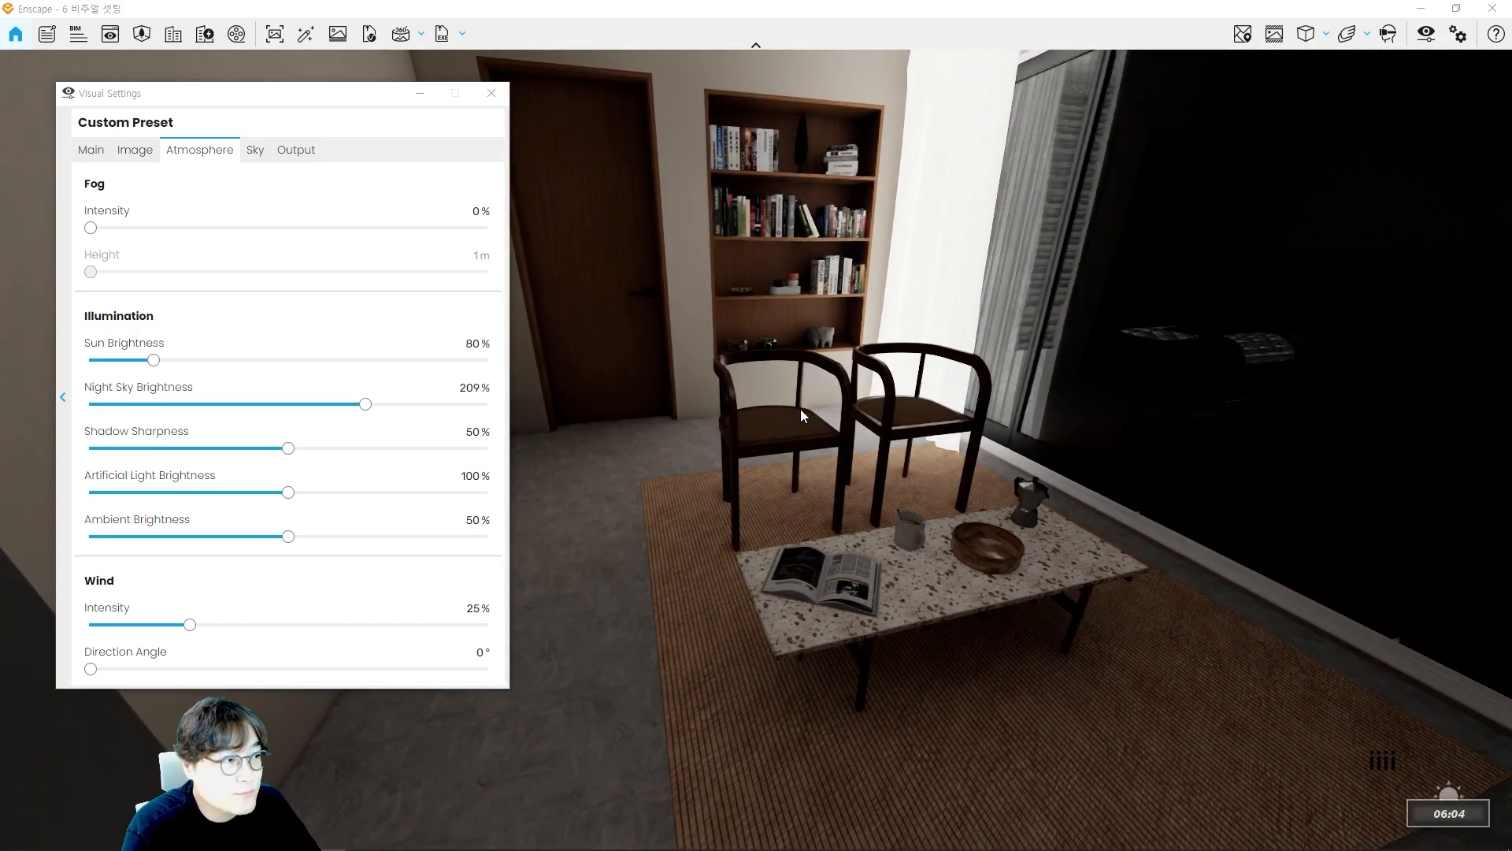
key(i)
key(i)
key(i)
key(u)
key(u)
key(i)
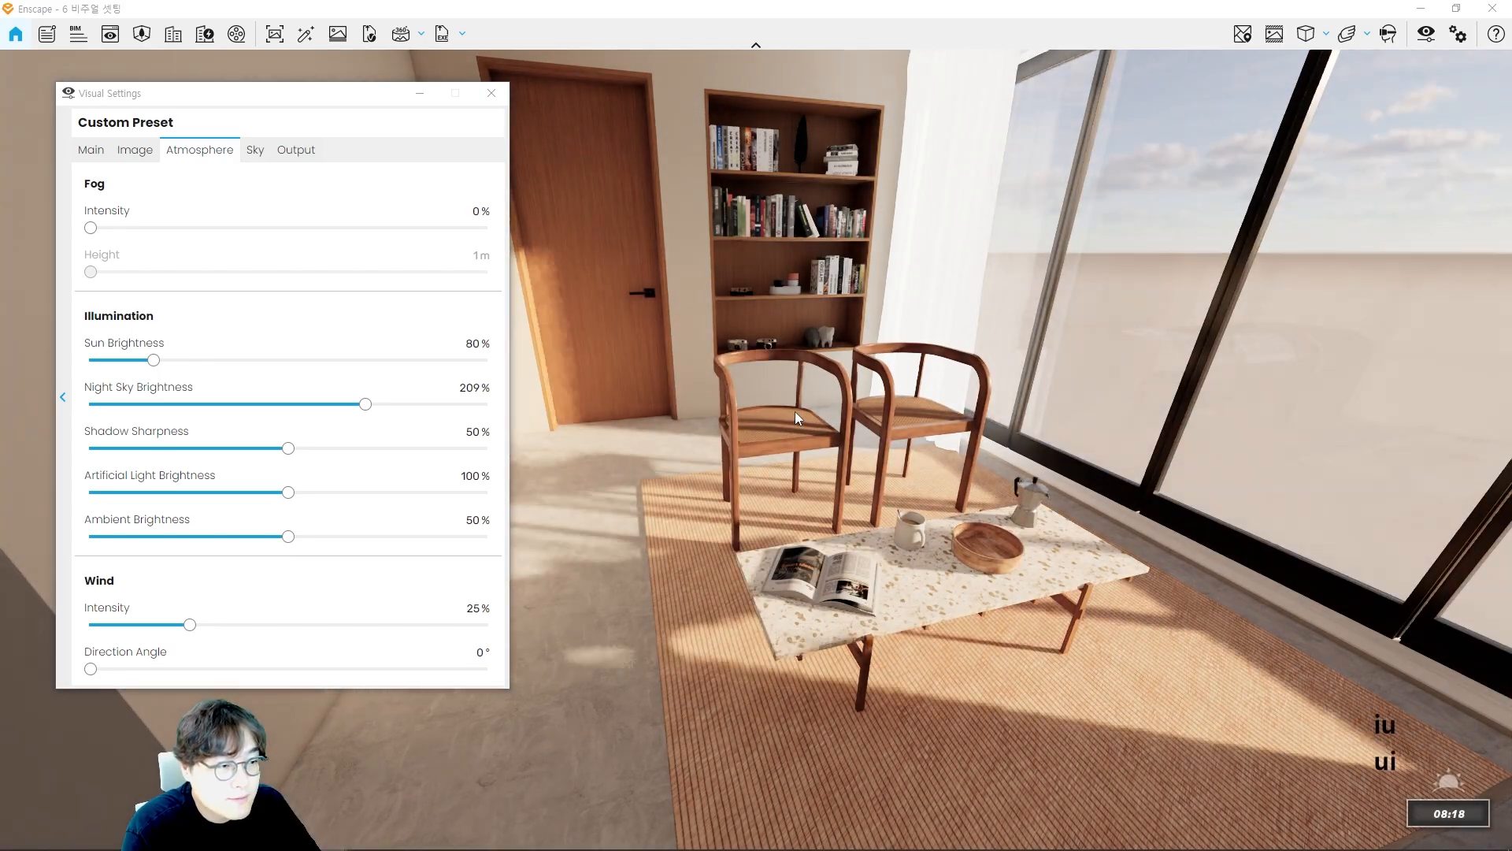
key(i)
key(i)
key(i)
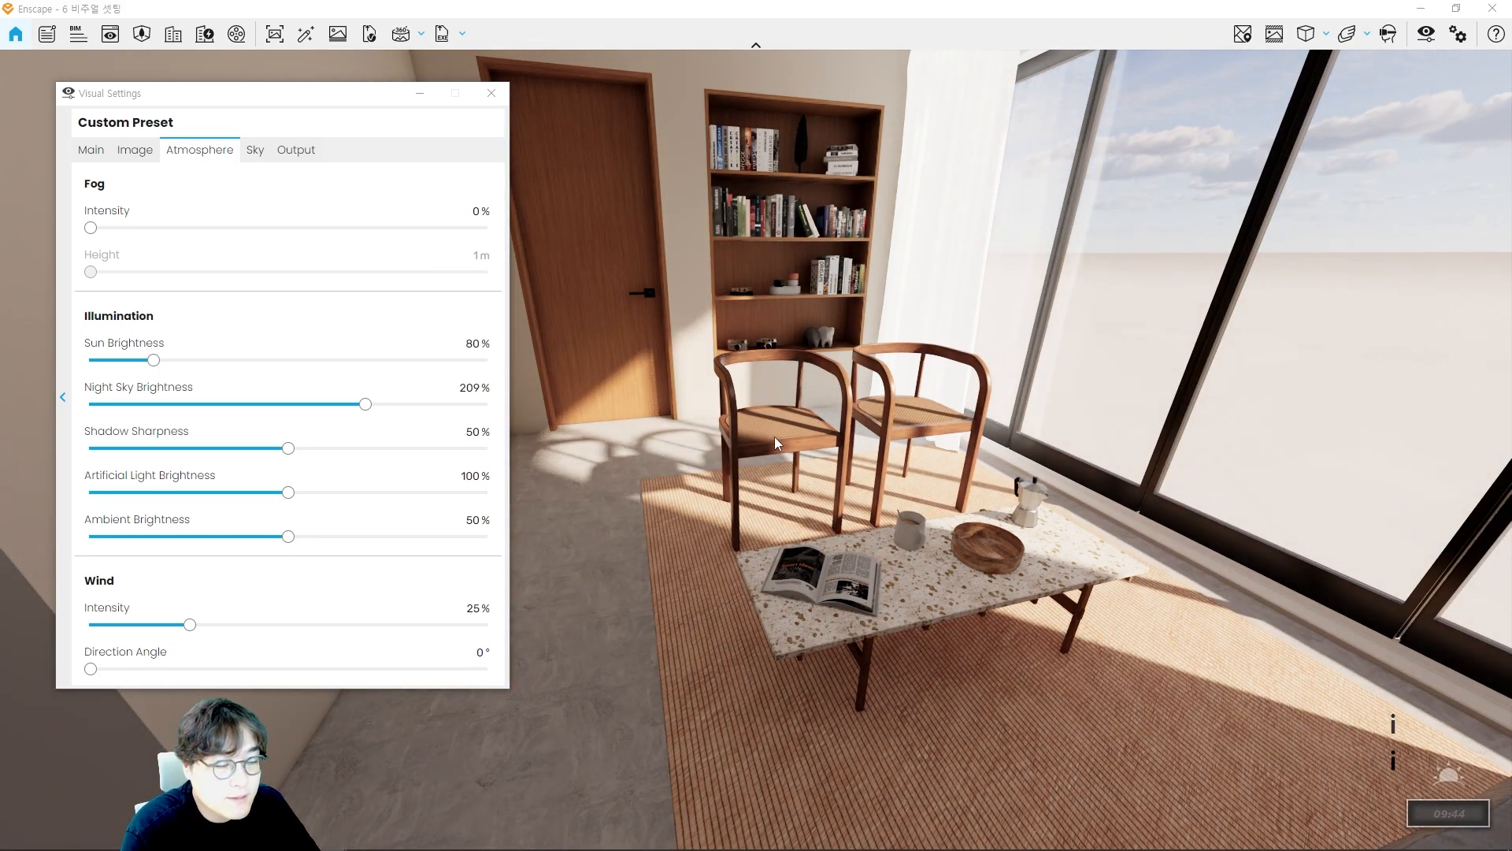
Step: Compare Shadow Sharpness at 100% and 2% on the chairs' shadows up close, and reset it to 50%
key(e)
key(w)
key(w)
key(w)
key(w)
key(a)
key(w)
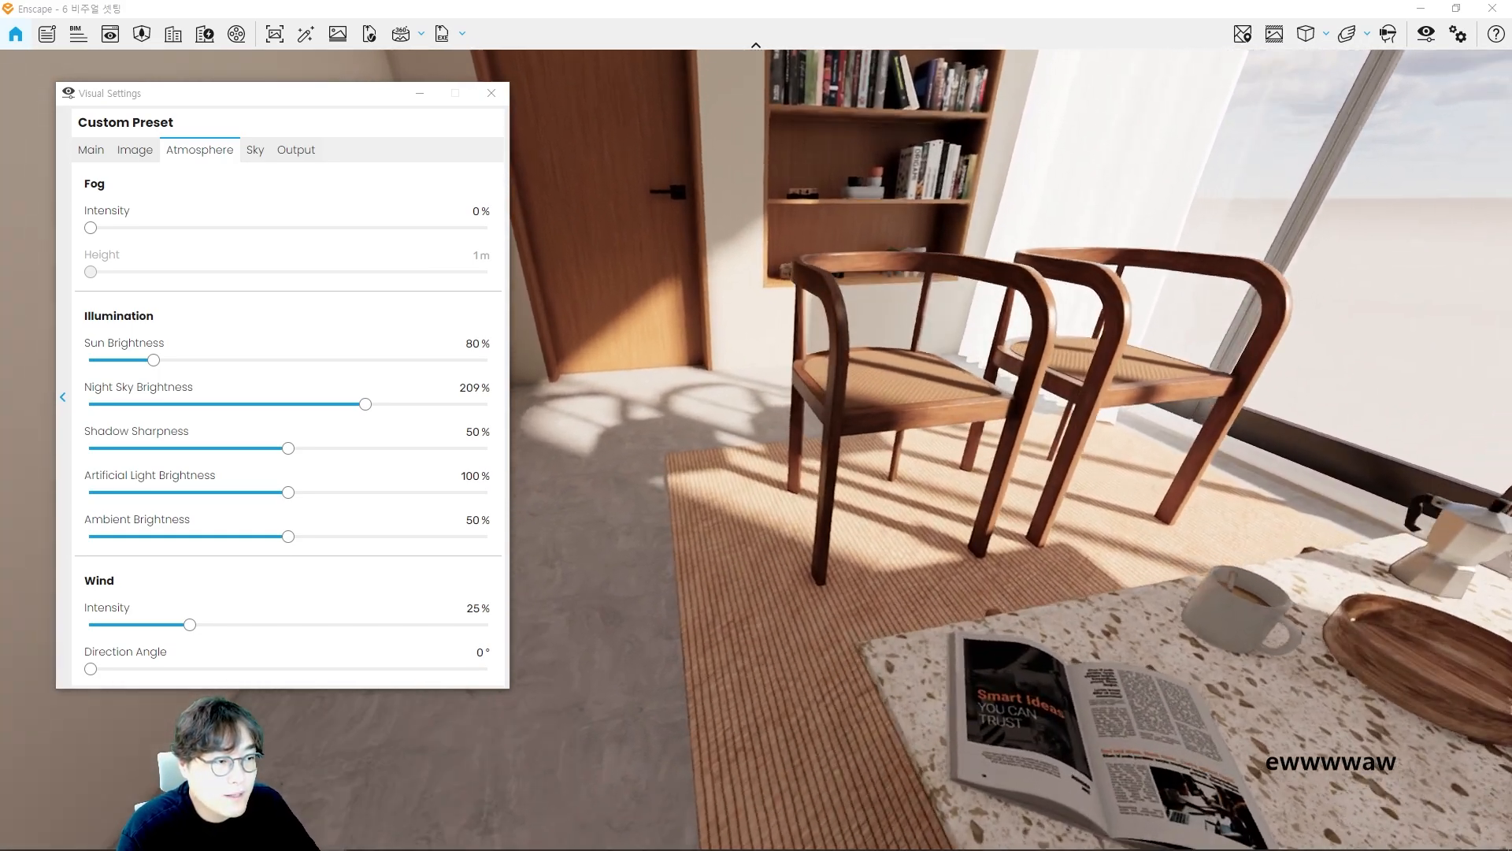
key(e)
key(w)
key(w)
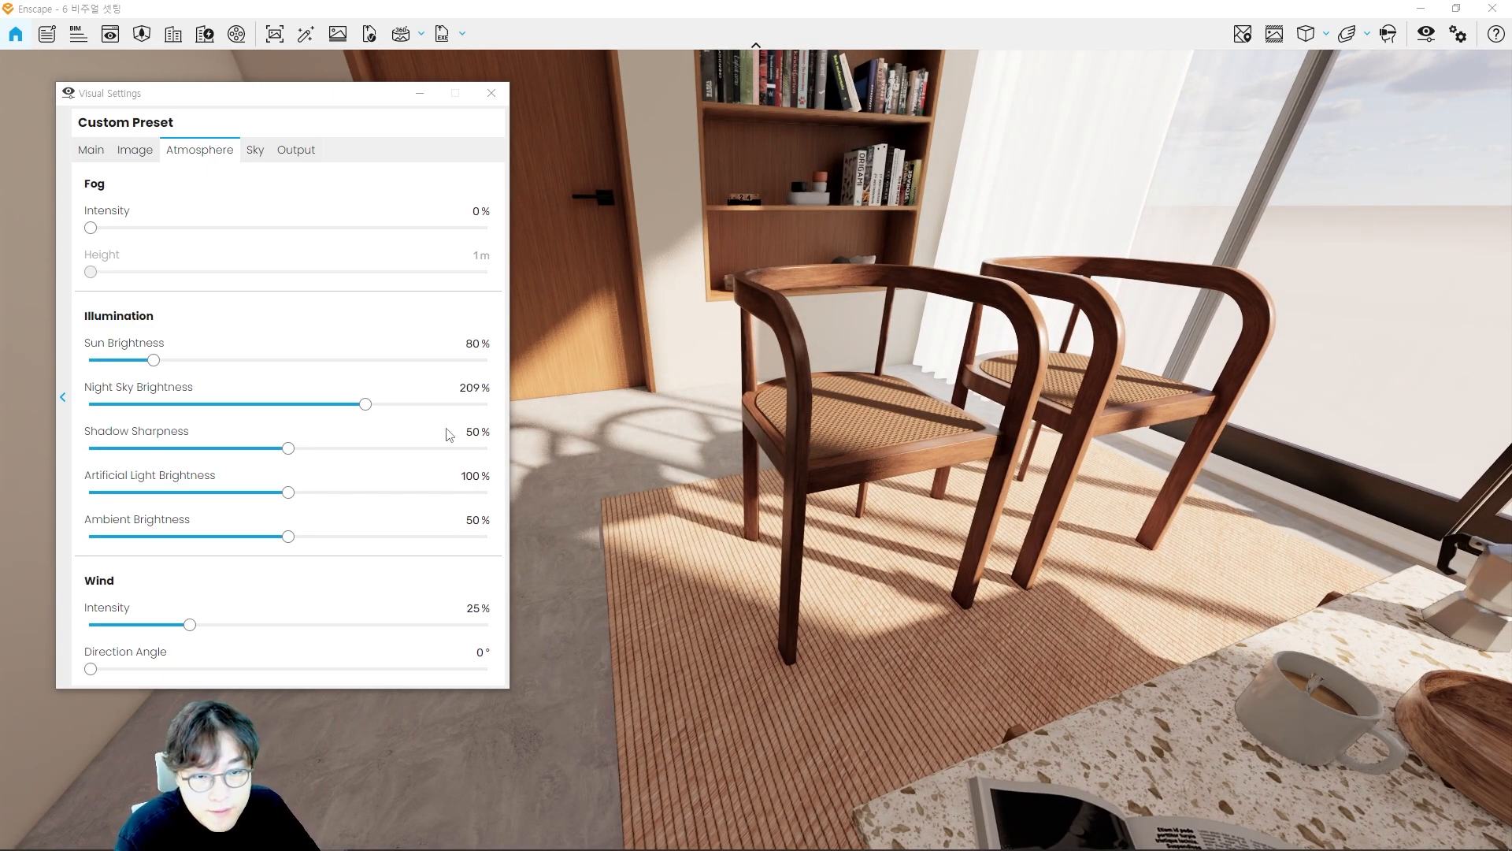
drag(288, 448, 490, 449)
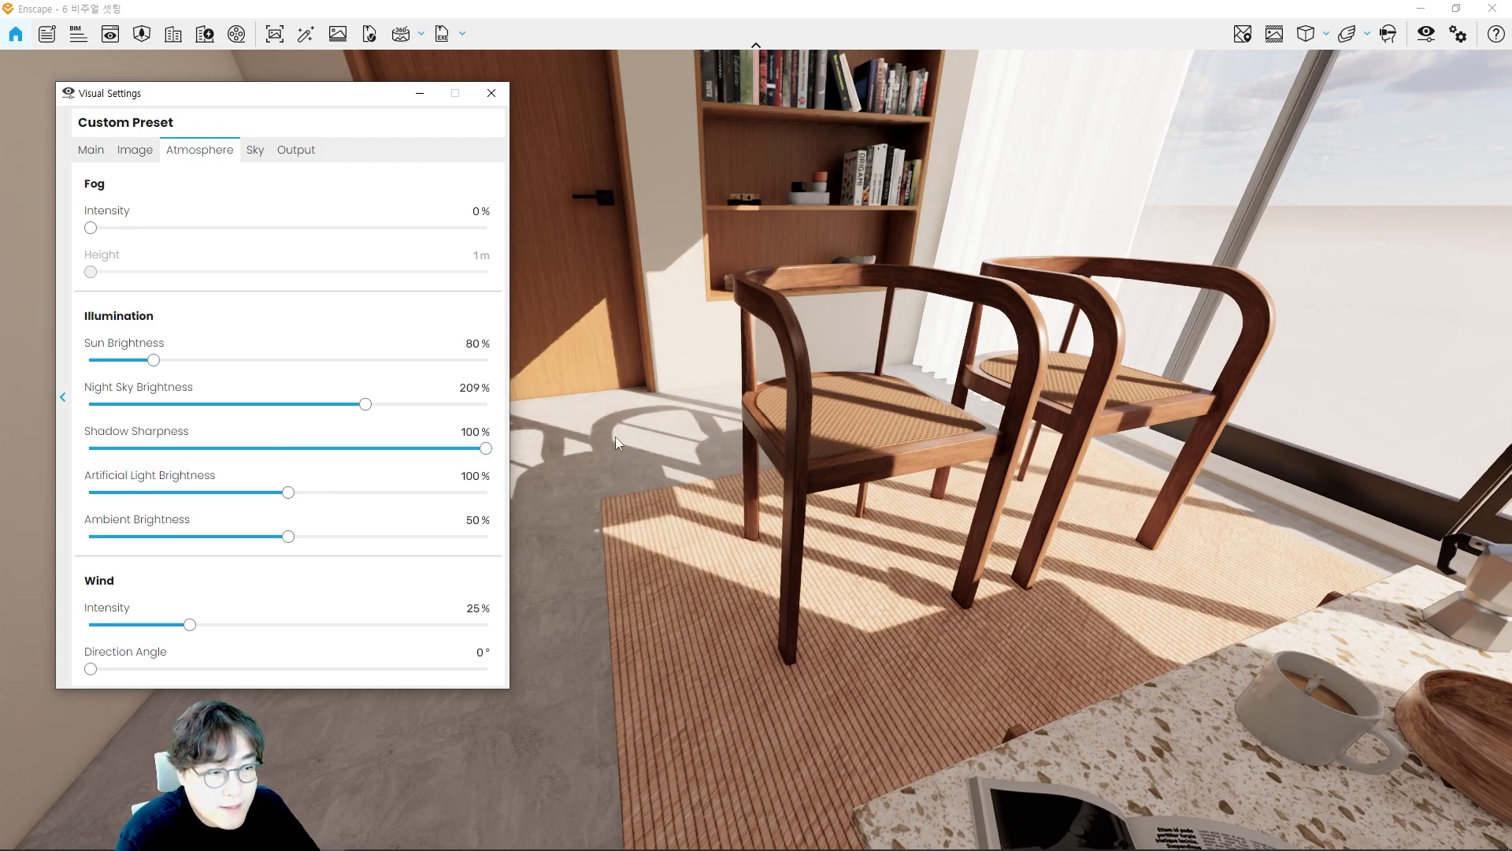
drag(486, 448, 98, 448)
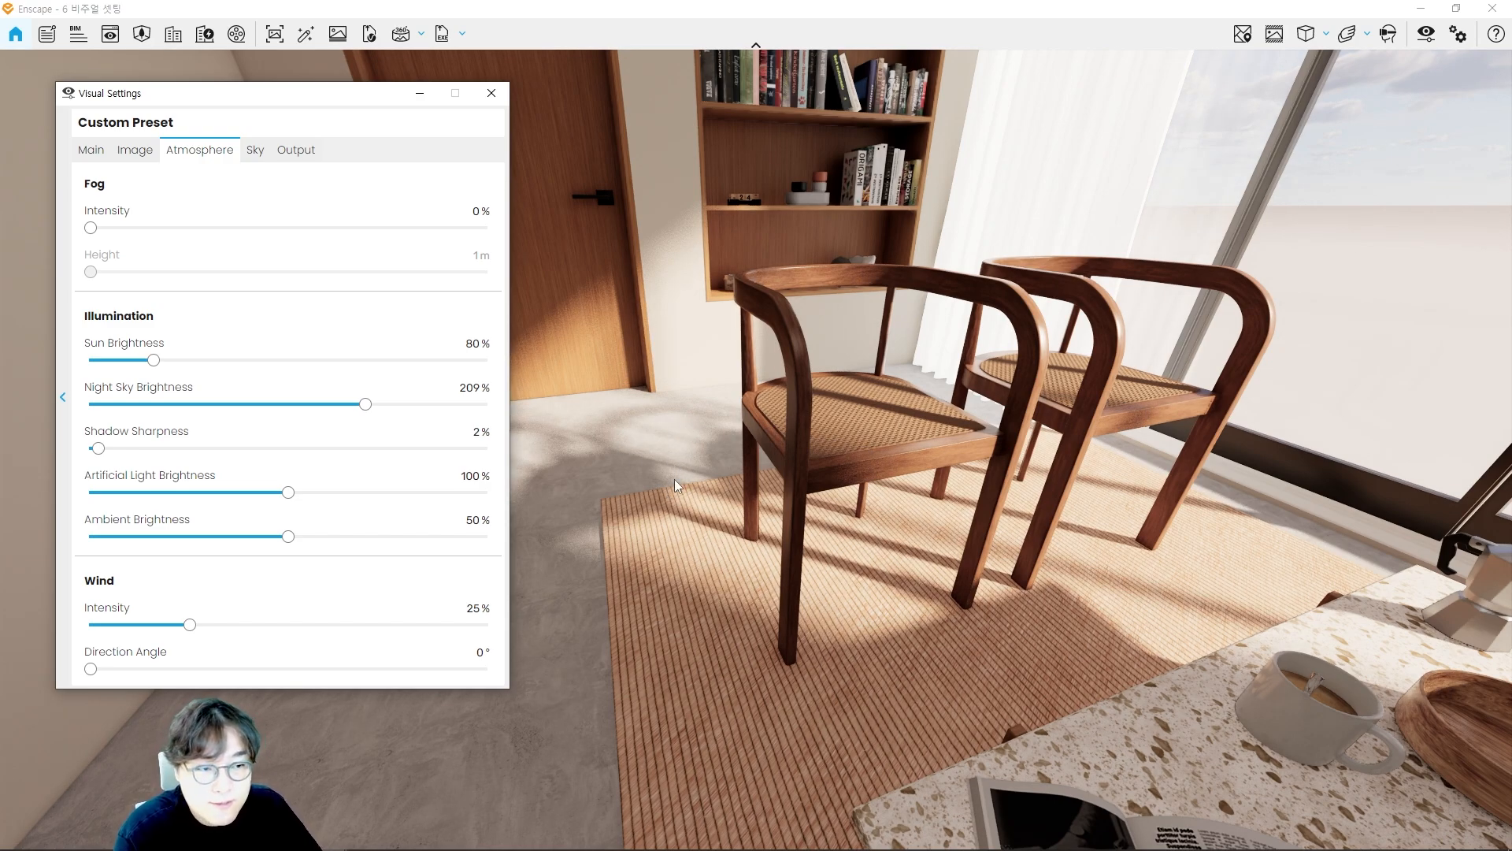
click(435, 434)
Step: Frame the seating area with the sofa and pendant lamp and set Artificial Light Brightness to 200%
key(s)
key(q)
key(s)
key(e)
key(d)
drag(799, 558, 799, 480)
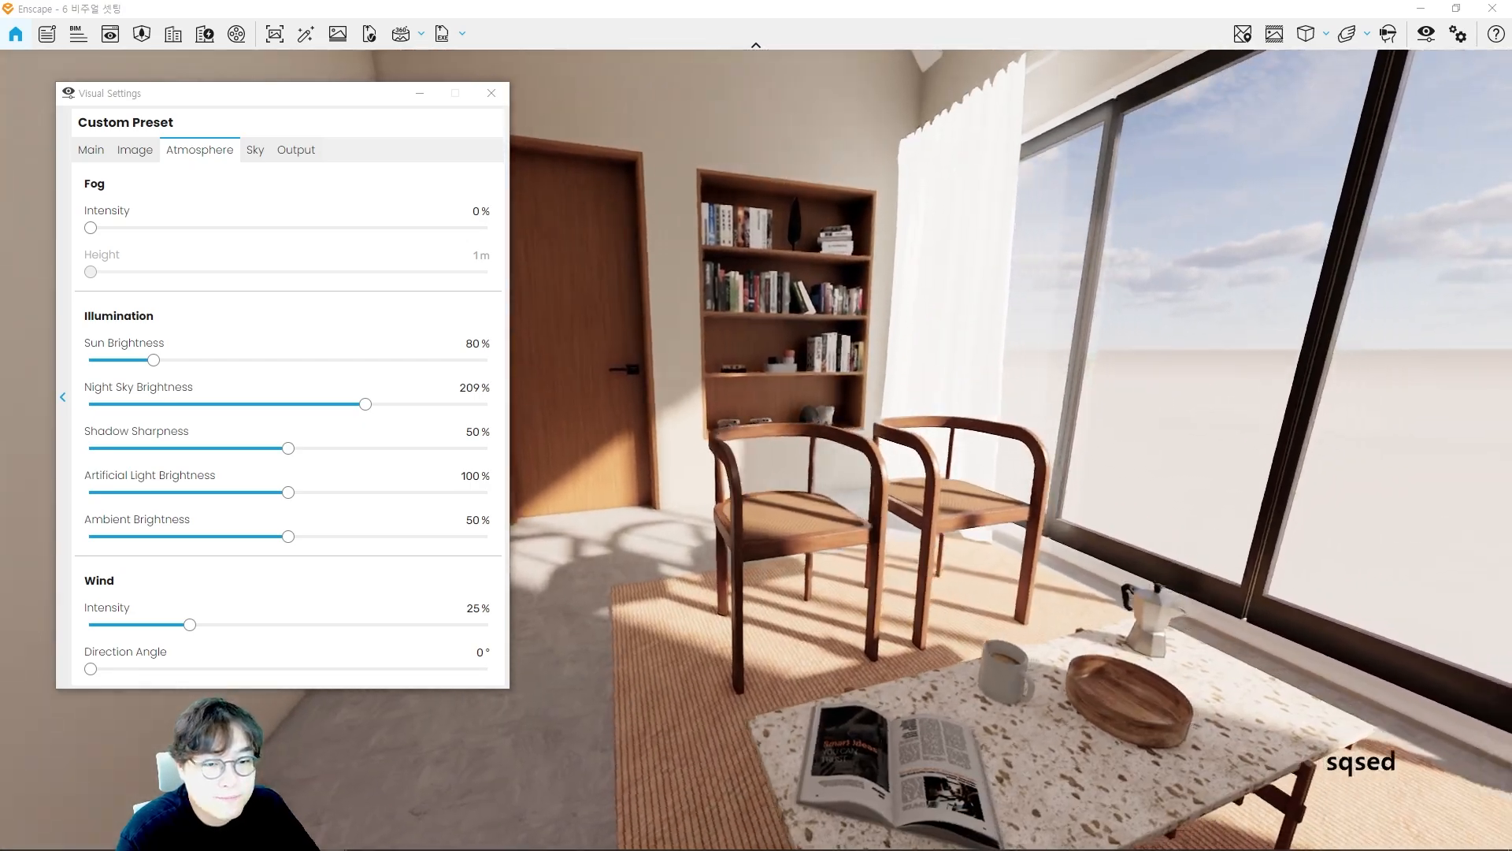
key(s)
key(s)
key(s)
key(s)
key(s)
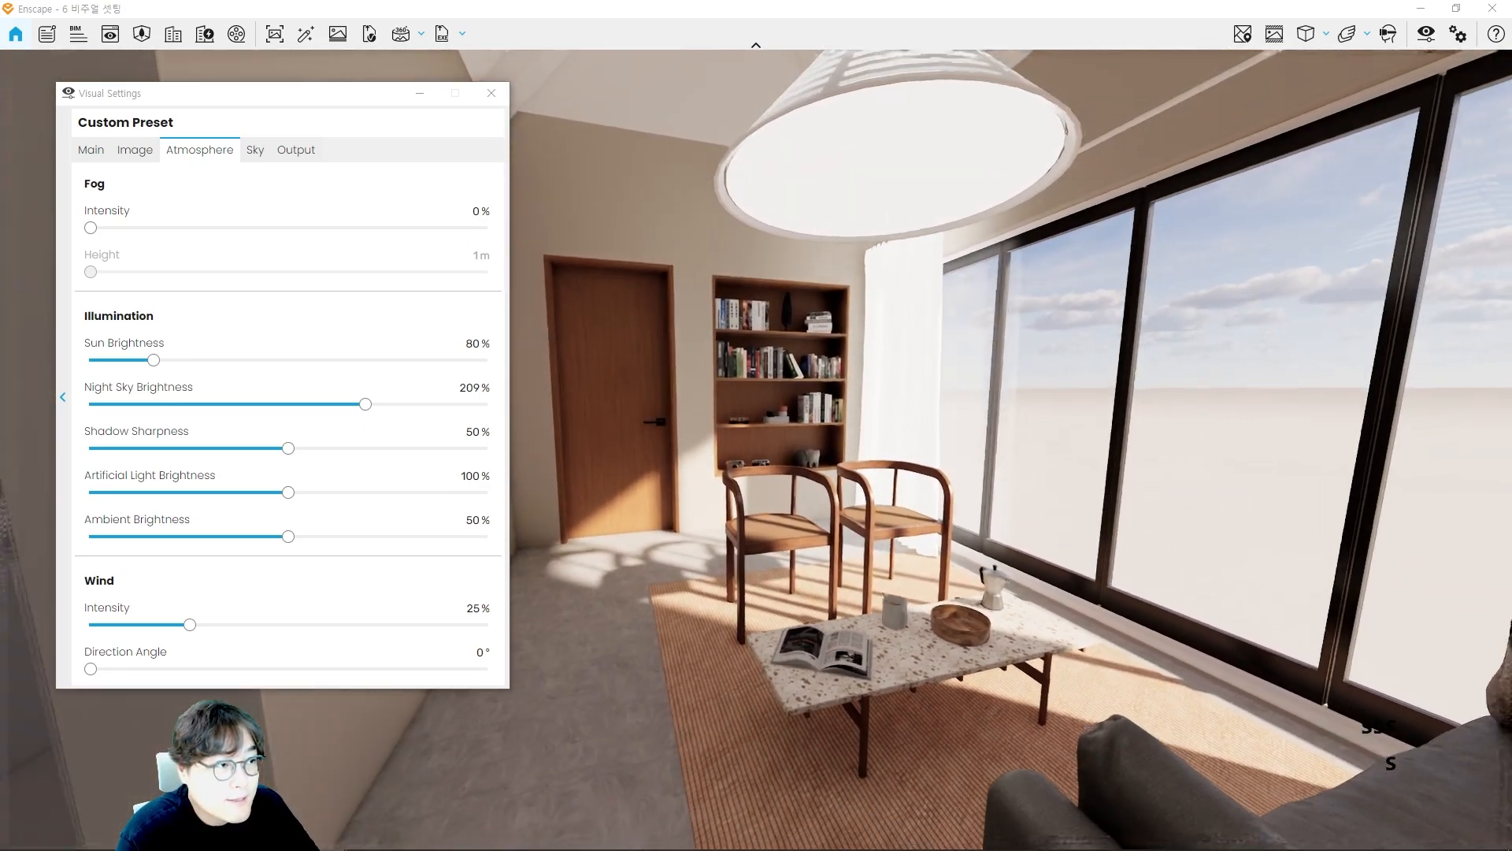
key(d)
key(w)
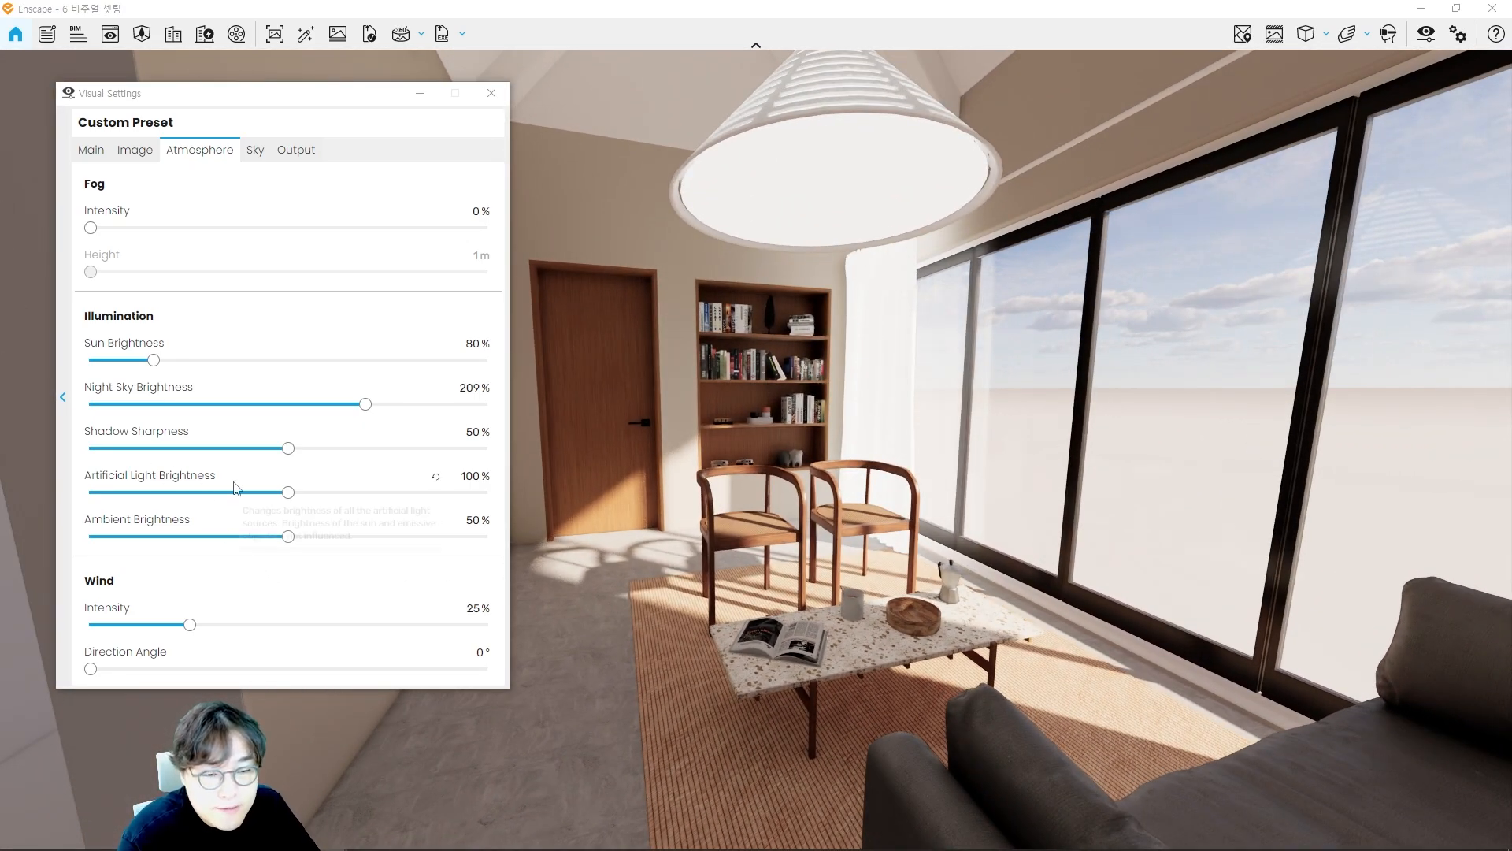
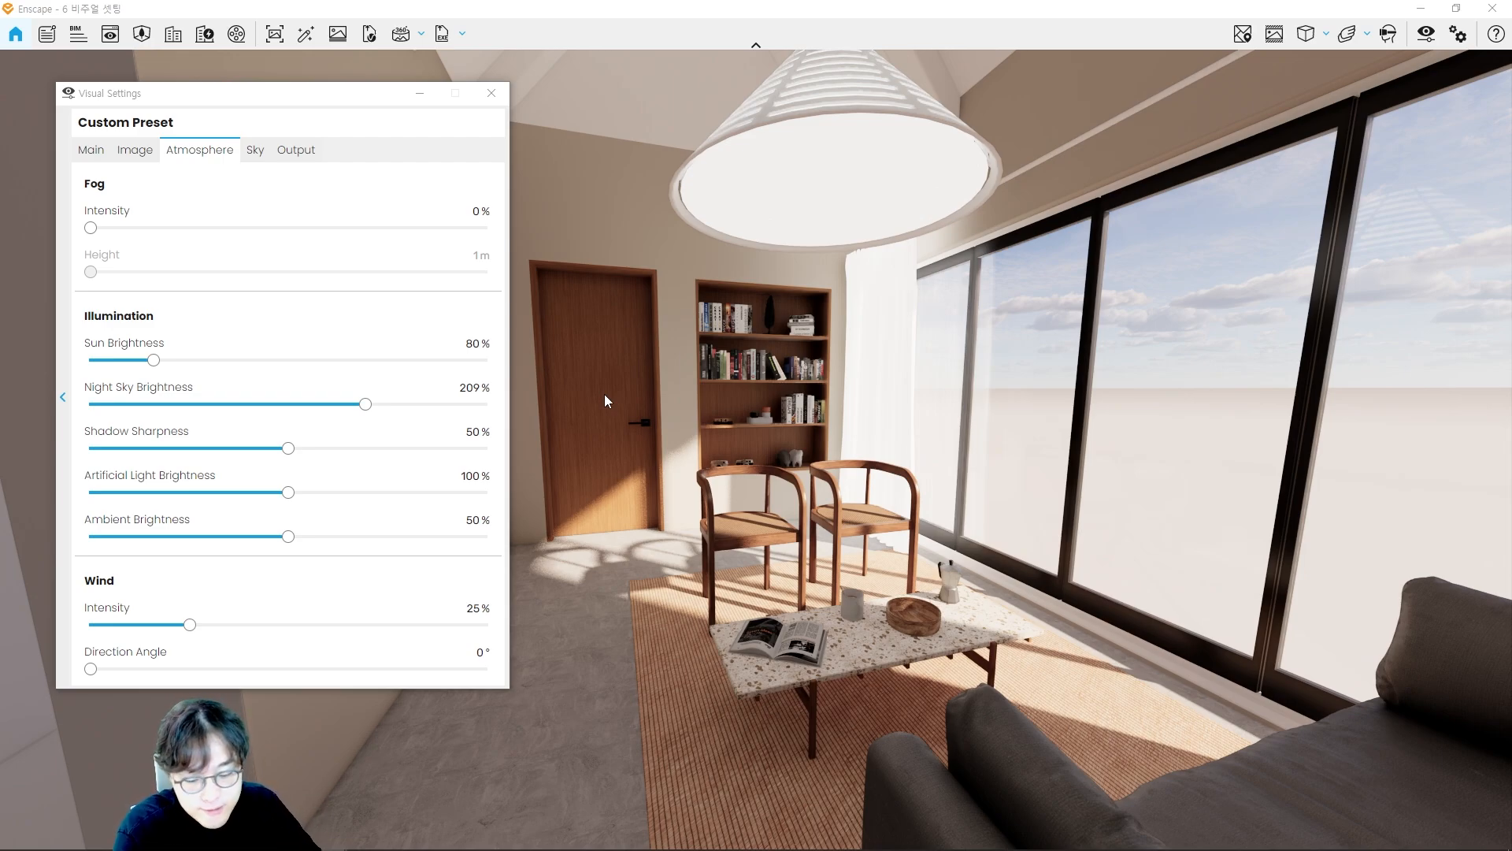
mouse_move(111, 484)
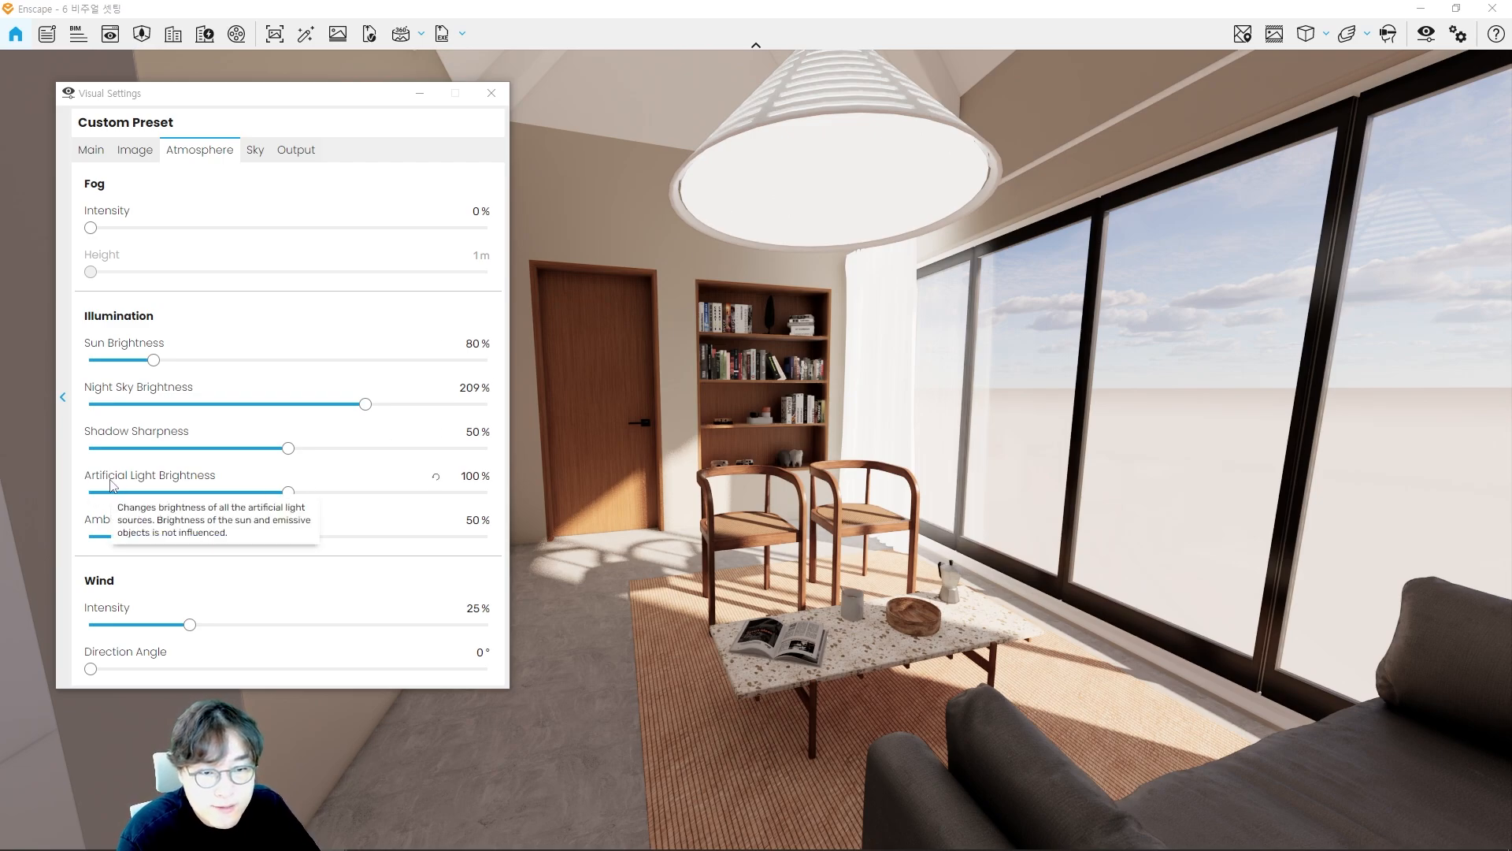
drag(287, 493, 492, 493)
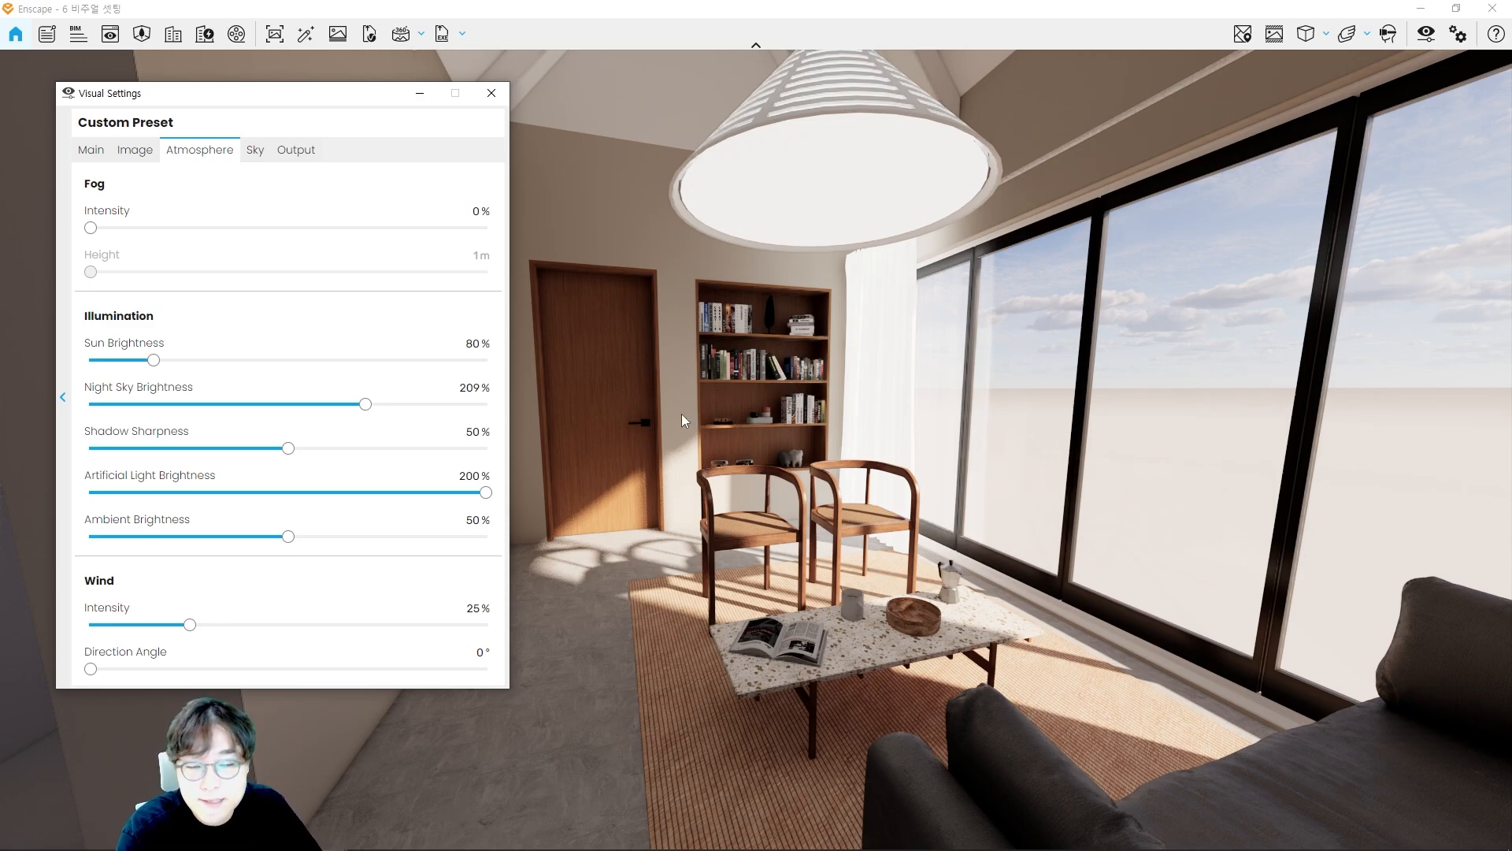
Step: Examine the pendant lamp and the room's lighting from nearer, farther and higher viewpoints
drag(682, 421, 564, 425)
key(w)
key(w)
key(e)
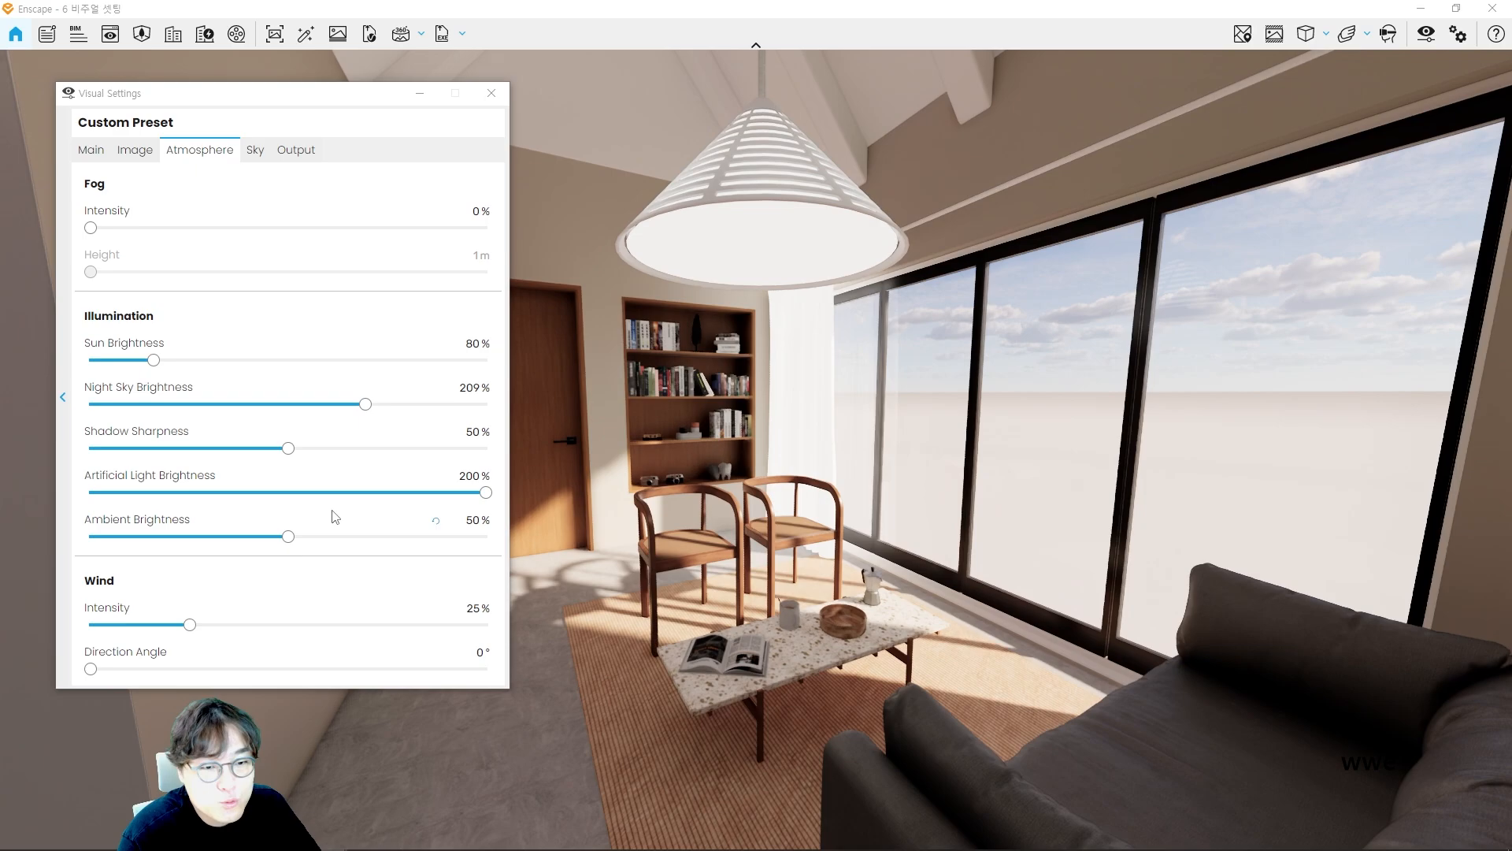
mouse_move(156, 482)
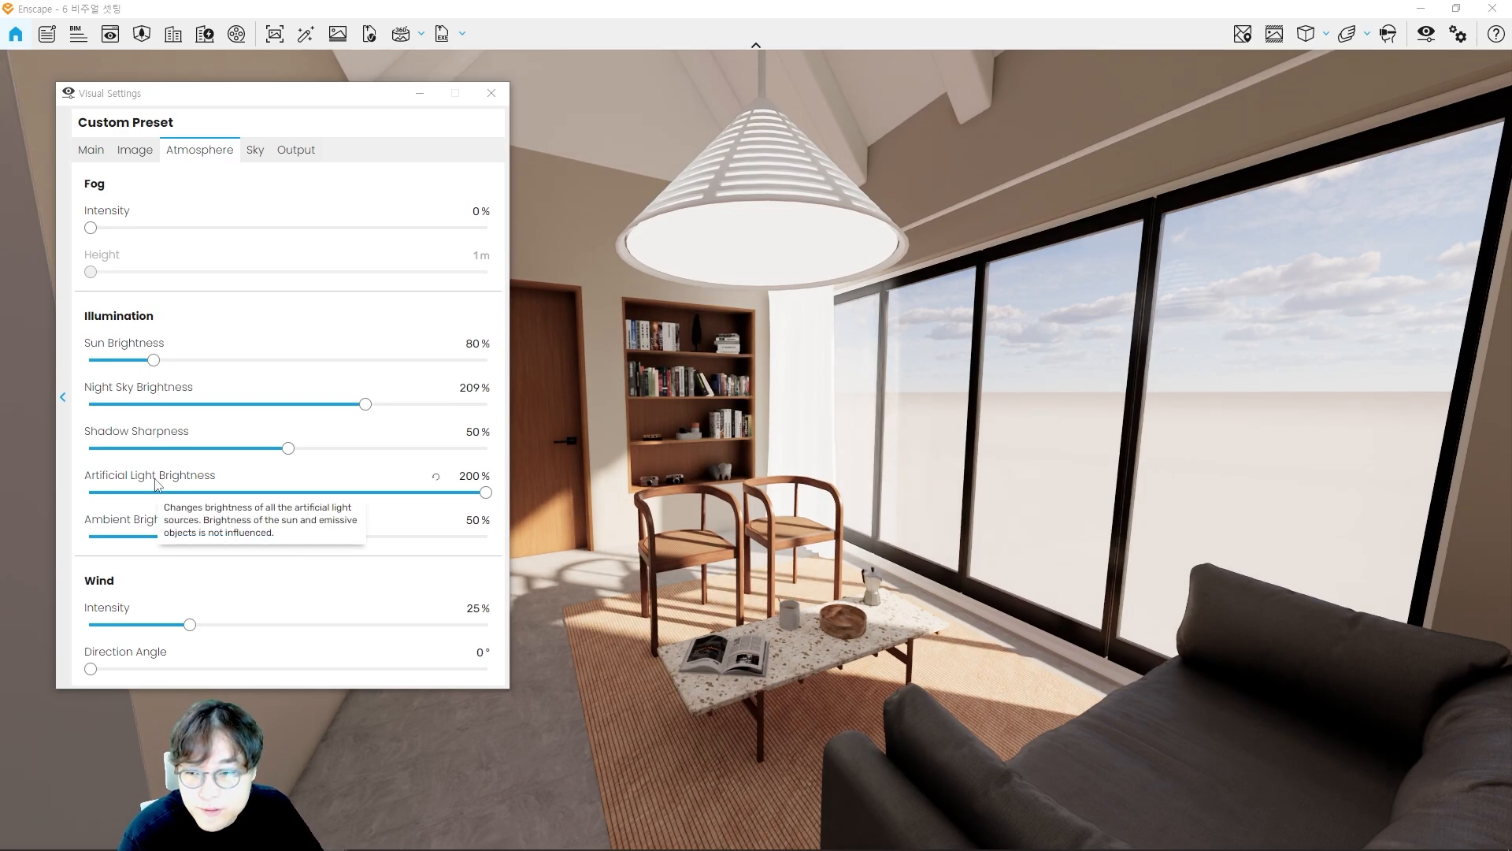
key(s)
key(s)
key(e)
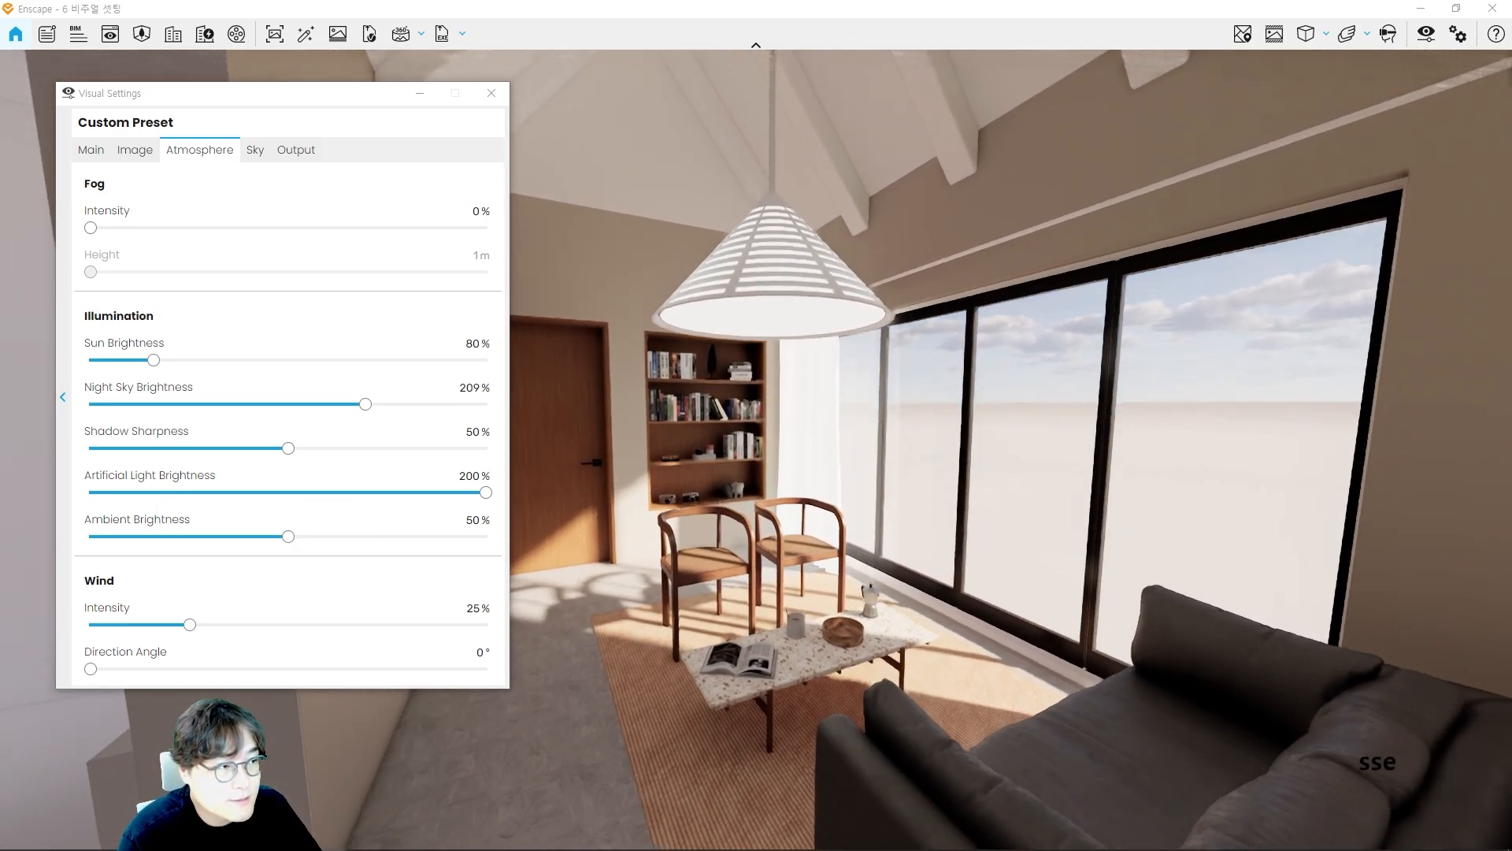
key(w)
key(q)
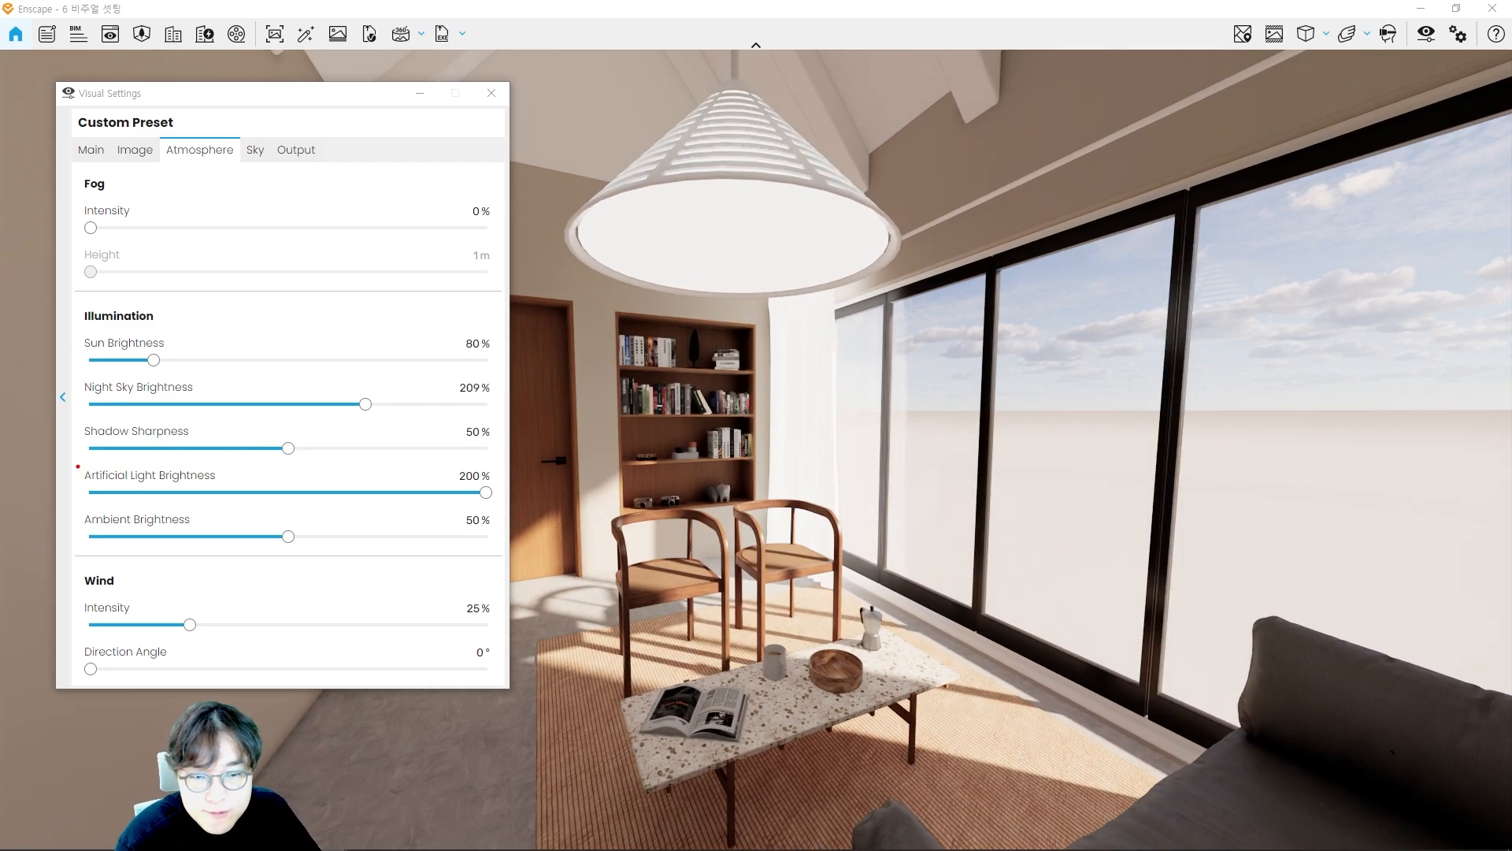
Step: Reset Artificial Light Brightness to 100%
mouse_move(78, 466)
ctrl+mouse_down()
mouse_move(288, 498)
mouse_move(522, 500)
ctrl+mouse_up()
key(Escape)
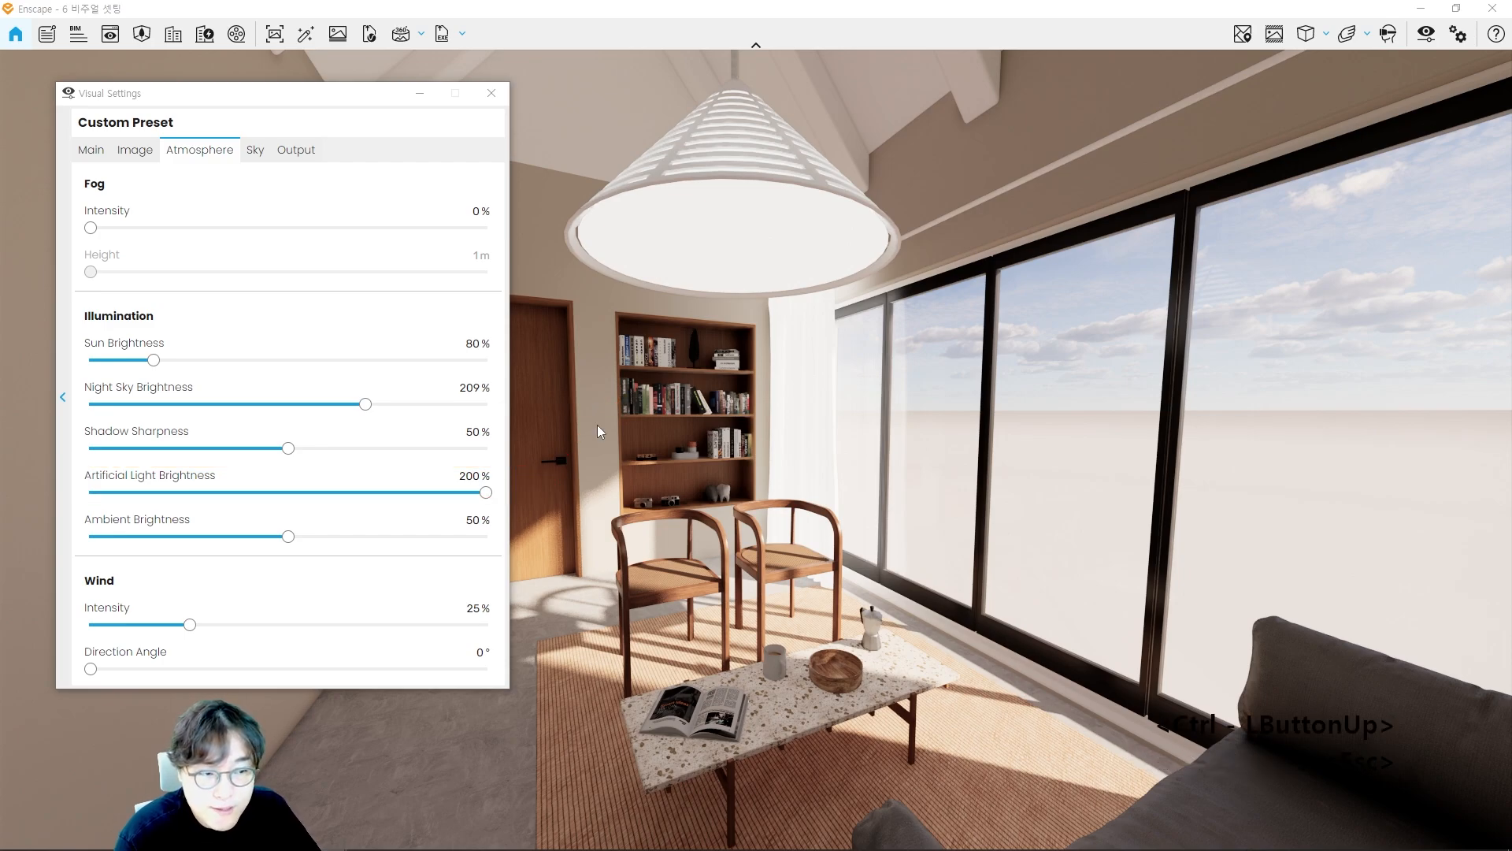
click(434, 477)
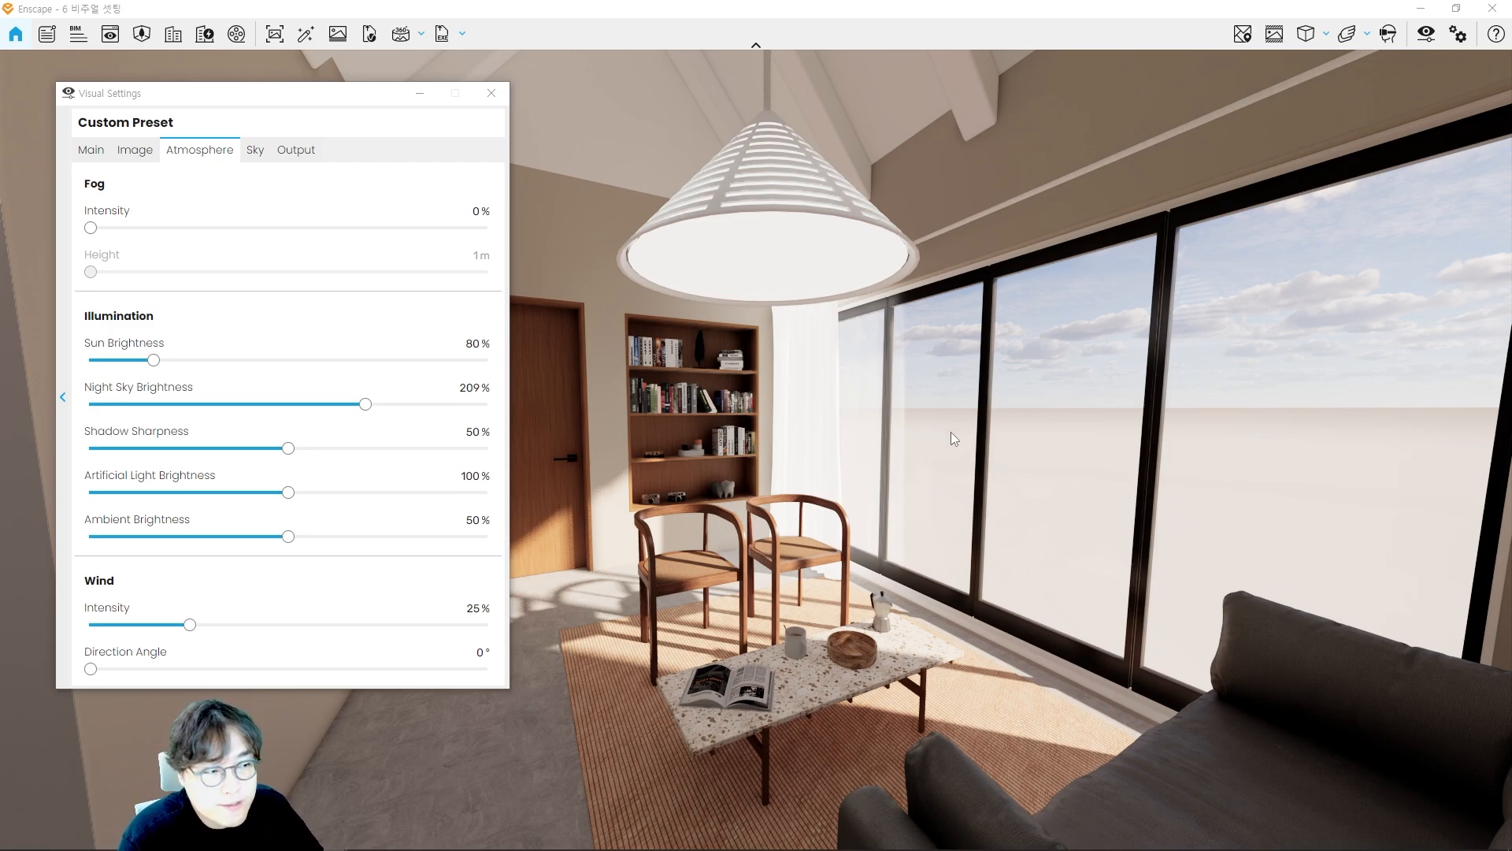
Step: Frame the sofa, chairs, door and pendant lamp, and compare the room with Ambient Brightness at 100% and 50%
drag(772, 517, 807, 497)
key(d)
key(a)
key(s)
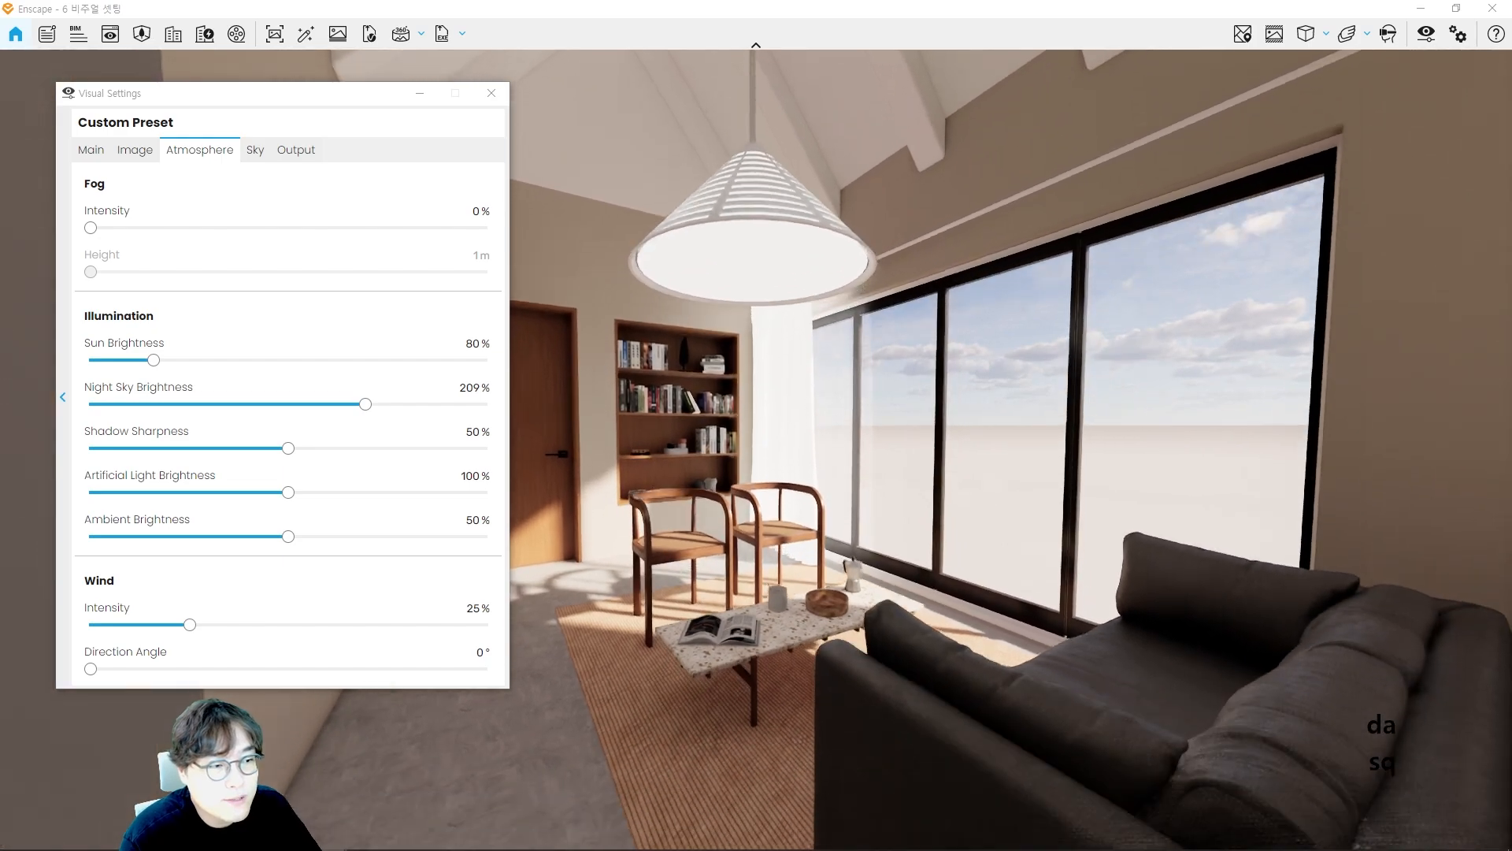
key(q)
key(s)
key(d)
key(w)
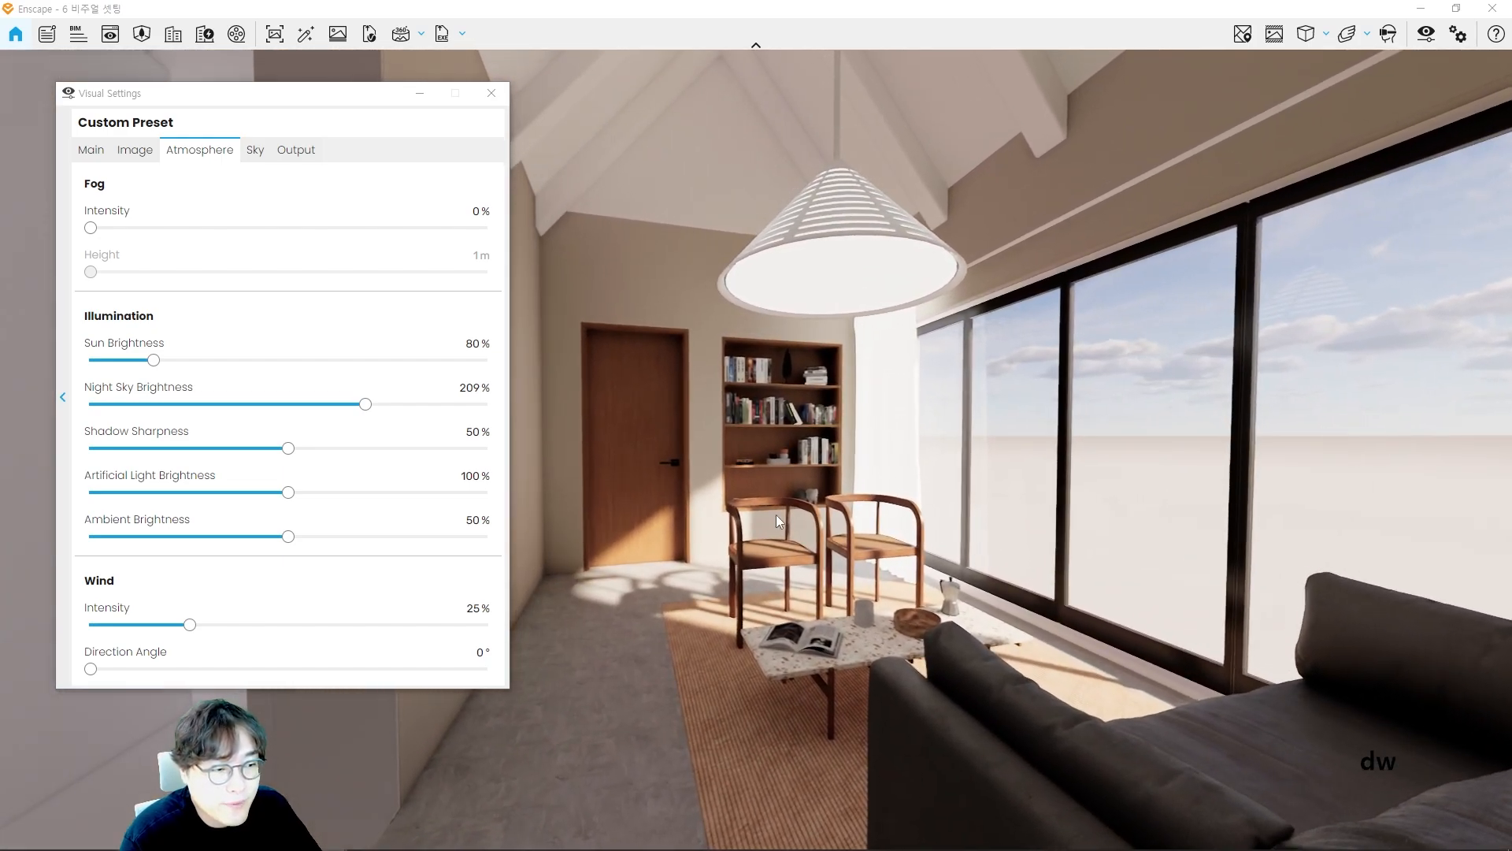
drag(294, 540, 876, 556)
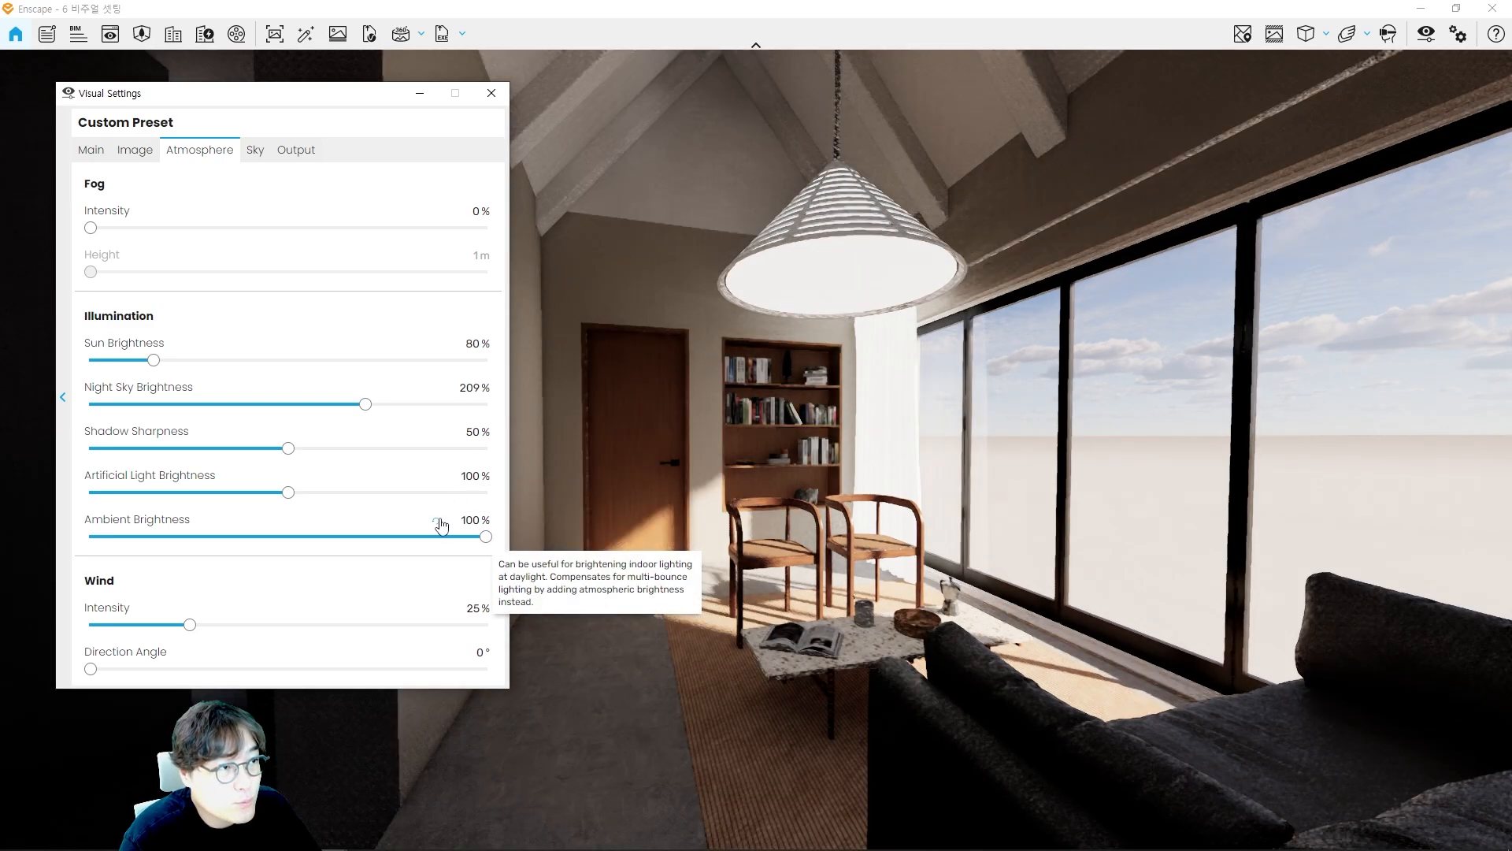
click(439, 523)
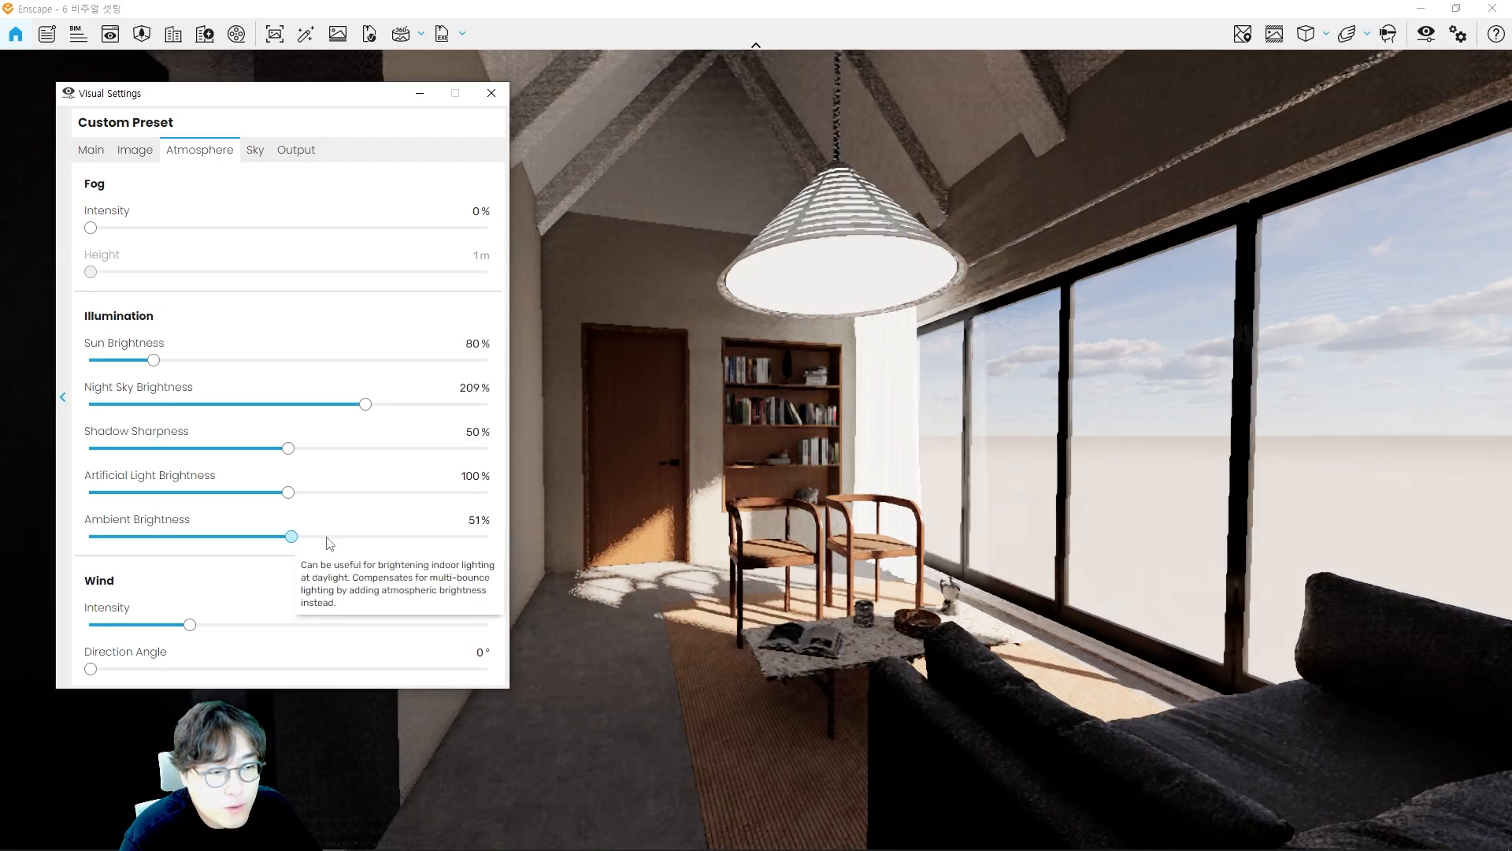
drag(288, 536, 737, 536)
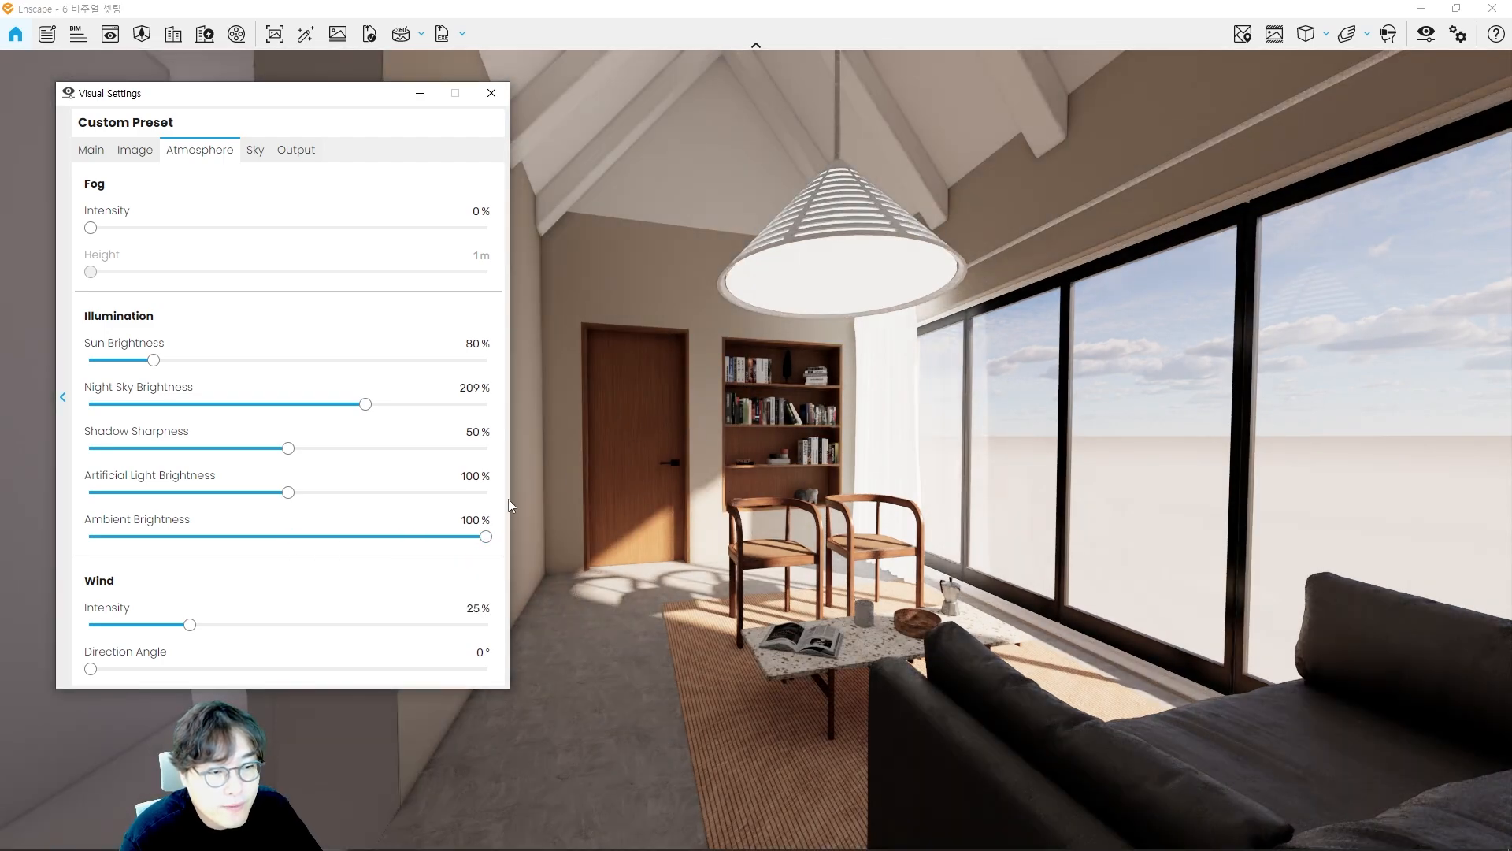
click(439, 520)
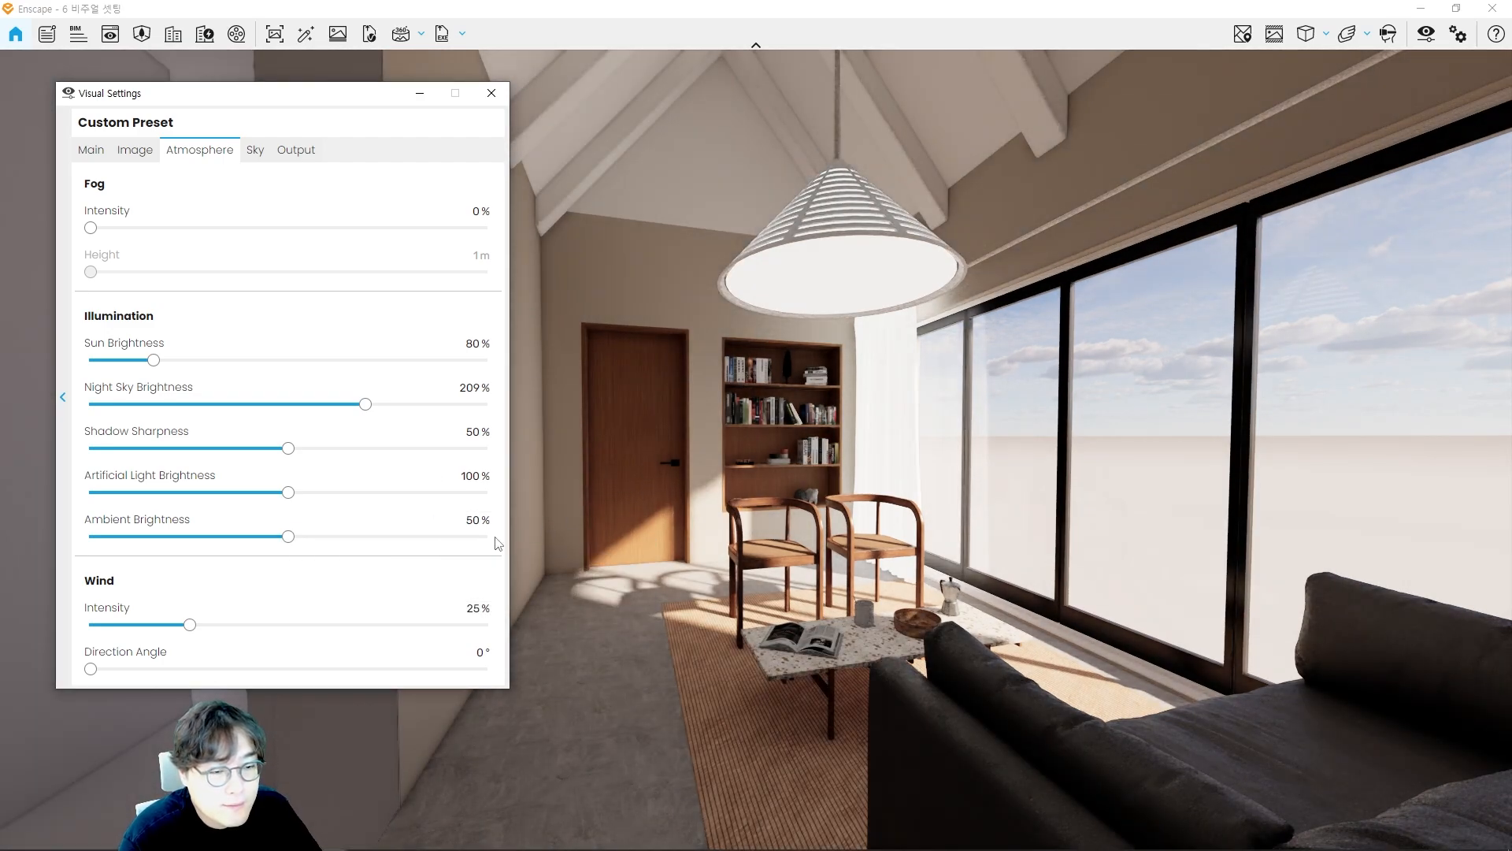
Step: Try Ambient Brightness at 100% and 0% in the same room view, and reset it to 50%
drag(288, 536, 649, 520)
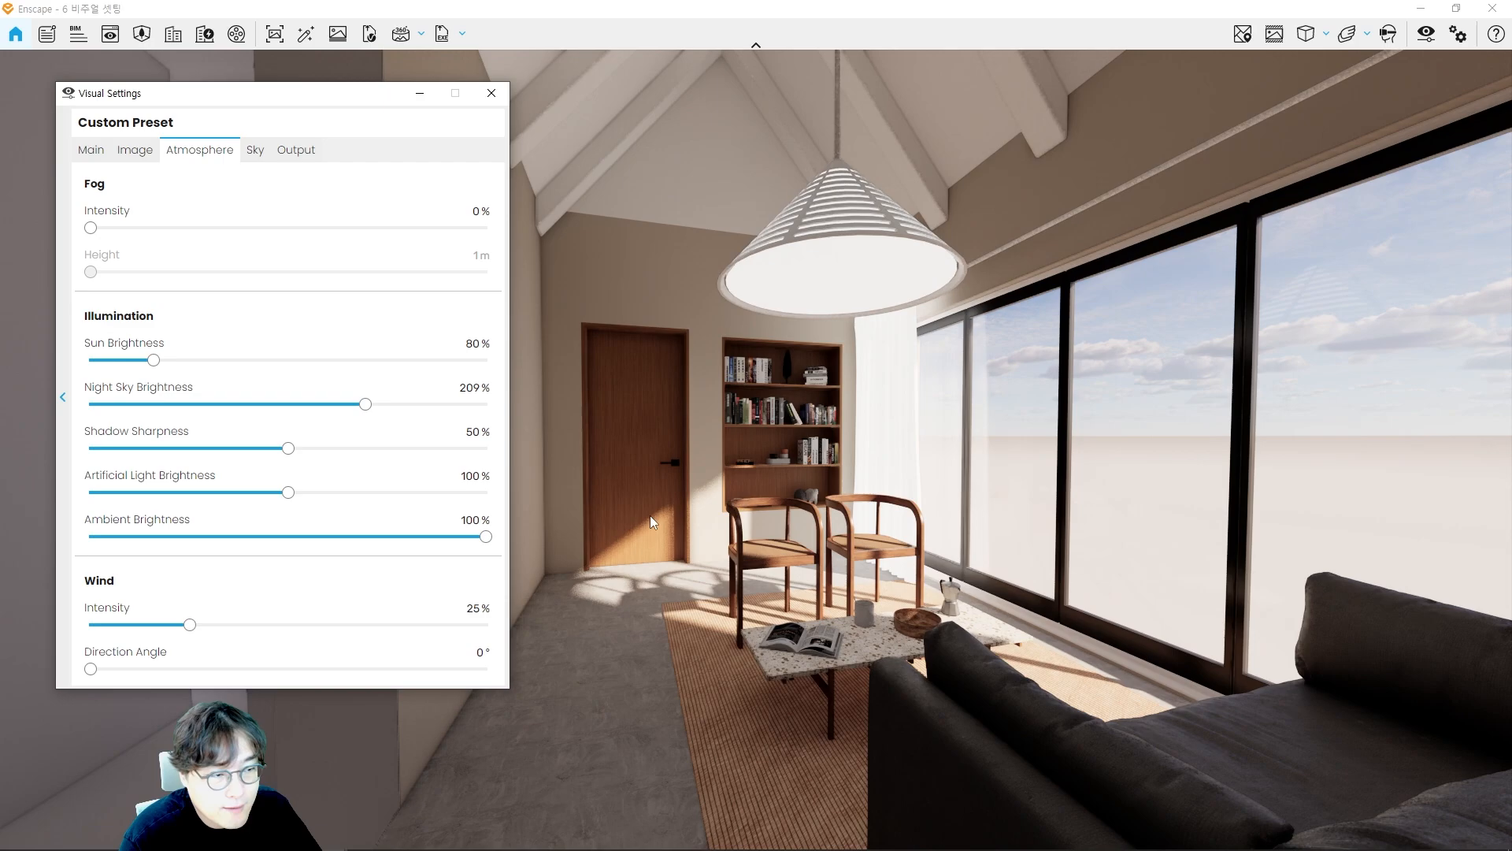
drag(486, 537, 92, 538)
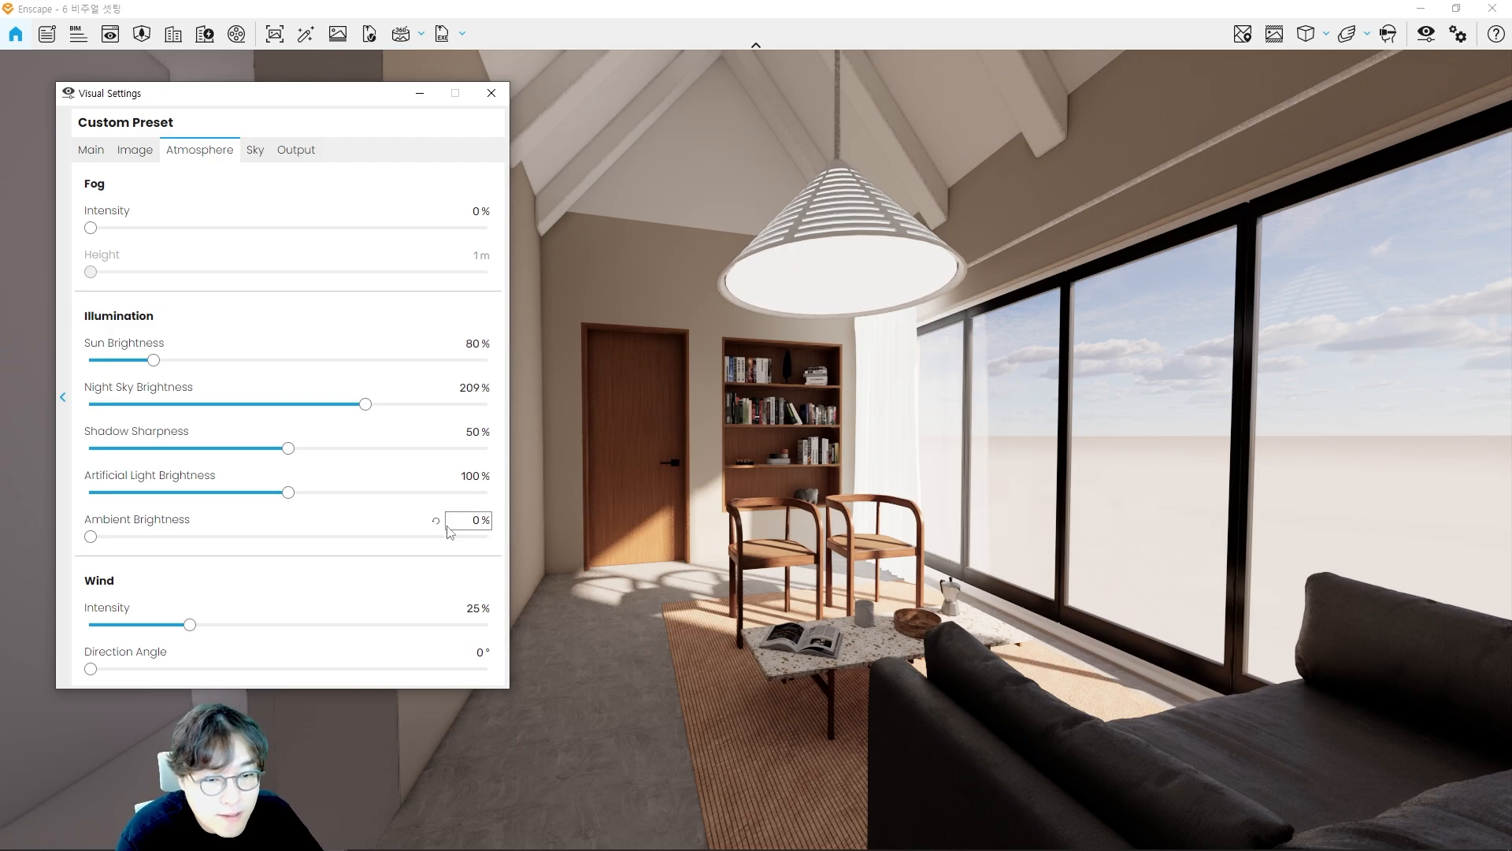
mouse_move(155, 531)
mouse_move(157, 512)
mouse_down()
mouse_move(109, 544)
mouse_move(166, 545)
mouse_up()
key(Escape)
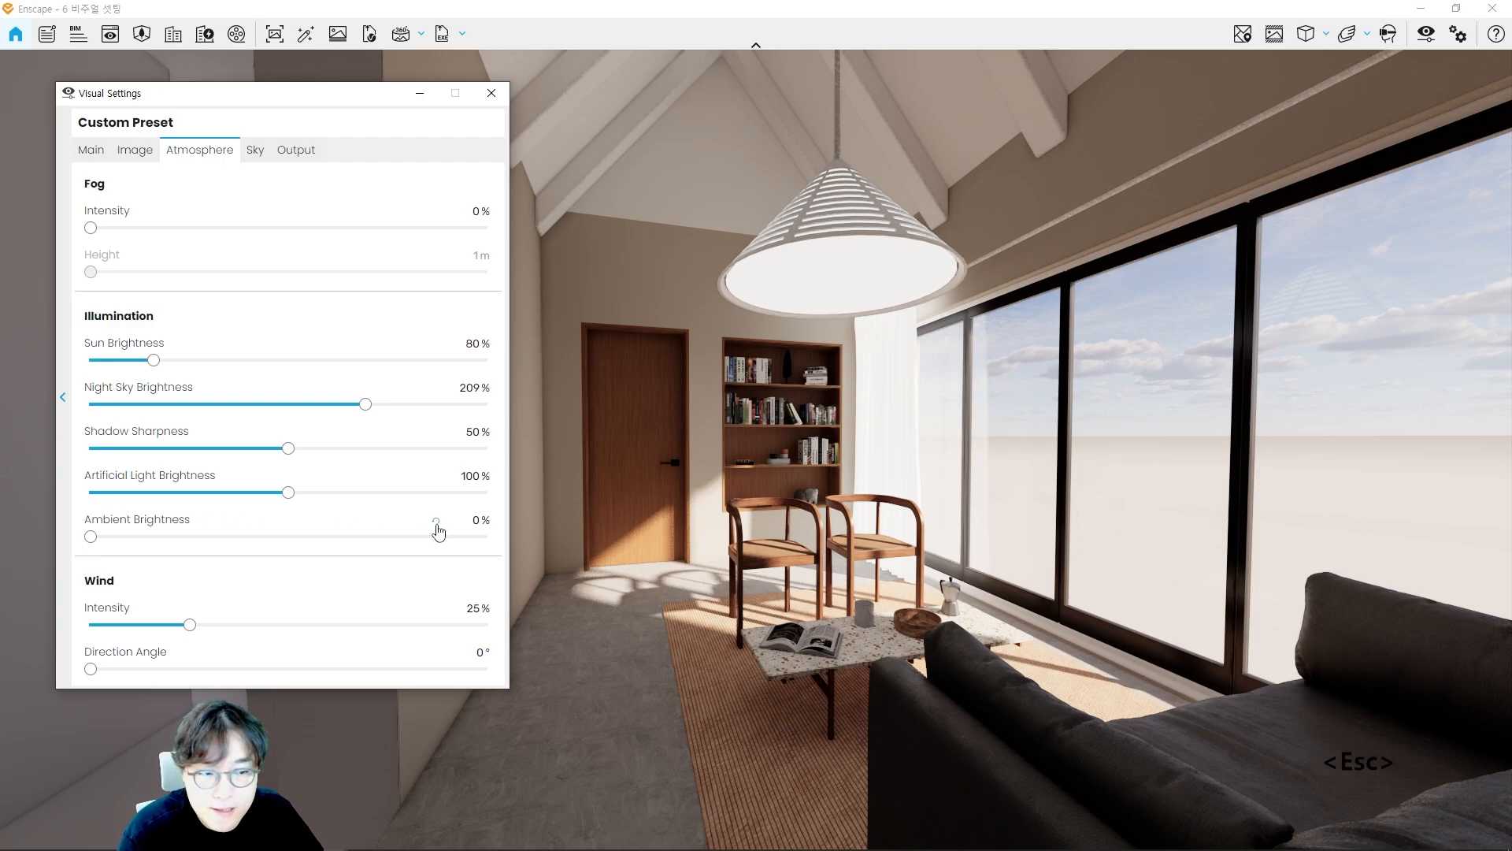
click(435, 522)
key(Escape)
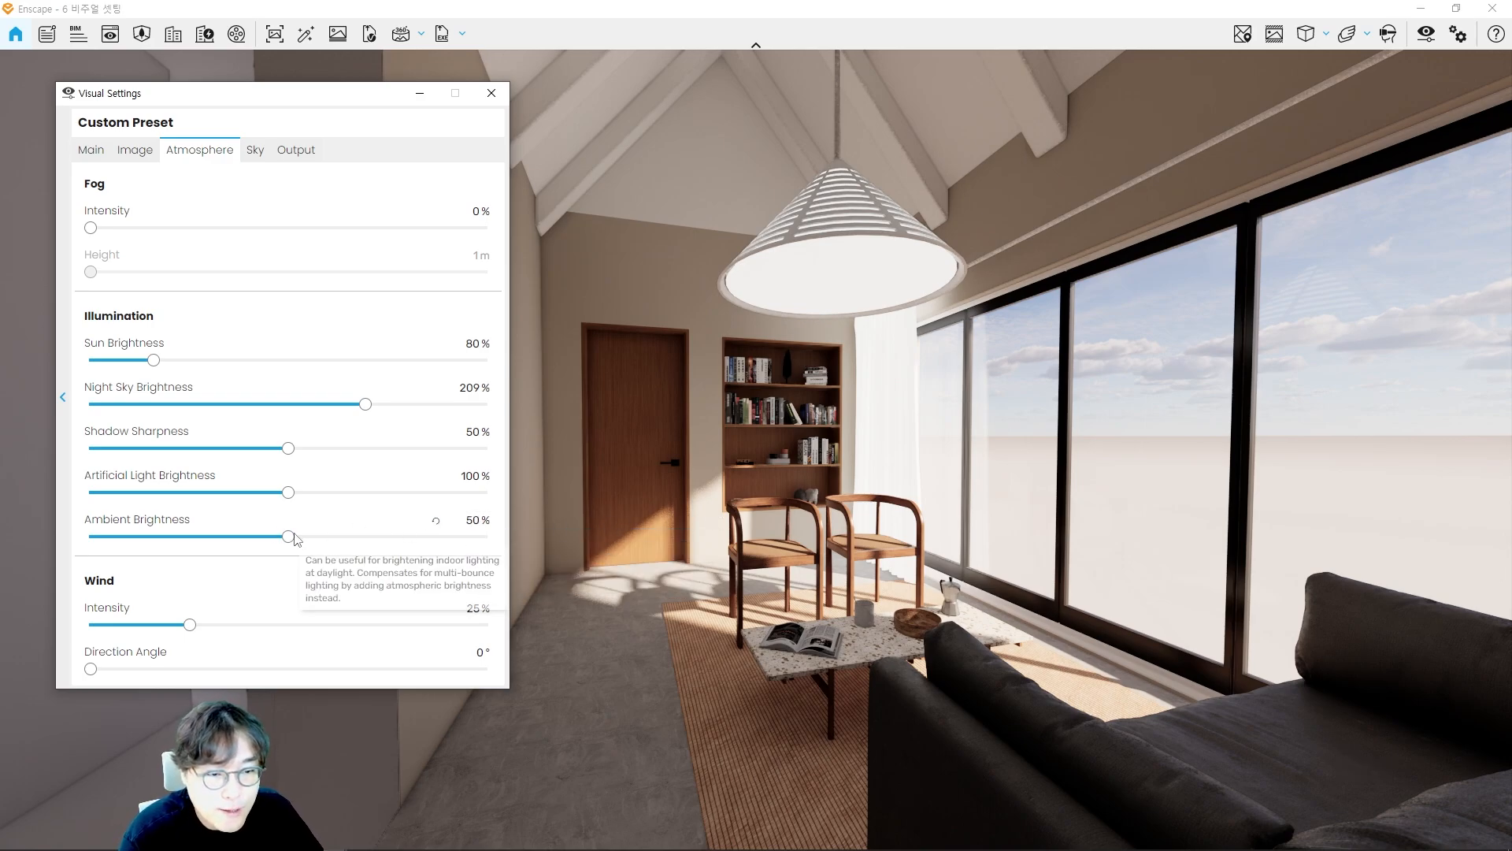
drag(296, 537, 490, 539)
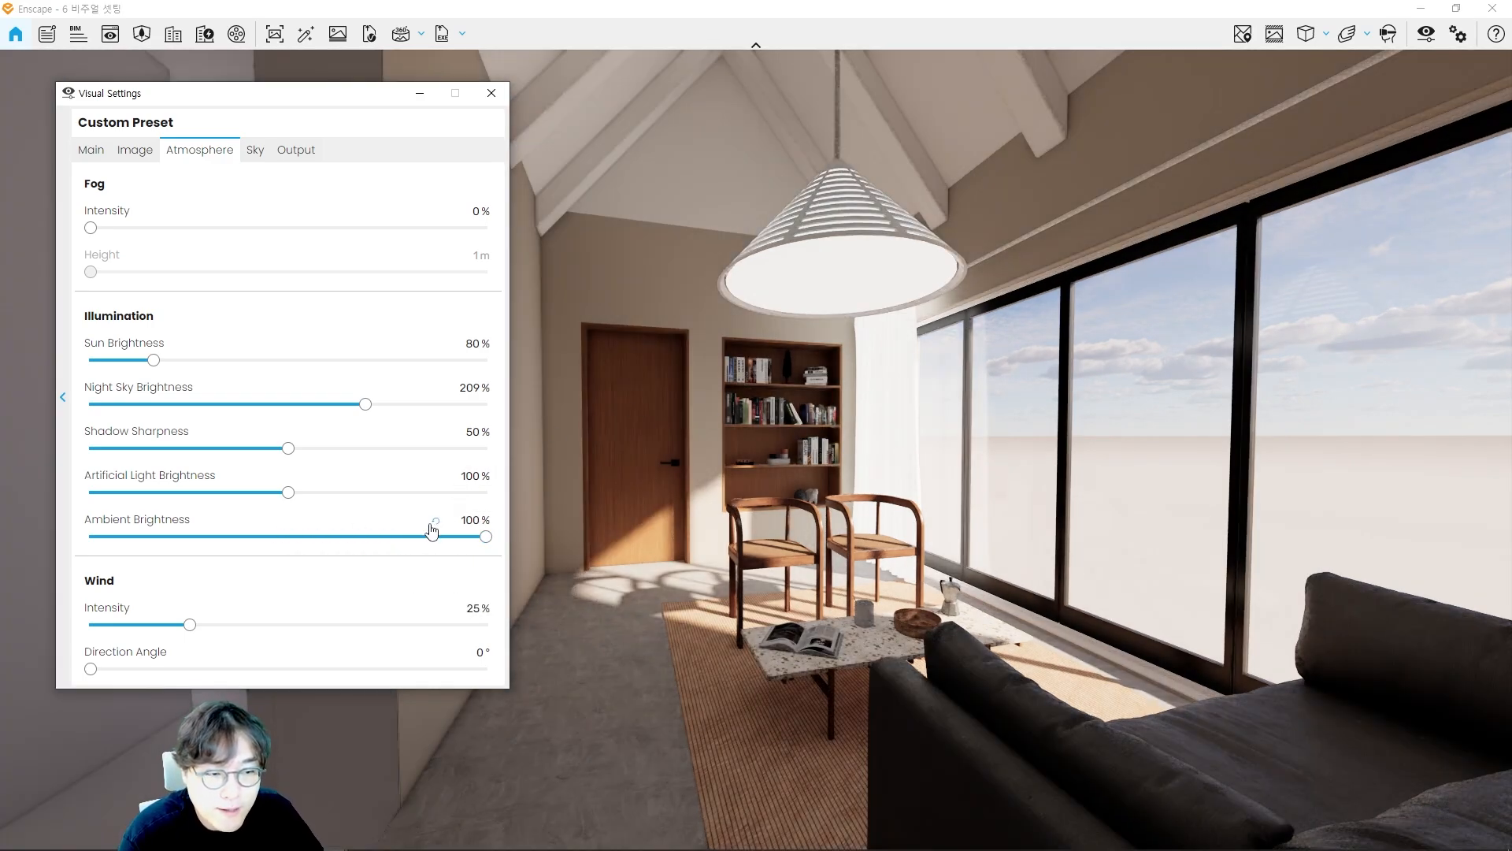
click(436, 524)
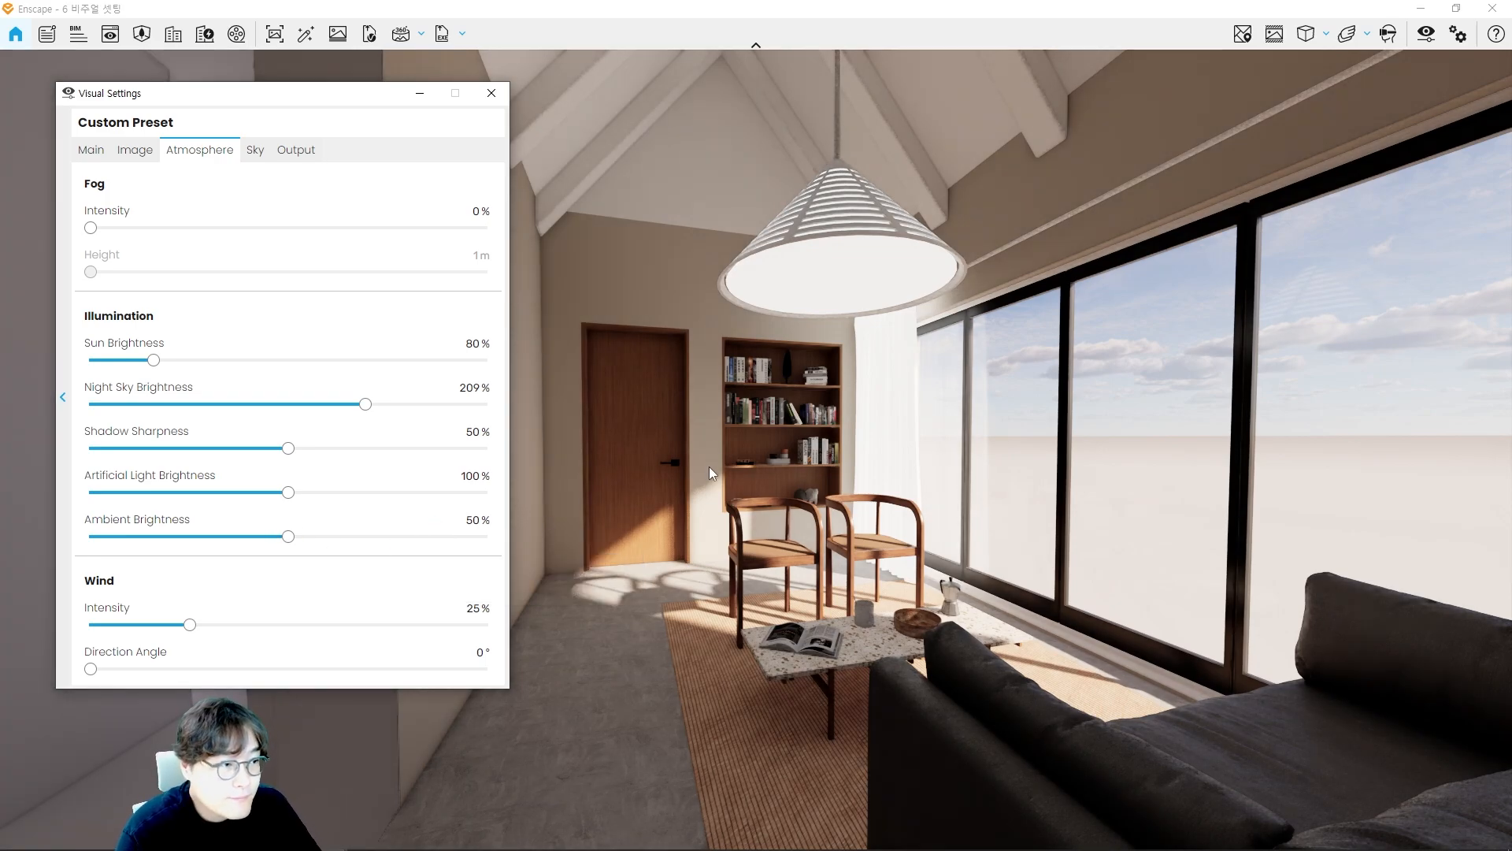
Step: Move the viewpoint from the living room out through the large windows to the house's exterior wall
key(d)
key(w)
key(a)
key(w)
key(a)
drag(708, 466, 784, 480)
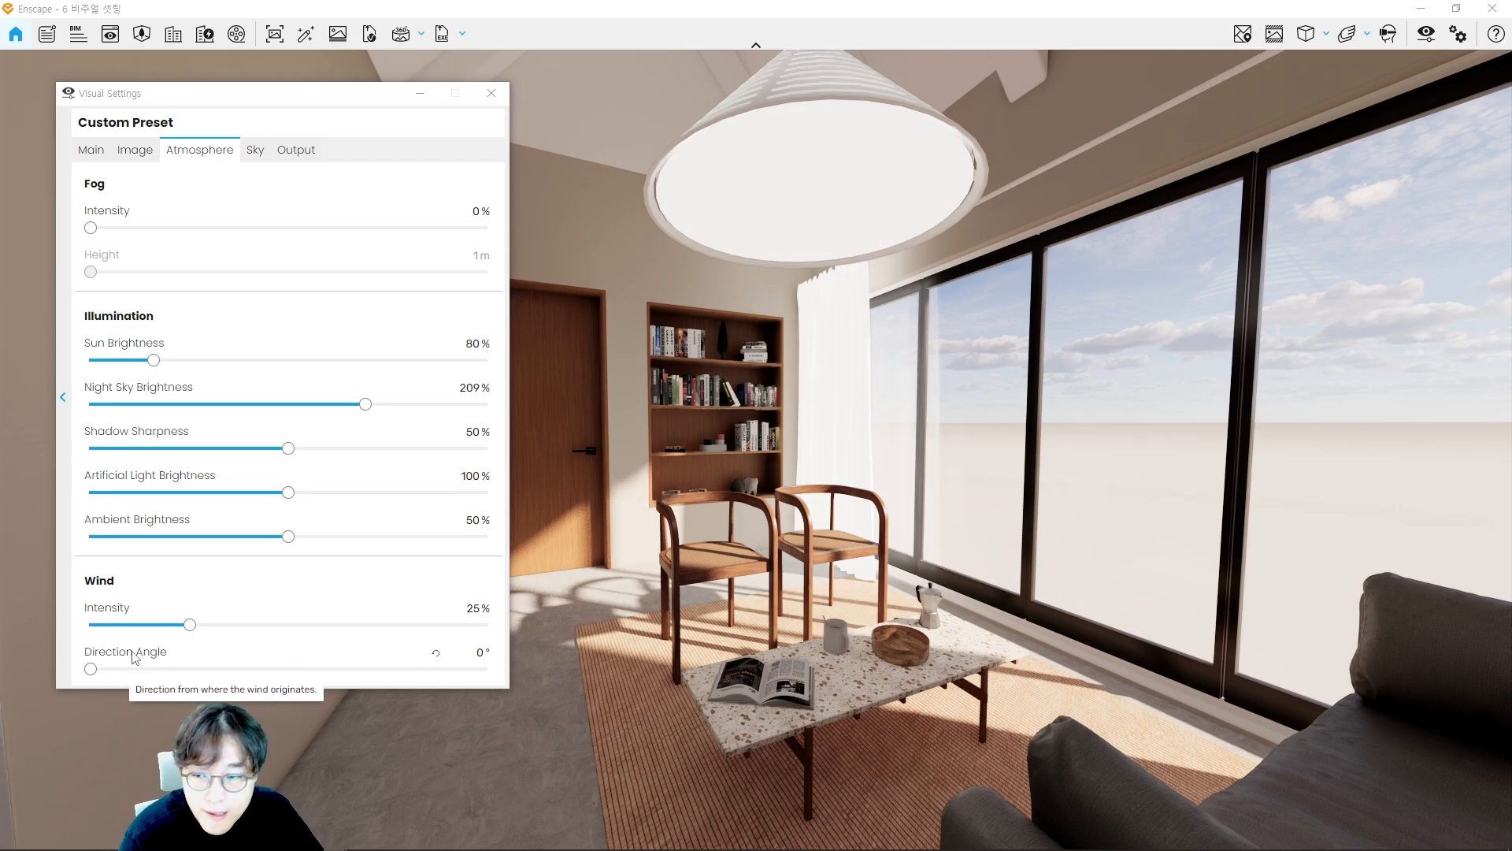
key(d)
key(w)
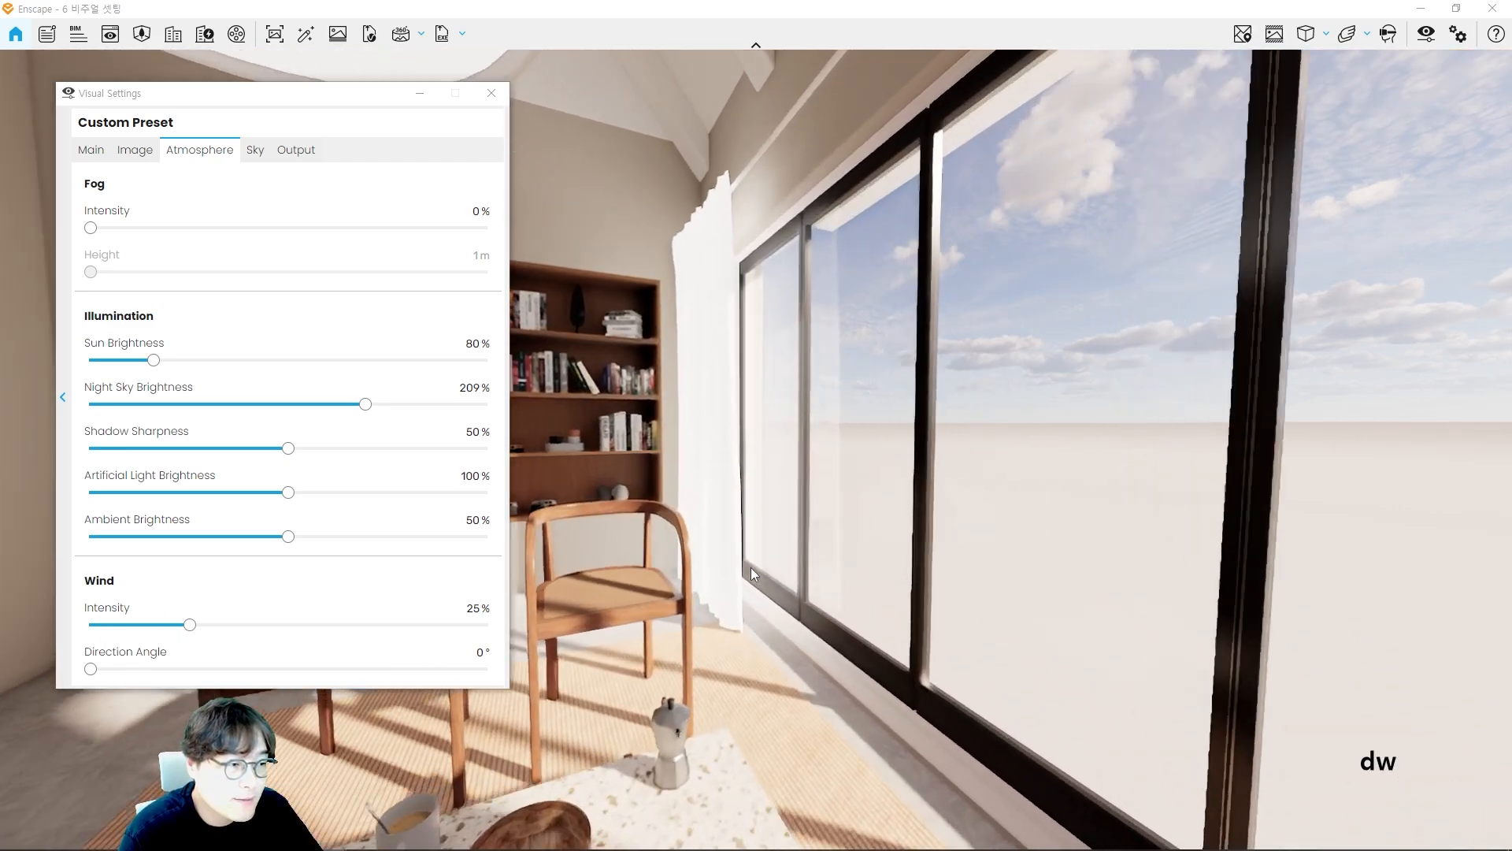
key(e)
key(d)
key(d)
key(d)
key(d)
key(w)
key(d)
key(s)
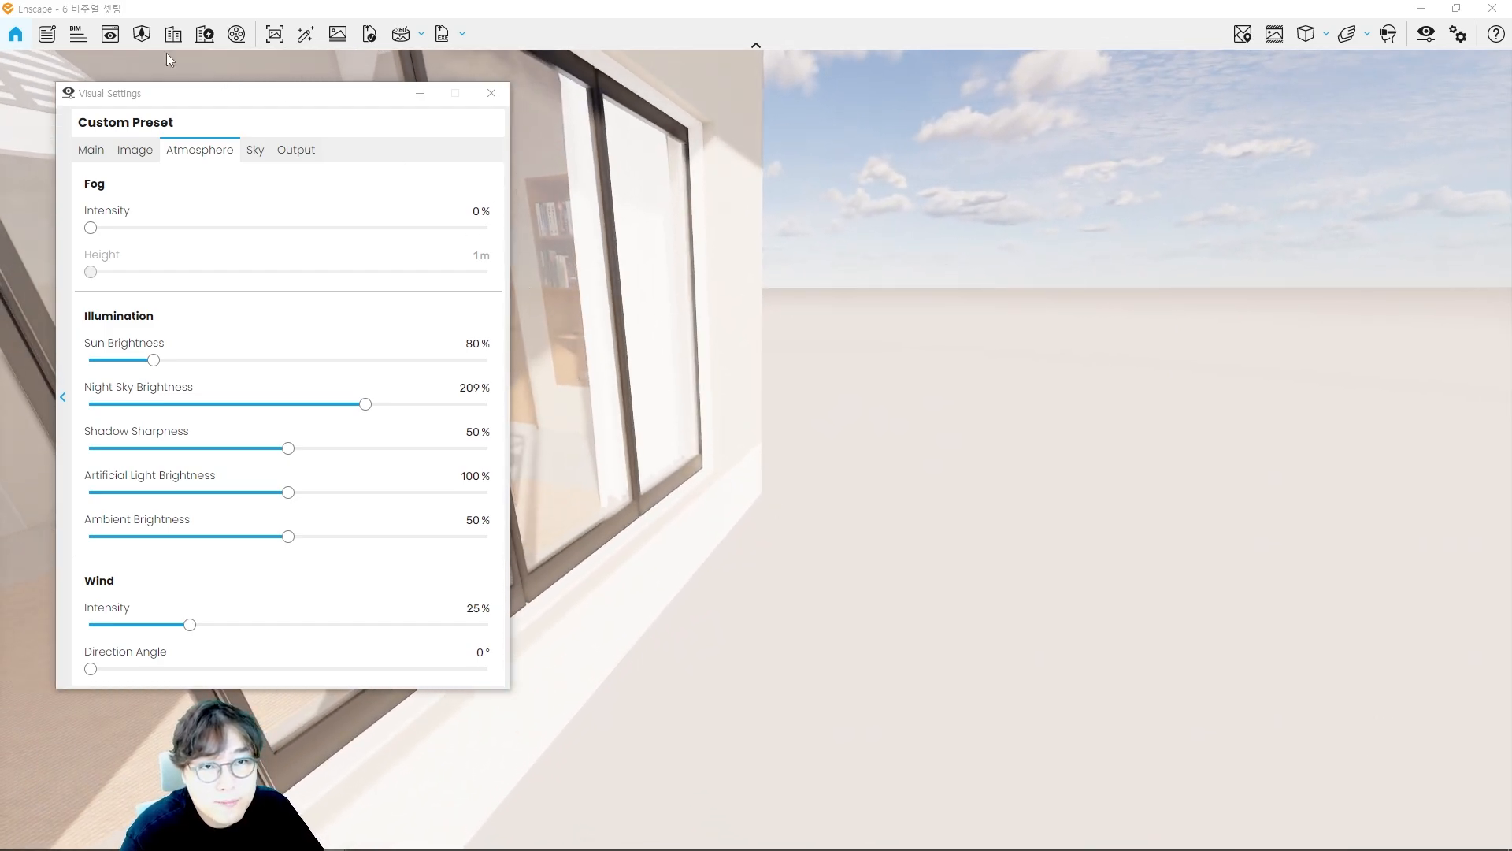
Step: Open the Asset Library, close Visual Settings, and filter the Enscape assets to the Vegetation category
click(141, 38)
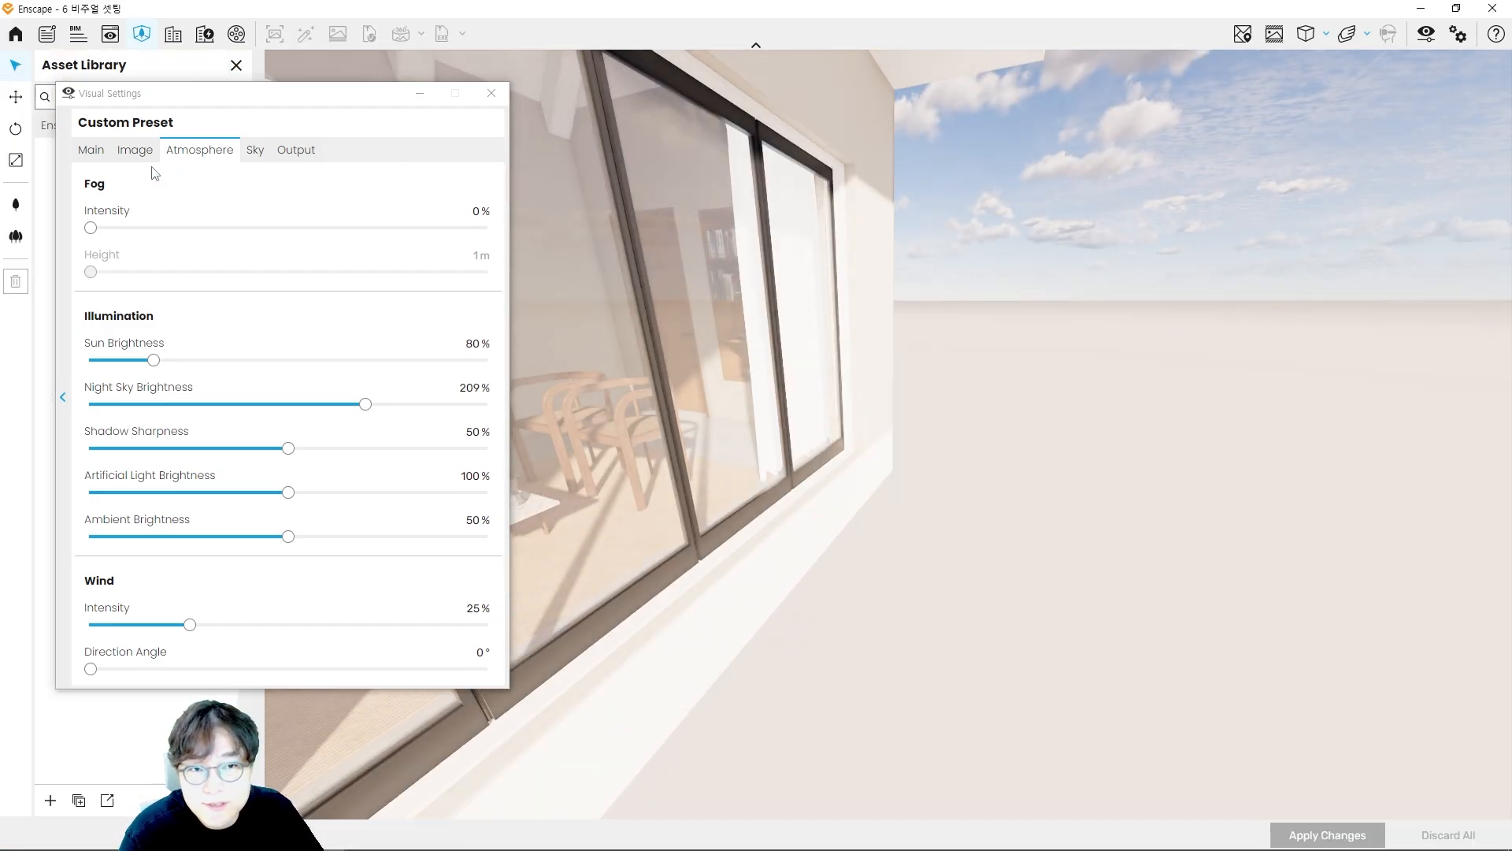
click(490, 93)
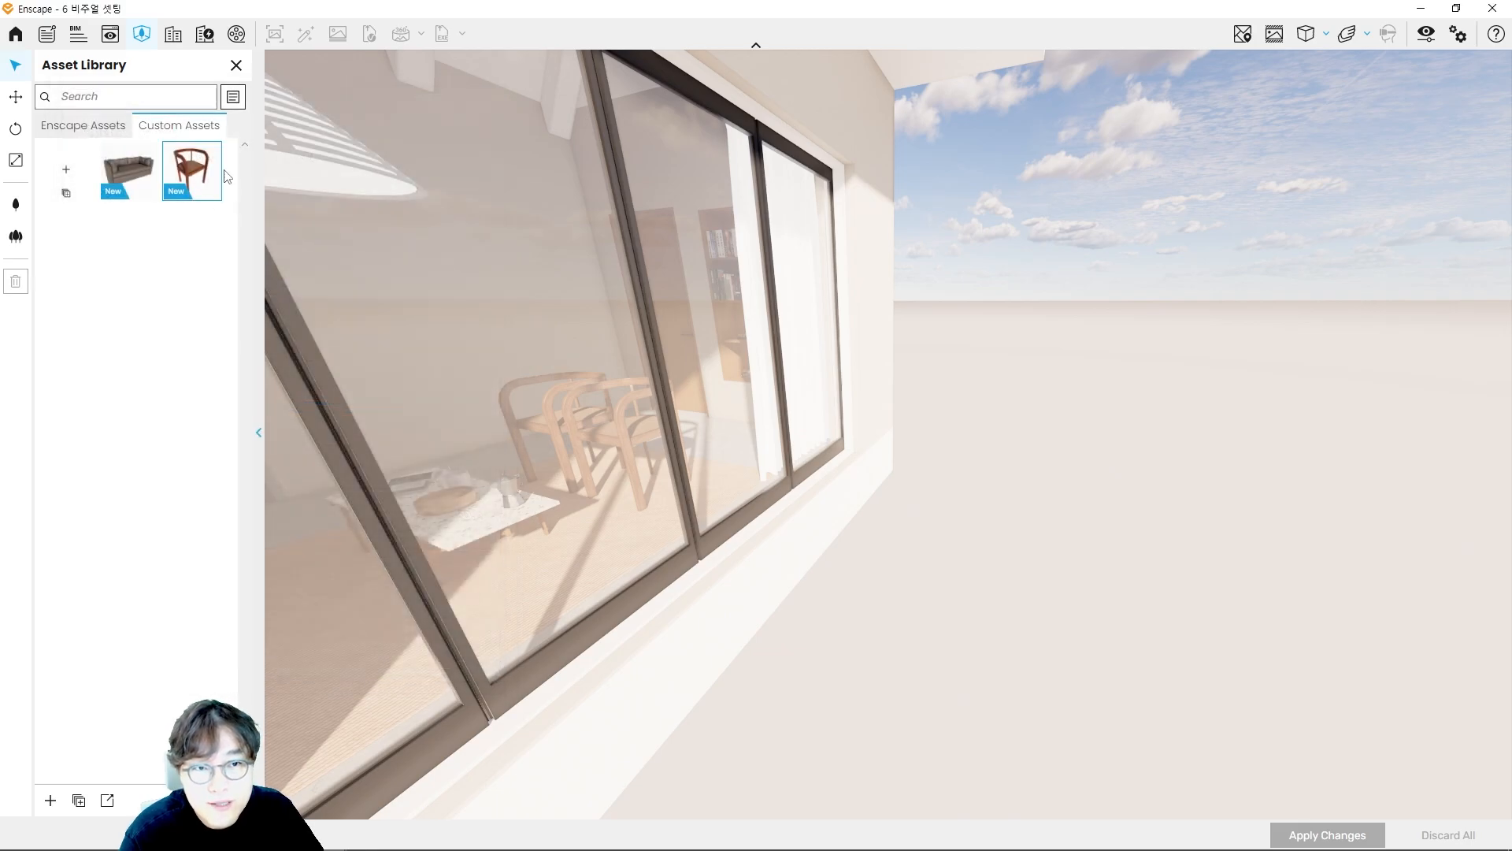
click(77, 126)
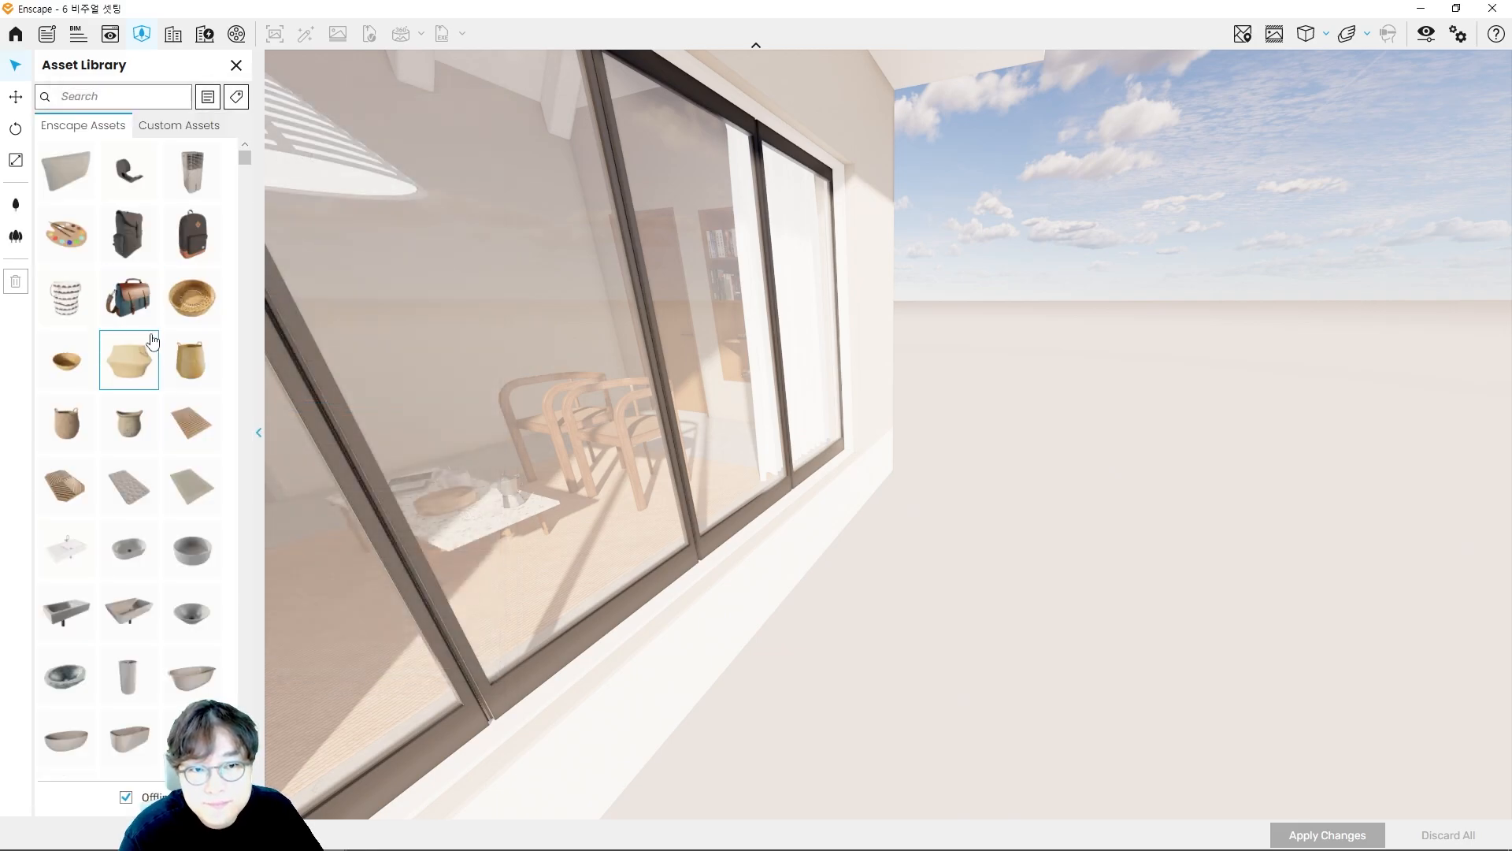
click(209, 98)
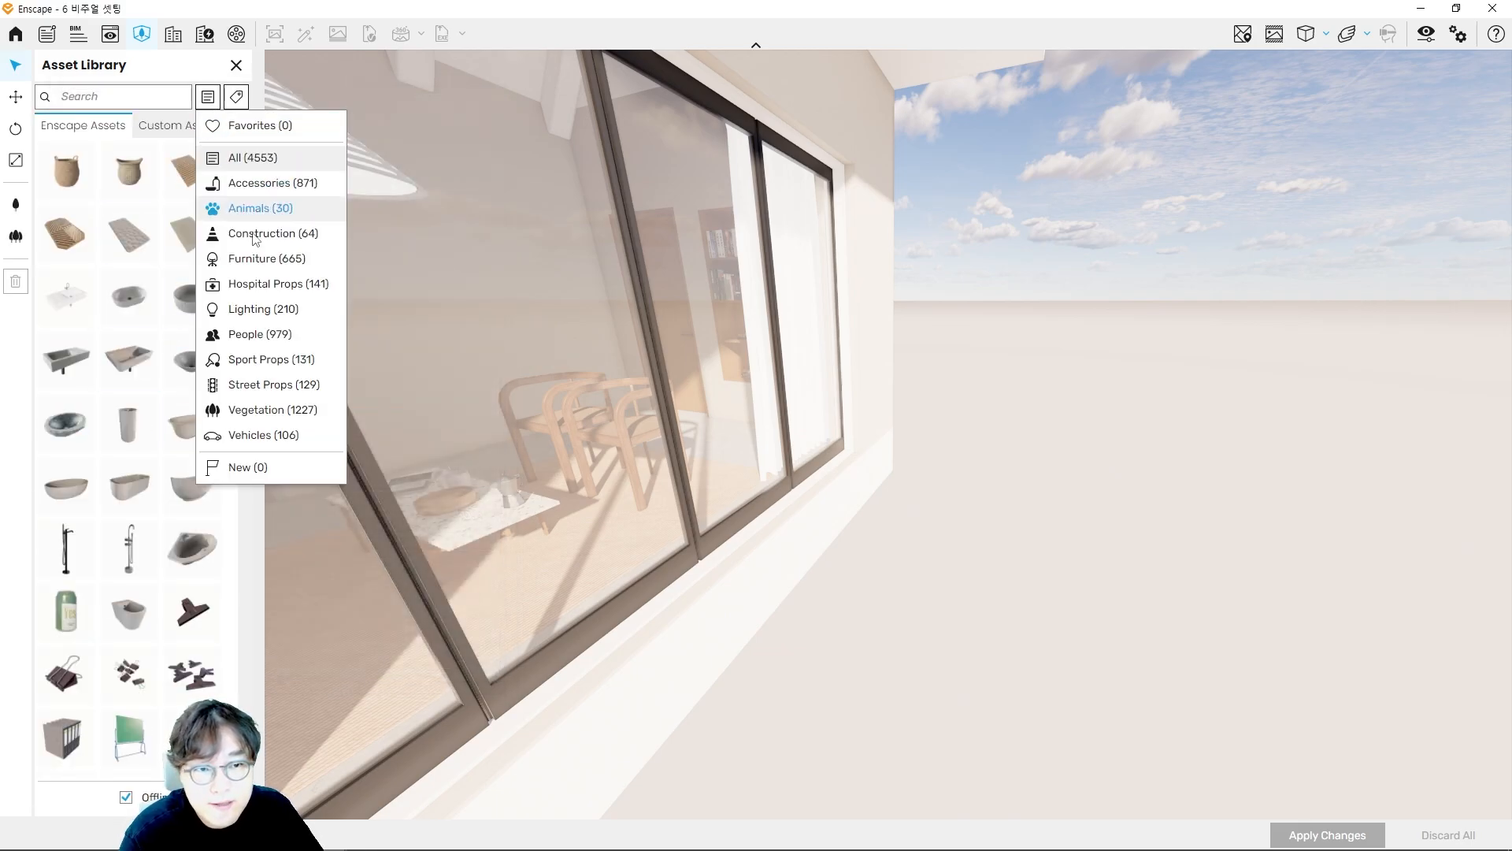
click(267, 411)
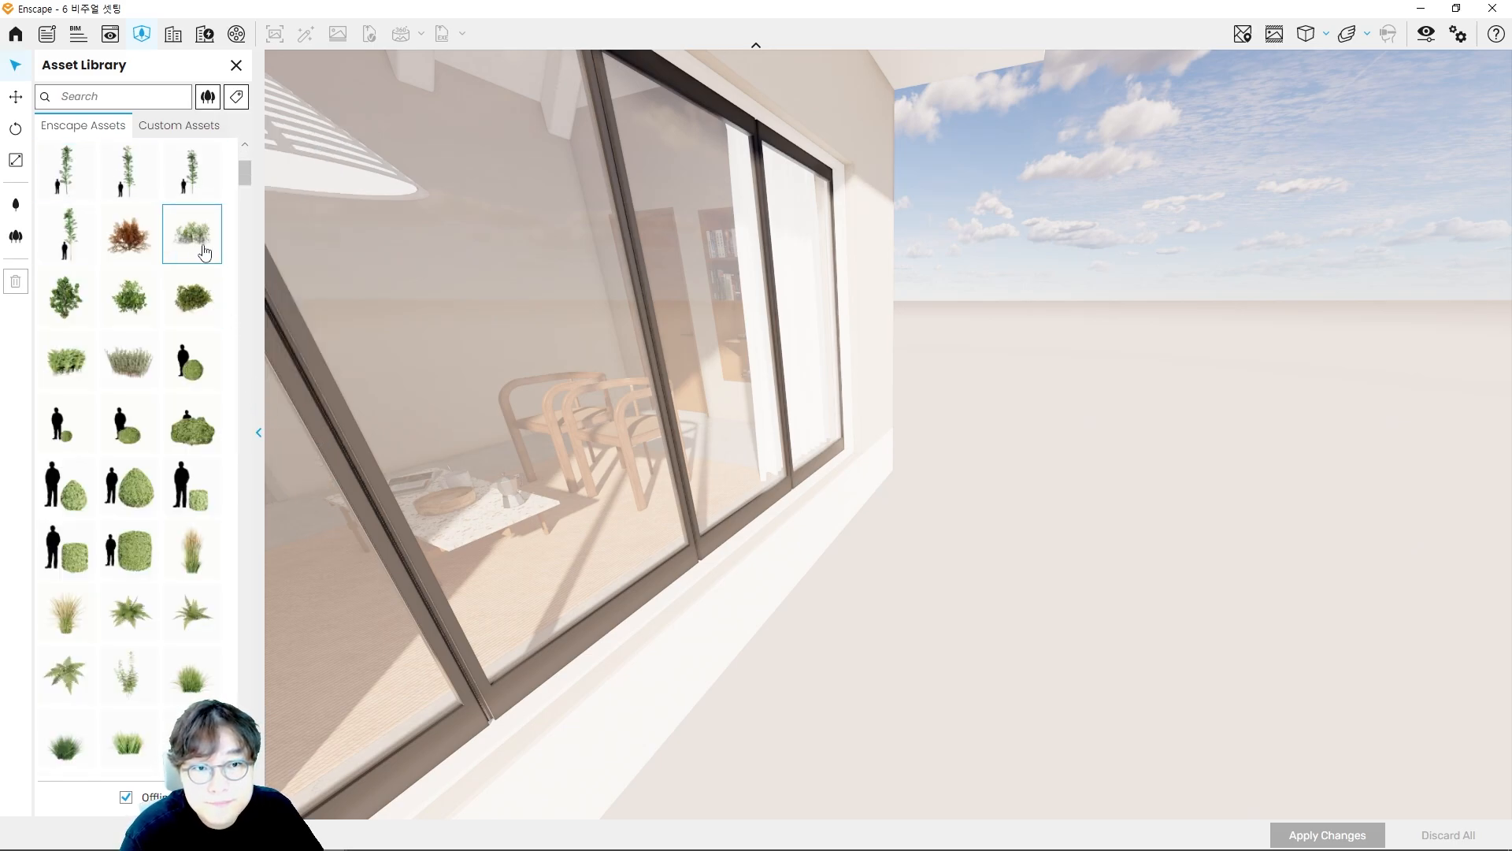
Step: Place one Bamboo 007: Single Cane at the house's outer corner beyond the windows and apply the changes
click(192, 171)
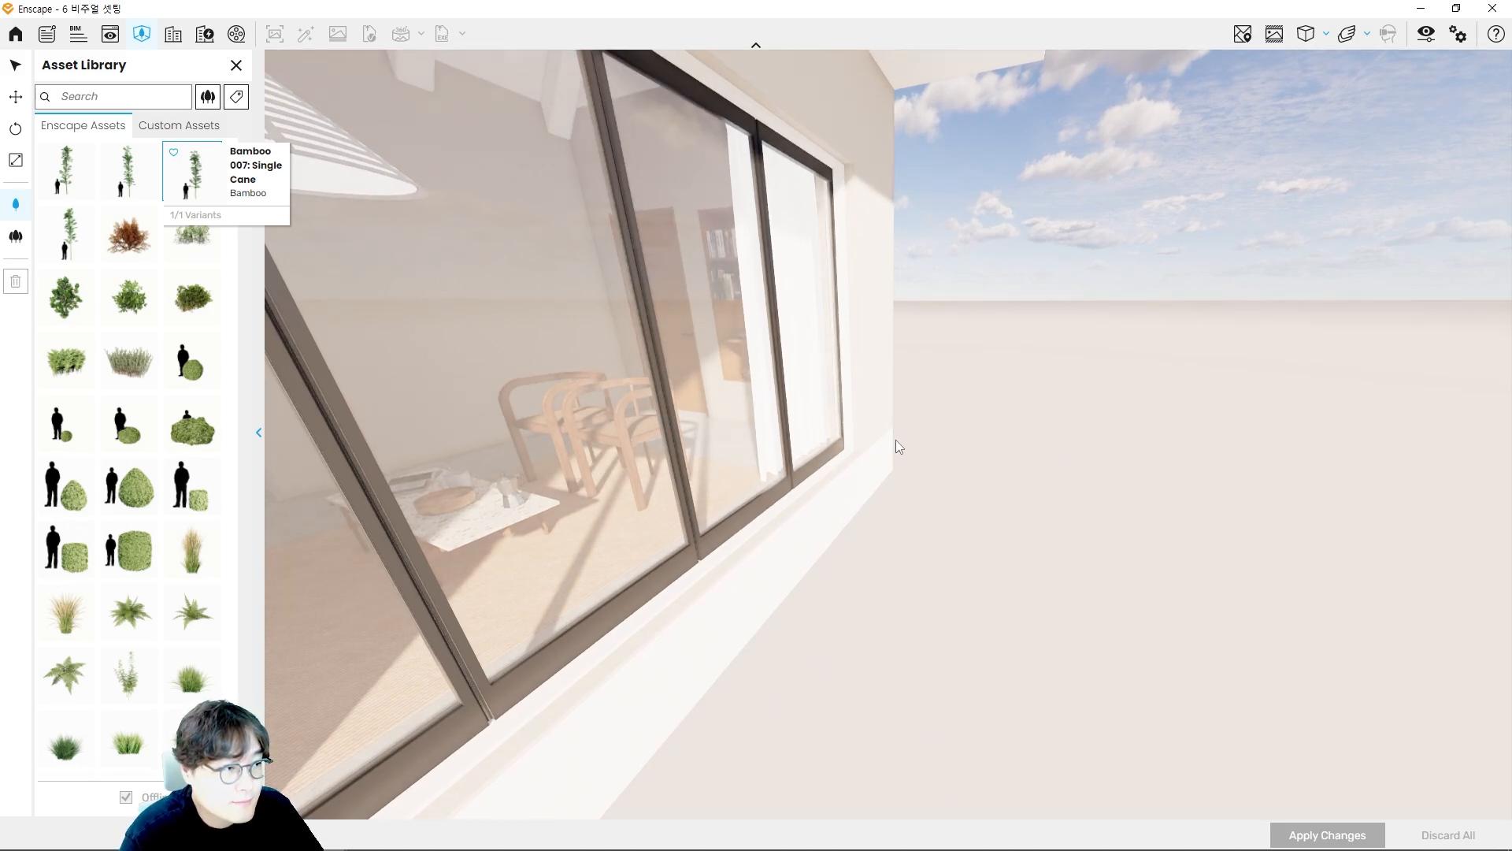
click(884, 469)
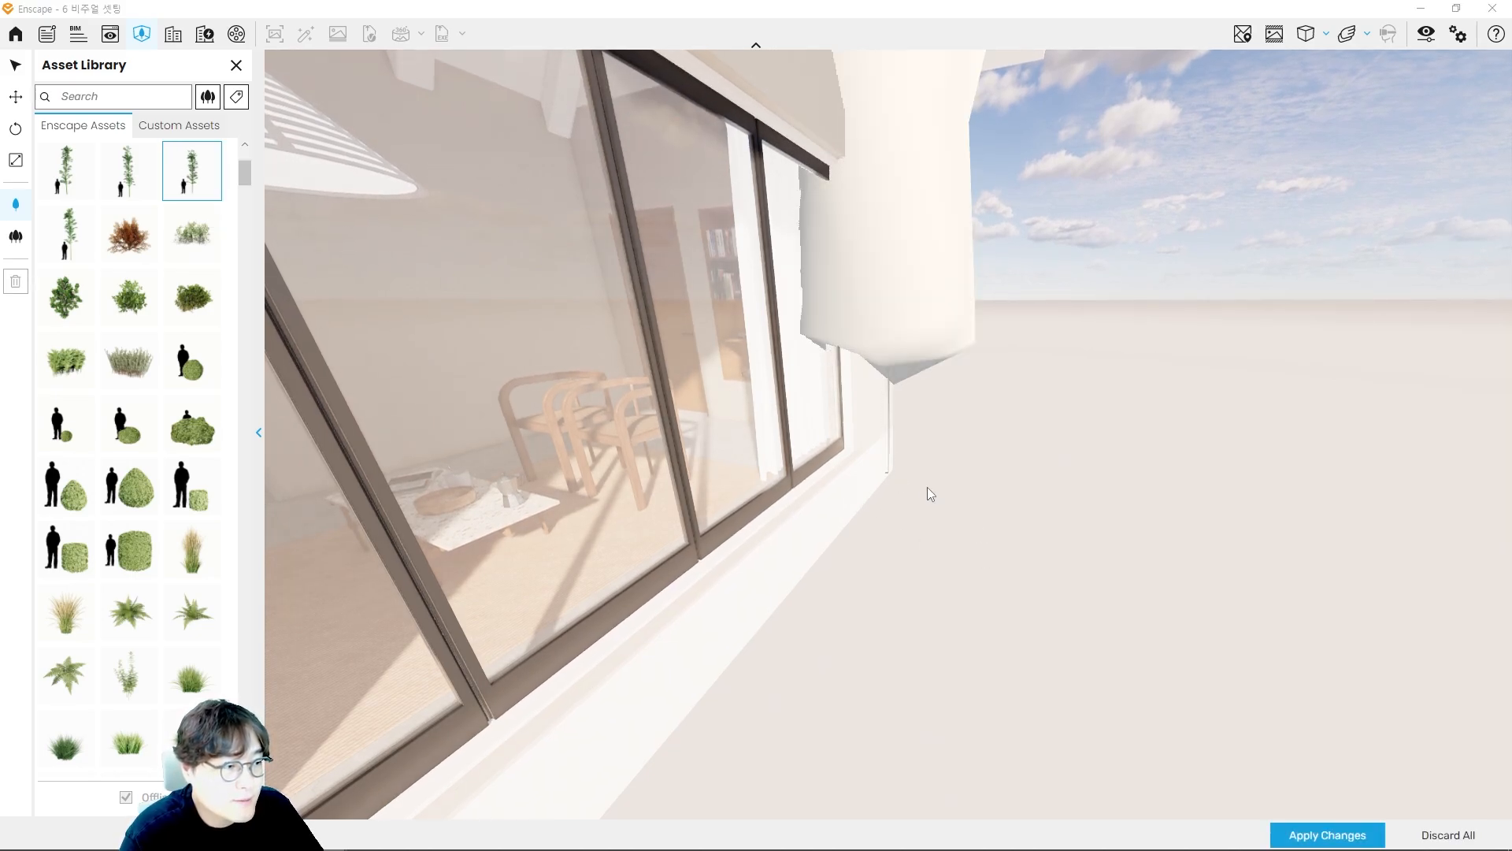
scroll(905, 486, down, 2)
click(1327, 834)
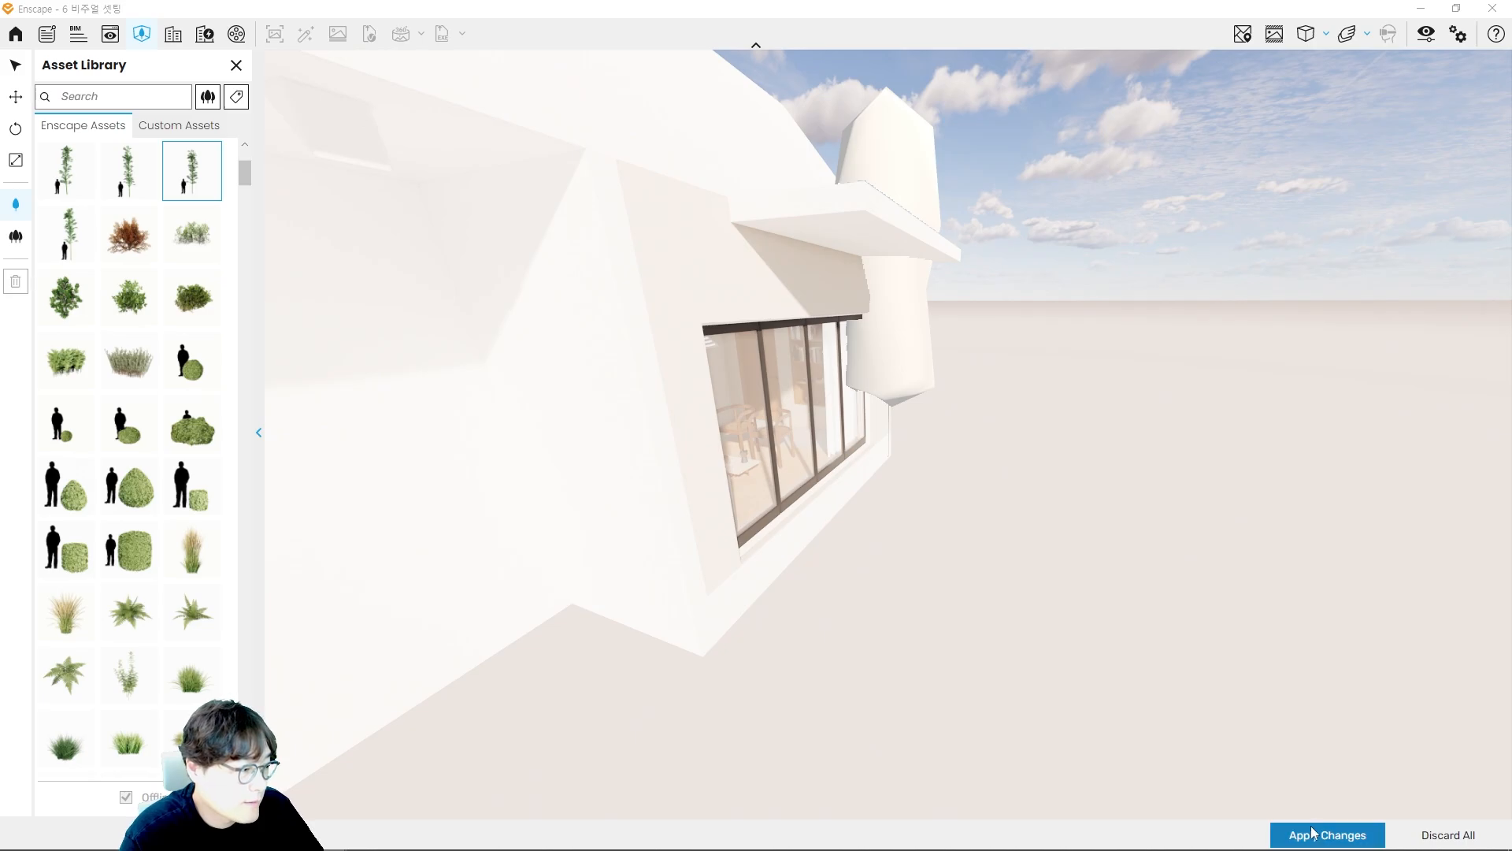
Step: Examine the placed bamboo from above the eaves and close to its leaves
key(d)
key(d)
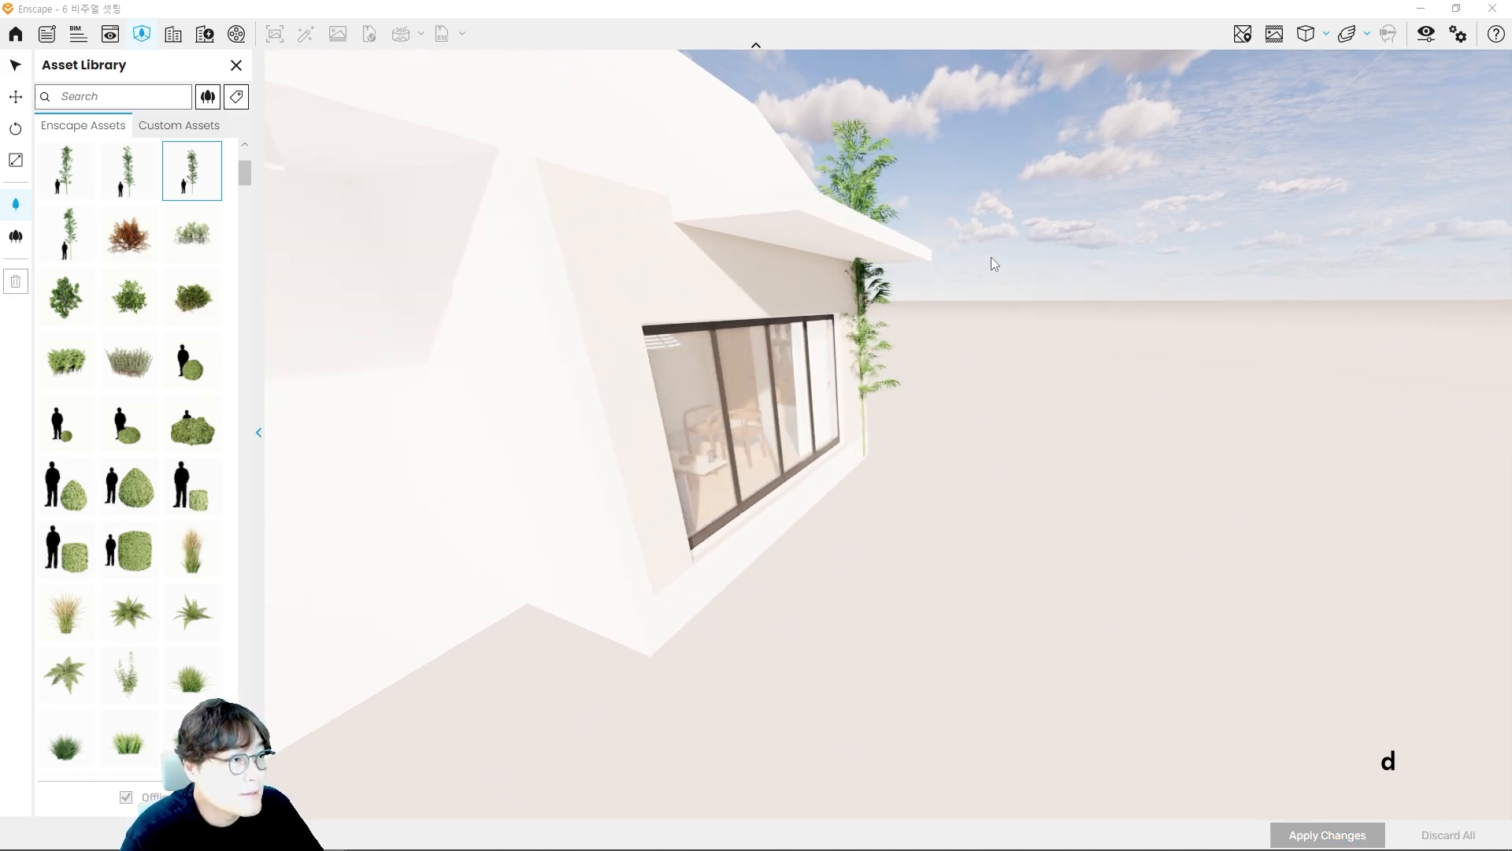
key(w)
key(e)
key(e)
key(e)
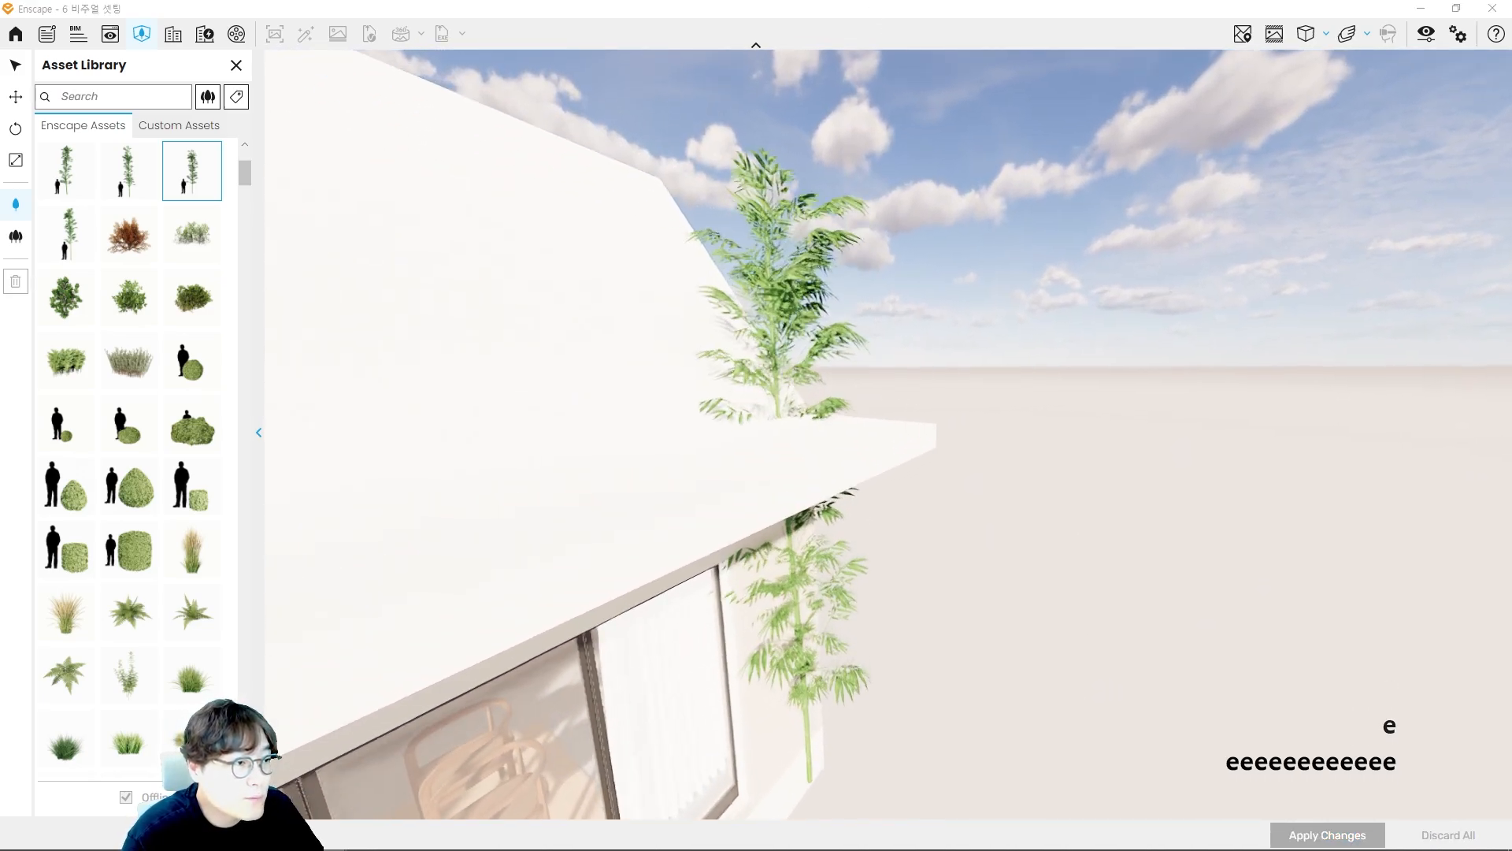
key(w)
key(w)
key(e)
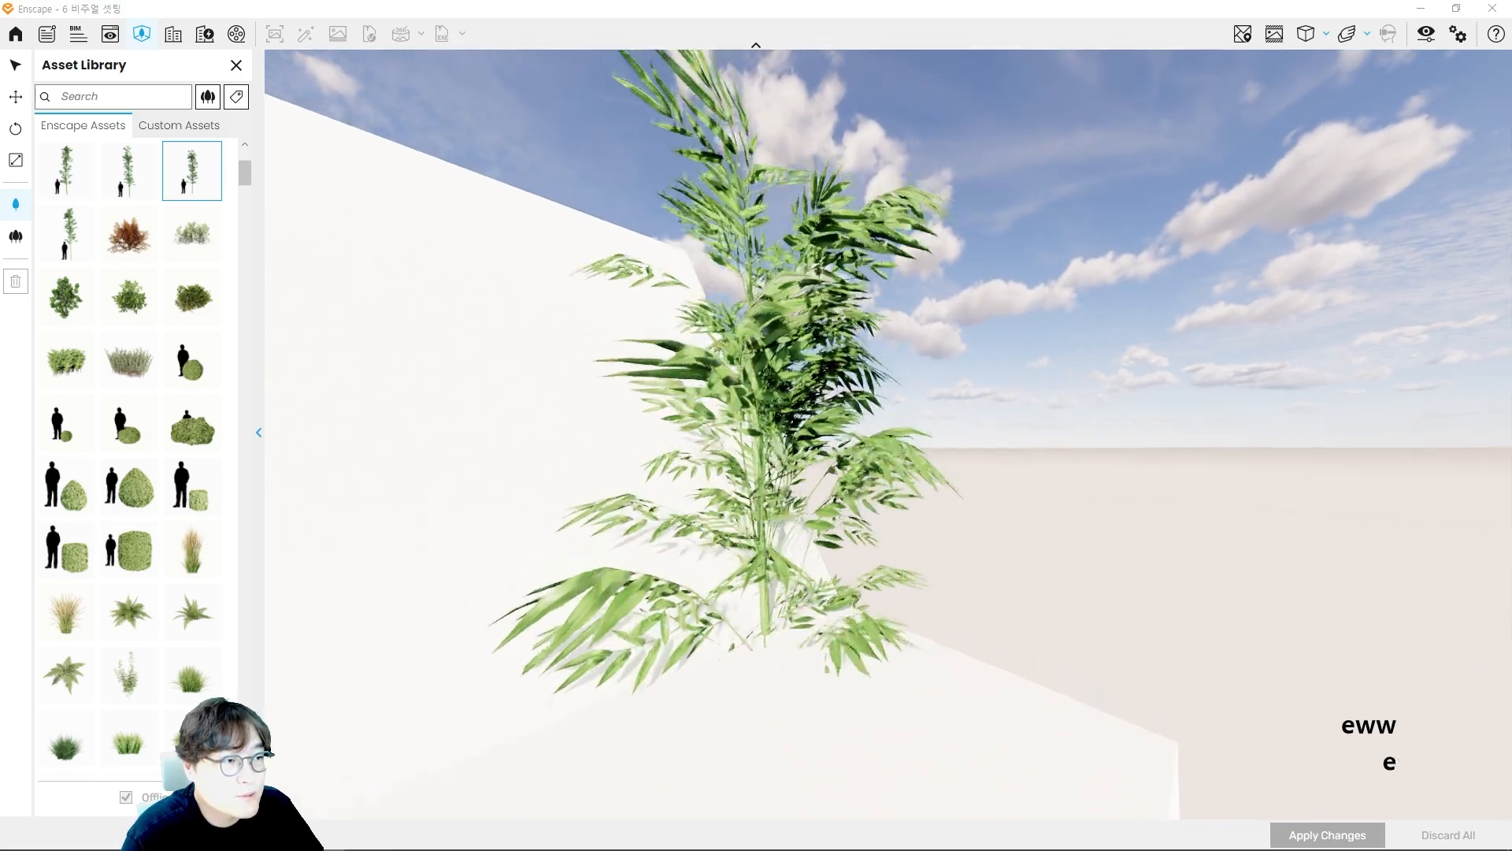
key(e)
key(s)
key(d)
key(w)
key(d)
key(w)
key(w)
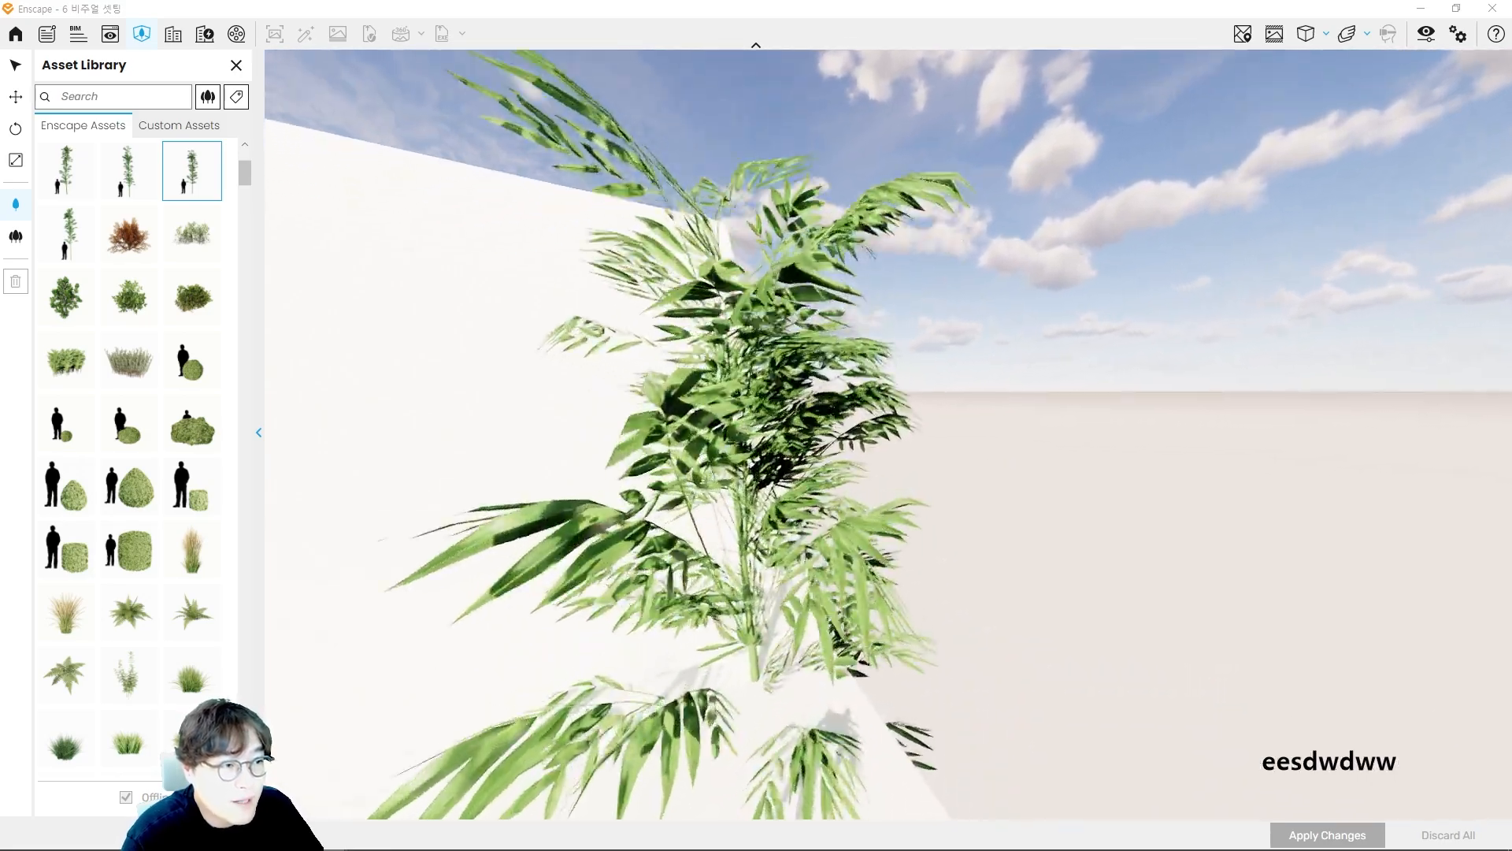
key(s)
key(d)
key(w)
key(a)
key(w)
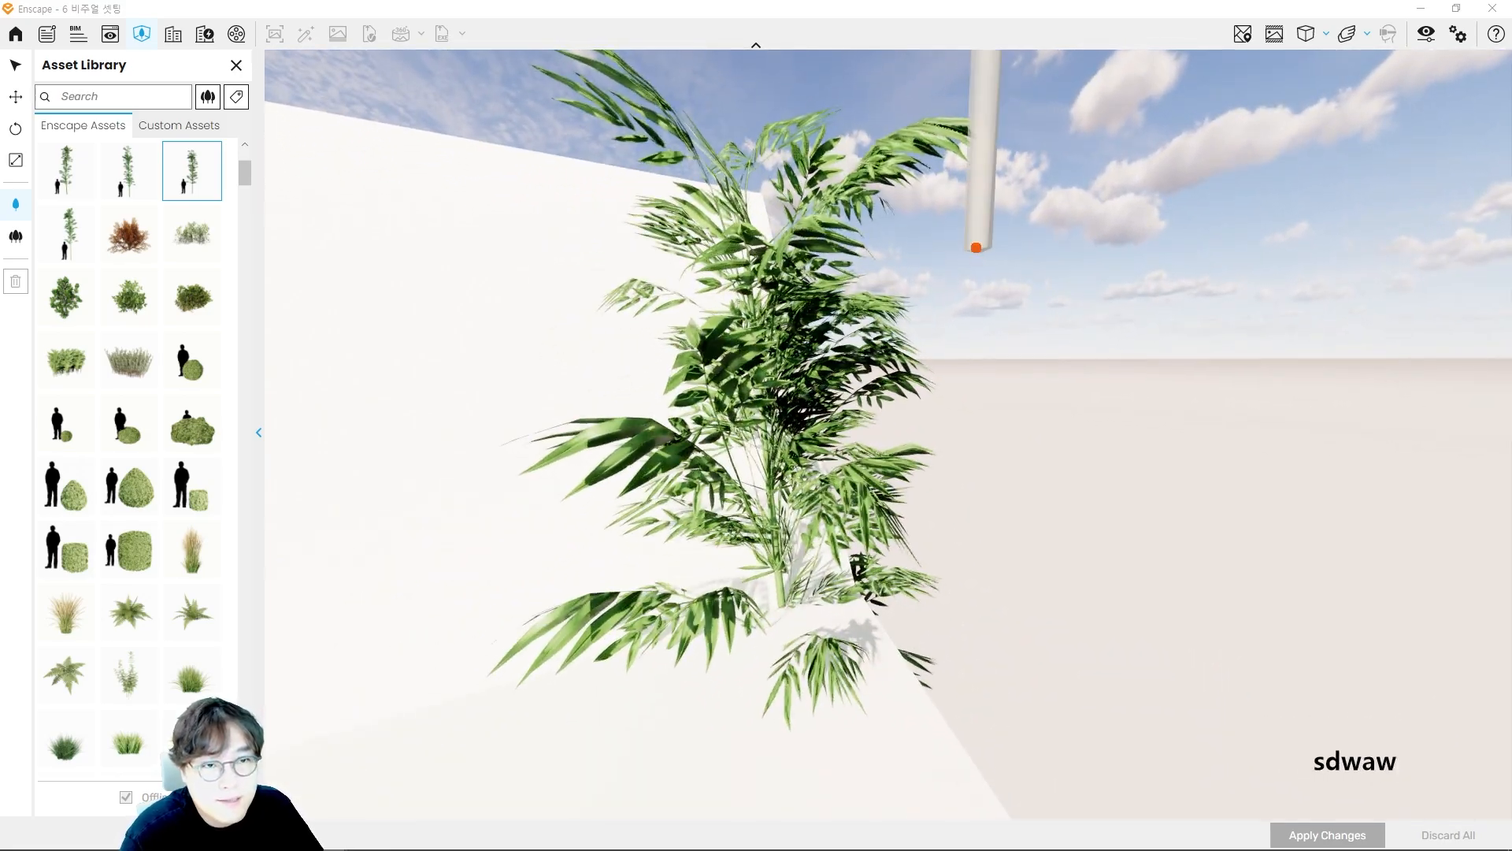
Step: Close the Asset Library, reopen the Atmosphere settings beside the bamboo, and set Wind Intensity to 0%
click(236, 65)
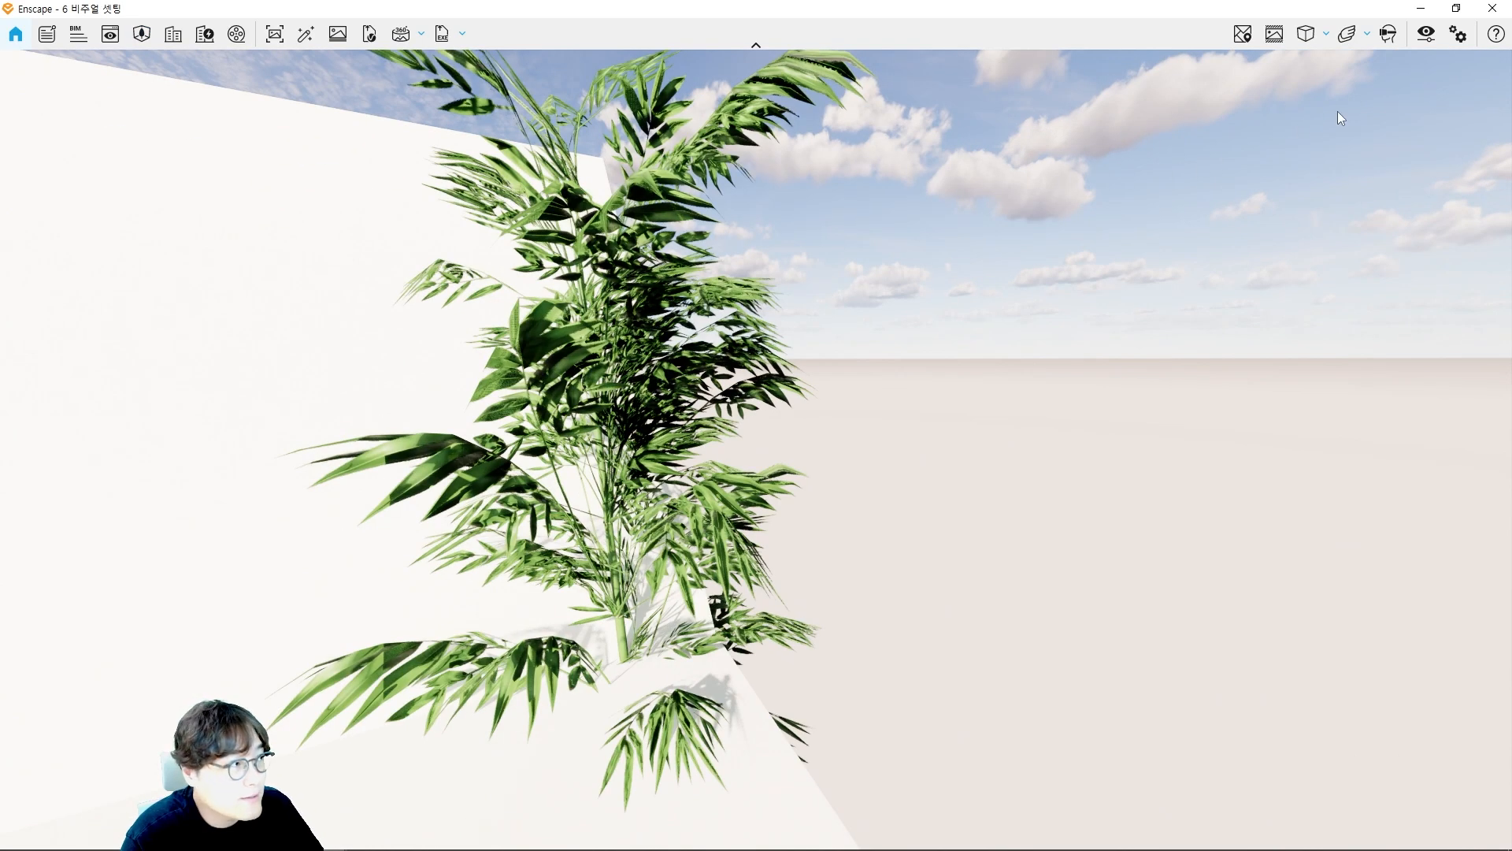
click(1426, 33)
click(674, 180)
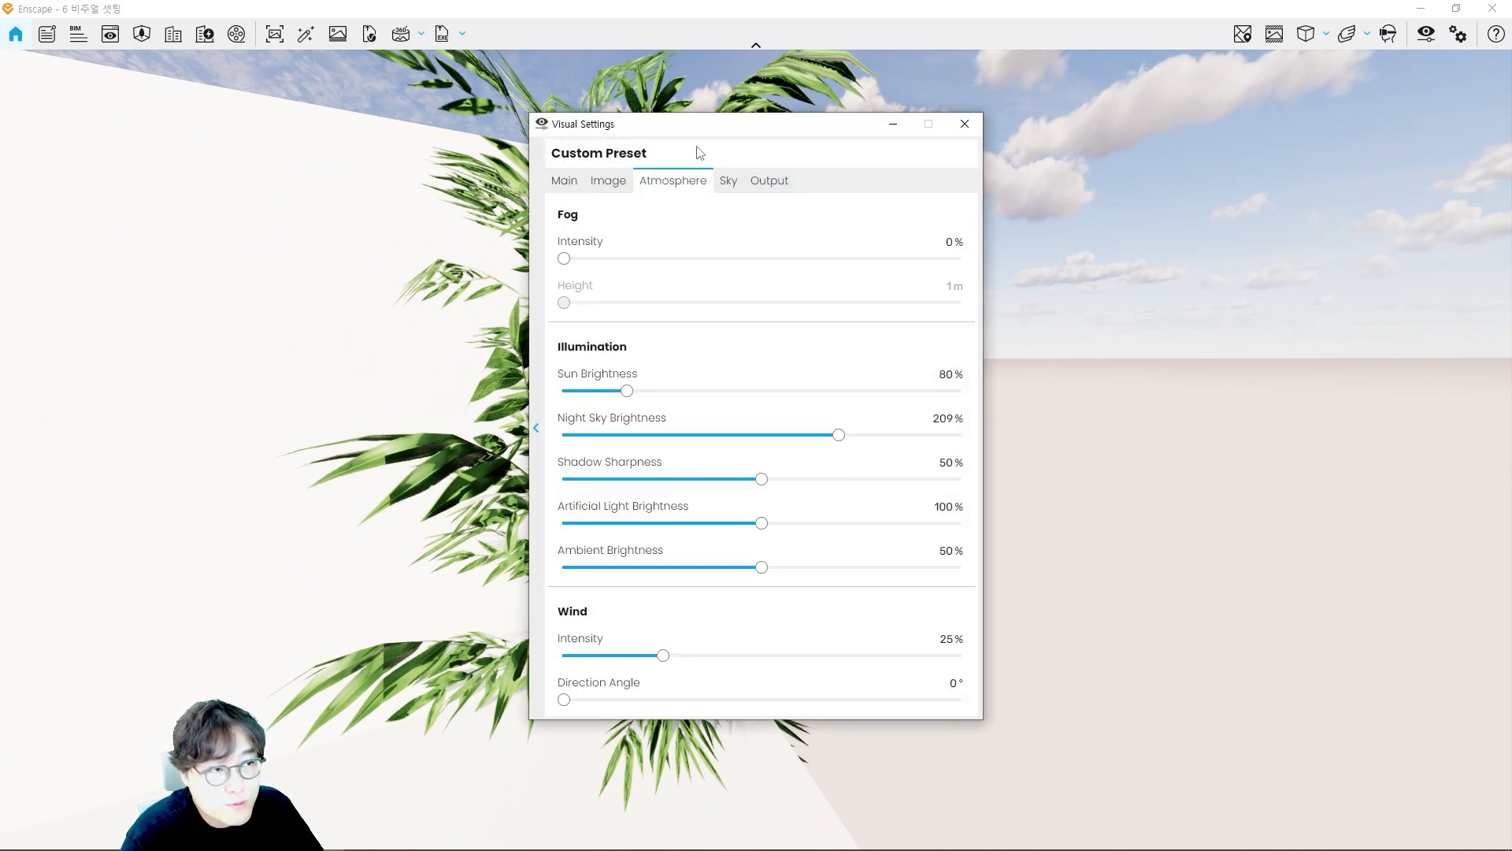
drag(704, 142, 229, 124)
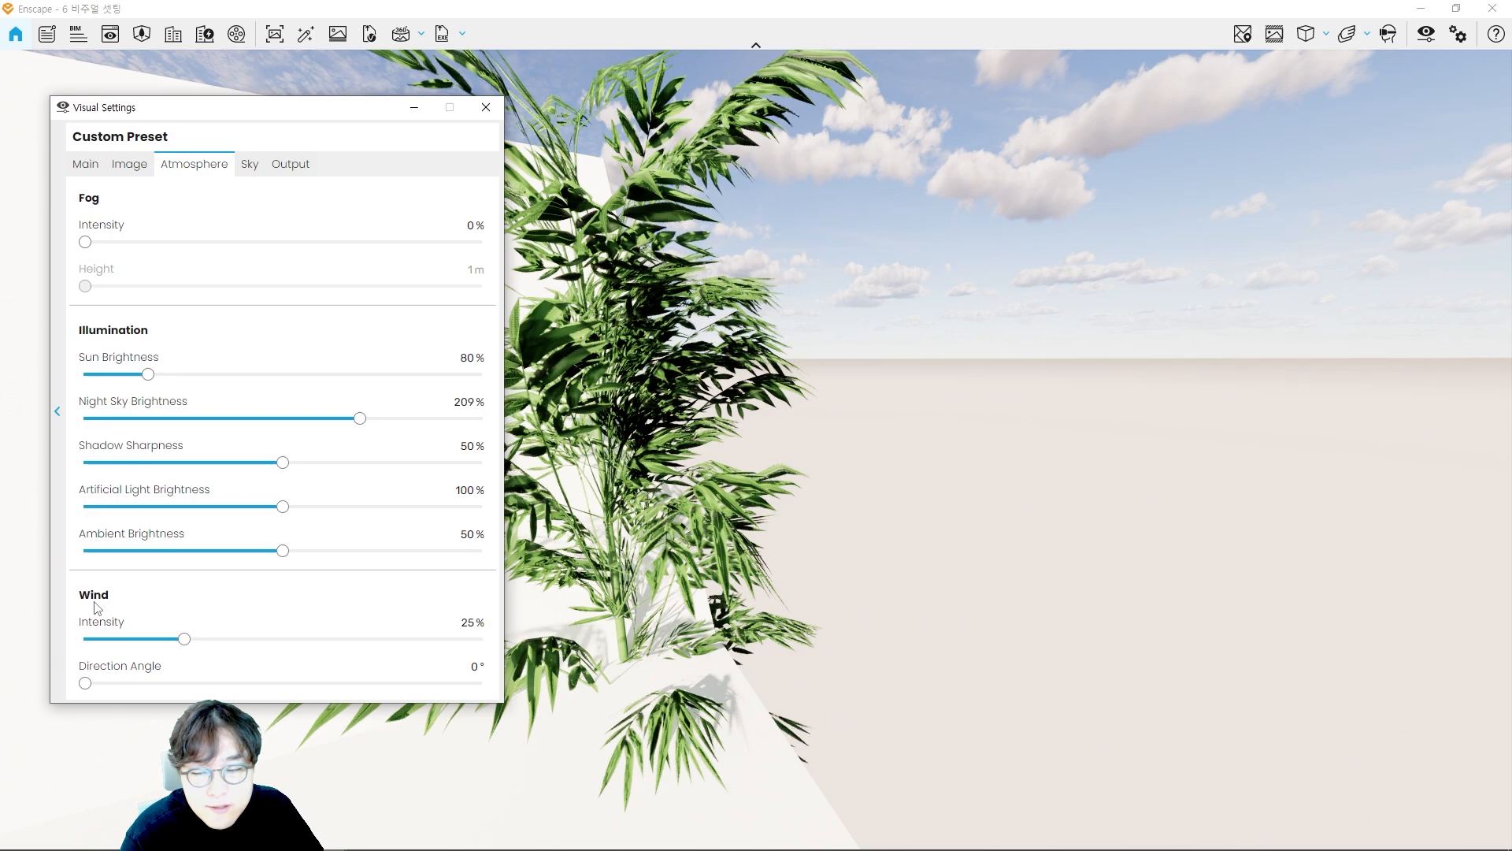
drag(183, 639, 83, 638)
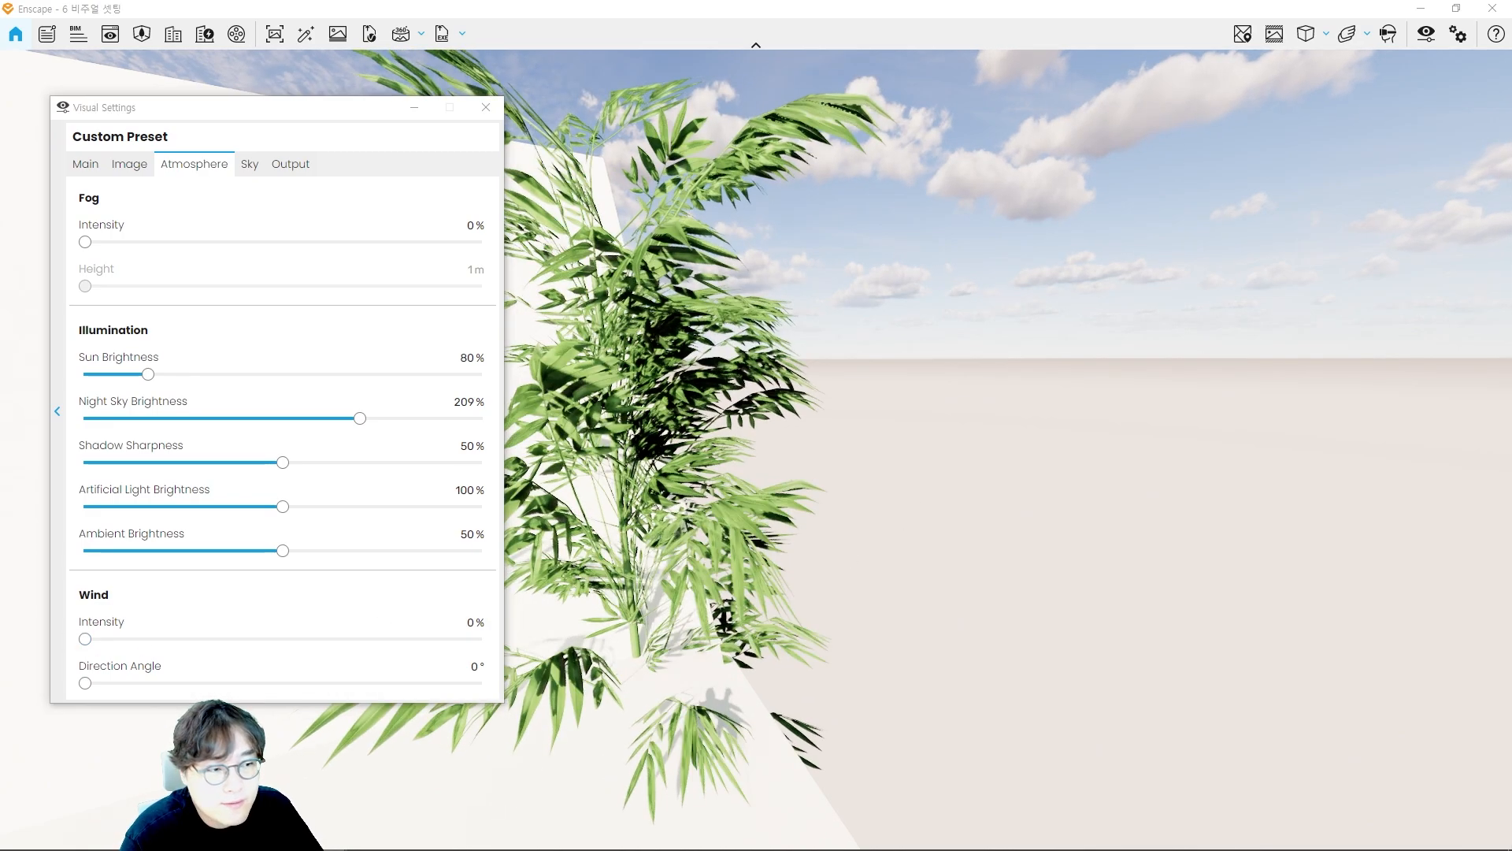
Step: Examine the bamboo's leaves from a clearer viewpoint with the wind turned off
key(s)
key(s)
key(a)
key(w)
key(w)
key(e)
key(s)
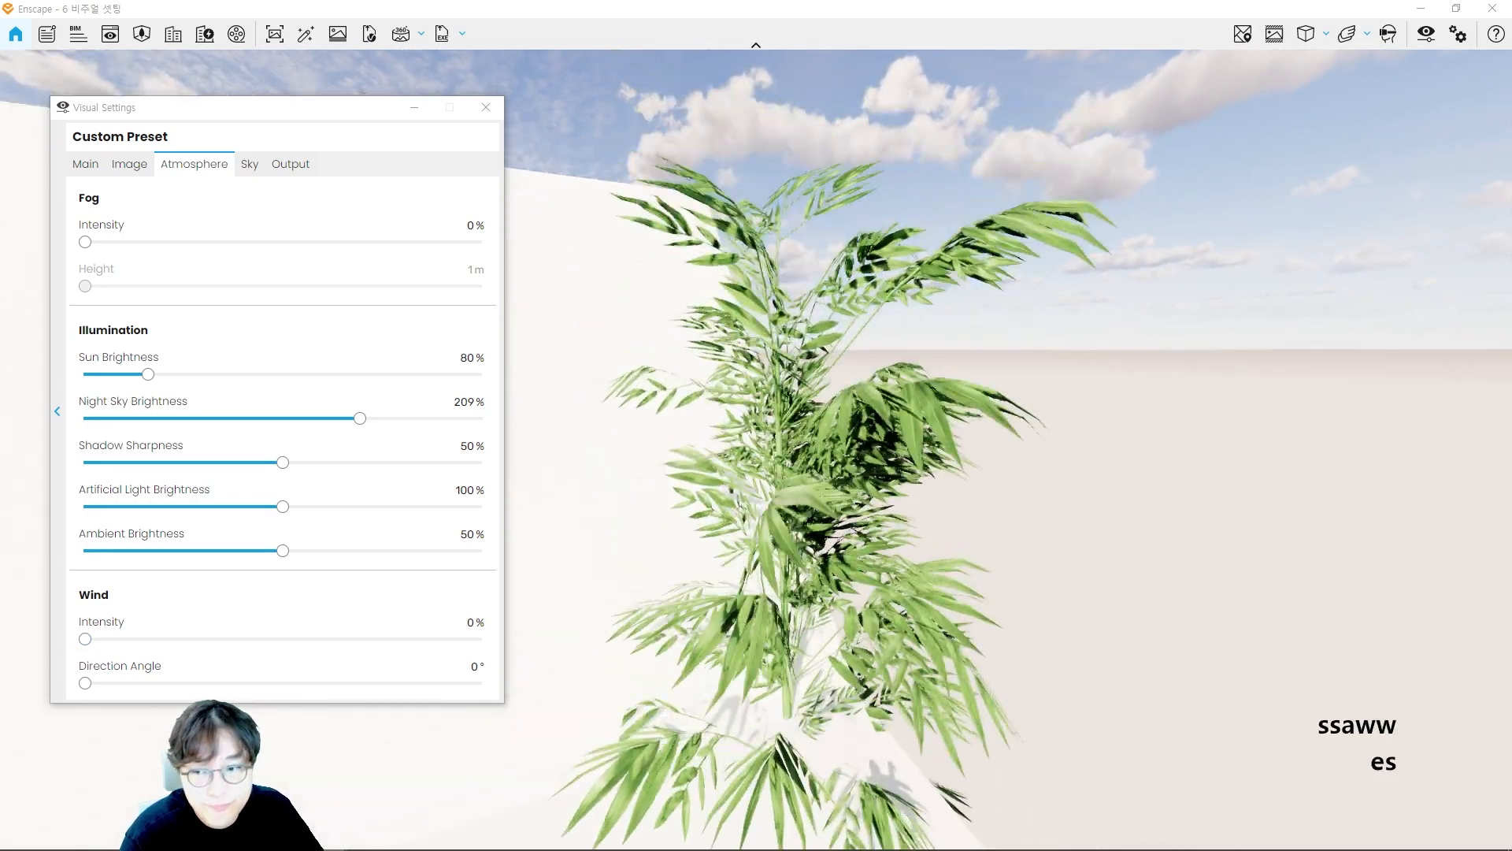
Step: Set the Wind Intensity to 100% with the bamboo in view
key(s)
drag(87, 639, 509, 644)
click(511, 644)
key(s)
key(d)
key(s)
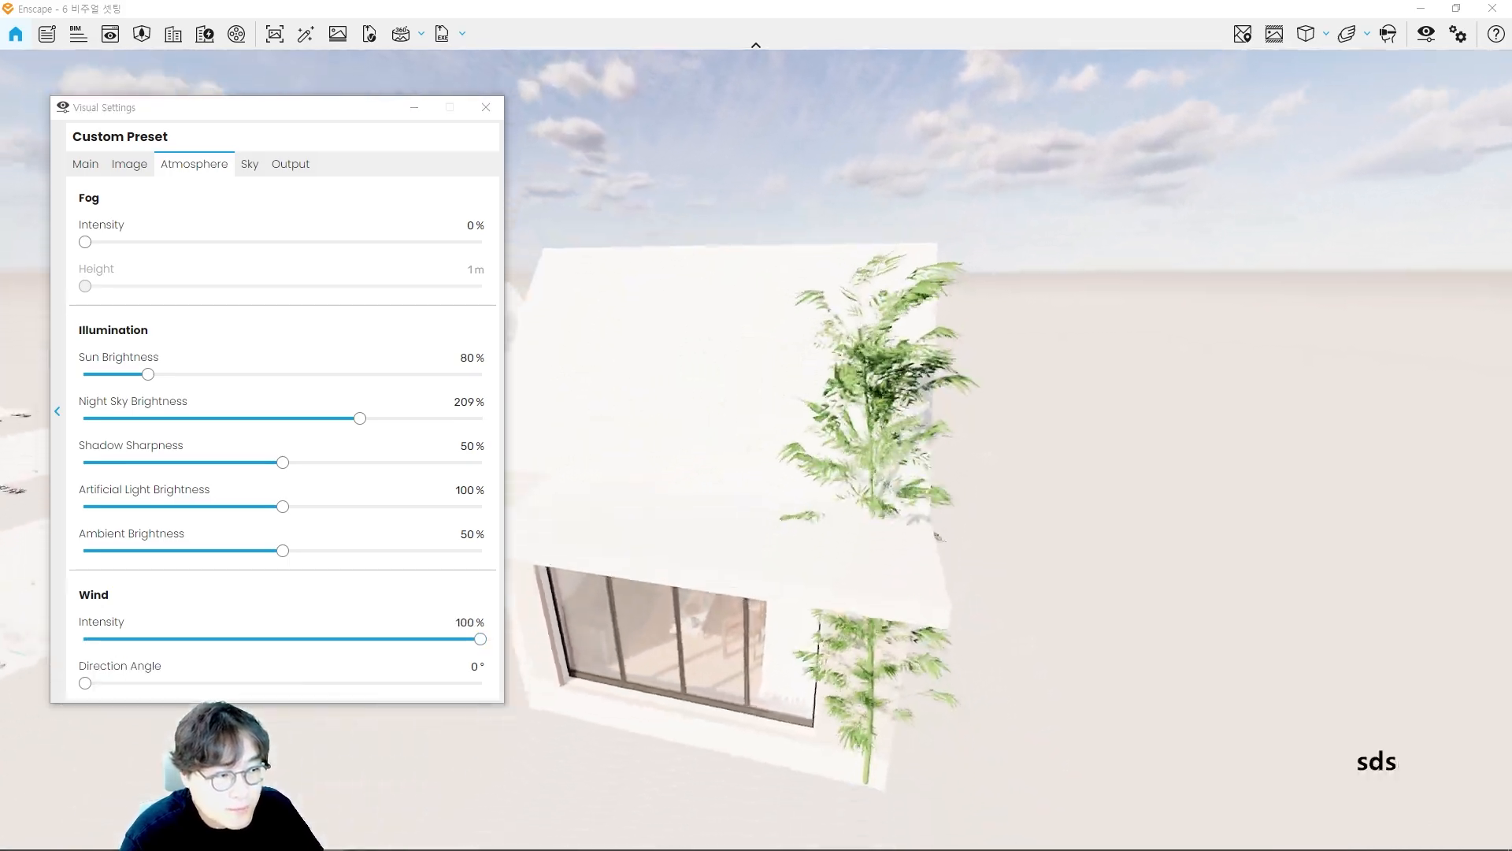
Step: Examine how the whole bamboo bends in the strong wind from farther back and from the gable side of the house
key(s)
key(s)
key(s)
key(s)
key(s)
key(s)
key(s)
key(s)
key(s)
key(s)
key(s)
key(s)
key(s)
key(s)
key(s)
key(w)
key(w)
key(d)
key(d)
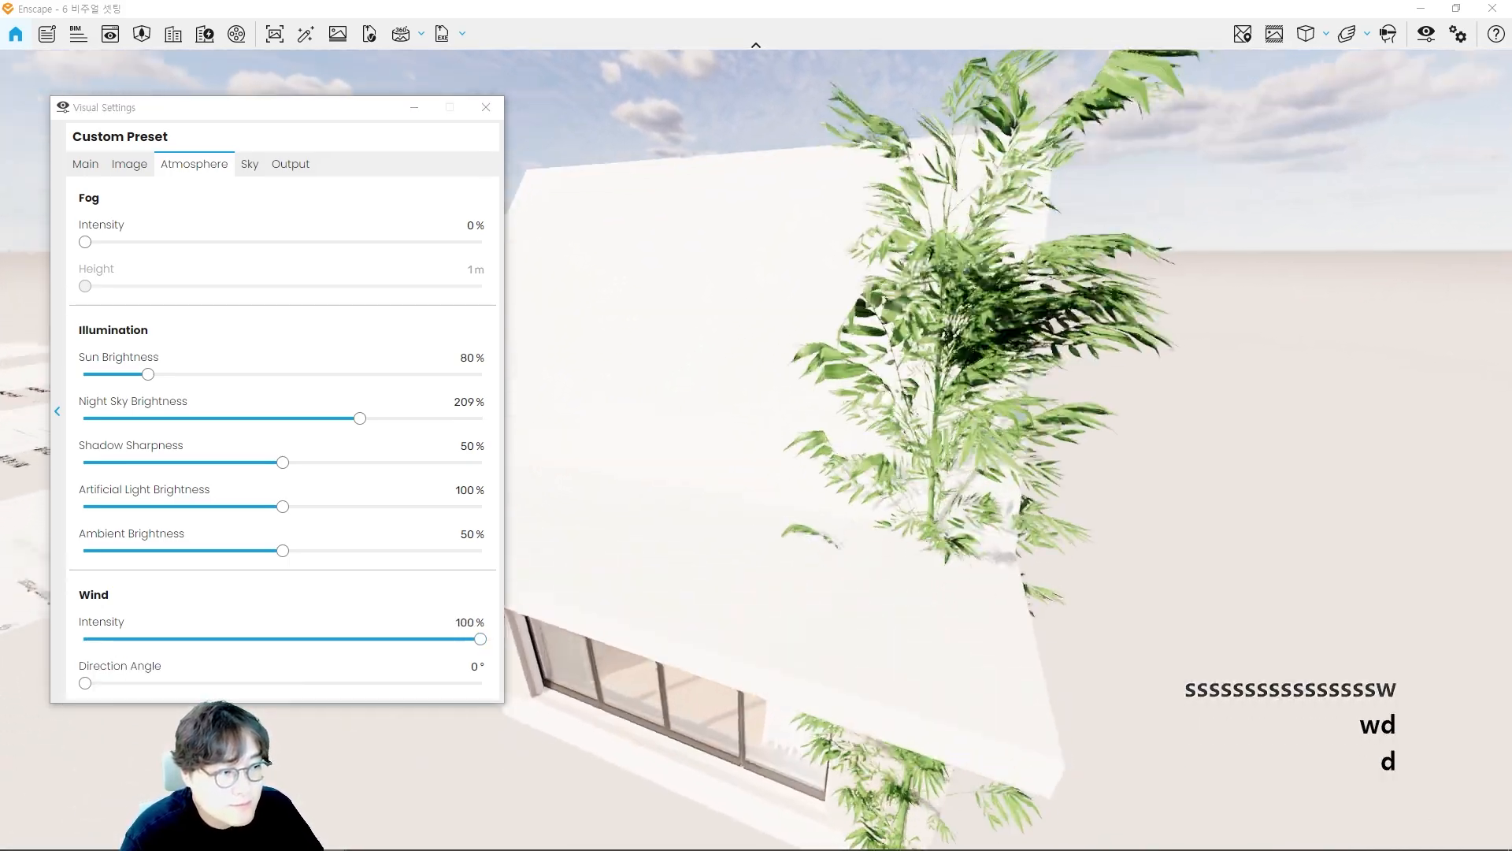
key(s)
key(q)
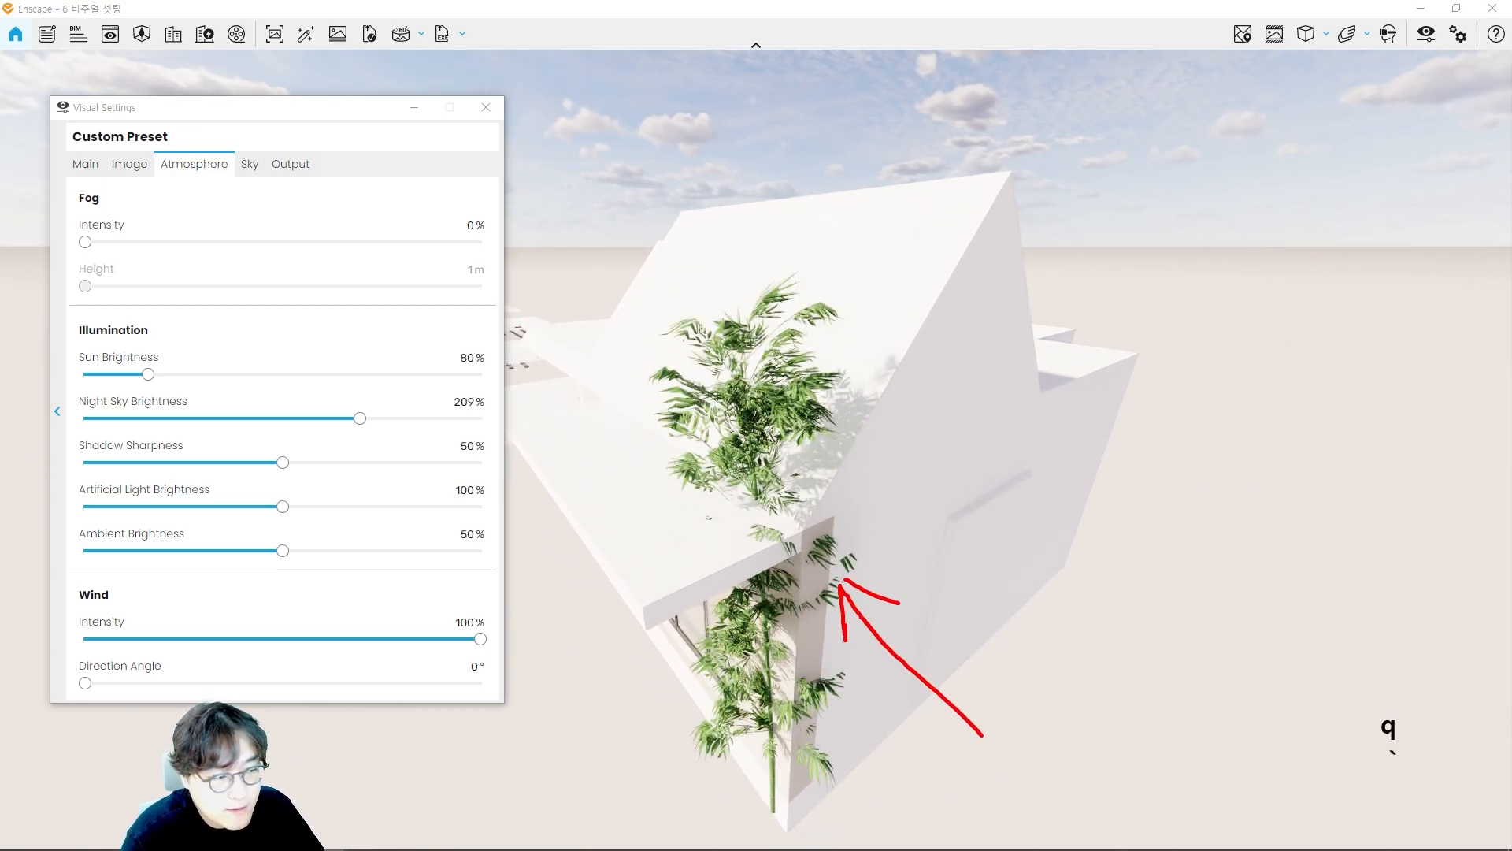
key(Escape)
Step: Try a wind Direction Angle of 209°, set the Wind Intensity to 4%, and return the Direction Angle to 0°
drag(87, 681, 314, 683)
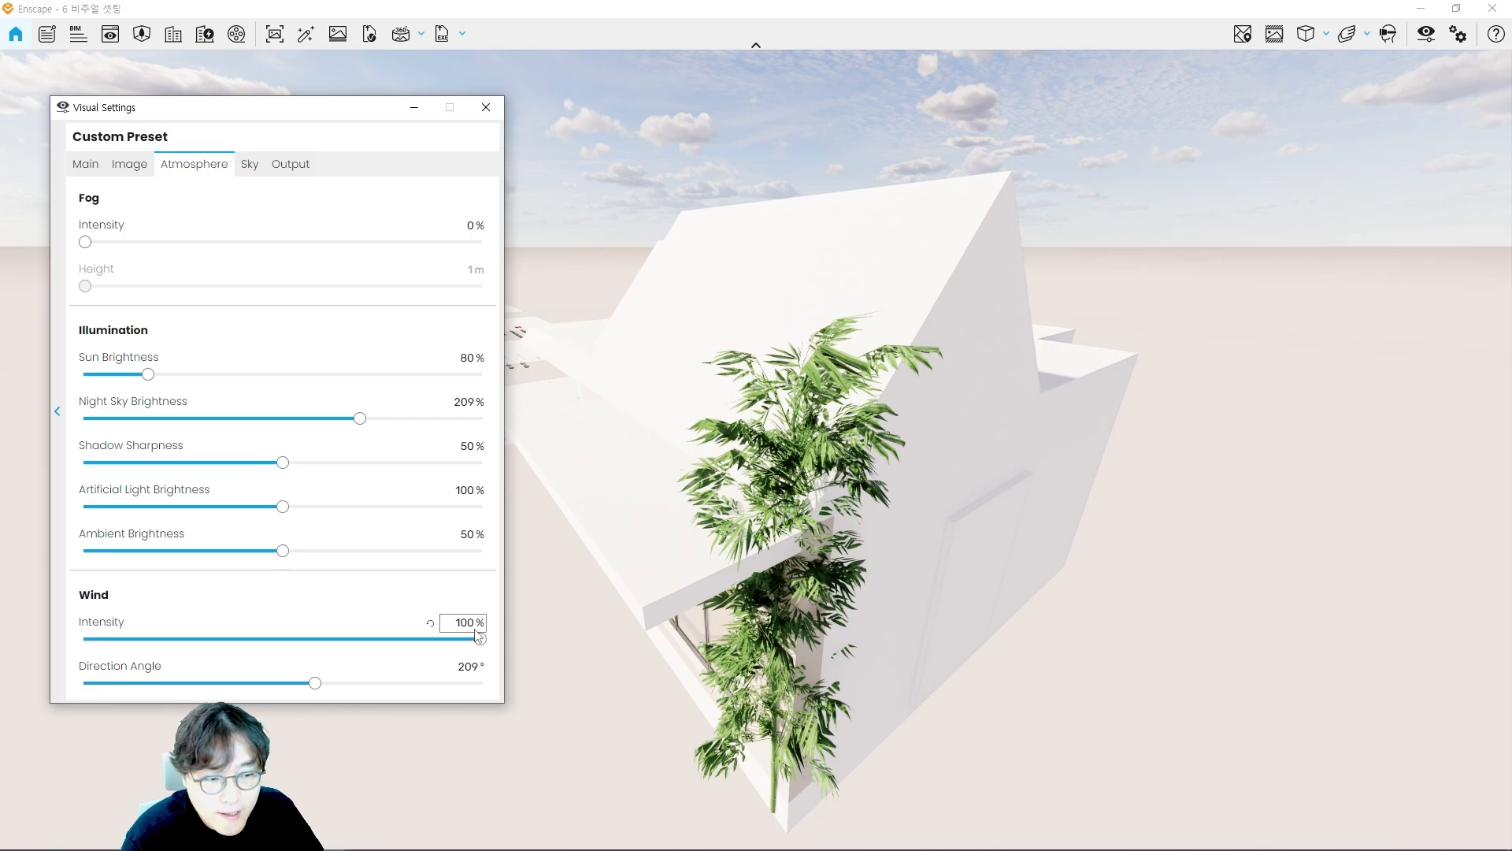
drag(479, 638, 98, 638)
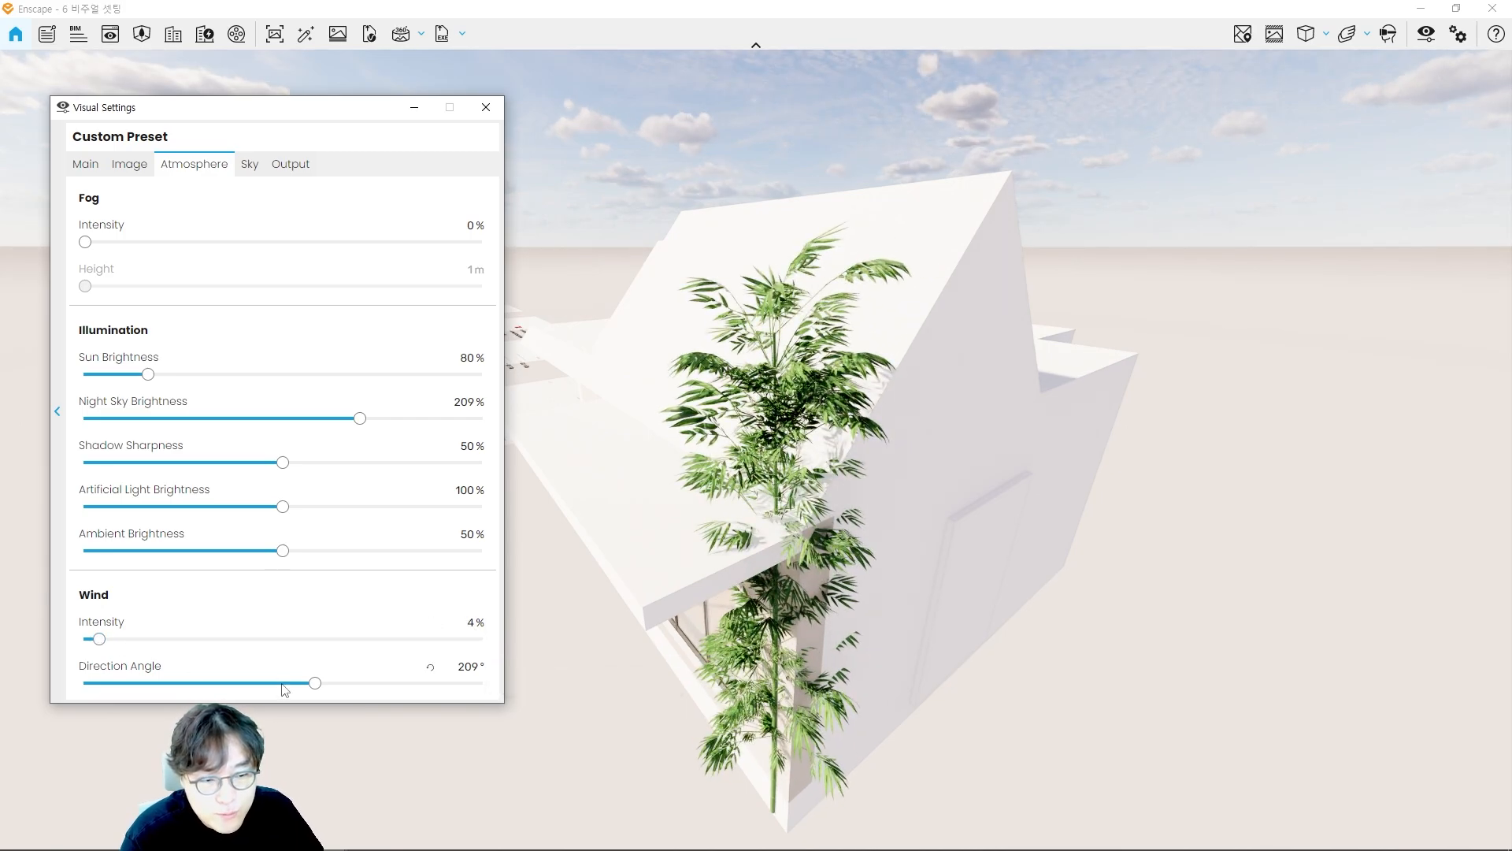
drag(315, 683, 82, 683)
Step: Examine the bamboo's leaves up close in the light wind
click(967, 604)
key(a)
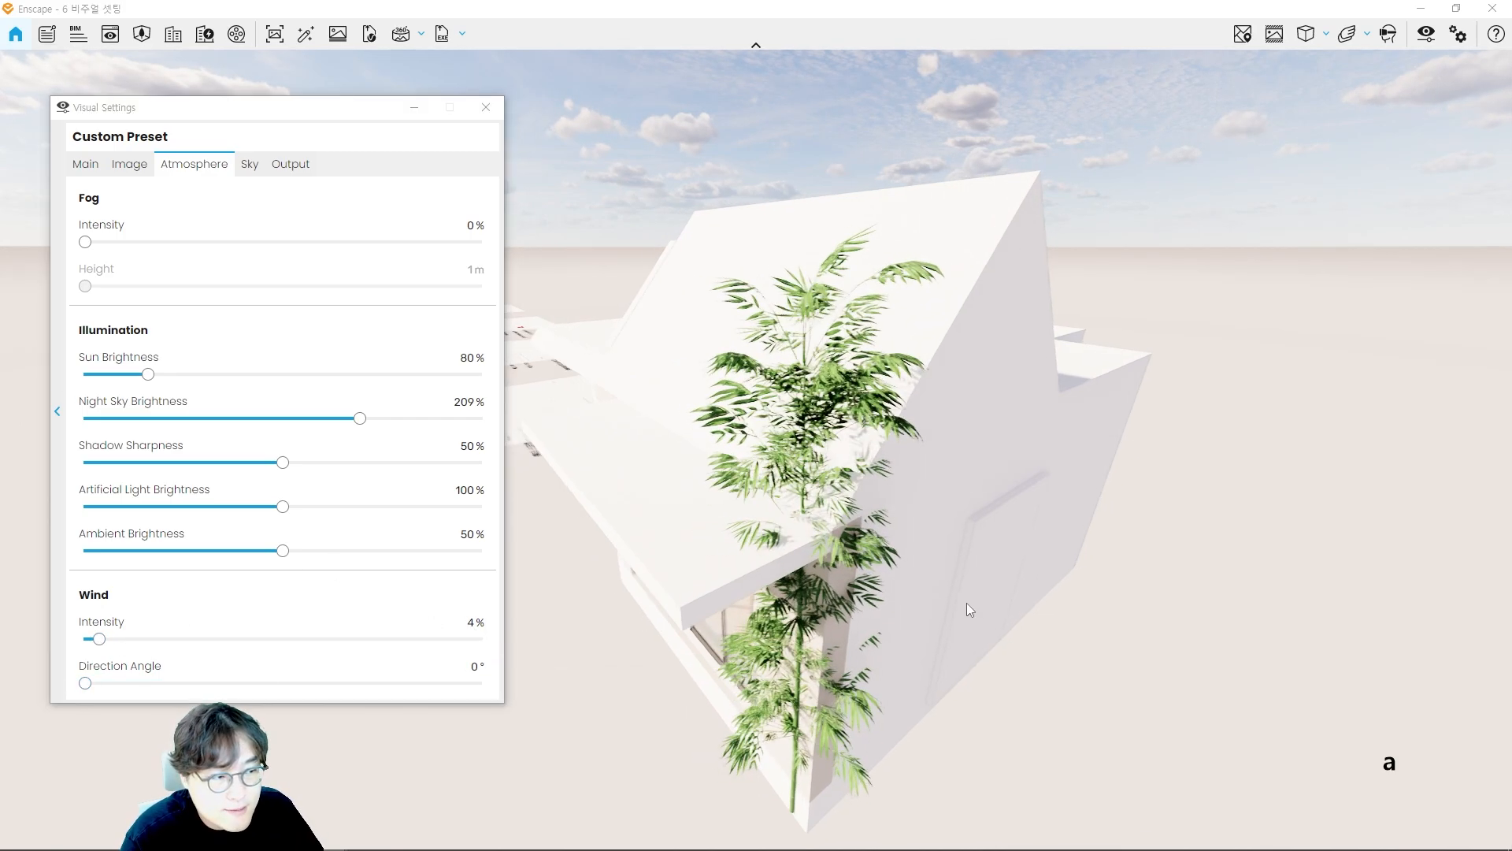
key(a)
key(w)
key(w)
key(w)
key(e)
key(w)
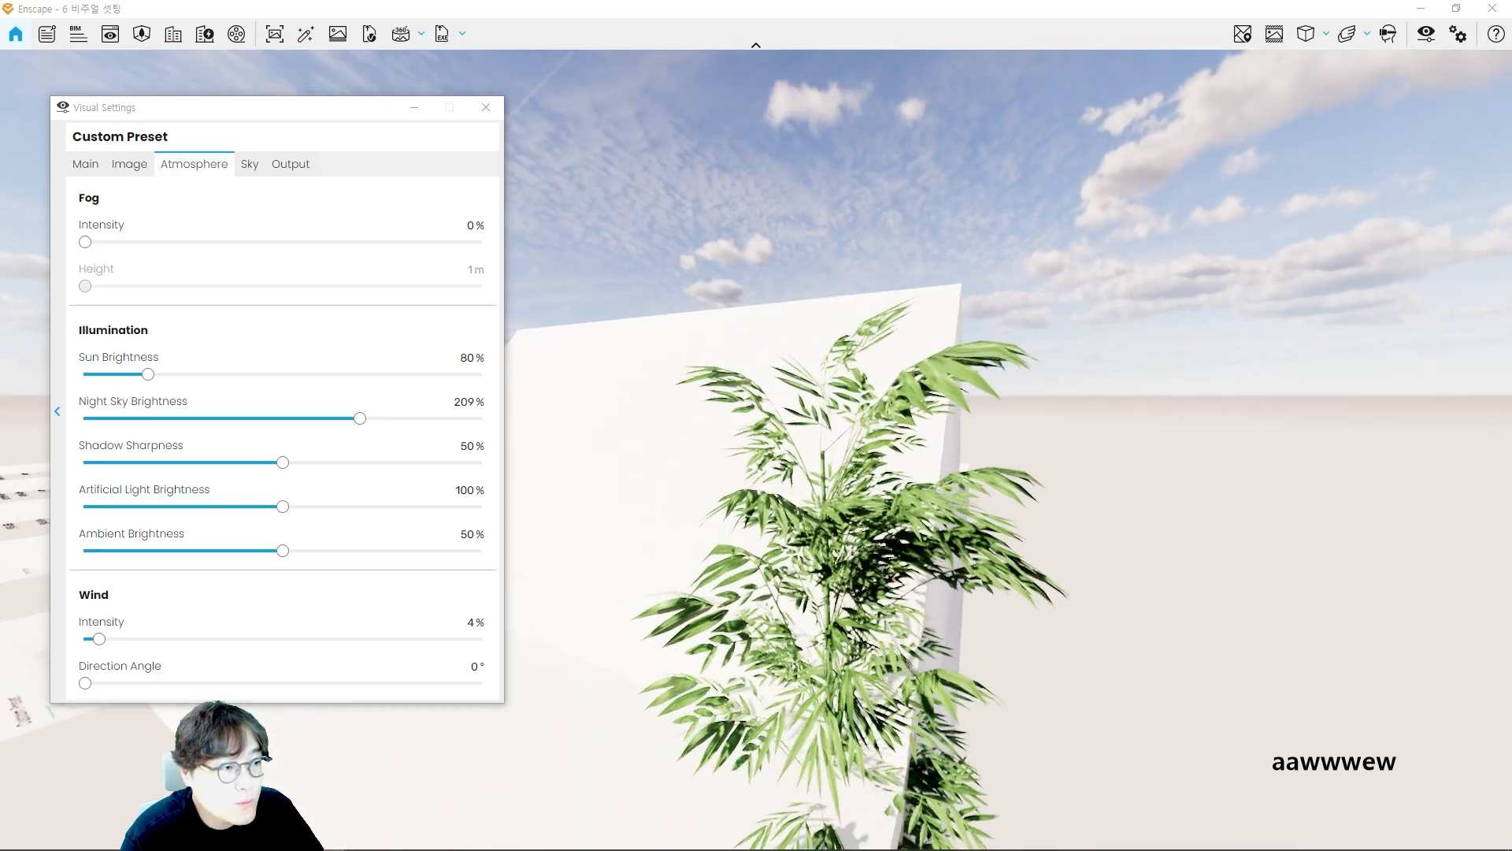
key(w)
key(w)
Step: Set the Wind Intensity to 12% and view the whole bamboo beside the windows from farther back
key(s)
key(s)
key(s)
key(s)
key(s)
key(s)
key(s)
key(s)
key(s)
key(s)
key(s)
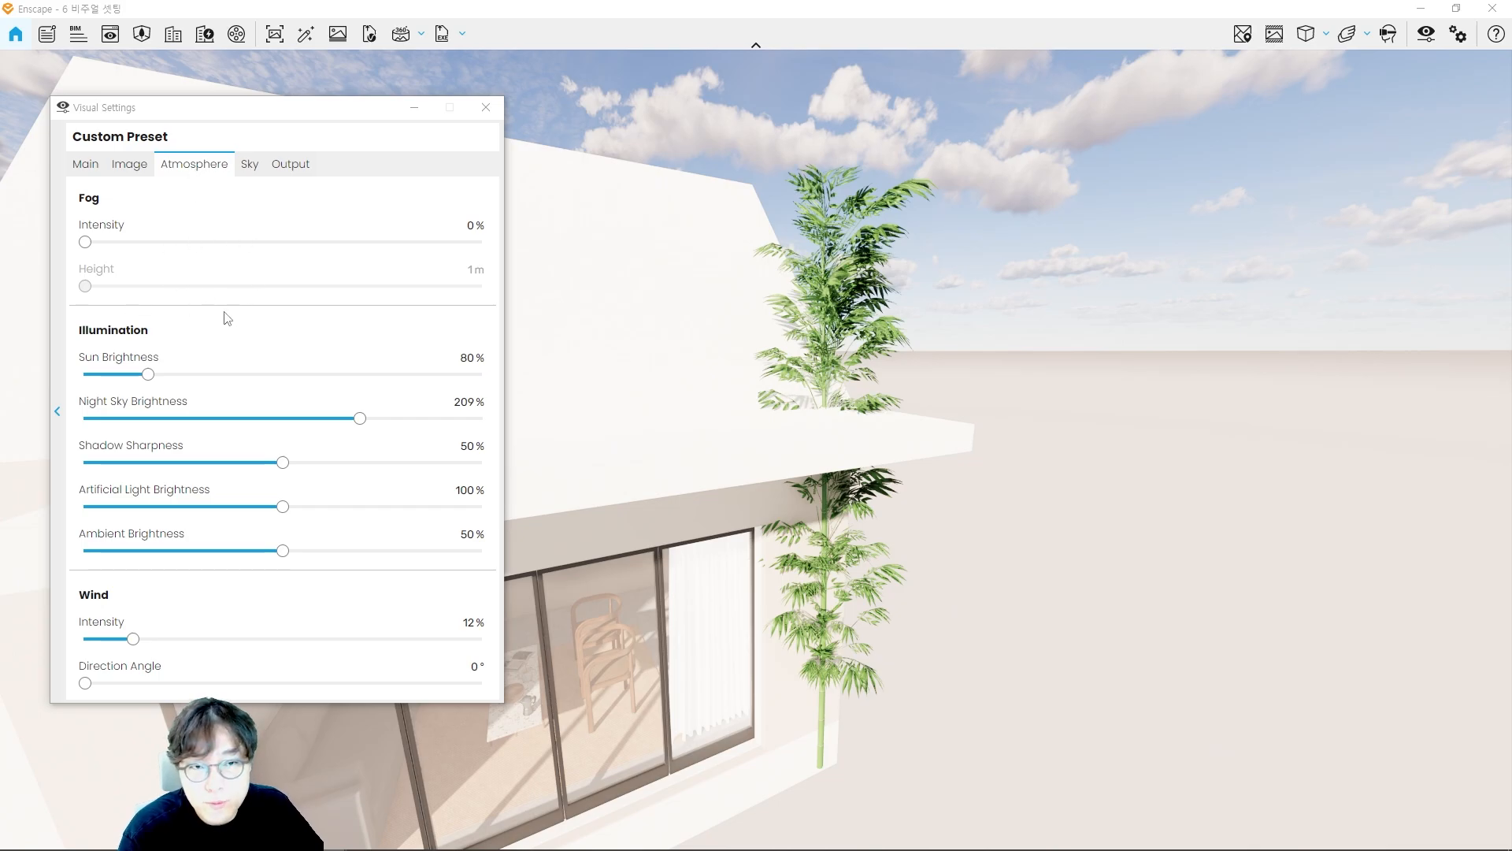
Step: Open the Sky settings and examine the clouds and the horizon beyond the house
key(s)
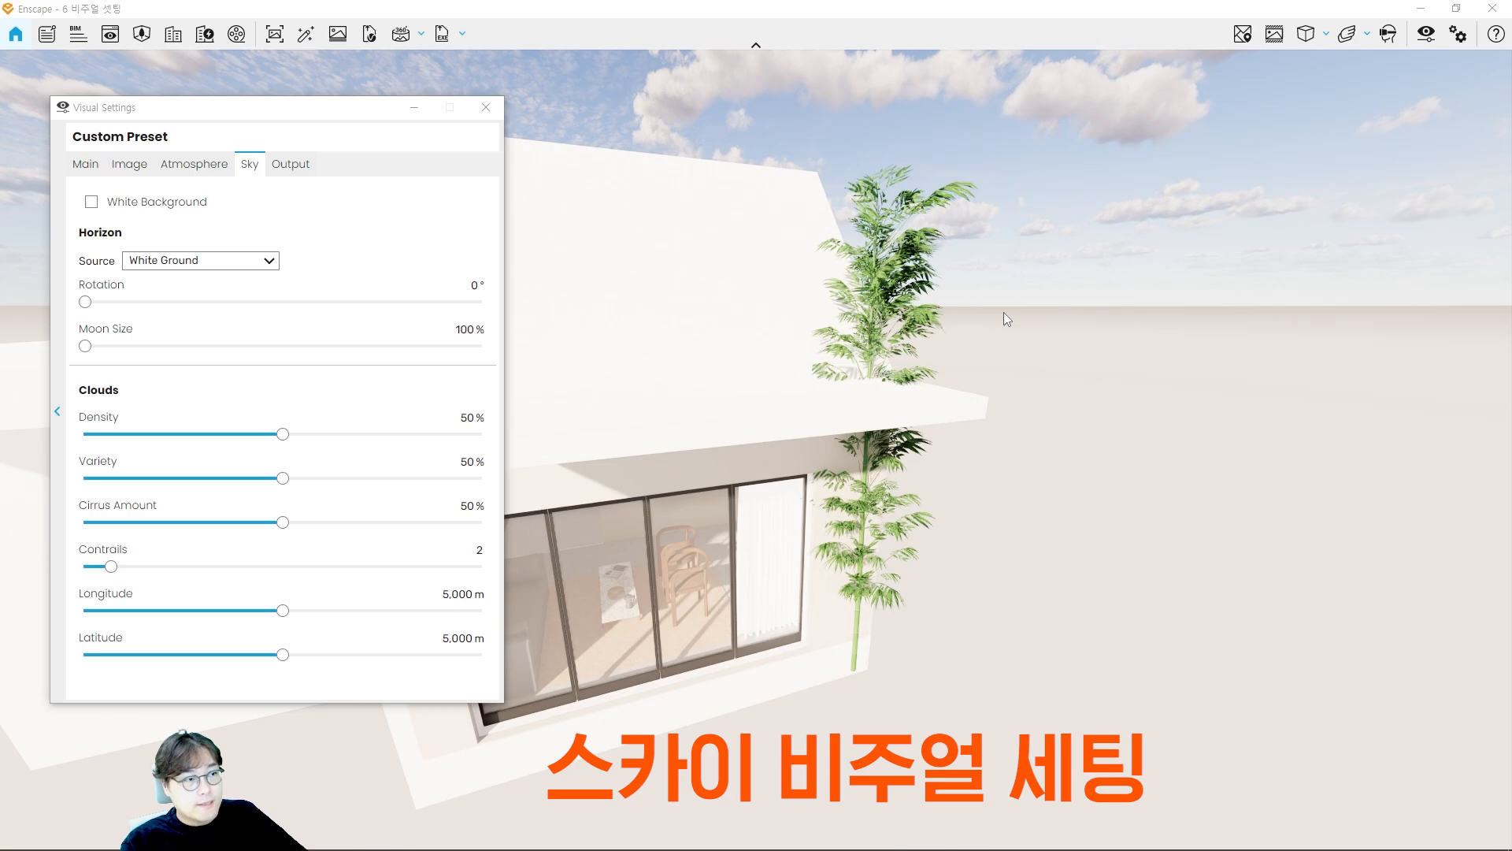
key(s)
key(s)
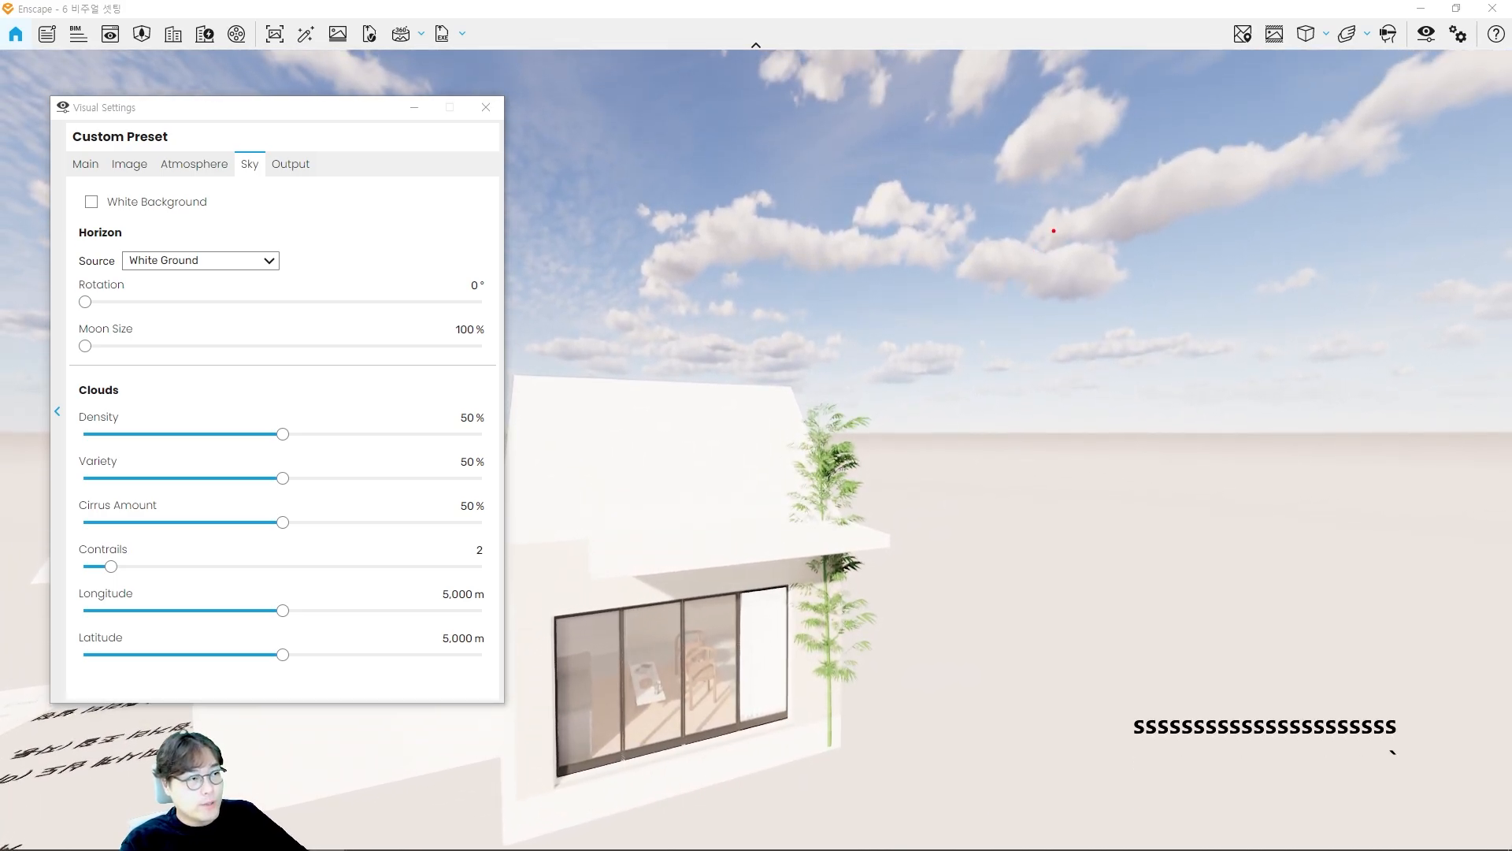
mouse_move(1024, 156)
mouse_down()
mouse_move(1158, 287)
mouse_move(926, 162)
mouse_up()
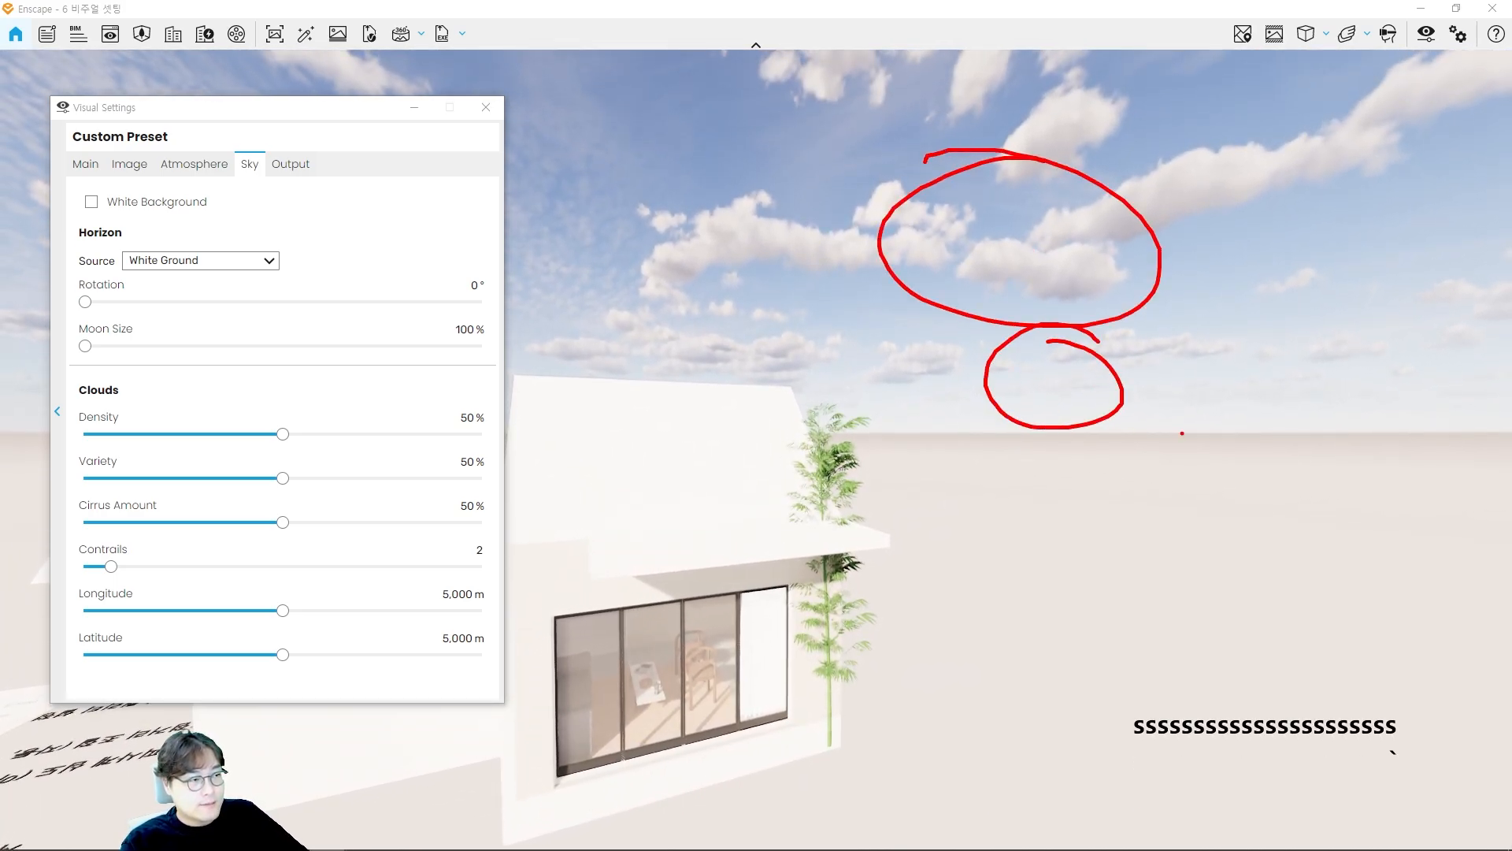
drag(1347, 337, 1350, 325)
key(Escape)
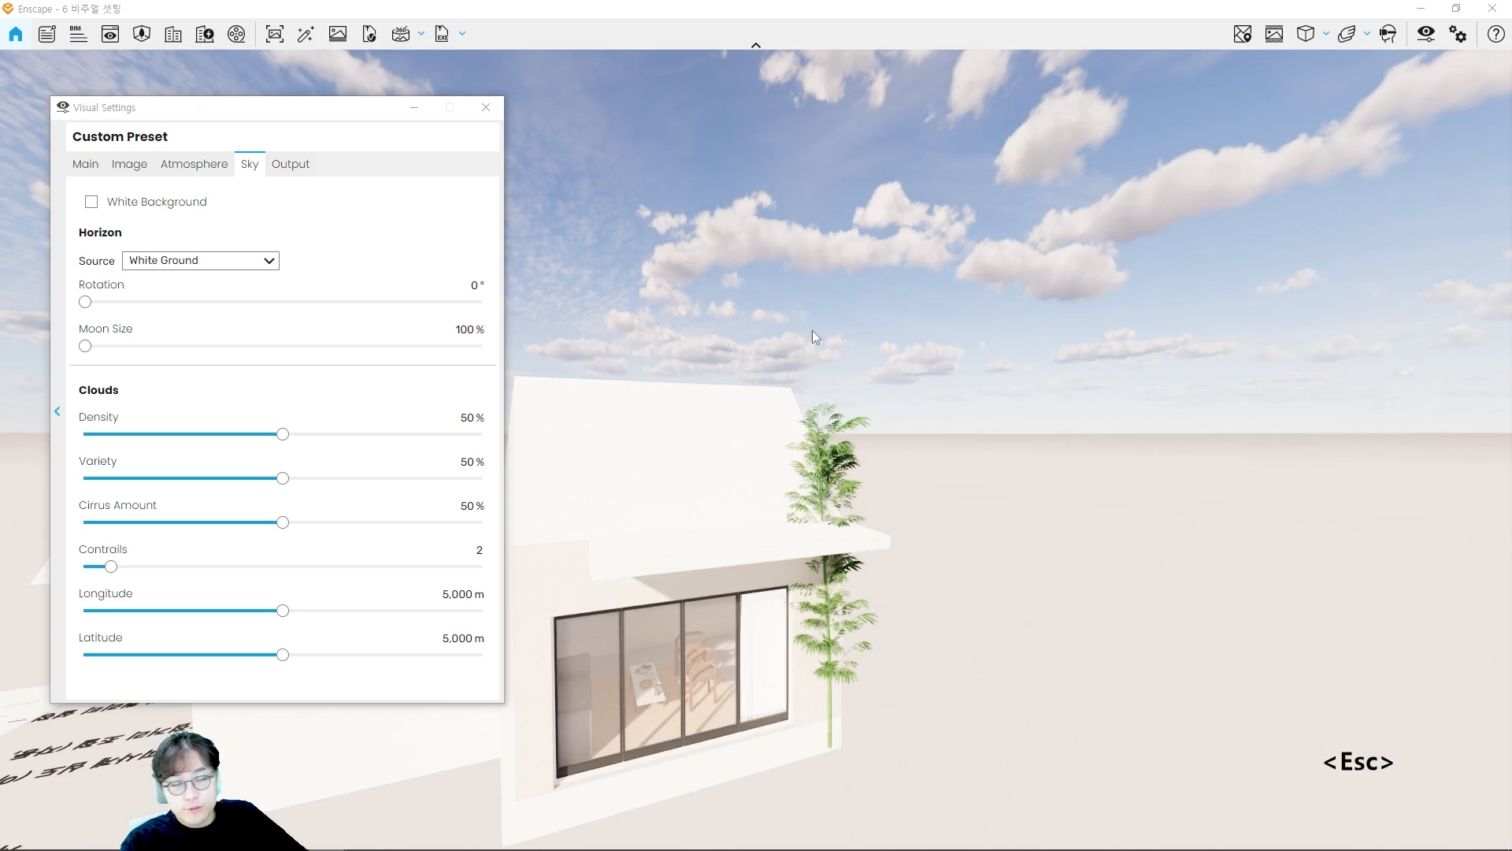
Step: Turn the White Background on to compare it with the cloudy sky, and turn it back off
click(166, 210)
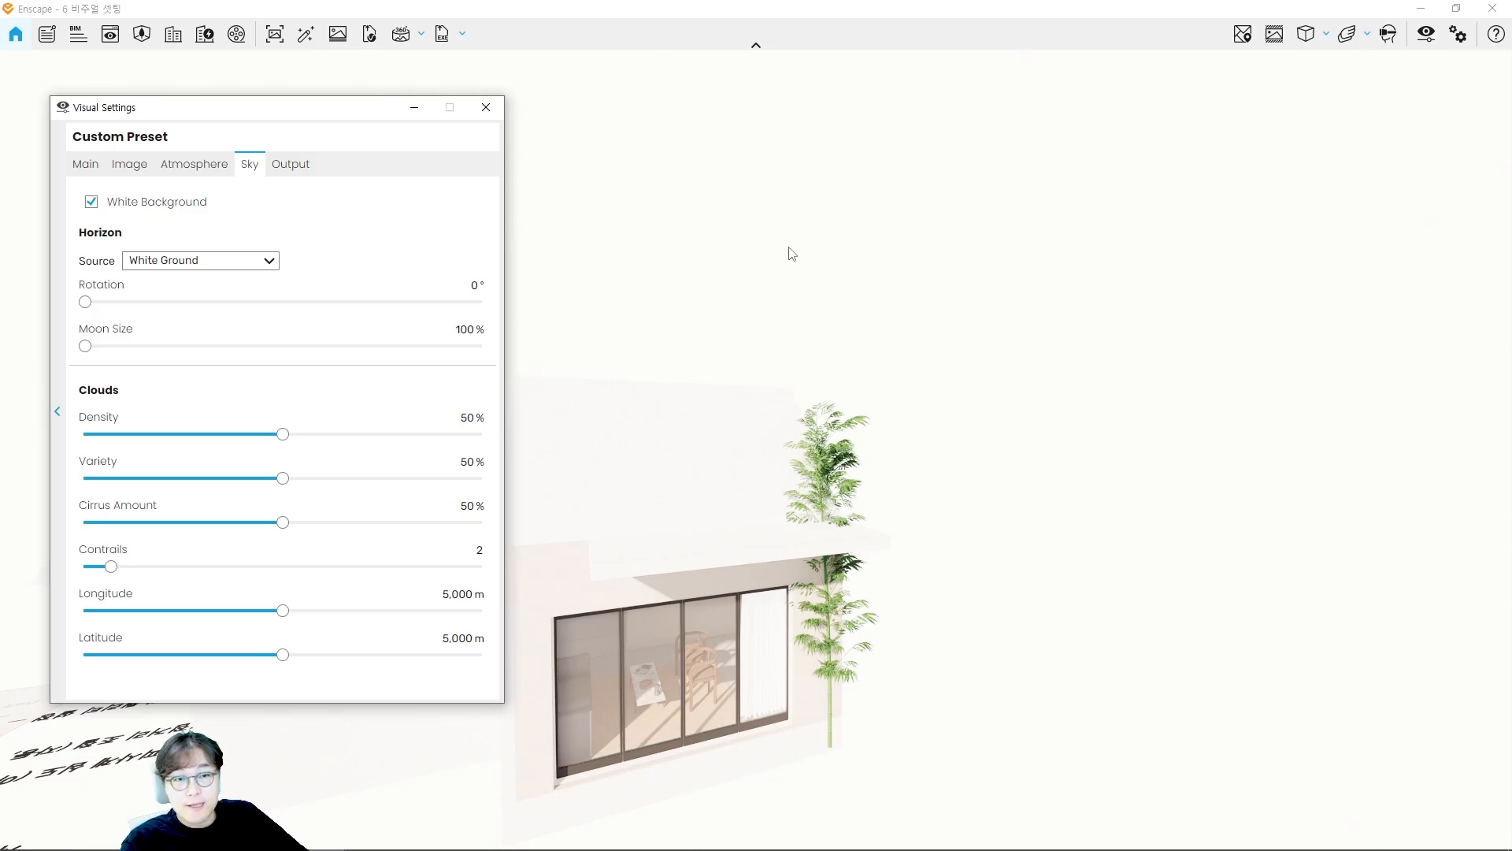
click(156, 209)
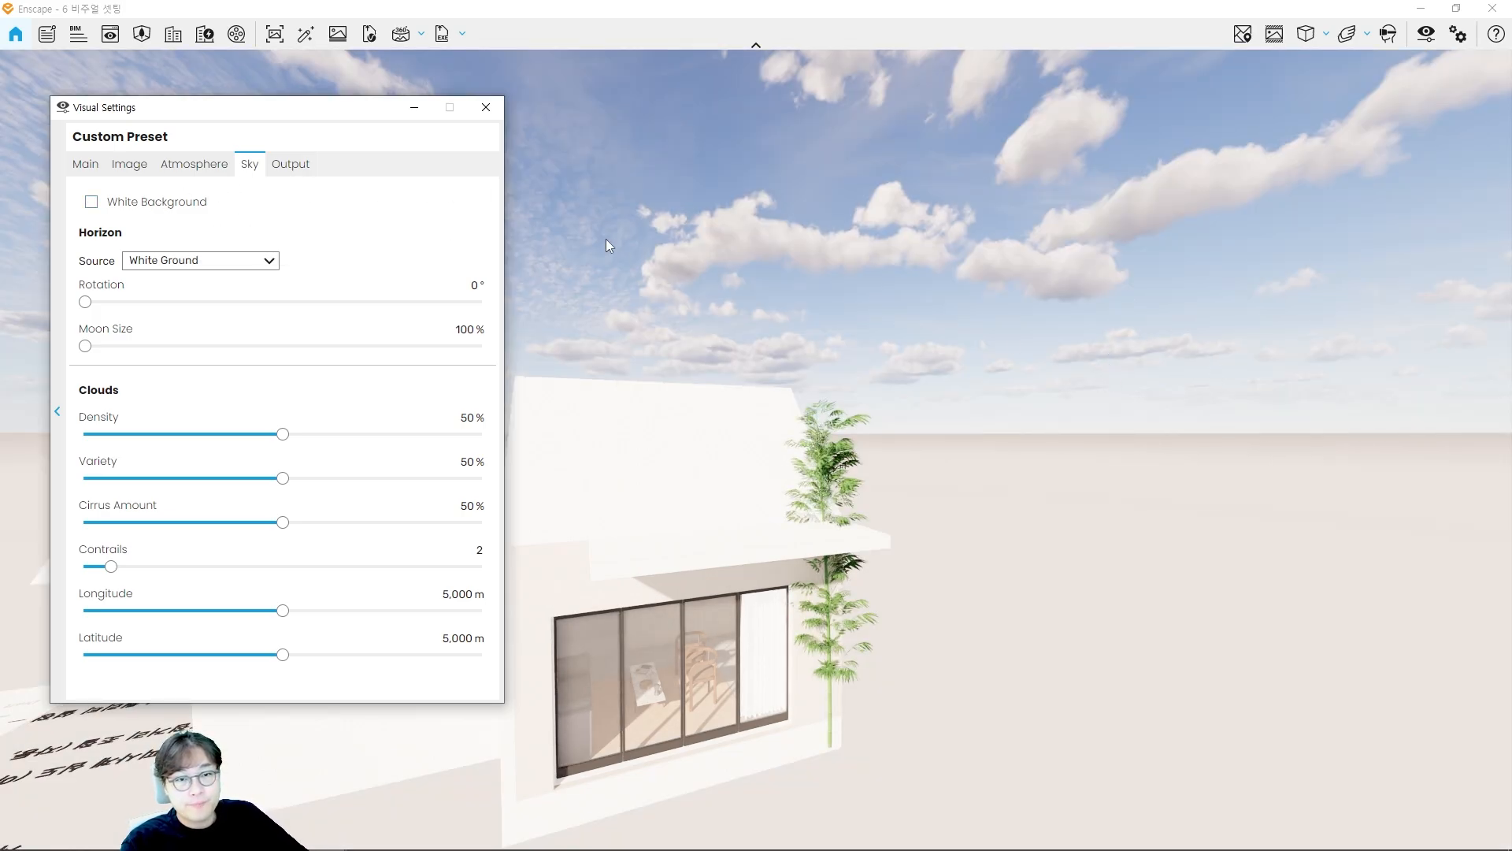
ctrl+drag(77, 219, 294, 277)
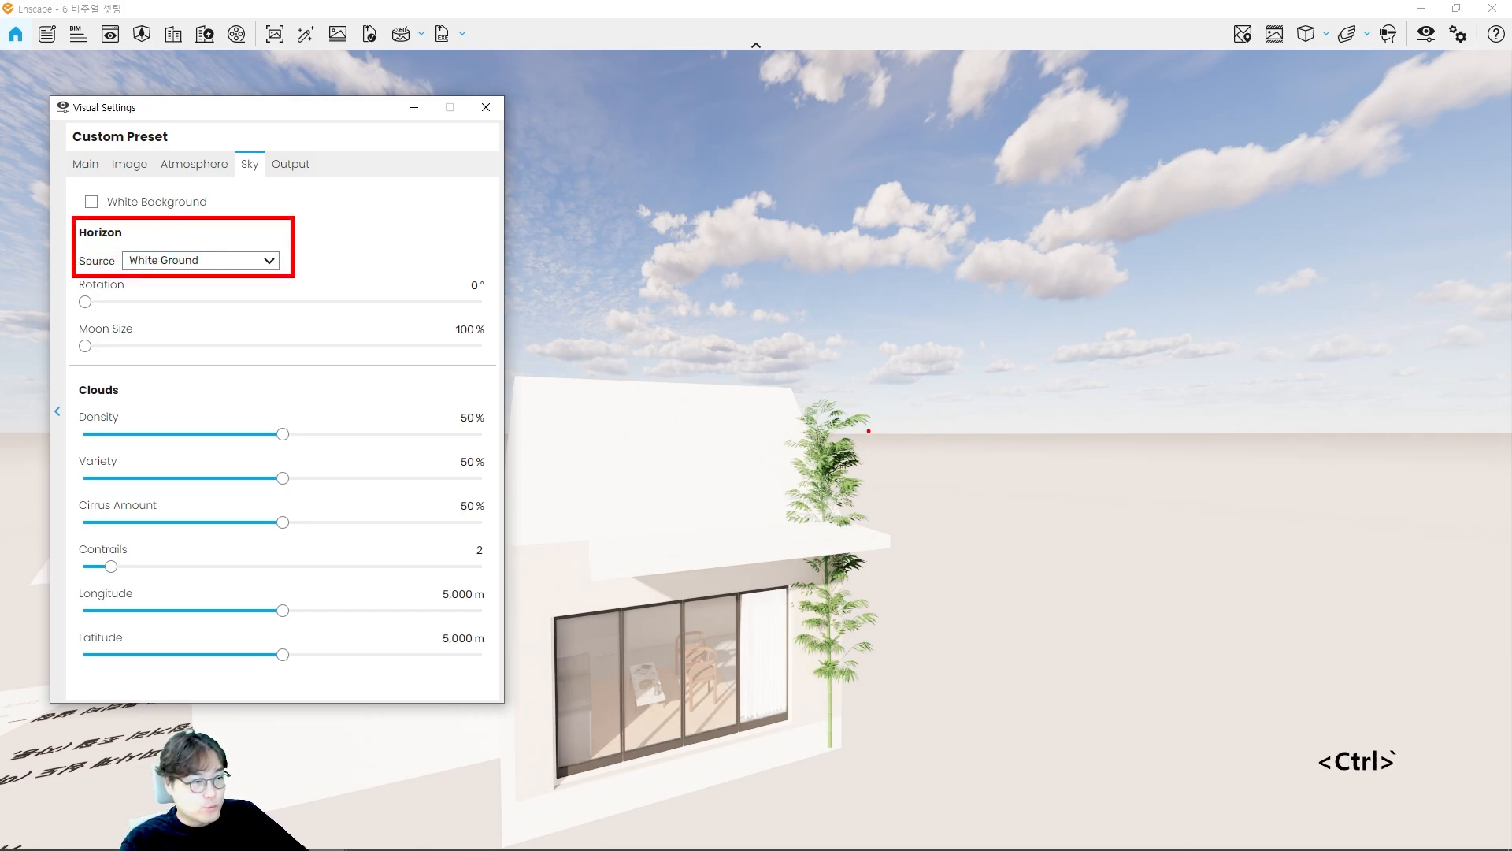
mouse_move(869, 431)
ctrl+mouse_down()
mouse_move(1237, 438)
mouse_move(1363, 322)
mouse_move(886, 372)
ctrl+mouse_up()
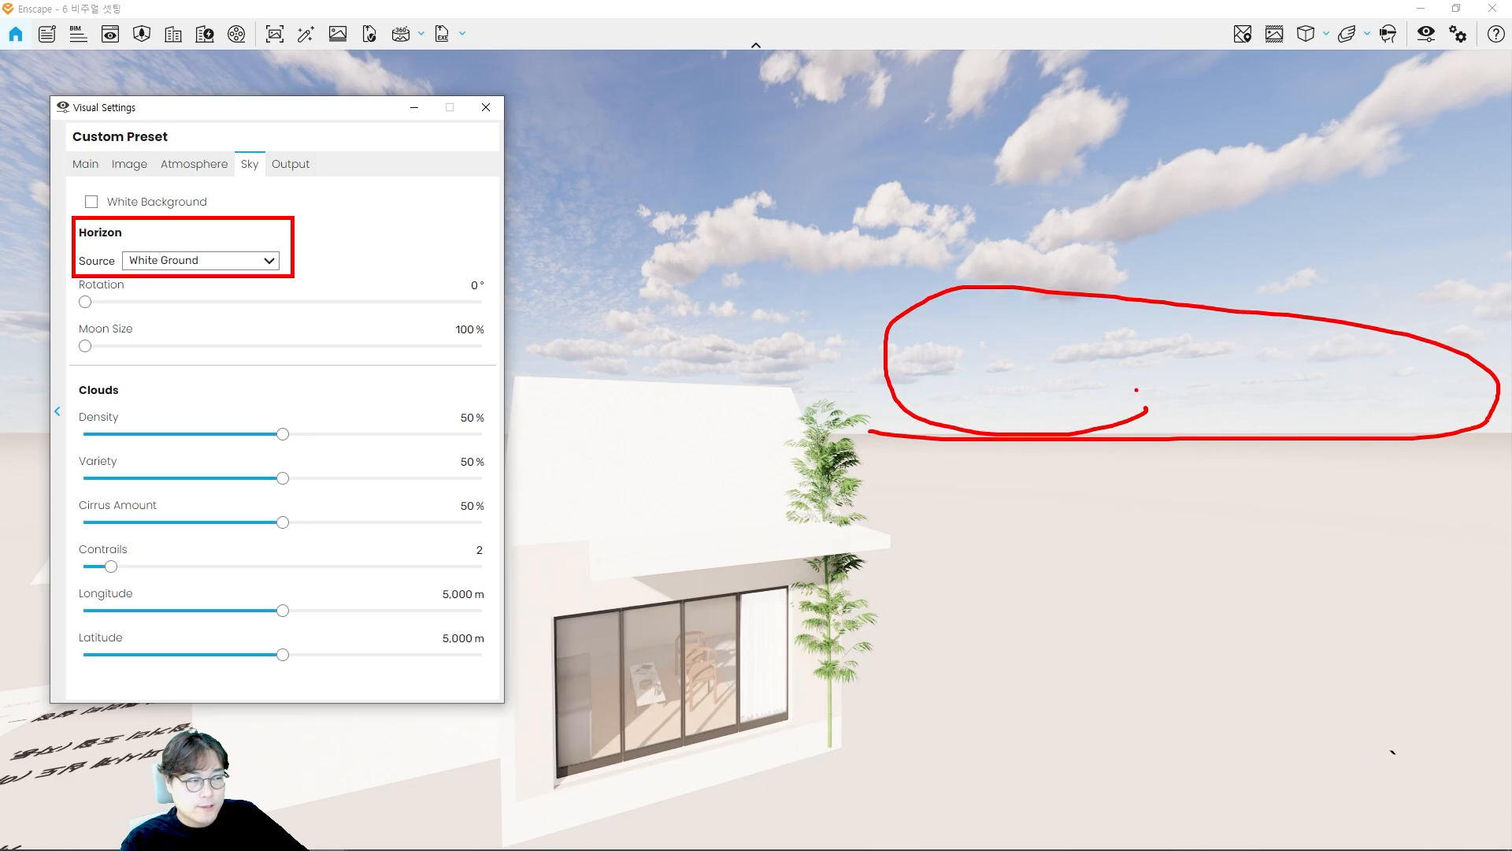
key(Escape)
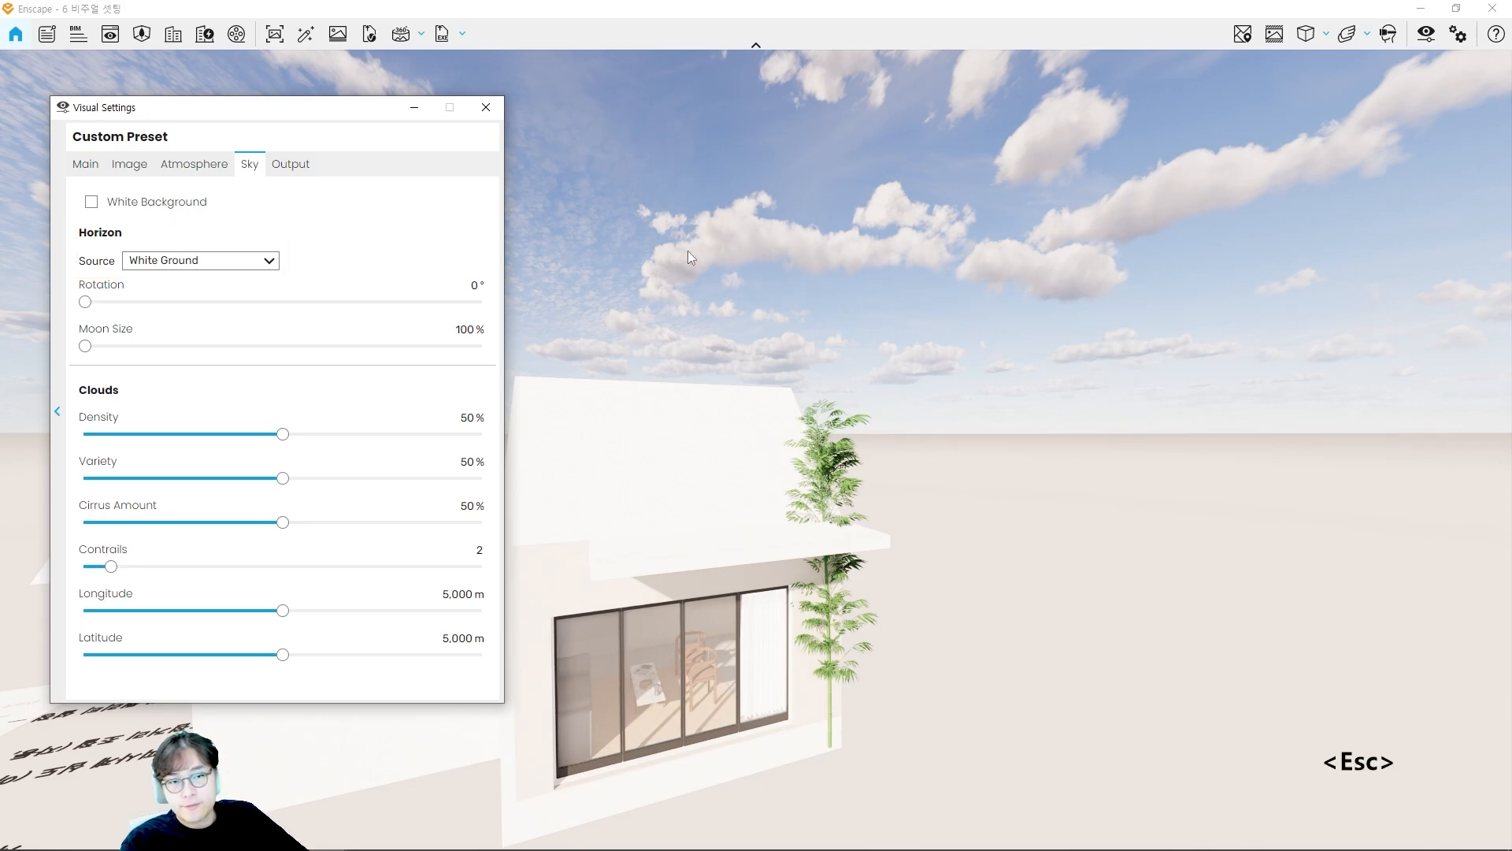
Step: Preview the Clear, Desert, Forest and Mountains horizon sources in turn behind the house
click(190, 265)
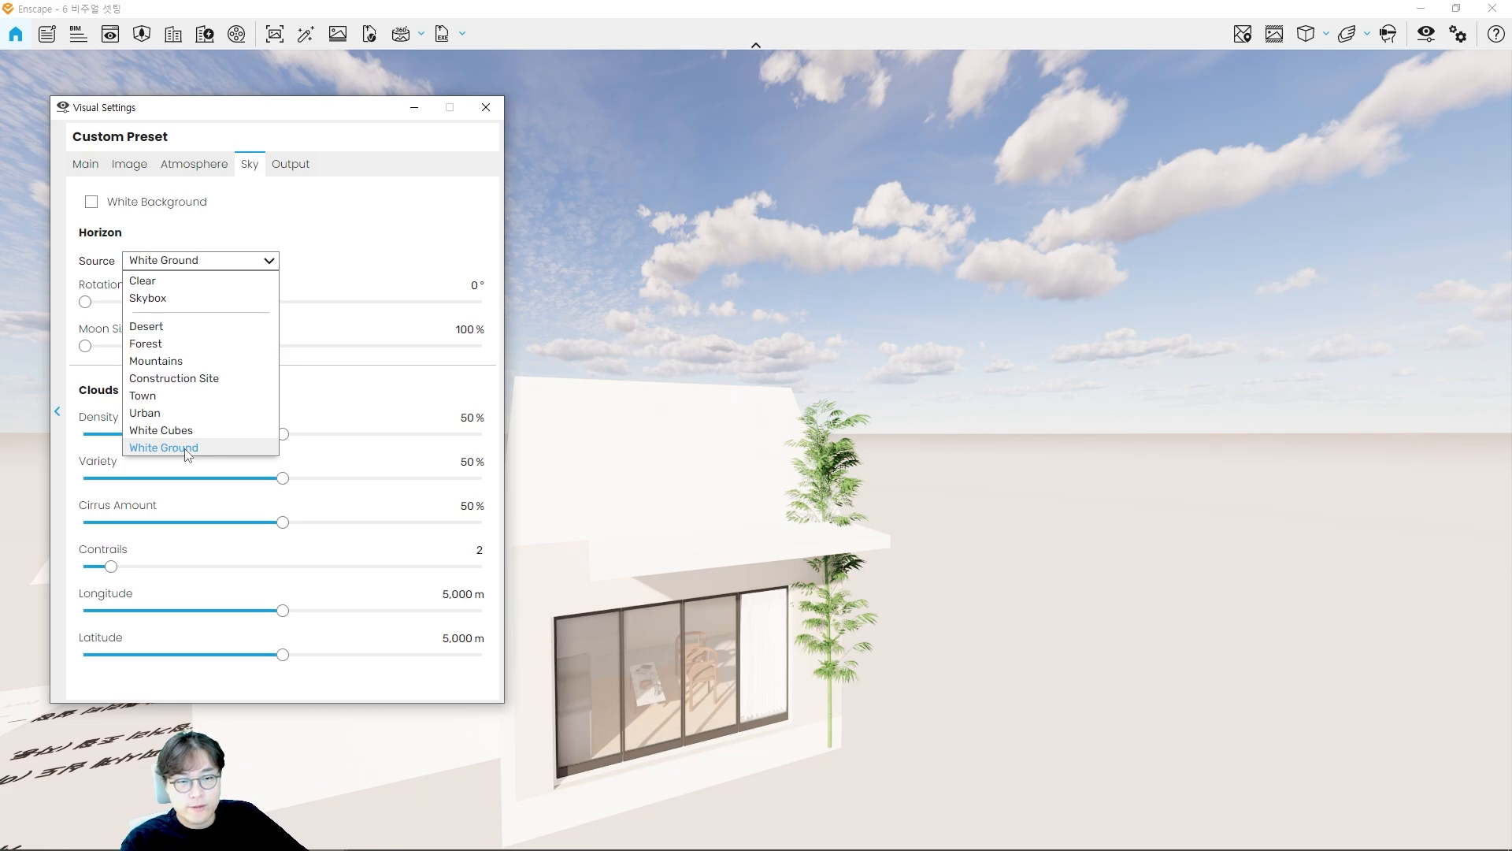
click(170, 282)
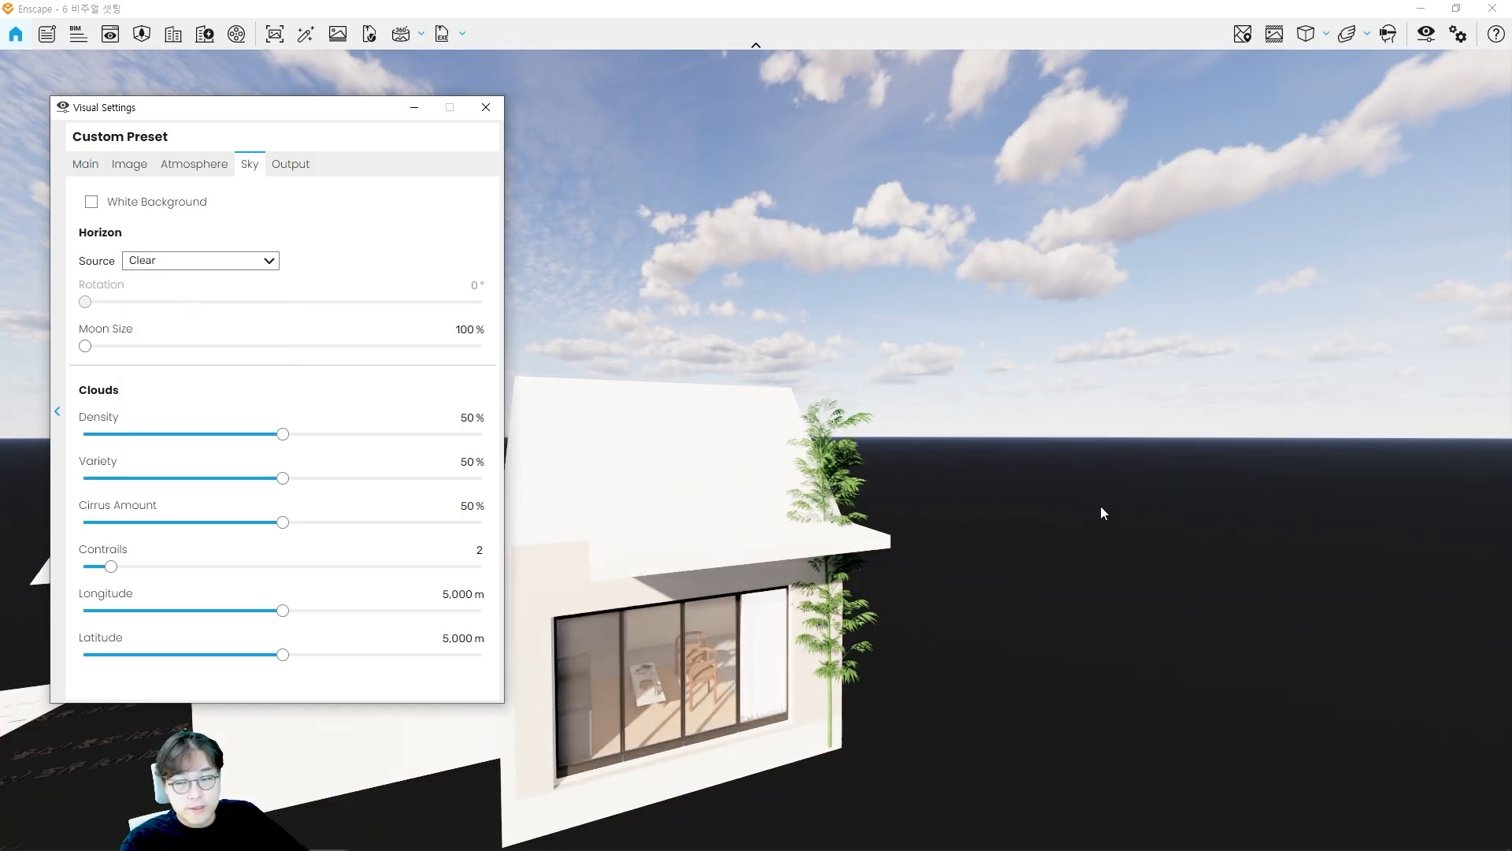
click(248, 263)
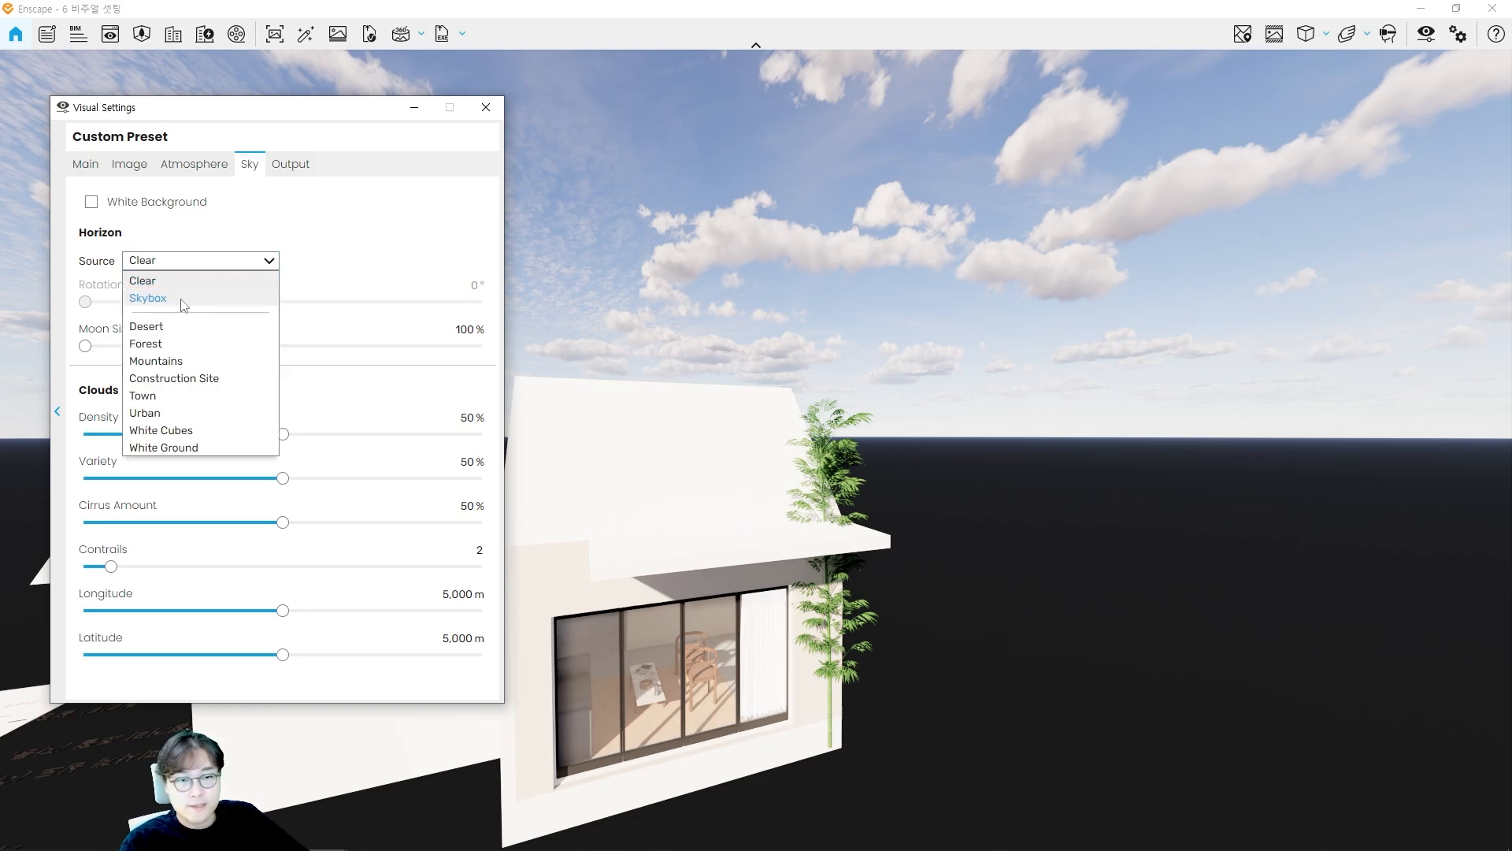
click(148, 327)
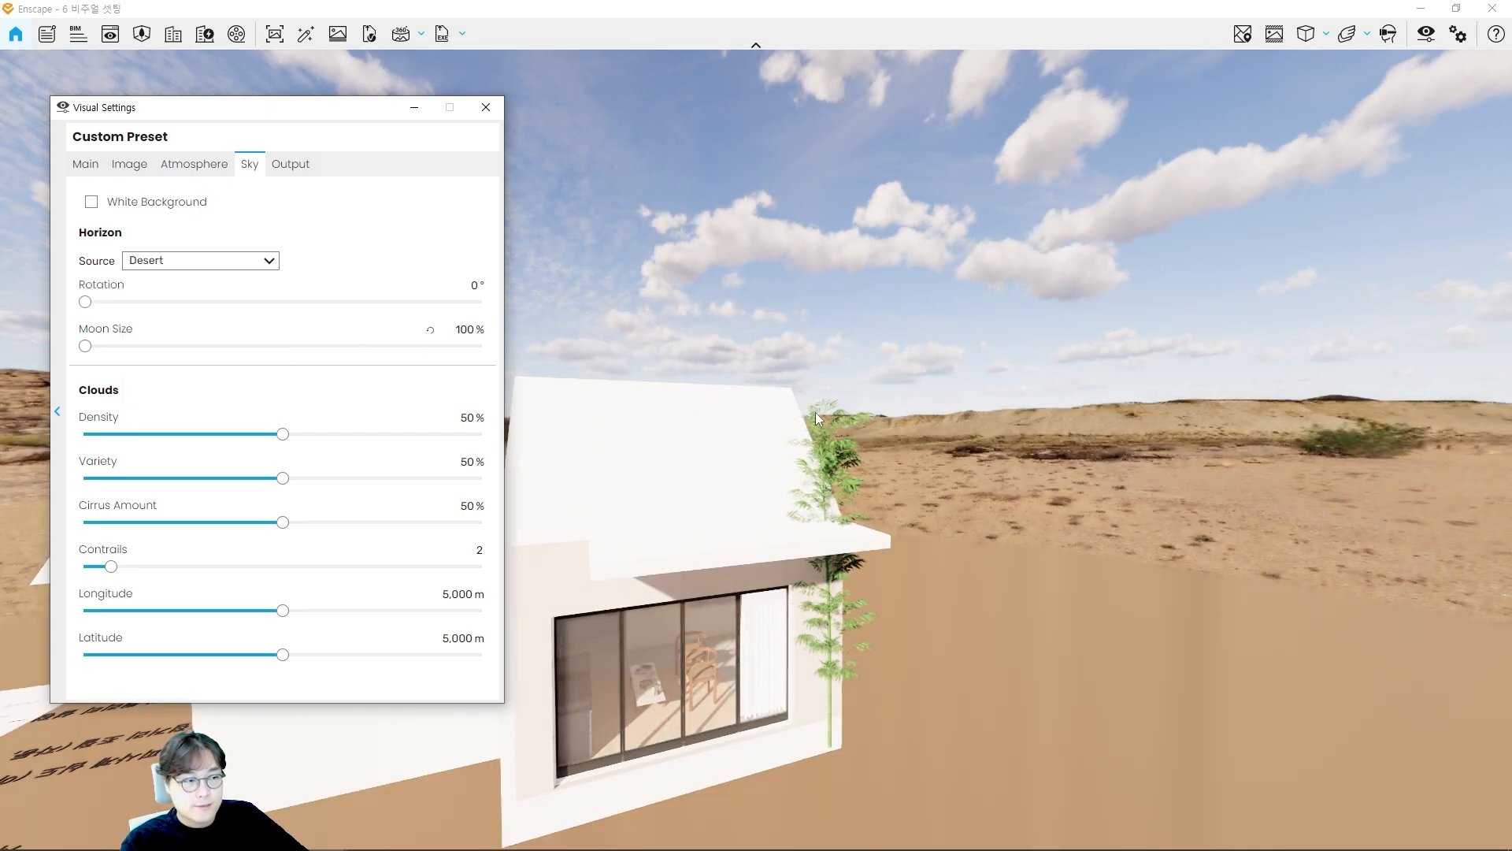
click(192, 261)
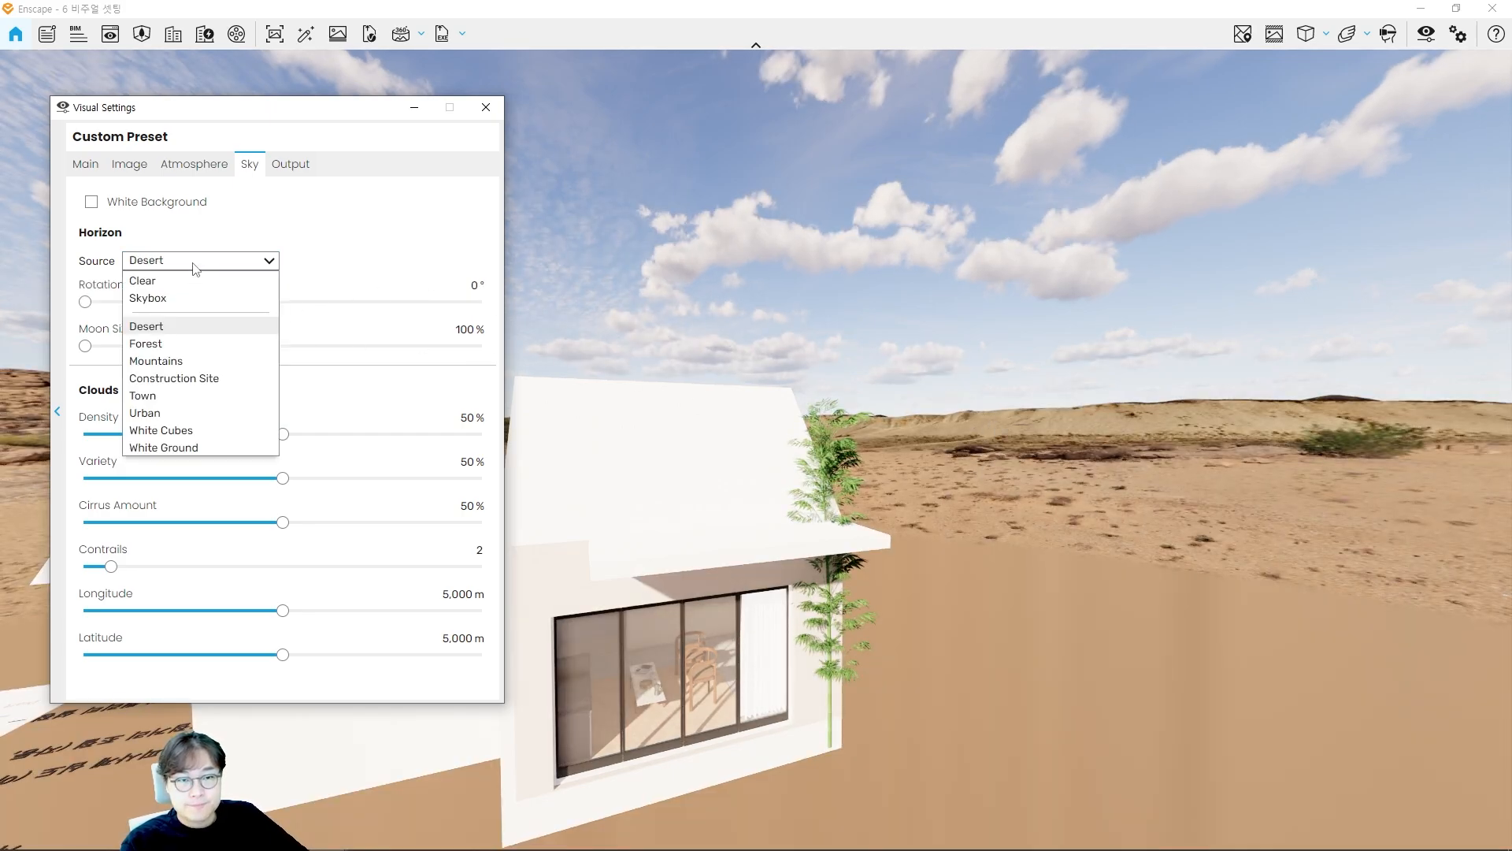
click(192, 347)
click(240, 263)
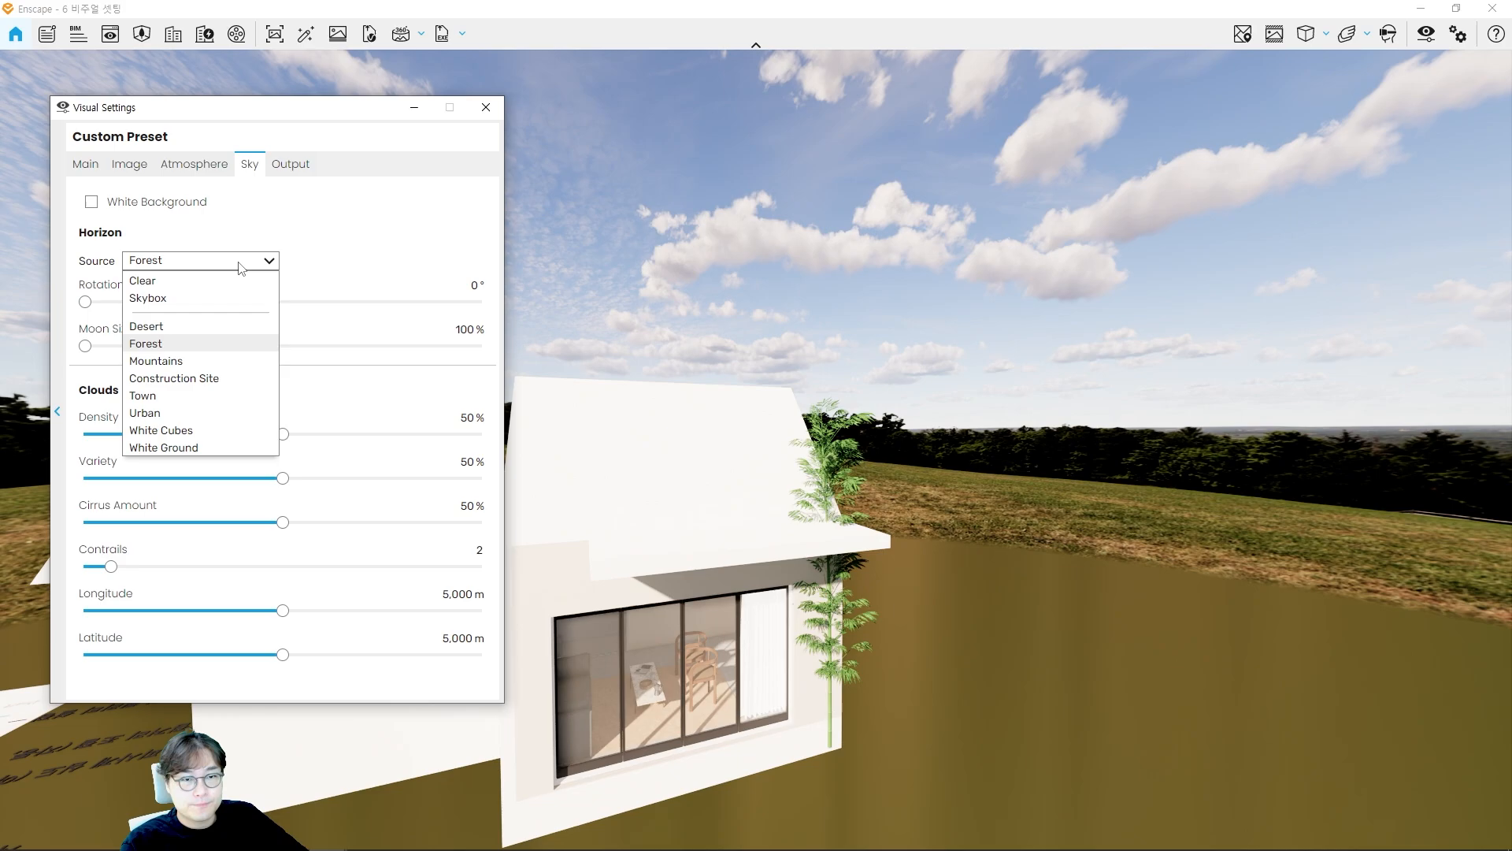
click(209, 364)
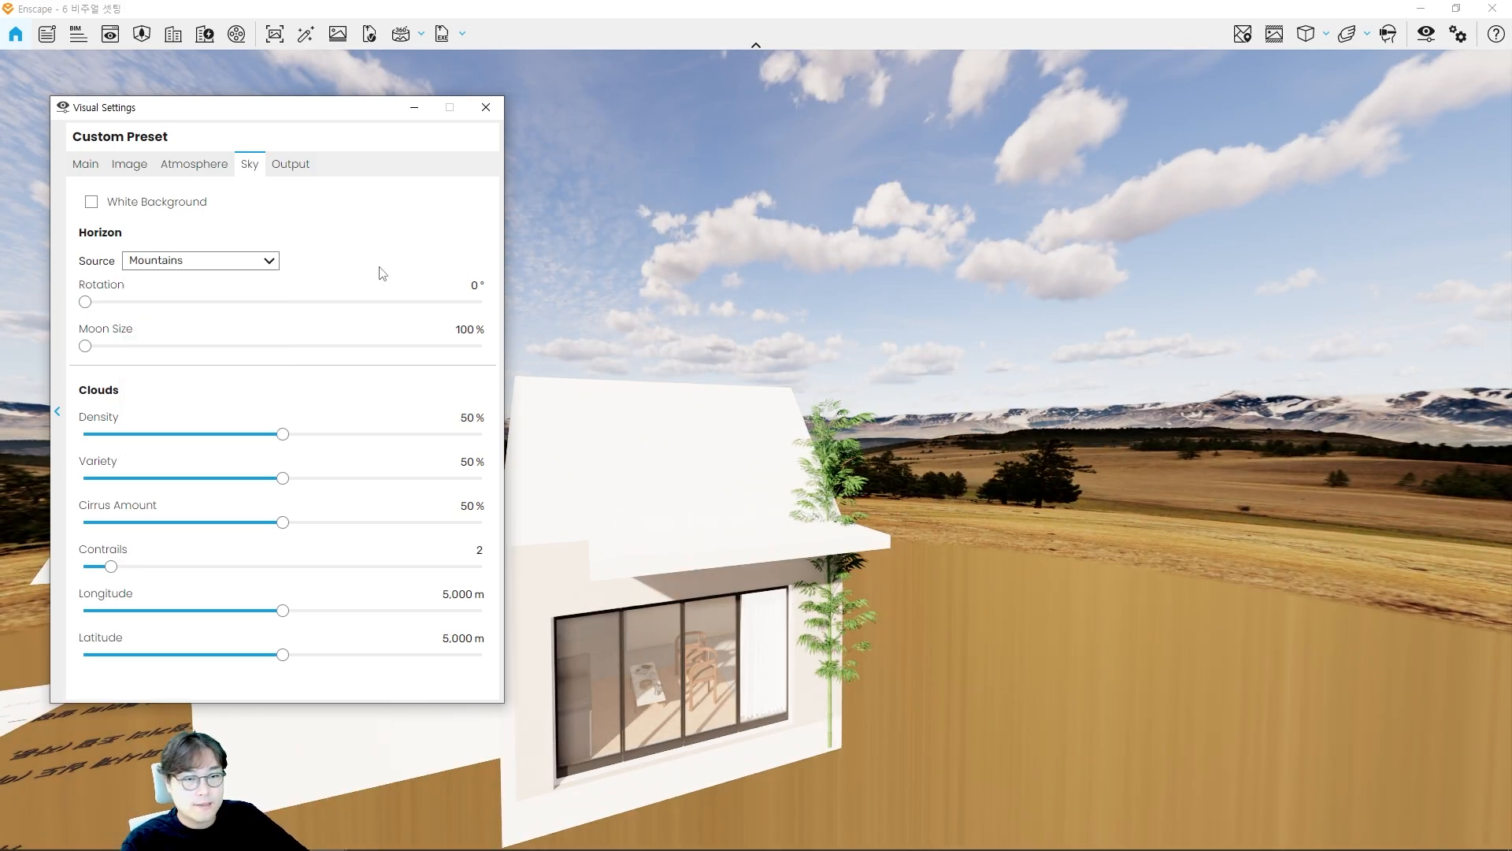
Step: Preview the Construction Site, Town, Urban and White Cubes horizon sources in turn behind the house
click(177, 266)
click(191, 379)
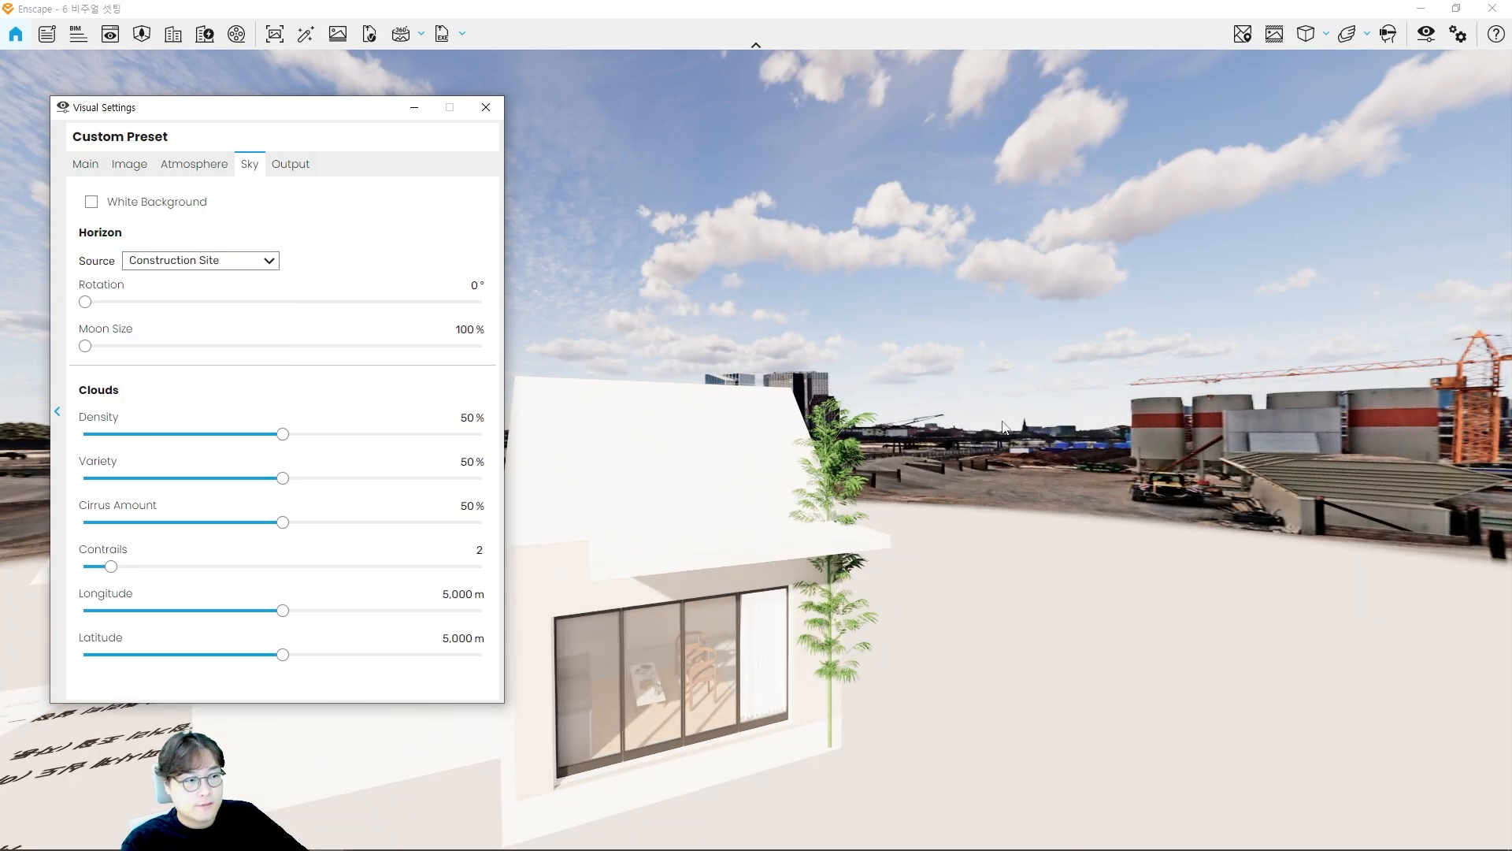
click(243, 262)
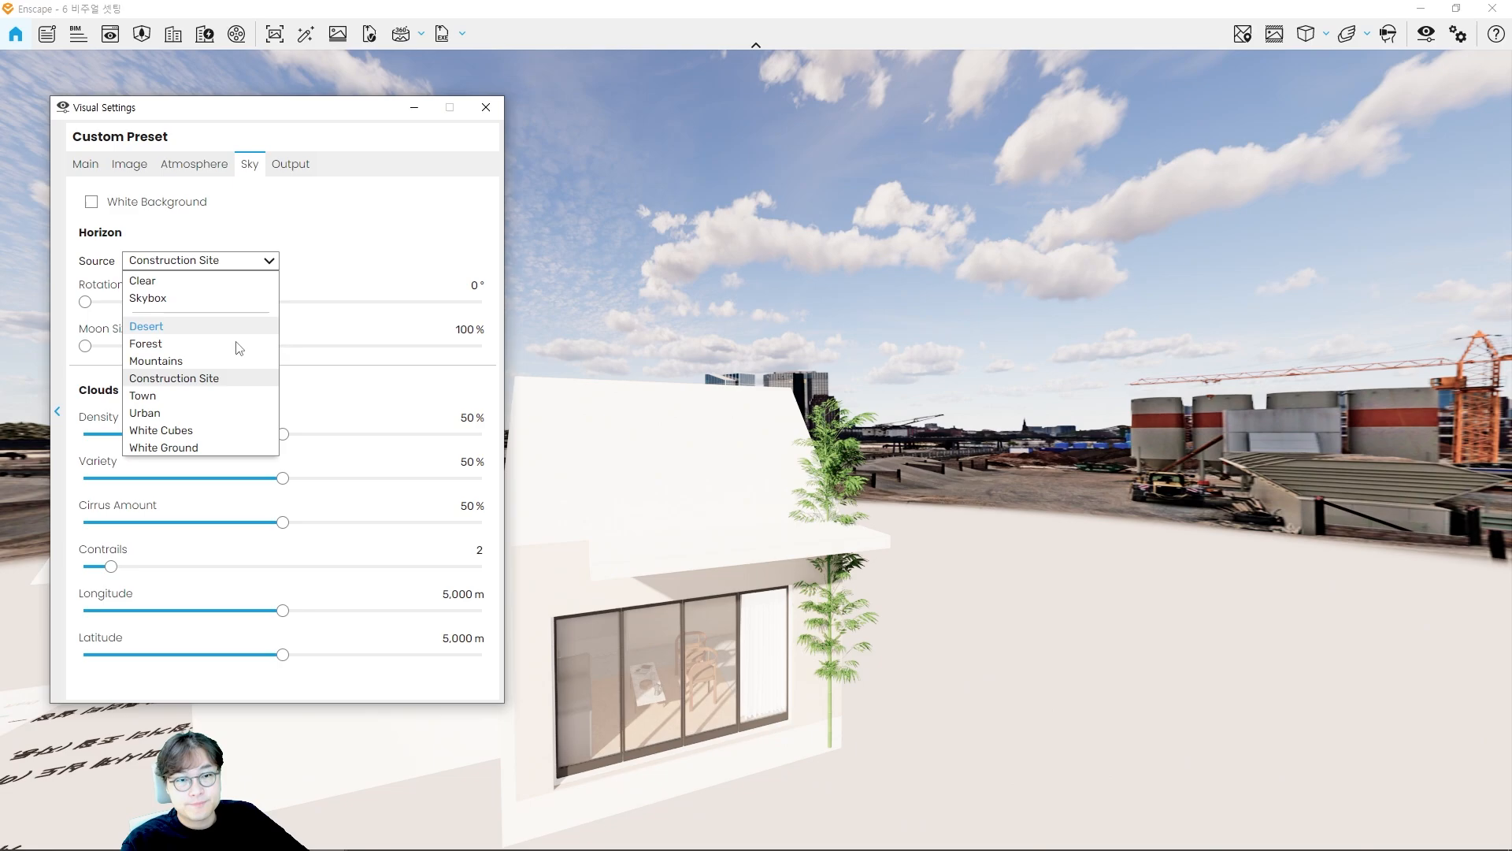
click(225, 399)
click(234, 265)
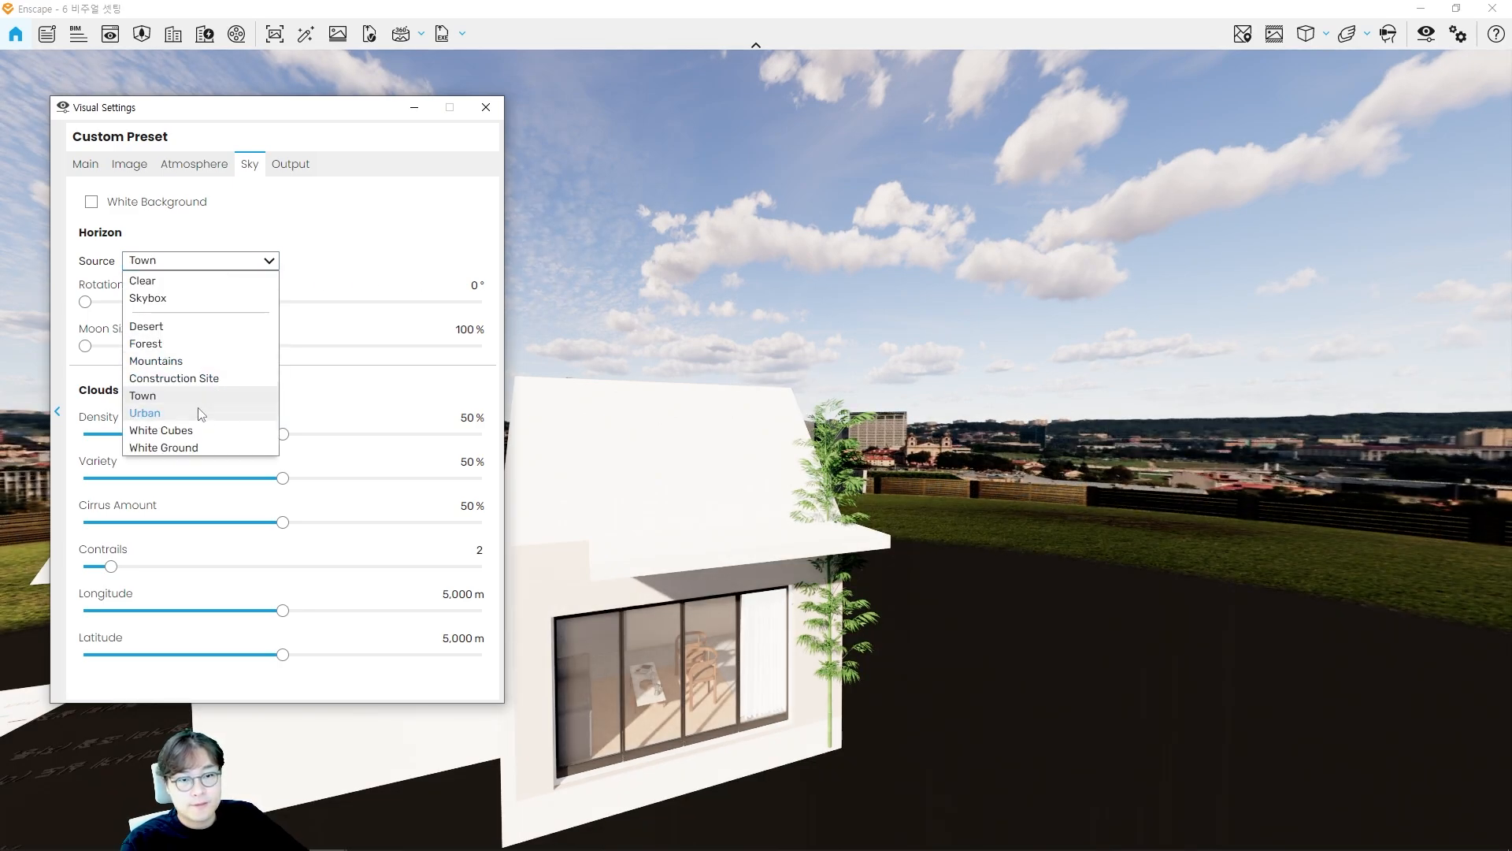
click(198, 413)
click(216, 265)
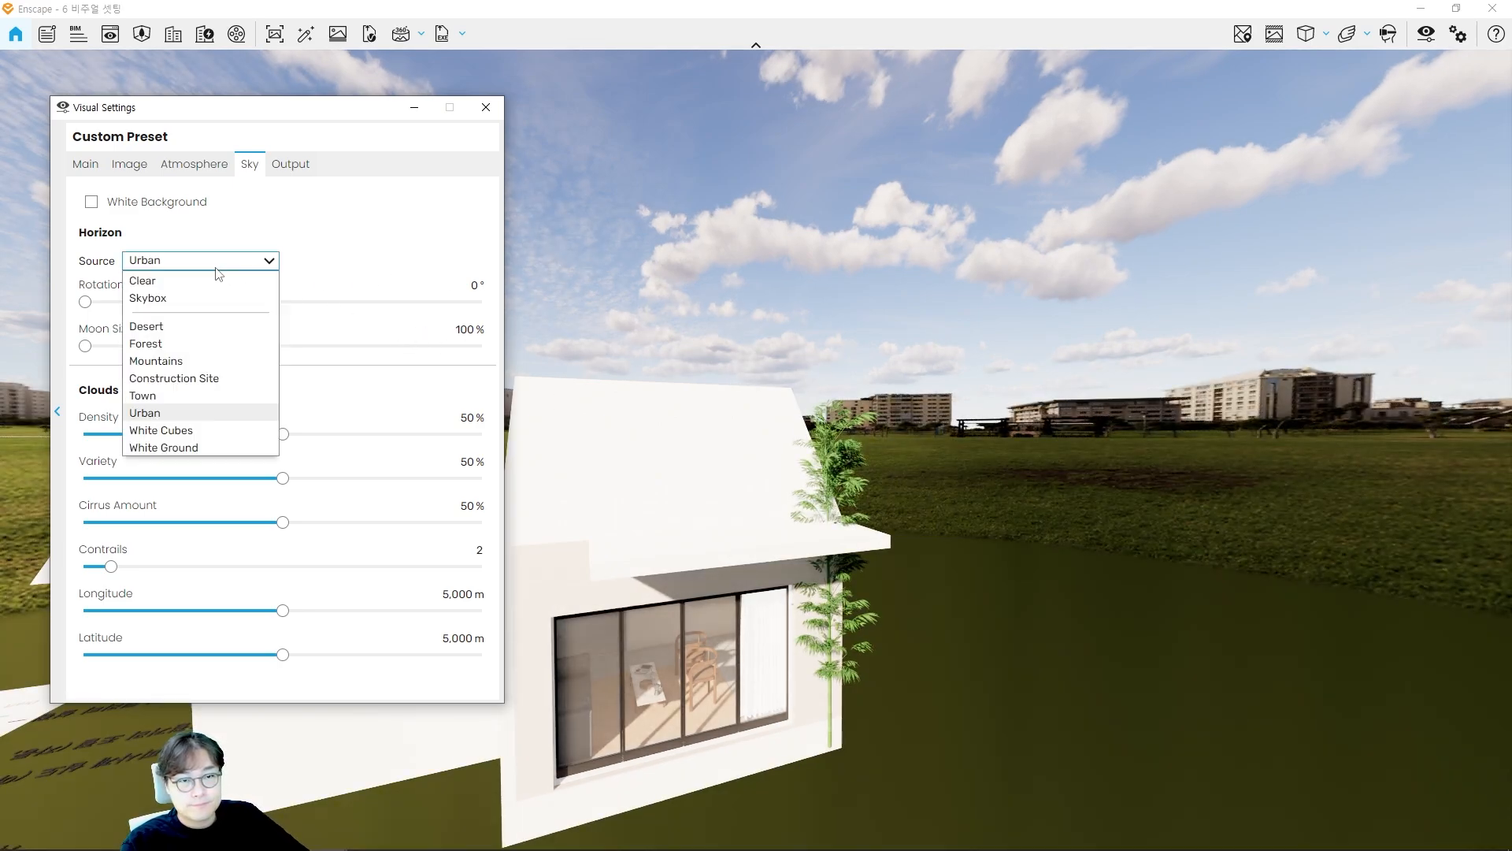
click(197, 432)
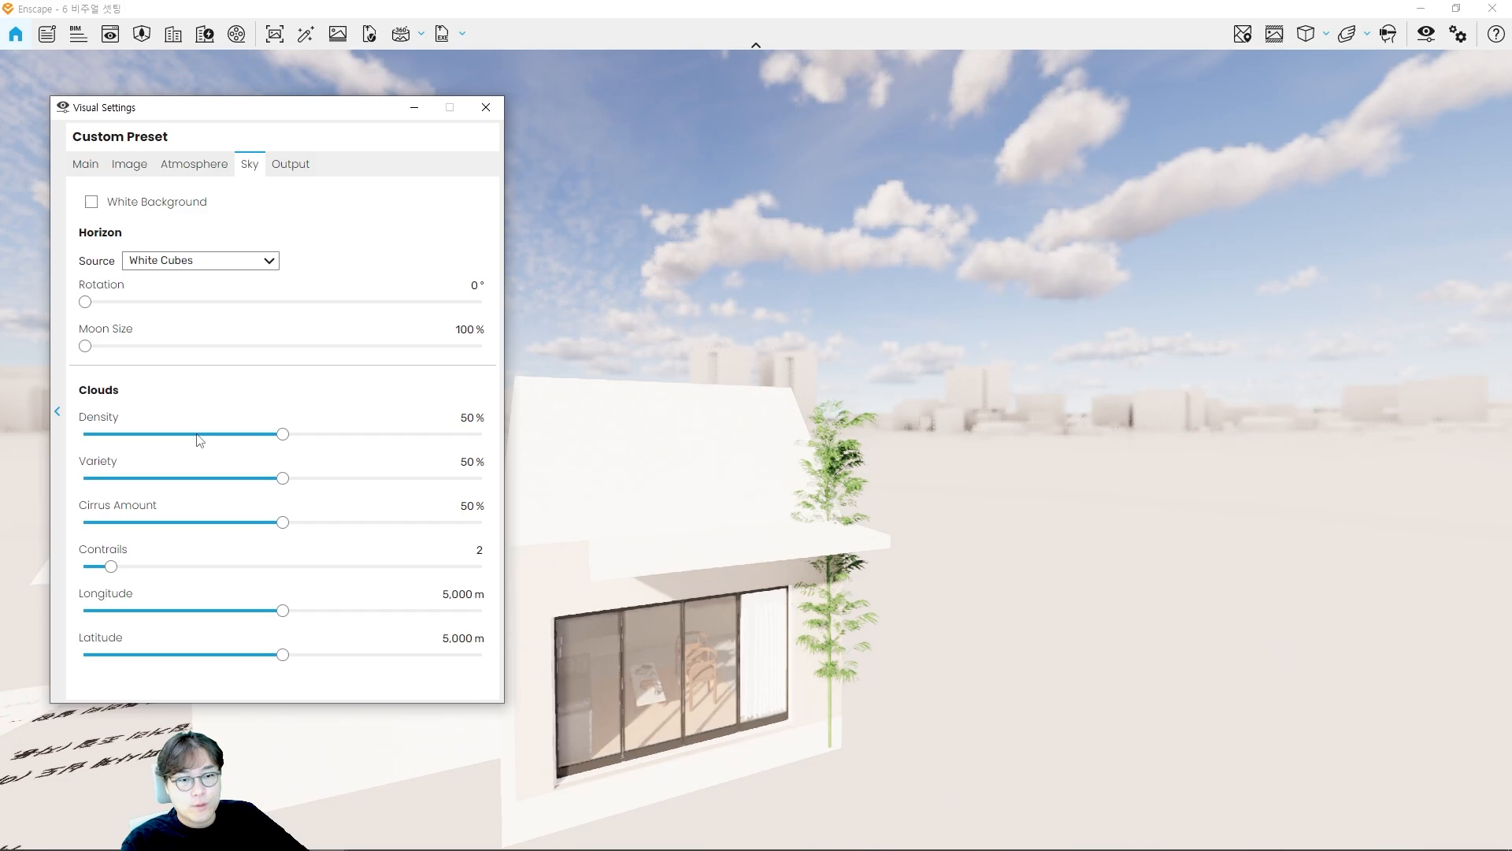
Step: Examine the White Cubes skyline around the house from several viewpoints, ending with the whole house in view
click(1075, 430)
key(d)
key(w)
key(w)
key(w)
key(w)
key(w)
key(w)
key(w)
key(w)
key(w)
key(w)
key(w)
key(w)
key(w)
key(w)
key(w)
key(w)
key(w)
key(w)
key(w)
key(w)
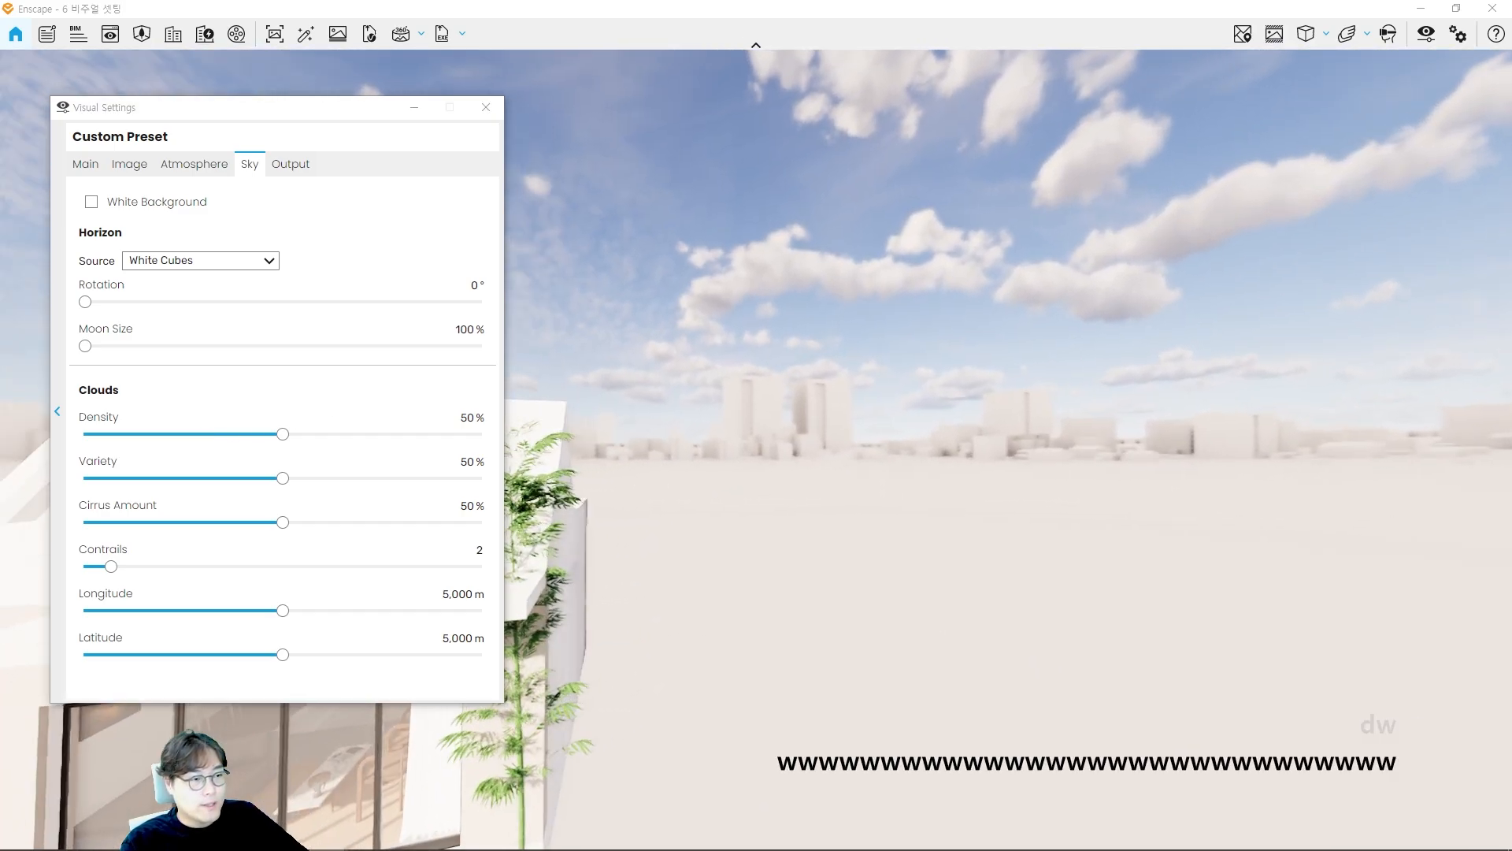
key(w)
key(w)
key(w)
key(w)
key(w)
key(w)
key(w)
key(w)
key(w)
key(w)
key(w)
key(w)
key(w)
key(w)
key(w)
key(w)
key(s)
key(s)
key(s)
key(s)
key(s)
key(s)
key(s)
key(s)
key(s)
key(a)
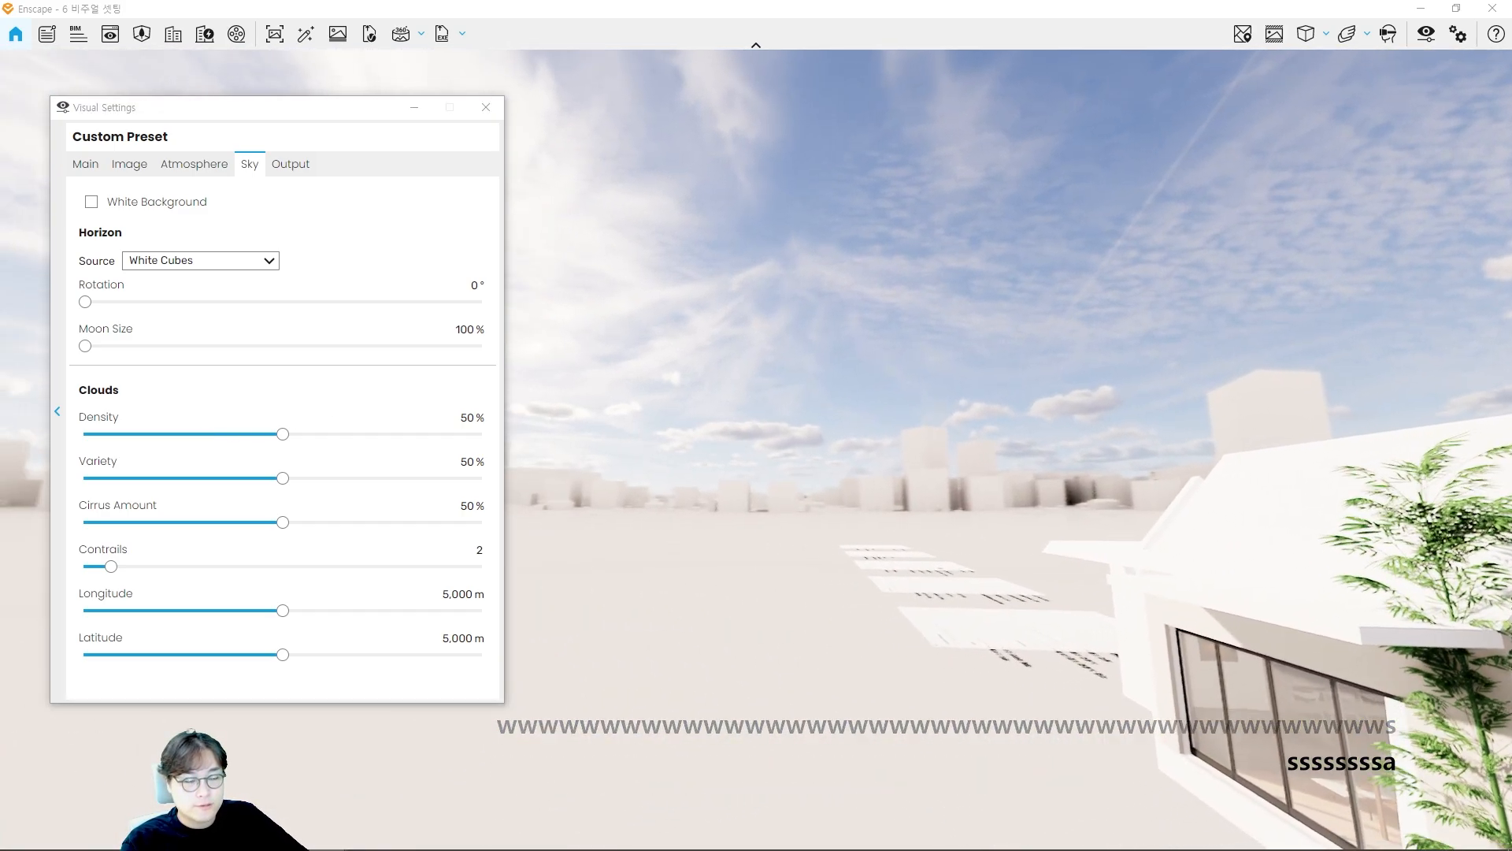
key(s)
key(w)
key(d)
key(w)
key(d)
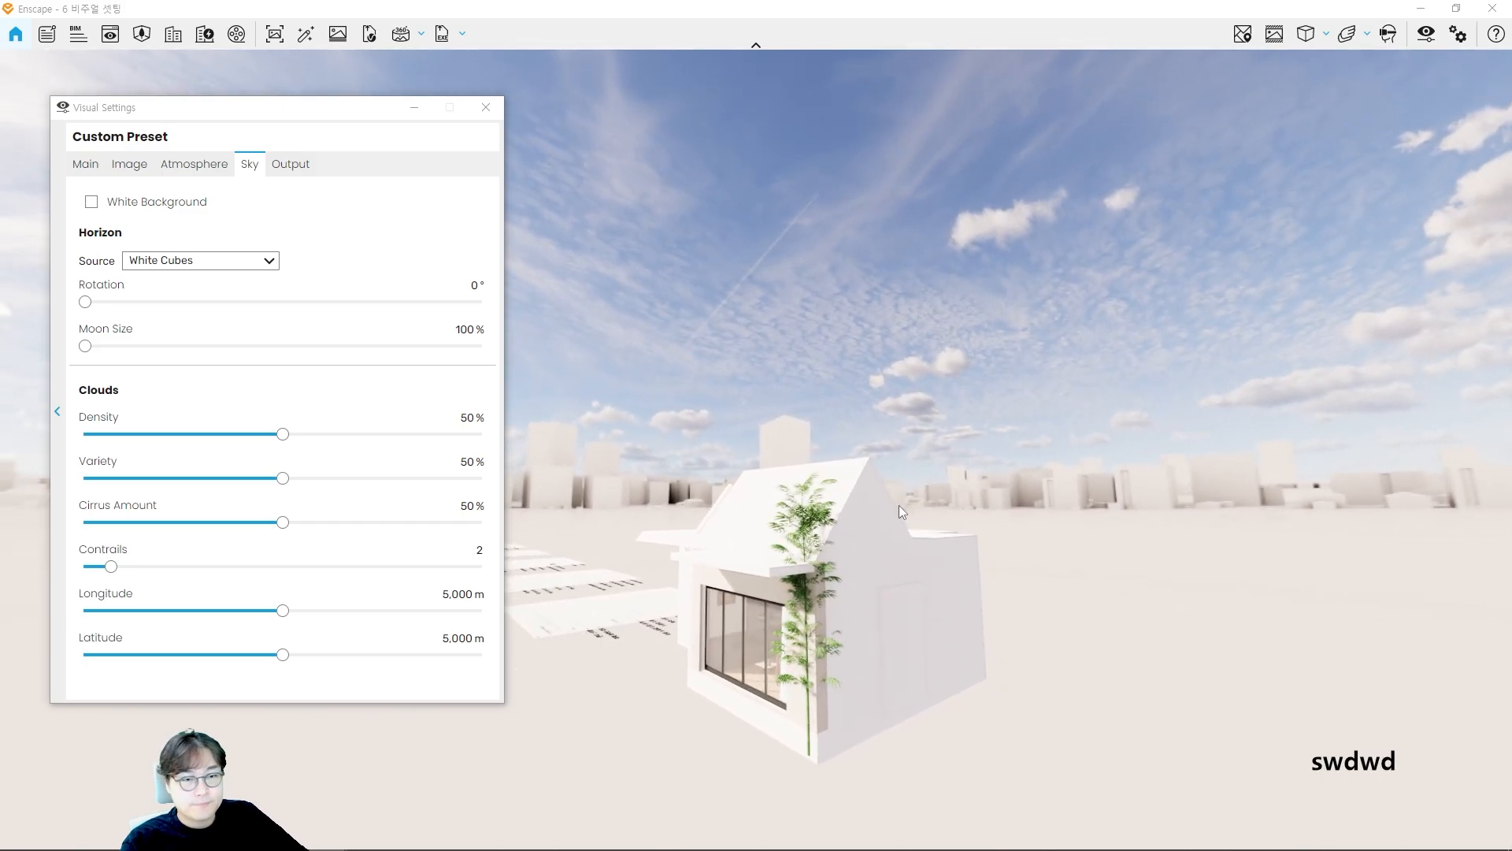
Step: Set the horizon Source to Town, rotate the horizon to 58°, and view it beyond the house
click(246, 263)
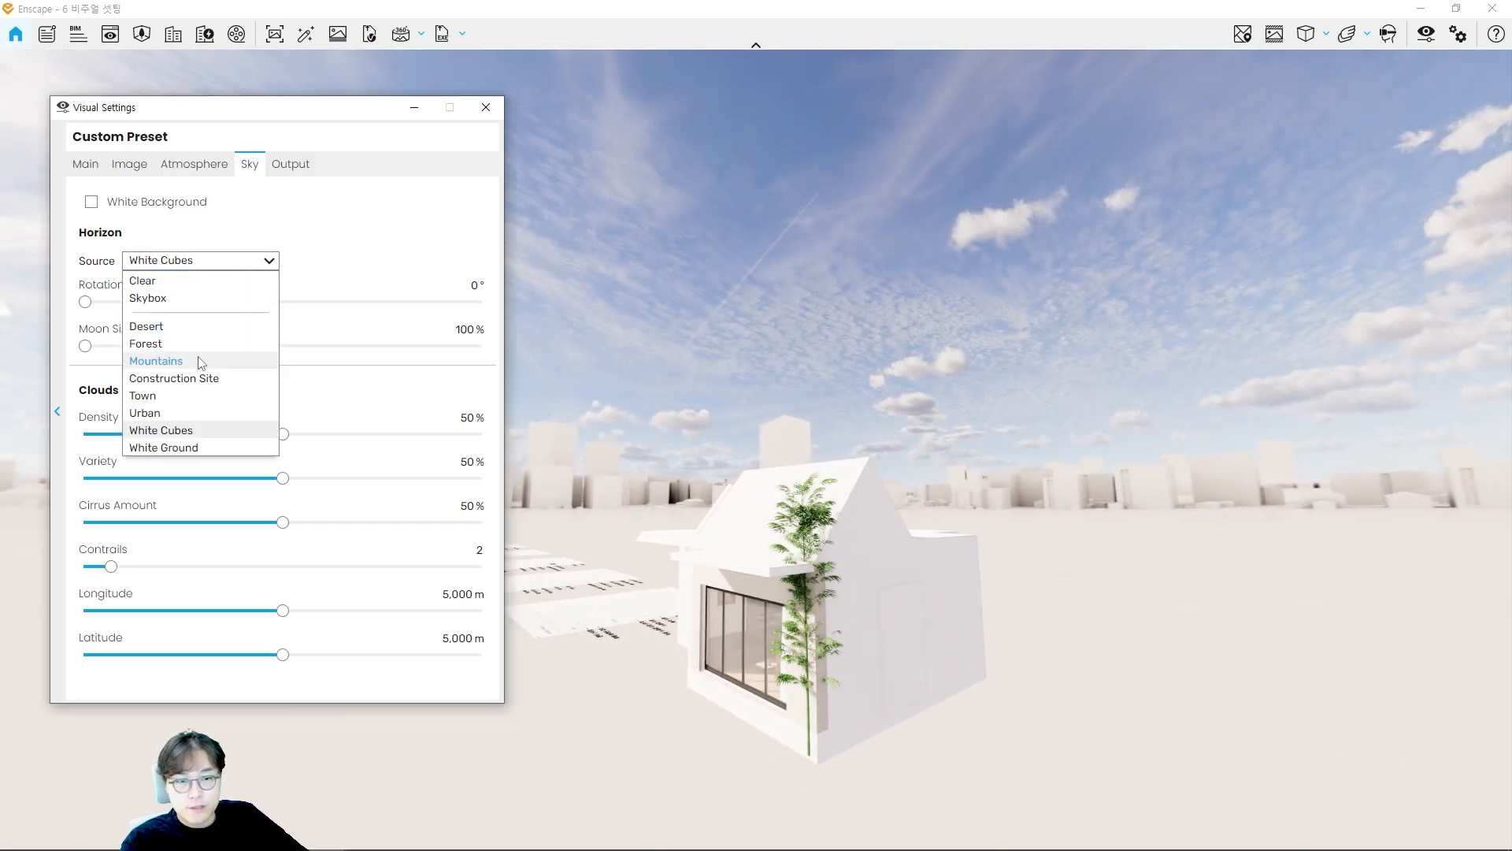
click(195, 404)
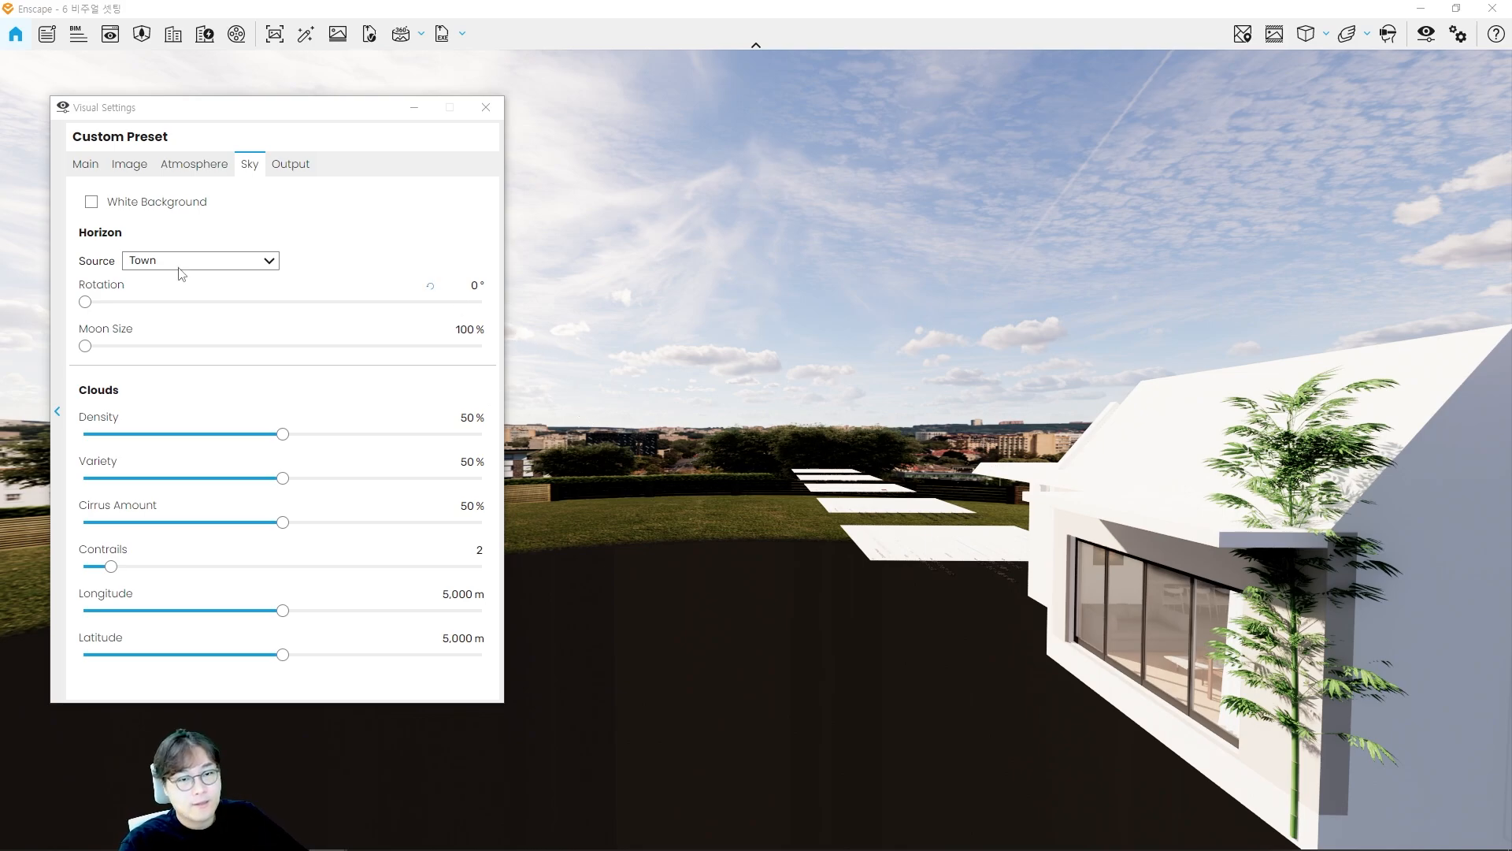
drag(85, 301, 149, 302)
key(d)
key(w)
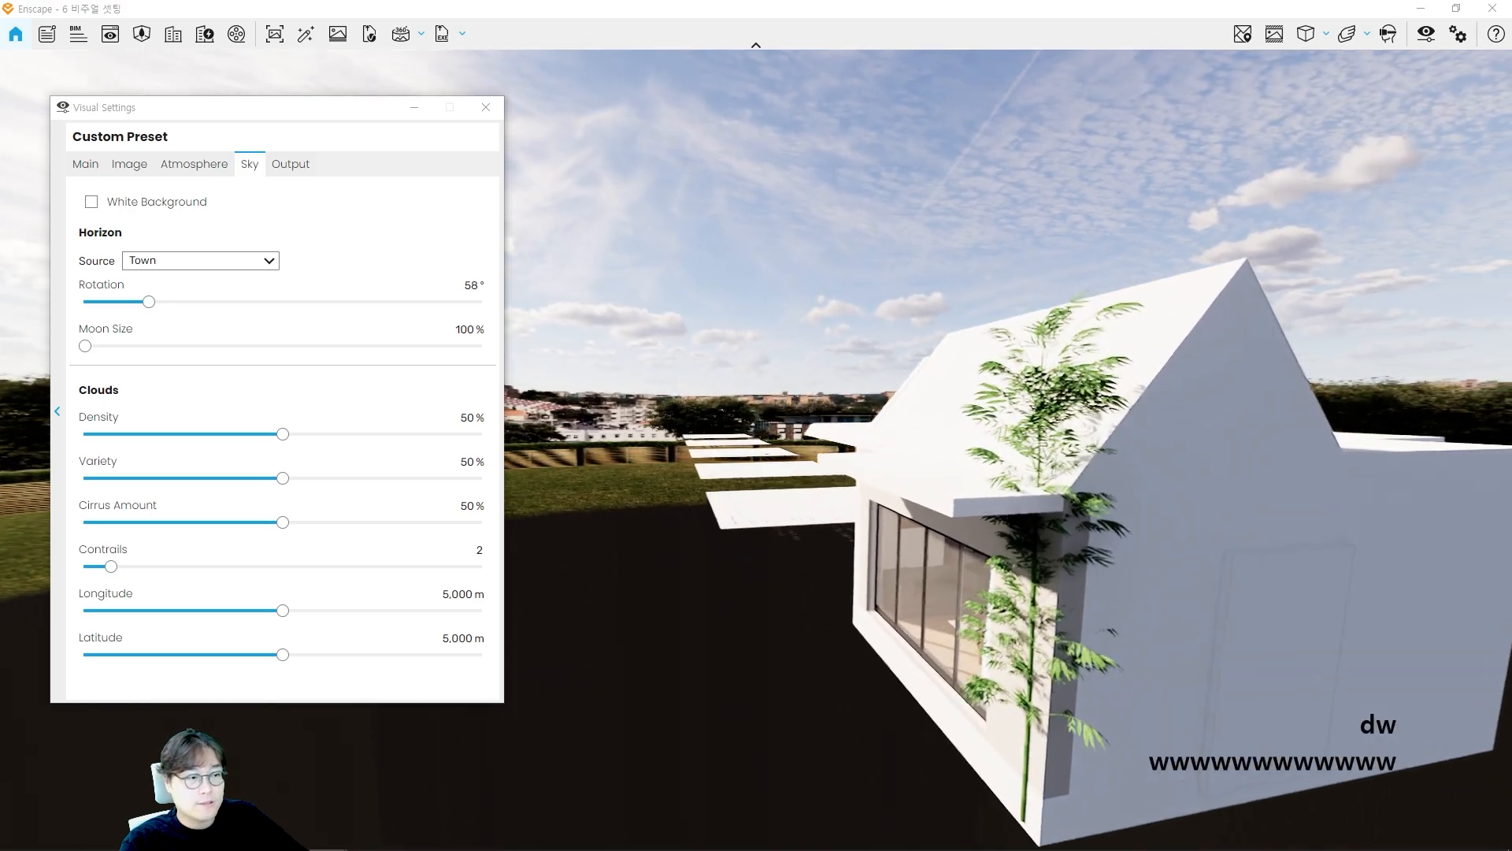
Step: Examine the Town horizon through the windows from inside the living room, from the lamp and sofa viewpoints
key(q)
key(d)
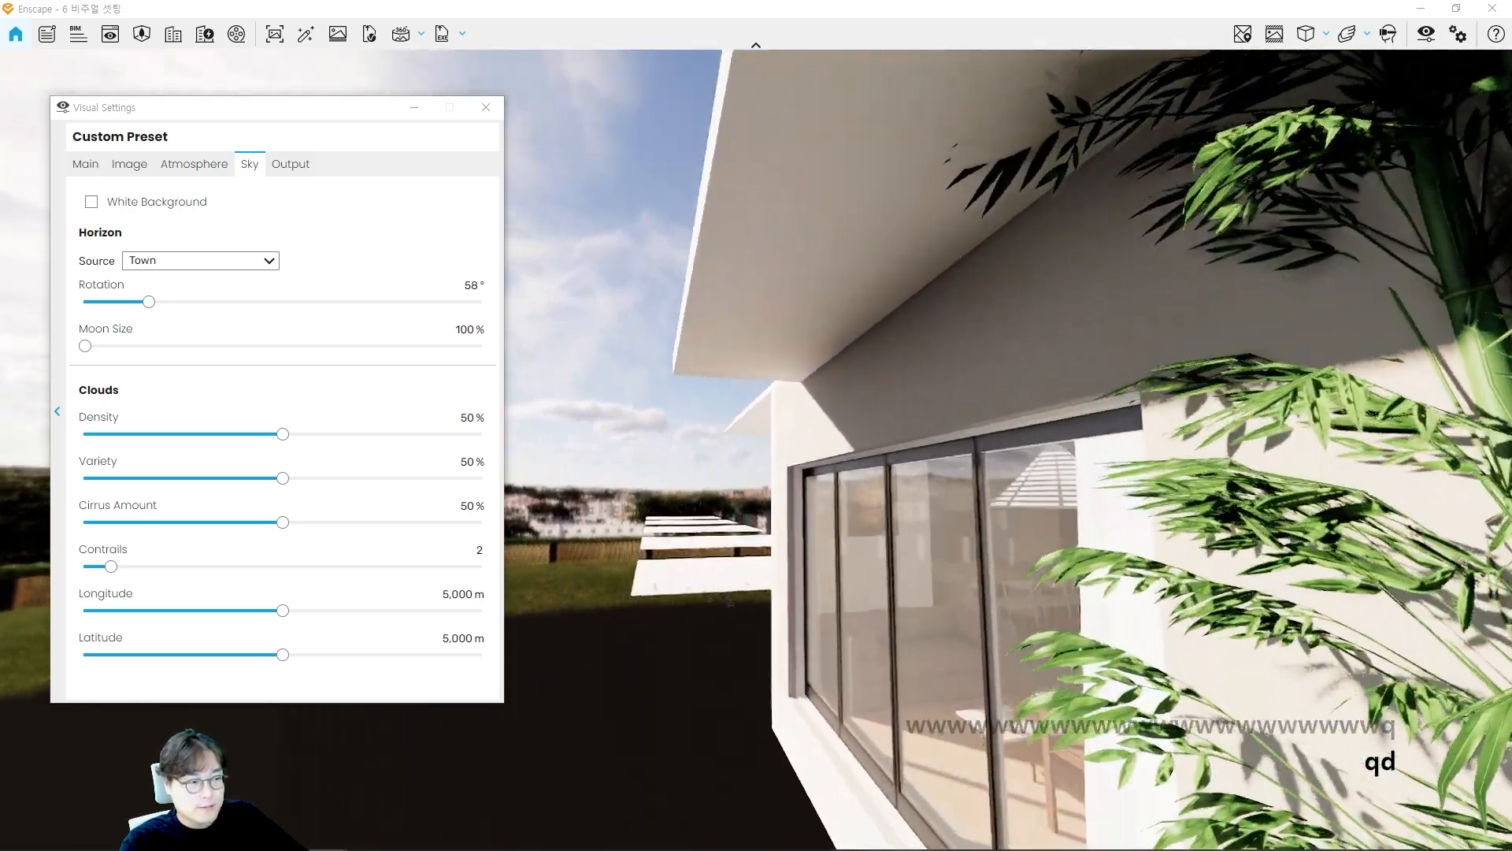
key(d)
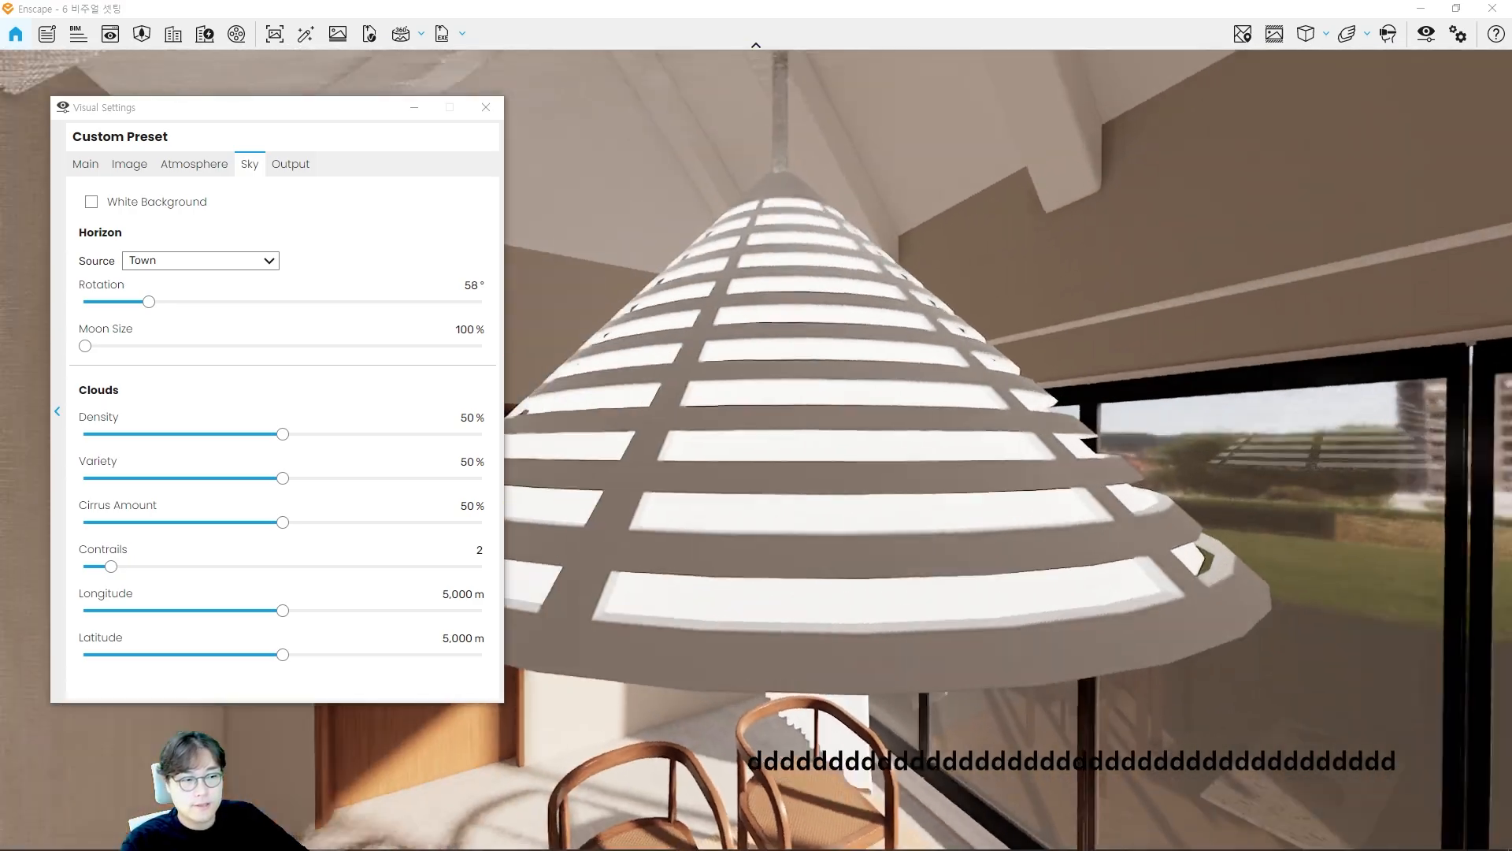
key(a)
key(q)
key(q)
key(a)
key(s)
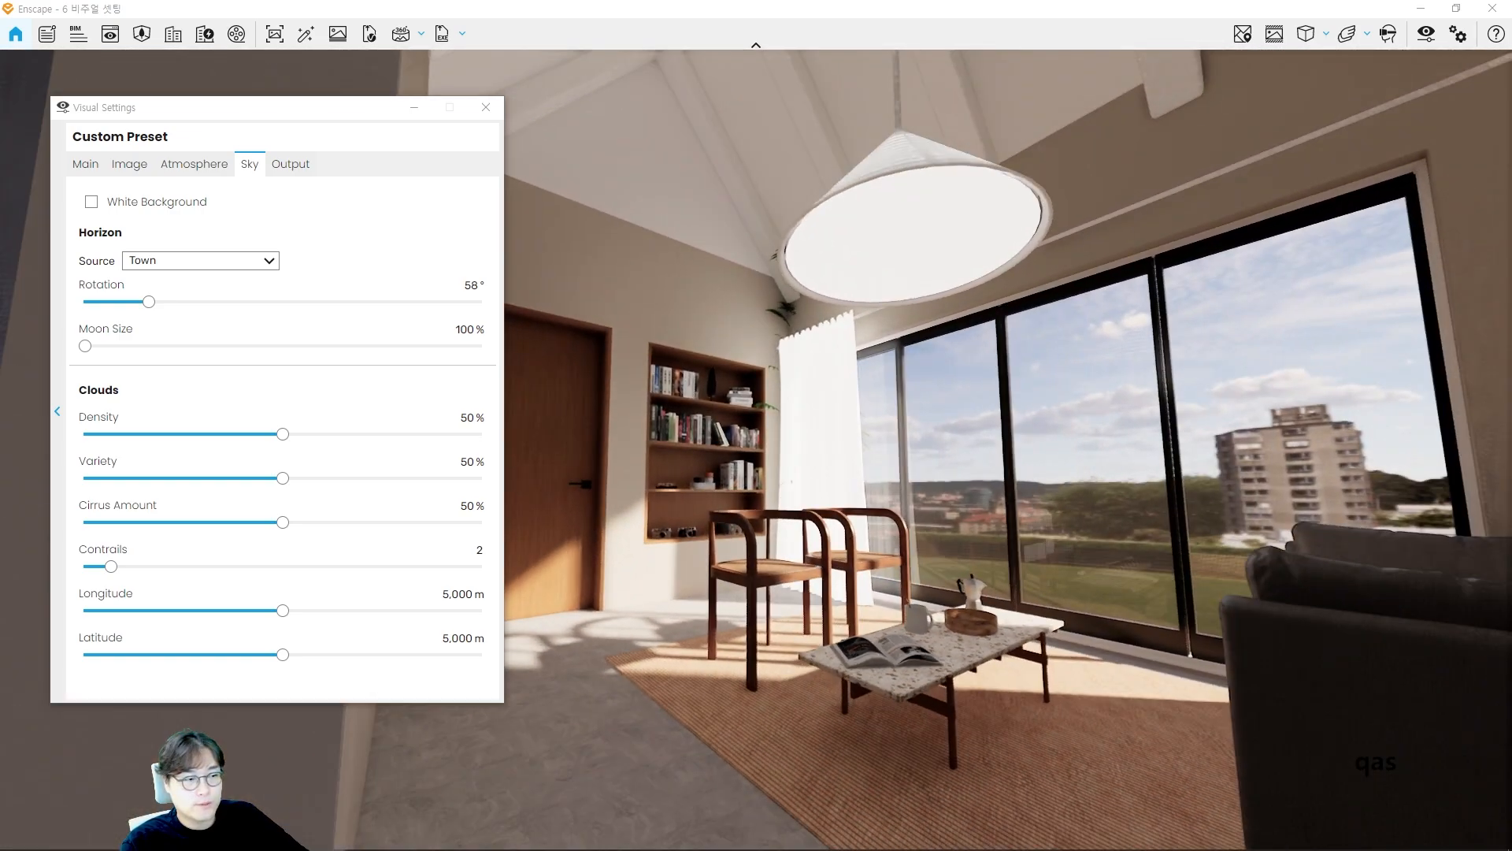
key(d)
key(d)
key(e)
key(a)
key(a)
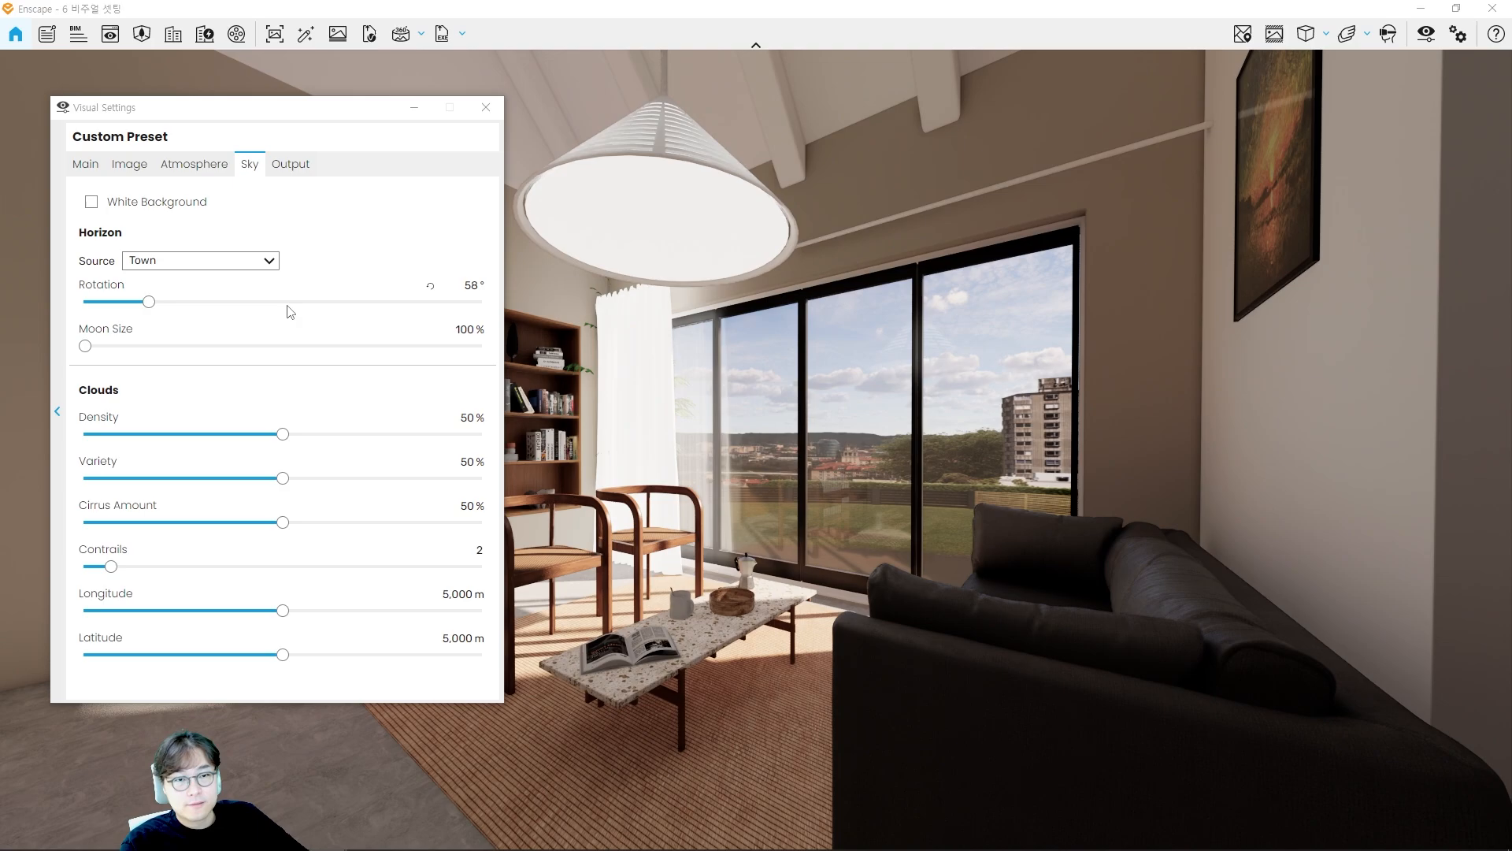
Step: Rotate the Town horizon to 96° and view it through the living room windows
drag(149, 303, 193, 315)
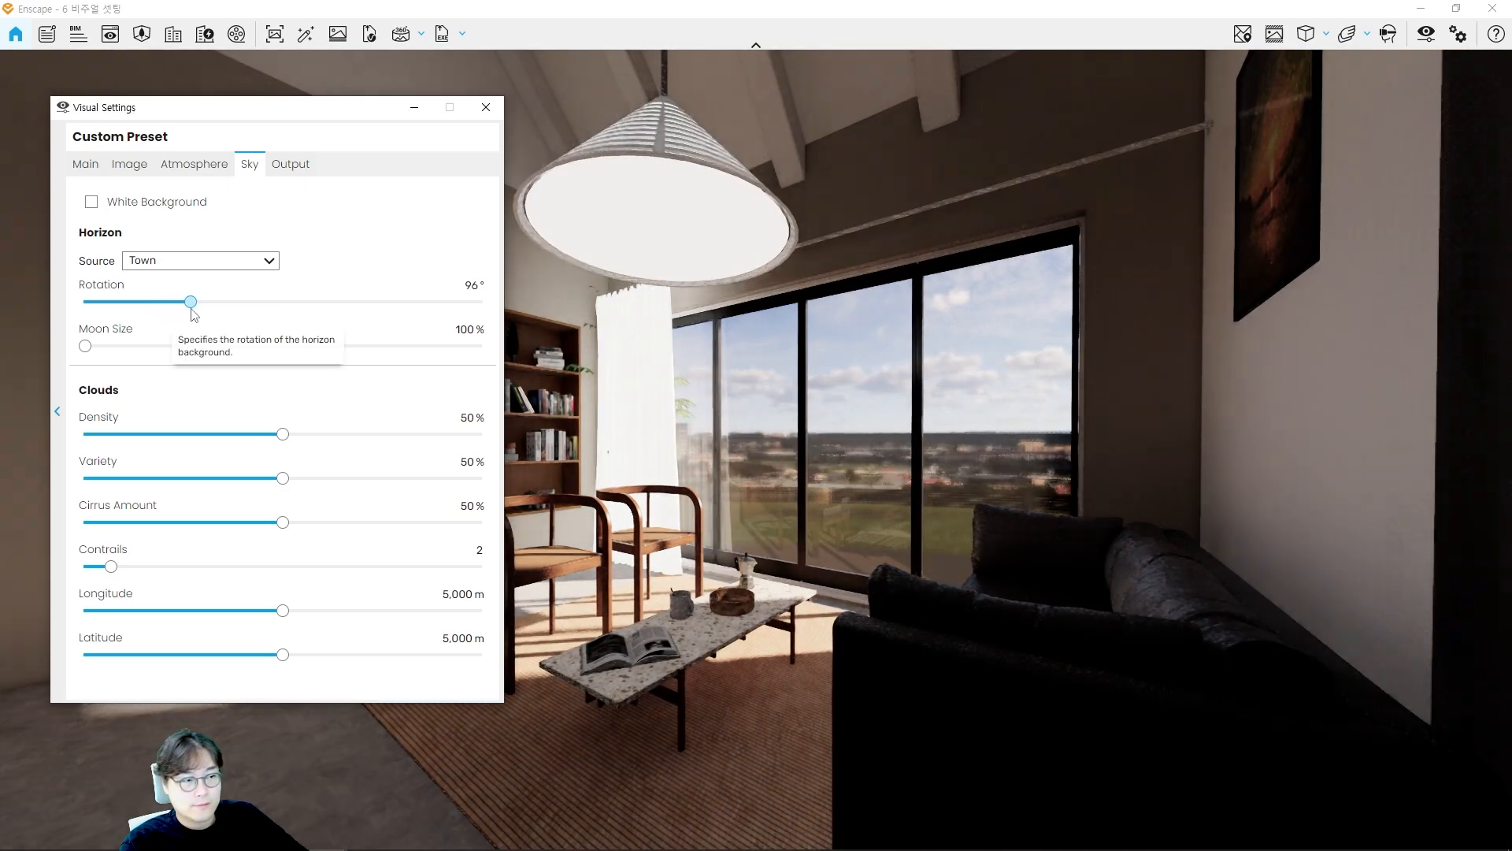
key(s)
key(d)
key(d)
key(q)
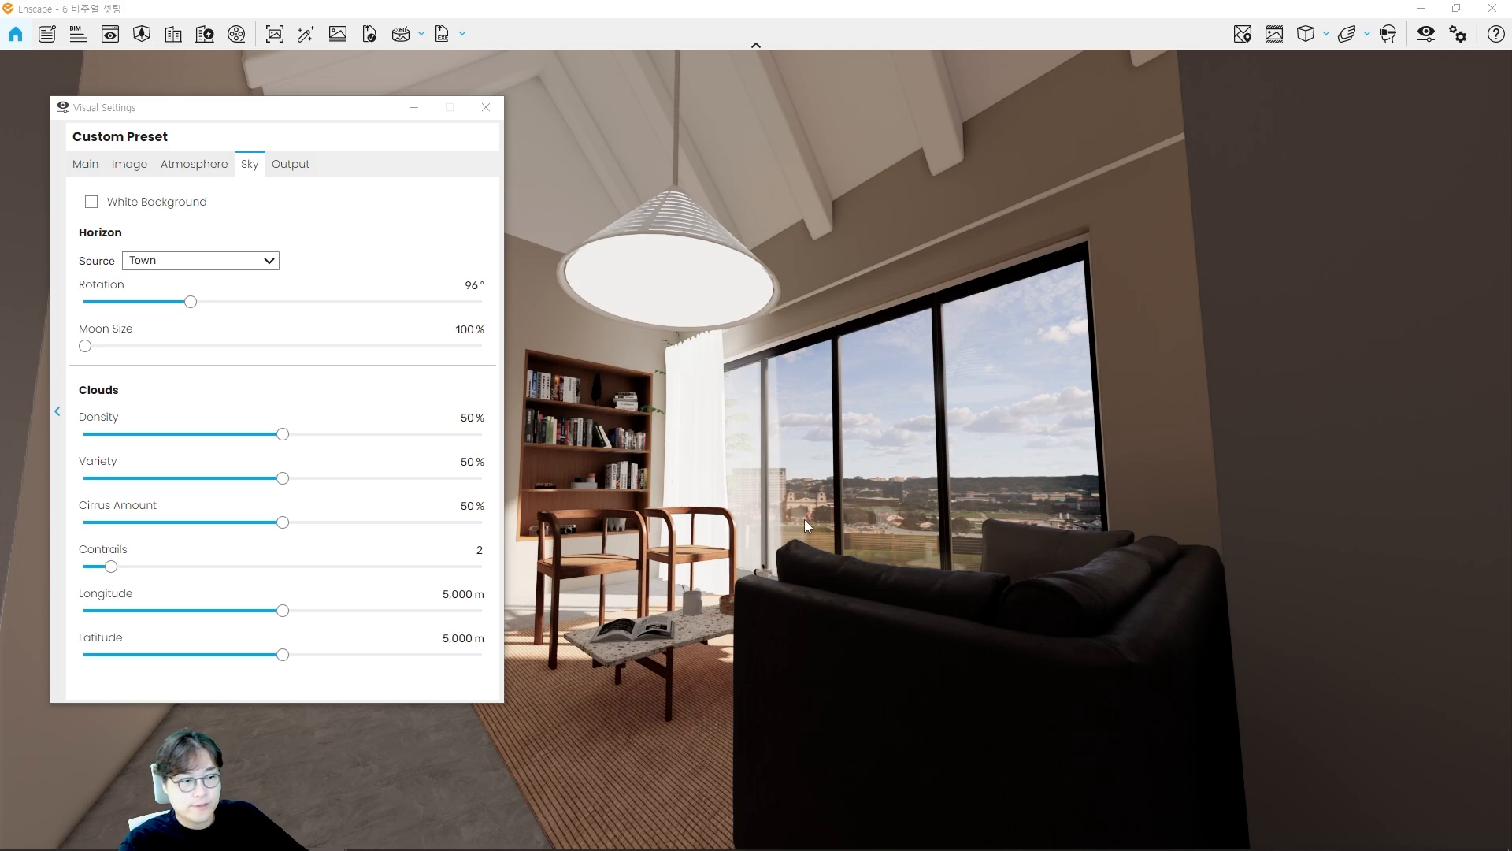
key(e)
key(s)
key(q)
key(a)
key(d)
key(w)
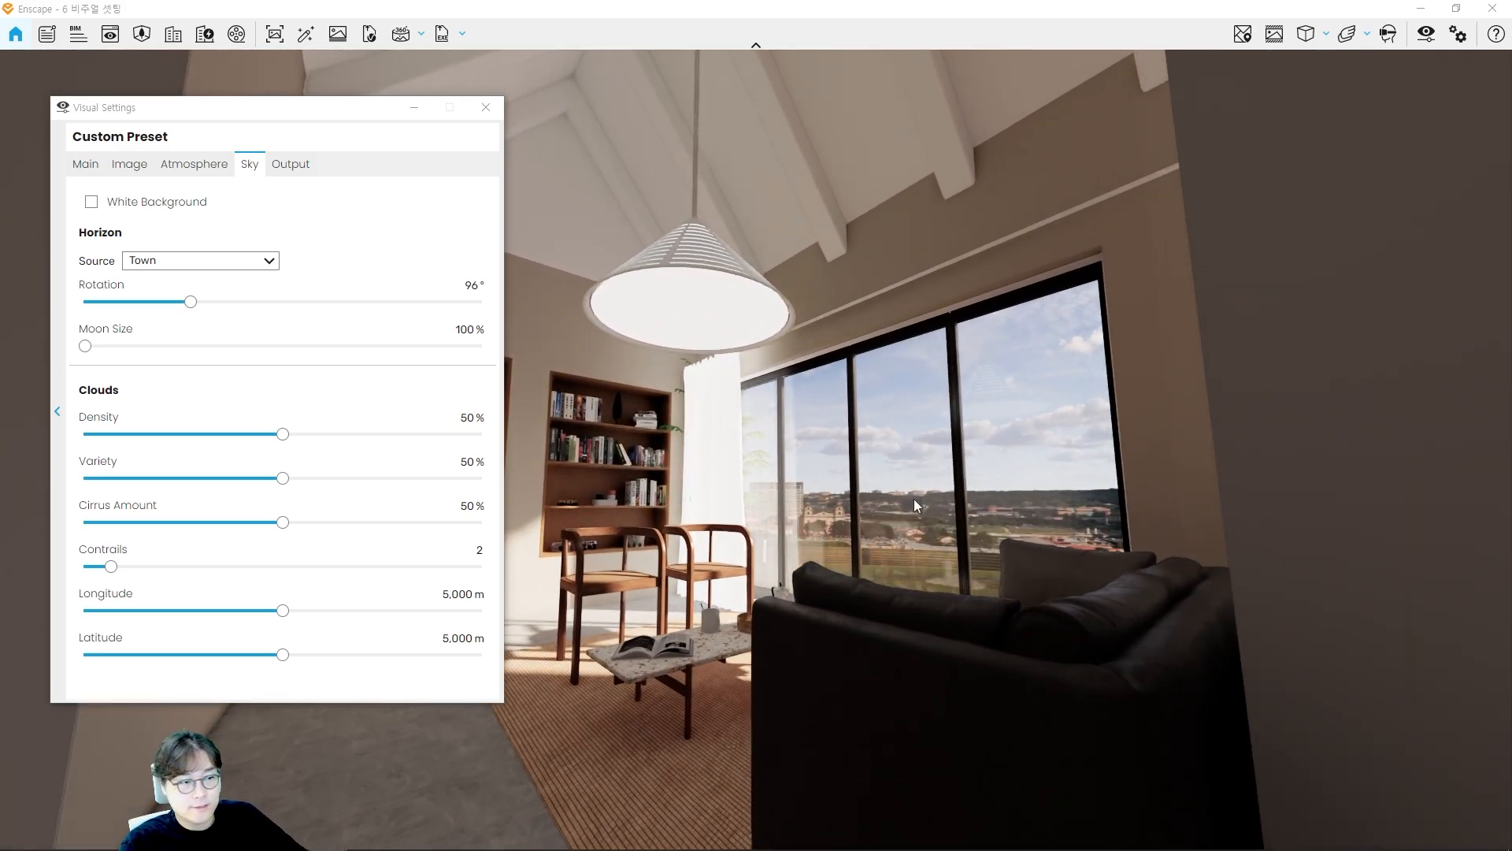
Step: Preview the White Ground and Skybox horizon sources in turn through the living room windows
click(253, 261)
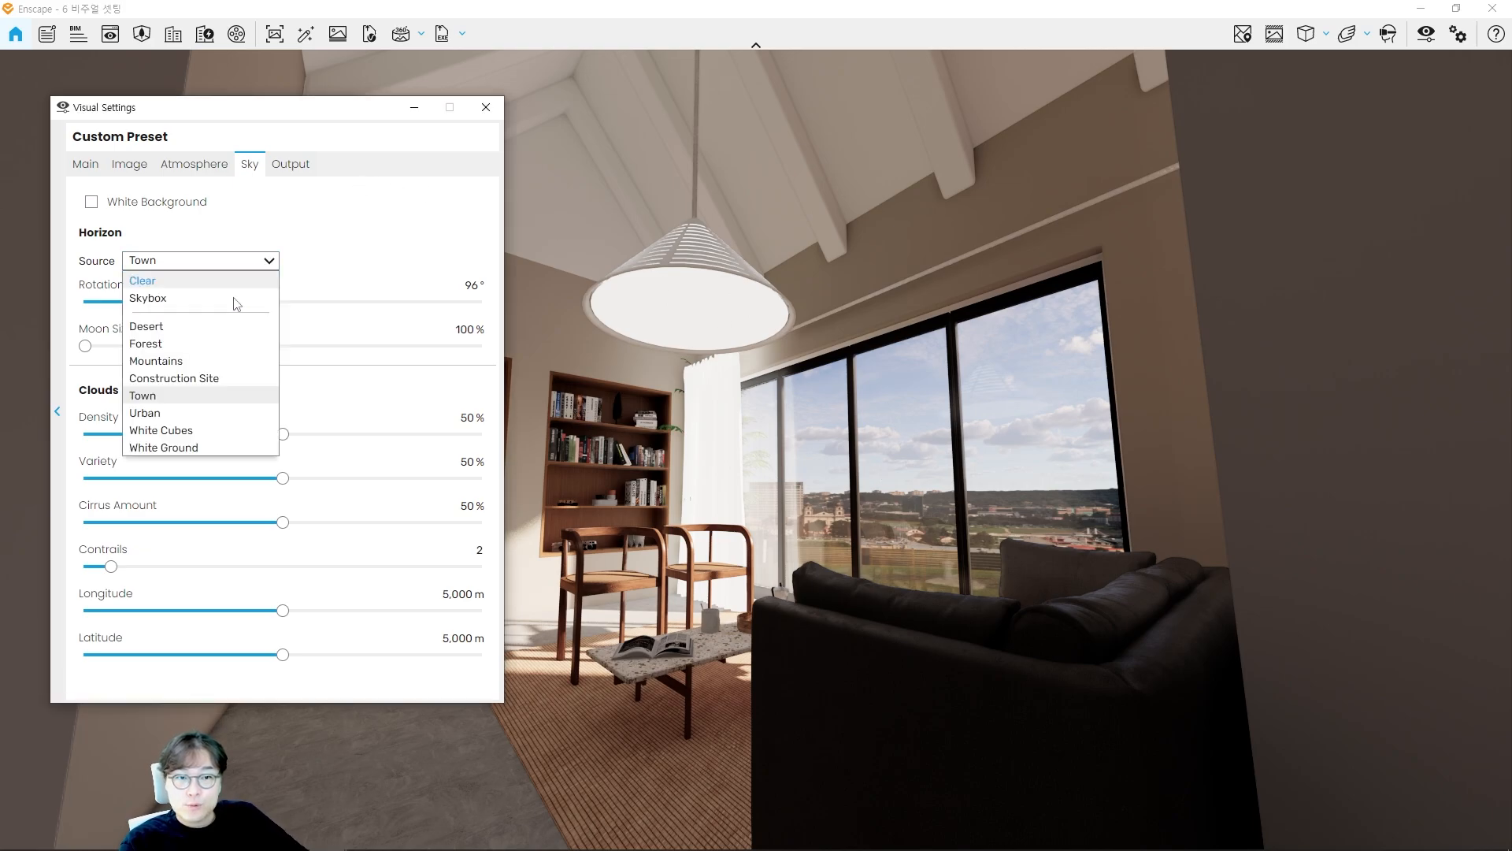
click(184, 447)
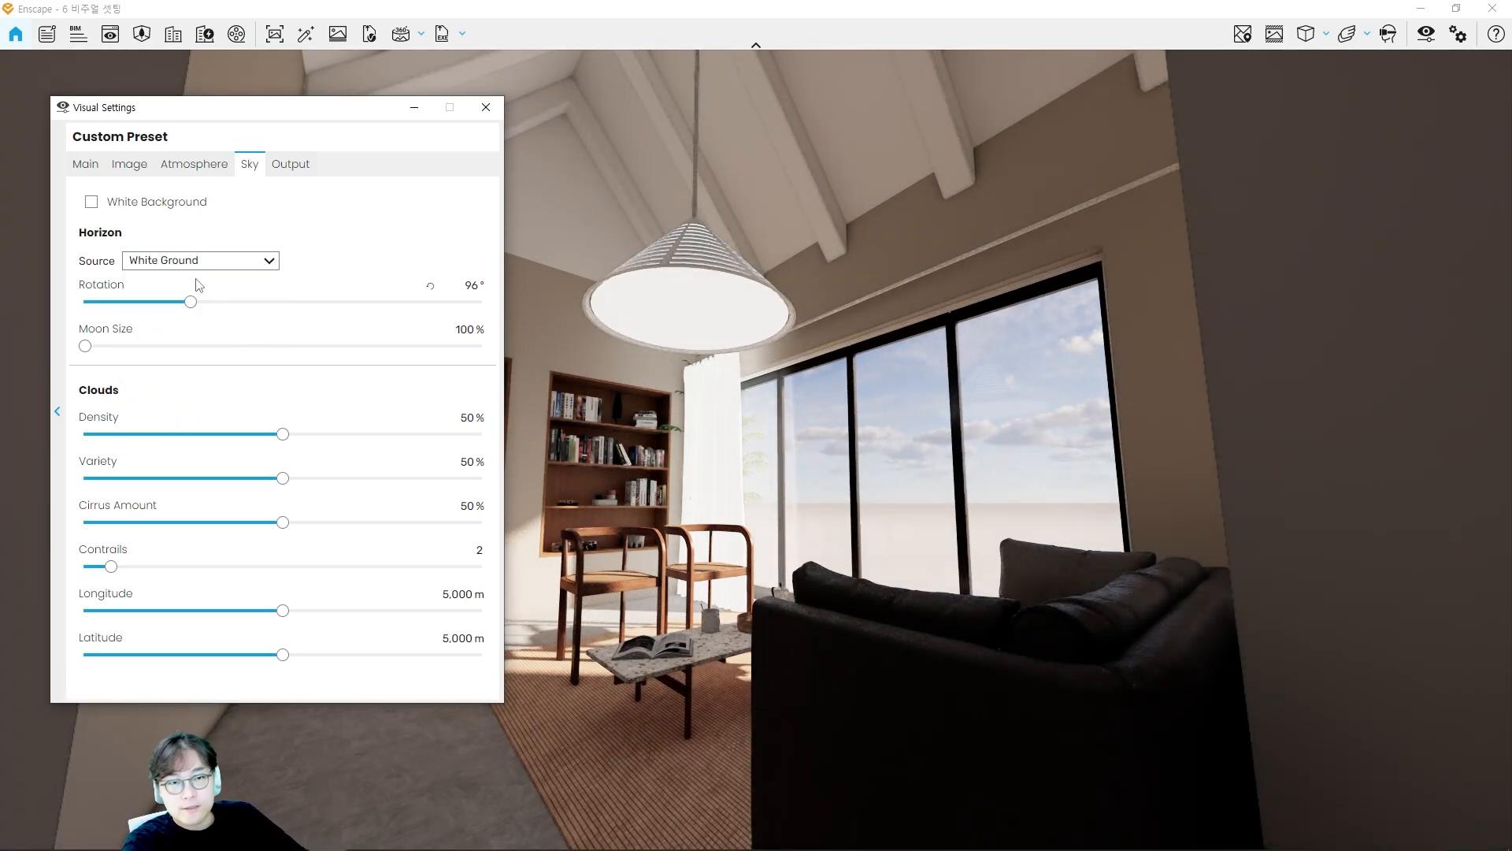
click(200, 264)
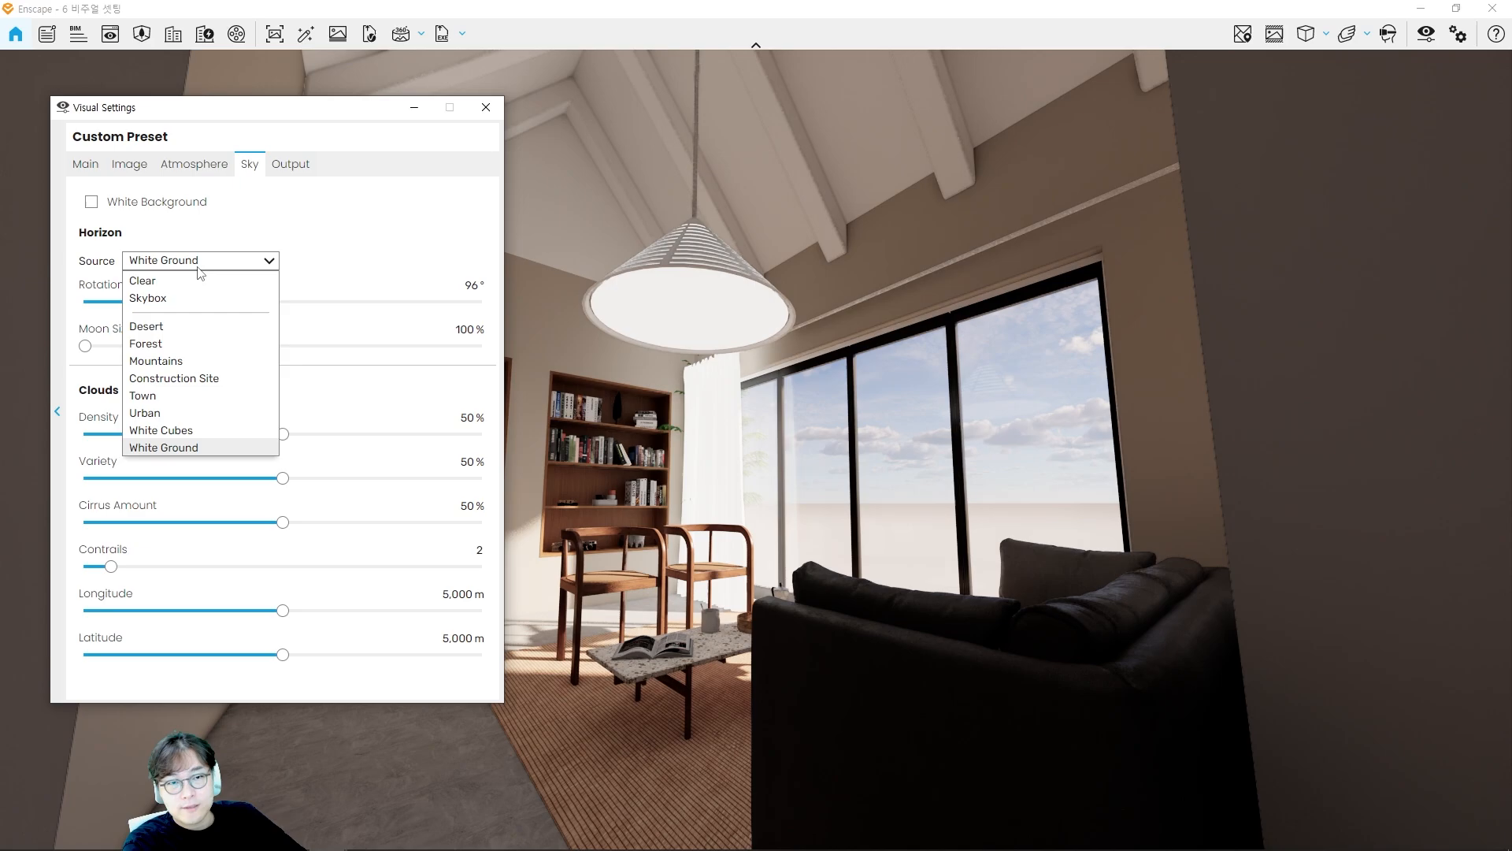
click(150, 299)
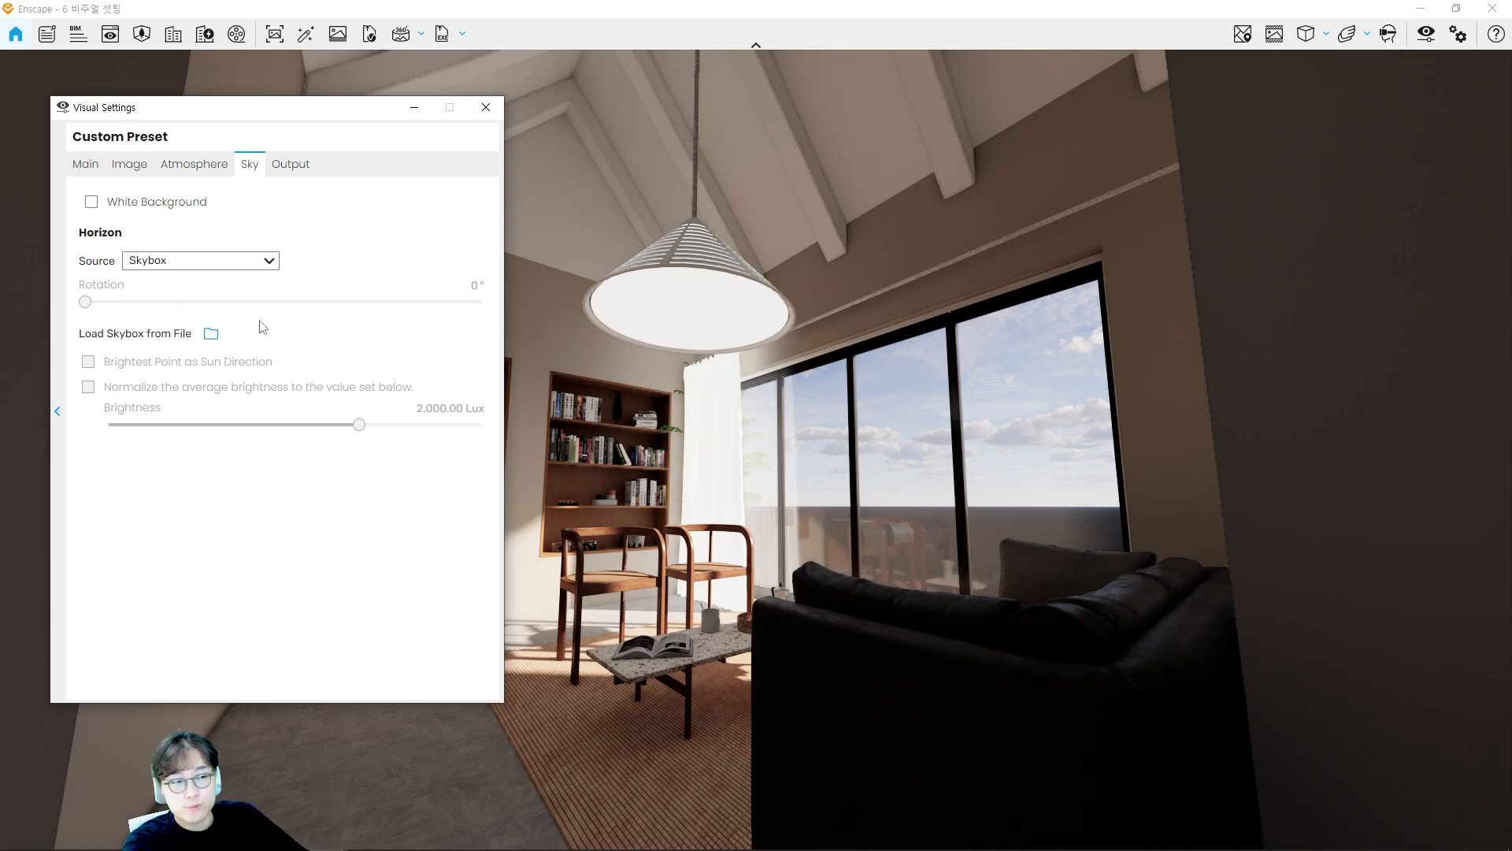
click(175, 266)
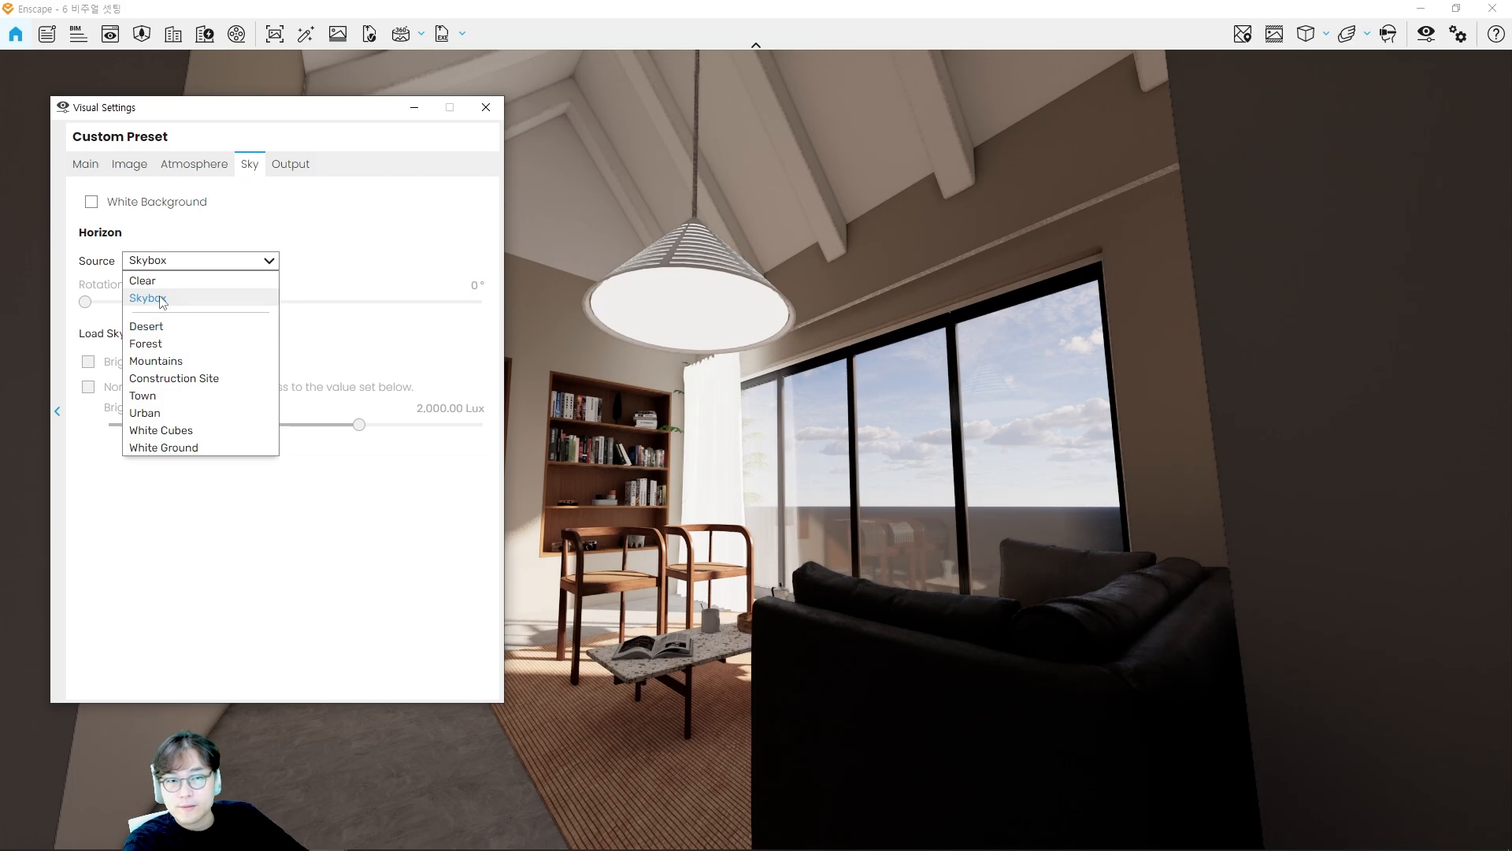
click(162, 299)
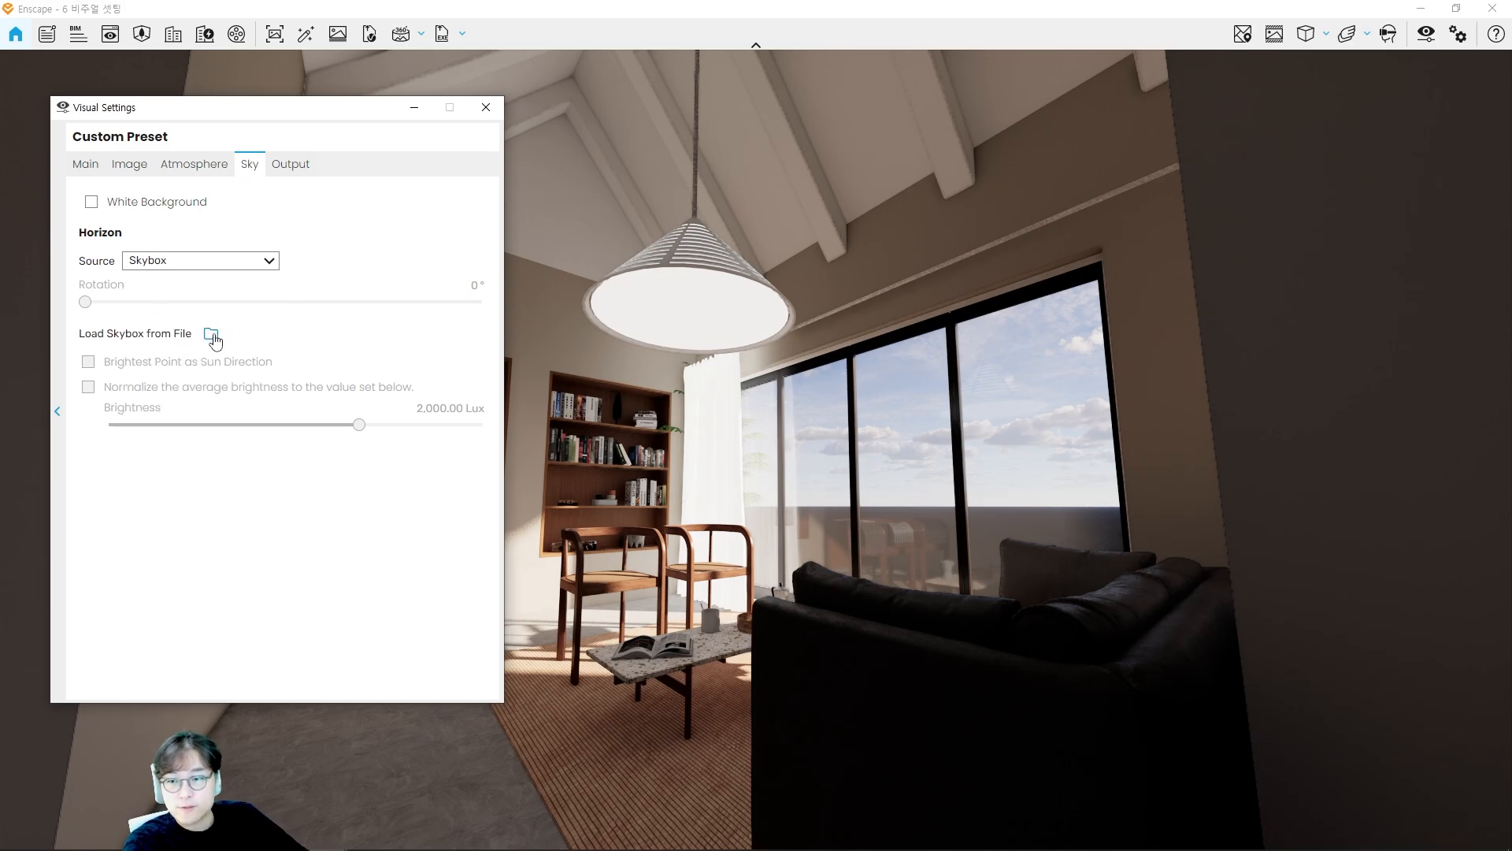
Step: Set the horizon Source to White Ground and view it through the windows from nearer the sofa
click(214, 263)
click(188, 446)
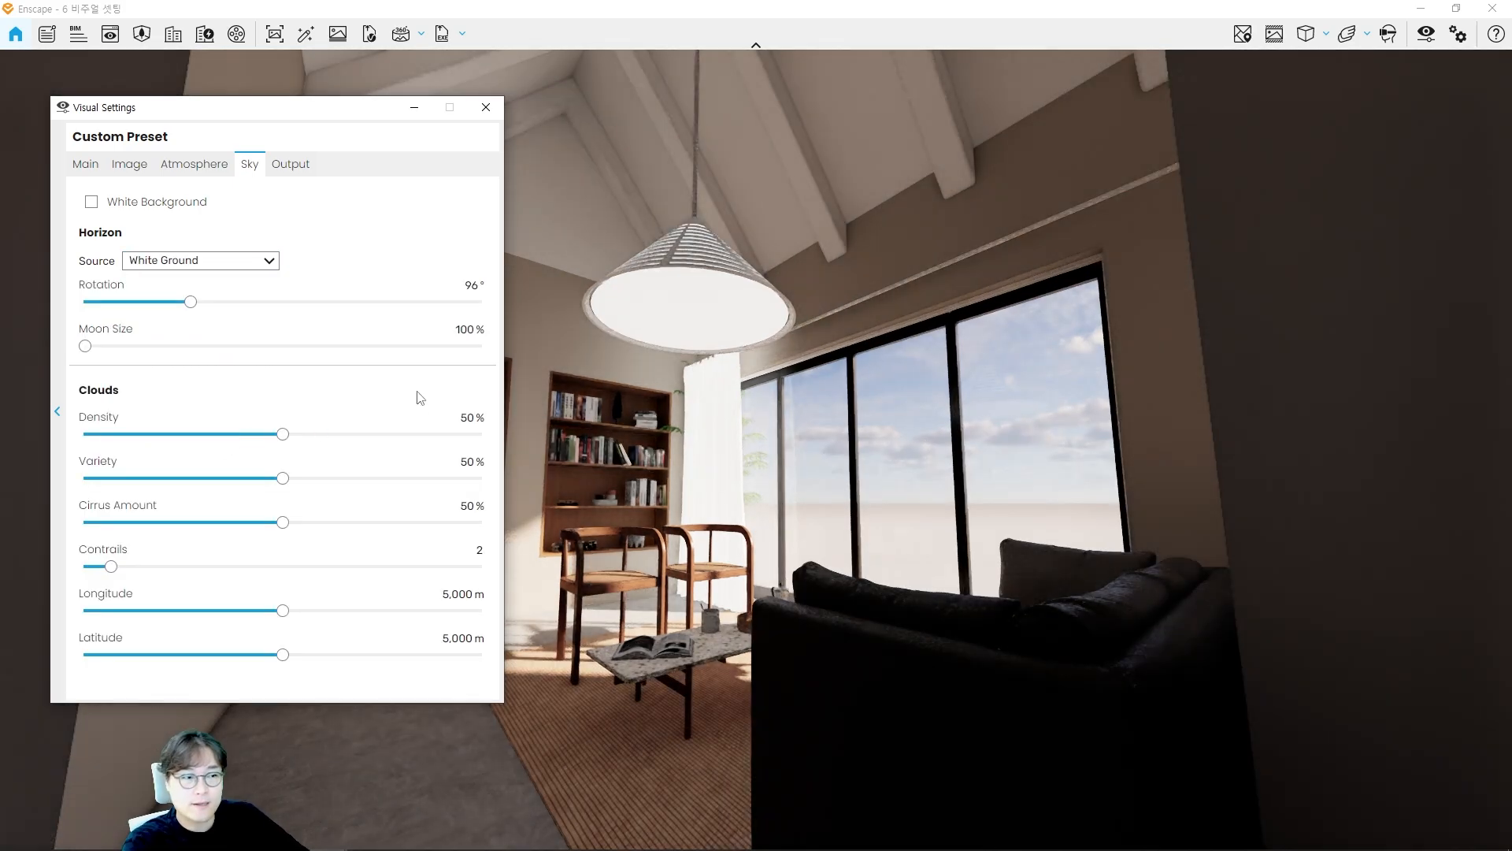
click(786, 531)
key(e)
key(e)
key(w)
key(q)
key(w)
key(w)
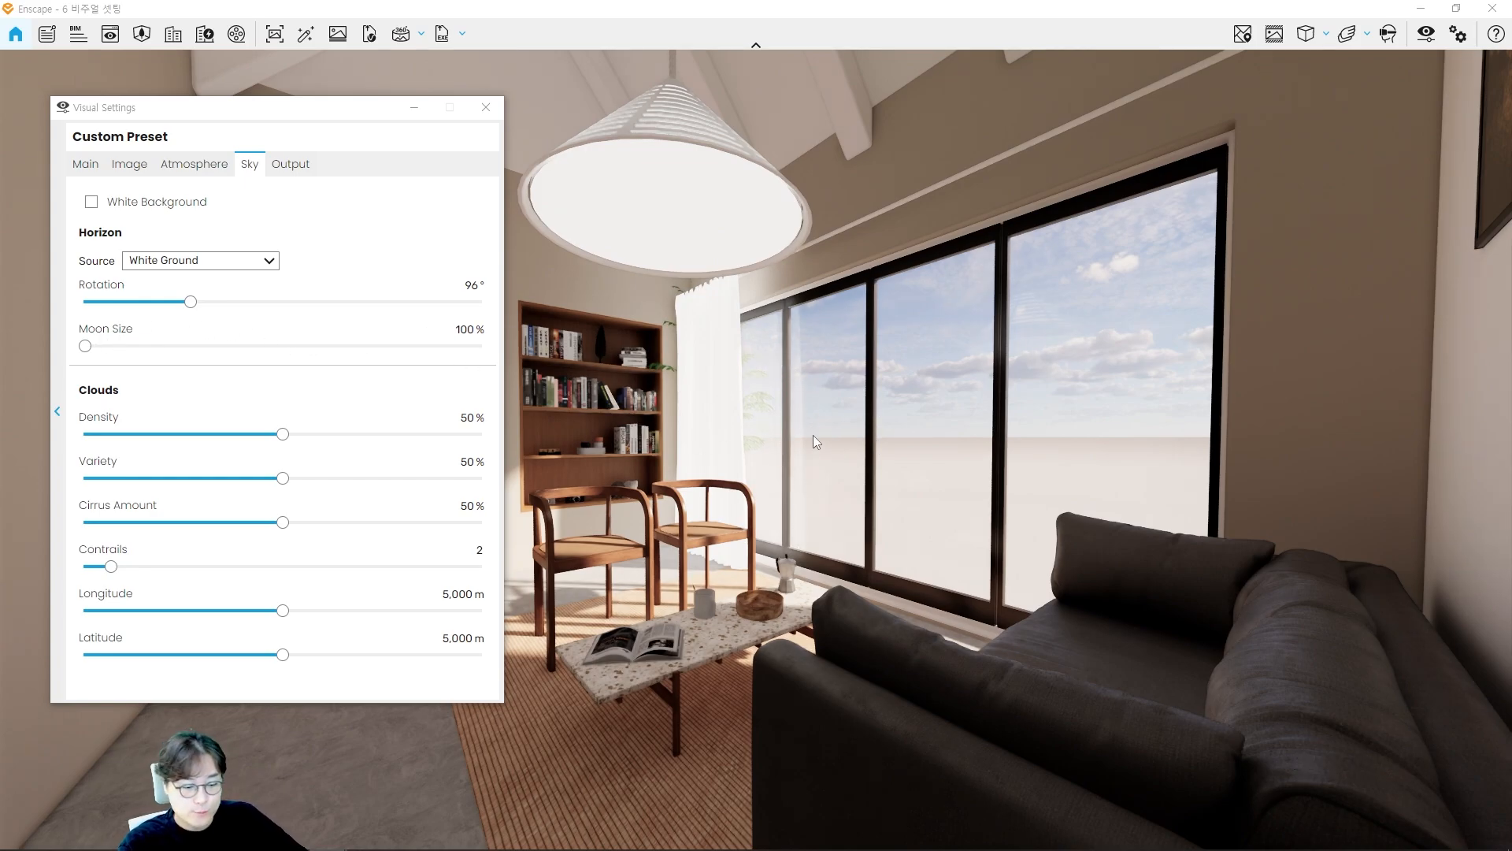
Step: Advance the time of day beyond sunset until the scene outside the living room windows is at night
key(i)
key(i)
key(i)
key(i)
key(i)
key(i)
key(i)
key(i)
key(i)
key(i)
key(i)
key(i)
key(i)
key(i)
key(i)
key(i)
key(i)
key(i)
key(i)
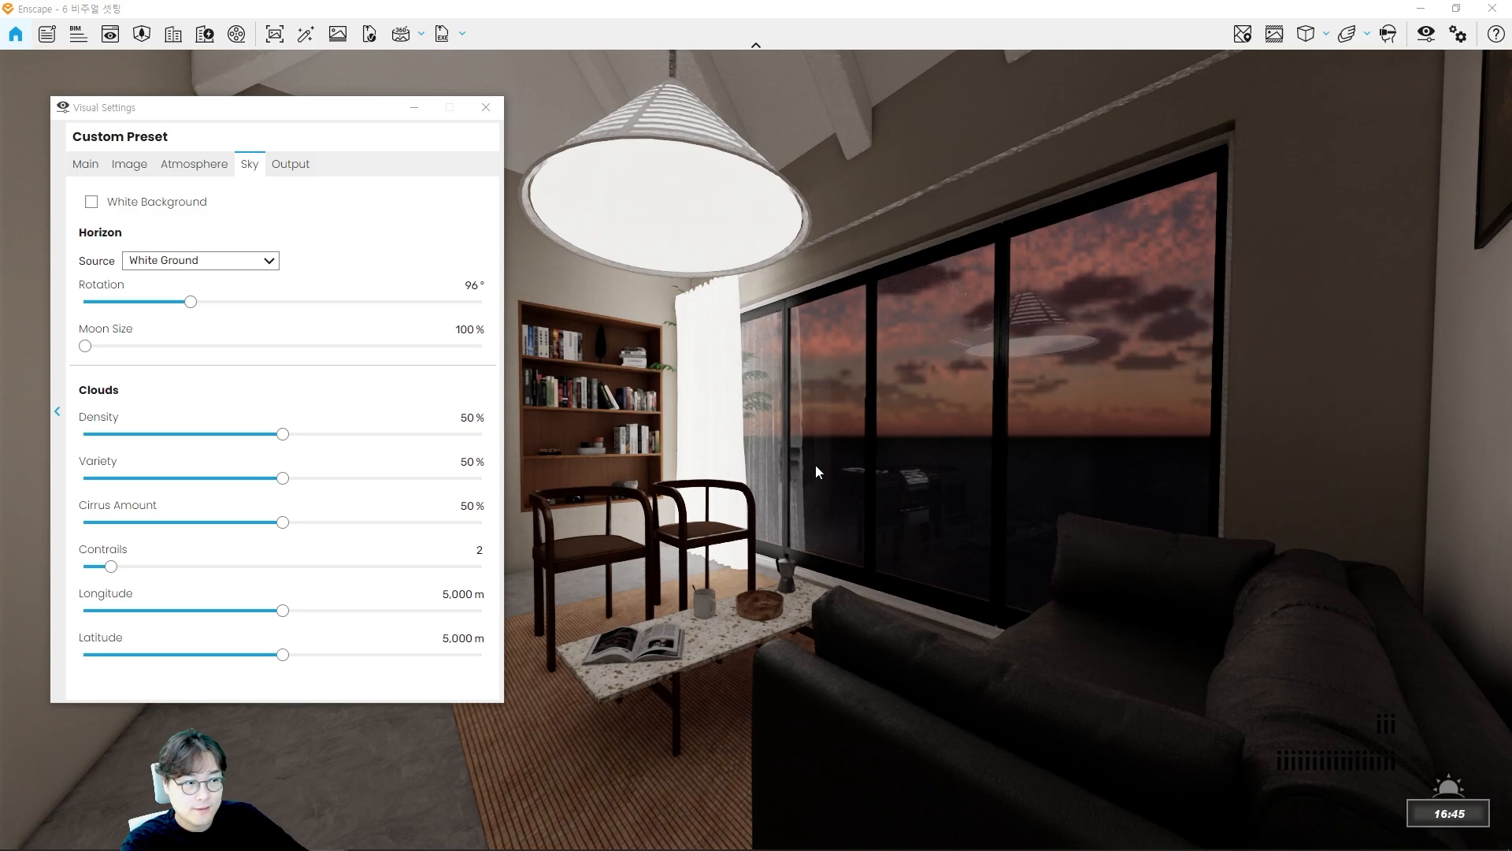
key(i)
key(i)
key(i)
key(i)
key(i)
key(i)
key(i)
key(i)
key(i)
key(i)
key(i)
key(i)
key(i)
key(i)
key(i)
key(i)
key(i)
key(i)
key(i)
key(i)
Step: Leave the living room for the dark exterior and set the Moon Size to 1,000 %
drag(822, 465, 945, 505)
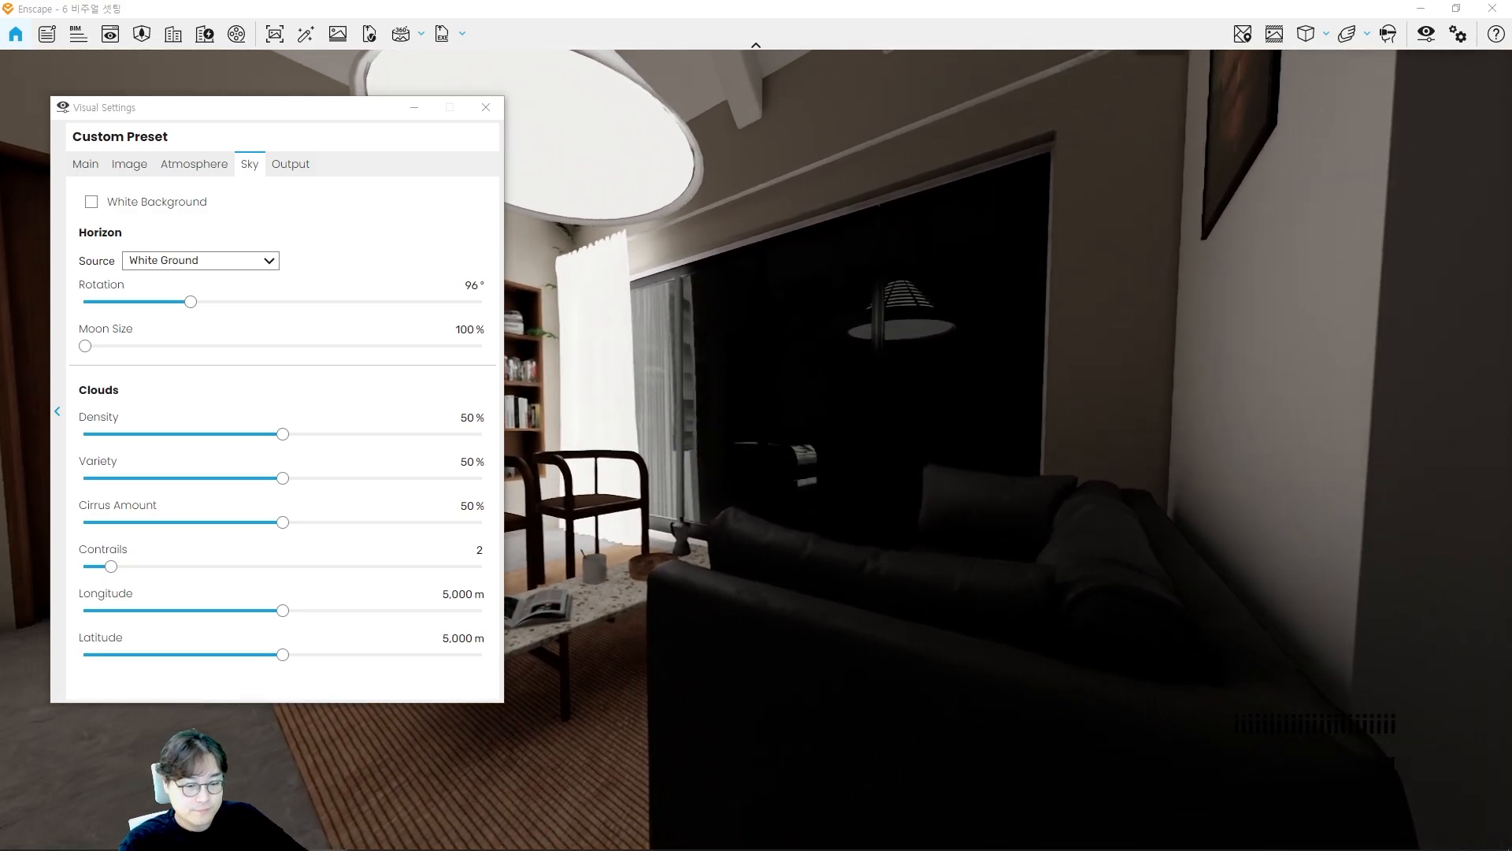
key(w)
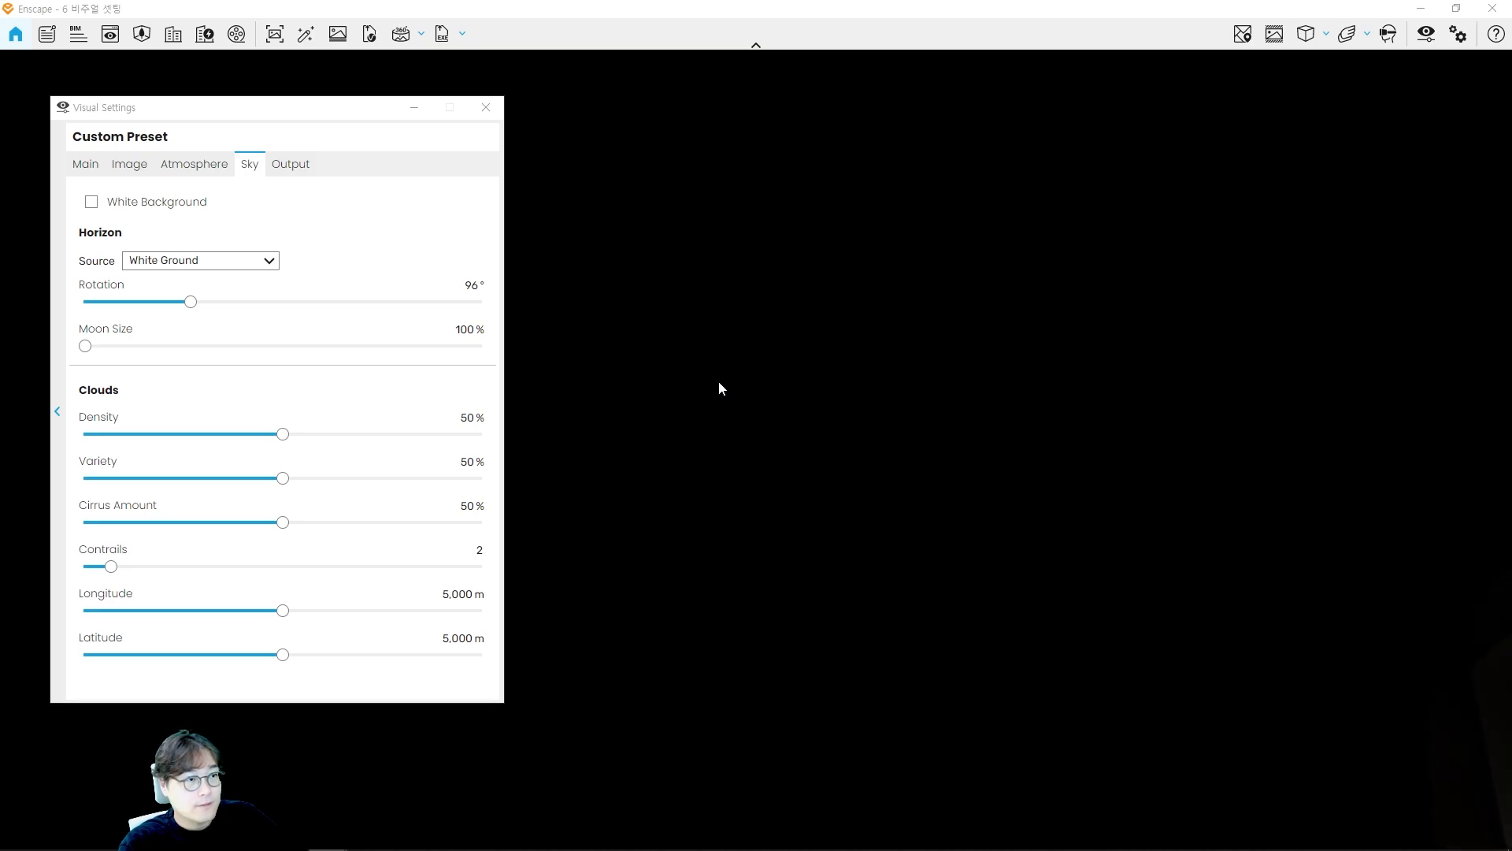
drag(87, 345, 512, 351)
key(a)
drag(800, 437, 1260, 260)
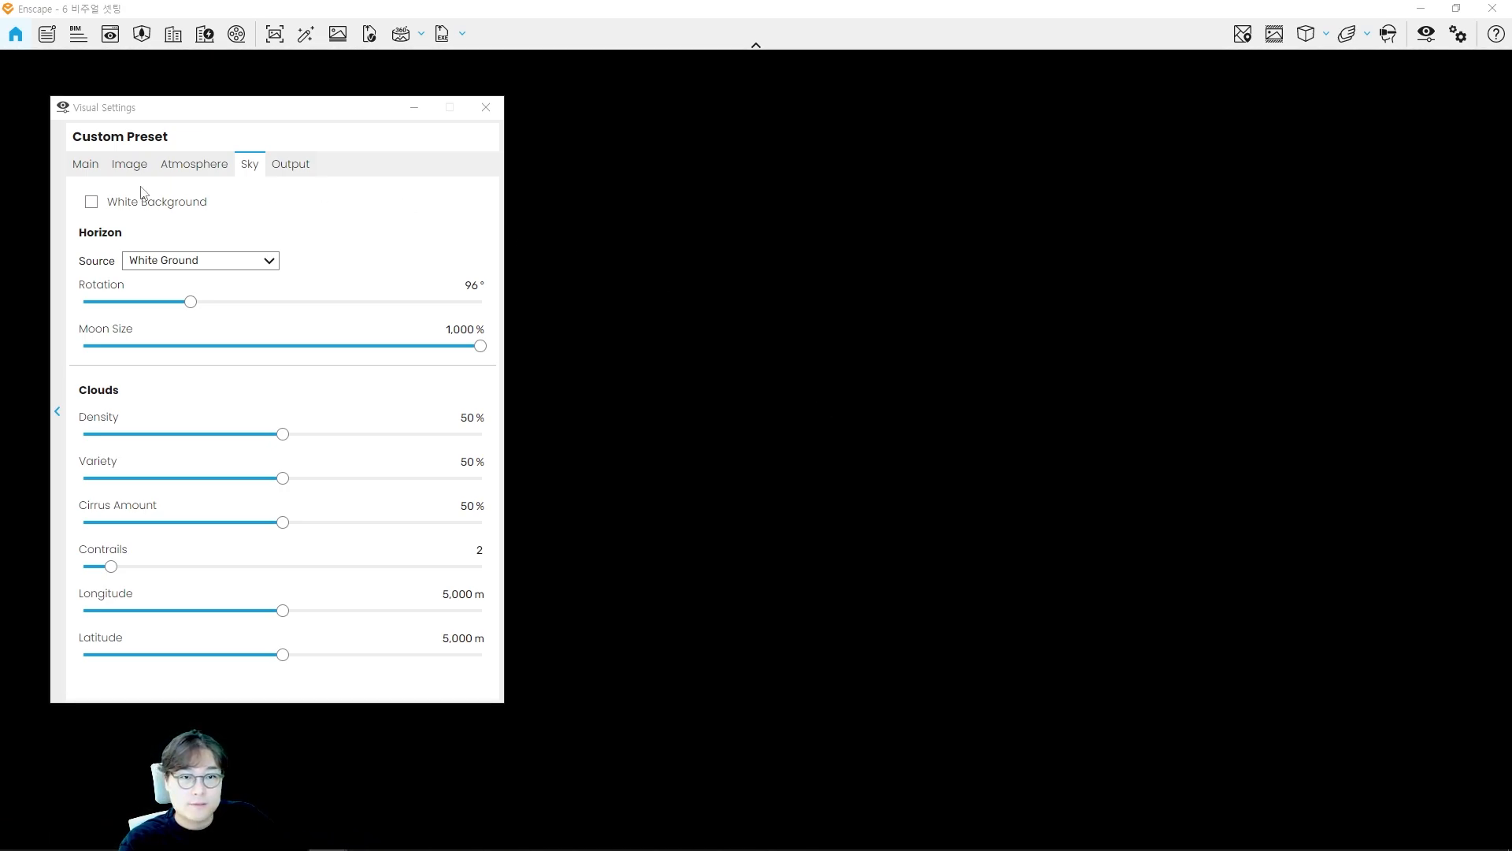
Step: Brighten the dark night scene until the stars and house can be made out, and return to the sky settings
click(82, 166)
drag(223, 405, 454, 408)
click(194, 166)
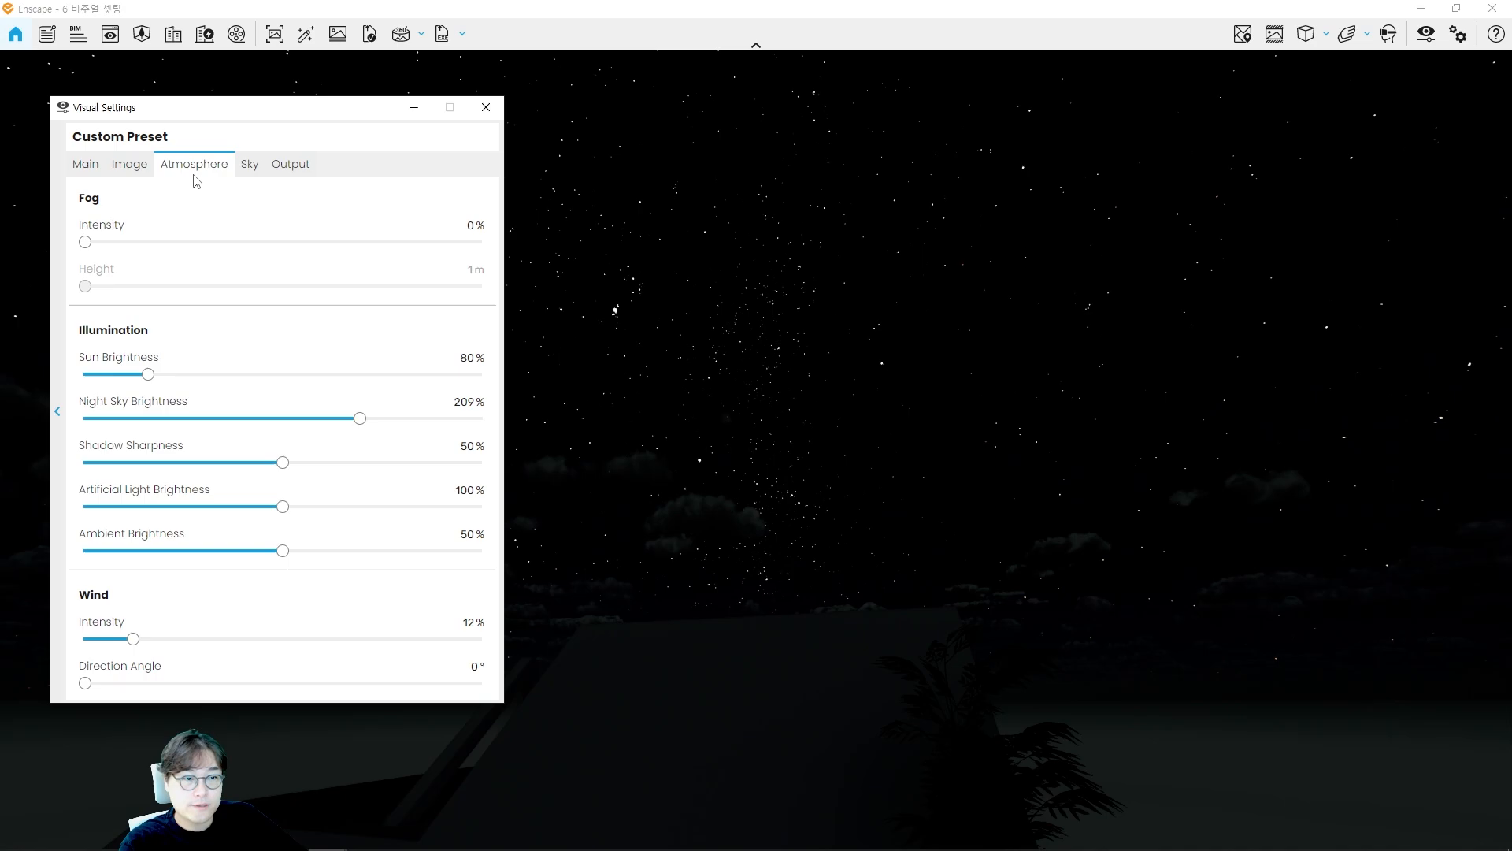
click(249, 164)
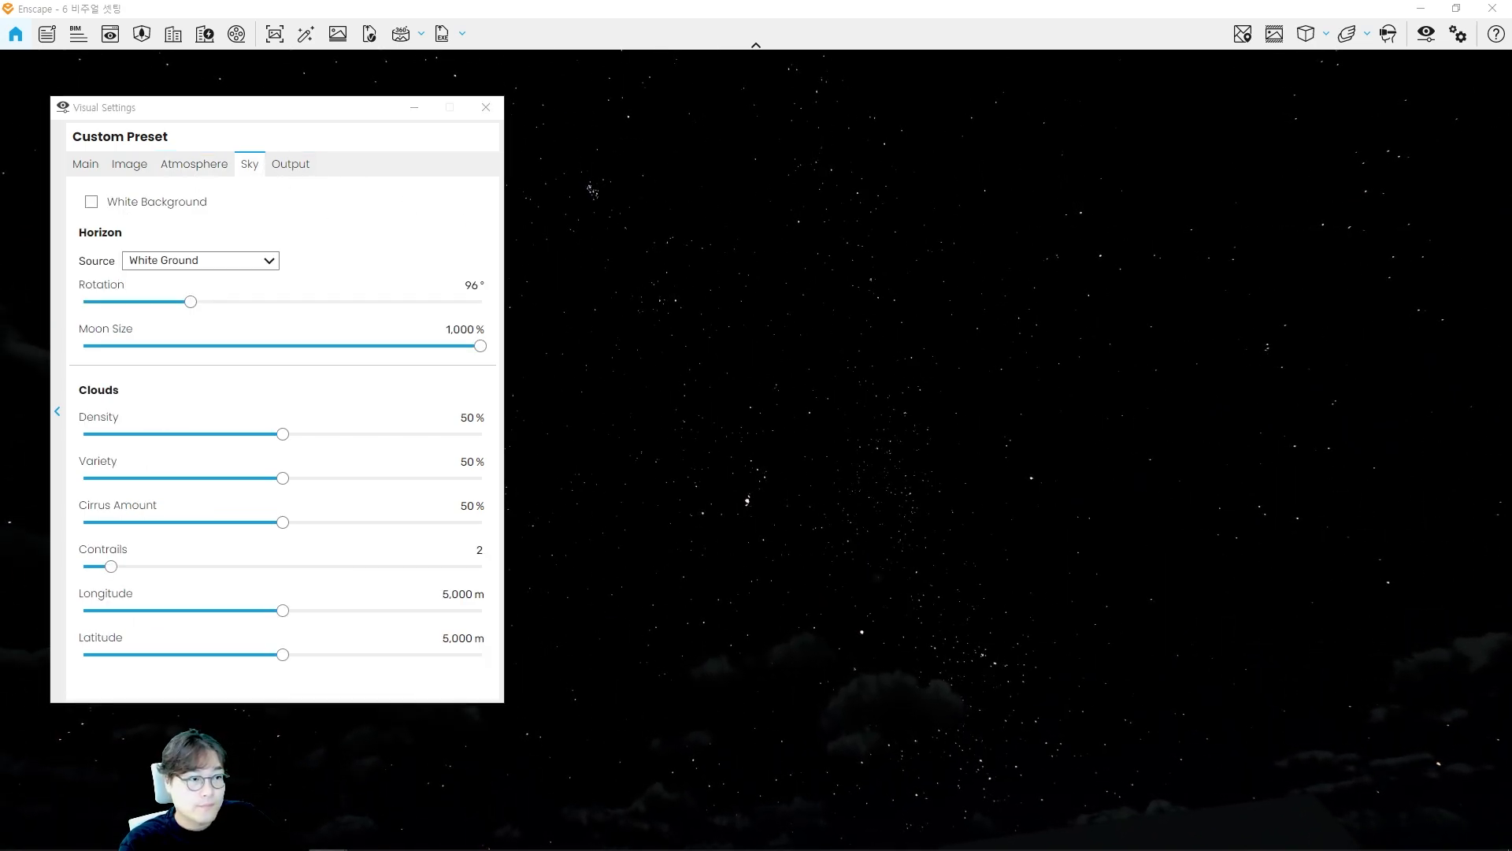
Step: Find the enlarged moon in the night sky and examine it together with the surrounding clouds
key(d)
key(d)
key(d)
key(d)
key(d)
key(d)
key(d)
key(d)
key(d)
key(d)
key(d)
key(d)
key(d)
key(d)
key(d)
key(d)
key(d)
key(d)
key(d)
key(d)
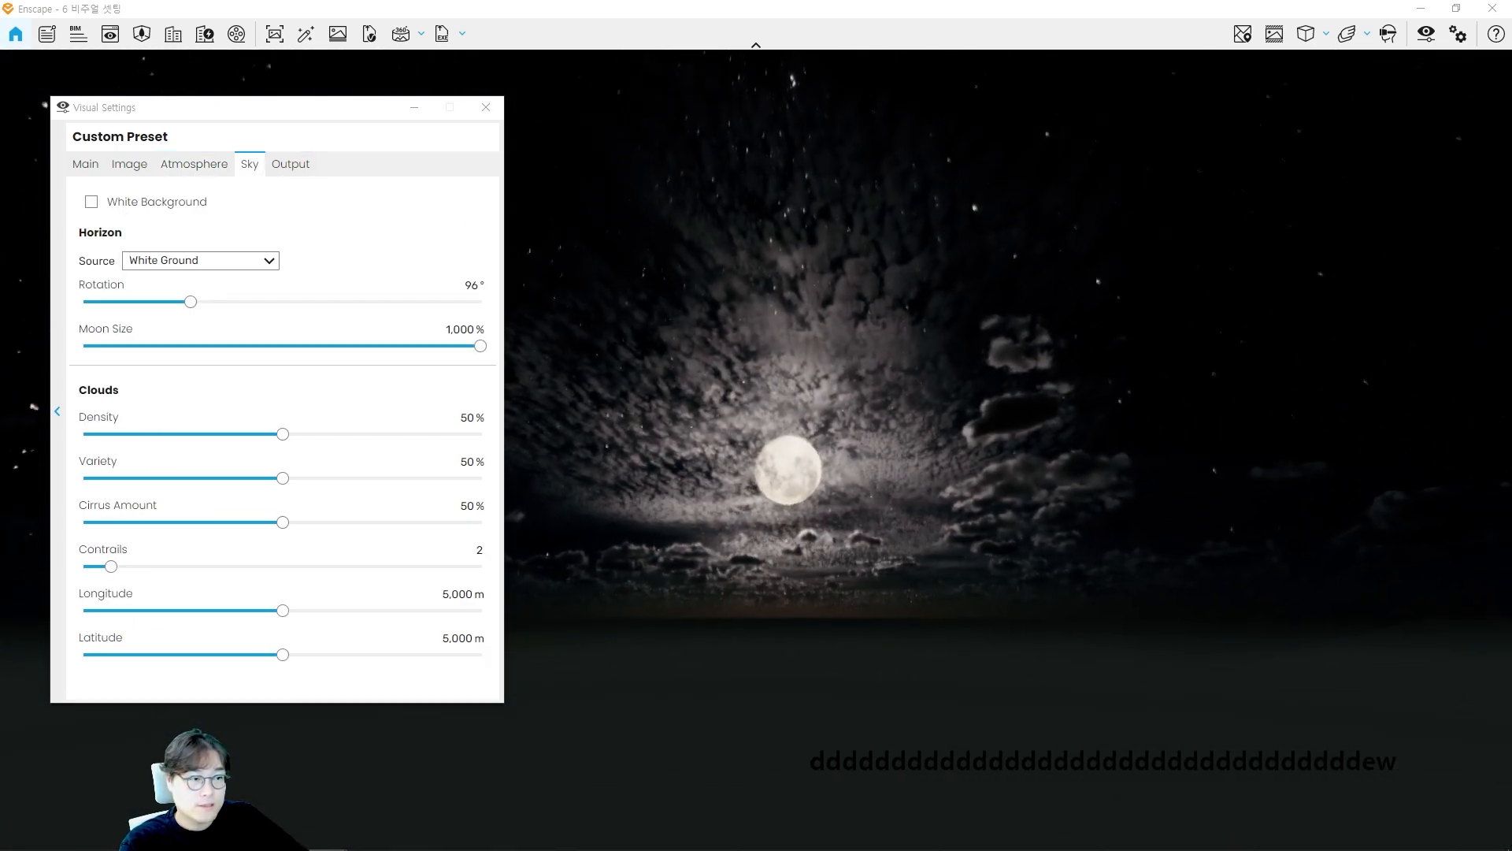
key(e)
key(w)
key(w)
key(w)
key(w)
key(w)
key(w)
key(w)
key(w)
key(w)
key(w)
key(w)
key(w)
key(w)
key(w)
key(w)
key(w)
key(w)
key(w)
key(w)
key(w)
key(w)
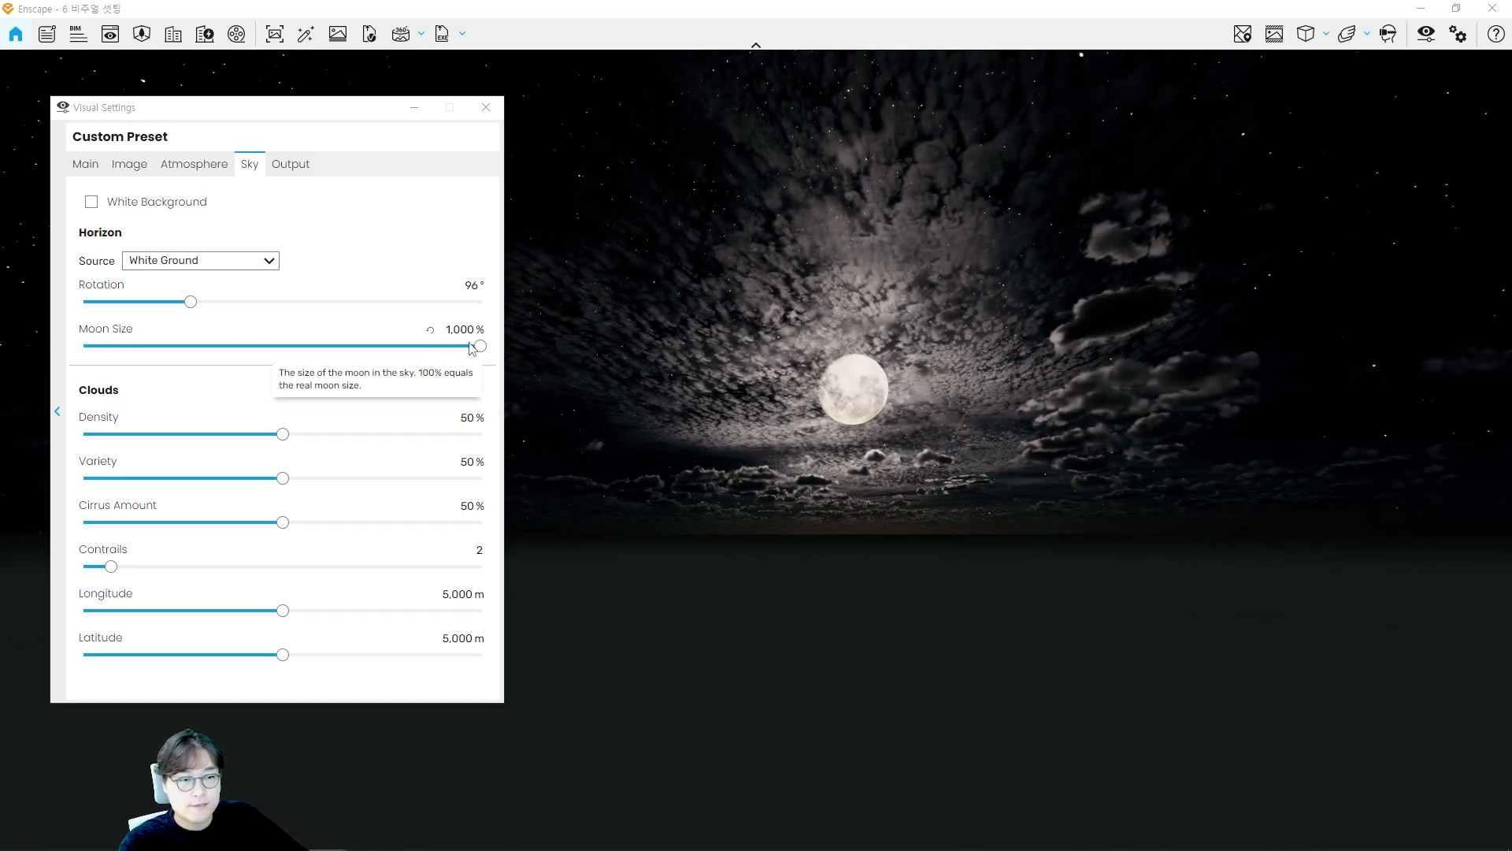
key(d)
key(w)
key(w)
key(w)
key(w)
key(w)
key(w)
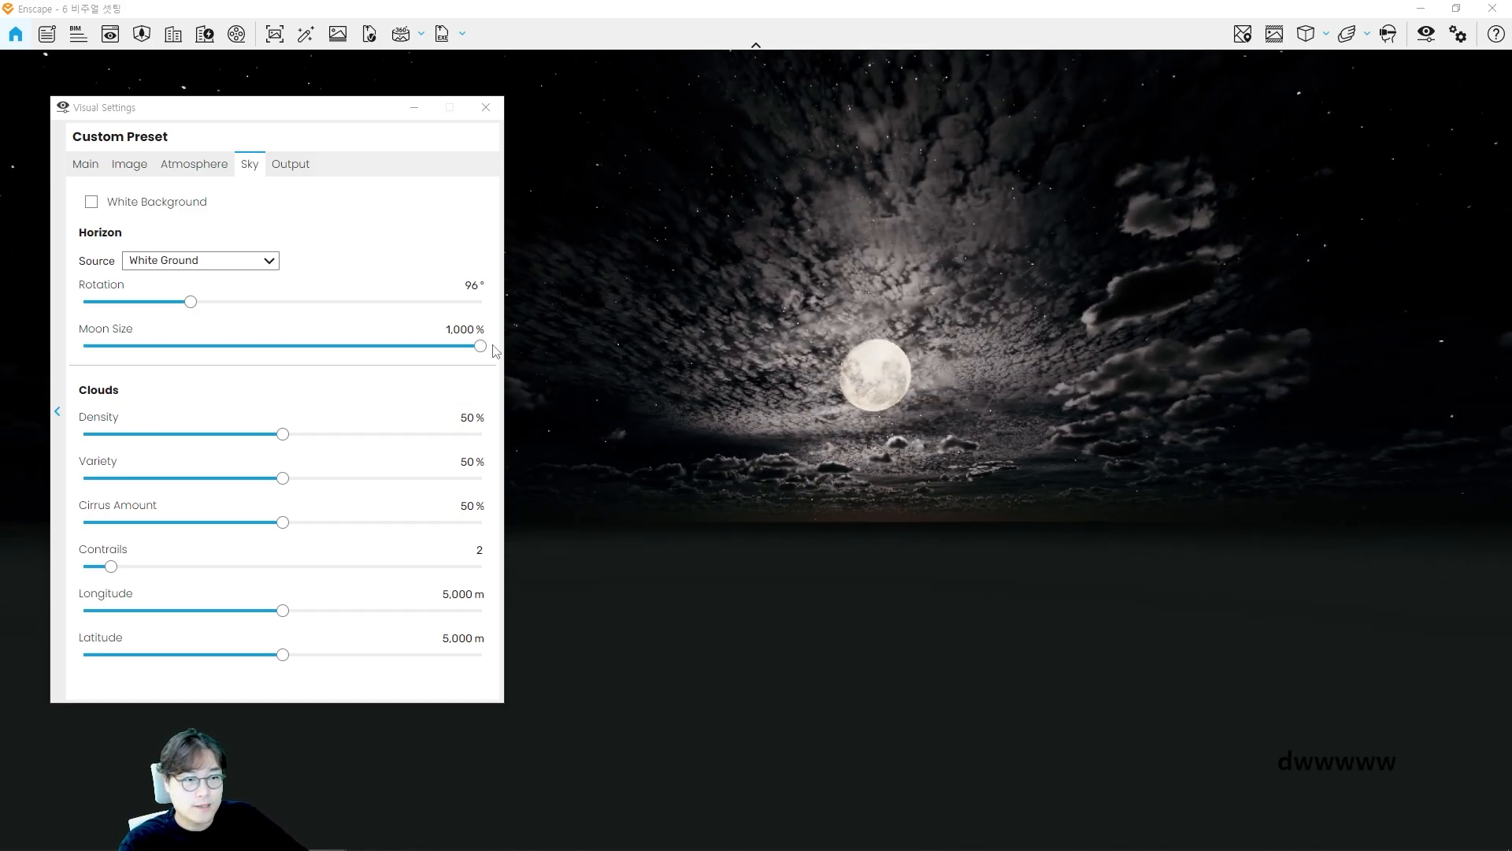
Step: Compare the moon at a Moon Size of 446 % with the moon at 1,000 %
drag(480, 346, 238, 345)
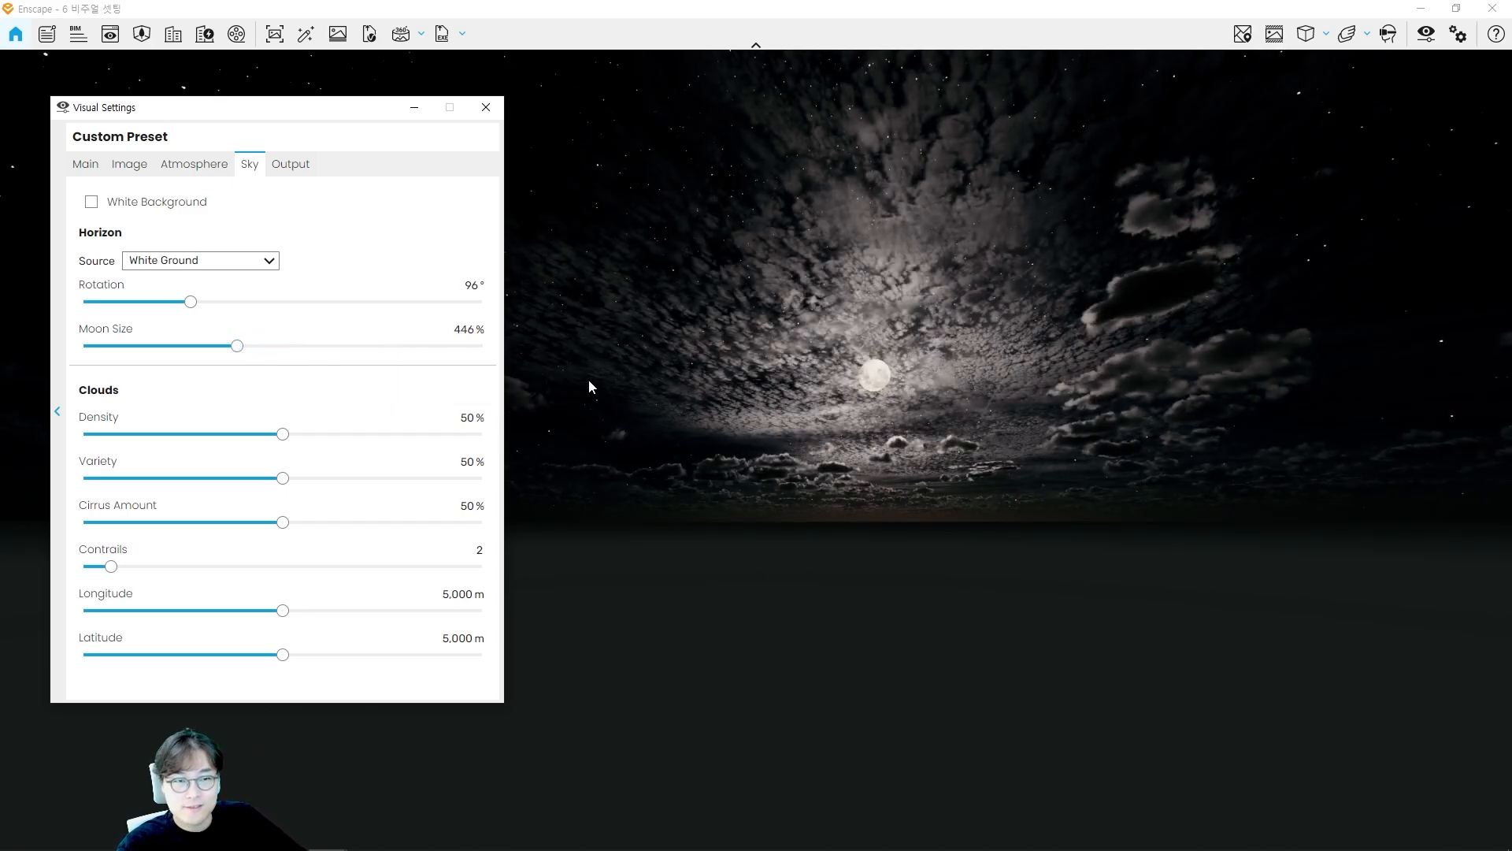
drag(238, 346, 510, 378)
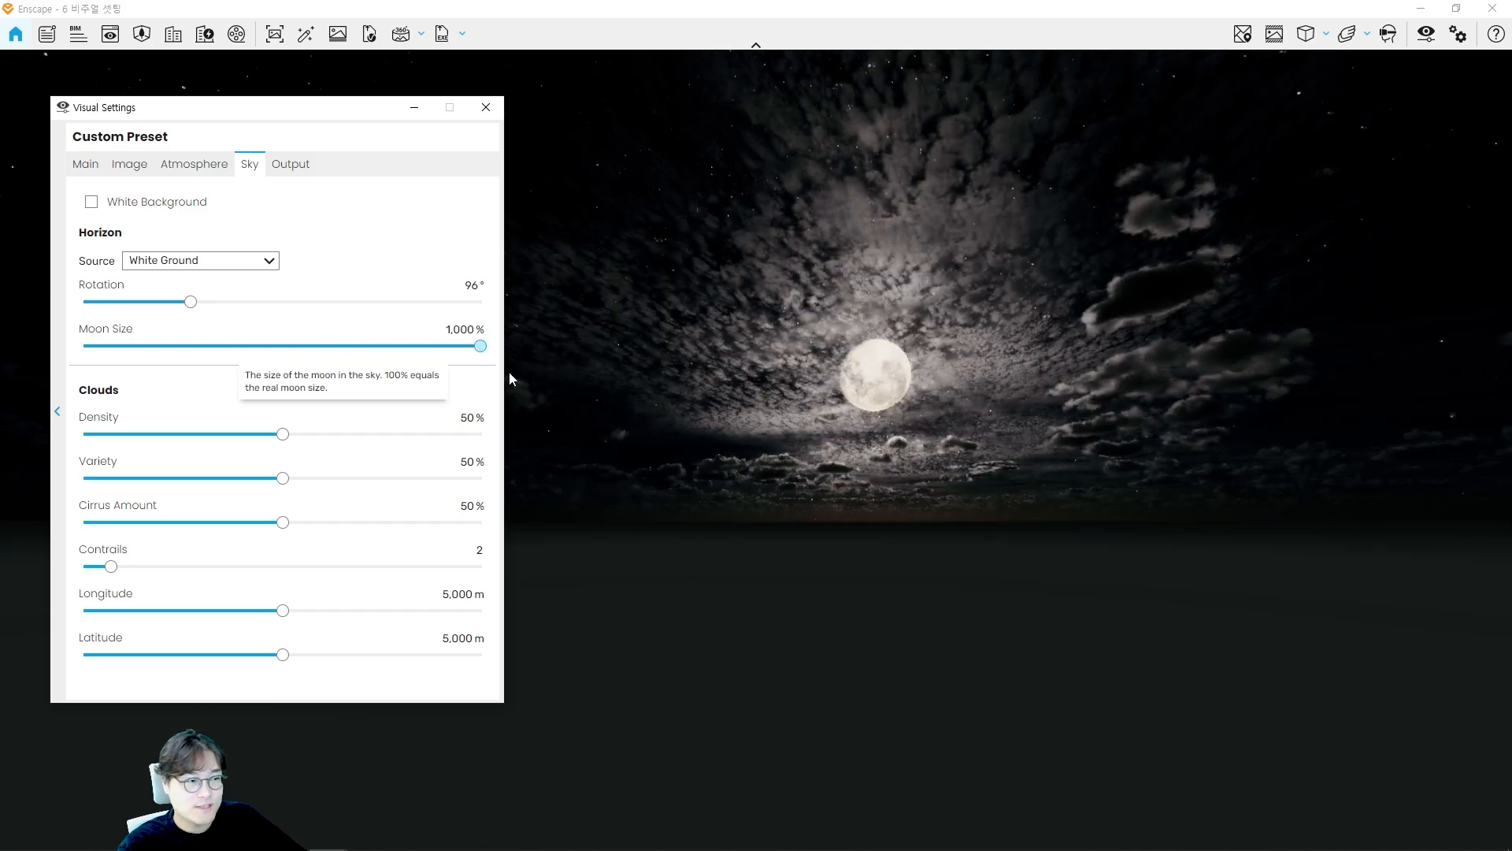
key(d)
key(q)
key(w)
key(w)
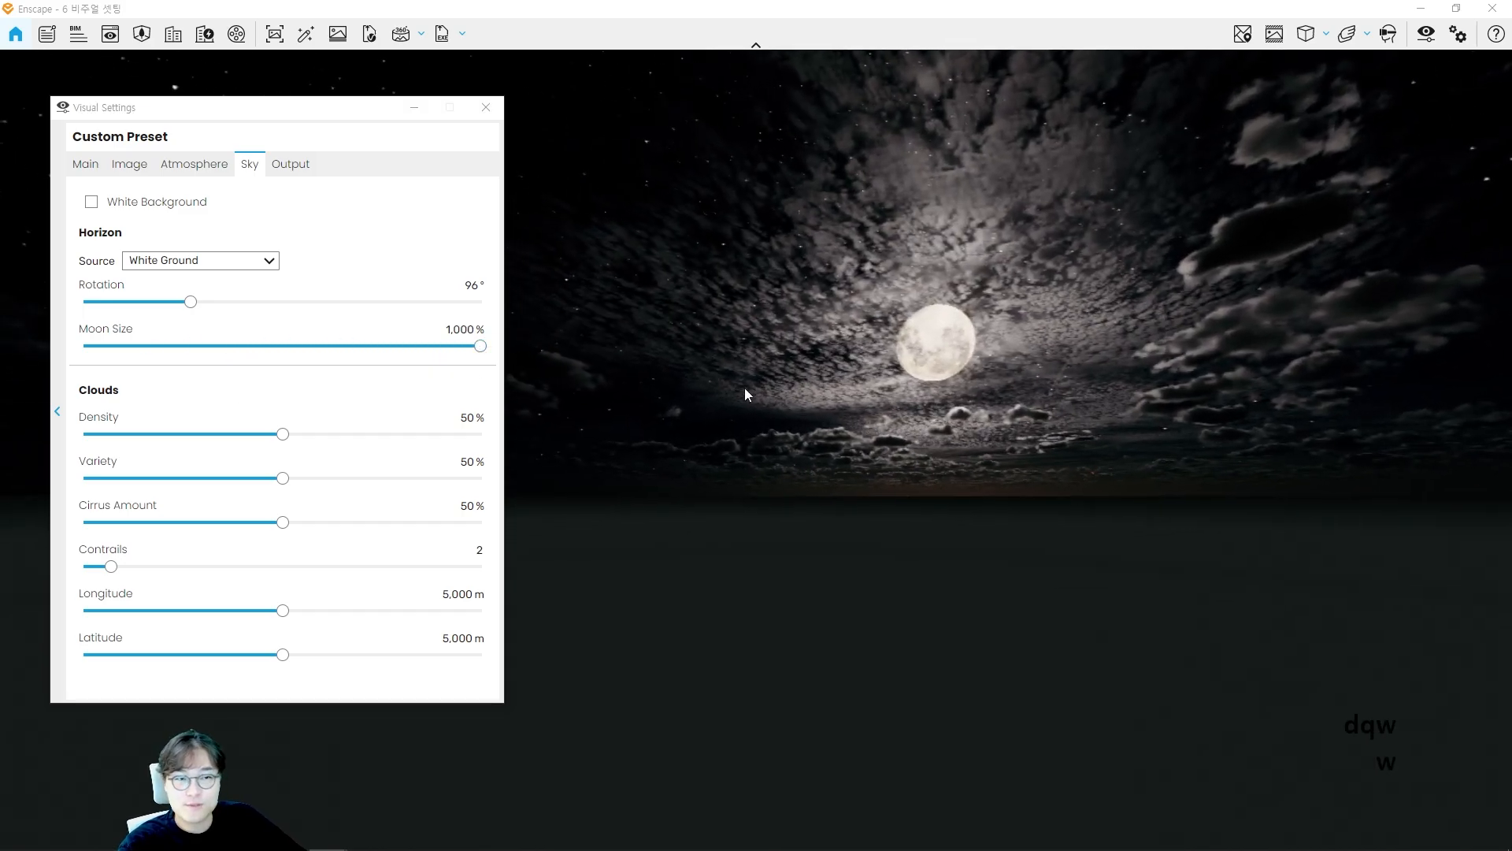
Step: Set the clouds' Density to 22 %, Variety to 25 %, Cirrus Amount to 12 % and Contrails to 30
drag(260, 135, 266, 126)
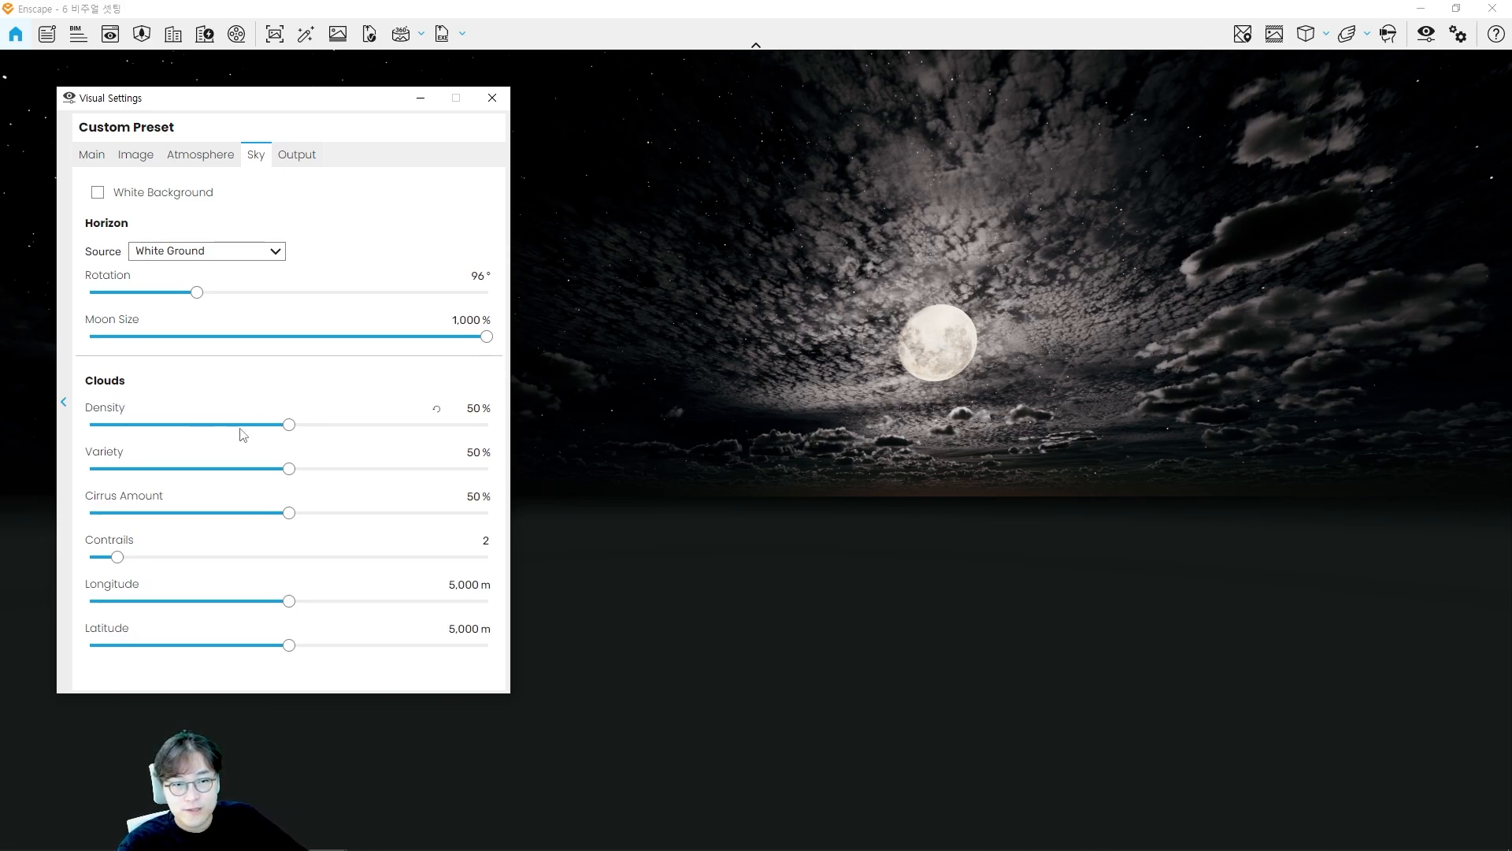
mouse_move(268, 496)
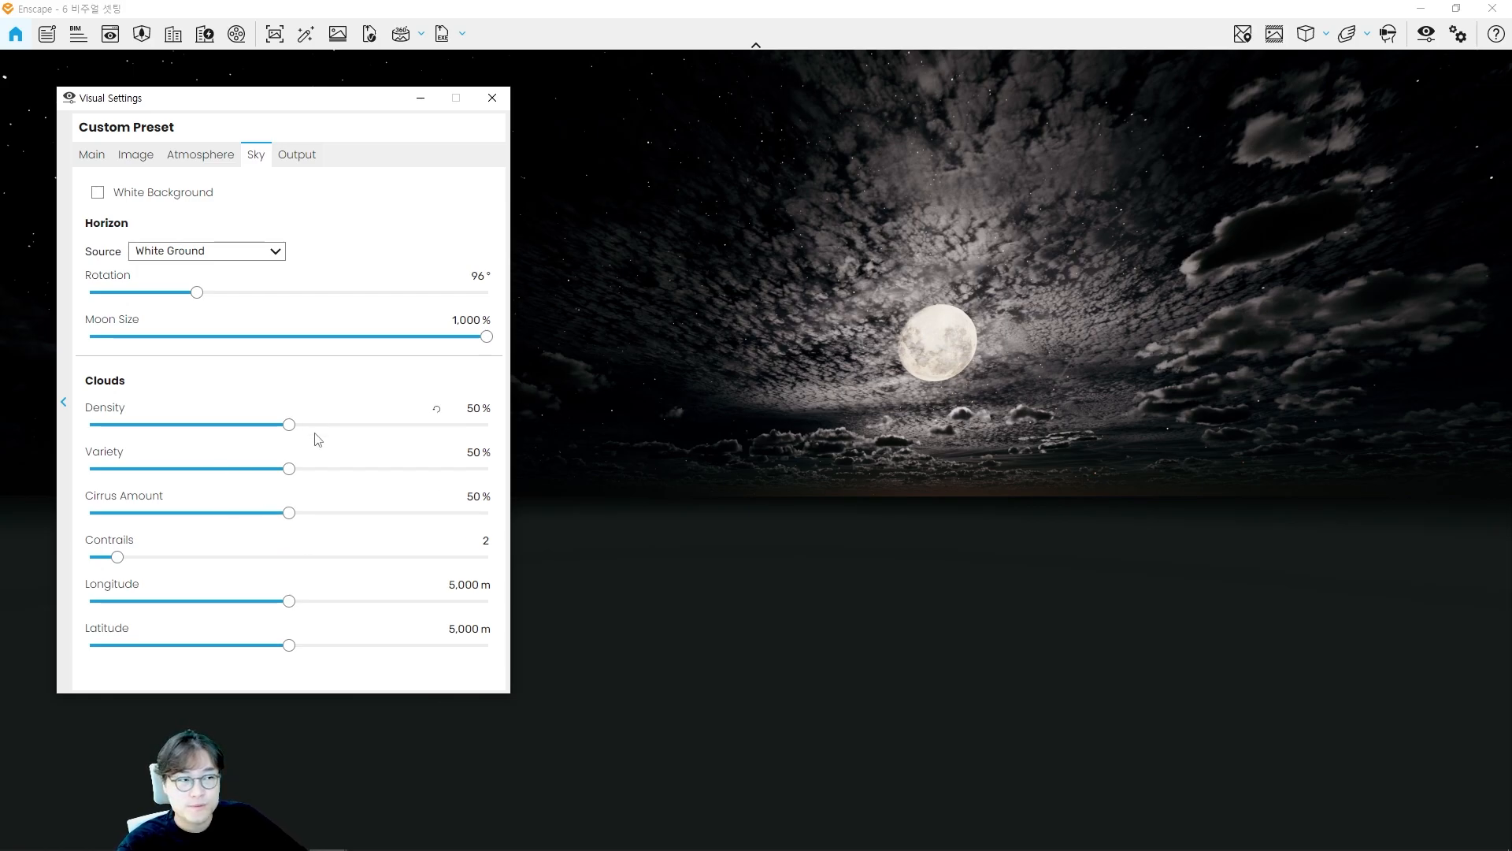
drag(291, 425, 177, 428)
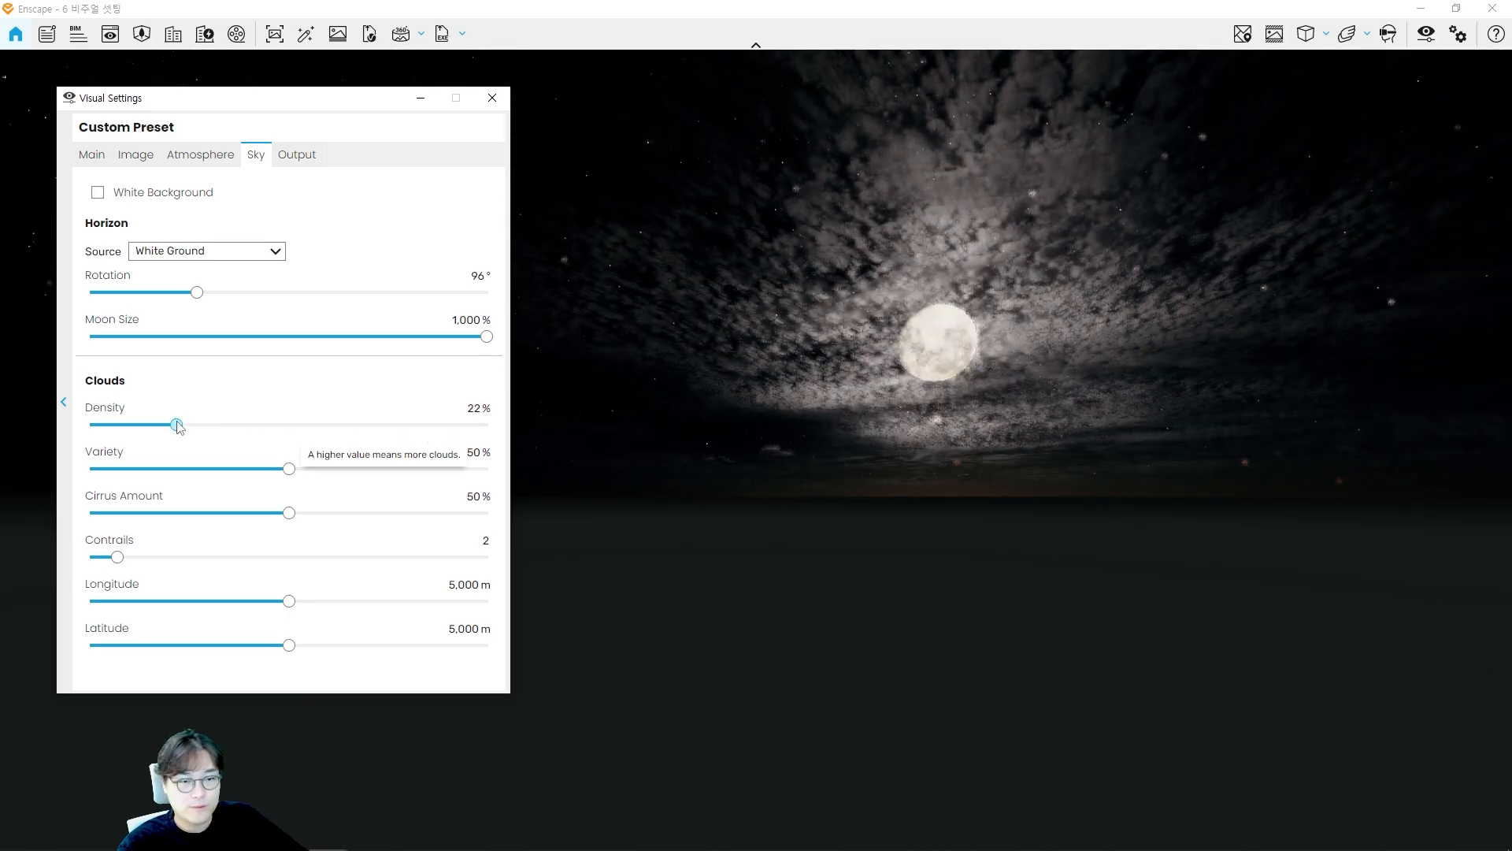
drag(287, 471, 192, 470)
mouse_move(291, 516)
mouse_down()
mouse_move(411, 514)
mouse_move(140, 514)
mouse_move(344, 563)
mouse_move(480, 558)
mouse_move(8, 564)
mouse_move(614, 538)
mouse_up()
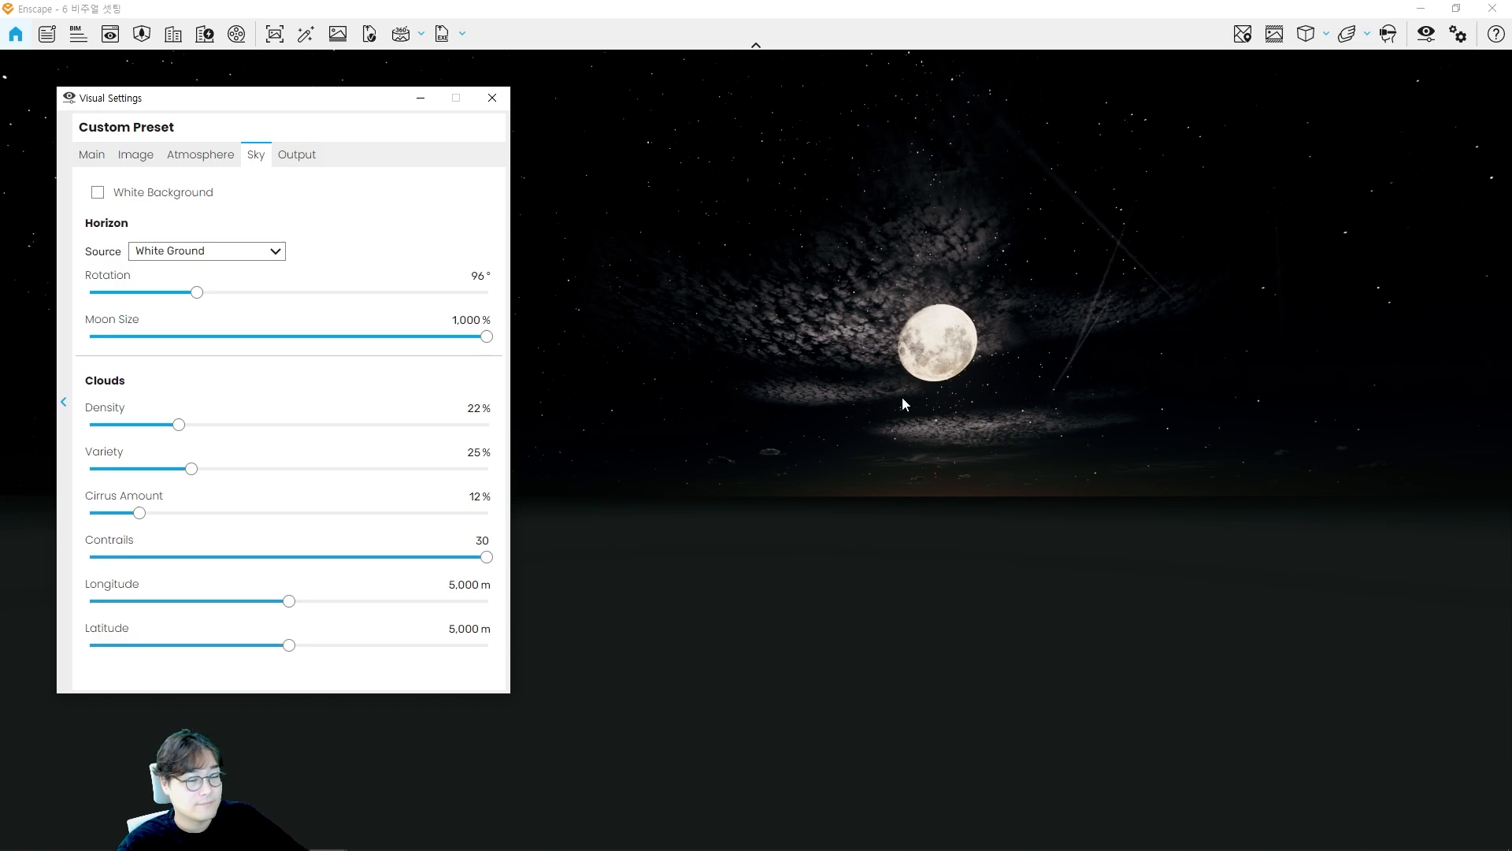
Step: Shift the clouds with Longitude at 10,000 m and Latitude at 0 m, and finish with Longitude at 0 m
drag(288, 601, 555, 598)
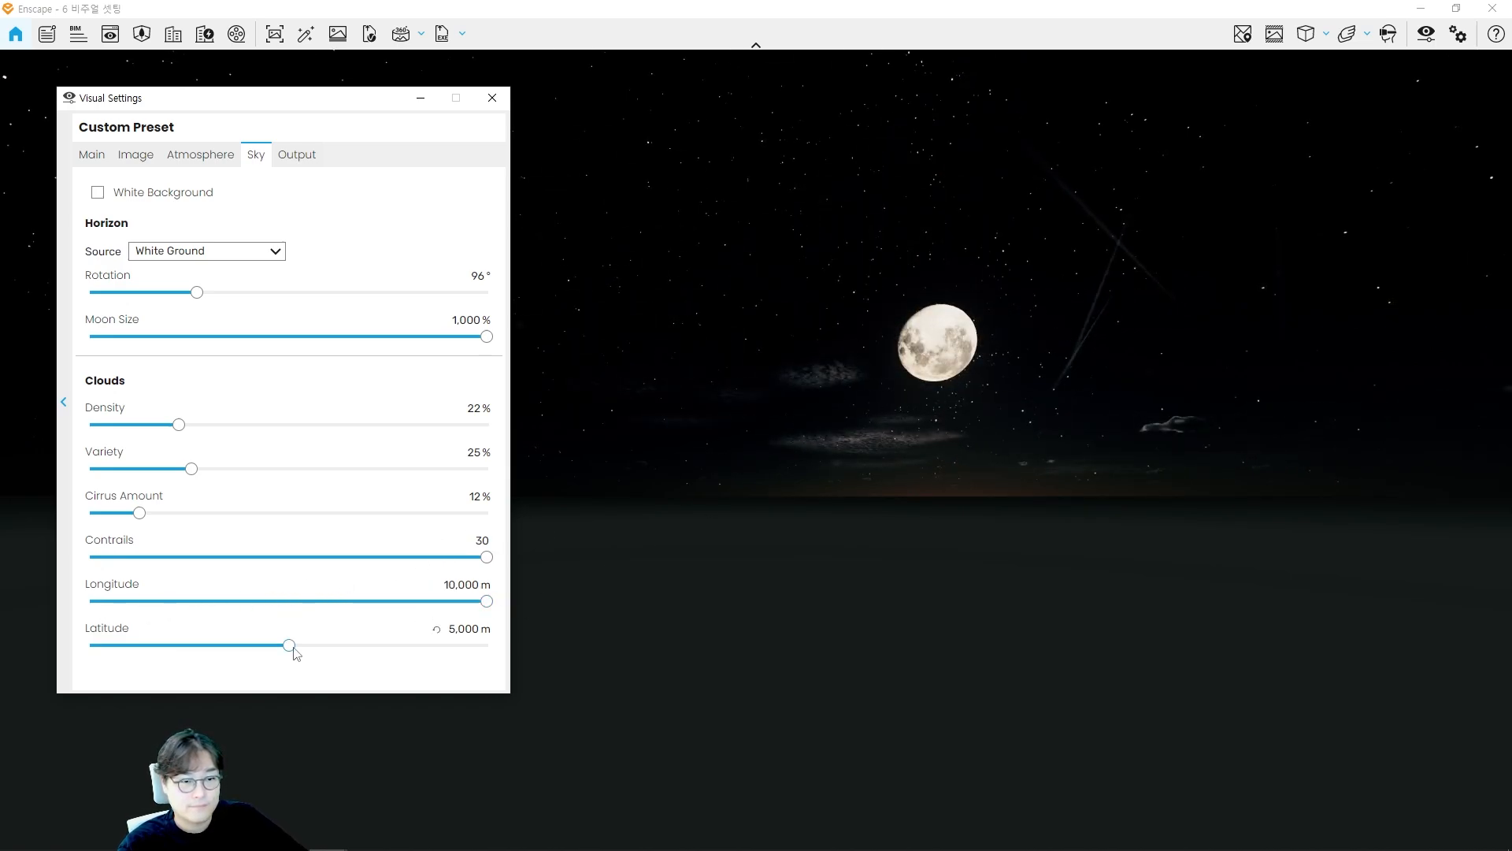
drag(289, 645, 88, 646)
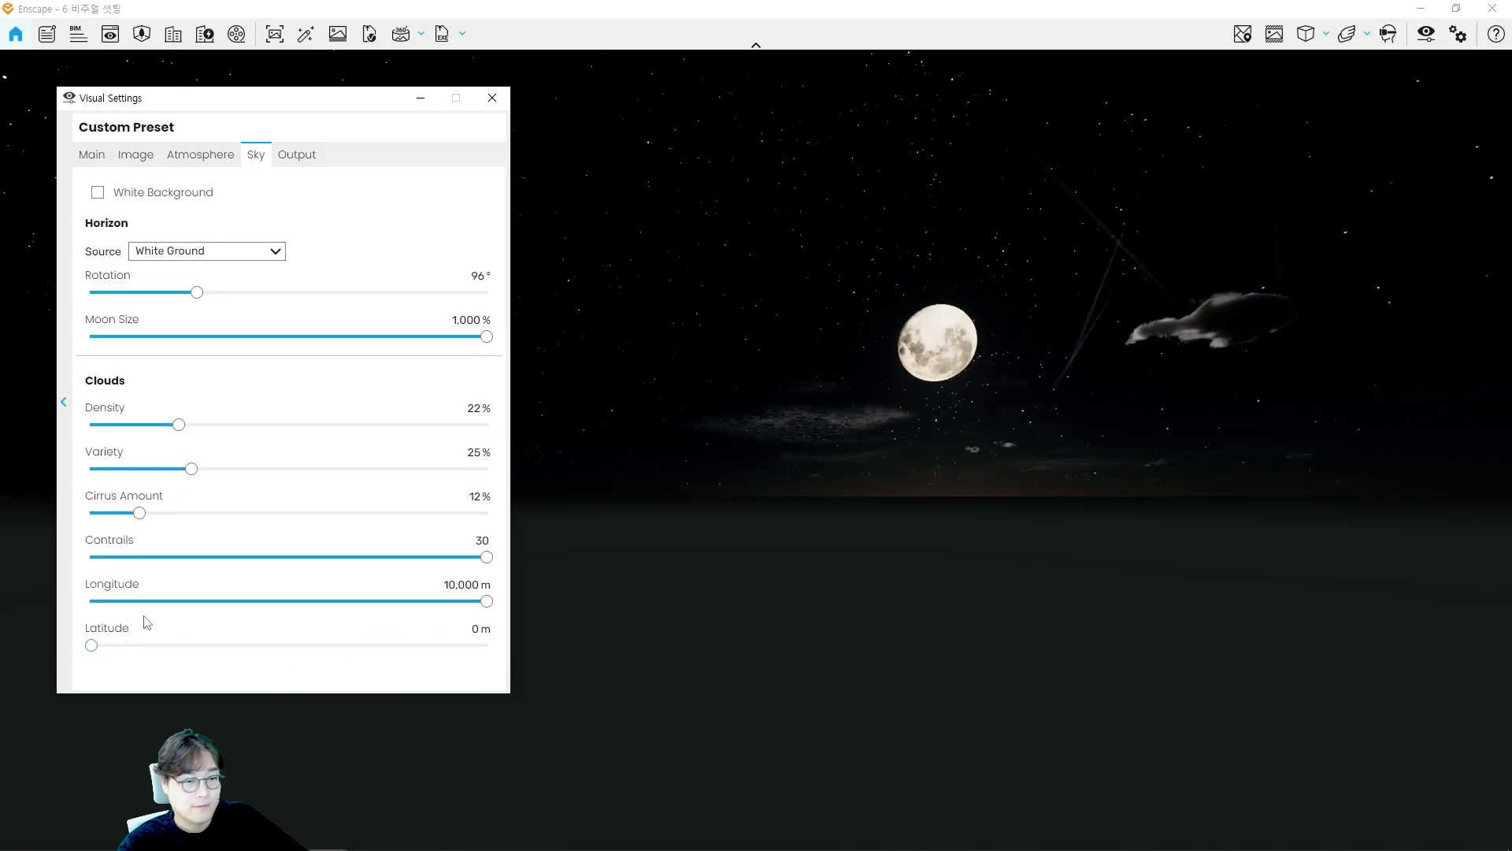
drag(449, 600, 24, 588)
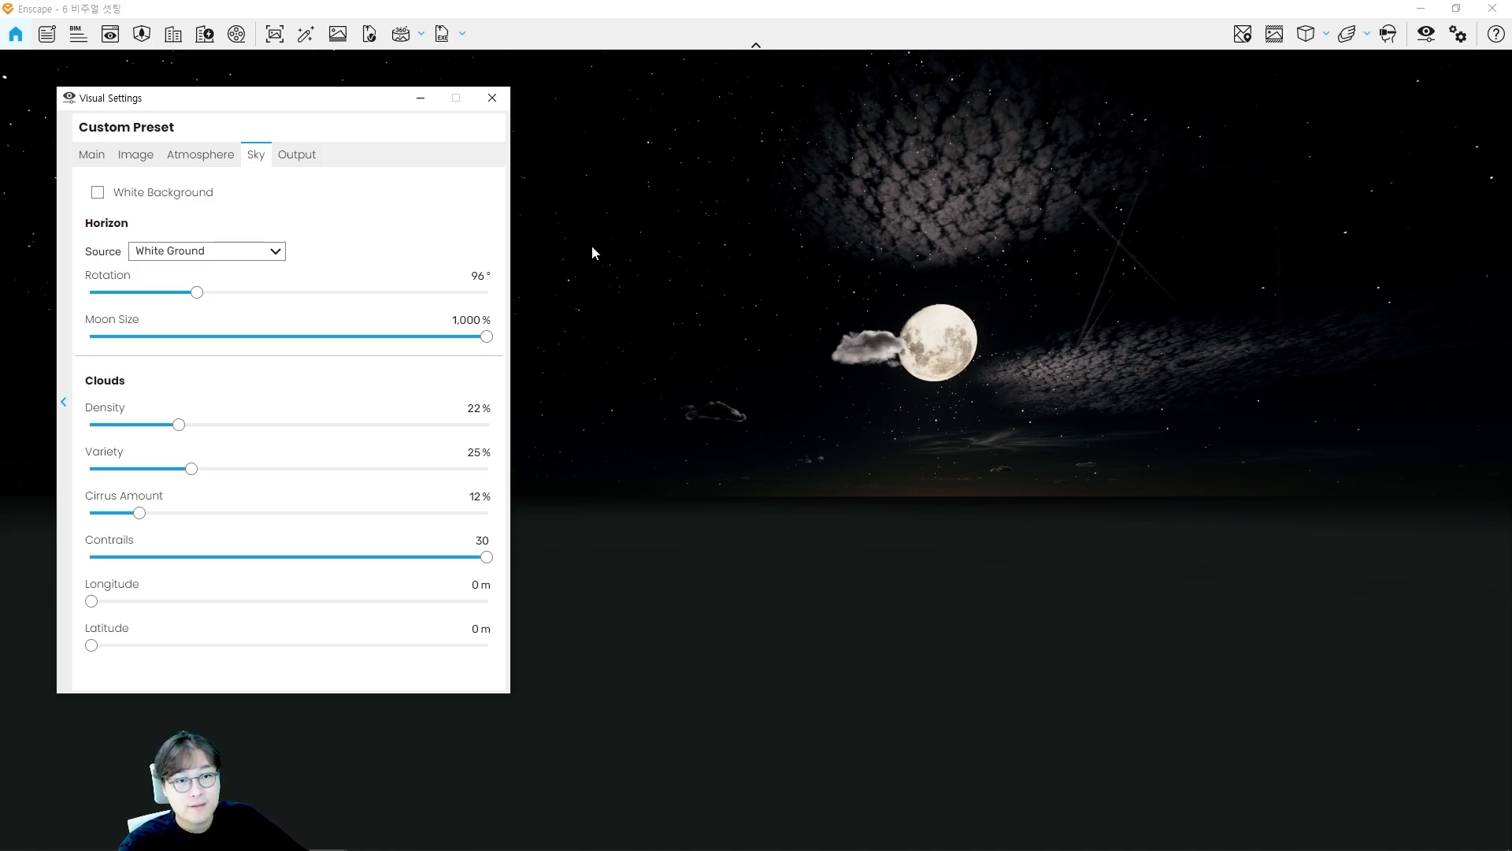
Step: Open the output settings and set the general resolution to Ultra HD
click(297, 155)
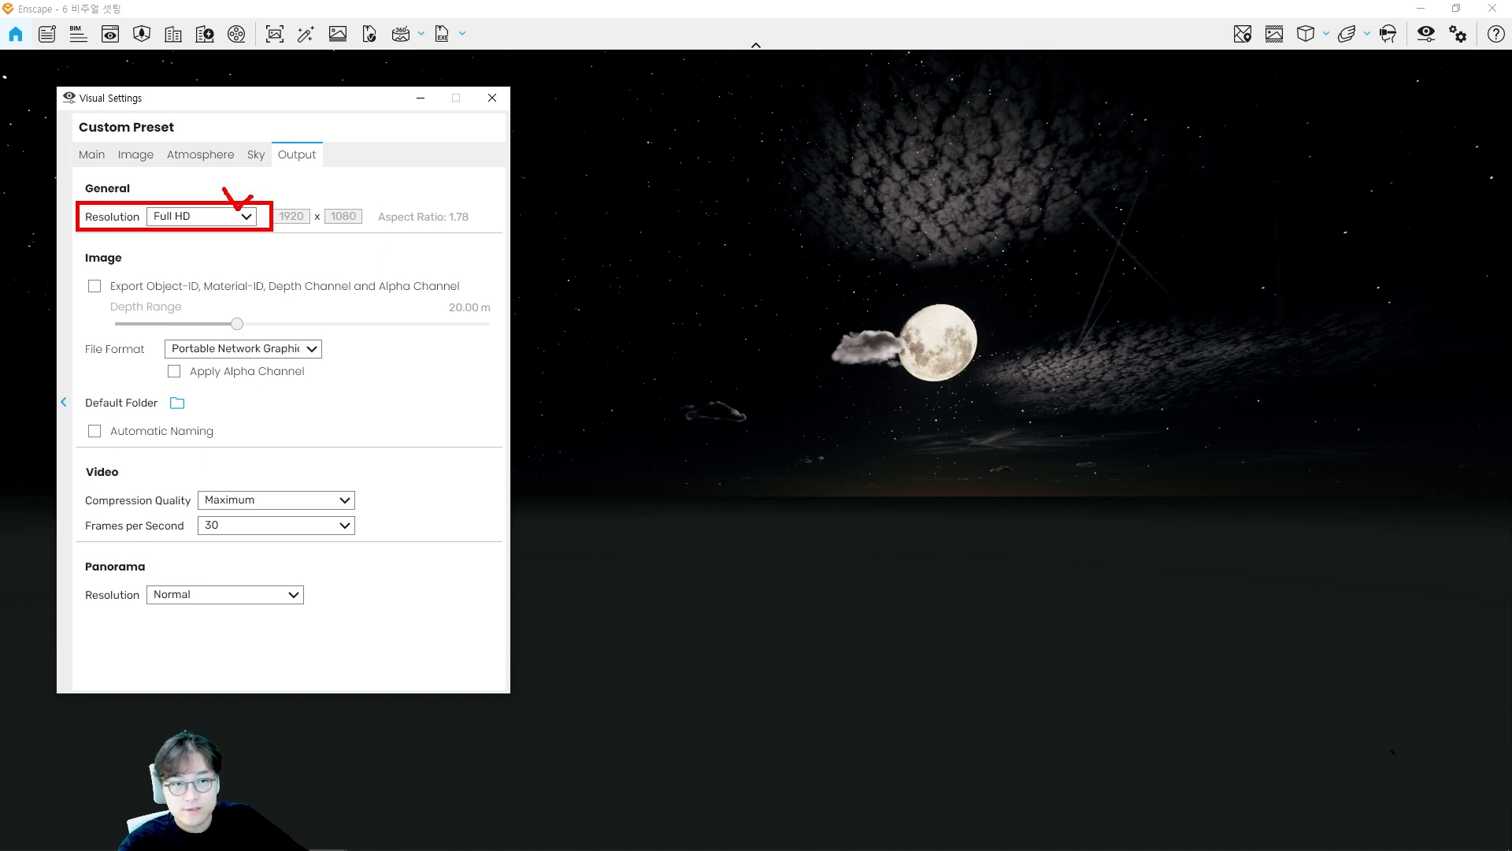
key(Escape)
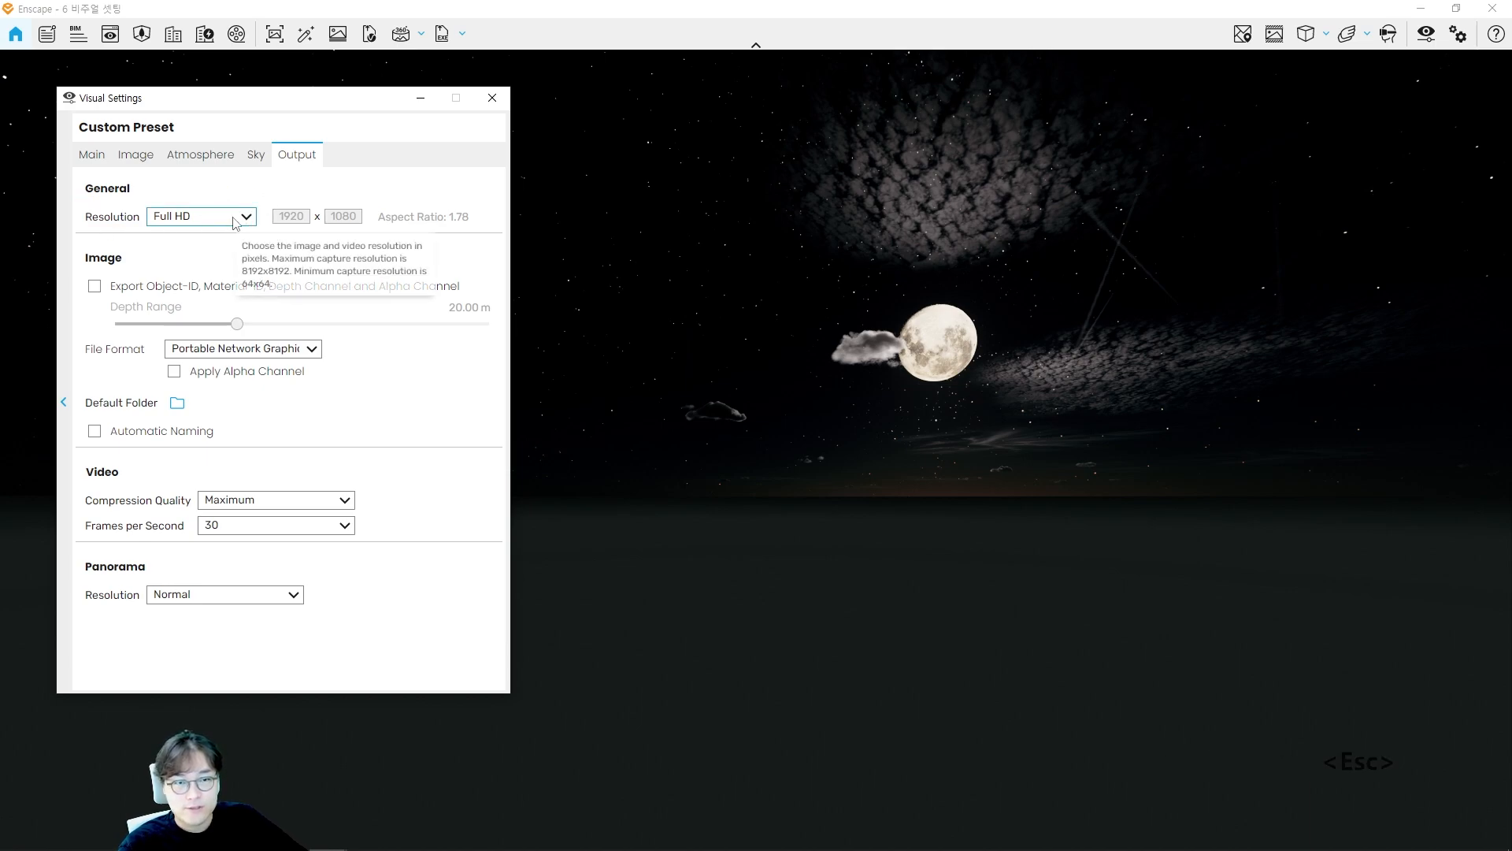
click(203, 223)
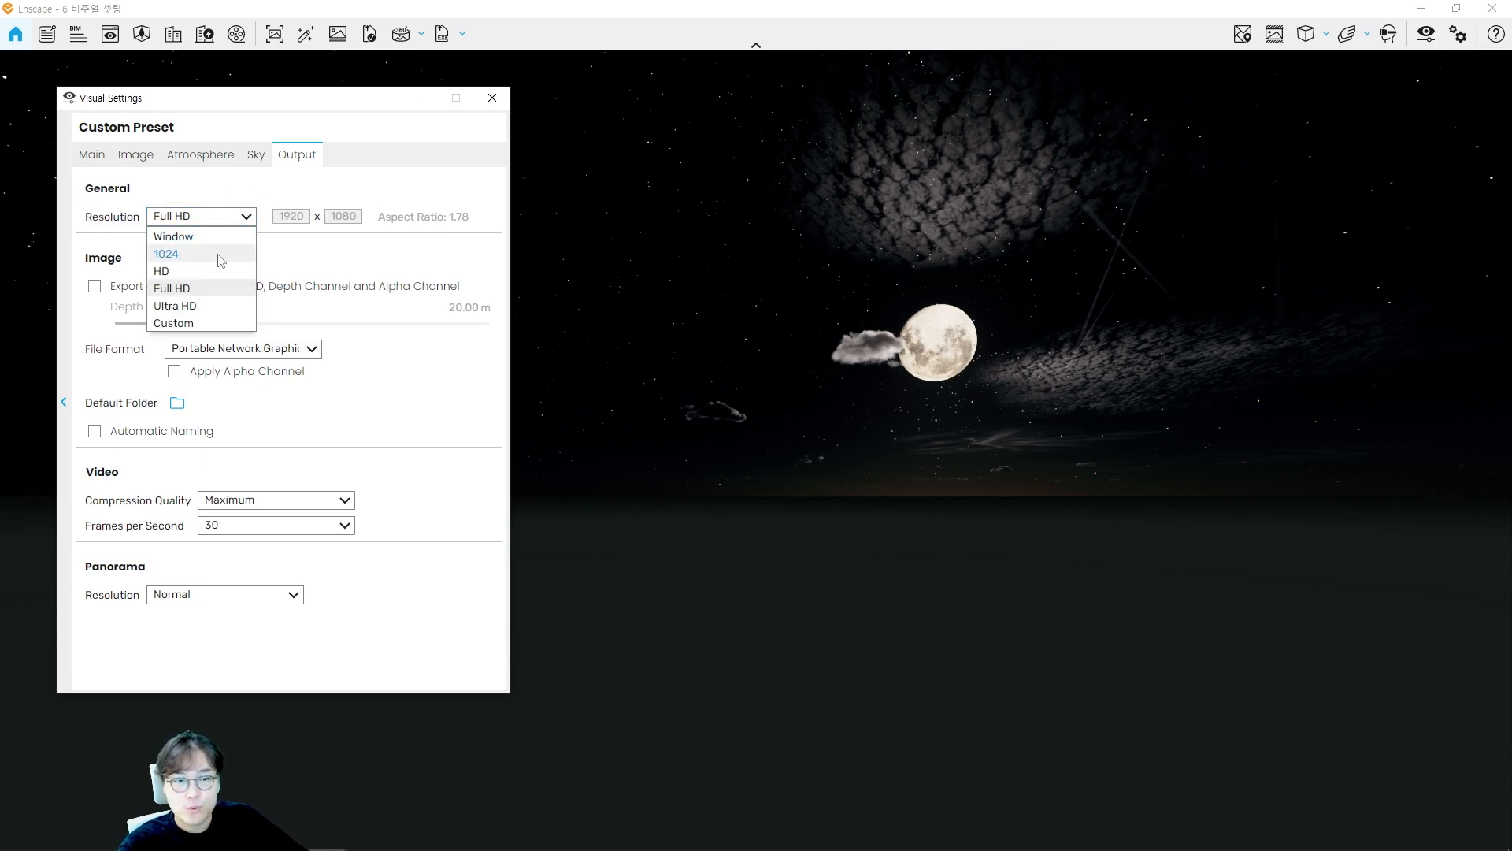
click(192, 310)
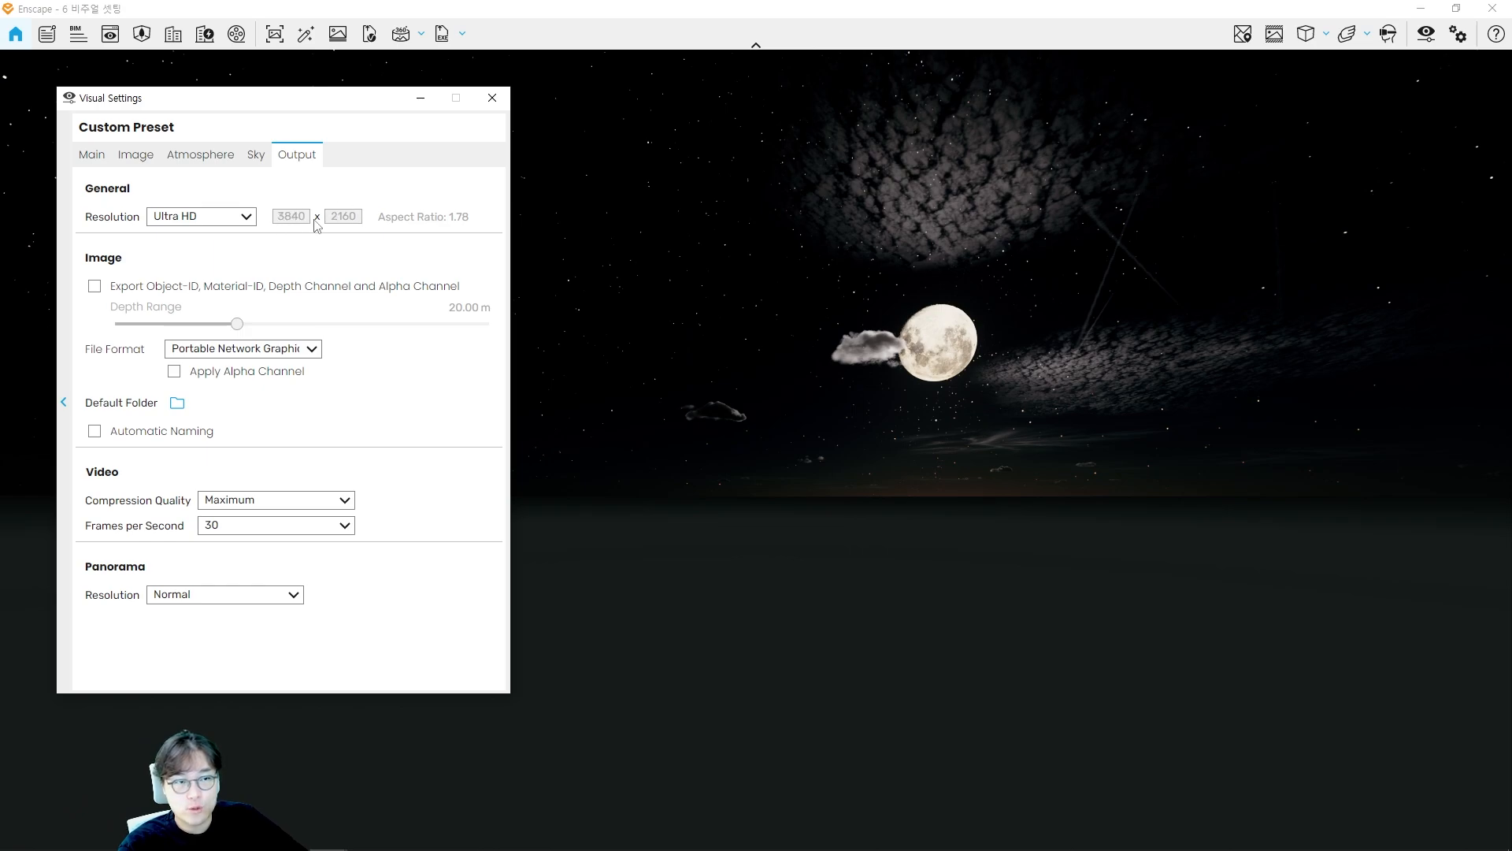
mouse_move(142, 197)
ctrl+mouse_down()
mouse_move(456, 233)
mouse_move(492, 232)
mouse_move(531, 183)
ctrl+mouse_up()
key(Escape)
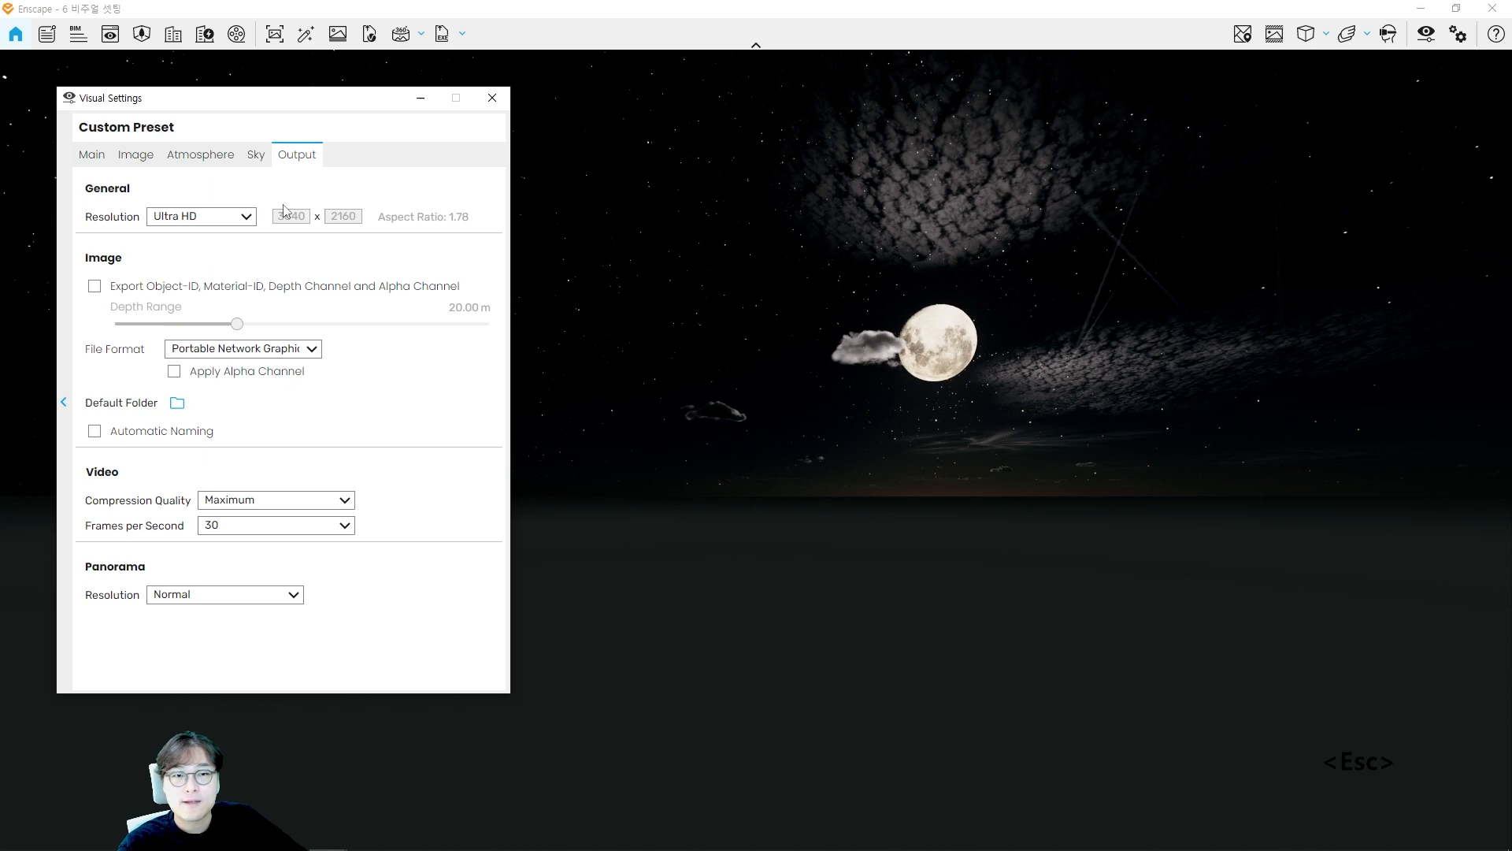
Step: Switch the output resolution to Full HD and back to Ultra HD to compare their pixel dimensions
click(217, 217)
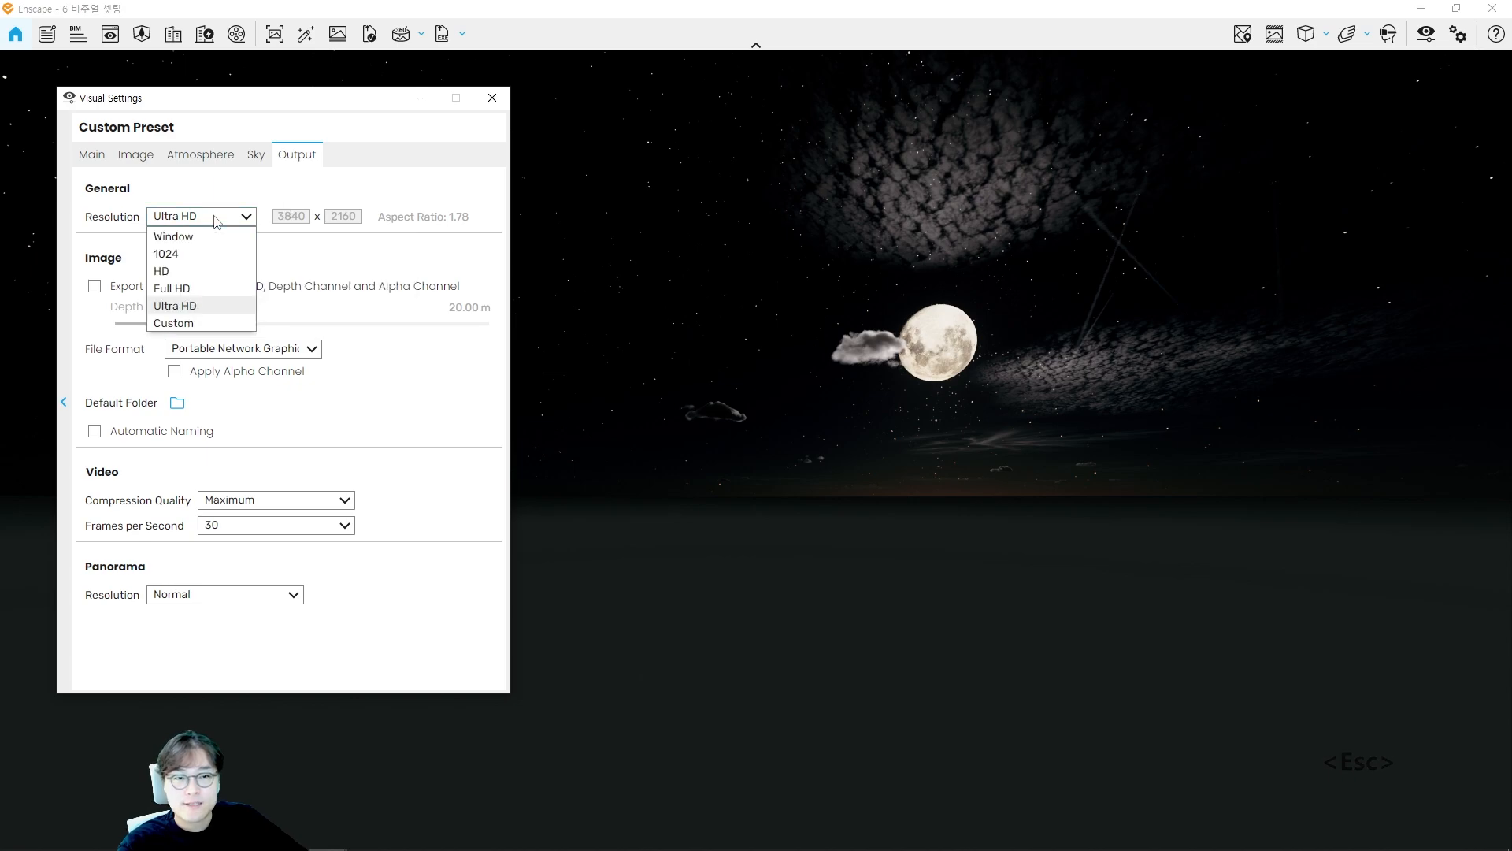
click(201, 292)
click(212, 218)
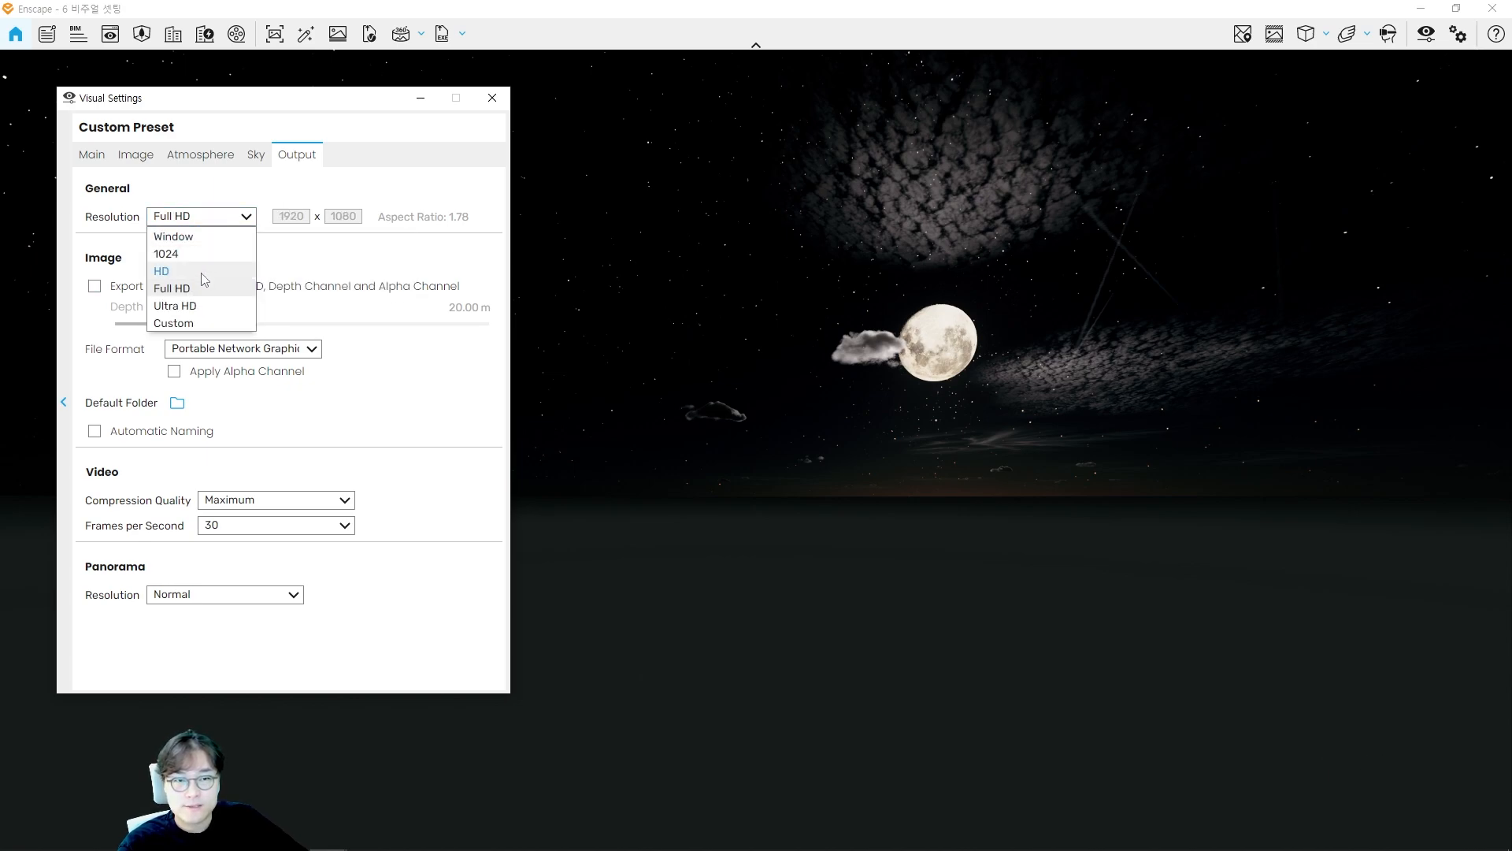
click(195, 307)
click(195, 217)
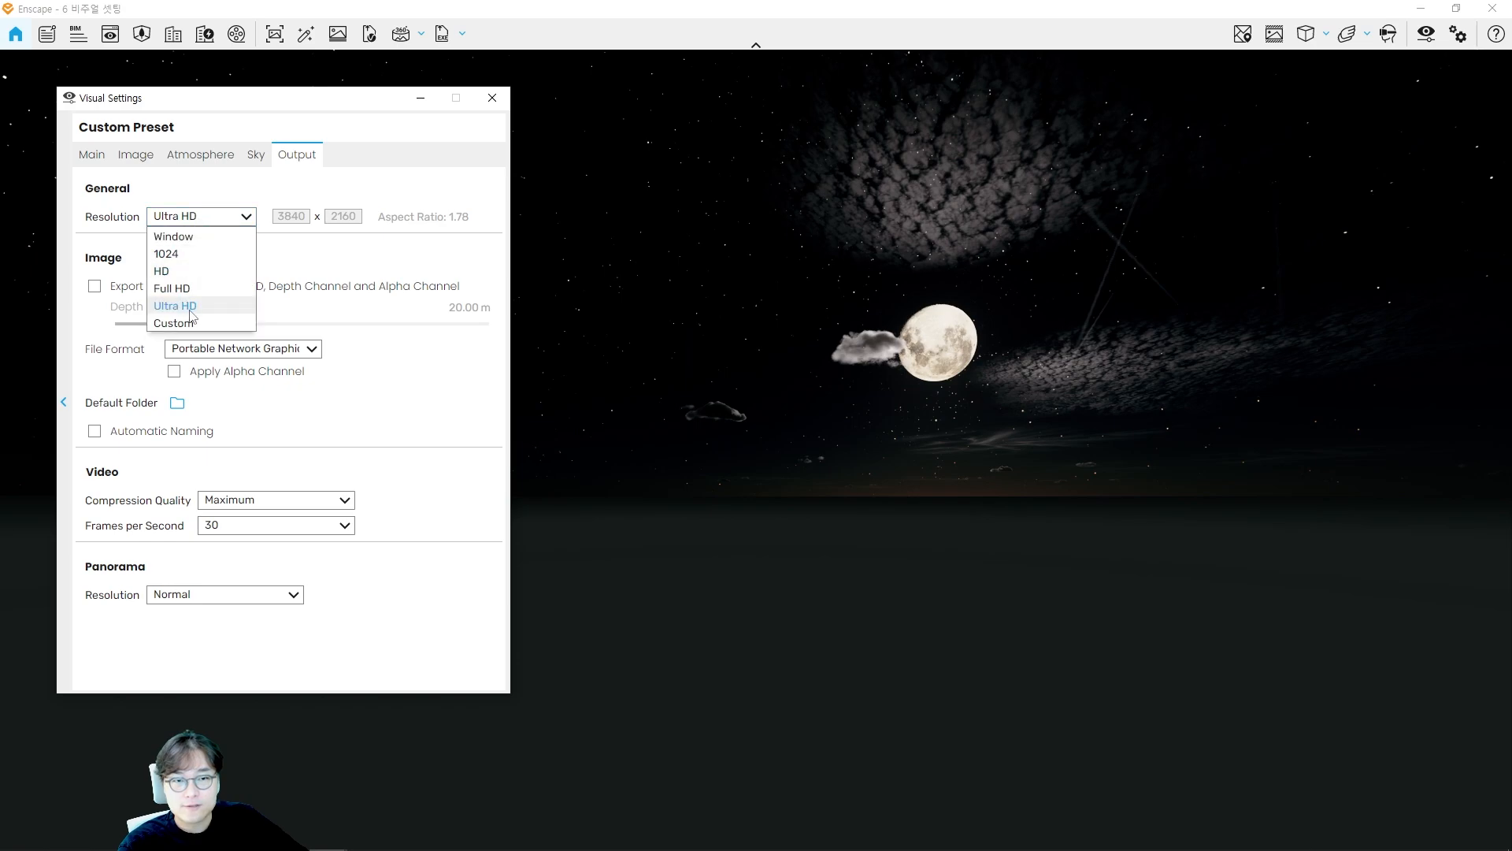
Step: Set a Custom output resolution of 2000 x 2000 pixels
click(191, 323)
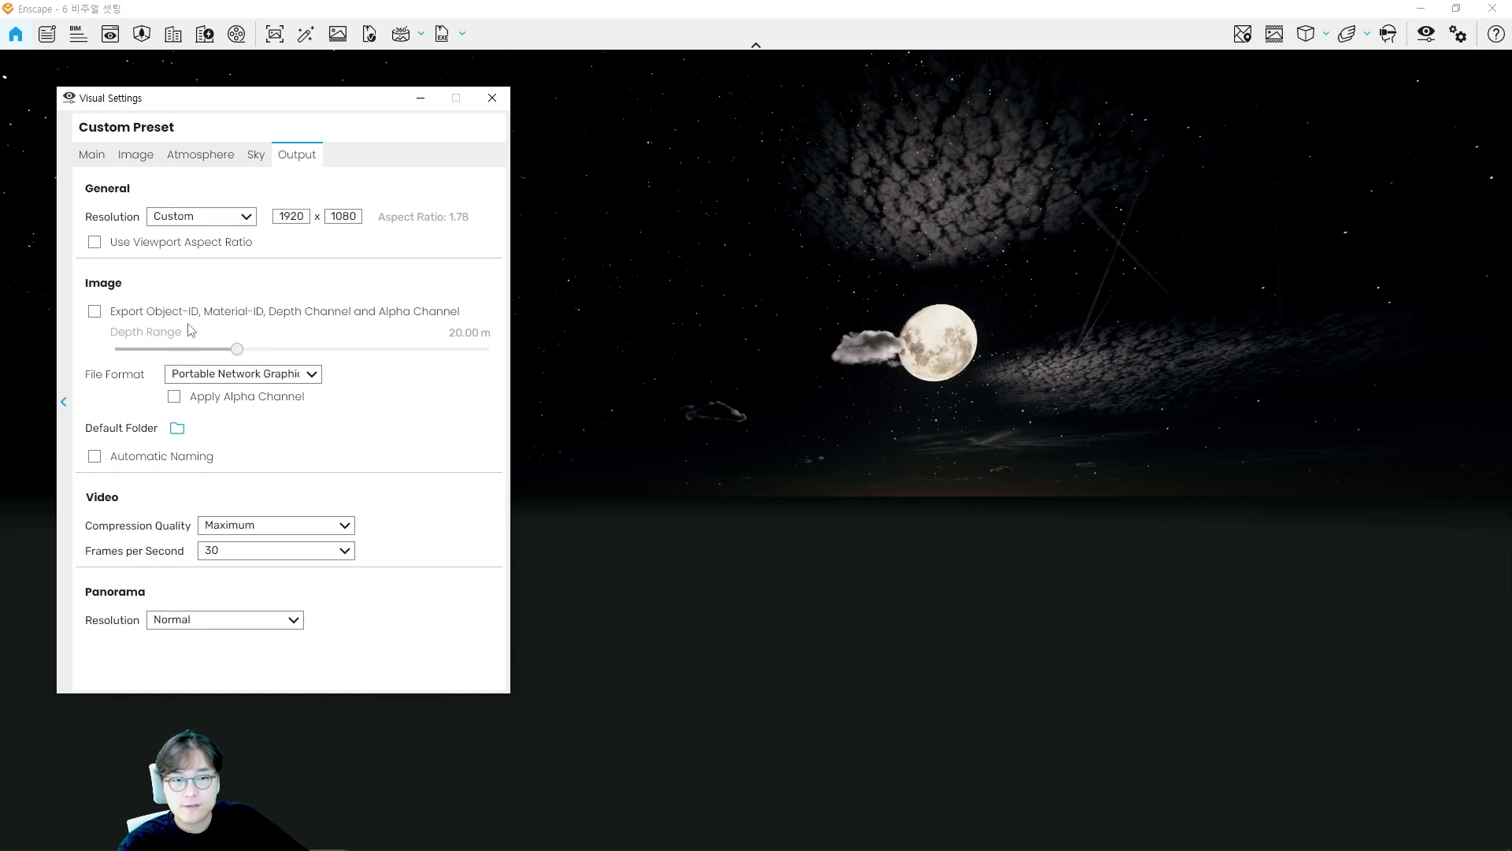
double_click(344, 217)
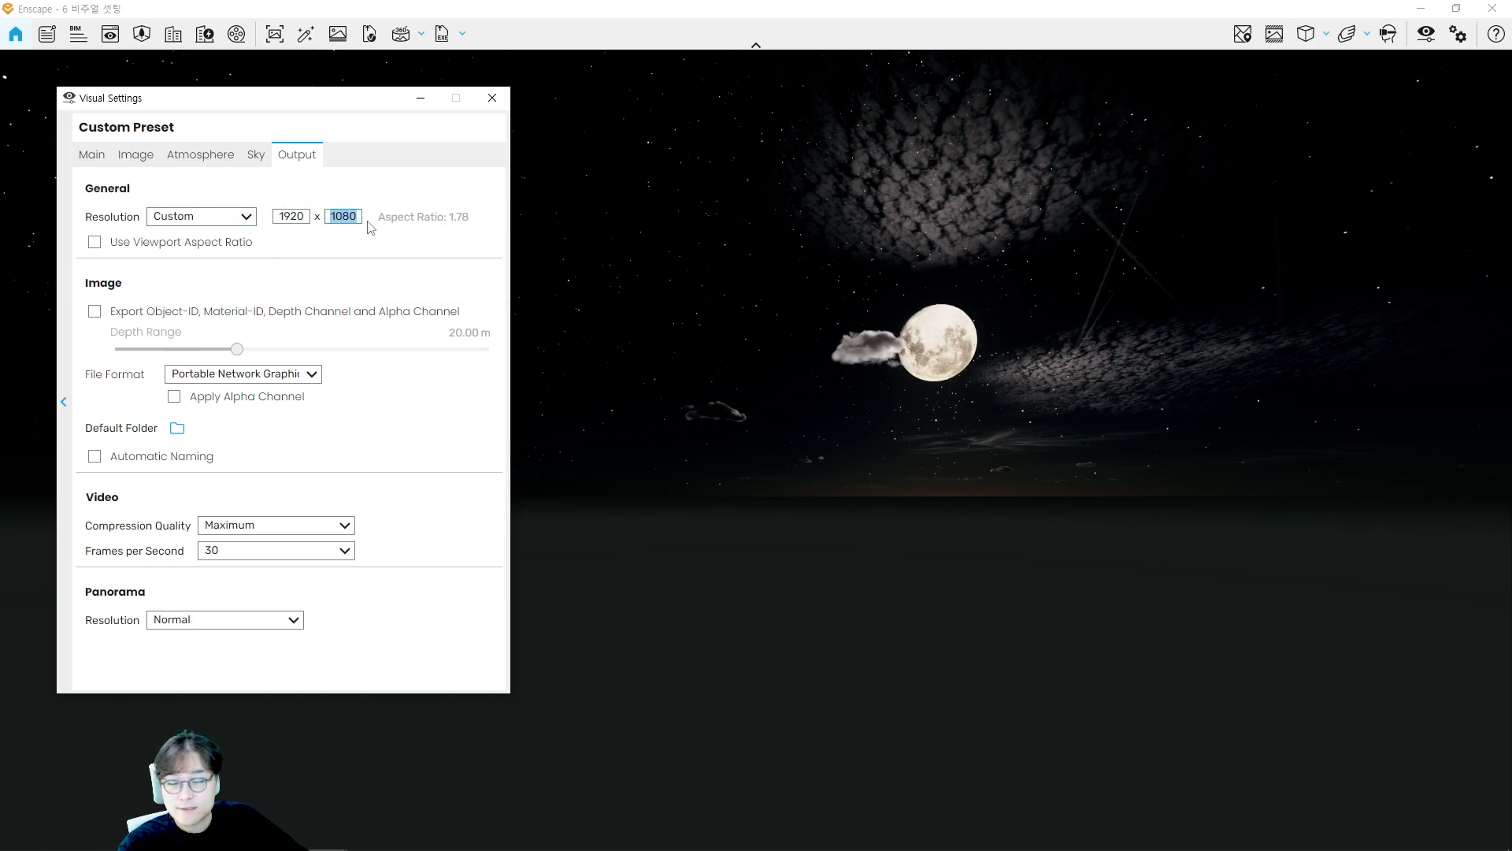
text(2000)
key(shift+Tab)
text(2)
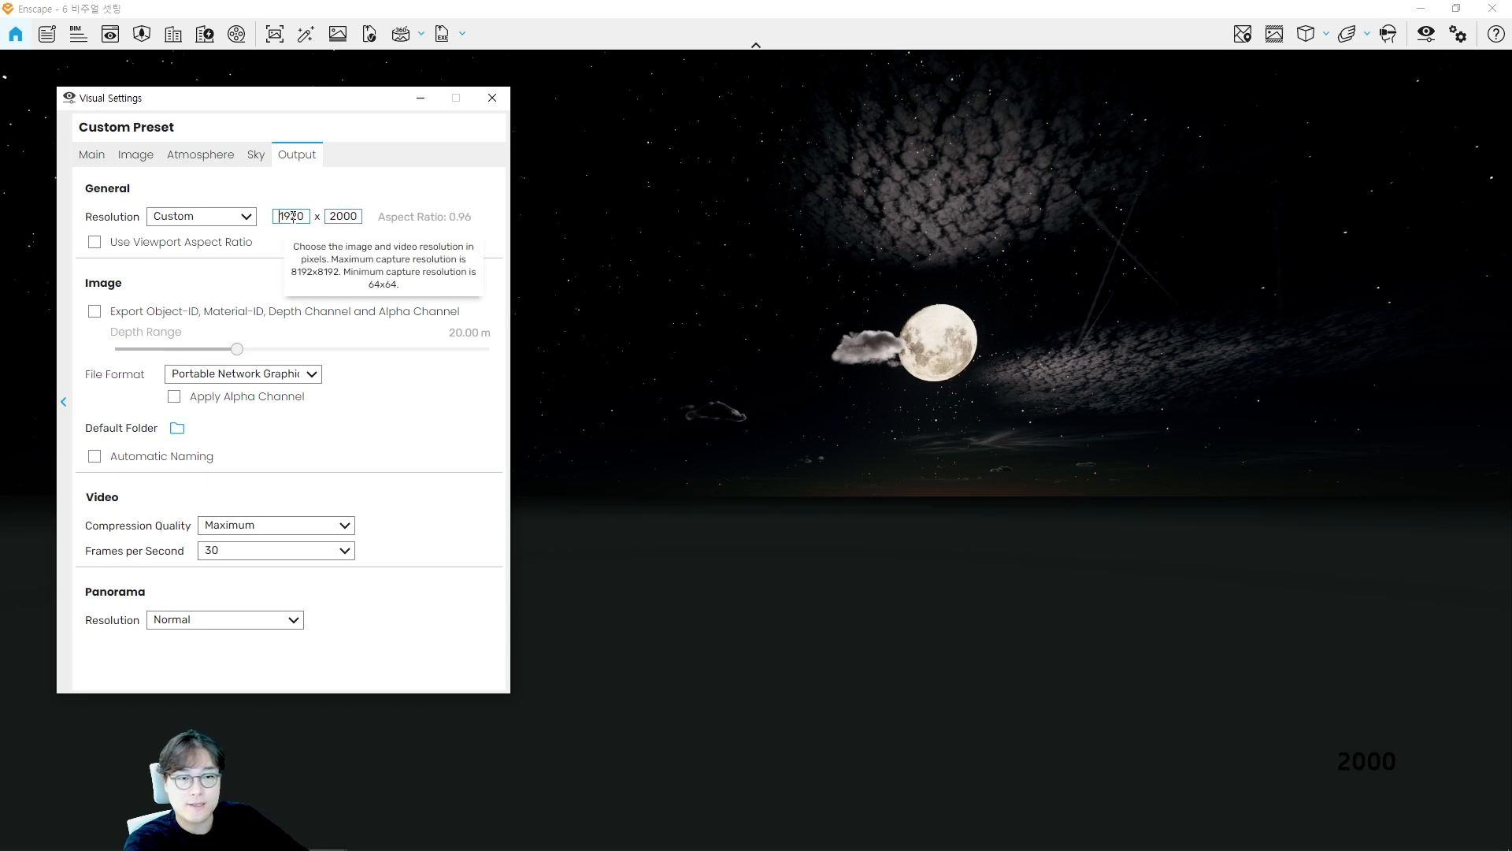
text(000)
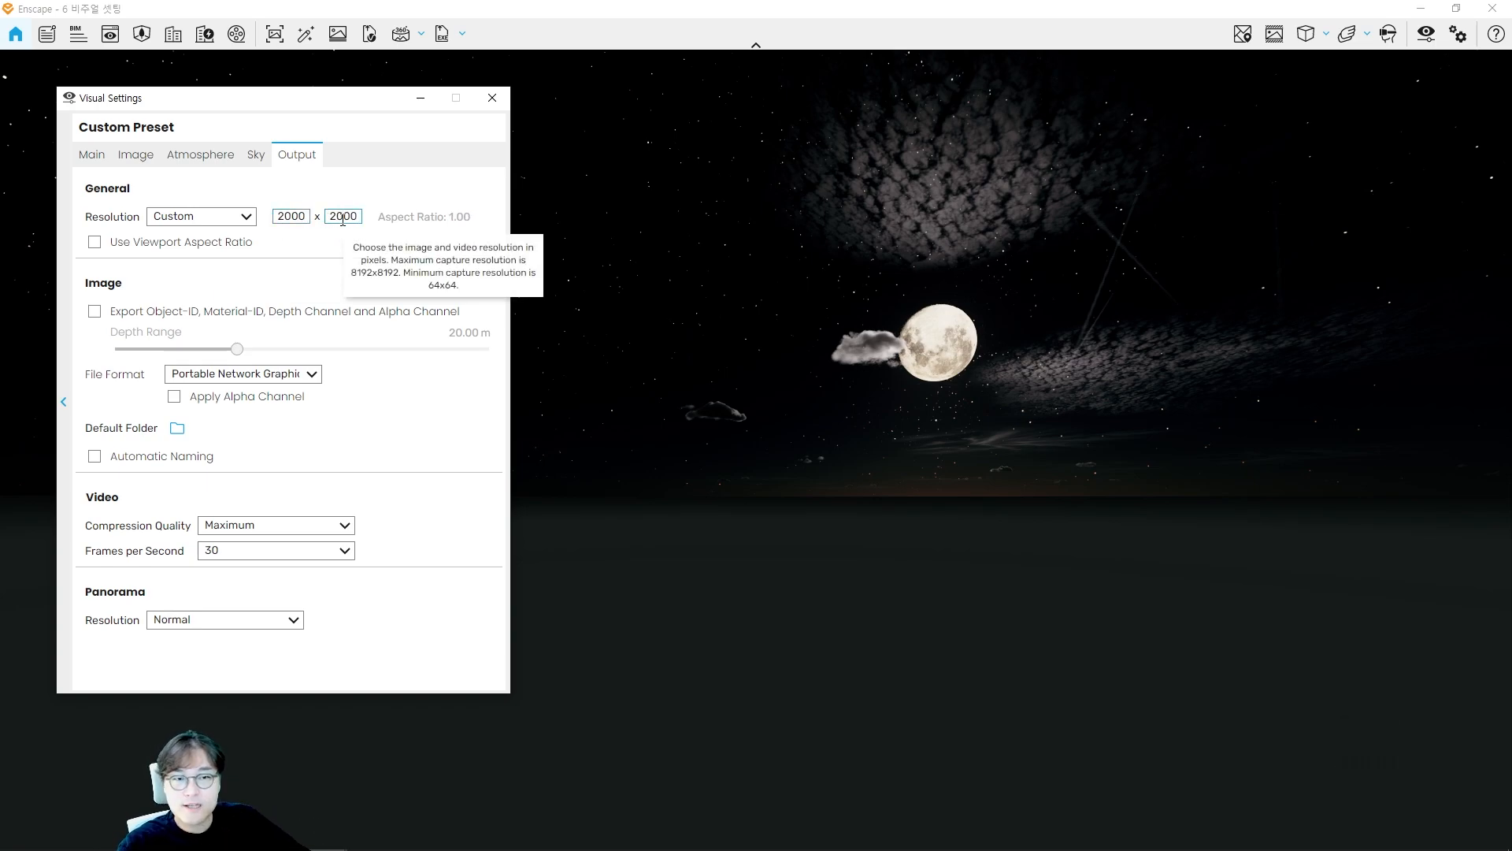
click(201, 217)
click(181, 330)
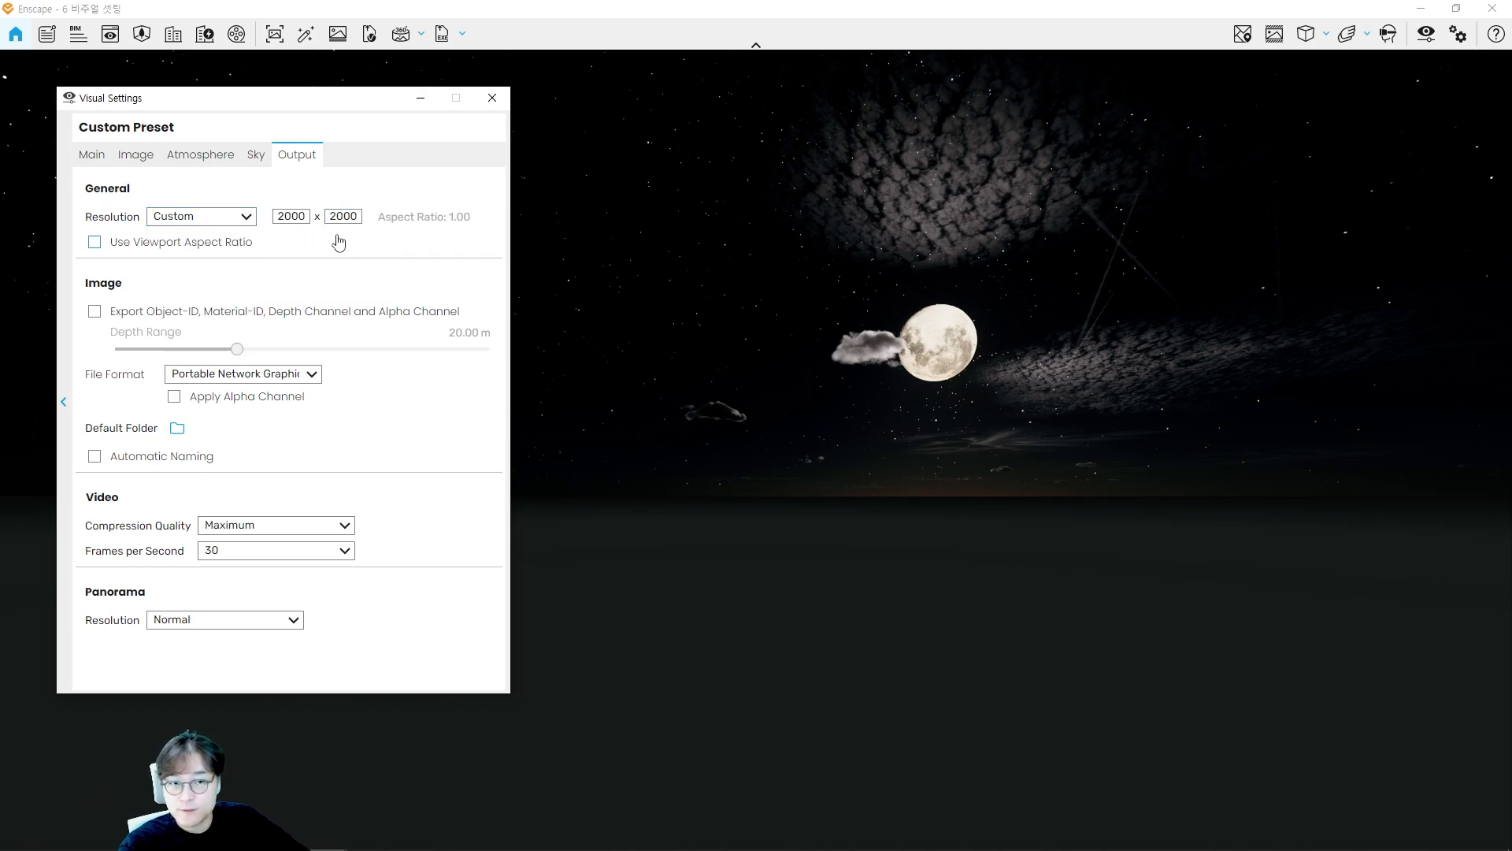
click(249, 220)
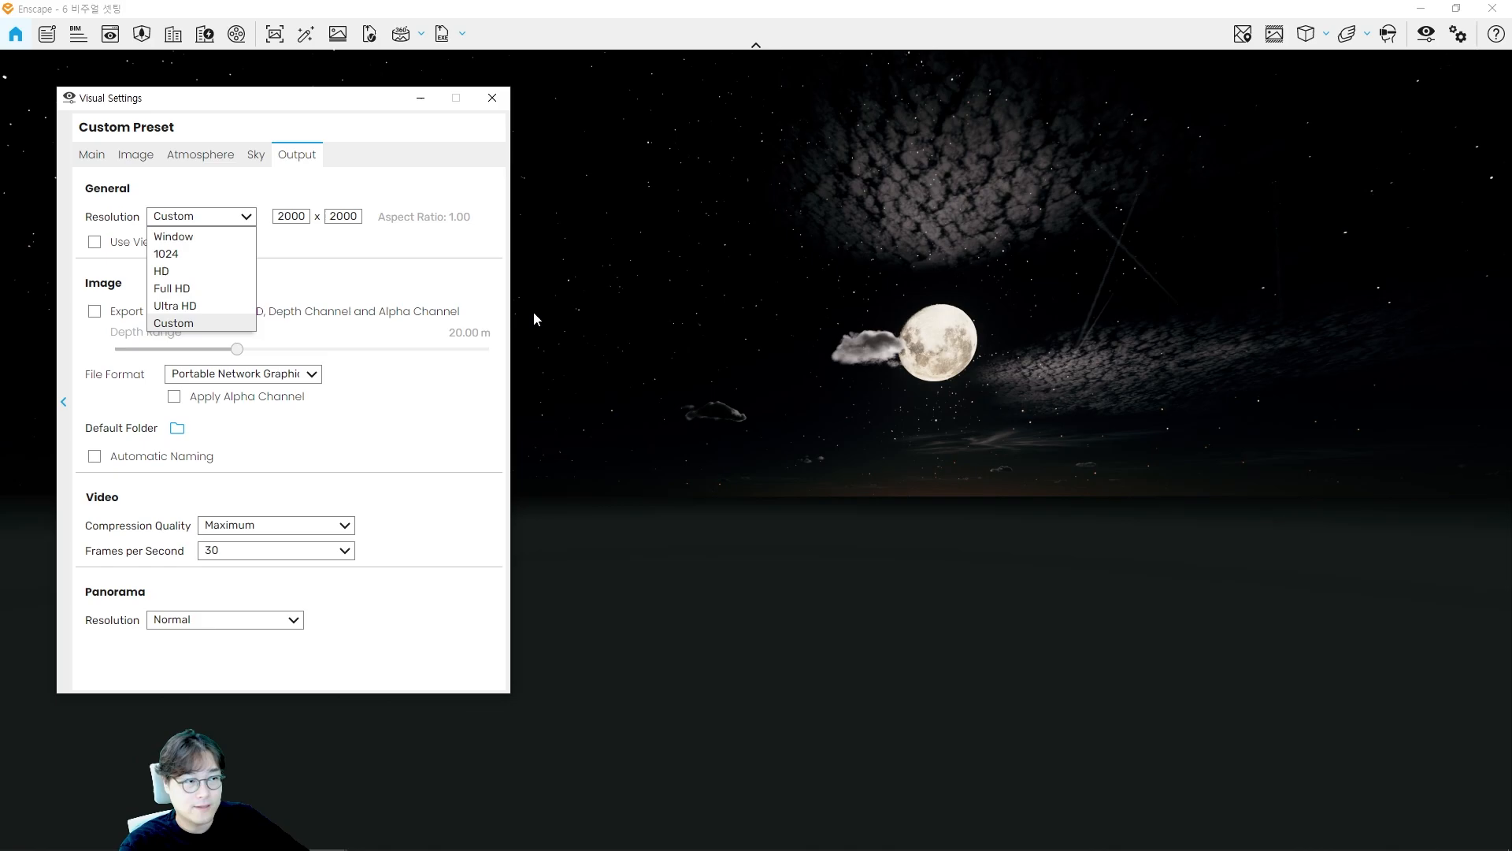
click(226, 221)
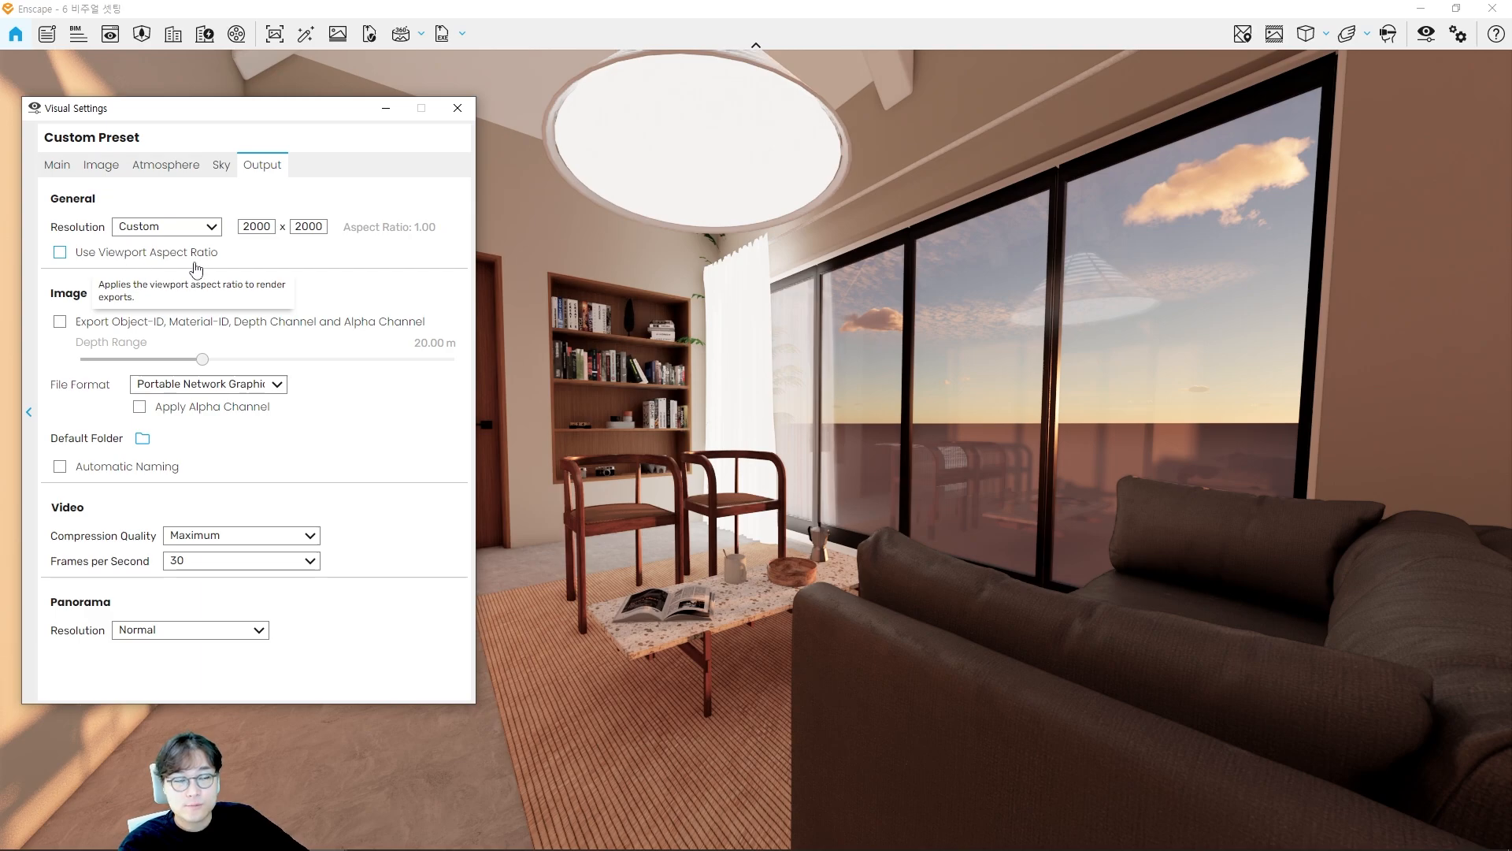
Step: Enable Use Viewport Aspect Ratio for the custom output resolution
click(108, 259)
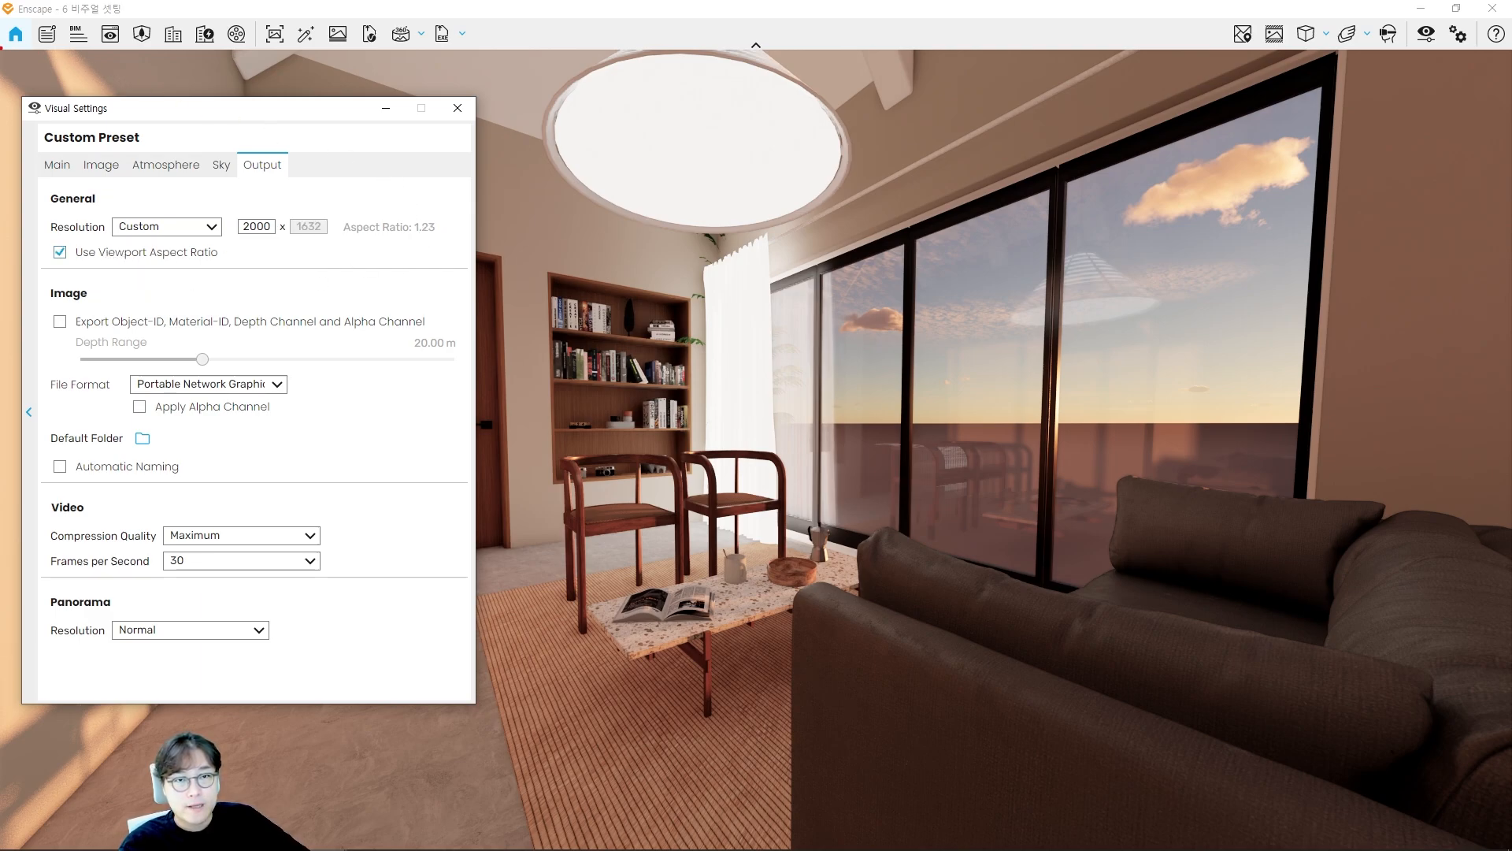
mouse_move(5, 53)
ctrl+mouse_down()
mouse_move(896, 464)
mouse_move(1323, 719)
mouse_move(1504, 847)
ctrl+mouse_up()
ctrl+drag(1087, 554, 1122, 431)
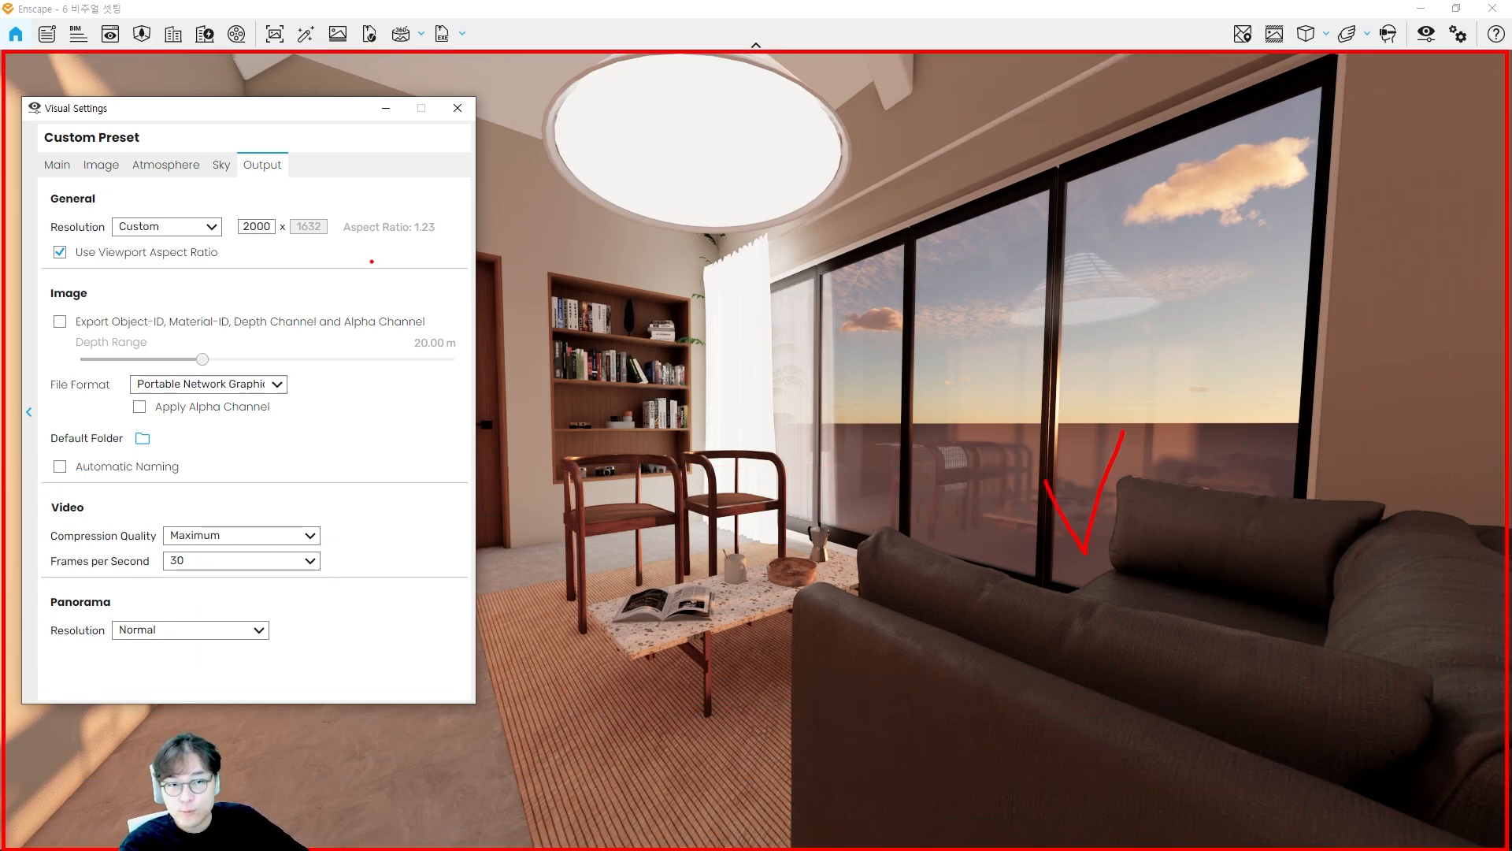
drag(85, 244, 59, 232)
key(Escape)
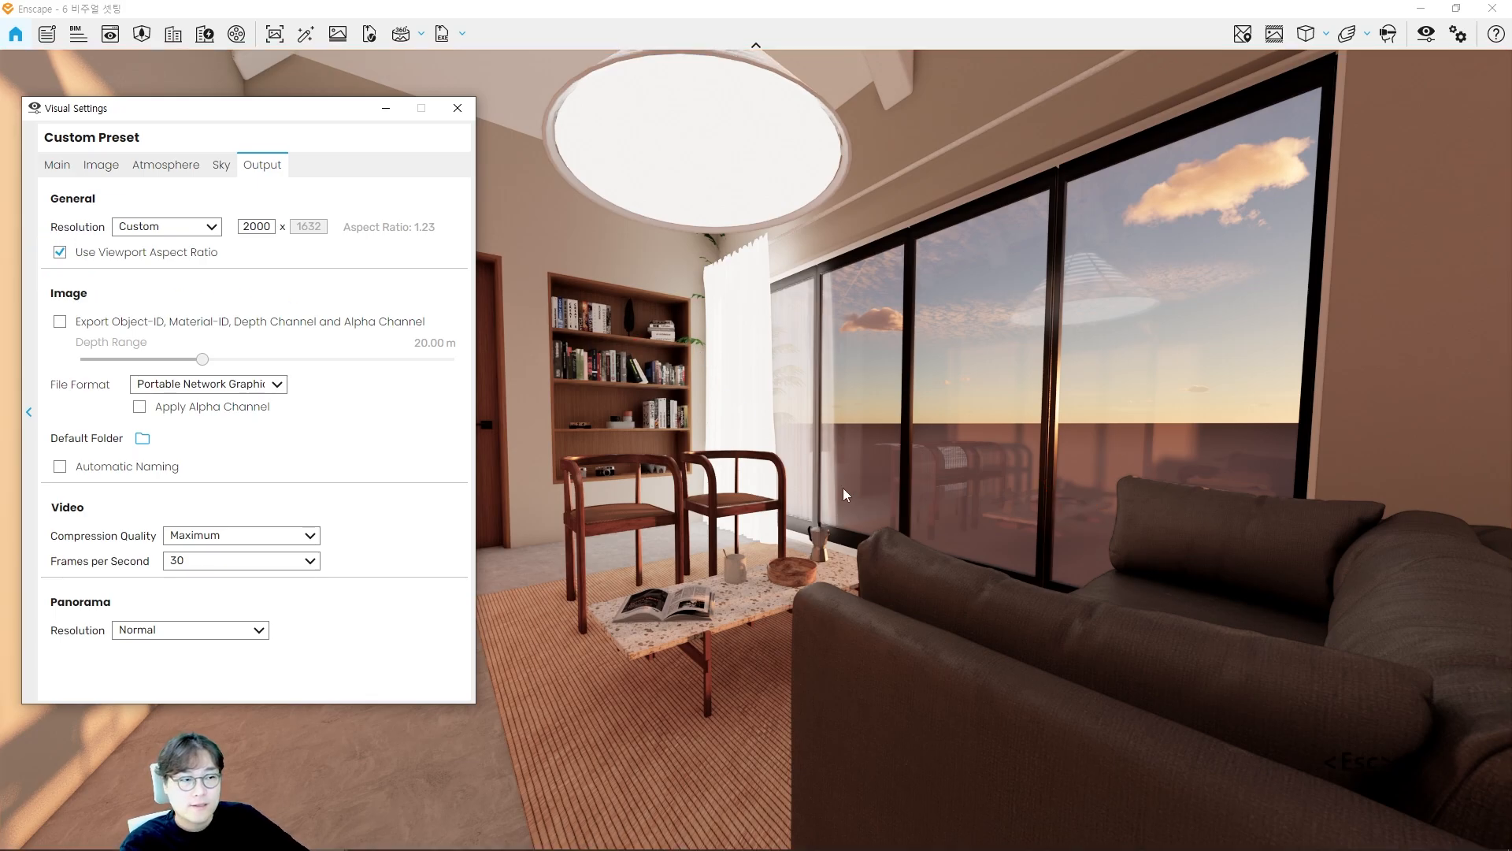
Step: Back away from the seating area and approach the coffee table and chairs to examine the viewport framing
key(s)
key(s)
key(s)
key(s)
key(d)
key(a)
key(a)
key(a)
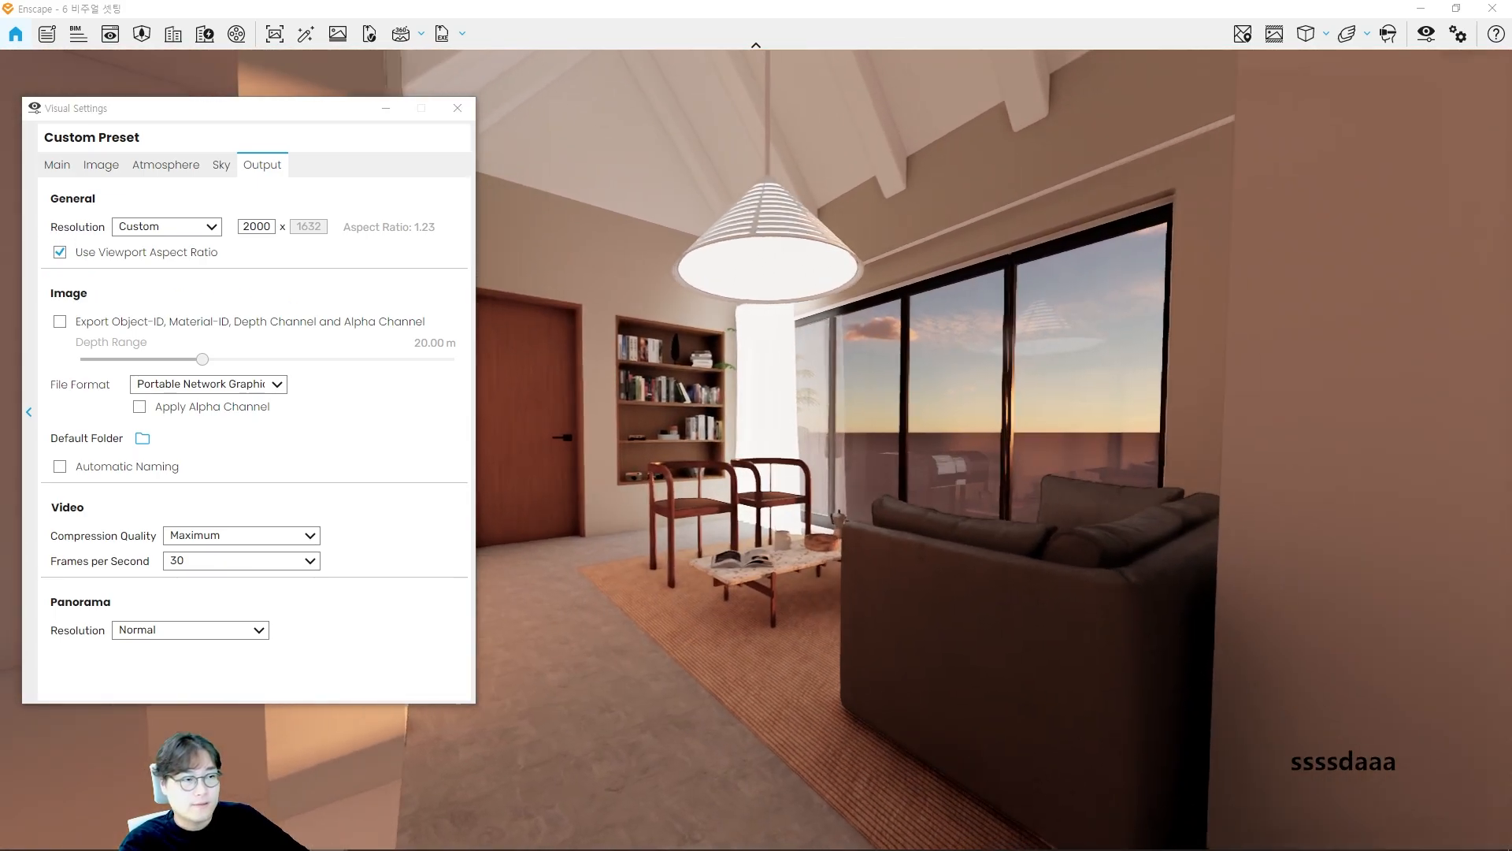
key(w)
key(w)
key(w)
key(w)
key(w)
key(w)
key(w)
key(w)
key(w)
key(q)
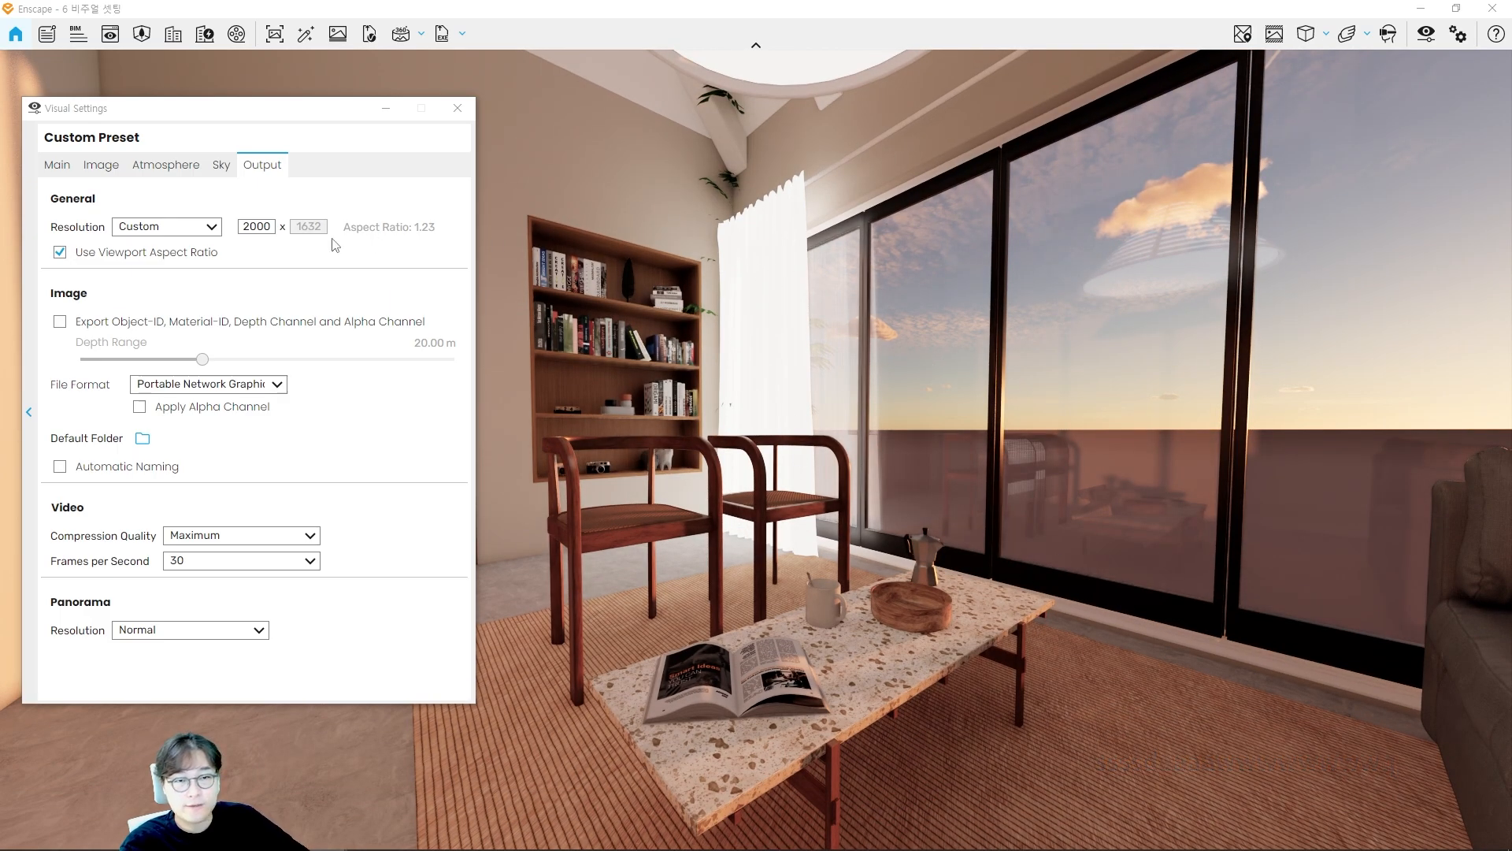
Step: Turn Use Viewport Aspect Ratio off and on again to compare the resulting aspect ratios
click(89, 252)
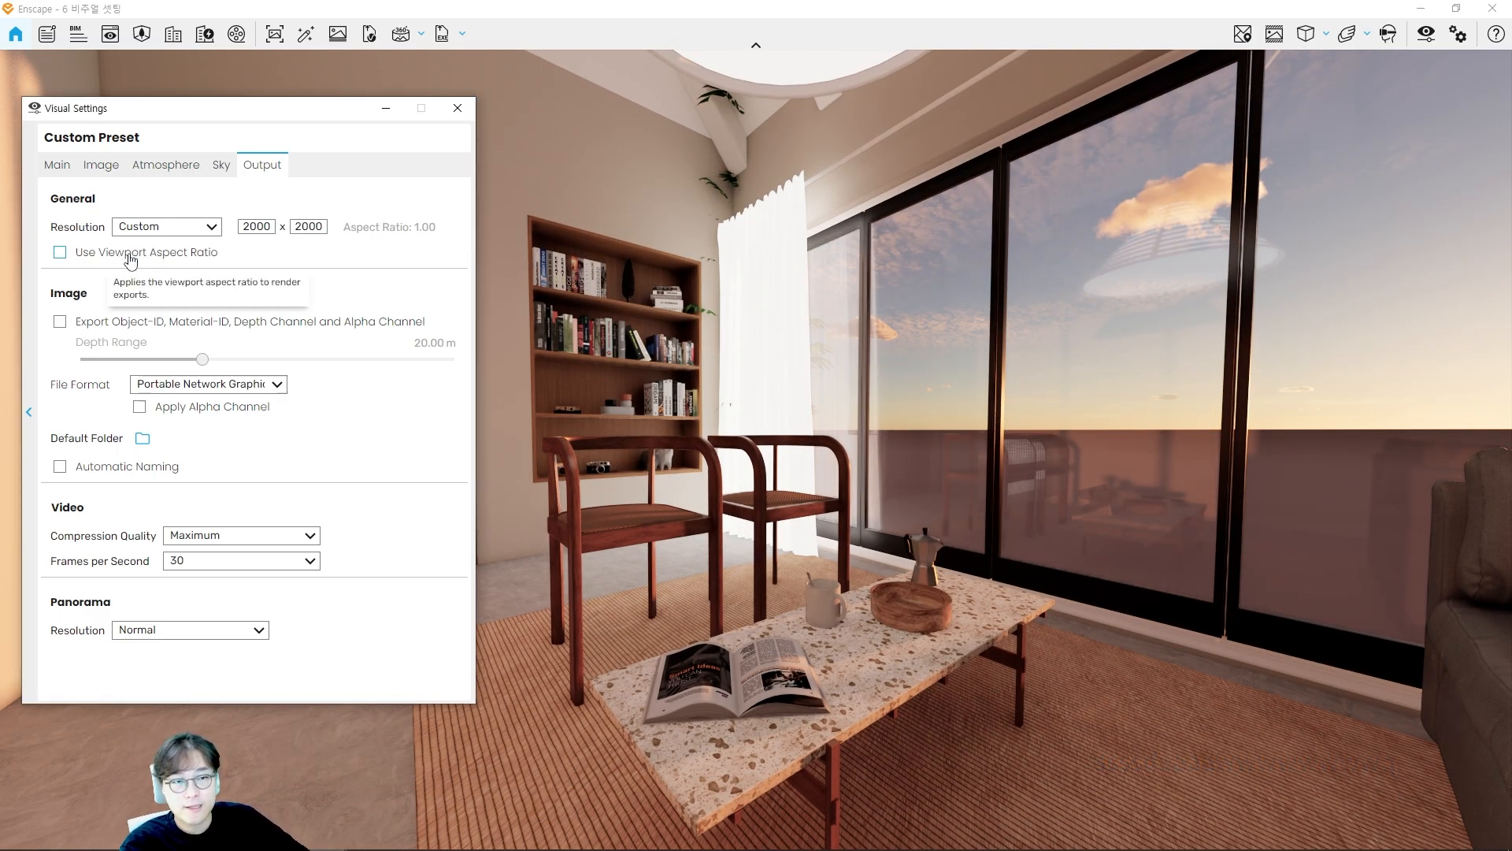
click(129, 253)
mouse_move(336, 214)
ctrl+mouse_down()
mouse_move(452, 243)
mouse_move(476, 190)
ctrl+mouse_up()
drag(445, 249, 427, 258)
drag(439, 202, 475, 161)
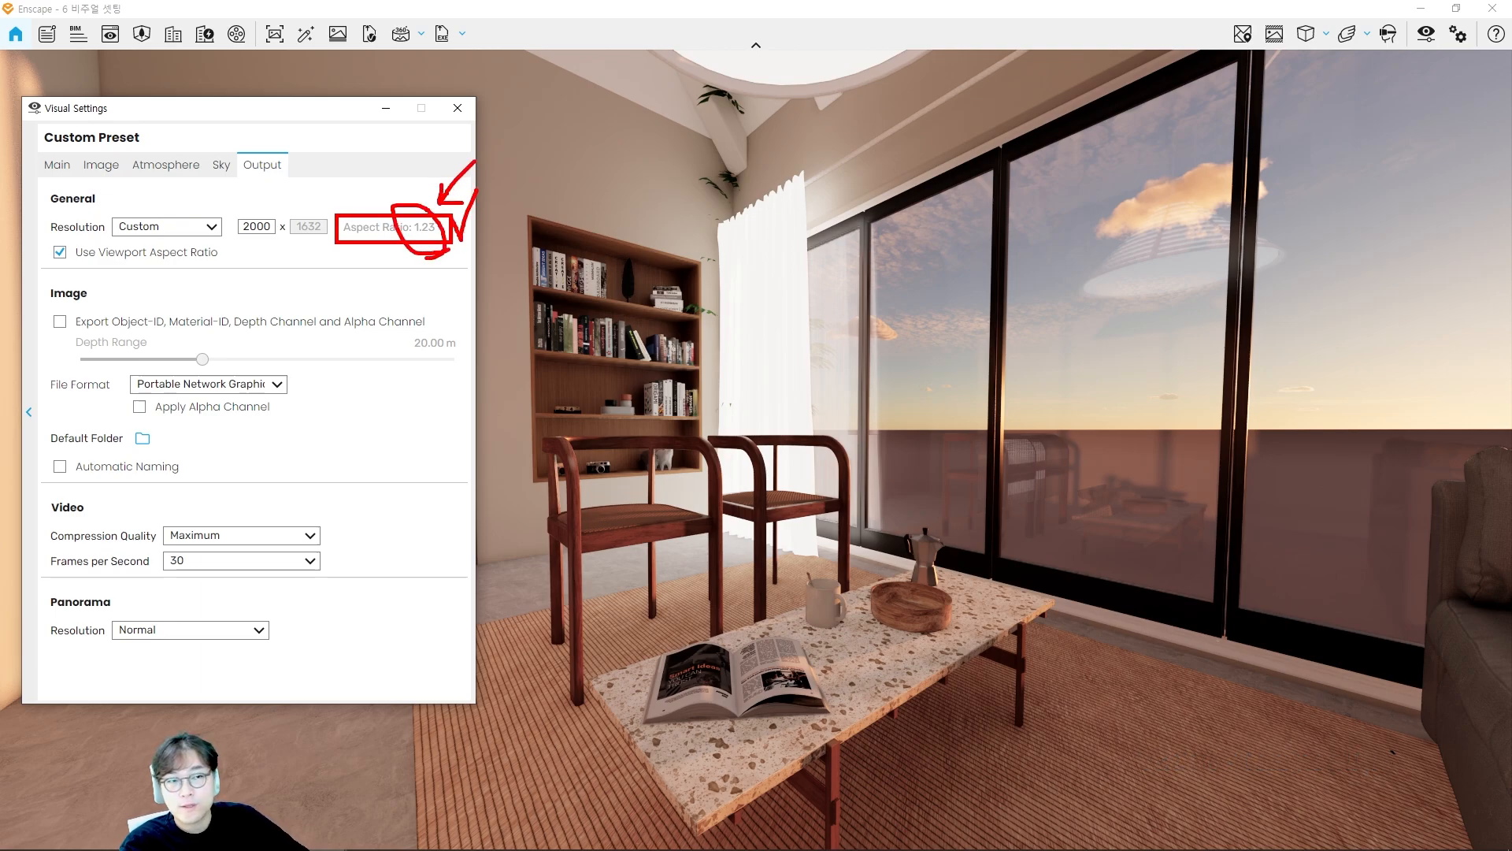
key(Escape)
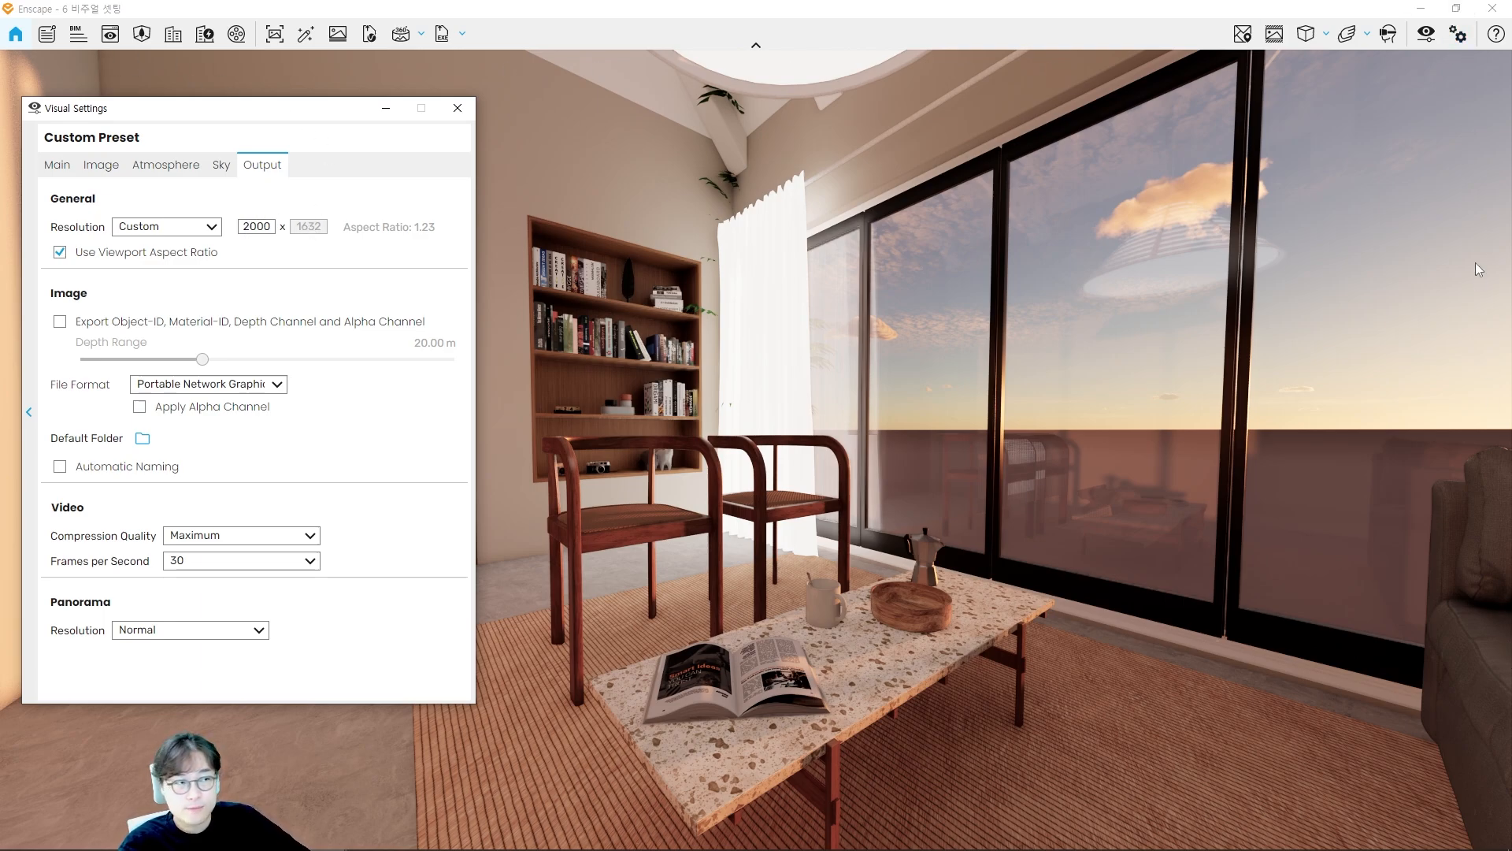
Step: Turn off Use Viewport Aspect Ratio and set the output resolution to Ultra HD
click(141, 253)
click(157, 227)
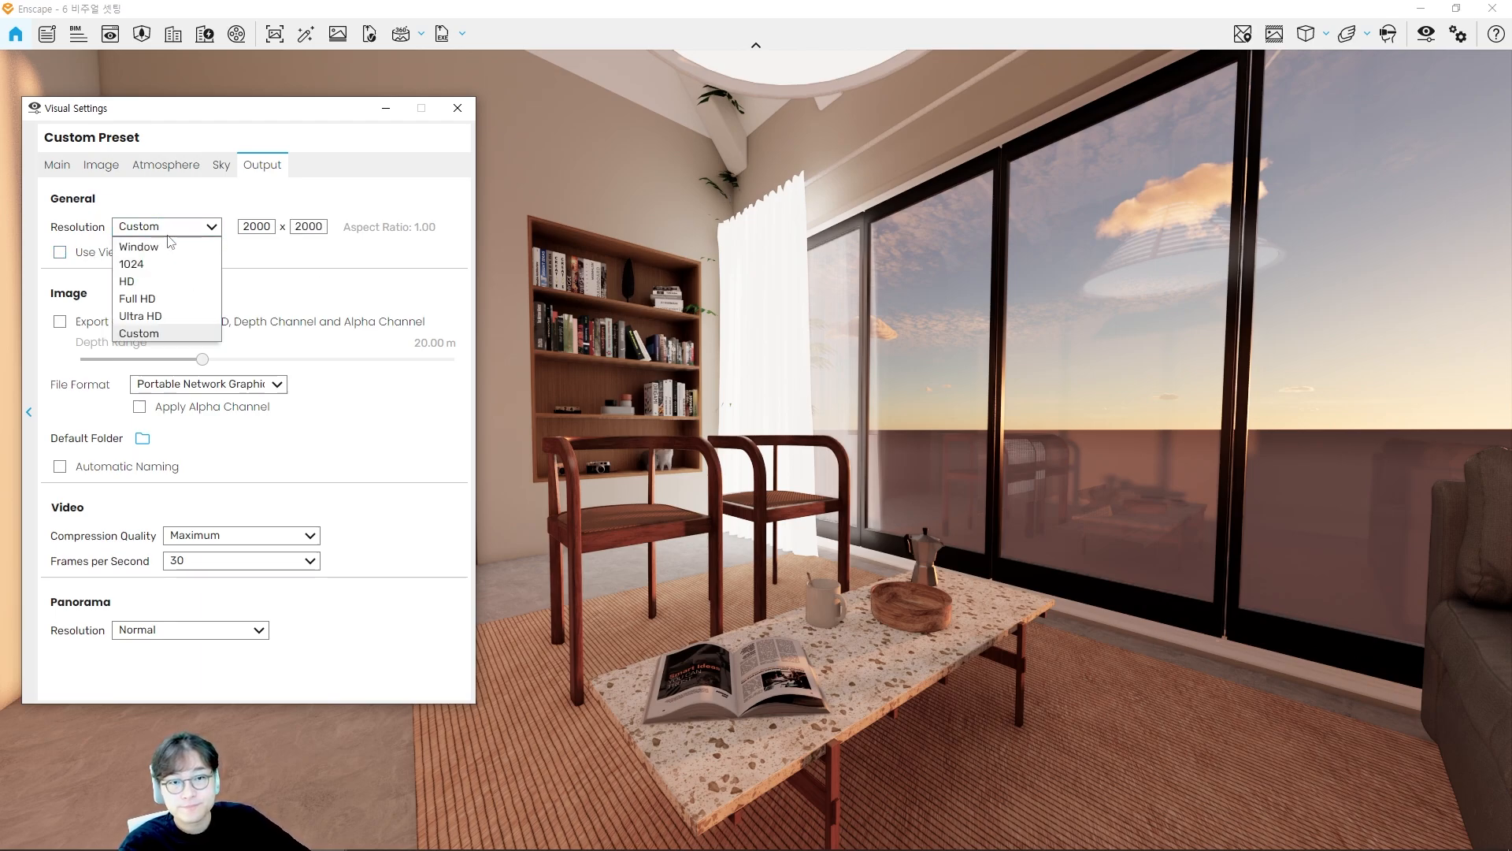
click(140, 316)
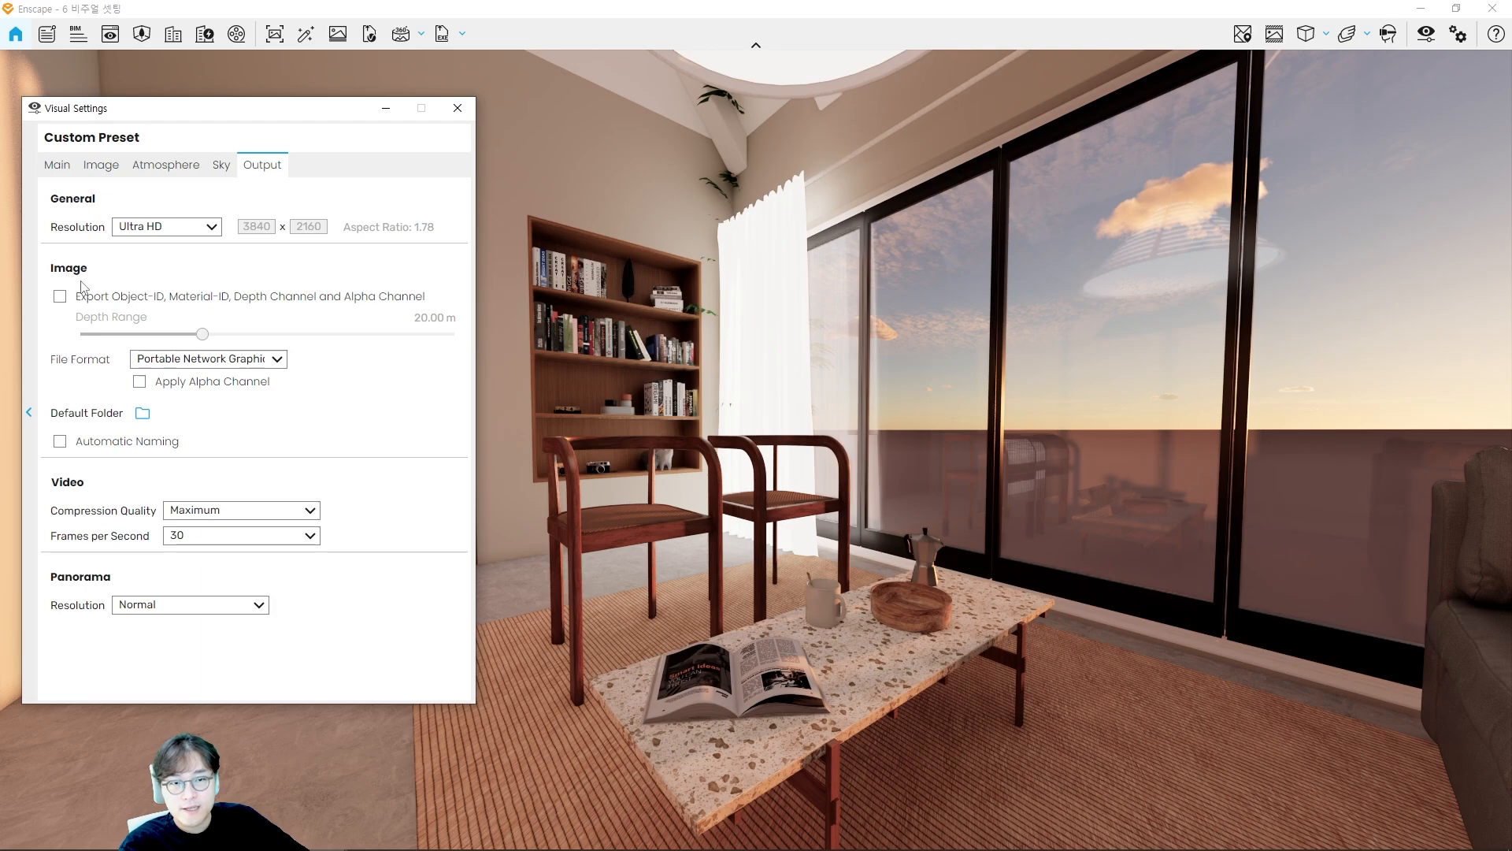
ctrl+drag(48, 281, 476, 313)
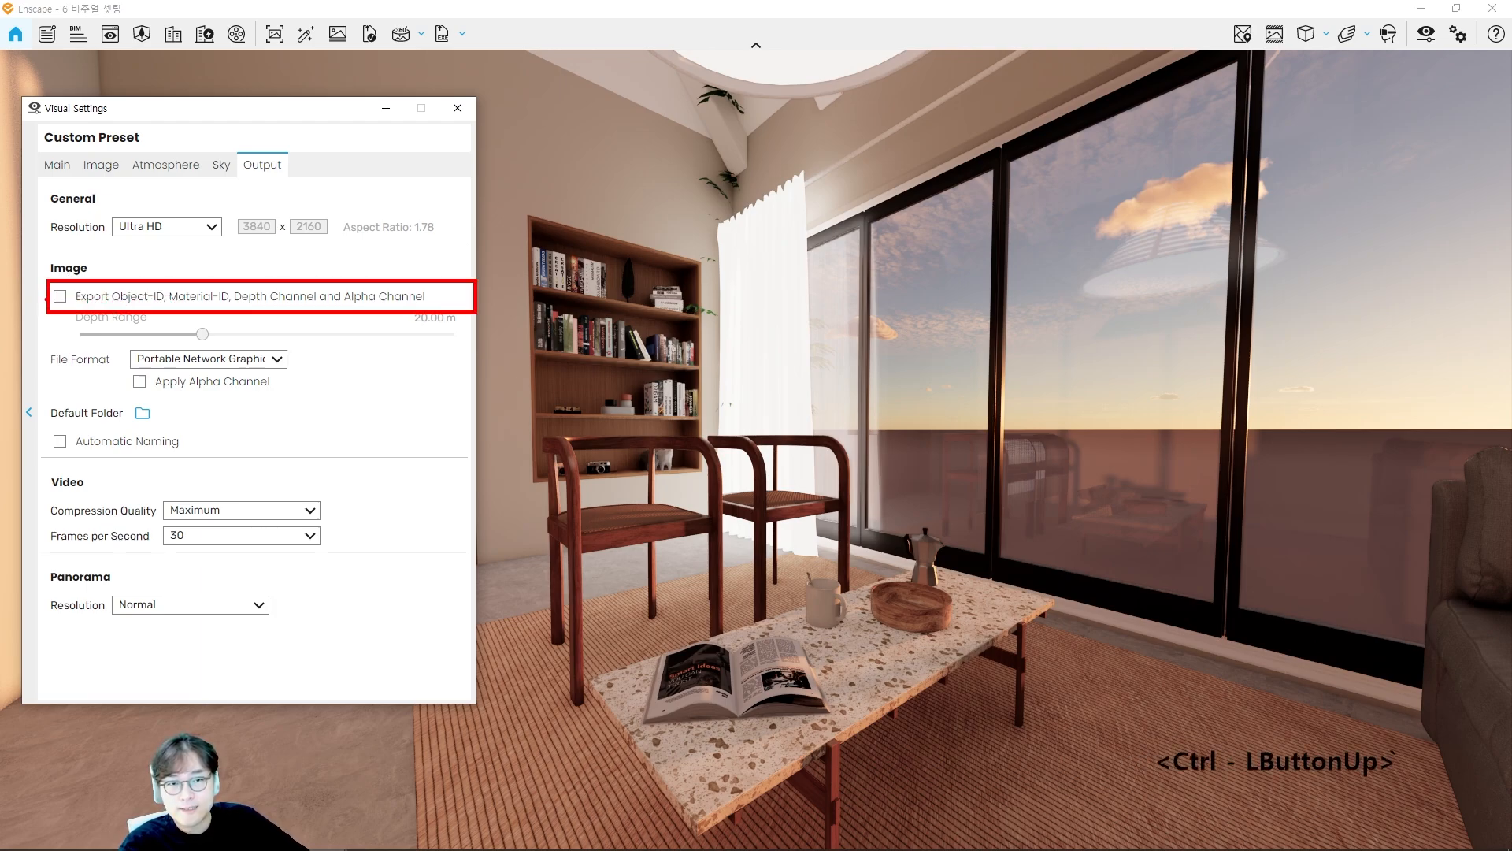
drag(50, 284, 96, 254)
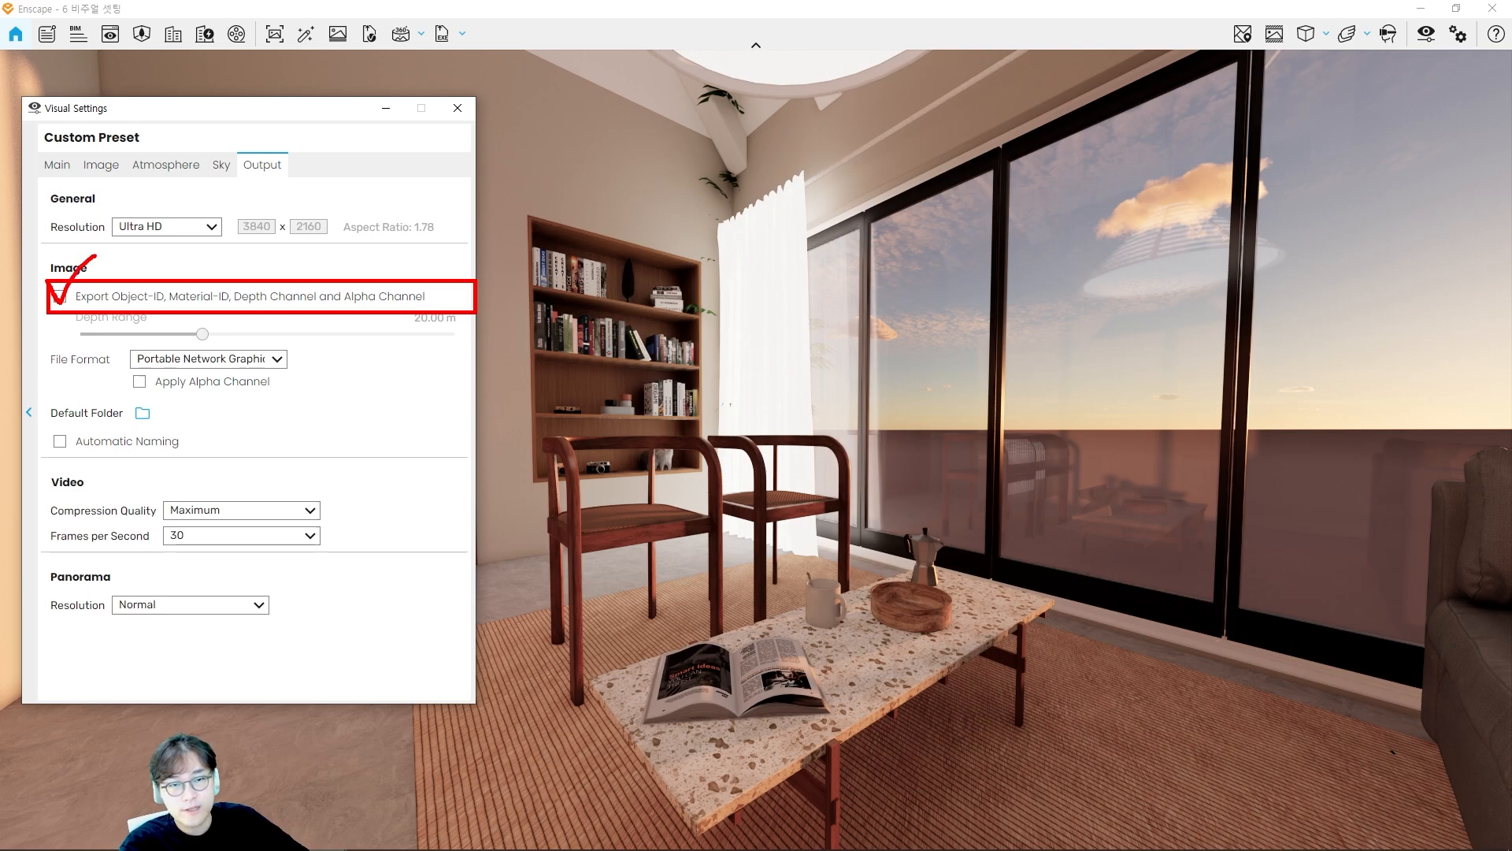
key(Escape)
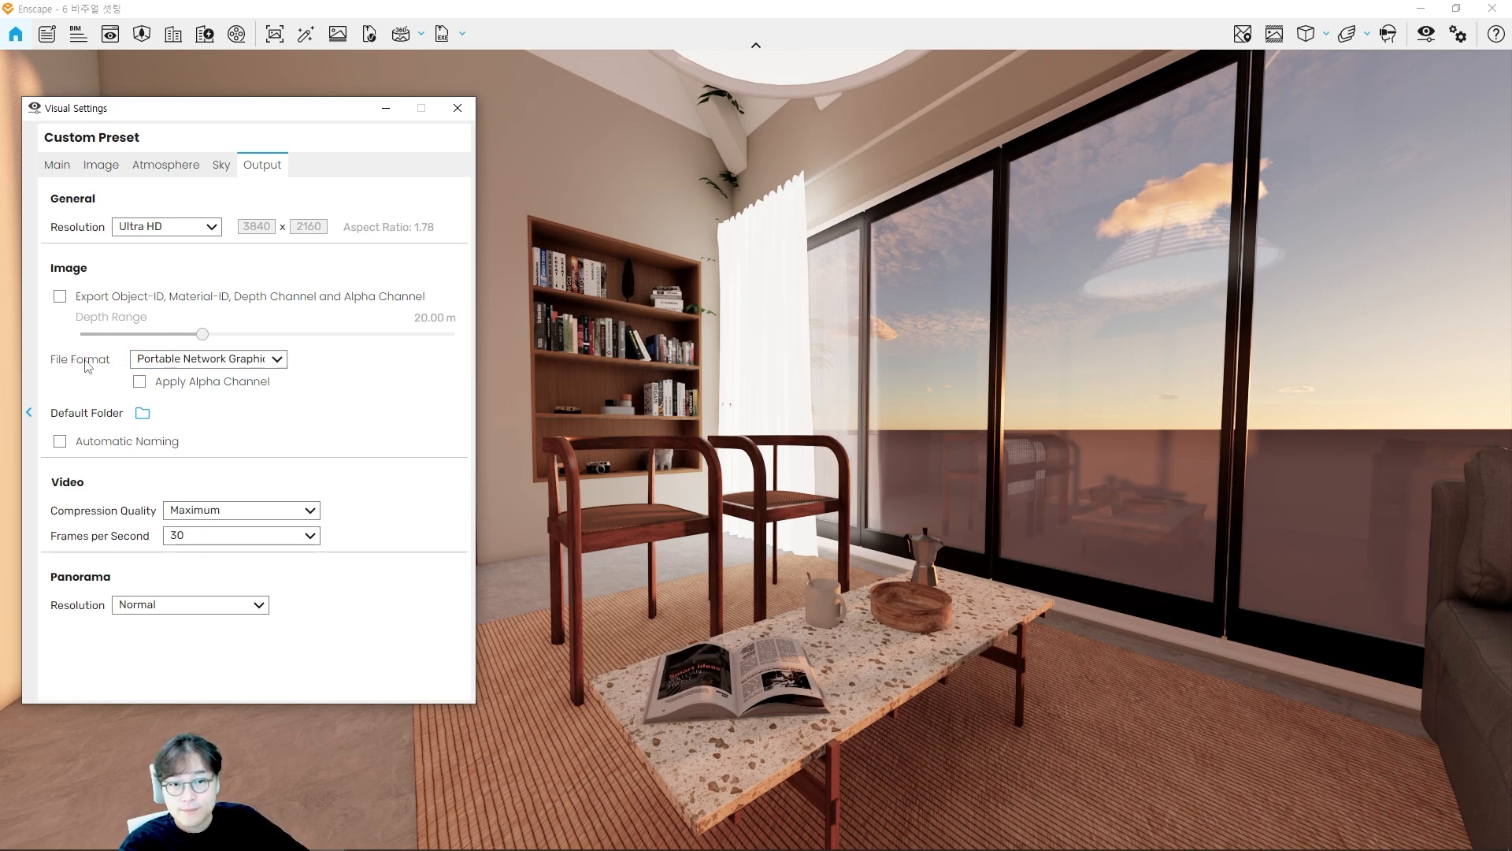
Step: Try OpenEXR as the image file format, return to Portable Network Graphics, and leave Apply Alpha Channel off
click(203, 362)
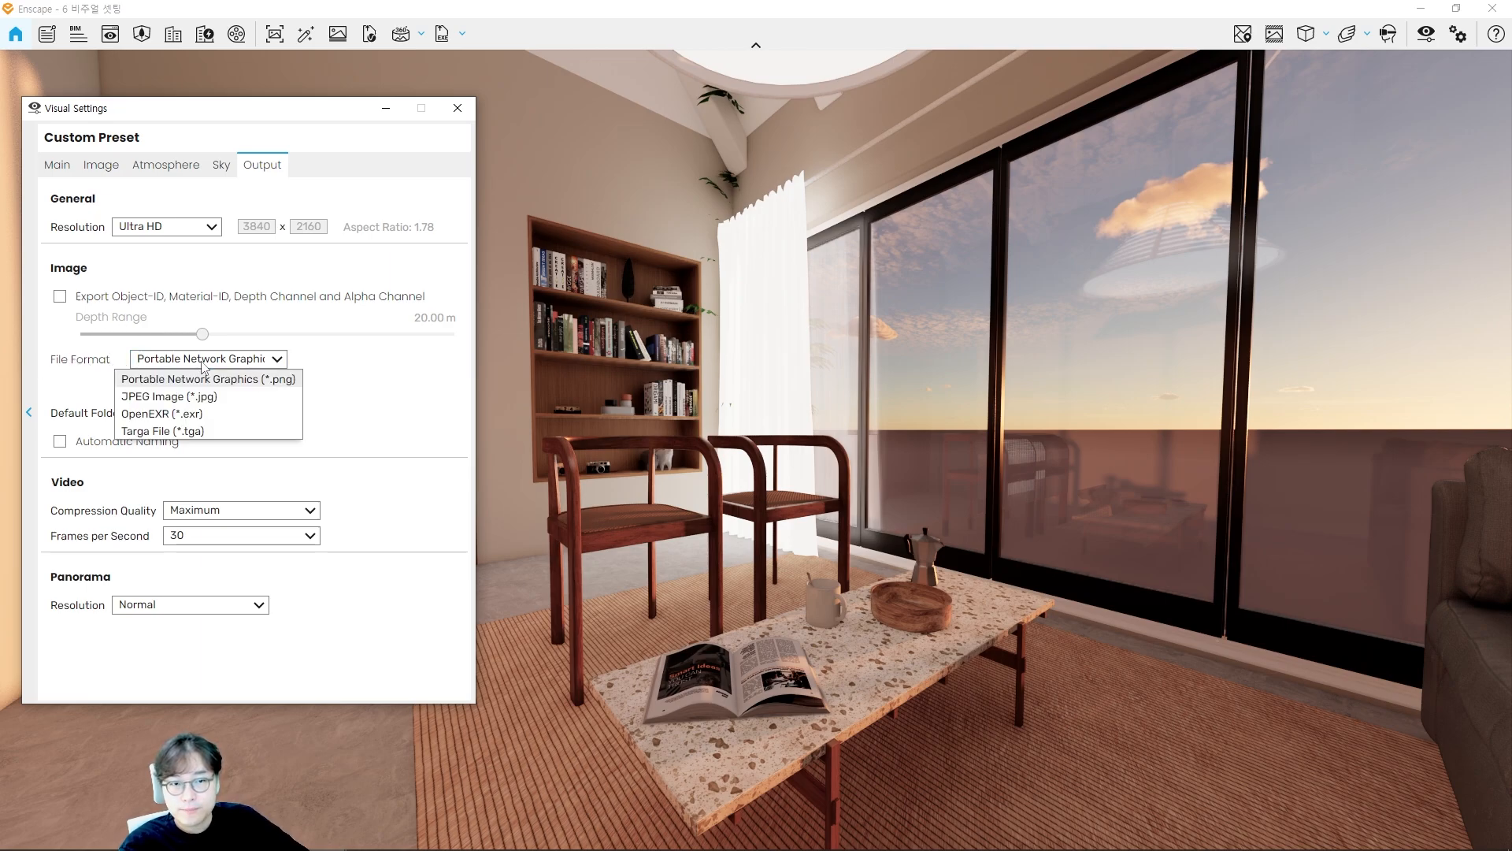
click(162, 415)
click(205, 365)
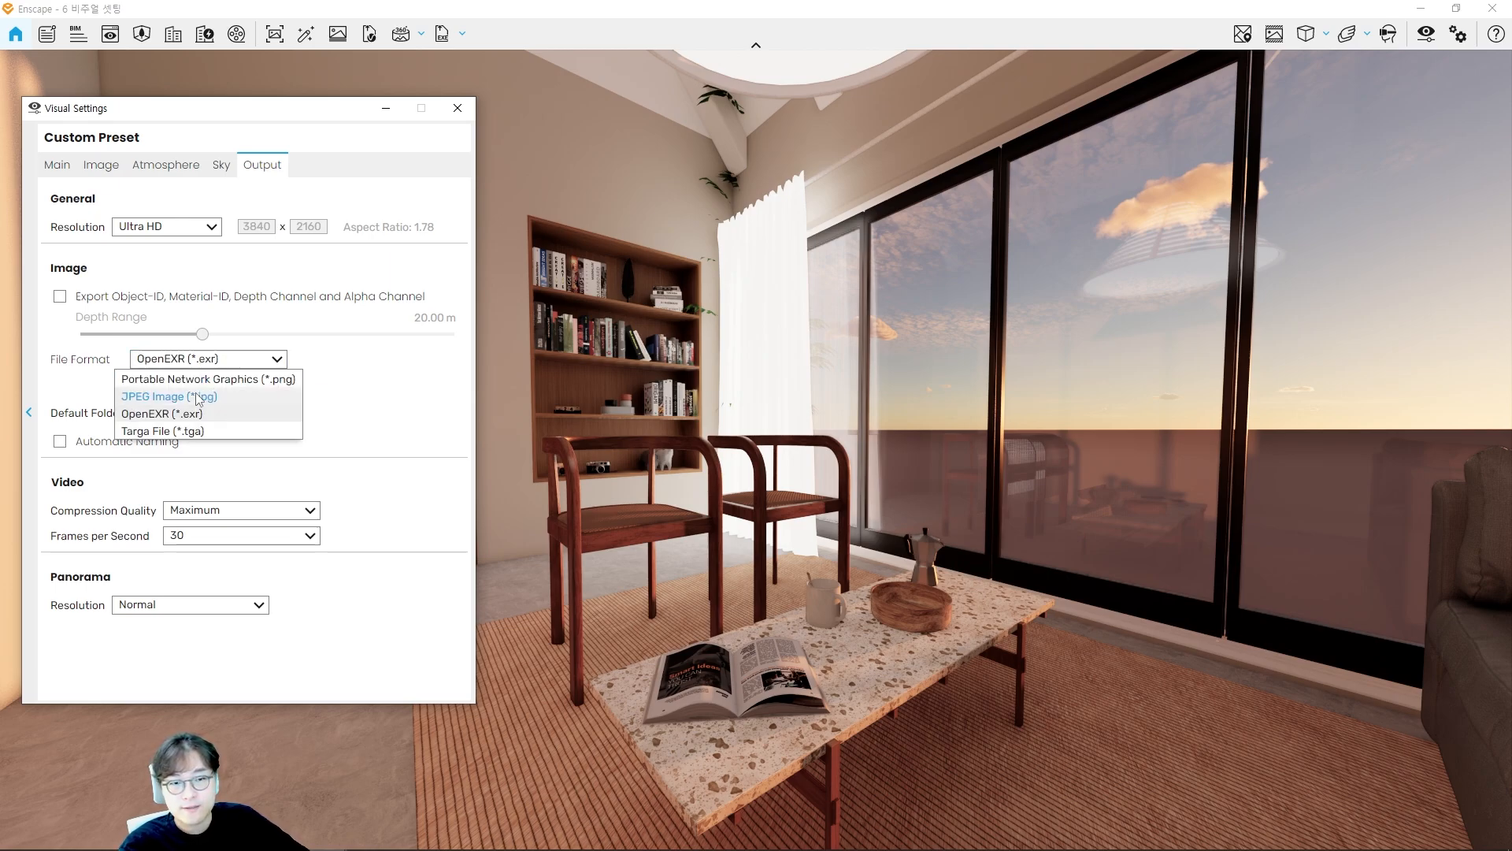
click(189, 417)
click(202, 363)
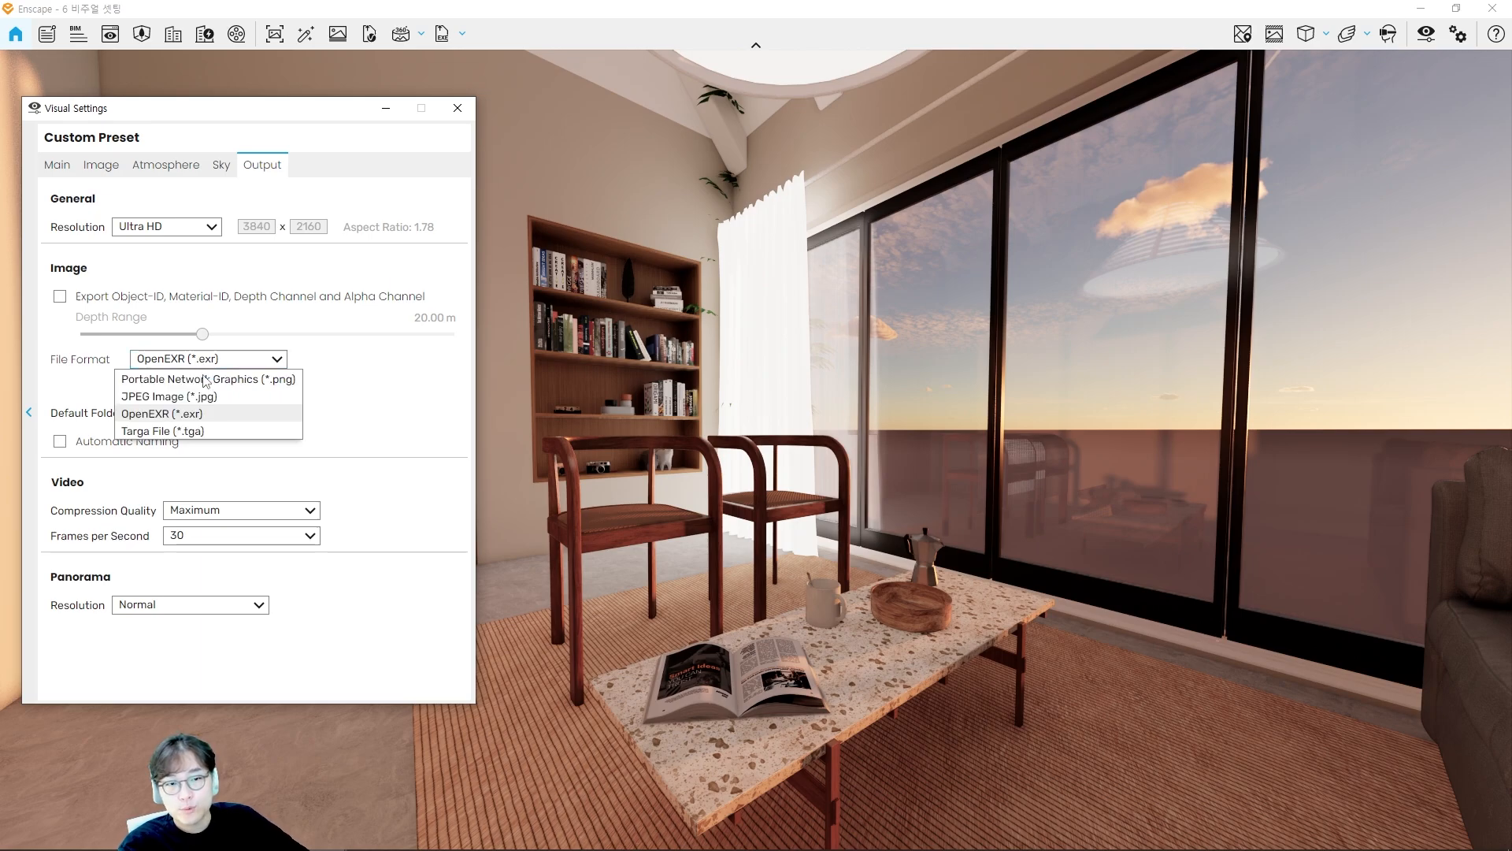
click(204, 377)
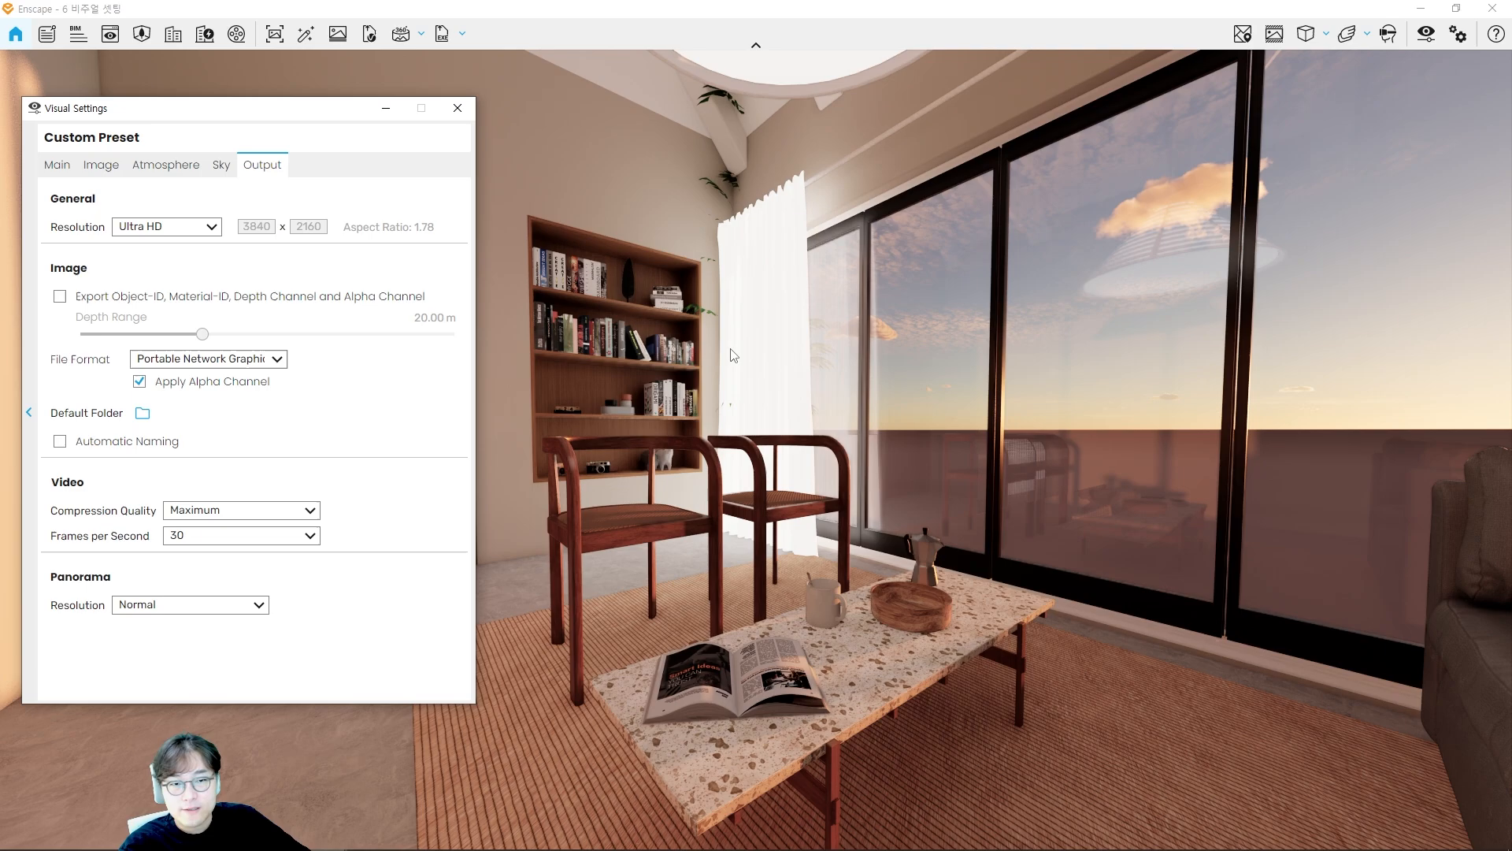
click(176, 385)
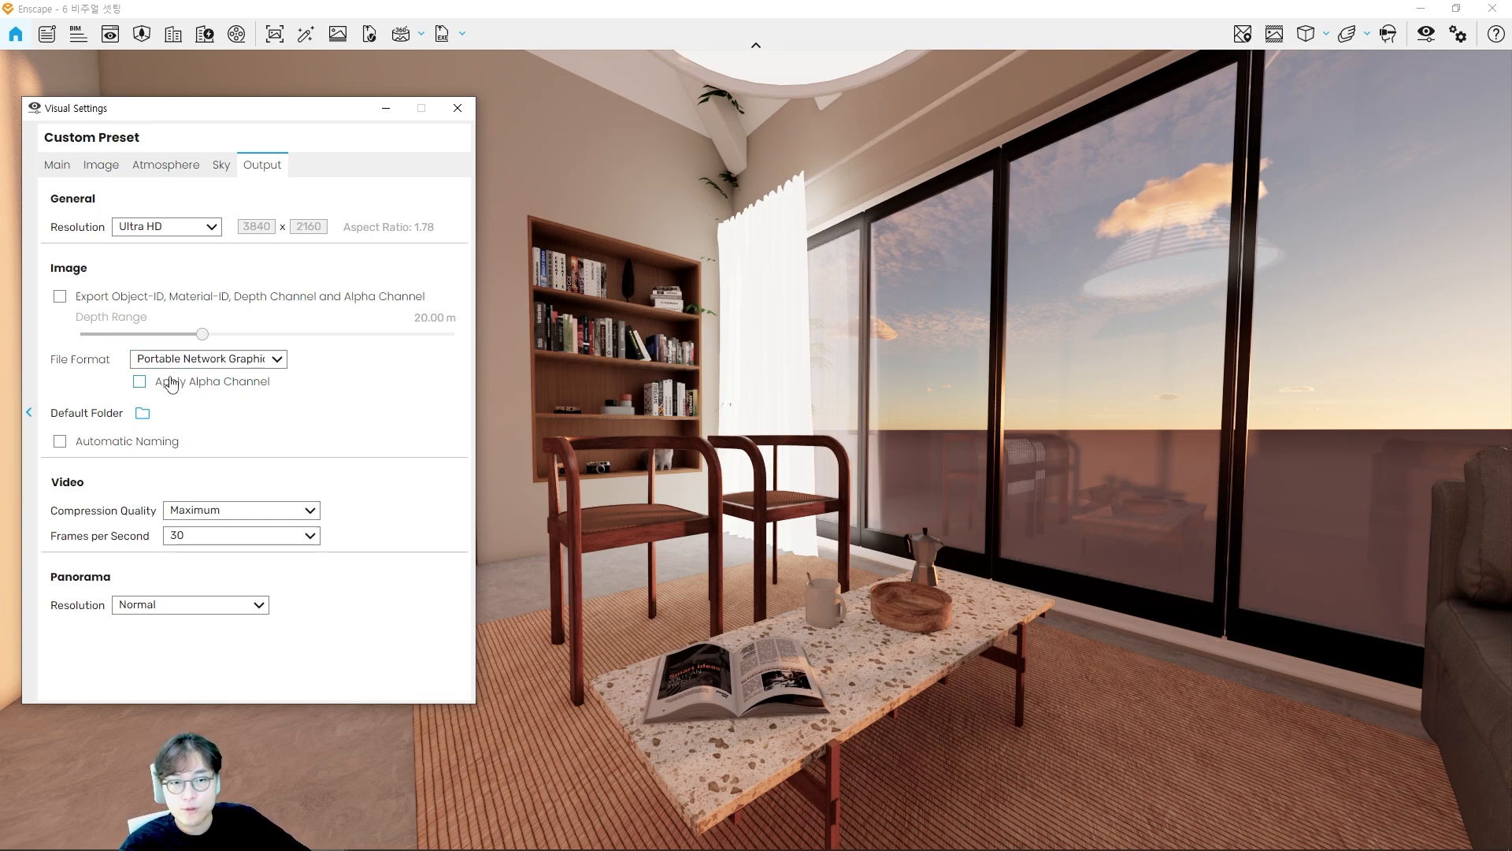
Step: Move closer to the coffee table and window, and highlight the Apply Alpha Channel option with a temporary on-screen marking
click(716, 393)
key(d)
key(w)
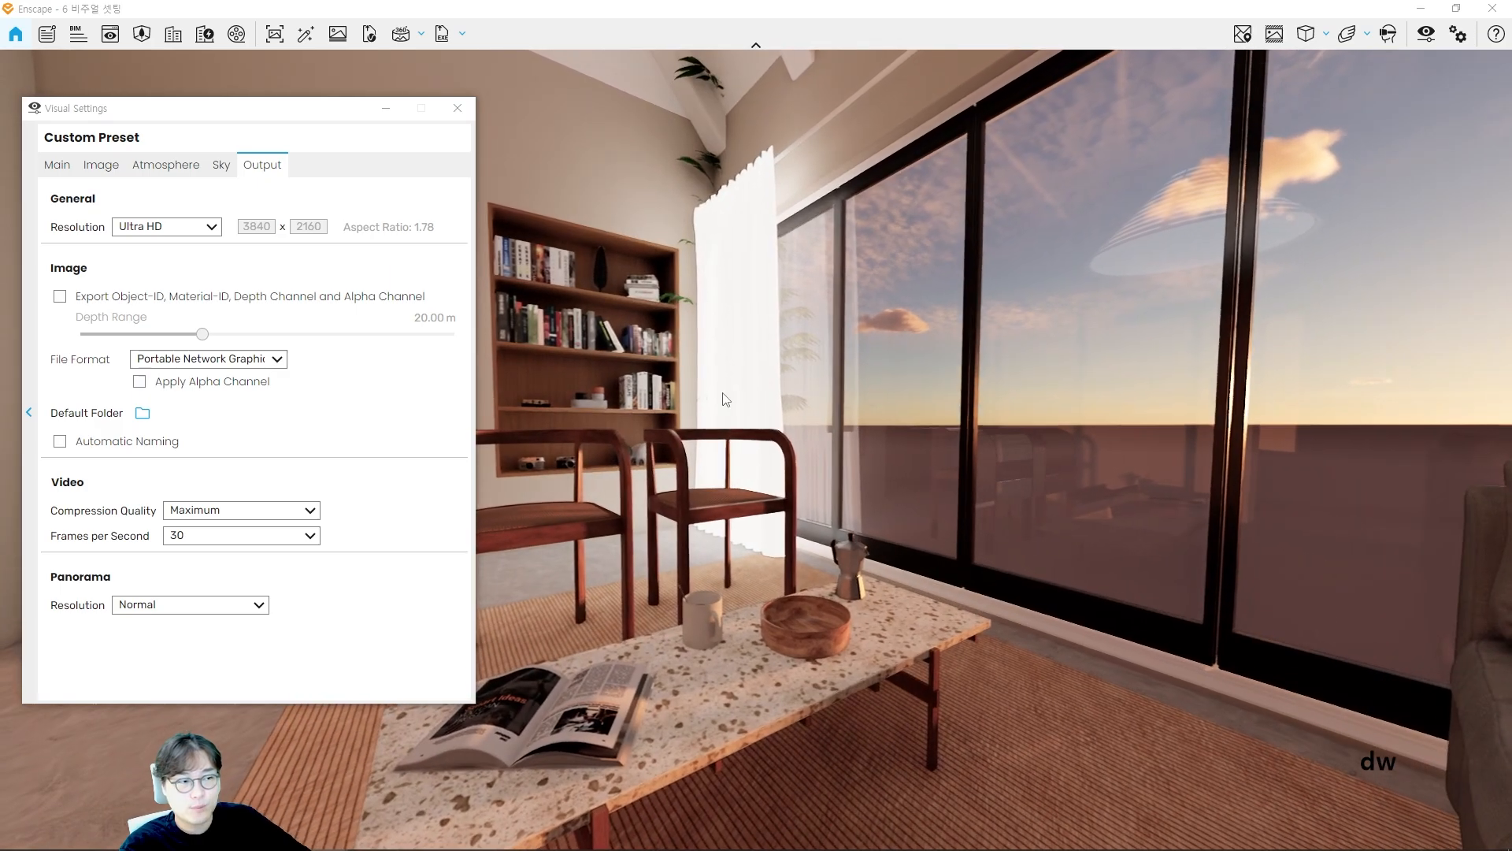
key(ctrl+2)
drag(156, 366, 115, 398)
drag(127, 361, 161, 400)
key(Escape)
Step: Switch the image file format between JPEG Image and Portable Network Graphics, and highlight Apply Alpha Channel while JPEG is selected
click(208, 359)
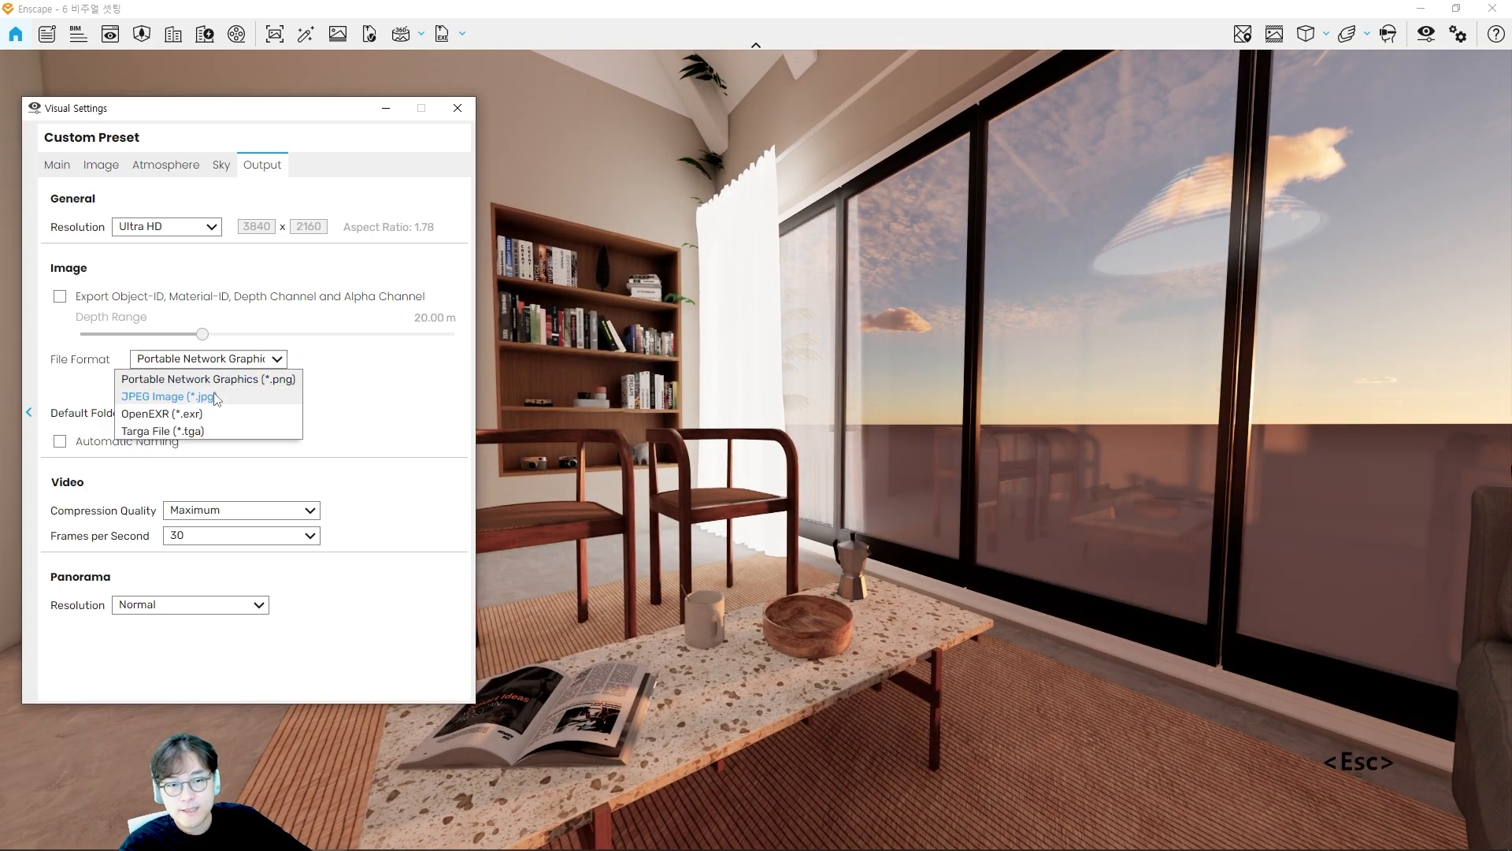
click(169, 396)
click(212, 363)
click(213, 380)
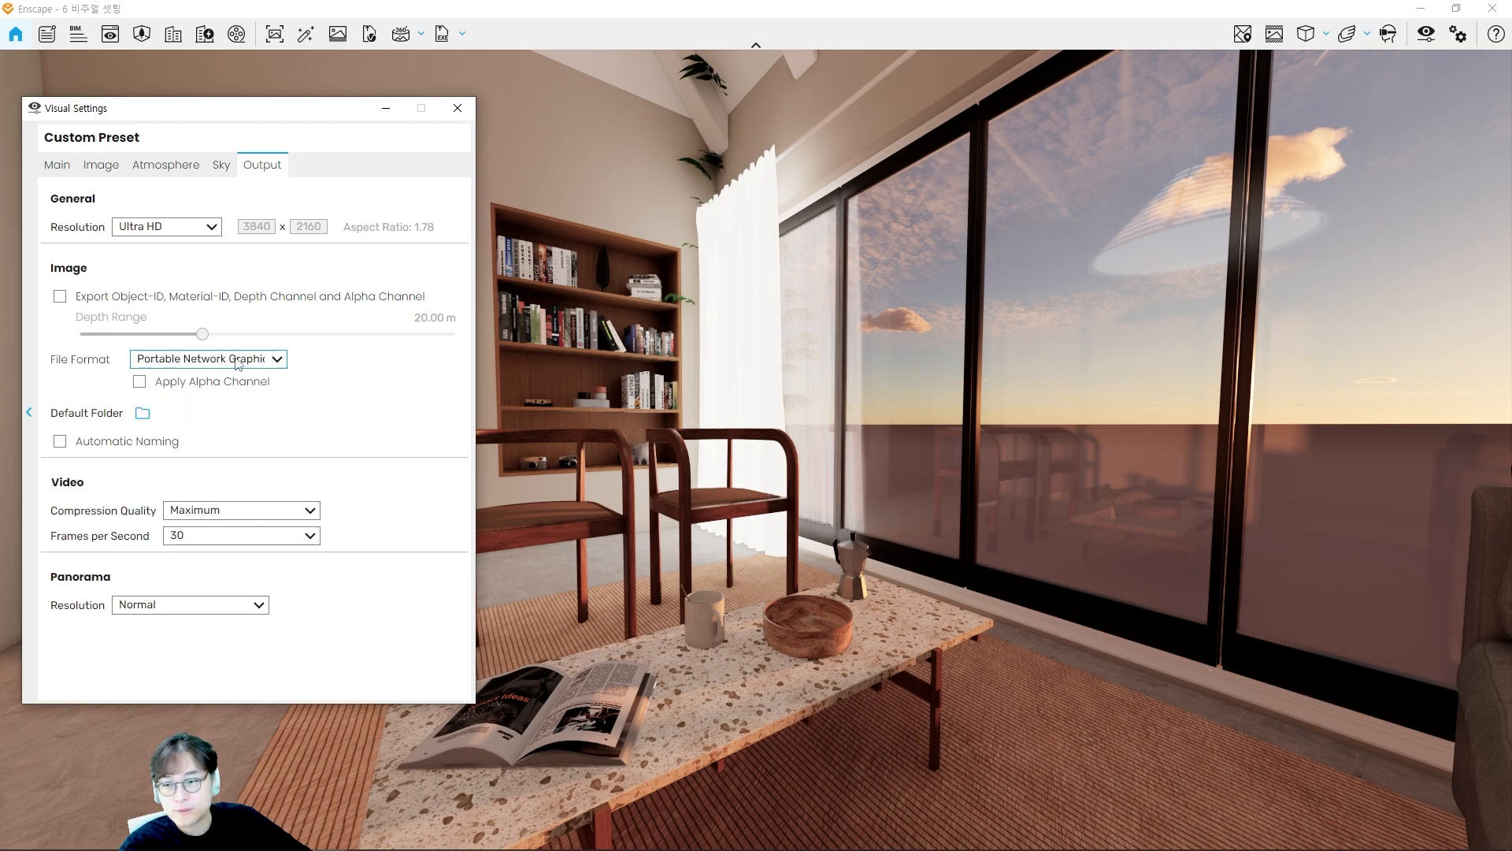
click(234, 363)
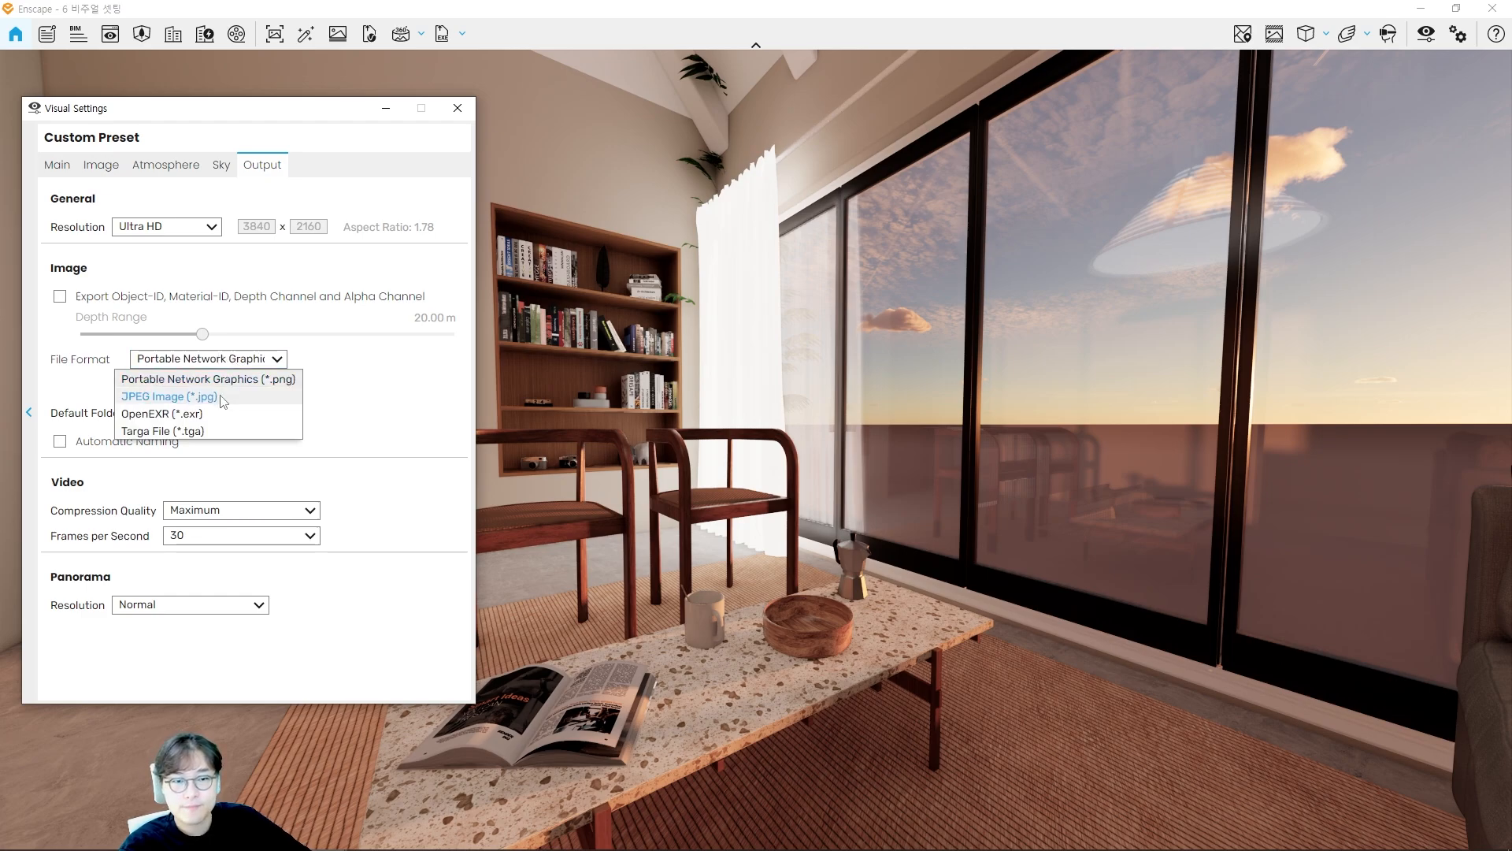
click(193, 396)
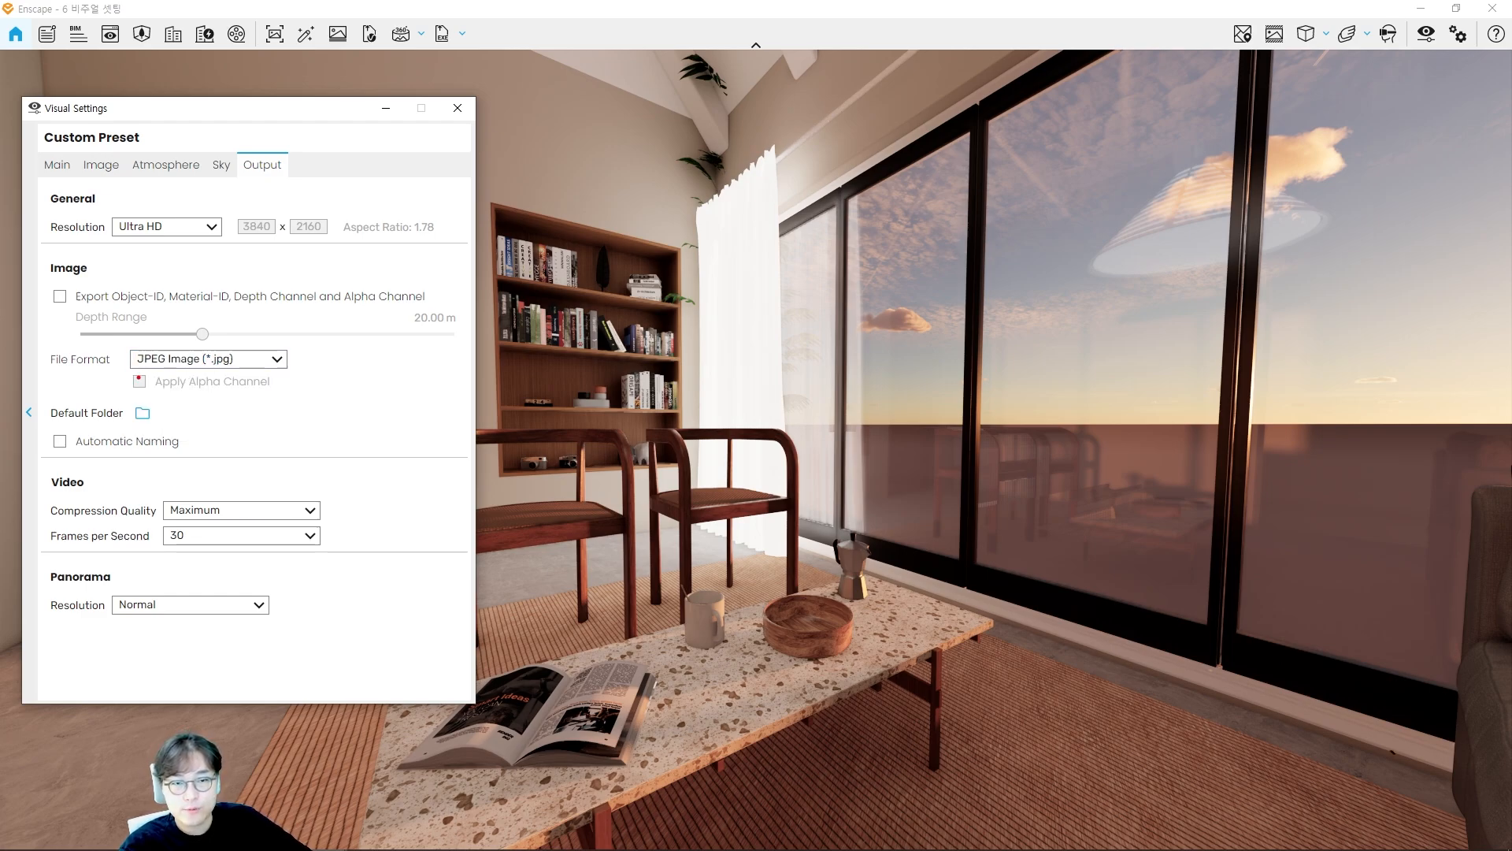
ctrl+drag(127, 372, 283, 395)
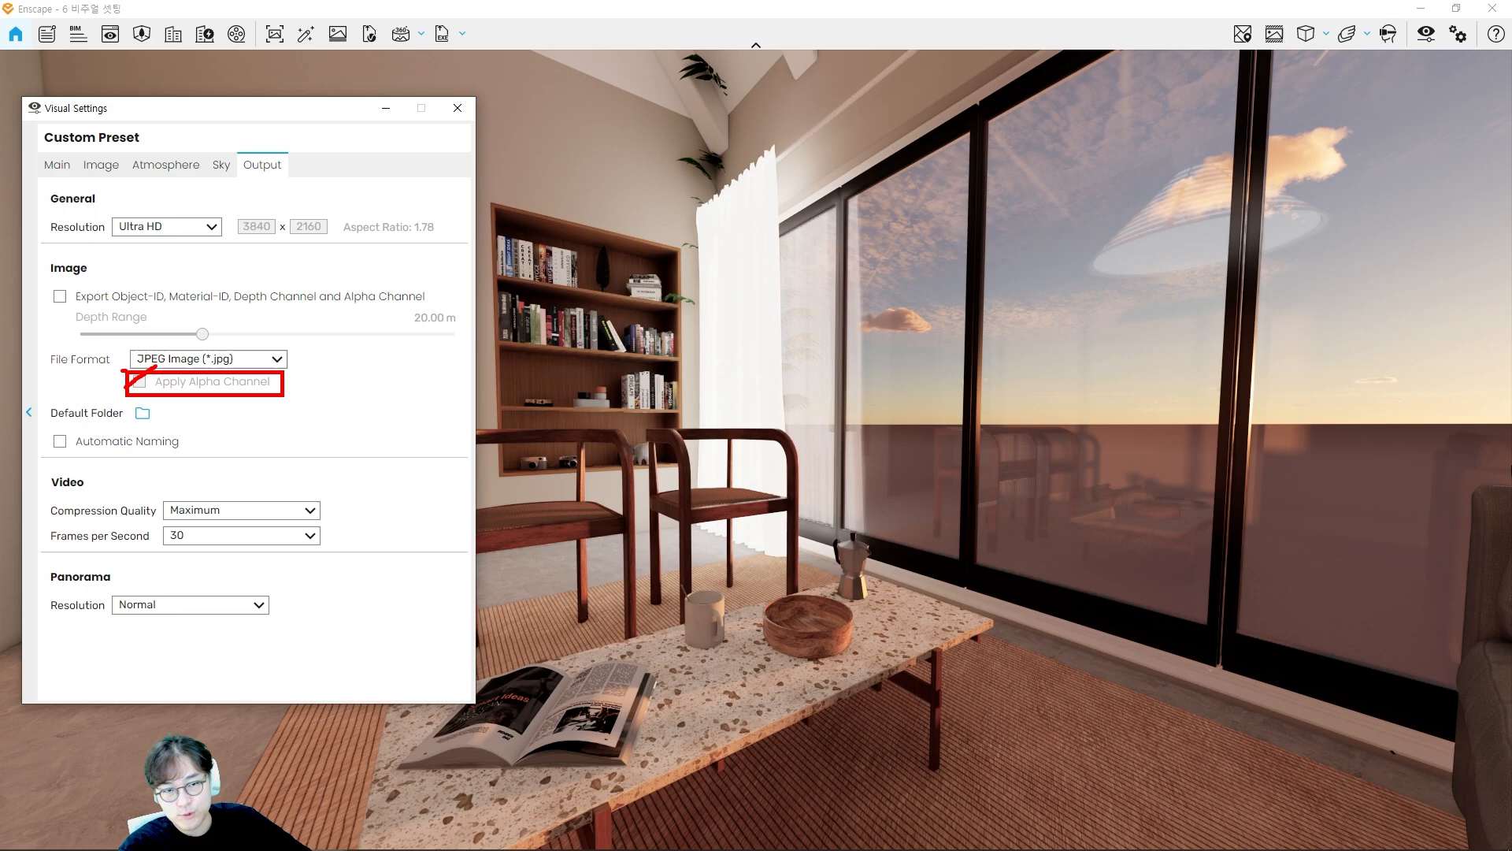
key(Escape)
Step: Return the file format to Portable Network Graphics and turn Apply Alpha Channel on and off again
click(221, 359)
click(220, 380)
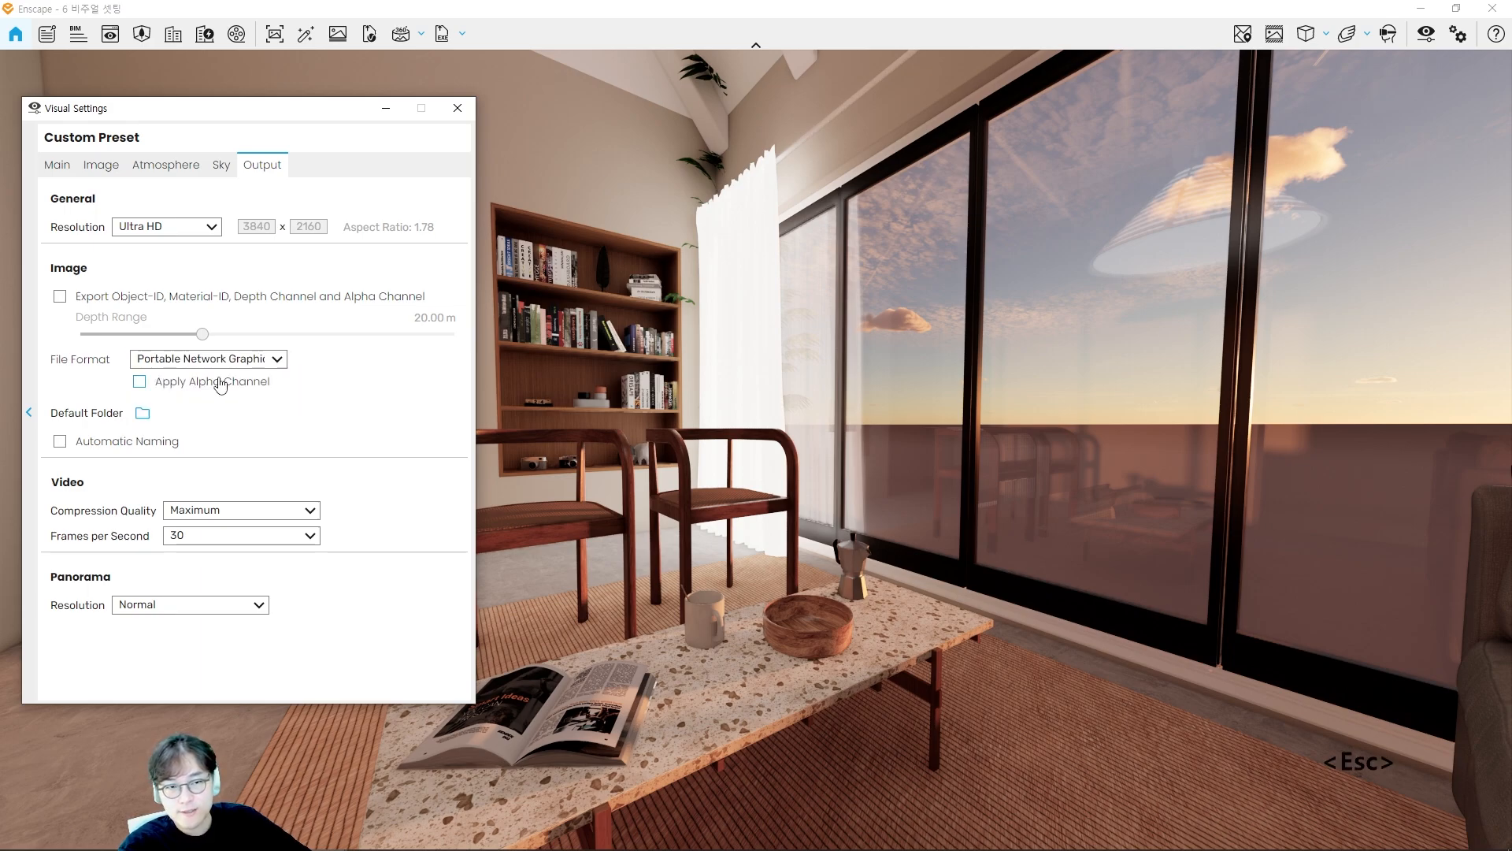
click(139, 382)
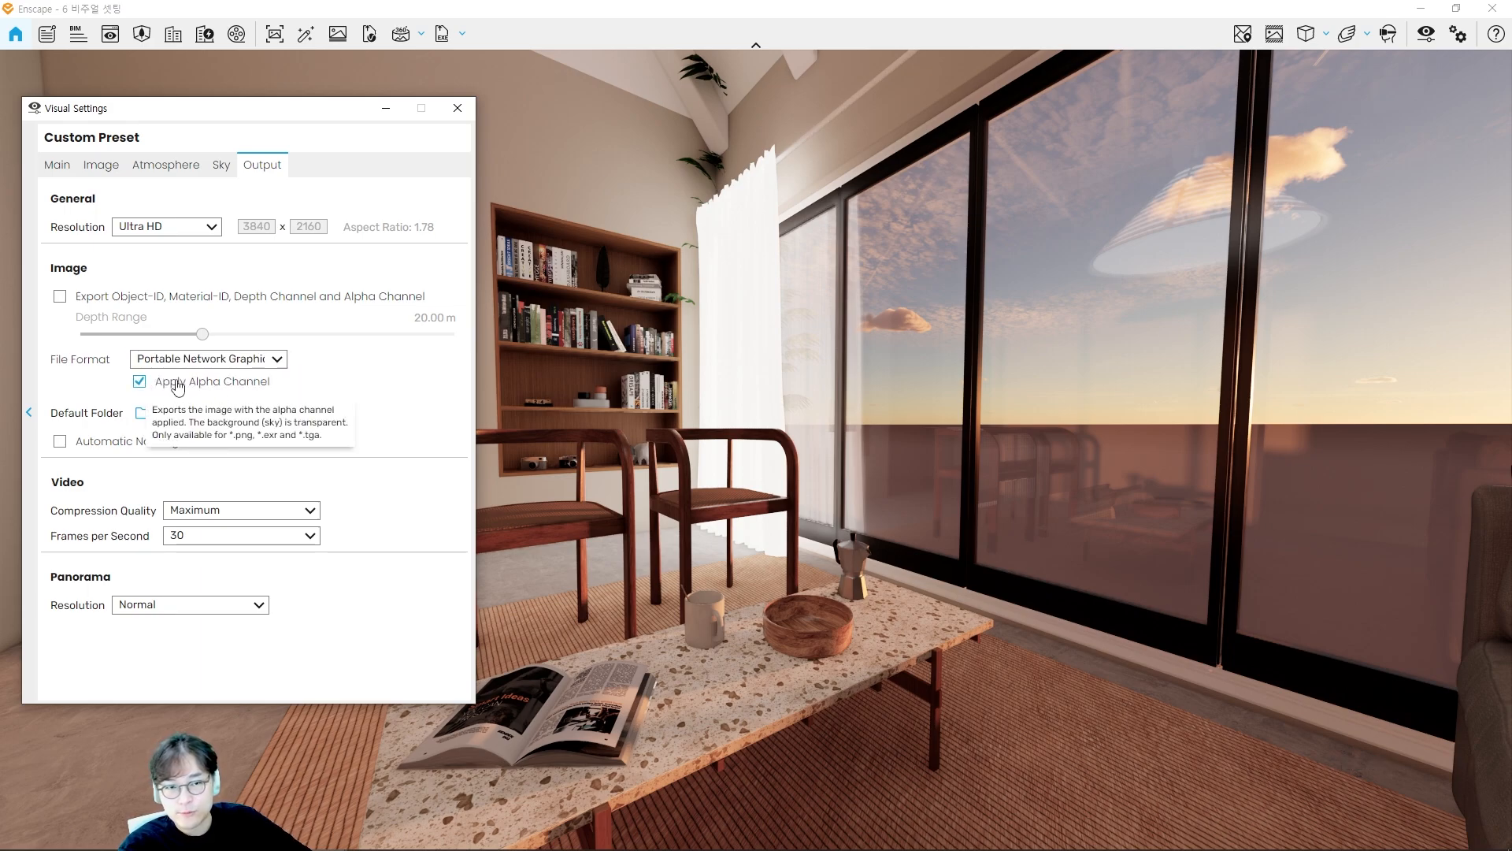
click(139, 382)
Step: Set the image file format to JPEG Image (*.jpg)
click(201, 359)
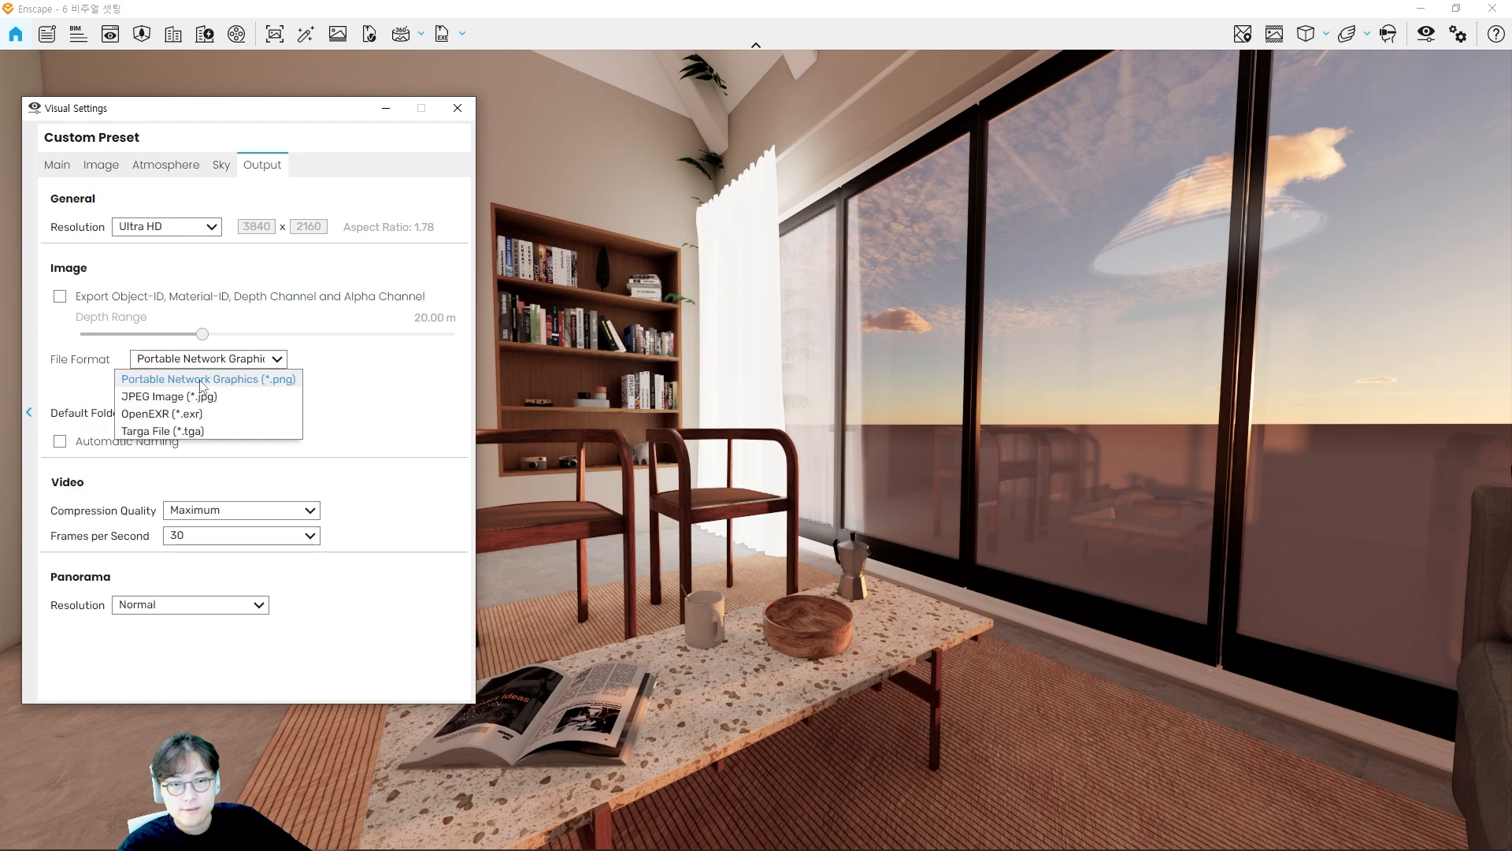
click(202, 382)
click(208, 360)
click(201, 396)
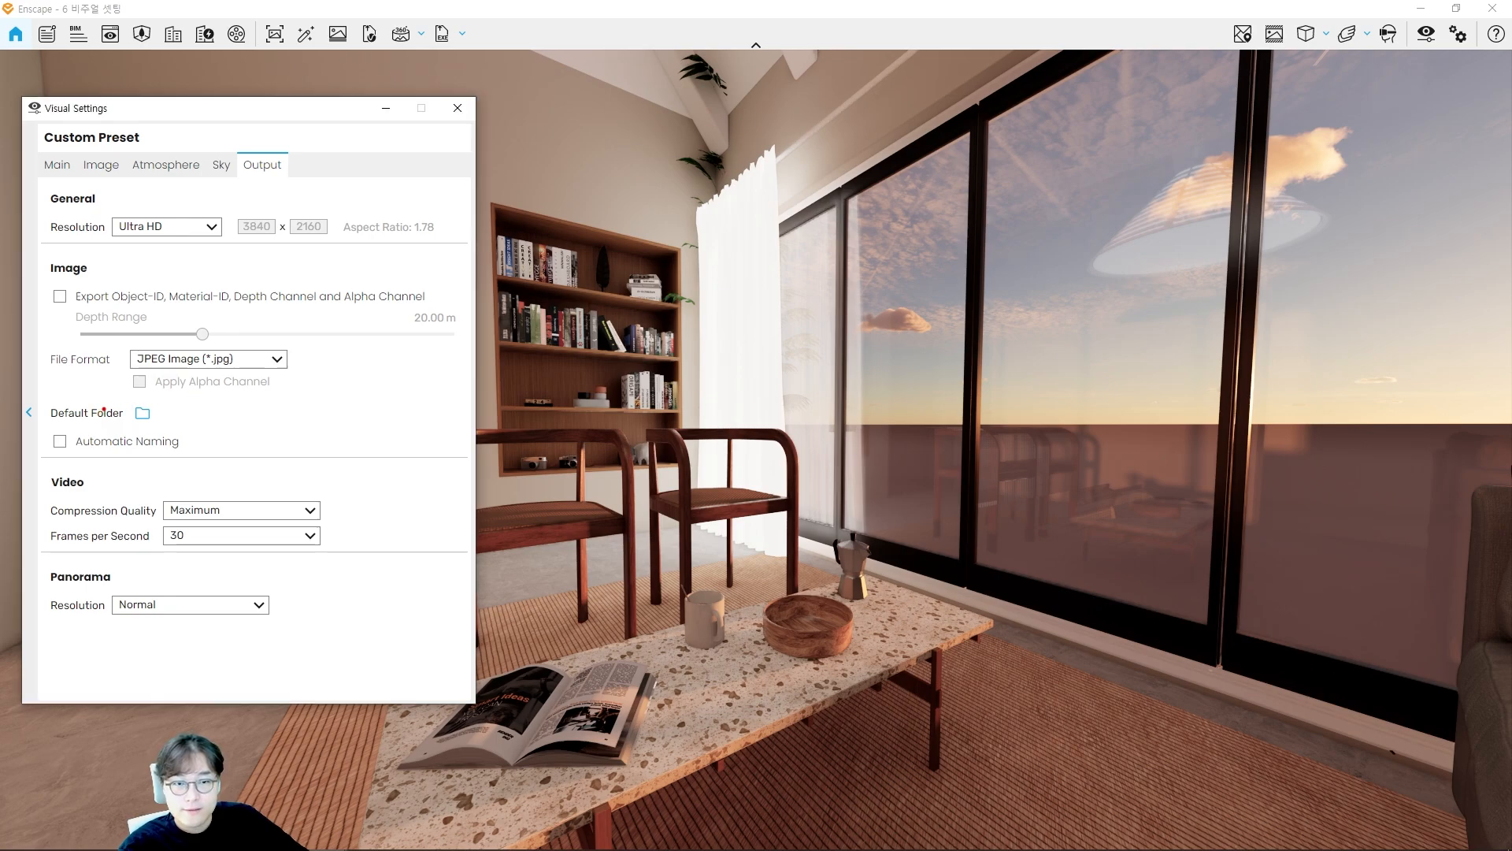
Step: Highlight the Default Folder and Automatic Naming options with on-screen markings, and clear the markings
mouse_move(103, 401)
ctrl+mouse_down()
mouse_move(185, 433)
mouse_move(227, 377)
ctrl+mouse_up()
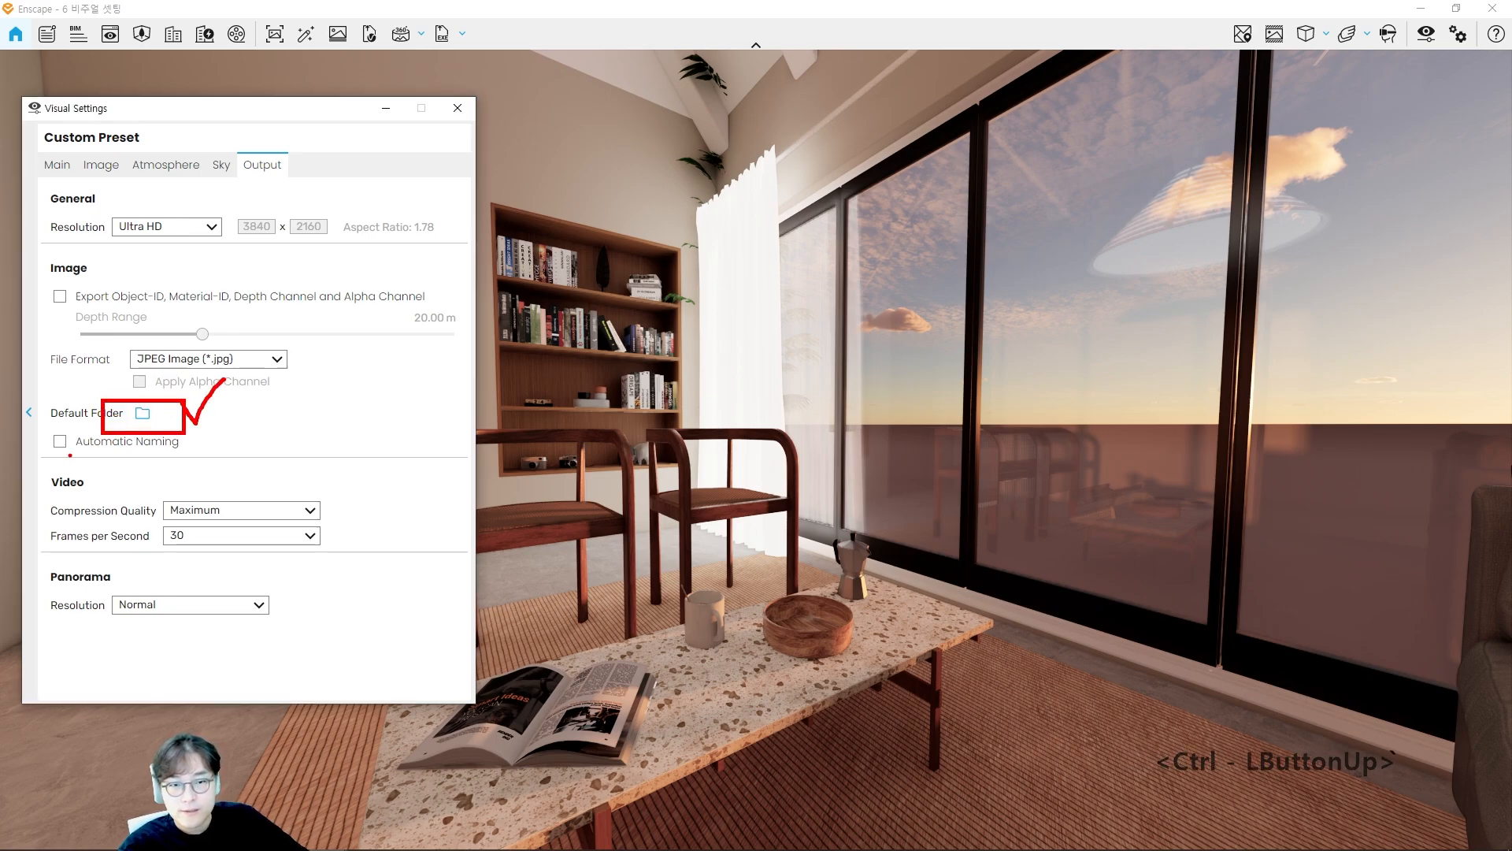
mouse_move(71, 455)
mouse_down()
mouse_move(208, 454)
mouse_move(77, 422)
mouse_move(75, 454)
mouse_up()
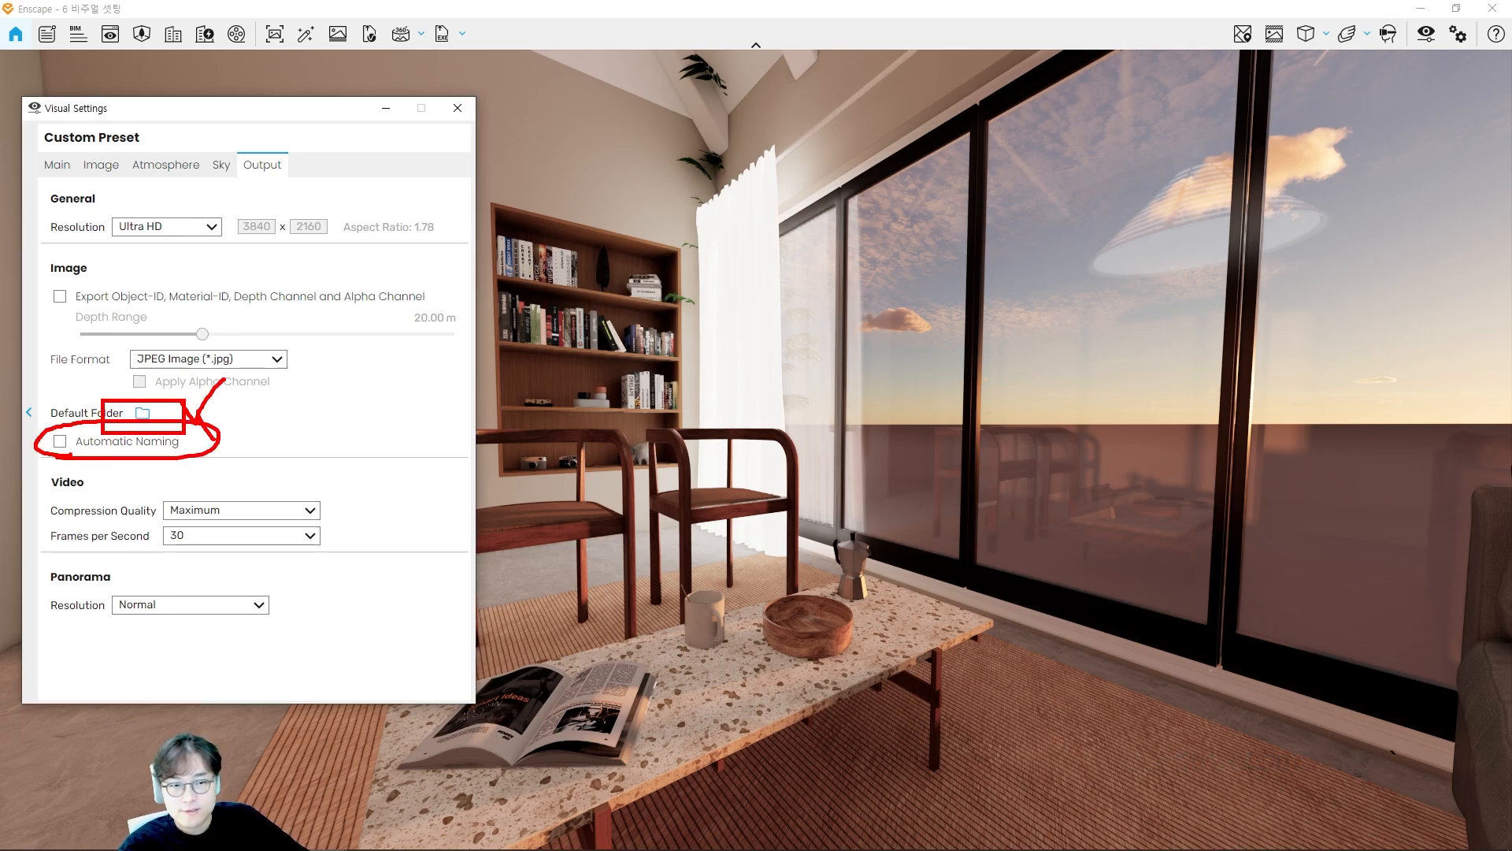
key(Escape)
key(ctrl)
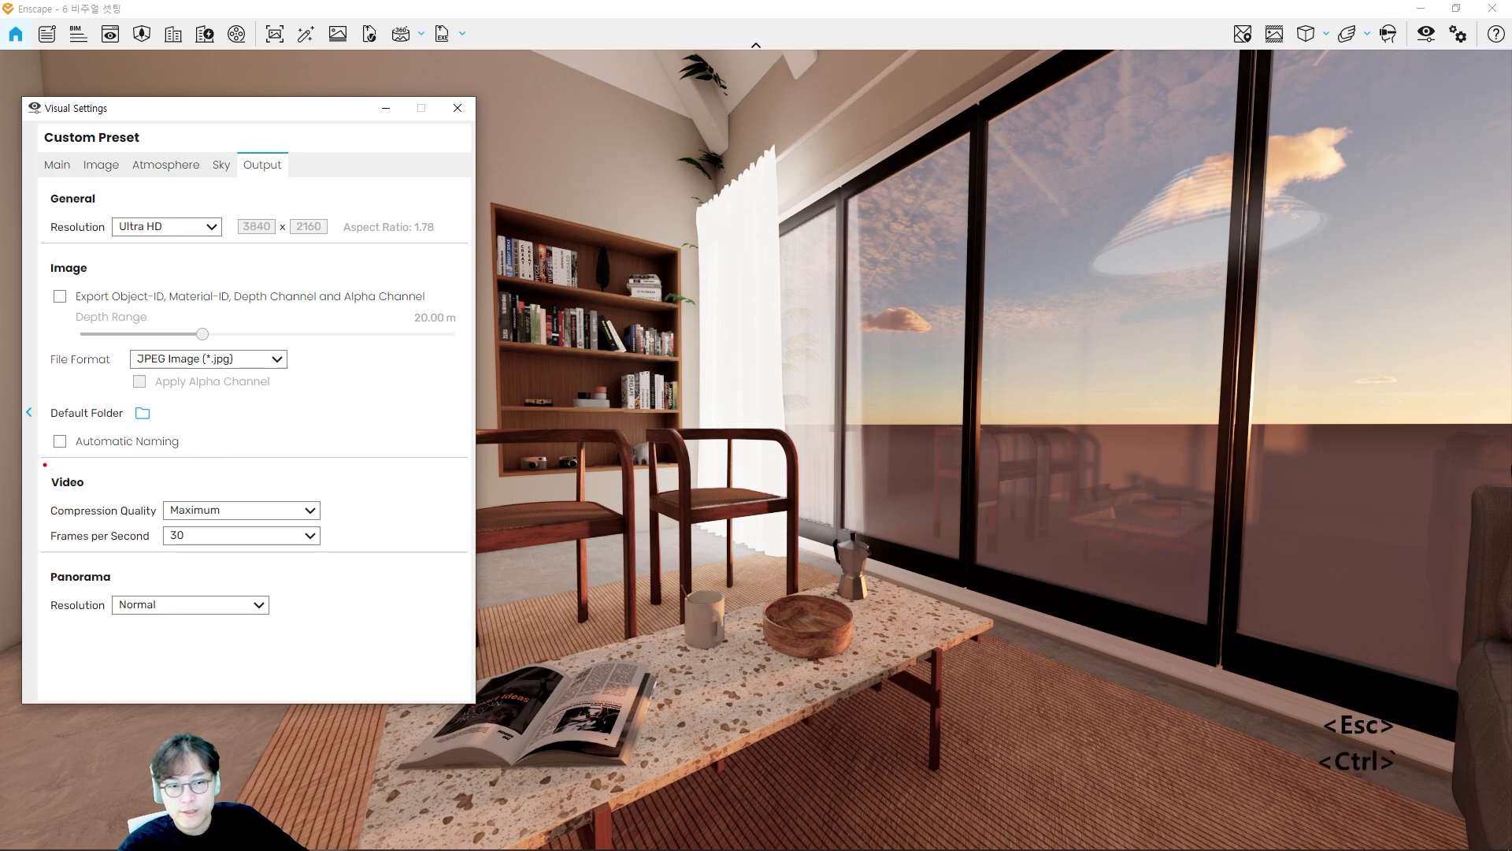
Step: Mark out the Video settings on screen, emphasizing Compression Quality
ctrl+drag(45, 464, 358, 559)
drag(358, 500, 399, 471)
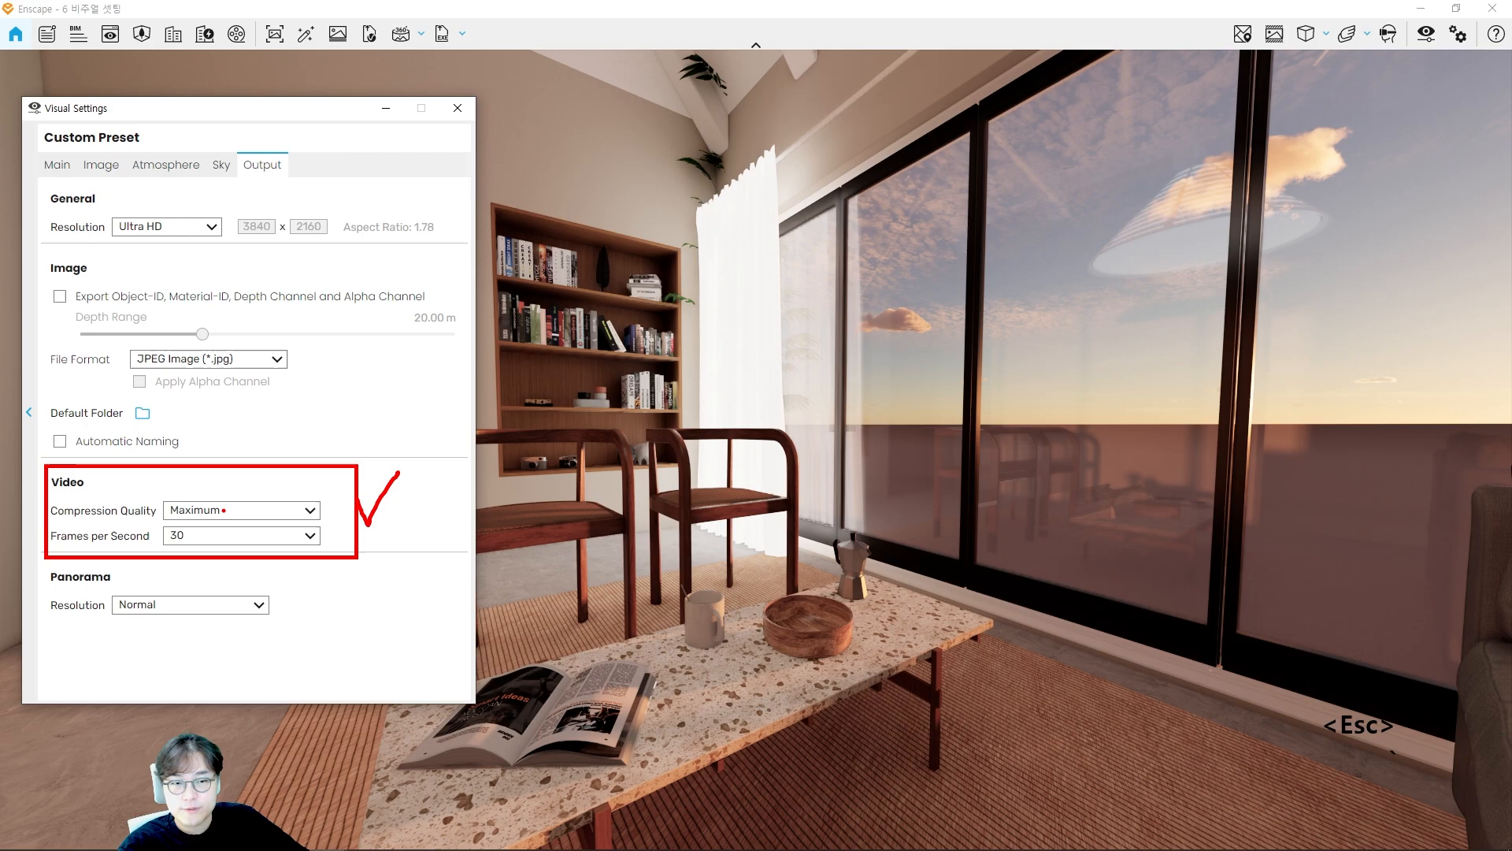
mouse_move(160, 497)
ctrl+mouse_down()
mouse_move(350, 522)
mouse_move(390, 461)
ctrl+mouse_up()
mouse_move(146, 486)
mouse_down()
mouse_move(350, 518)
mouse_move(262, 456)
mouse_up()
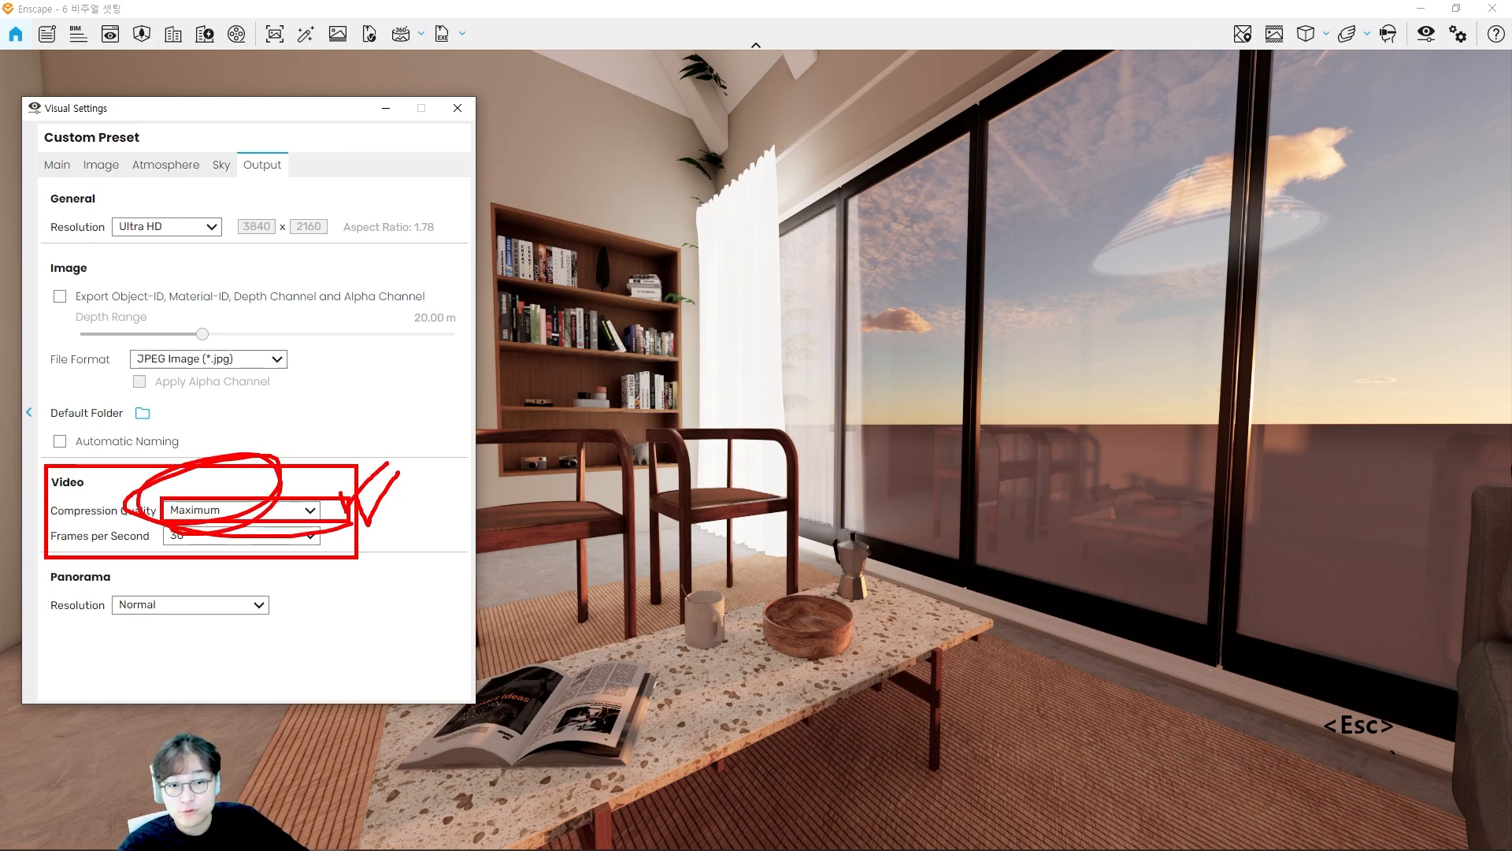
Step: Clear the video markings, highlight the Panorama resolution setting on screen, and clear that annotation too
key(Escape)
ctrl+drag(45, 561, 297, 633)
mouse_move(276, 581)
mouse_down()
mouse_move(288, 607)
mouse_move(306, 560)
mouse_up()
mouse_move(215, 568)
mouse_down()
mouse_move(126, 622)
mouse_move(280, 616)
mouse_up()
mouse_move(163, 583)
mouse_down()
mouse_move(206, 587)
mouse_move(194, 653)
mouse_move(216, 591)
mouse_up()
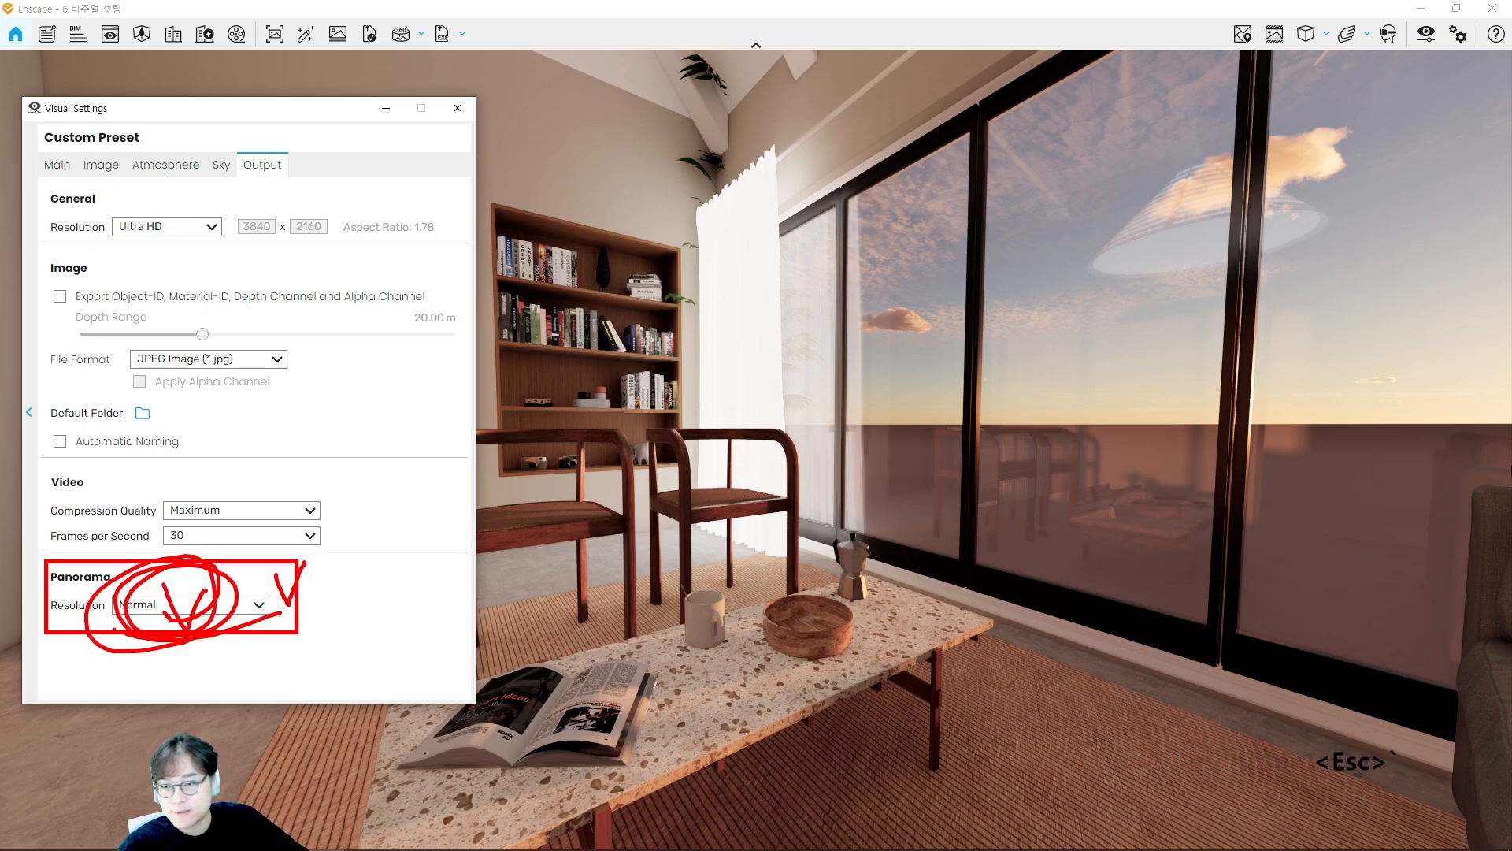
key(Escape)
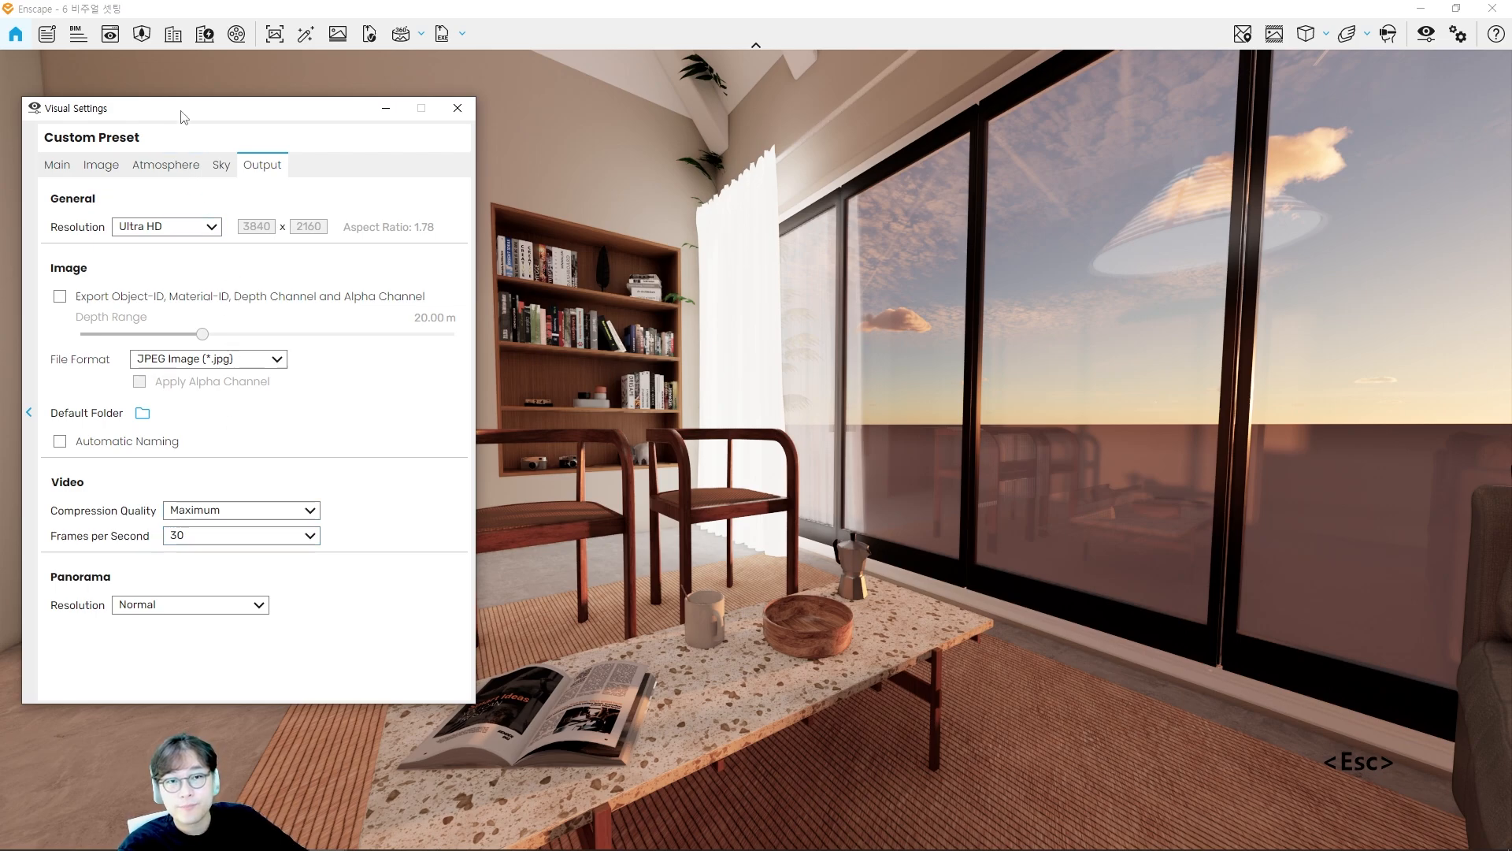
Step: Shift the Visual Settings window slightly sideways and draw an annotation arrow sweeping down over its output settings
drag(182, 115, 243, 106)
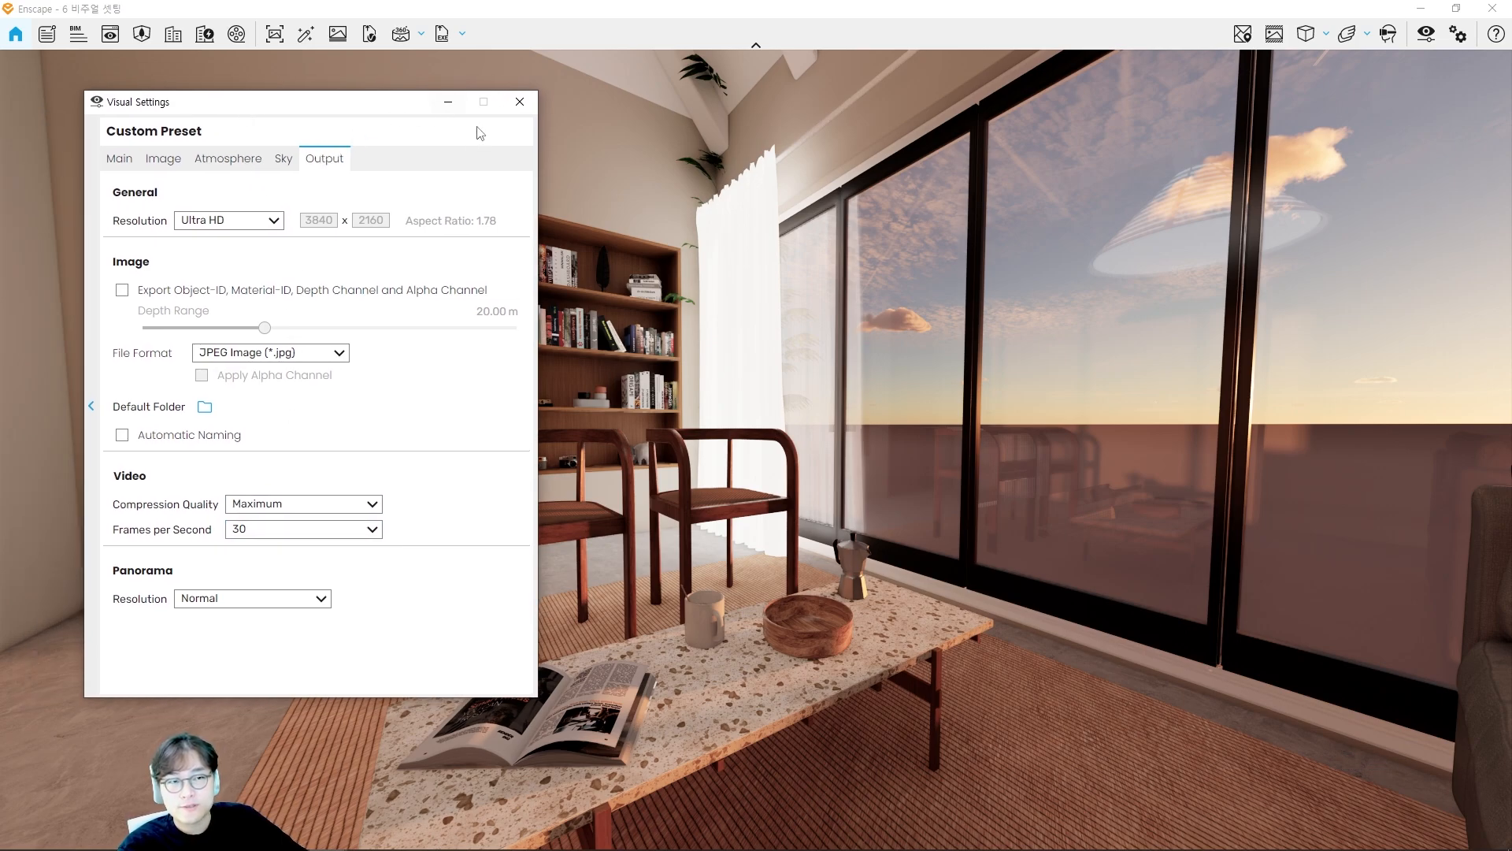
key(ctrl+2)
mouse_move(515, 120)
mouse_down()
mouse_move(484, 619)
mouse_move(589, 581)
mouse_up()
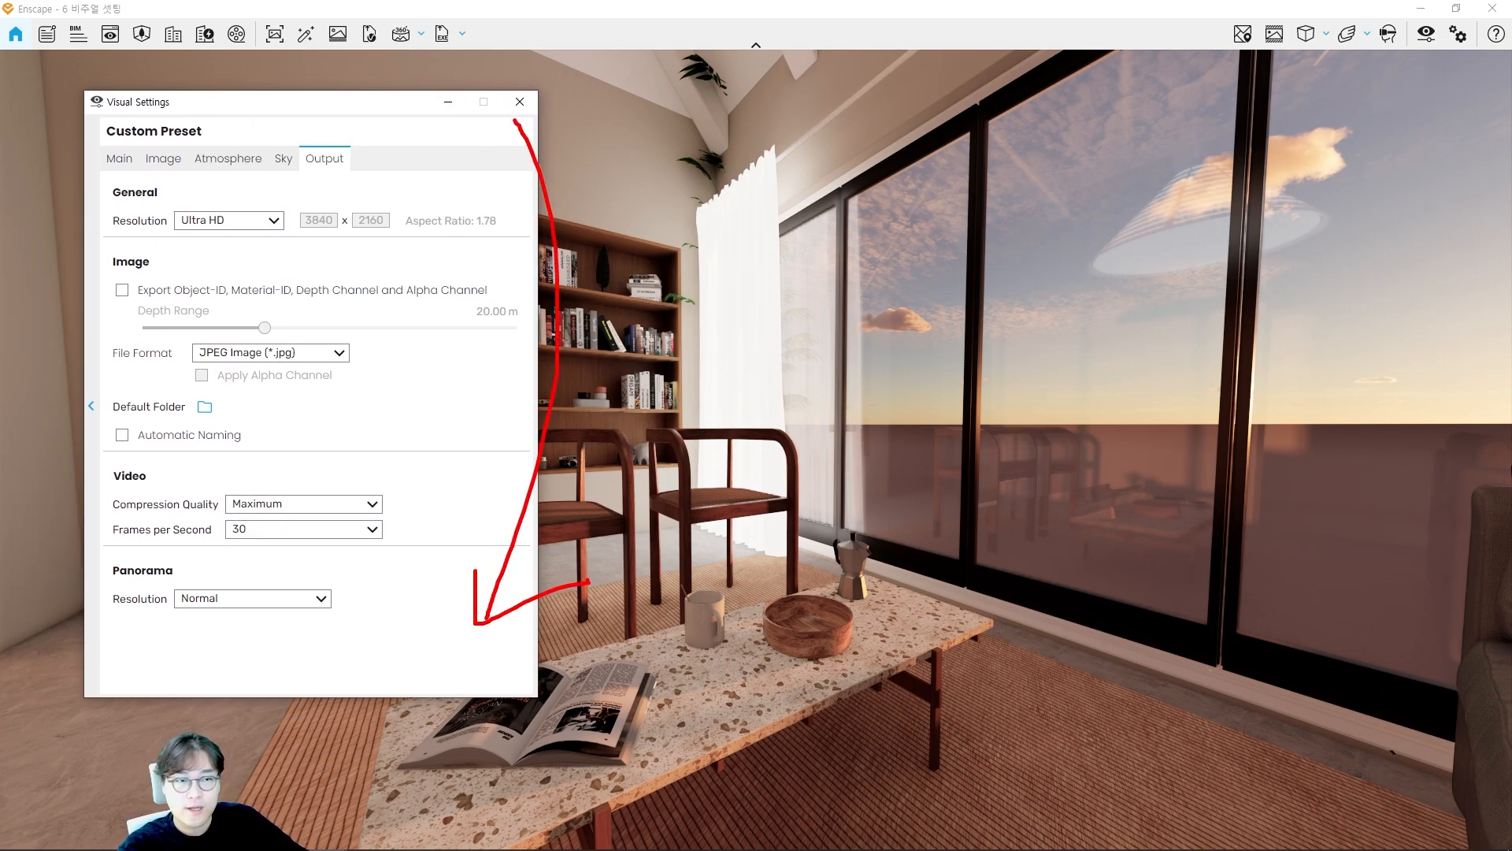